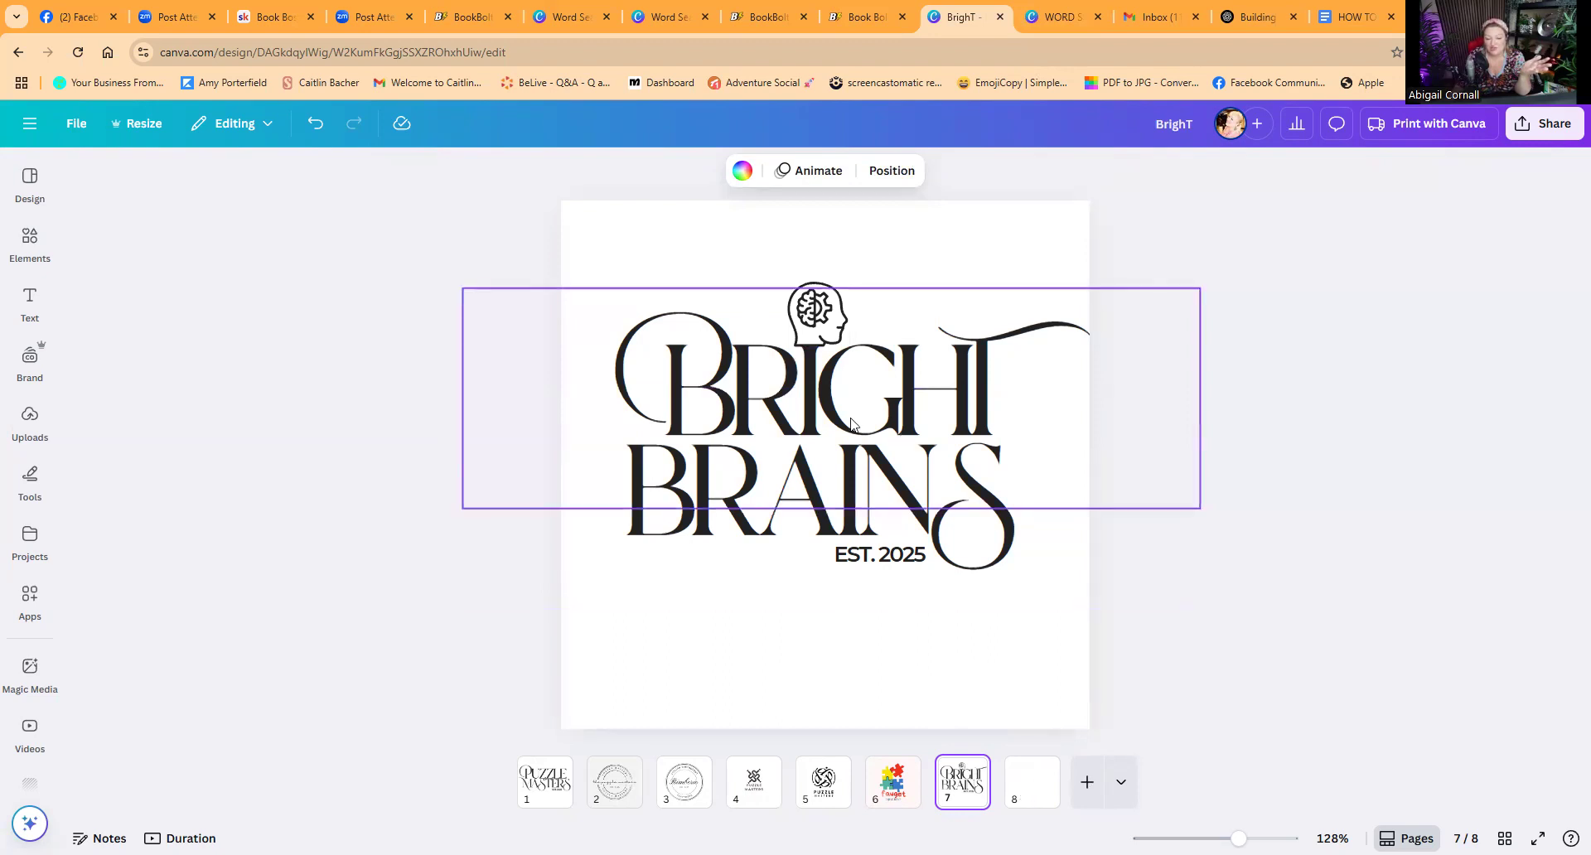
Step: Review the logo designs and their elements on pages 6 and 7 of the BrighT design
left_click(1026, 794)
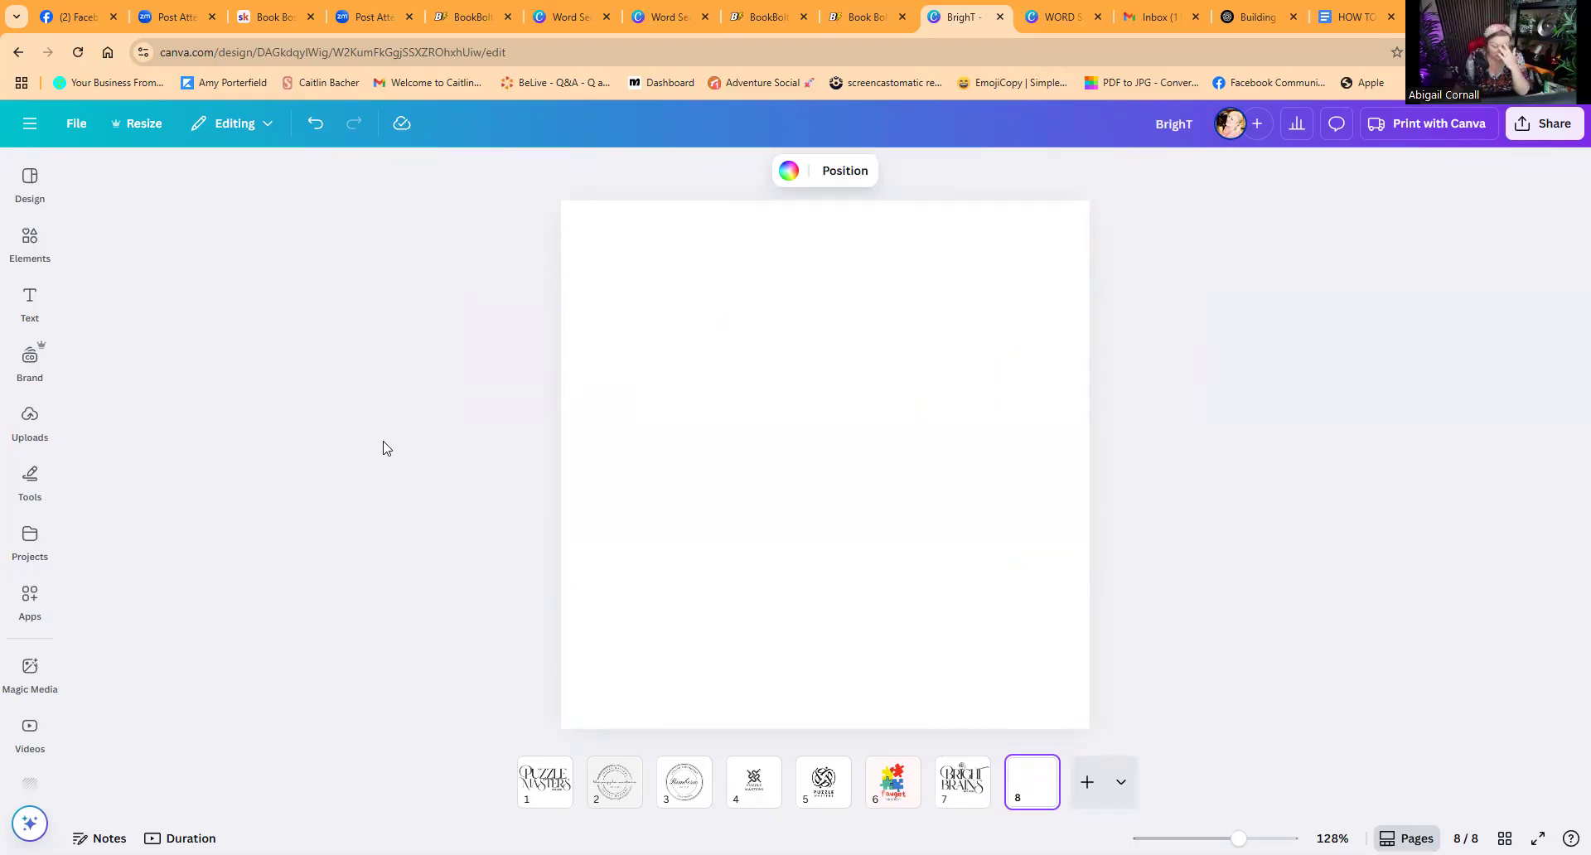
left_click(892, 783)
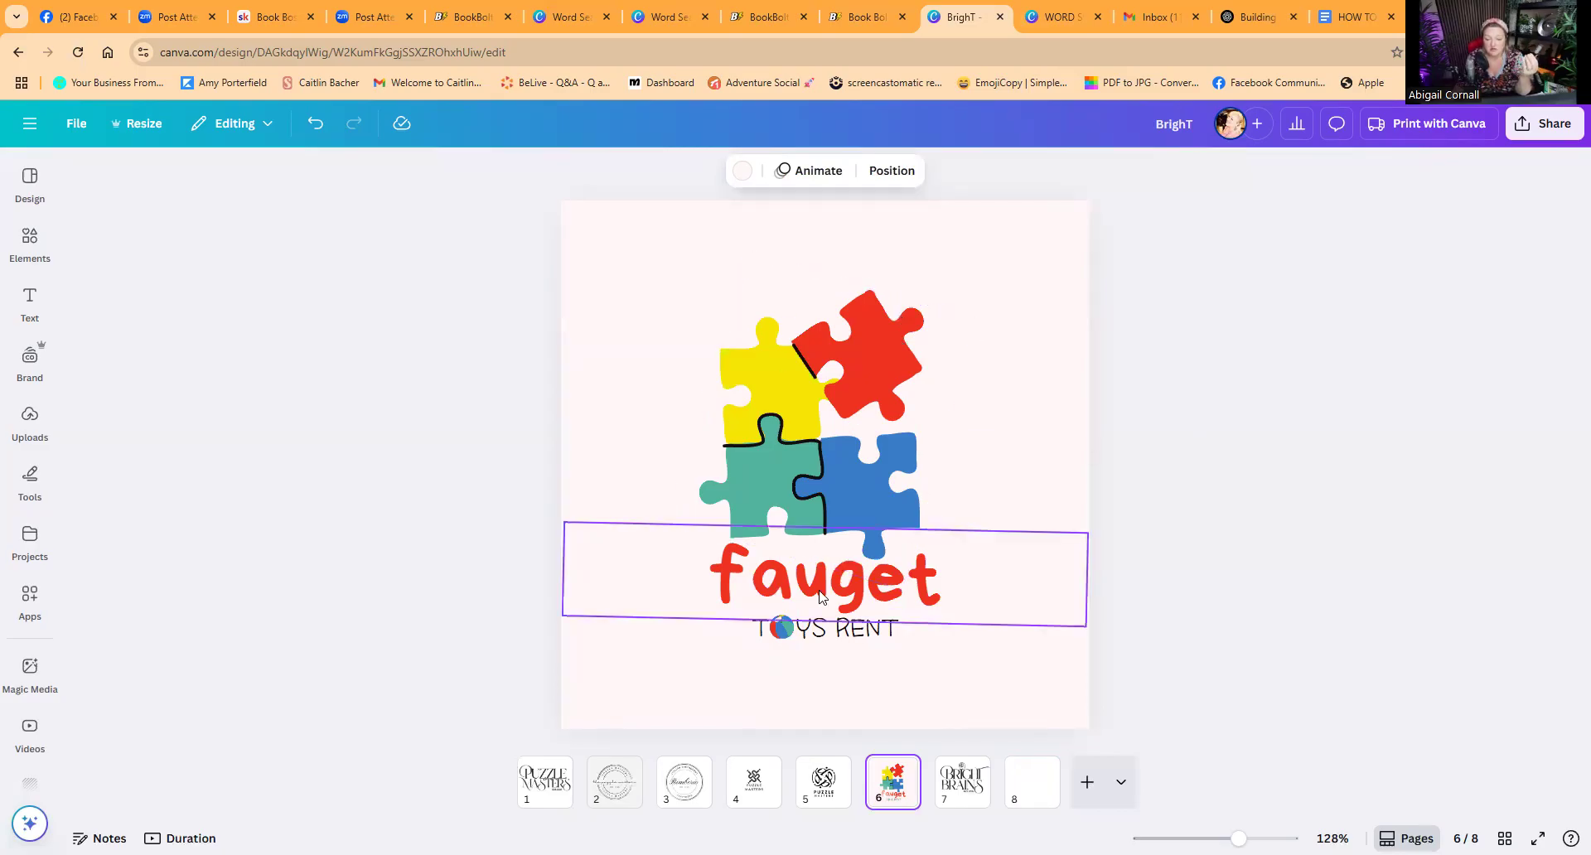
left_click(779, 632)
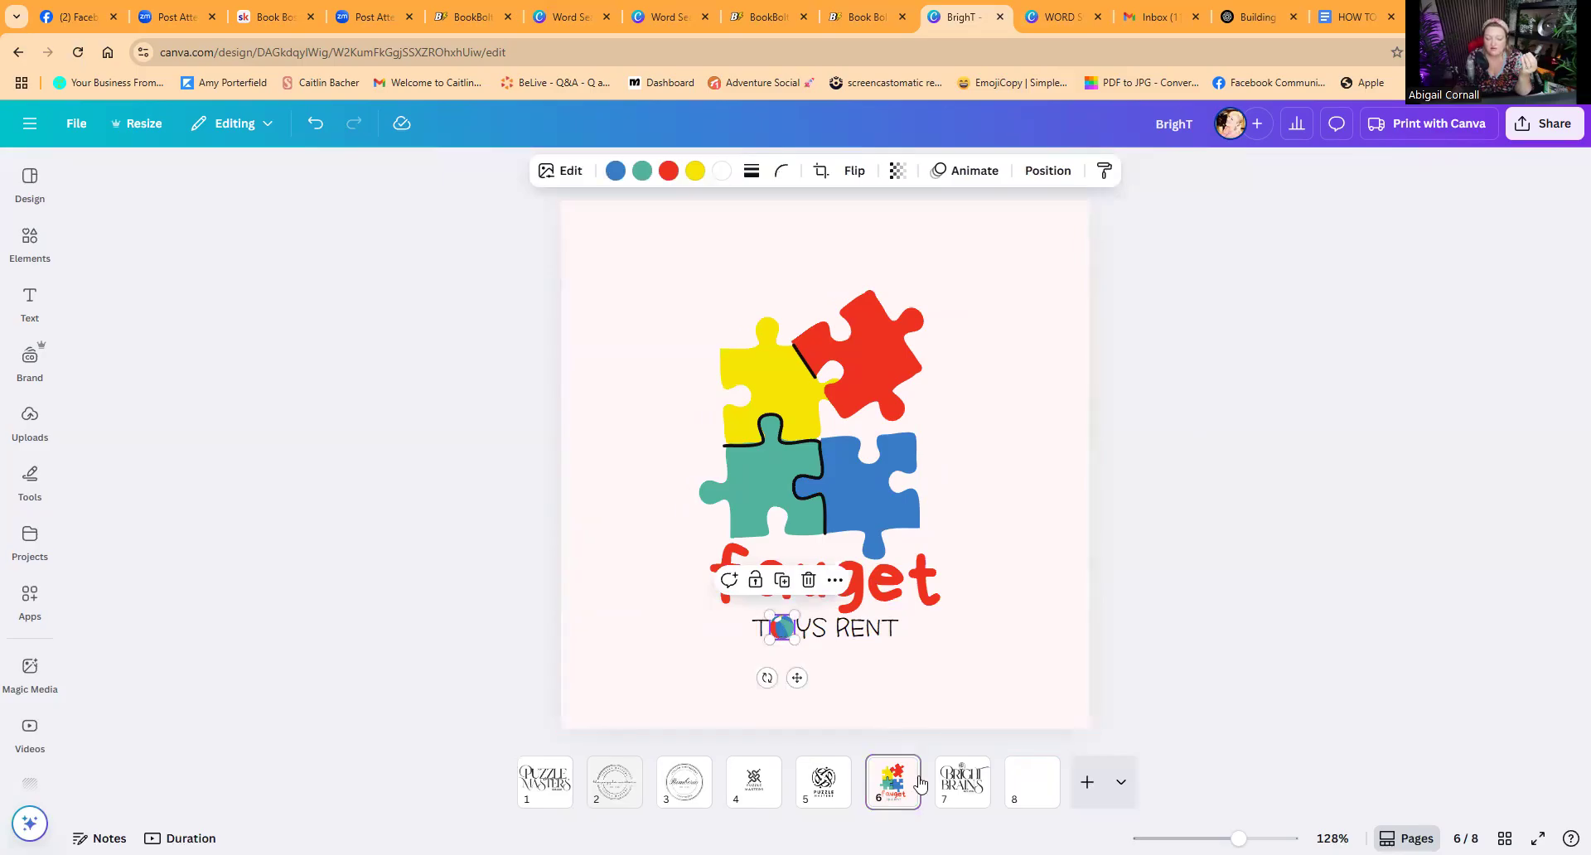
left_click(964, 791)
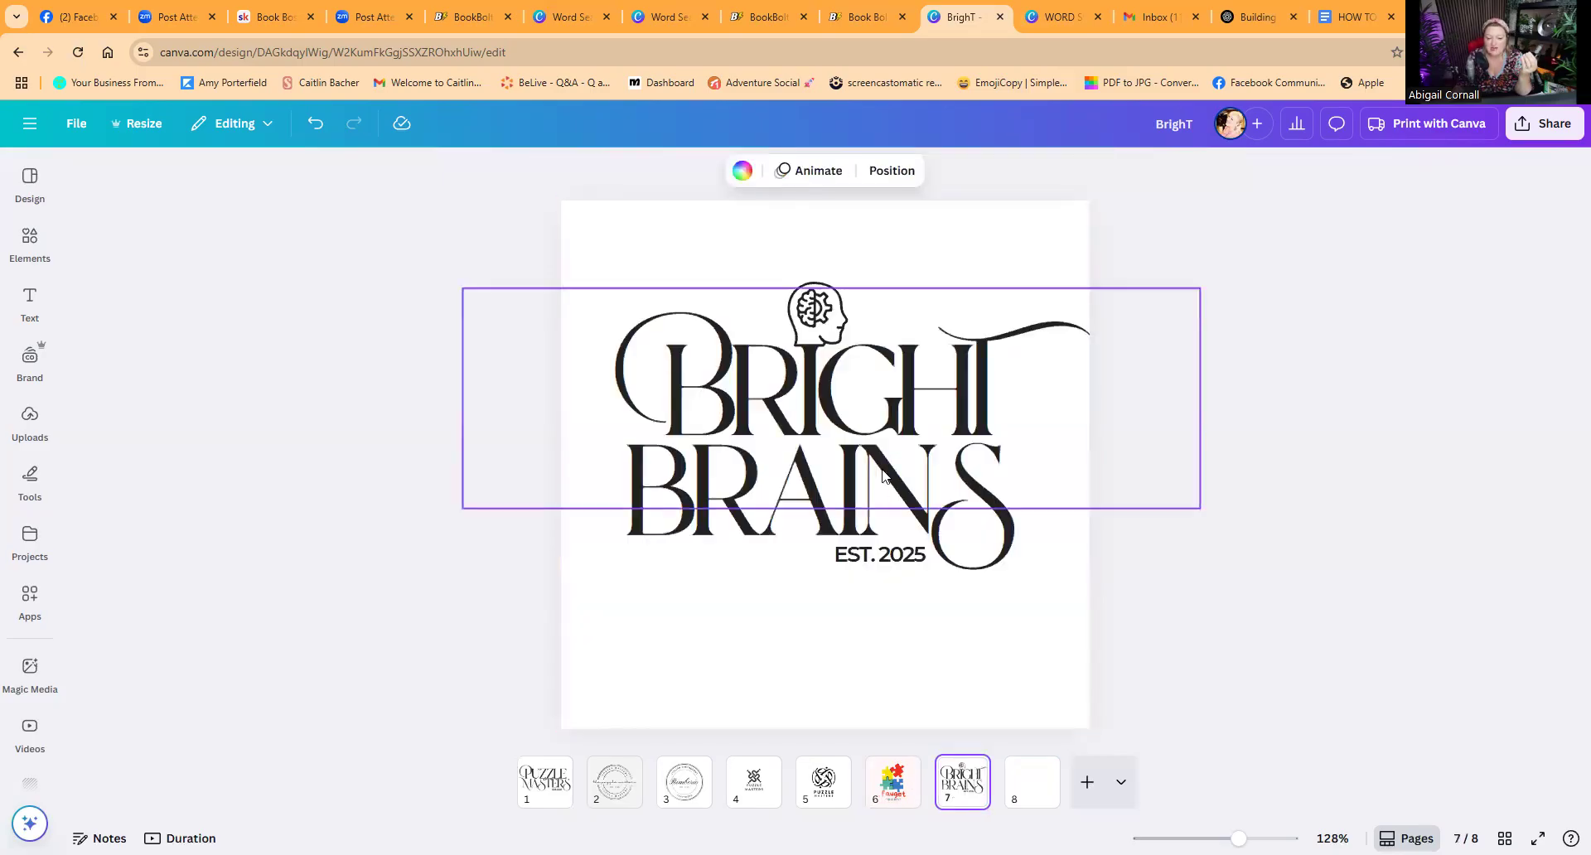
left_click(837, 418)
left_click(793, 537)
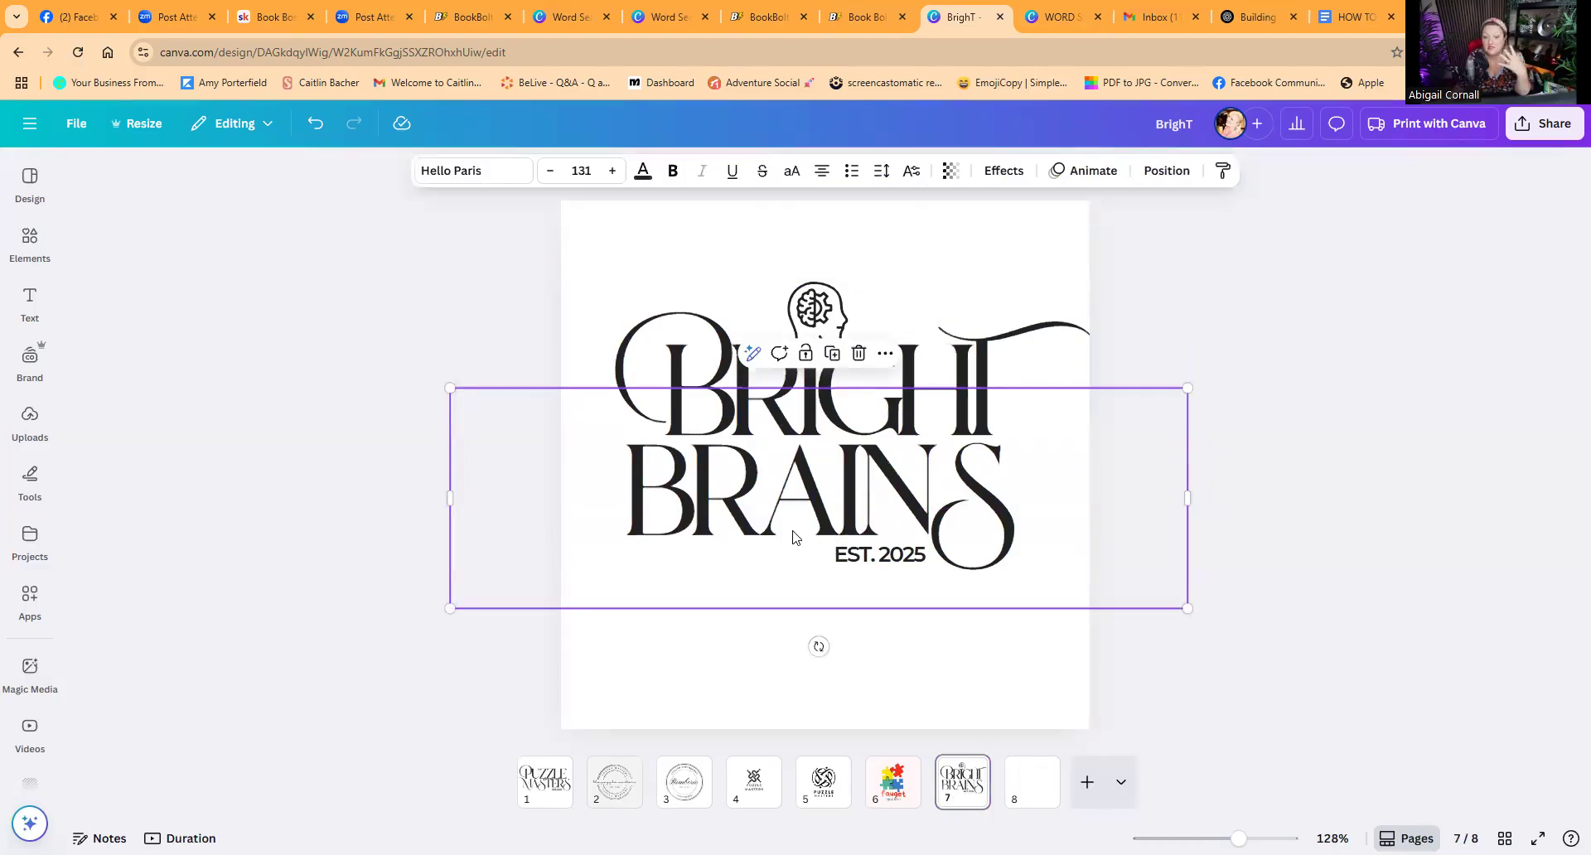
left_click(813, 307)
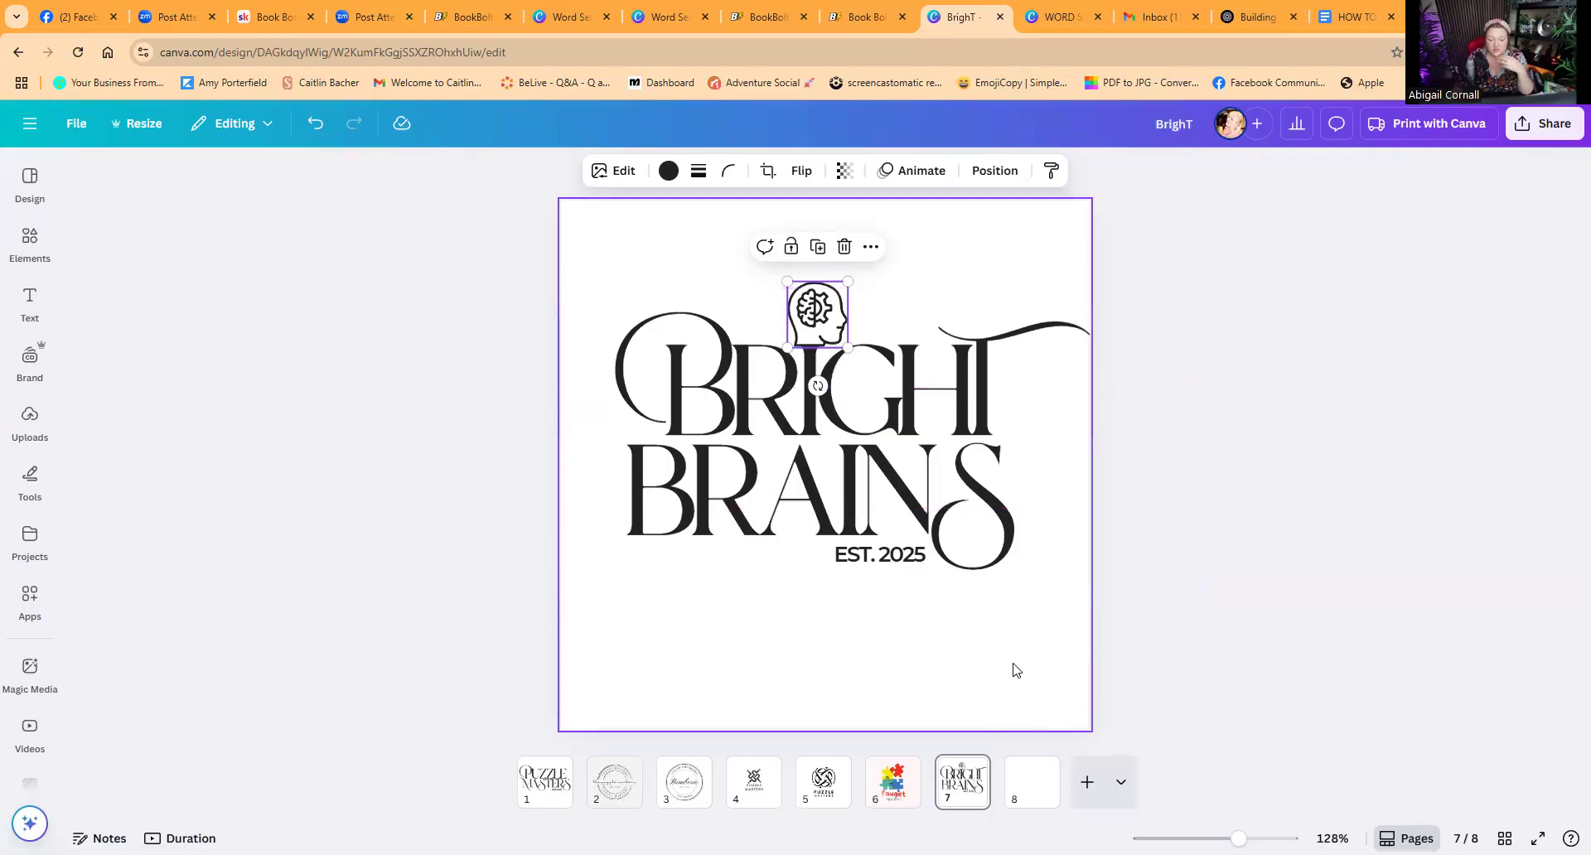
left_click(1032, 779)
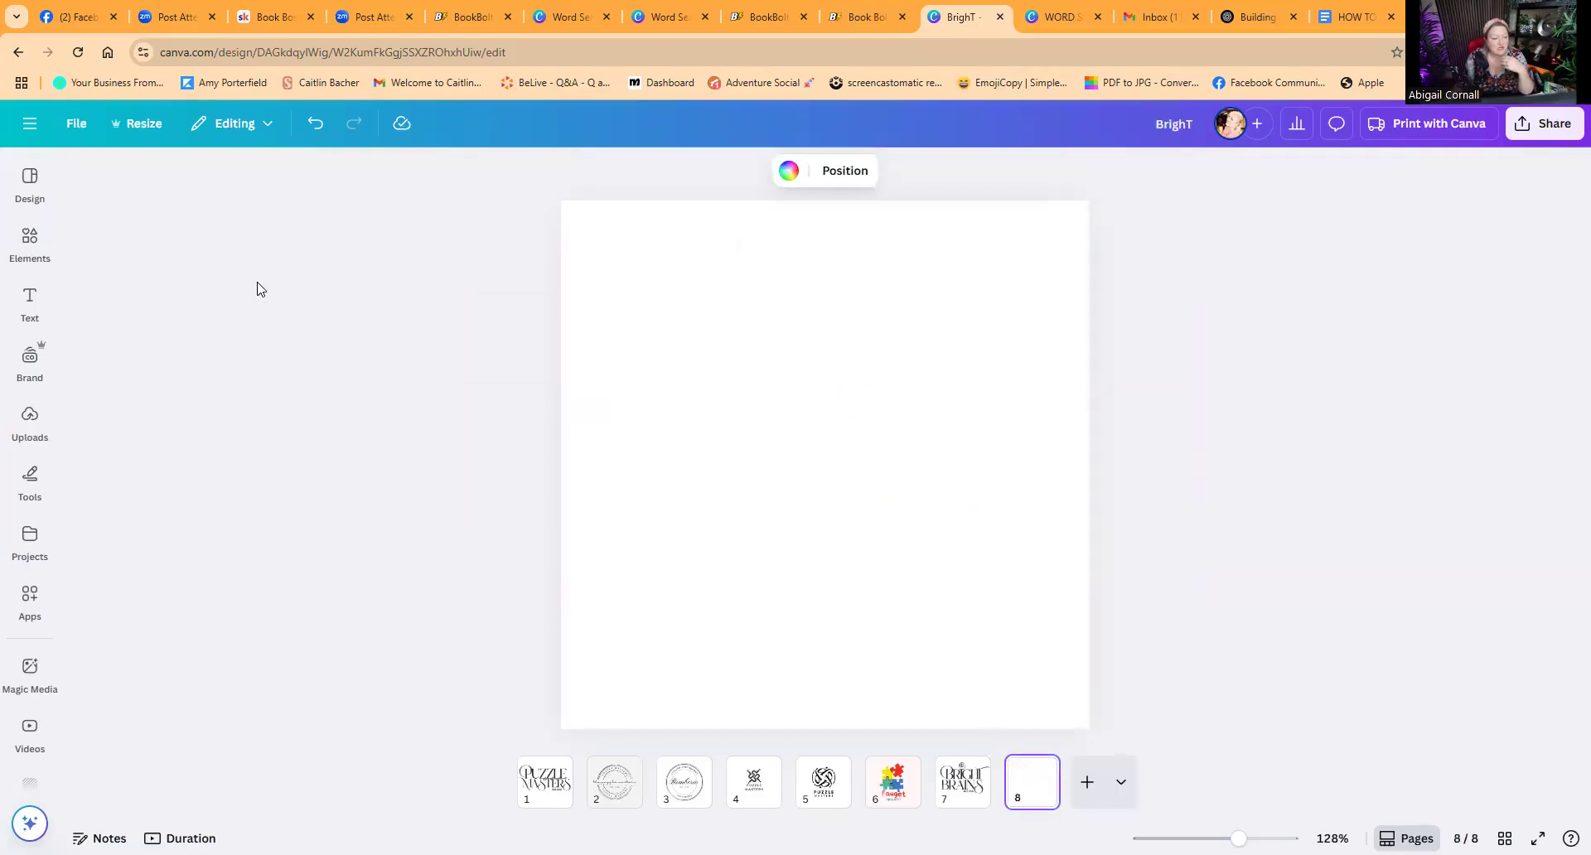
Step: Browse the logo templates in the design panel while on the blank page 8
left_click(30, 242)
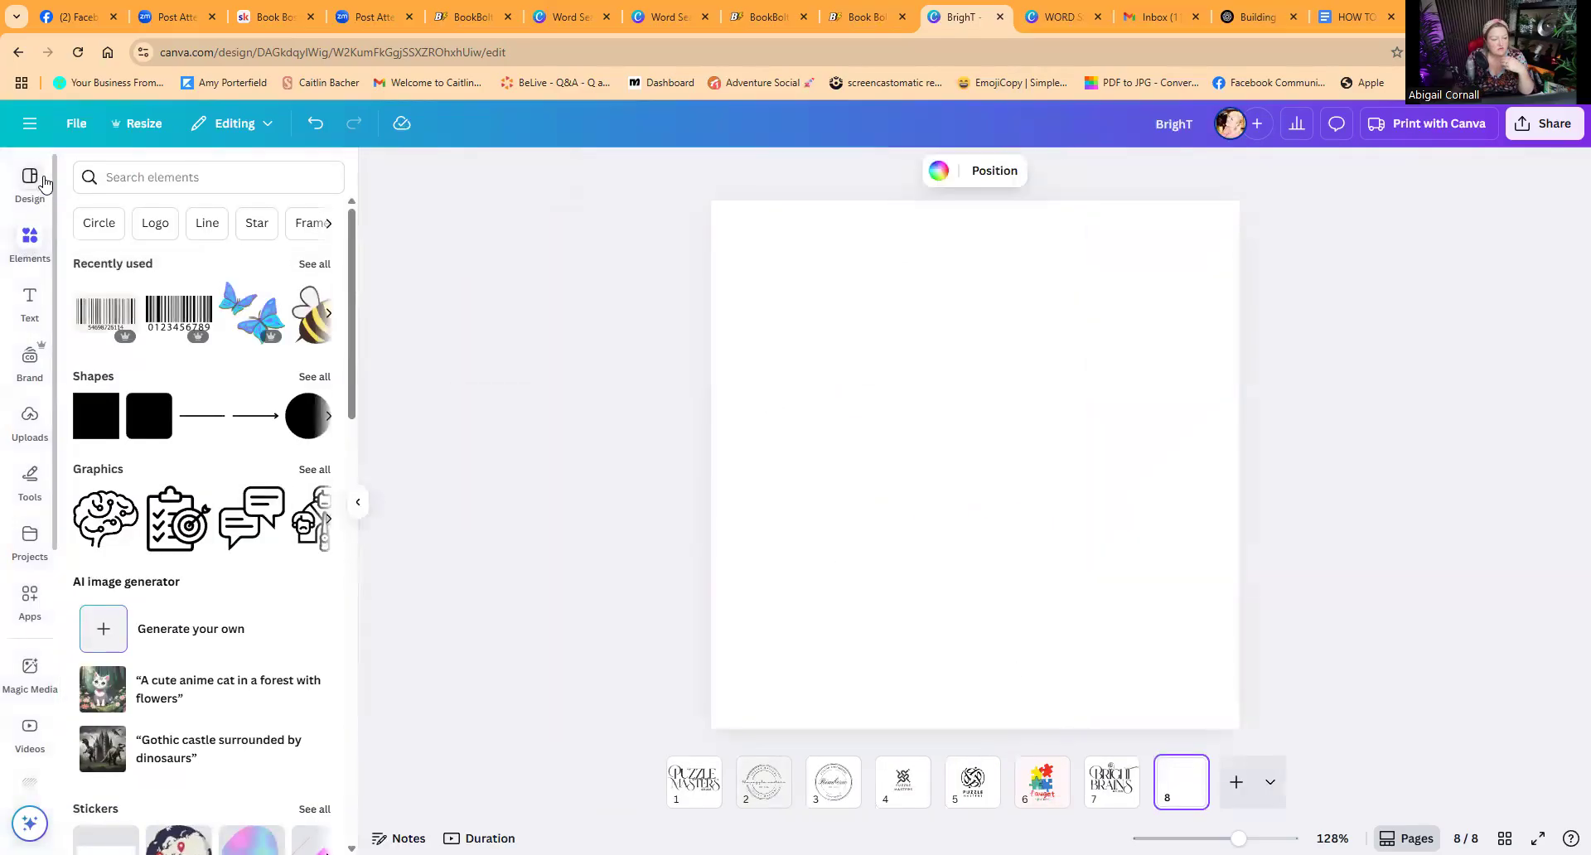
left_click(42, 182)
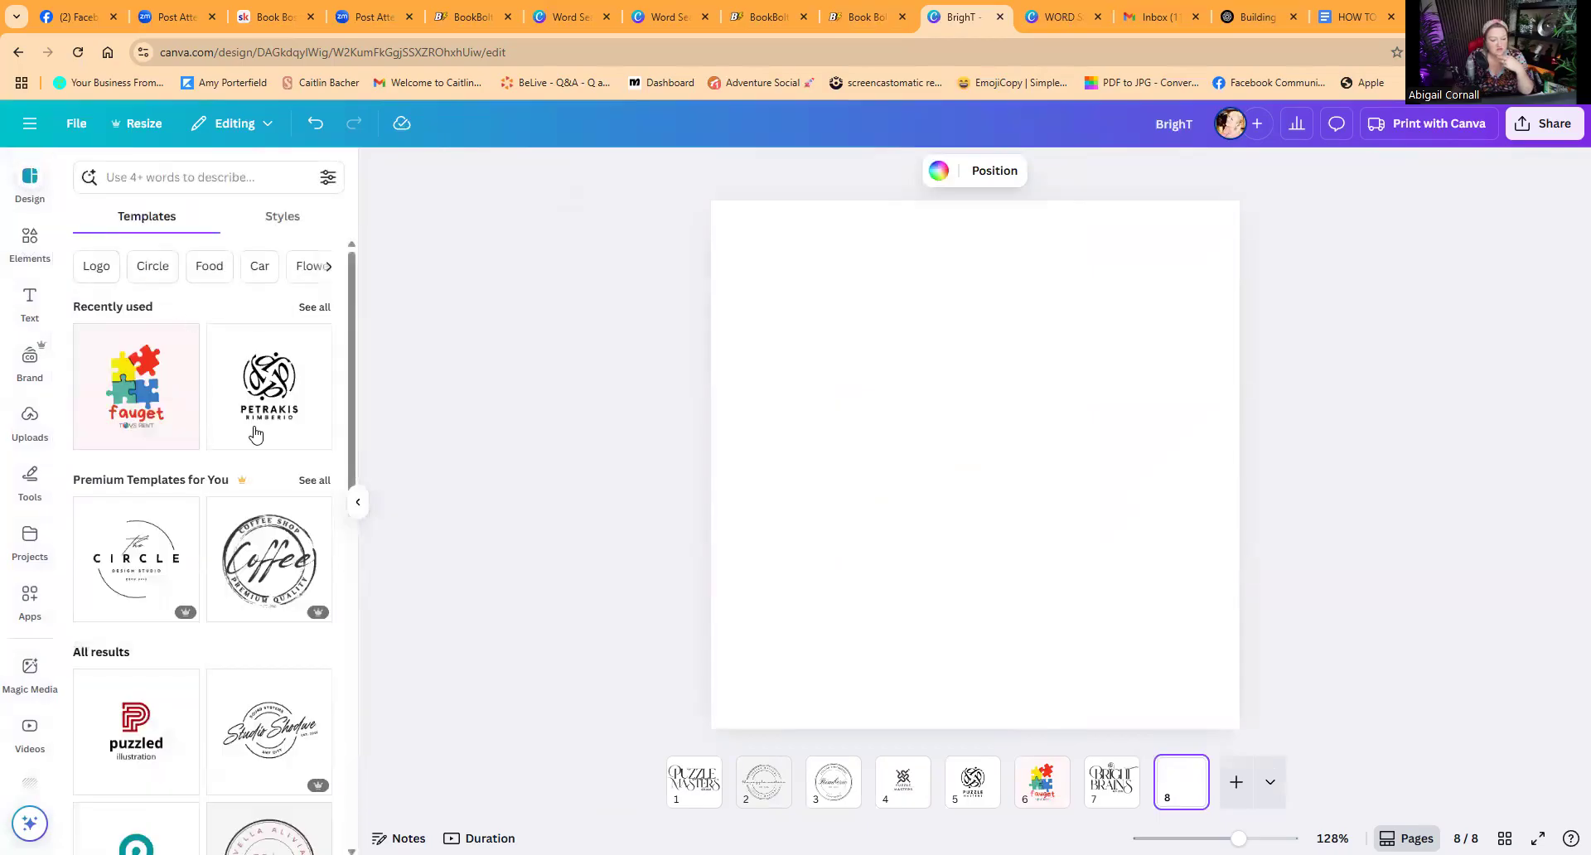
scroll(204, 608, "down", 4)
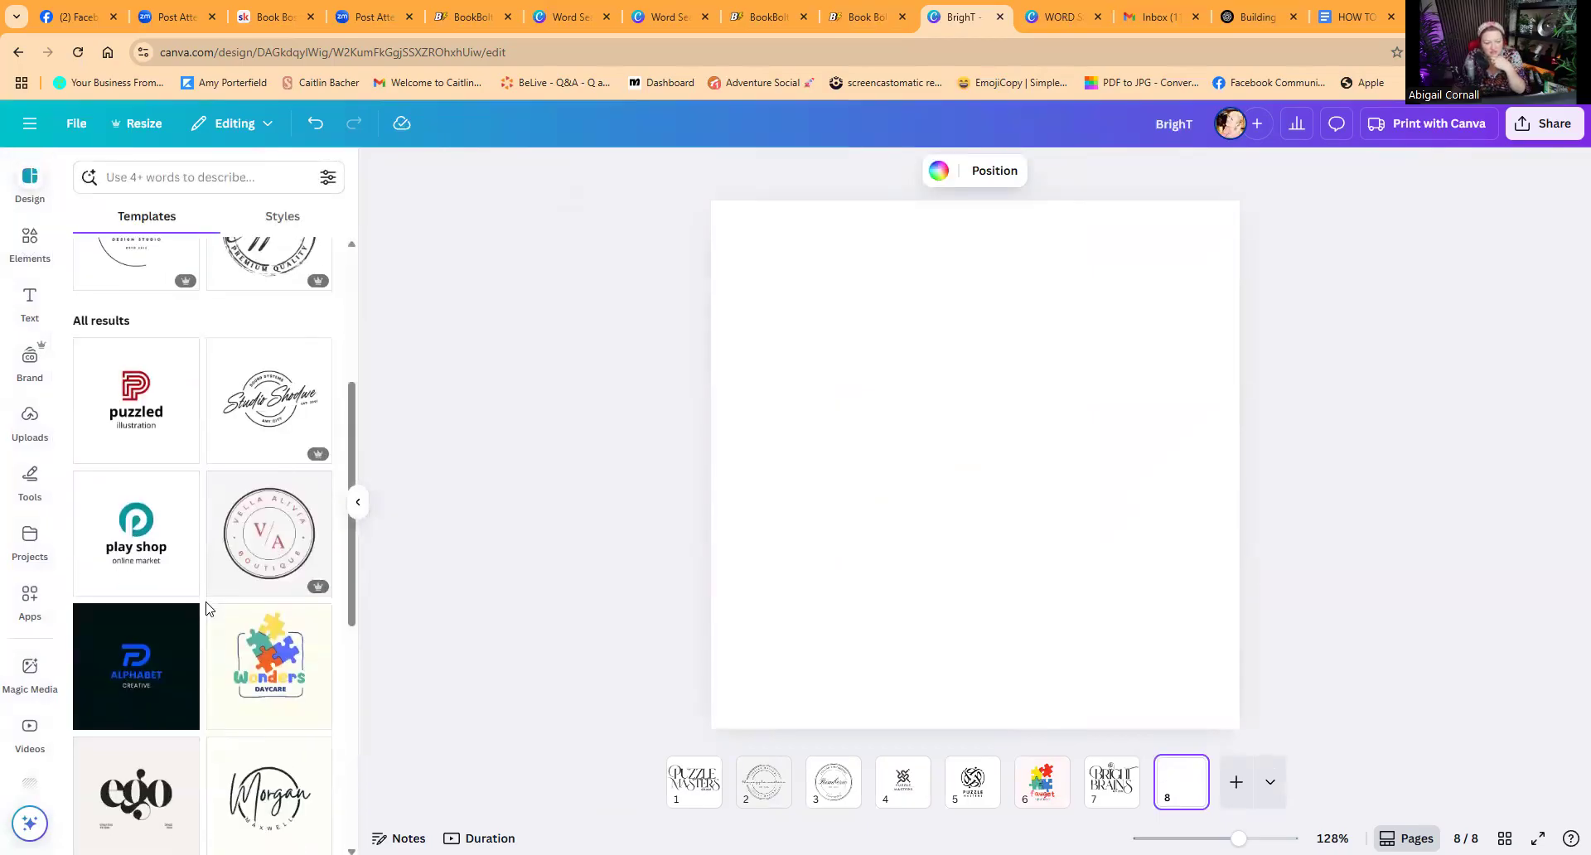
scroll(220, 628, "down", 4)
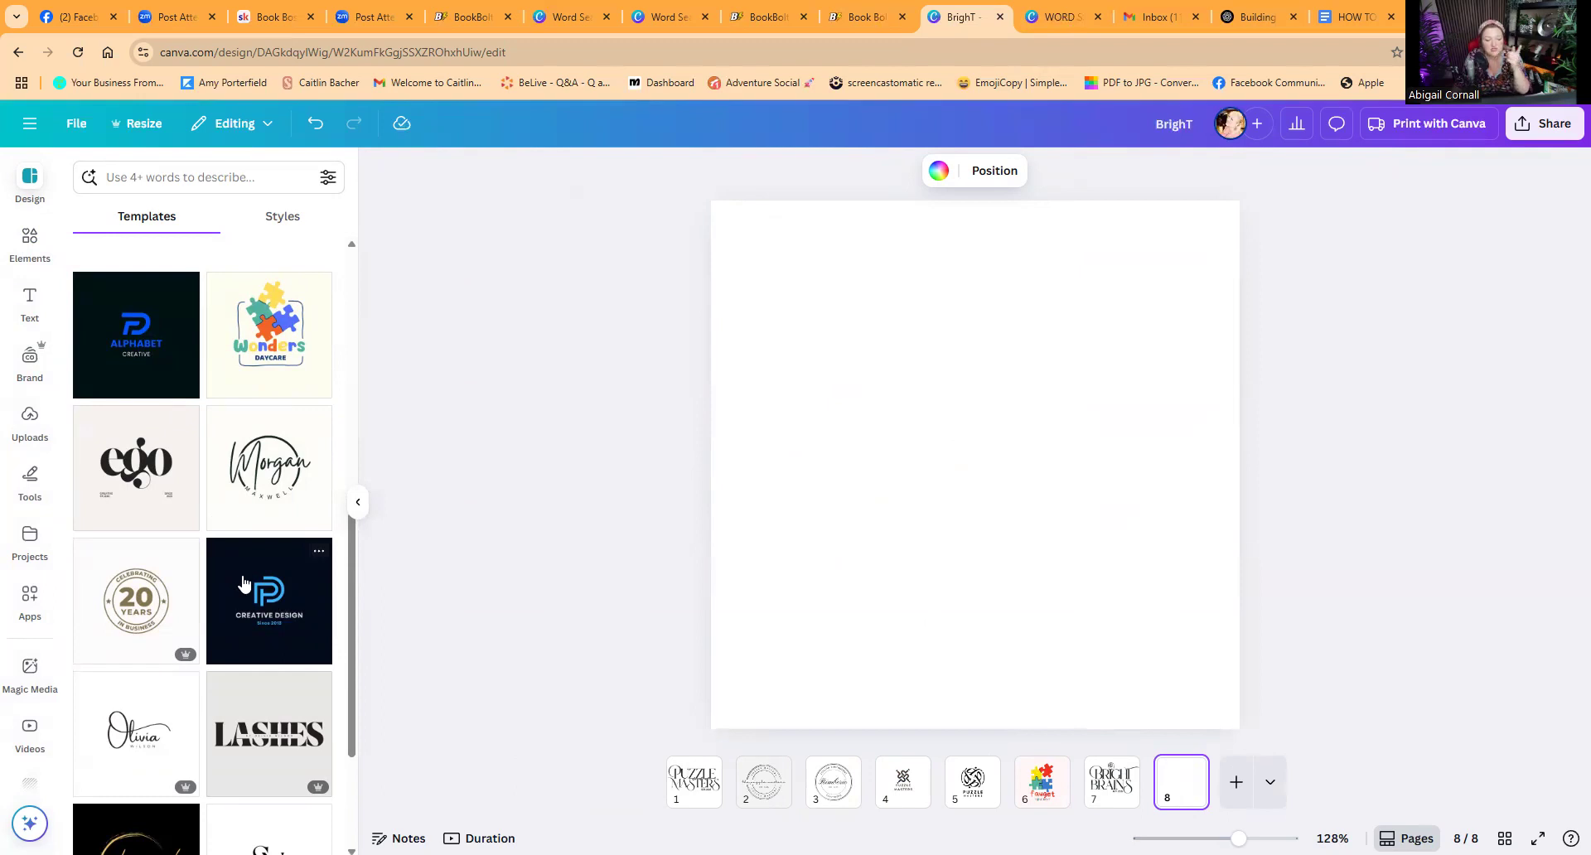
scroll(243, 584, "down", 3)
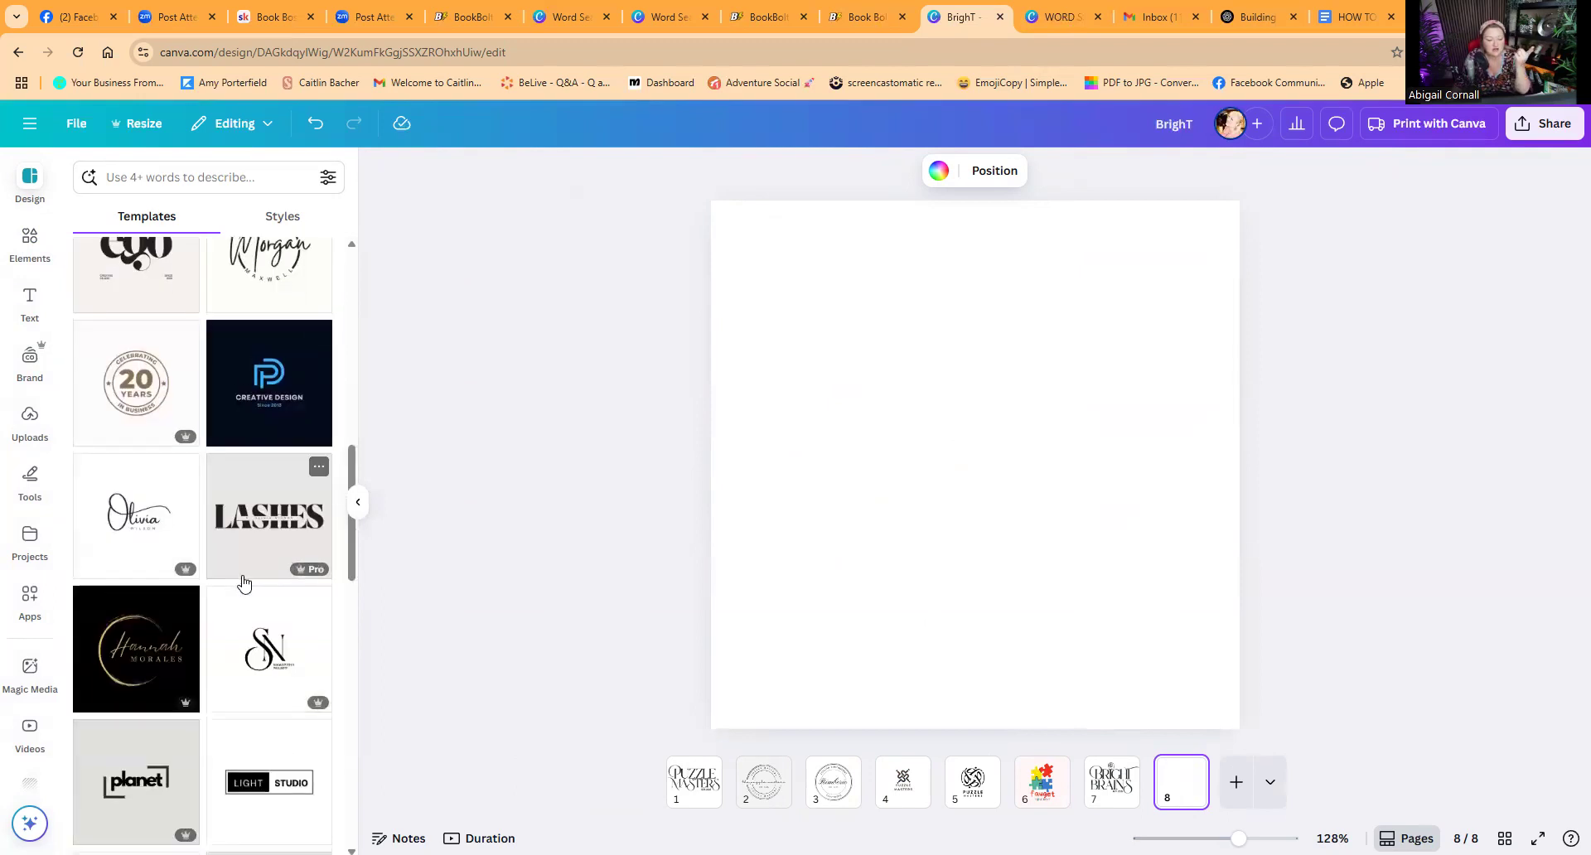
scroll(284, 668, "down", 3)
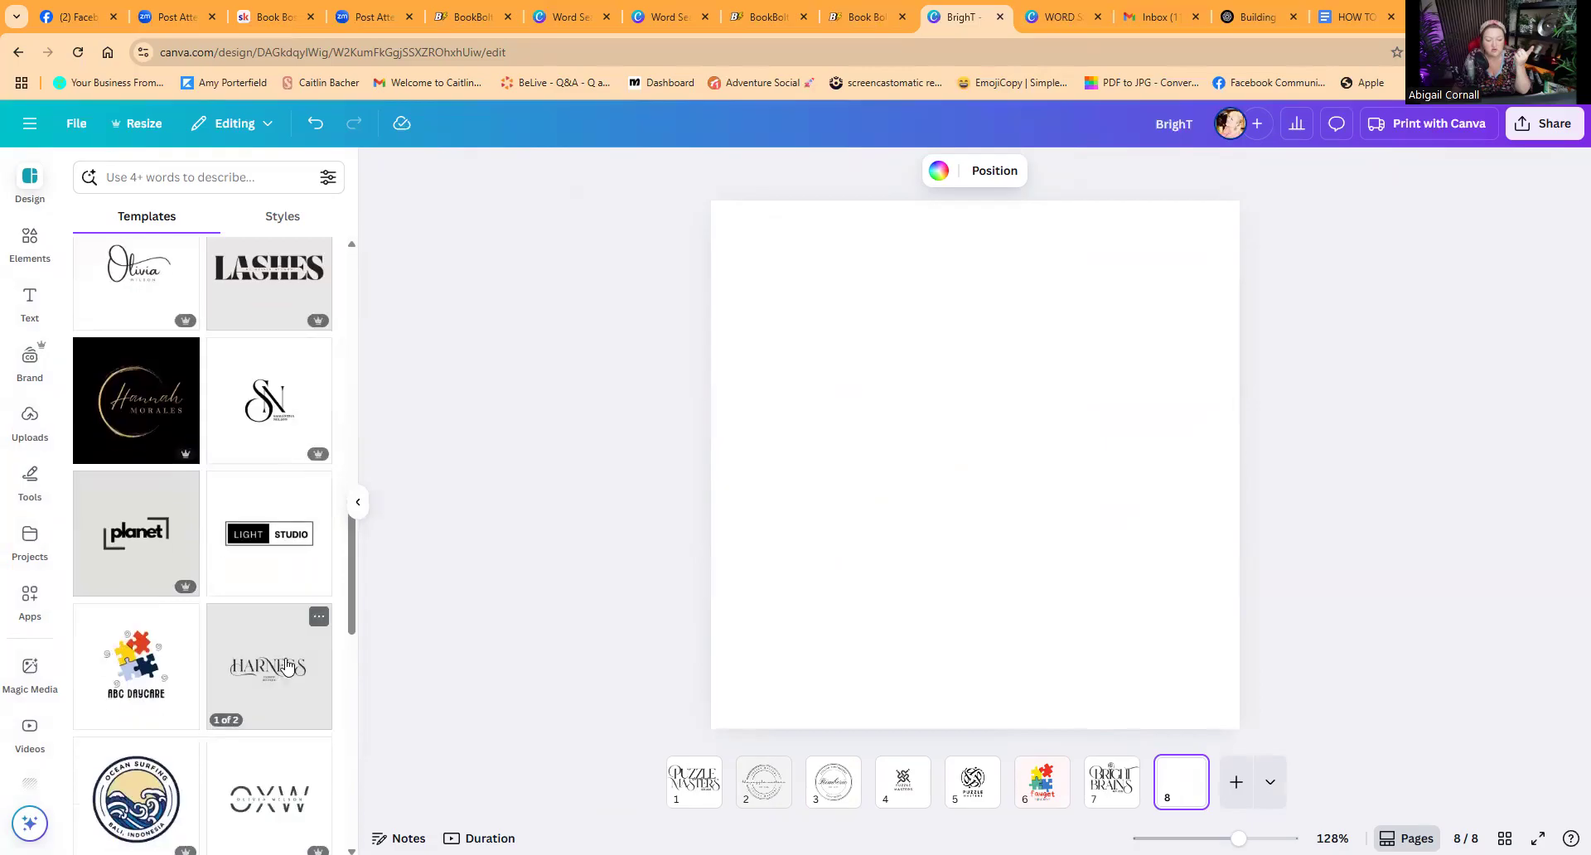
scroll(290, 609, "down", 1)
scroll(290, 609, "down", 1)
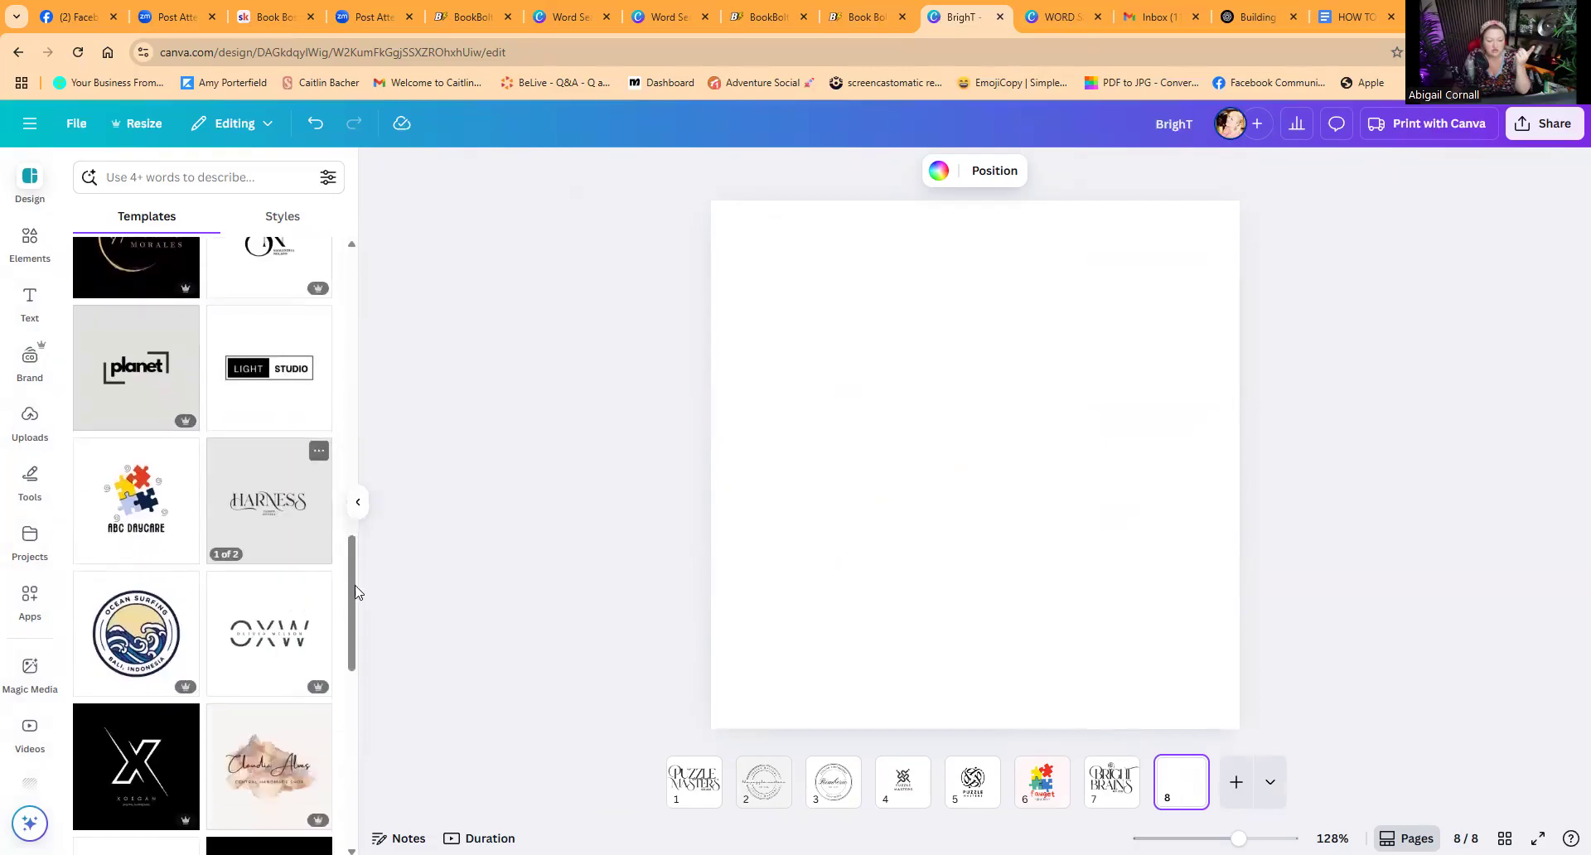
scroll(279, 632, "down", 1)
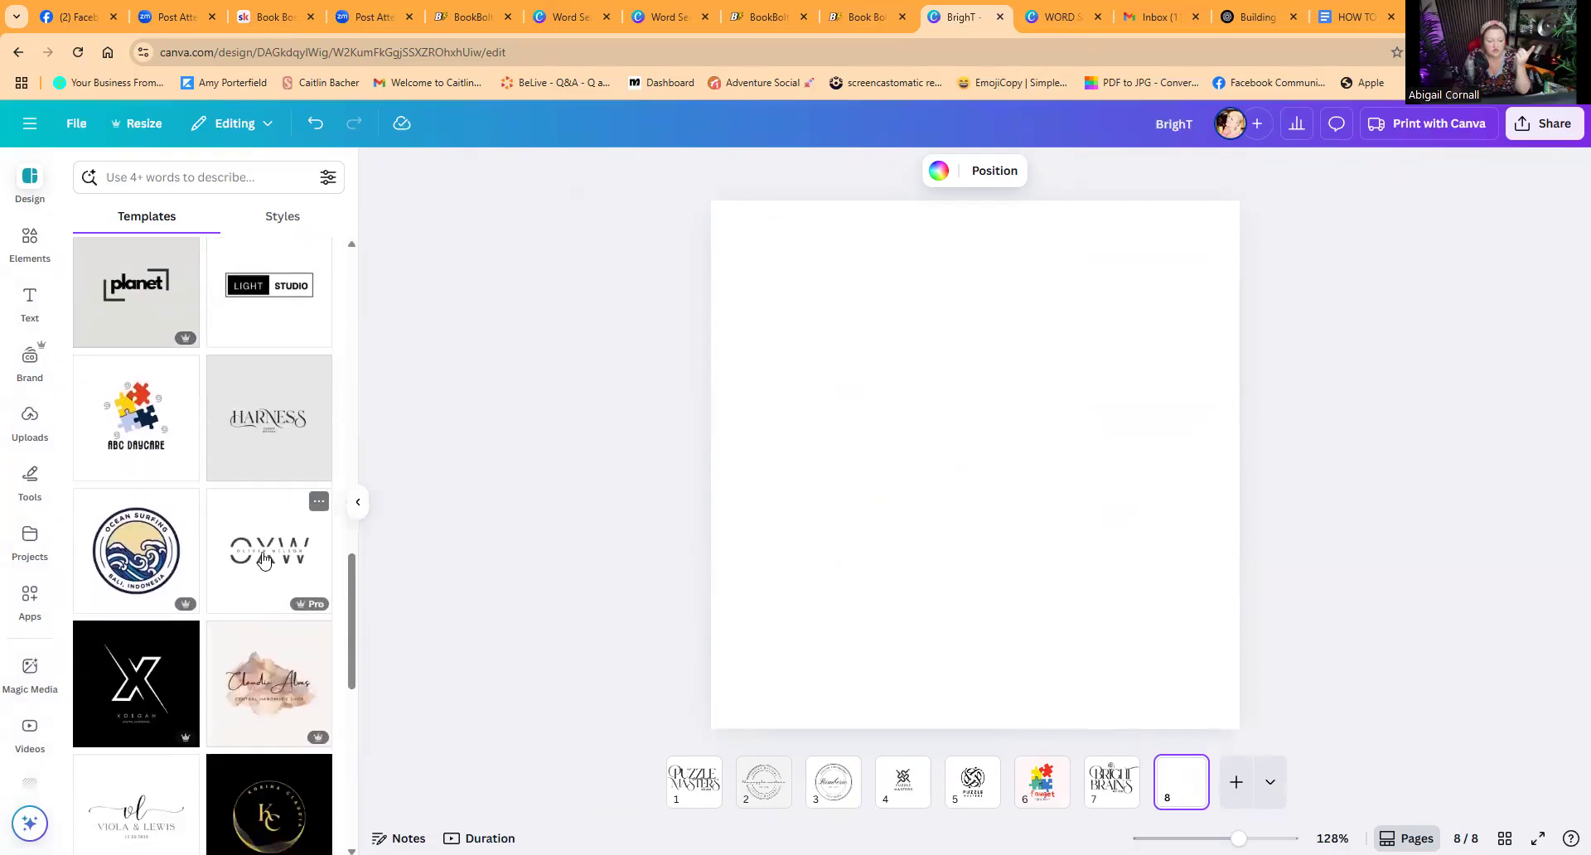
Step: Apply the OXW logo template to page 8, then select and delete all of its elements
left_click(264, 561)
left_click_drag(657, 379, 1177, 587)
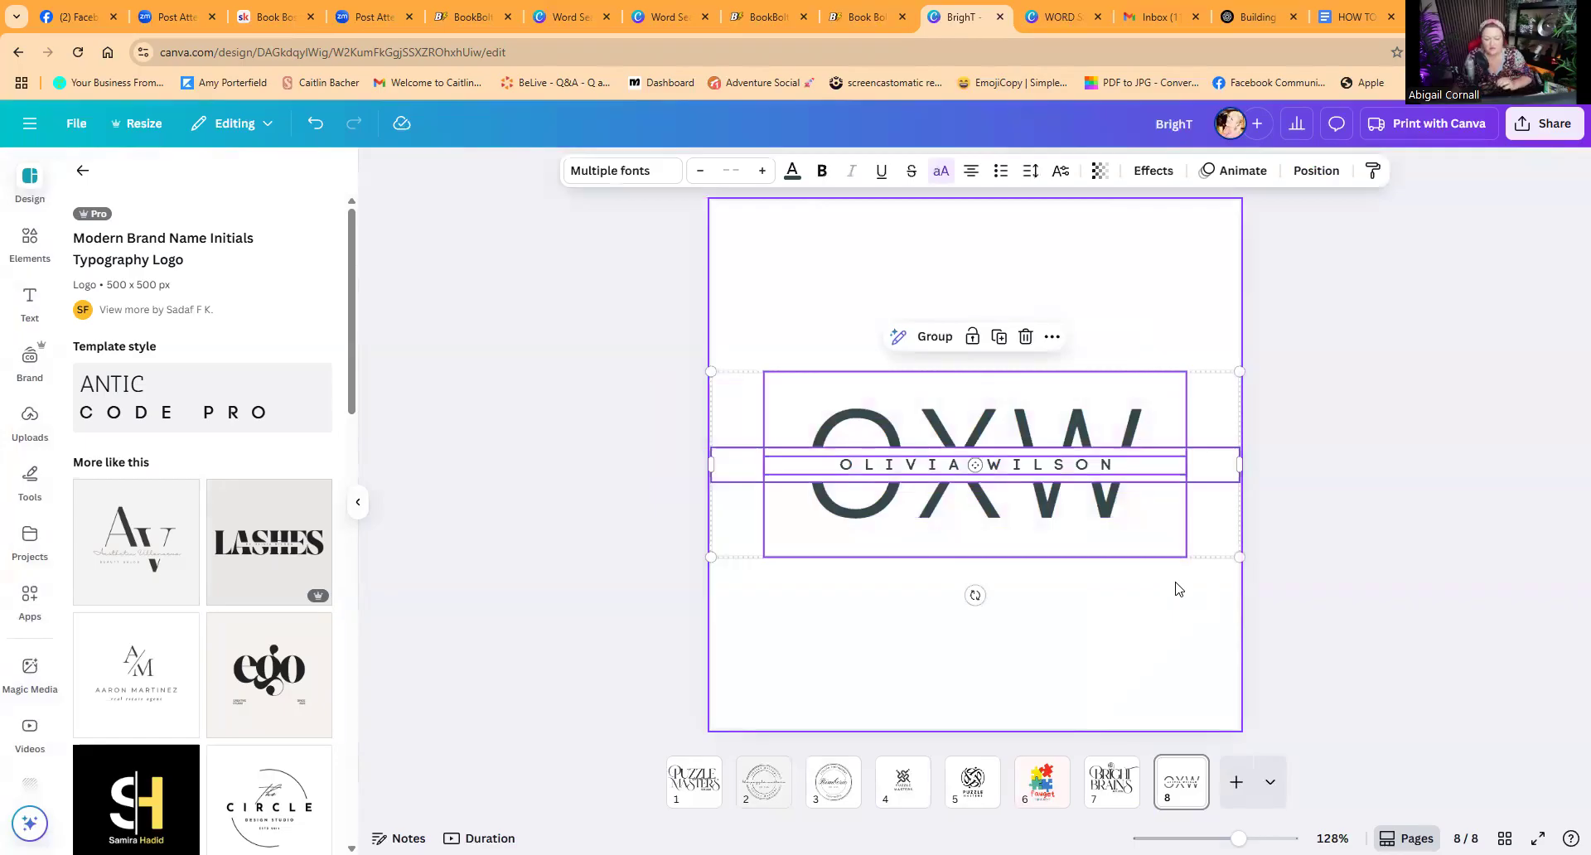
key("Delete")
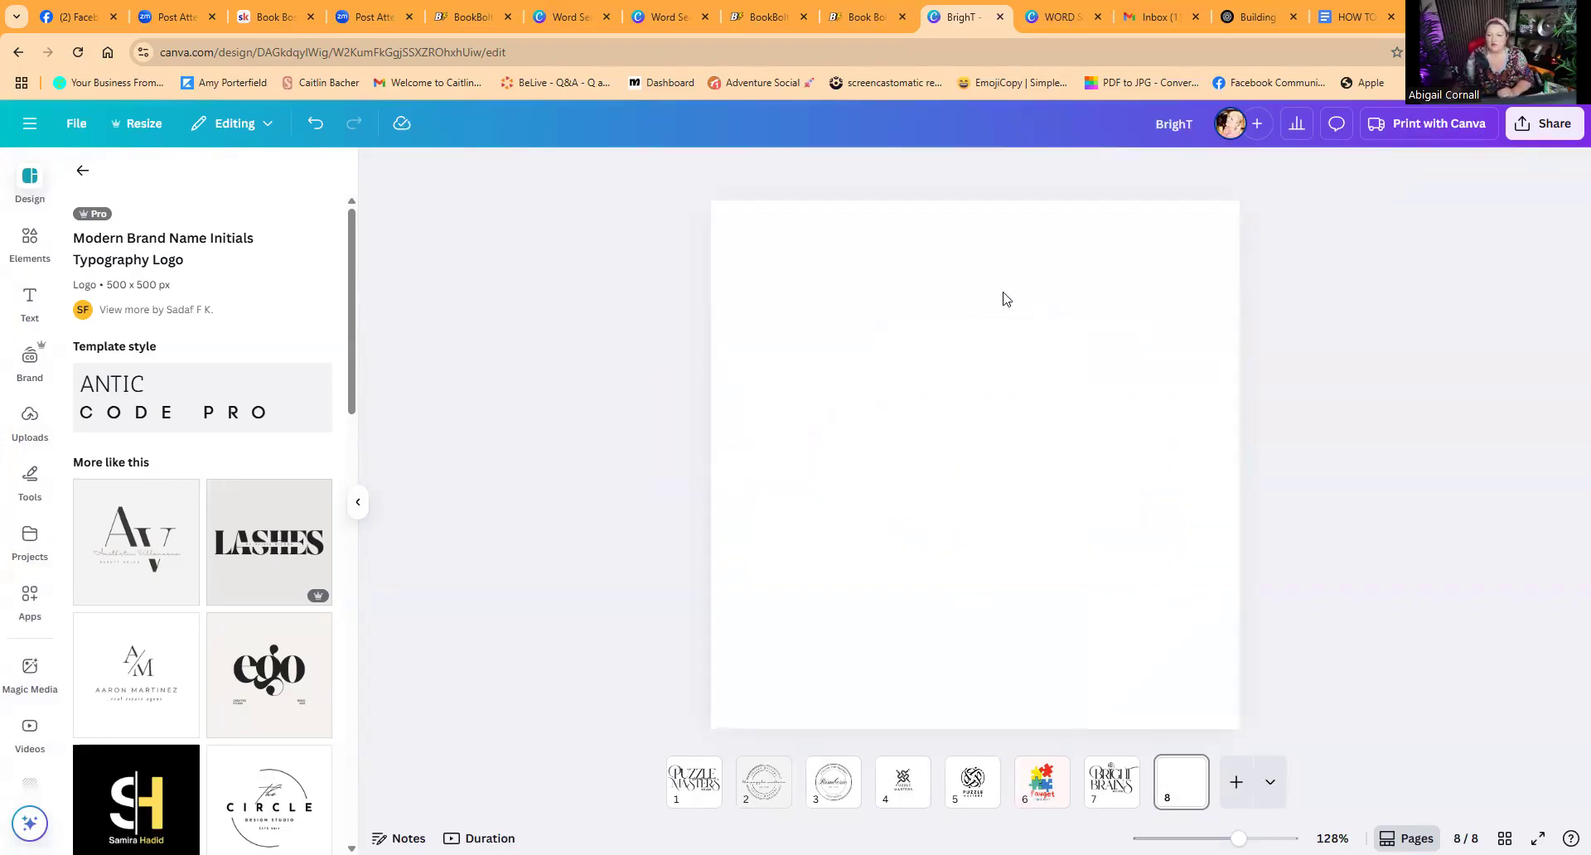
Step: Switch to the WORD SEARCH COVER TEMPLATE design and flip through its cover pages
left_click(1061, 18)
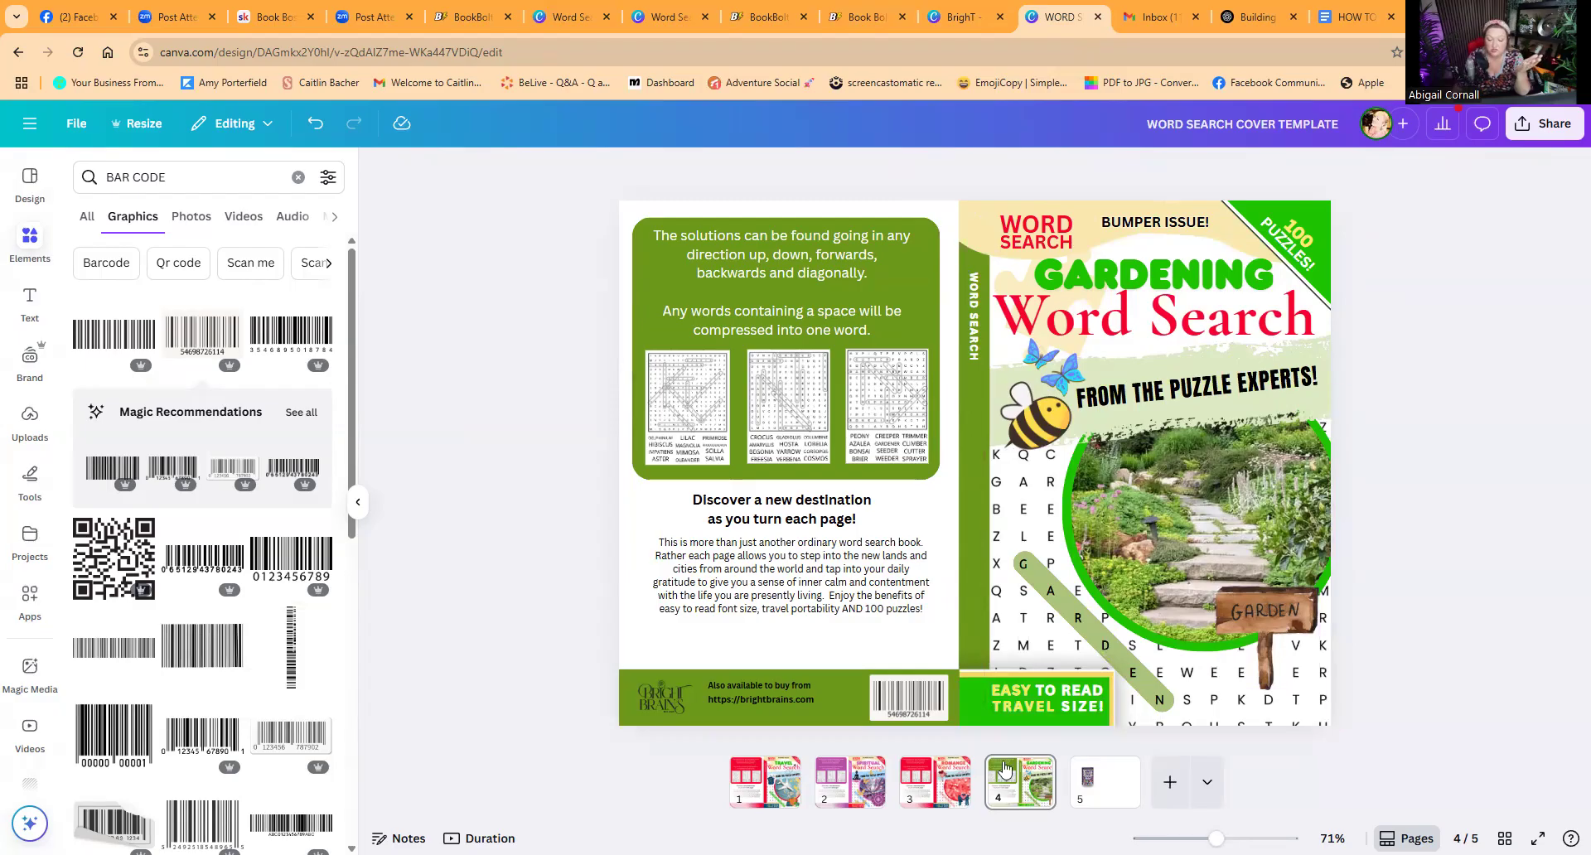
left_click(769, 781)
left_click(841, 791)
left_click(940, 789)
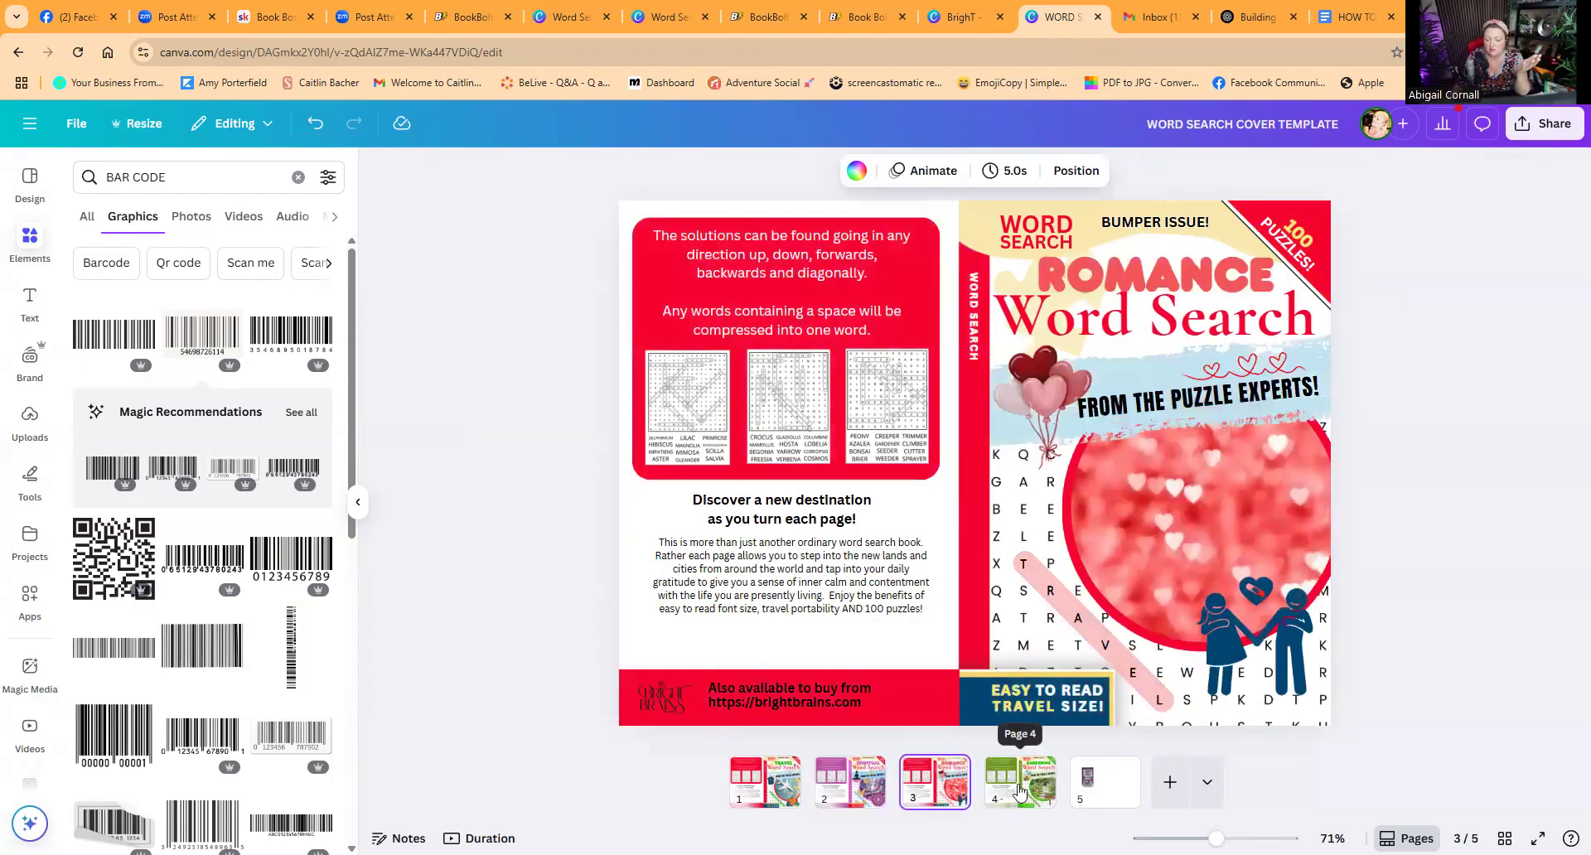
left_click(1014, 793)
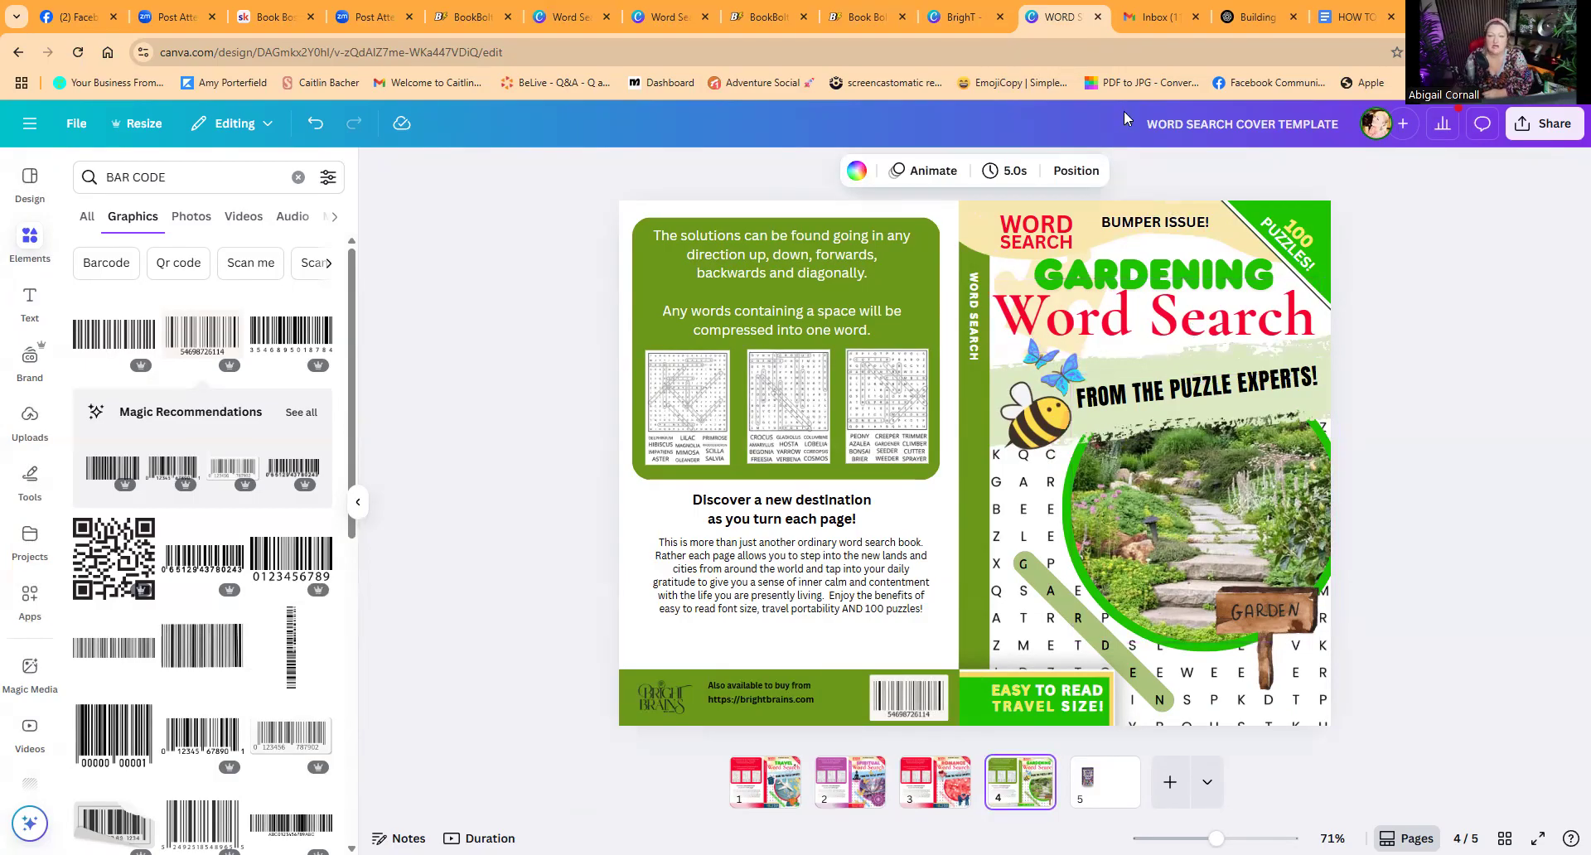
Step: Open Canva home in a new browser tab and view the custom size options, then close the dialog
left_click(655, 23)
left_click(570, 20)
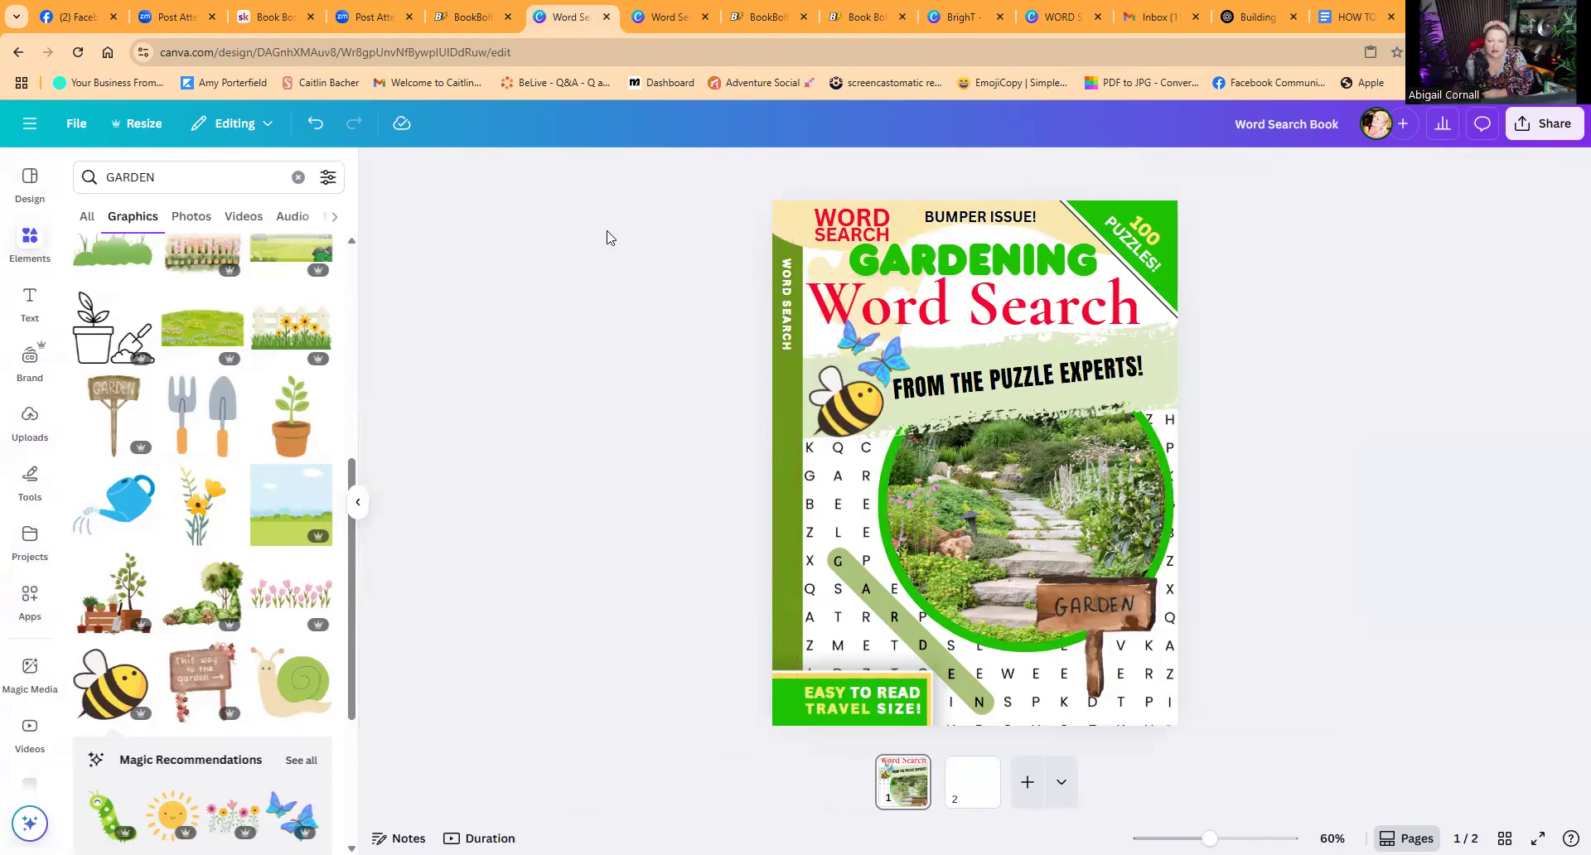
key("ctrl+t")
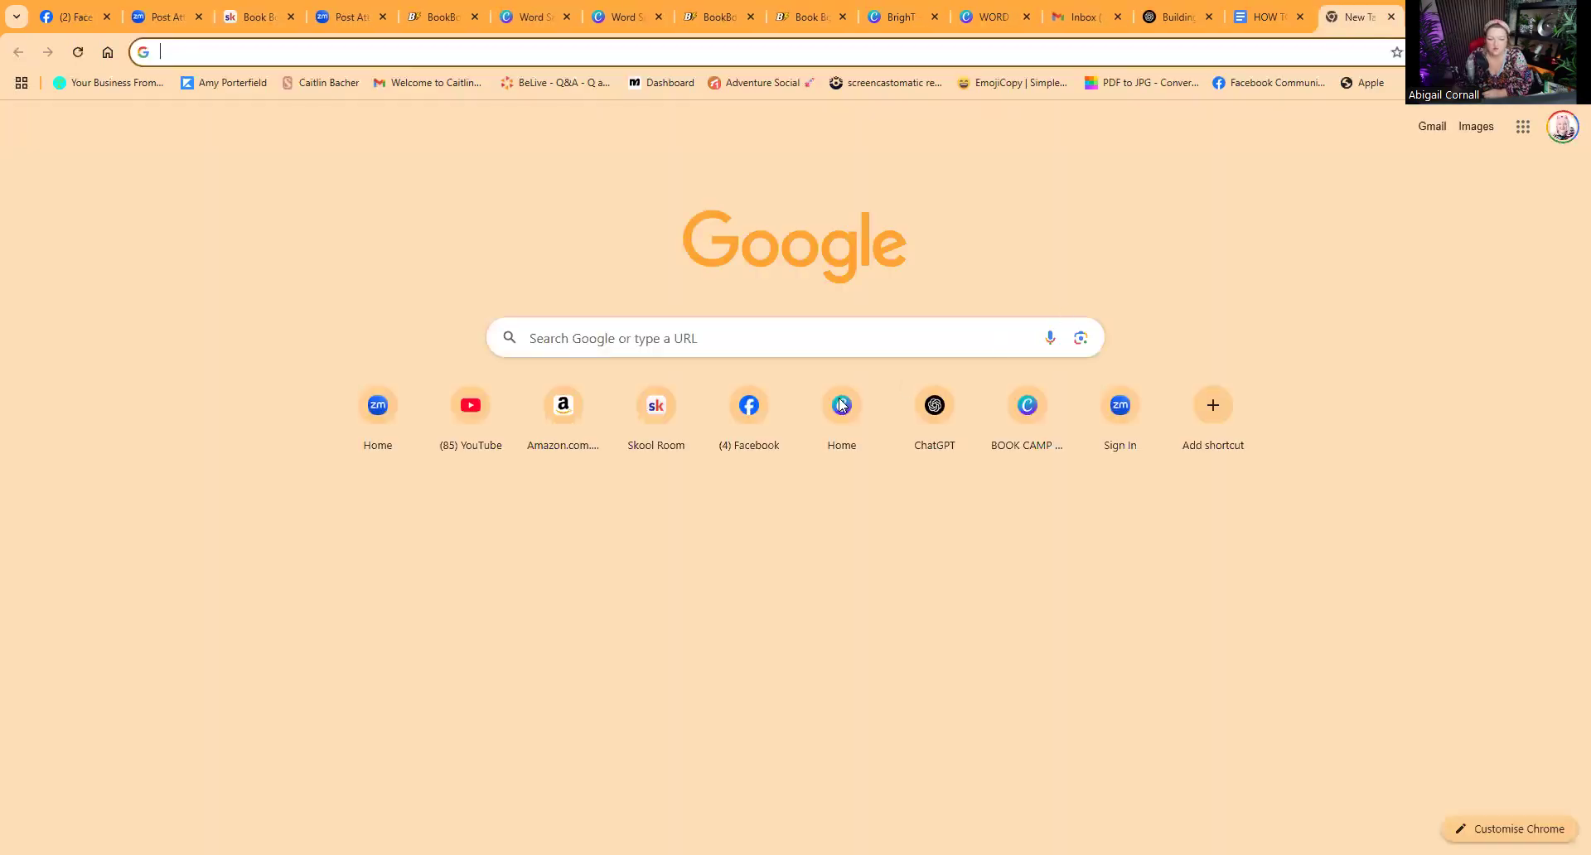
left_click(839, 410)
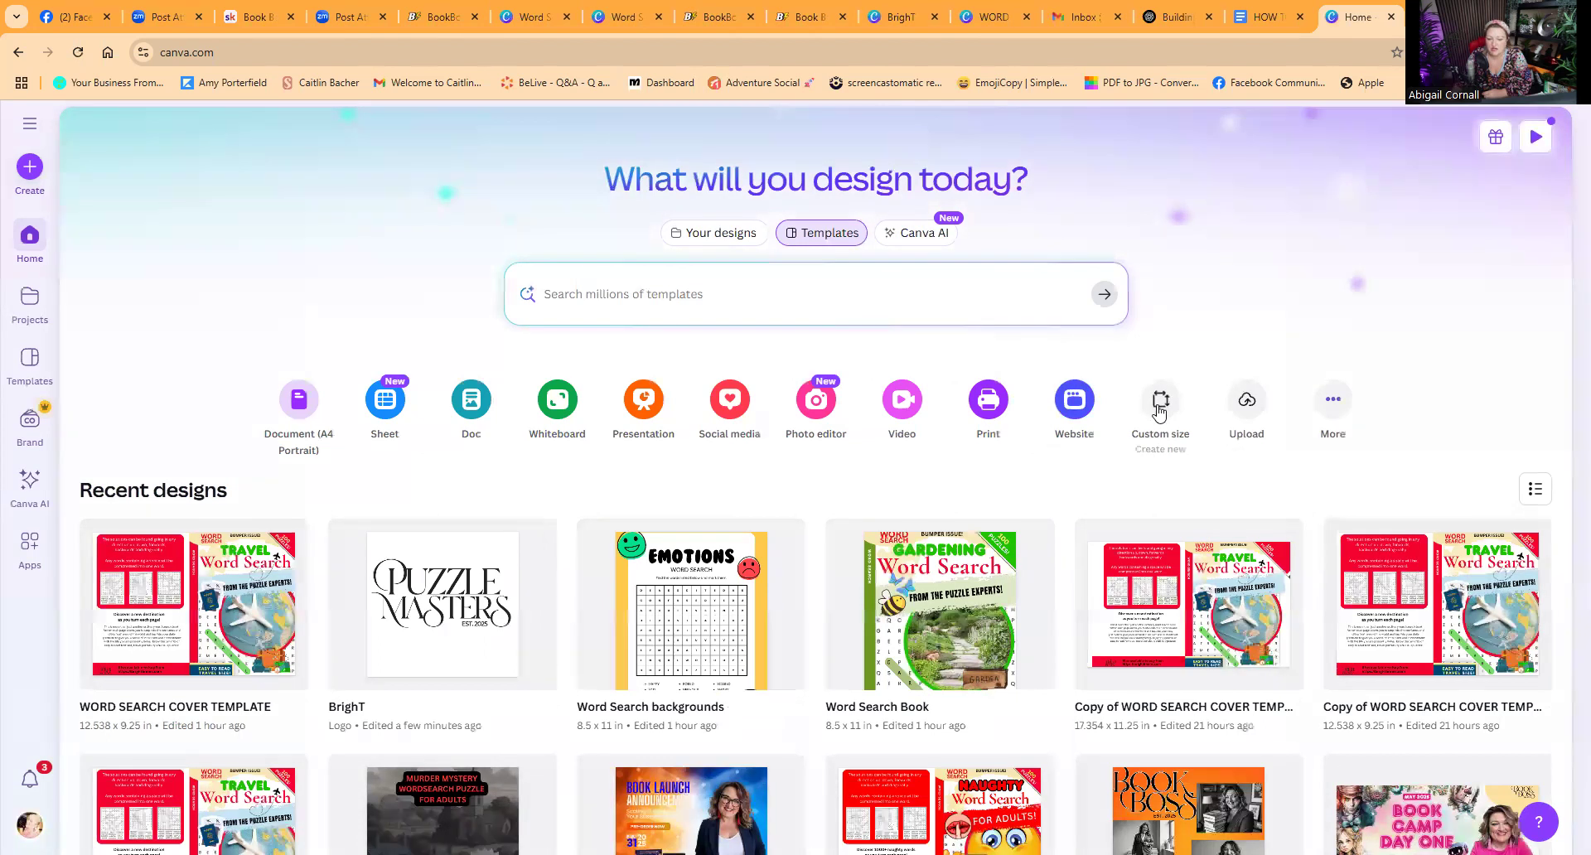
left_click(1159, 406)
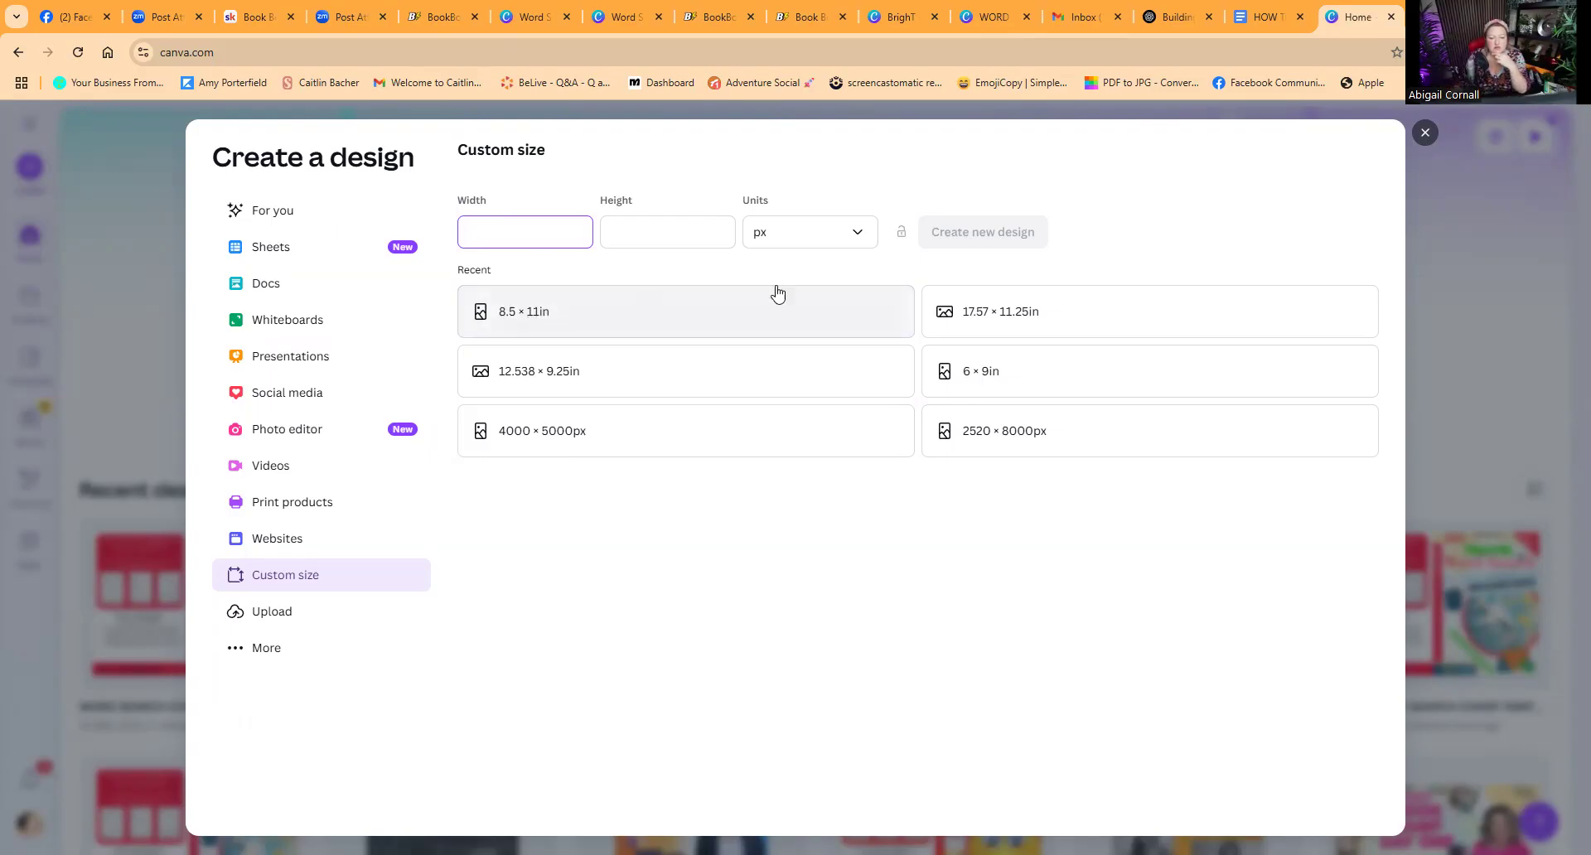
left_click(1470, 242)
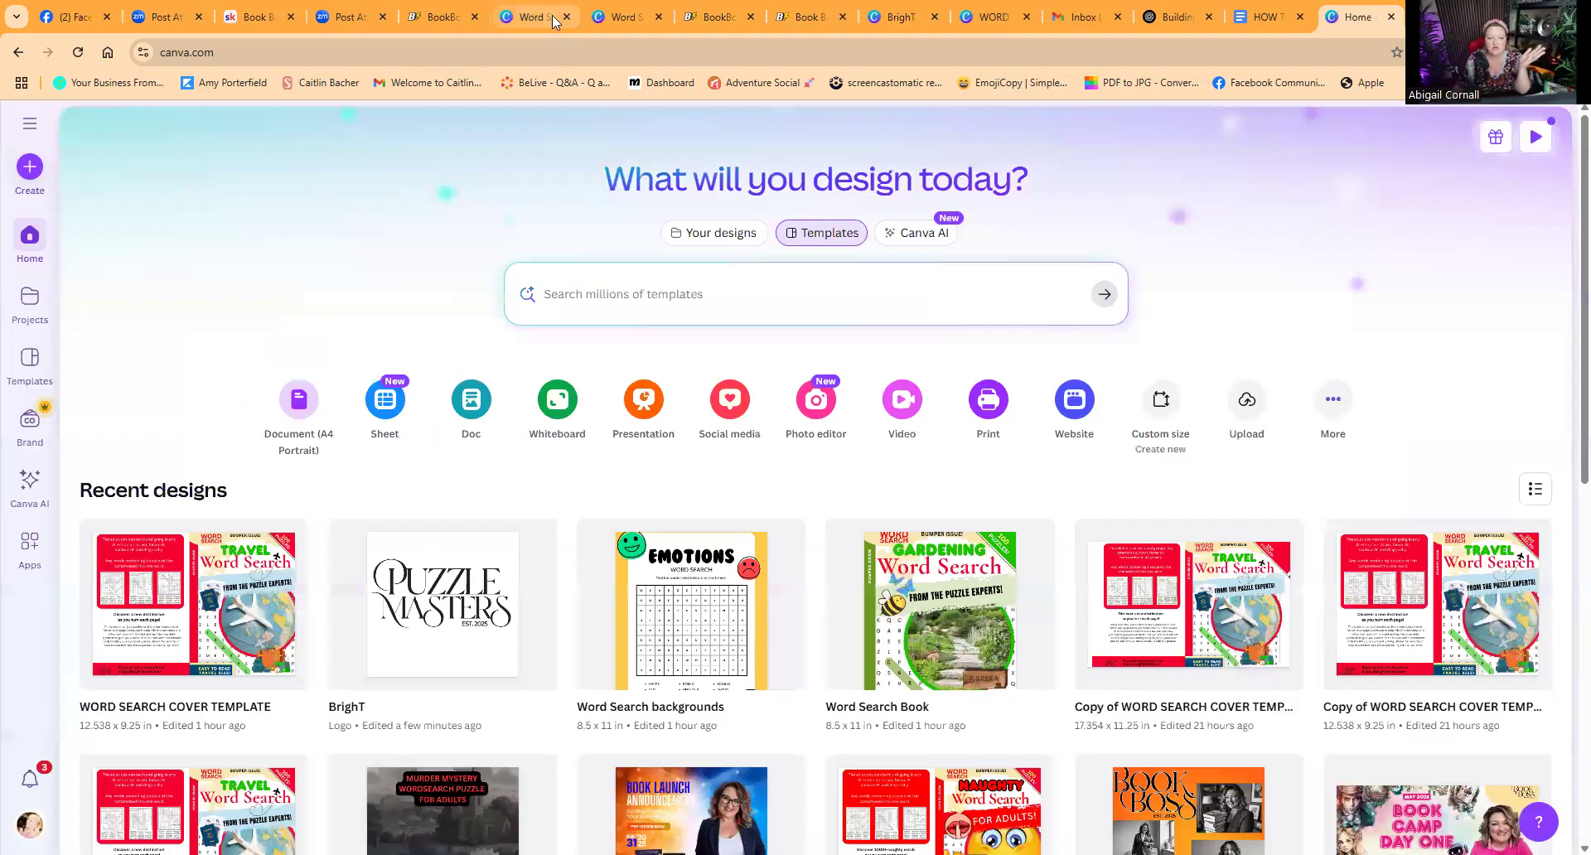
Step: Return to the Word Search Book design and open its blank page 2
left_click(554, 22)
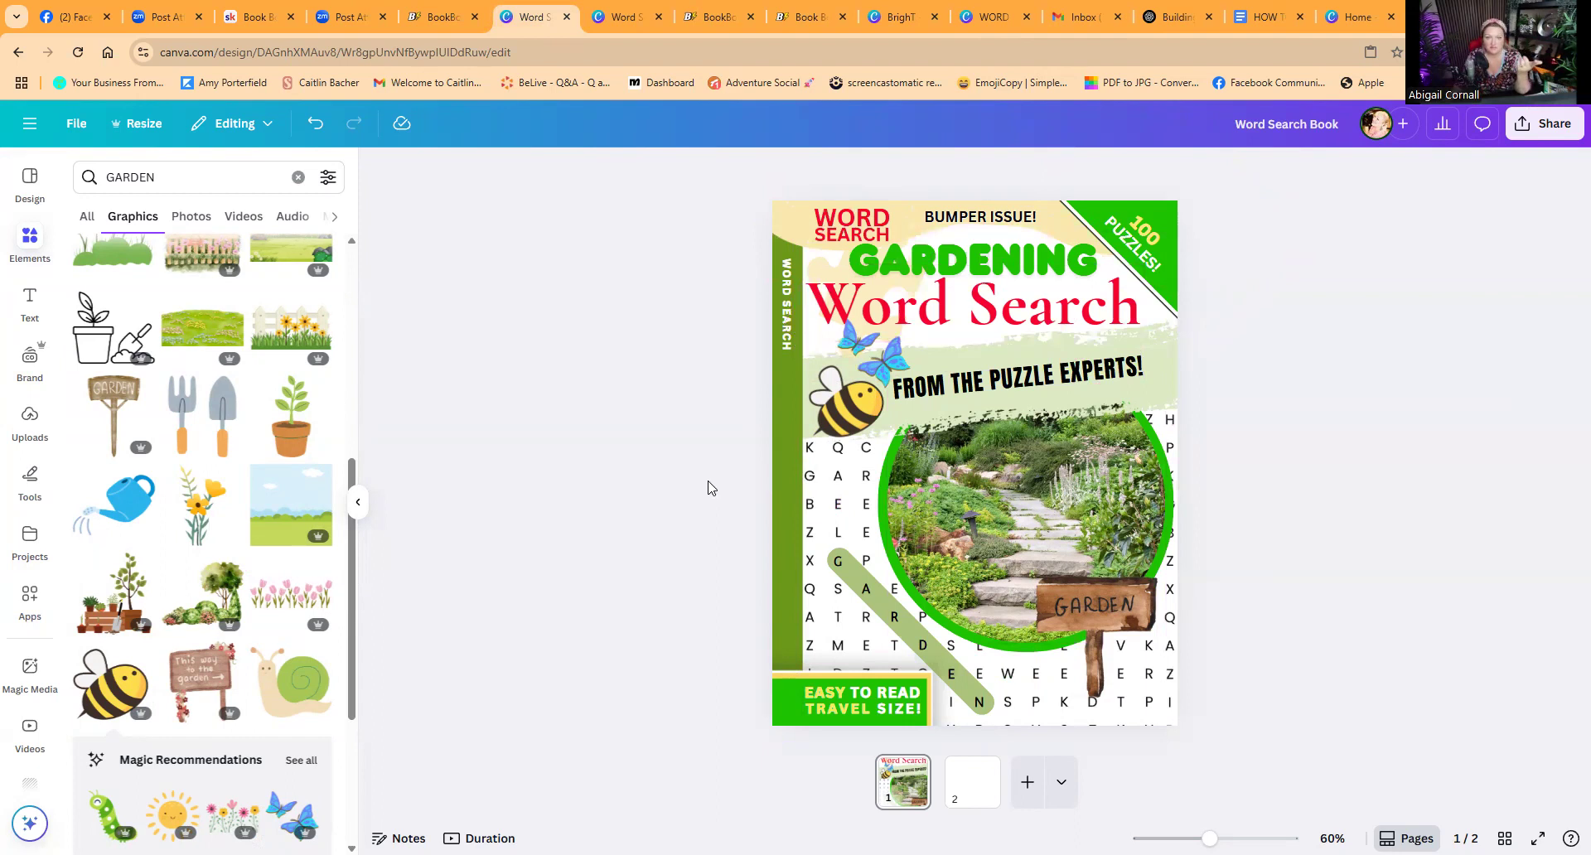
left_click(988, 18)
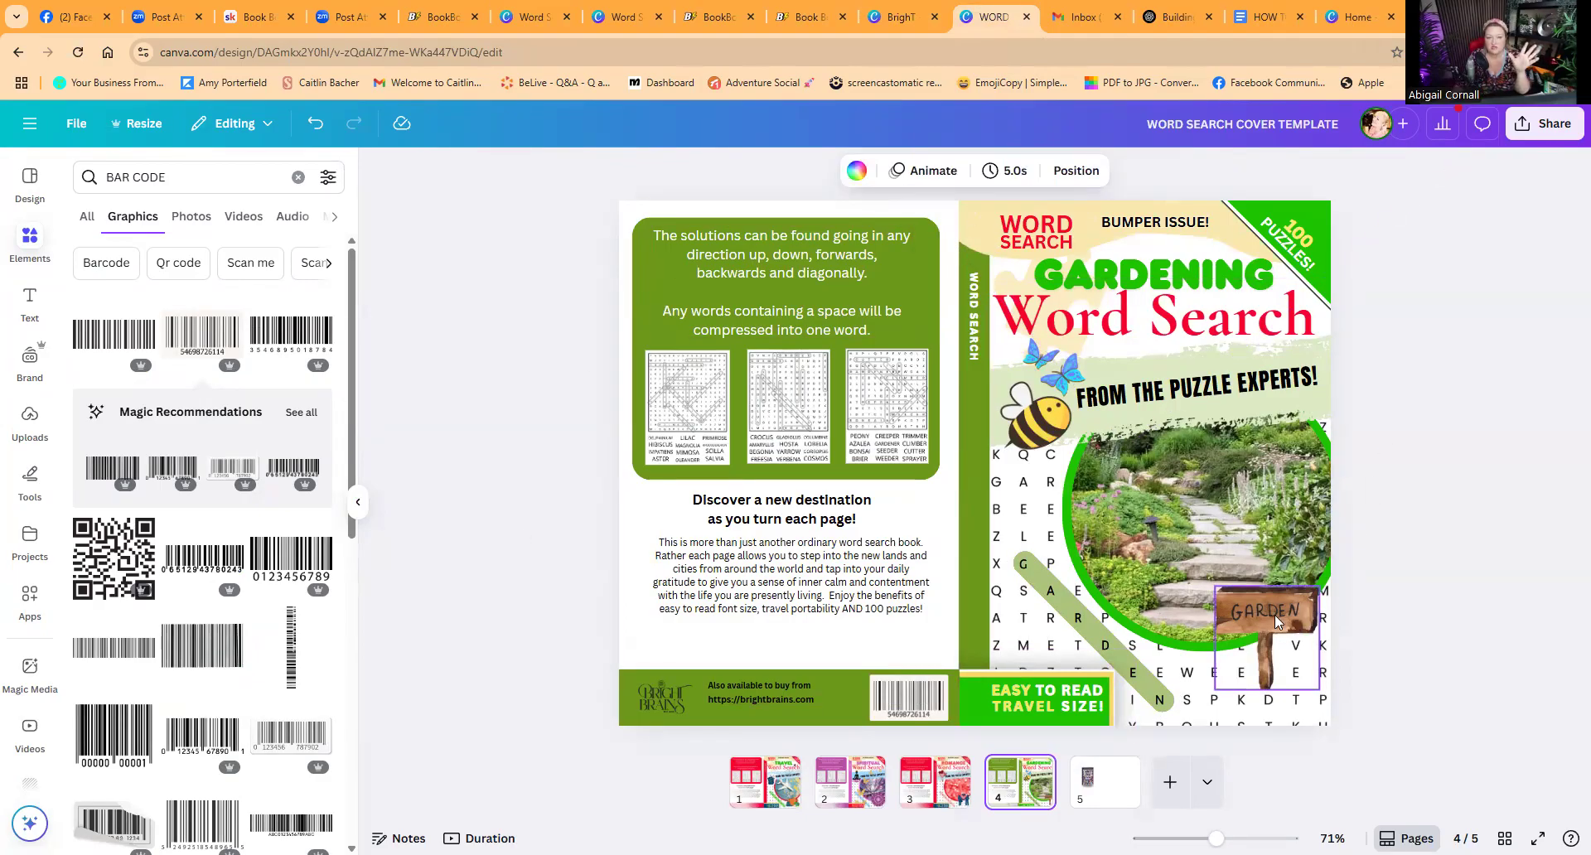
left_click(531, 18)
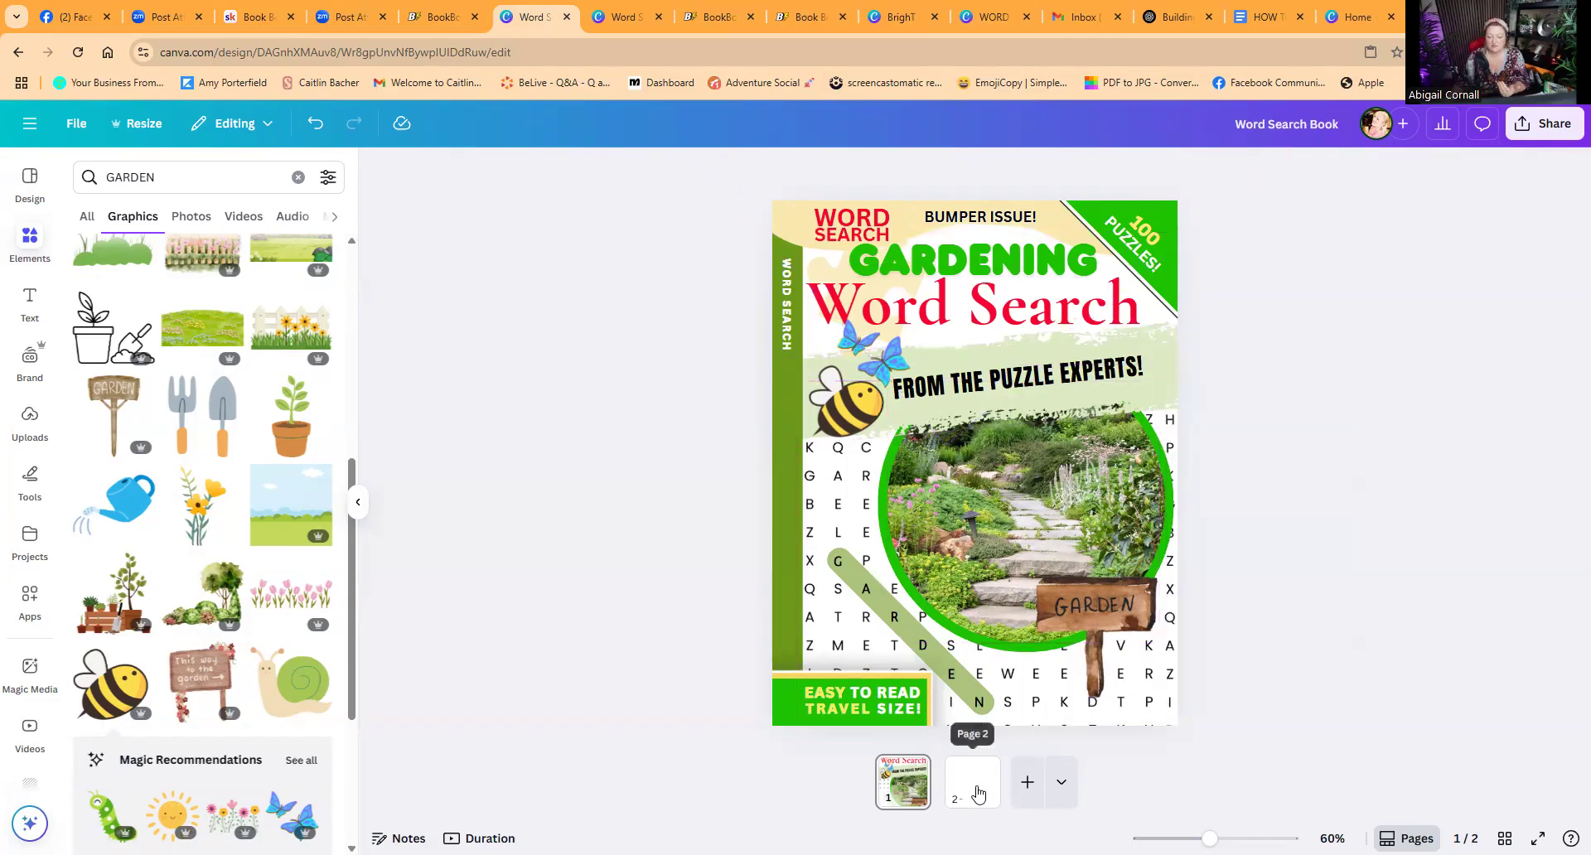
left_click(967, 792)
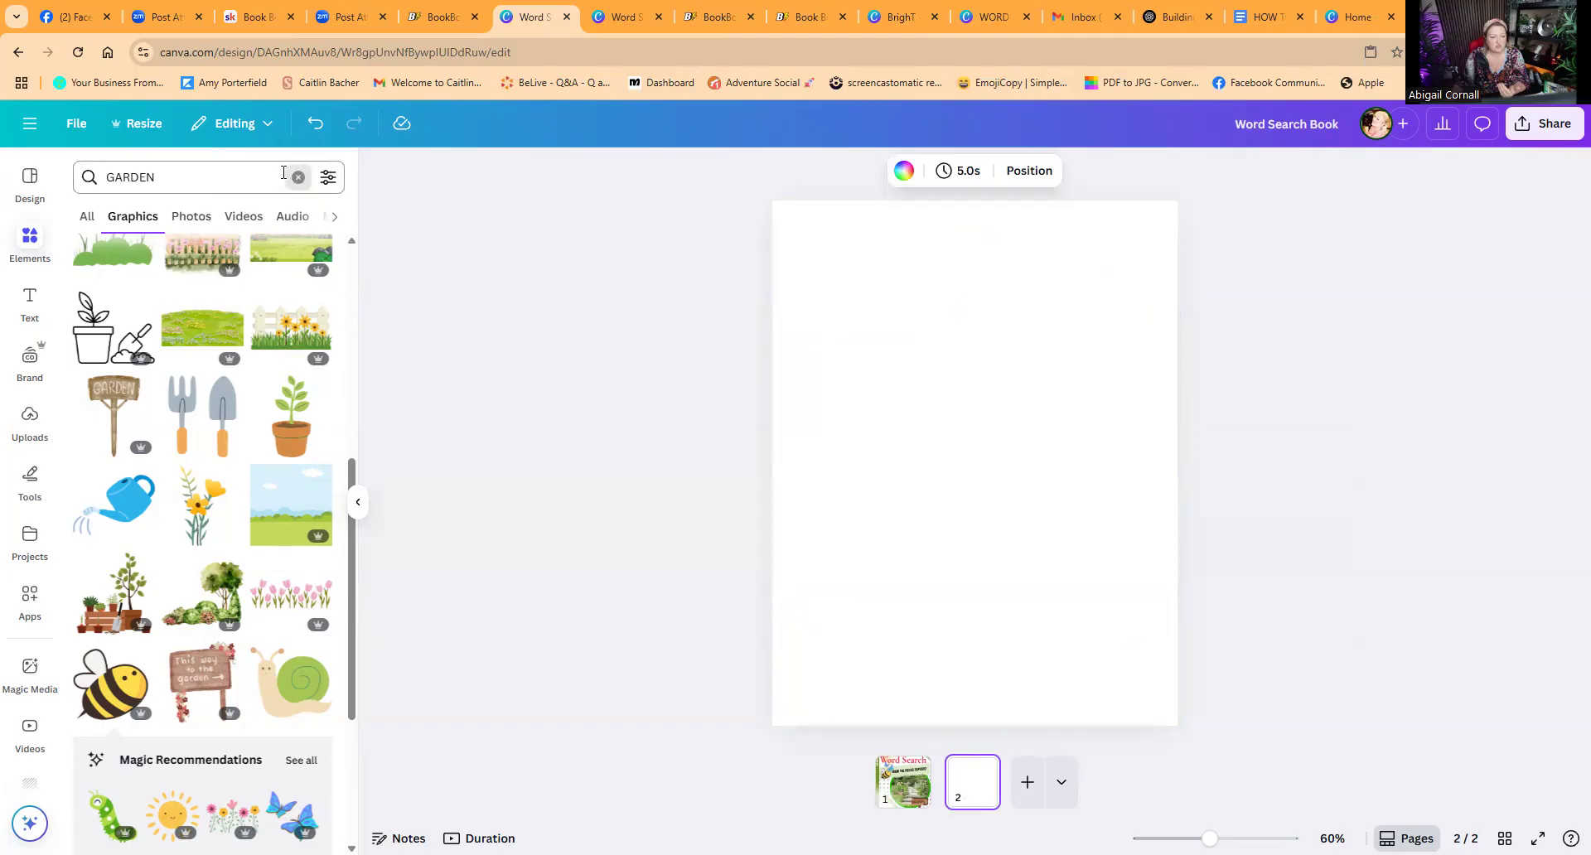
Step: Search the templates for gardening word search and open the Spring Word Search Puzzle Worksheet template
left_click(298, 176)
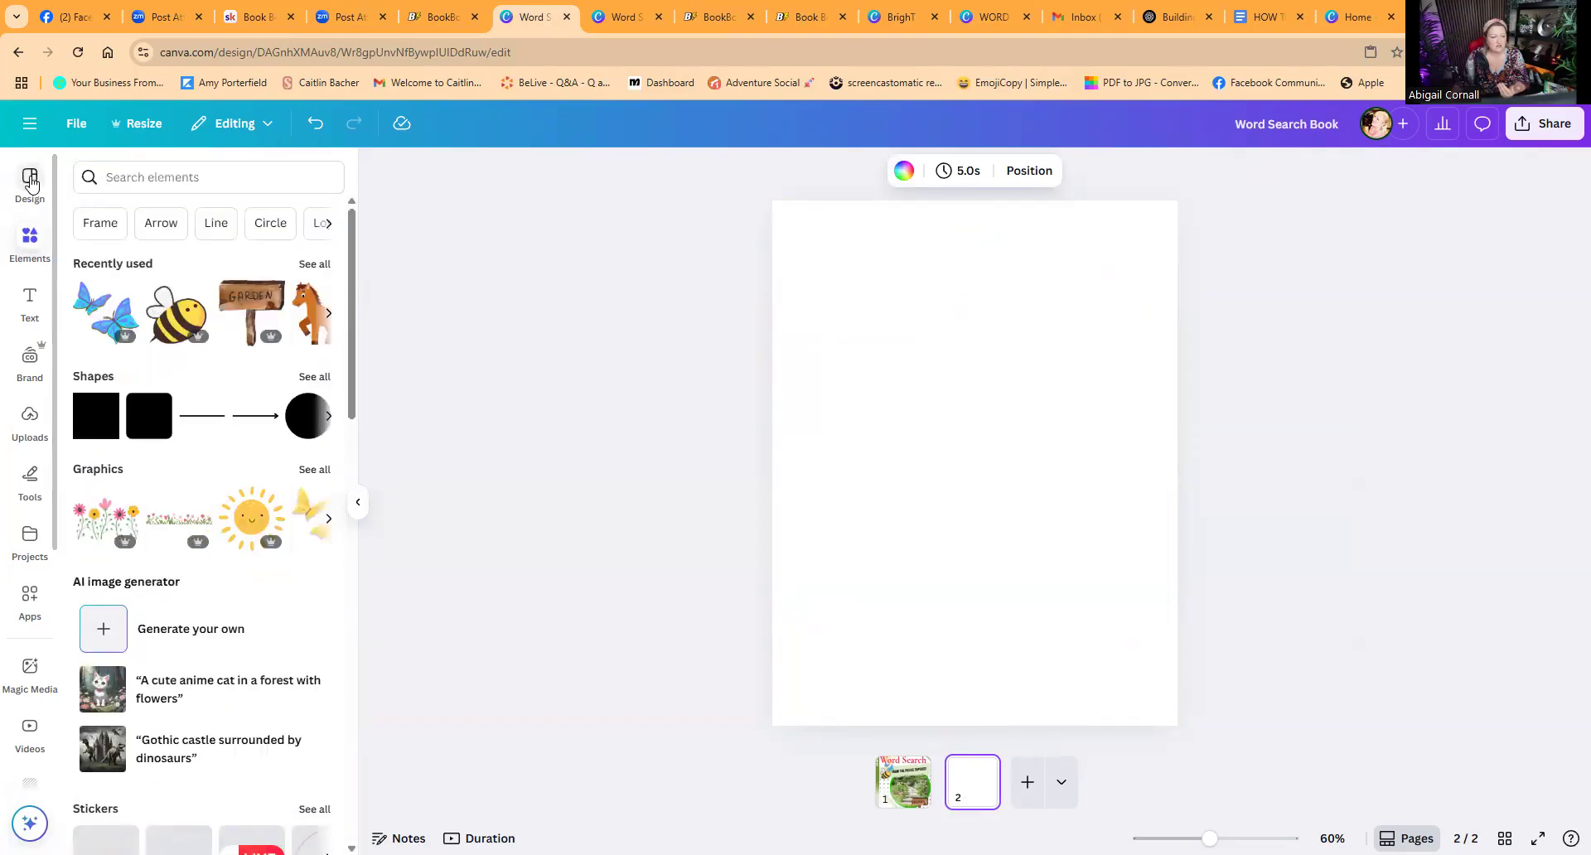
left_click(30, 182)
left_click(84, 172)
left_click(153, 178)
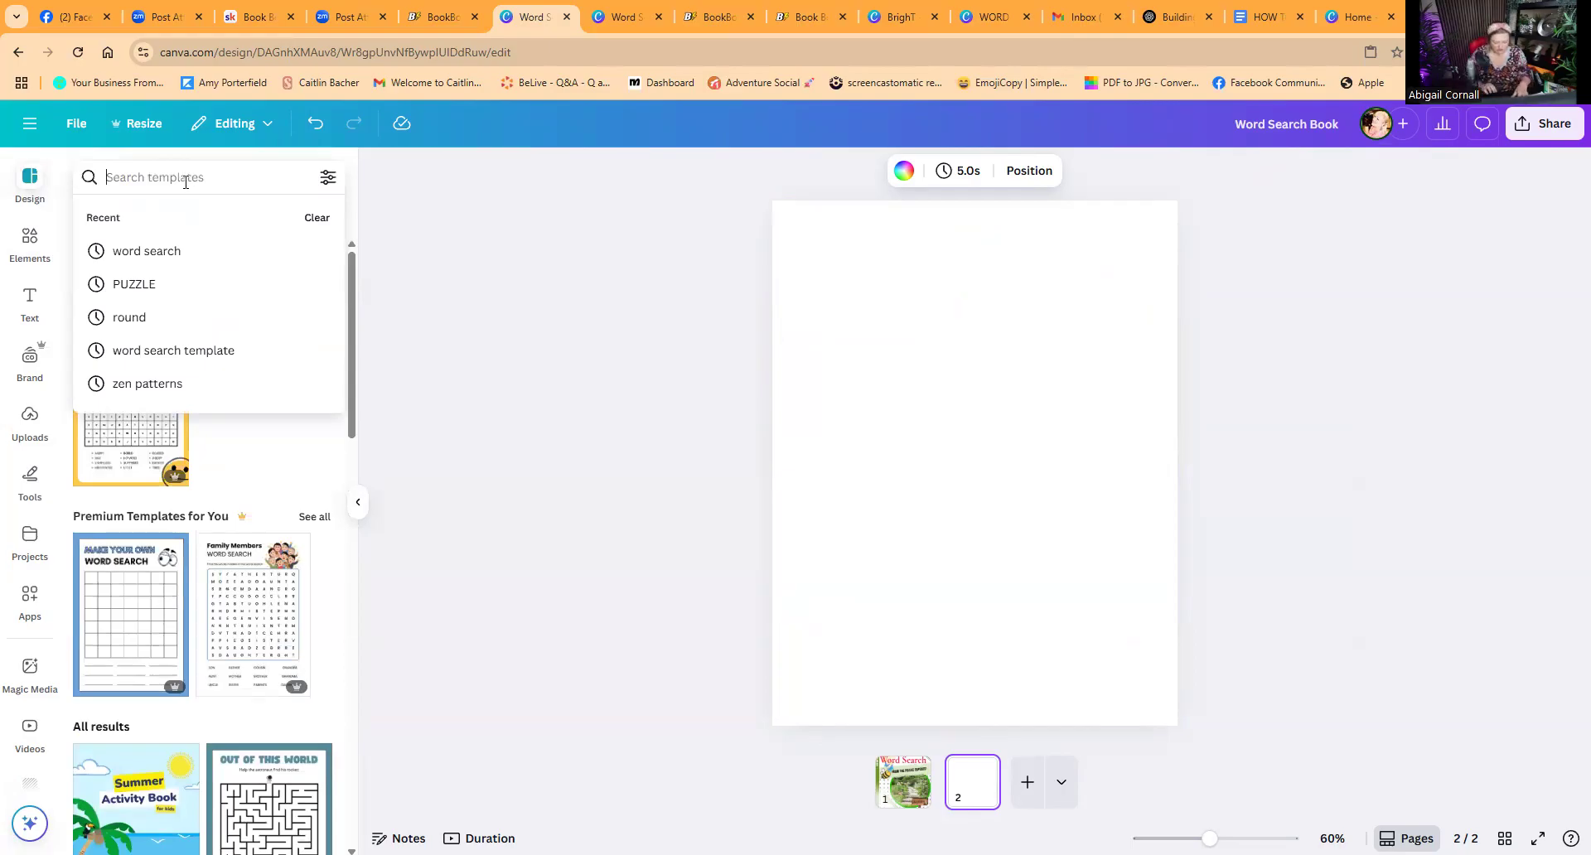
type("gardenin")
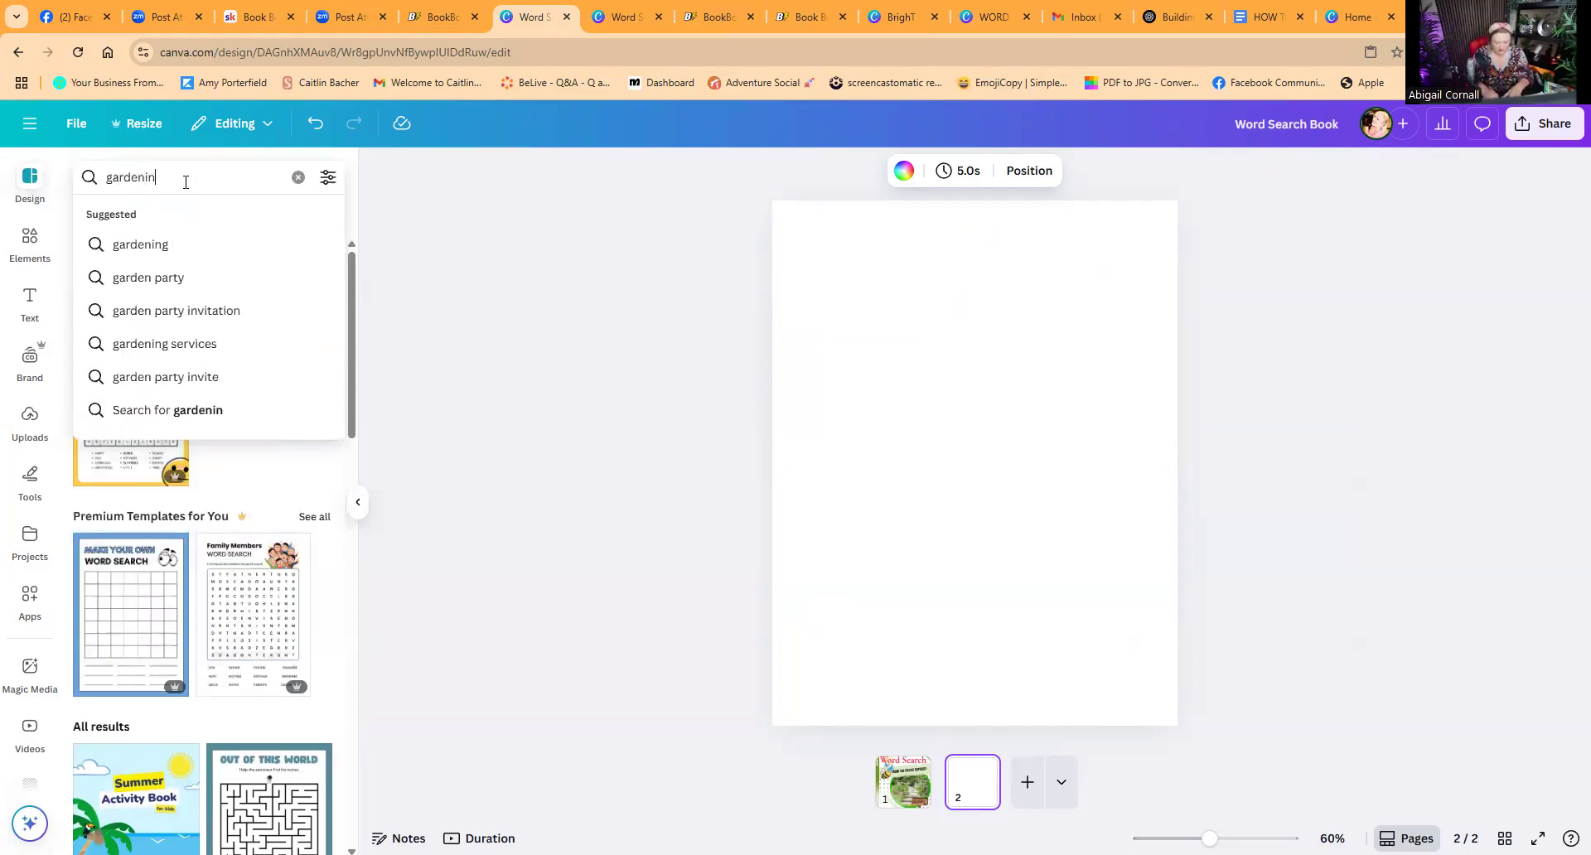
type("g word sear")
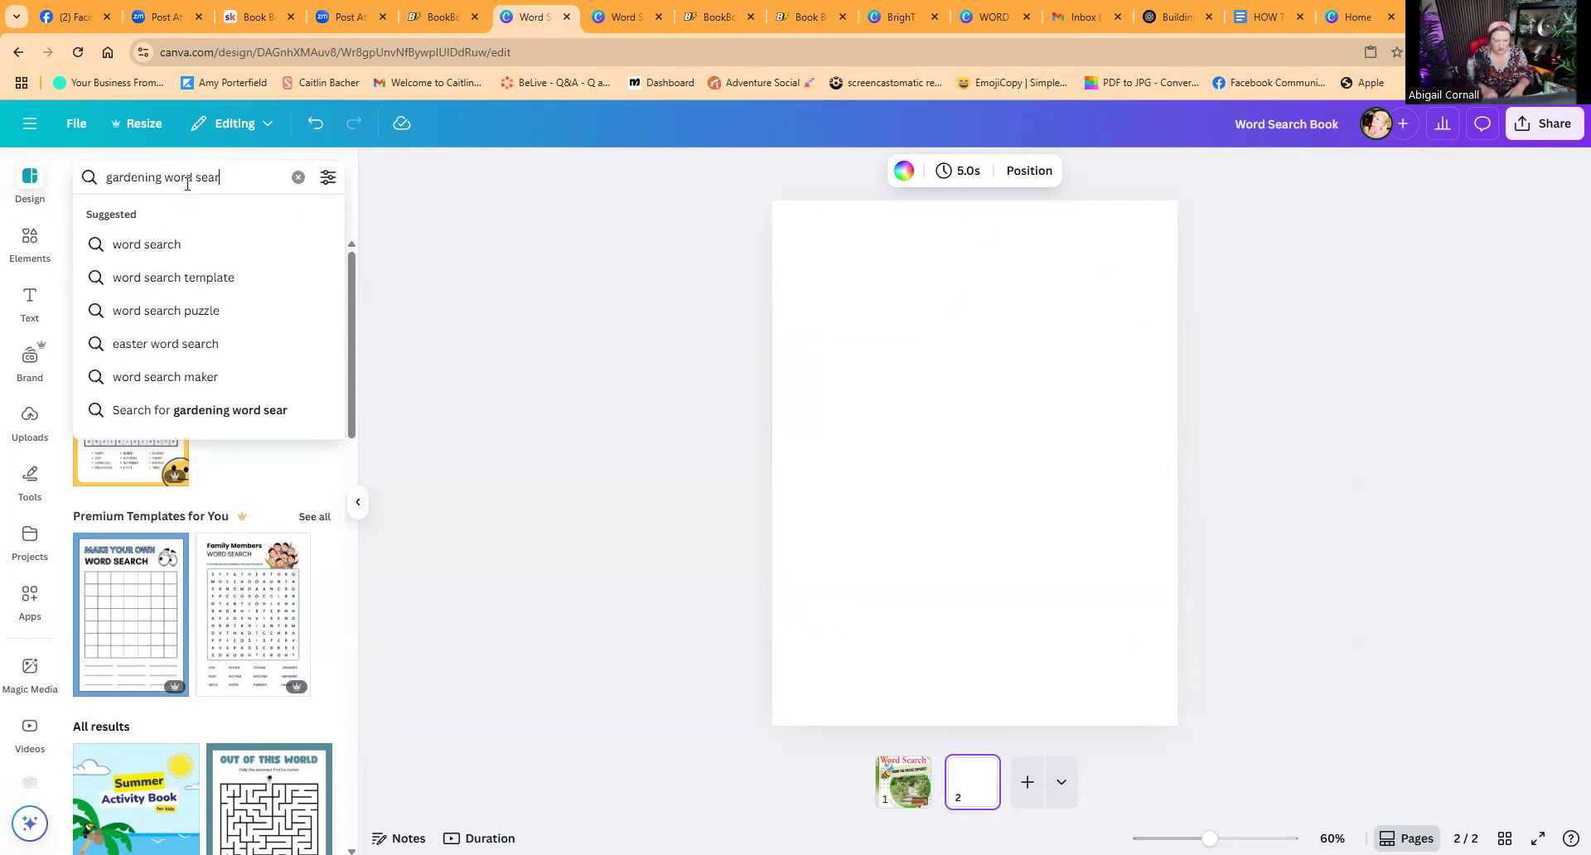
type("ch")
key("Return")
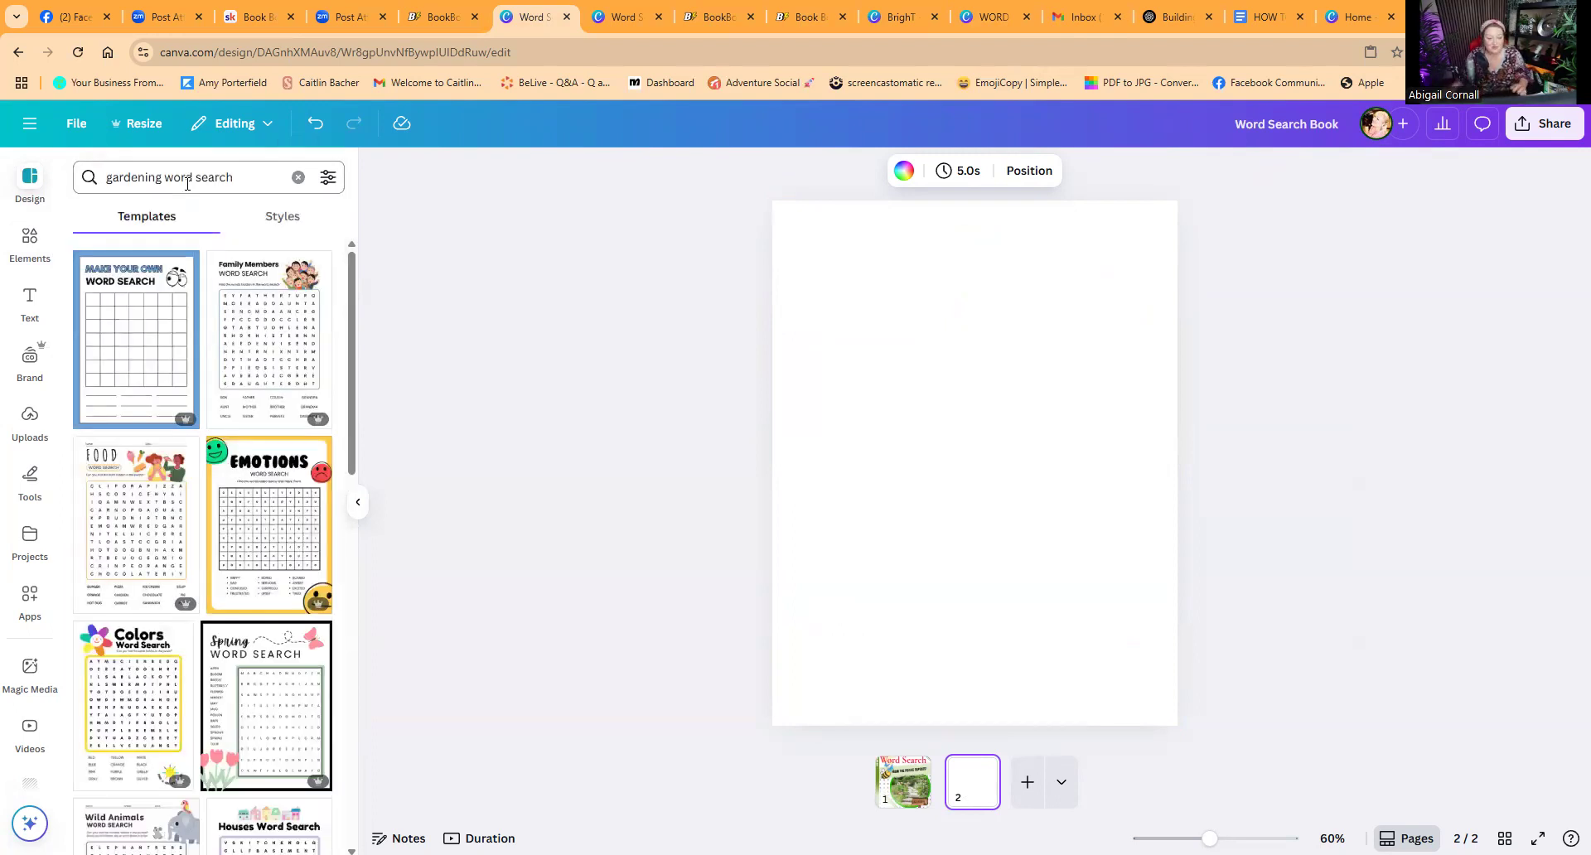
left_click(262, 702)
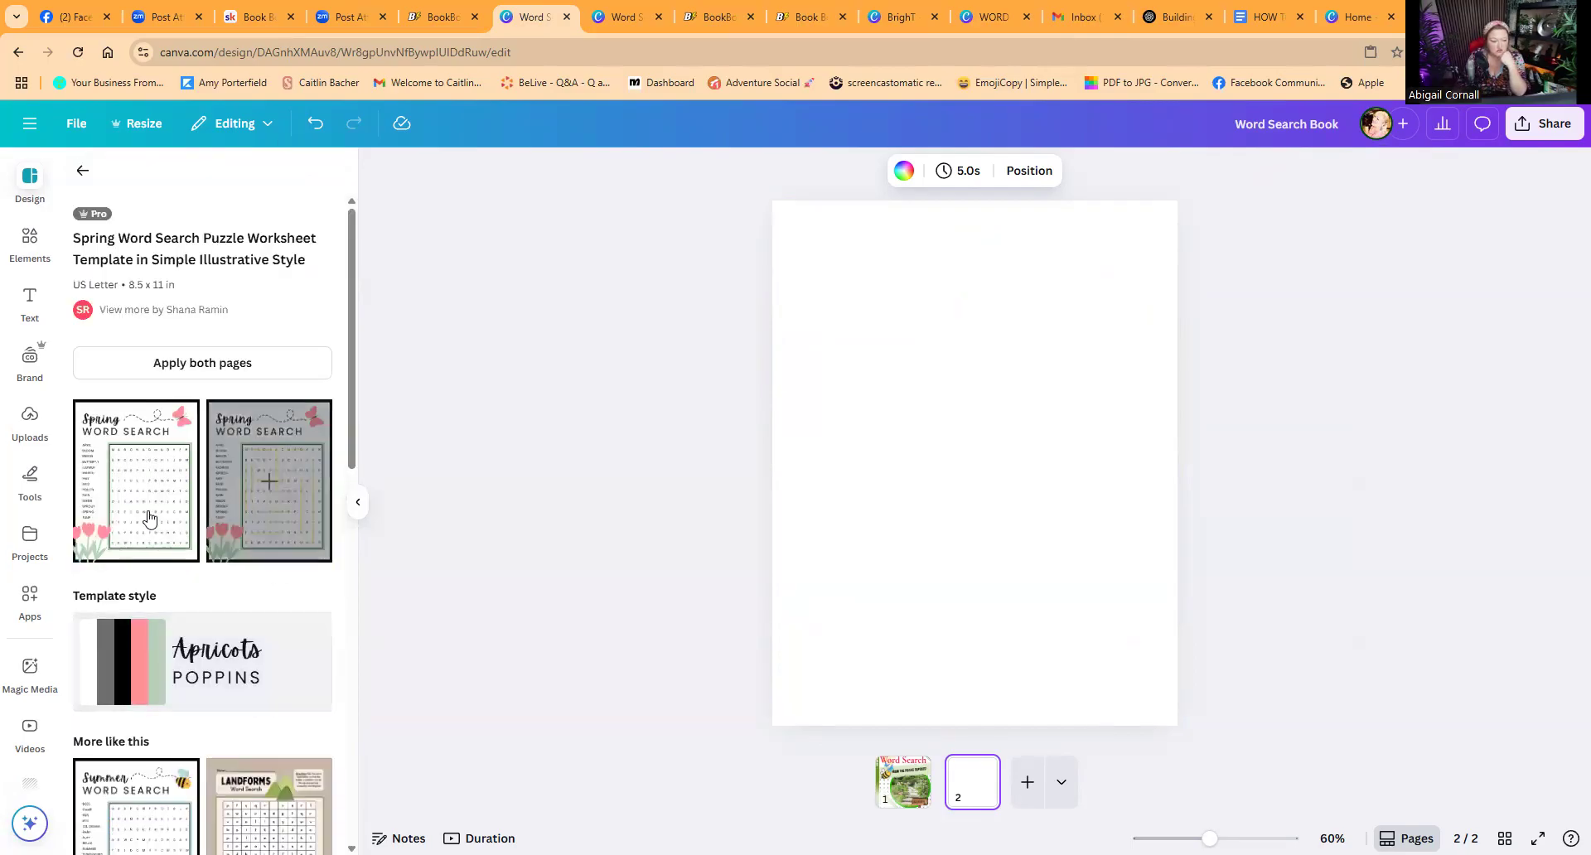
Step: Apply the Spring Word Search template's first page to page 2 and compare it with the cover
left_click(136, 495)
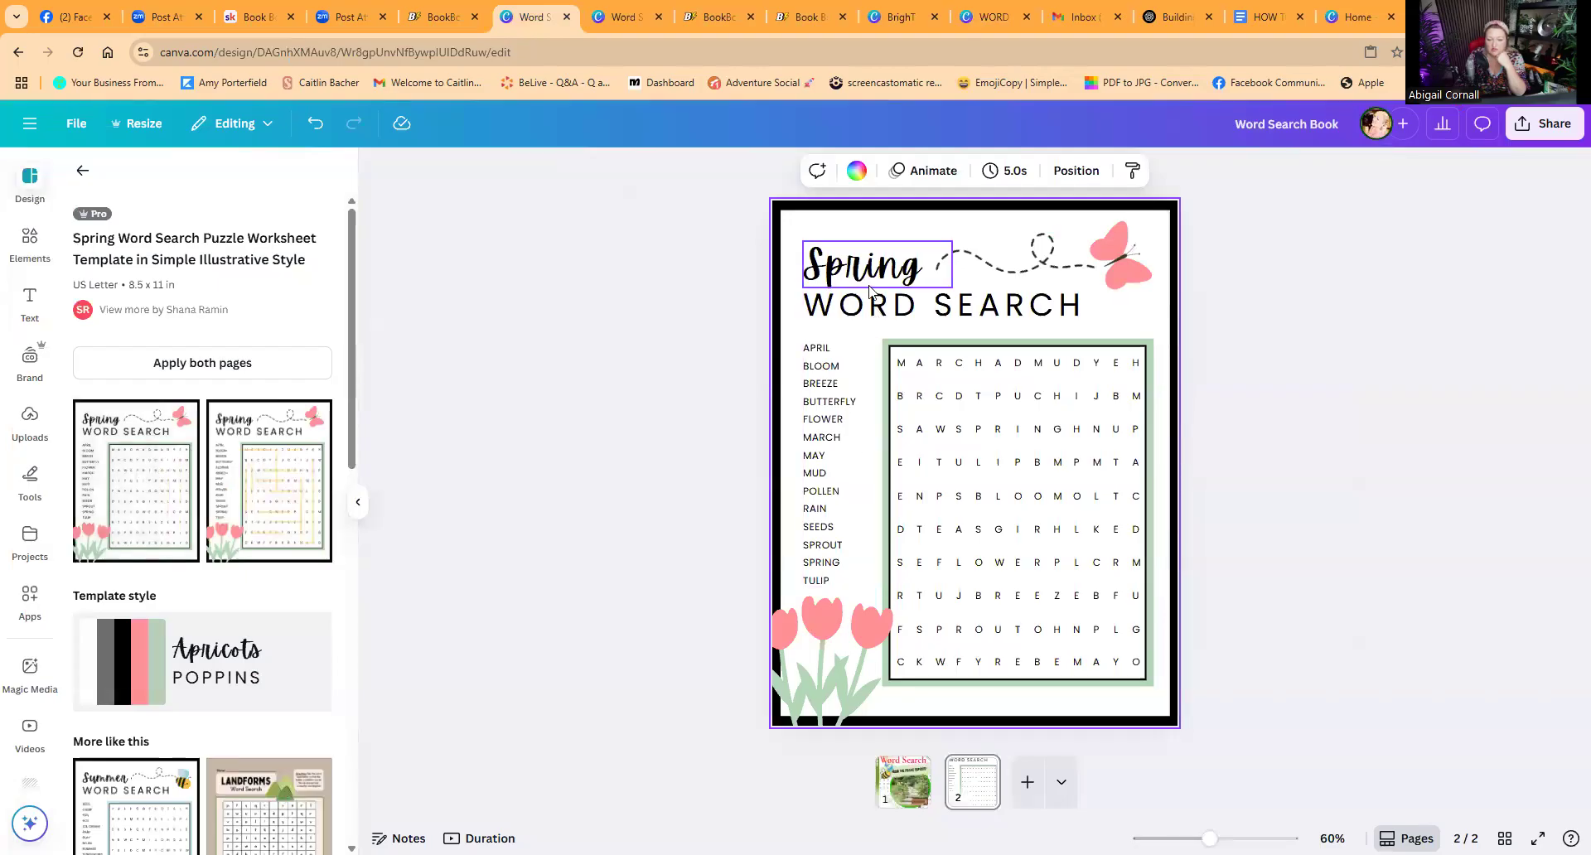
left_click(899, 792)
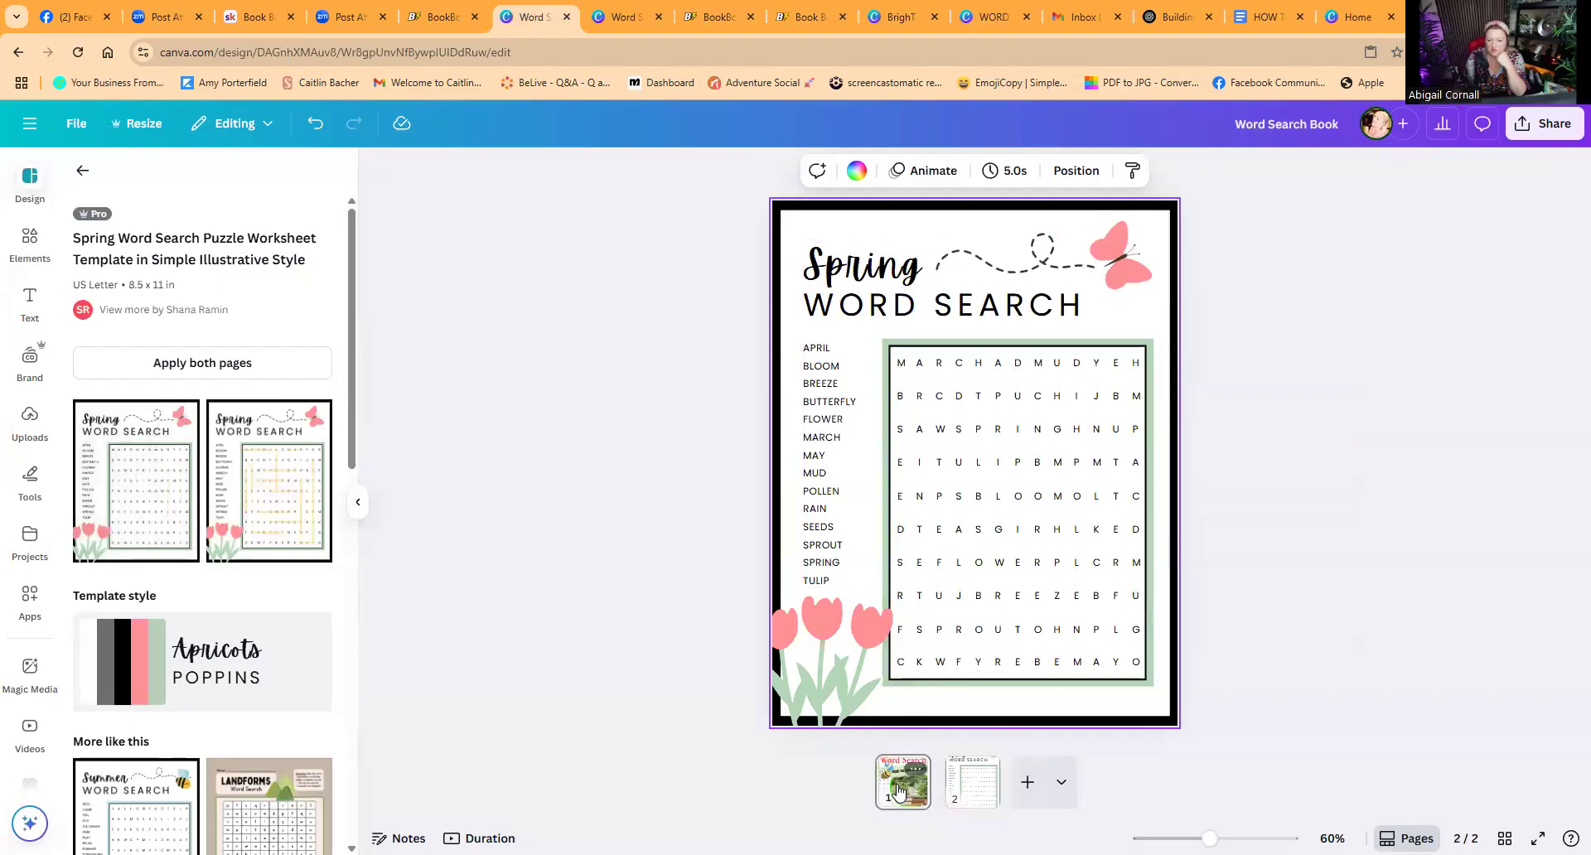
left_click(976, 789)
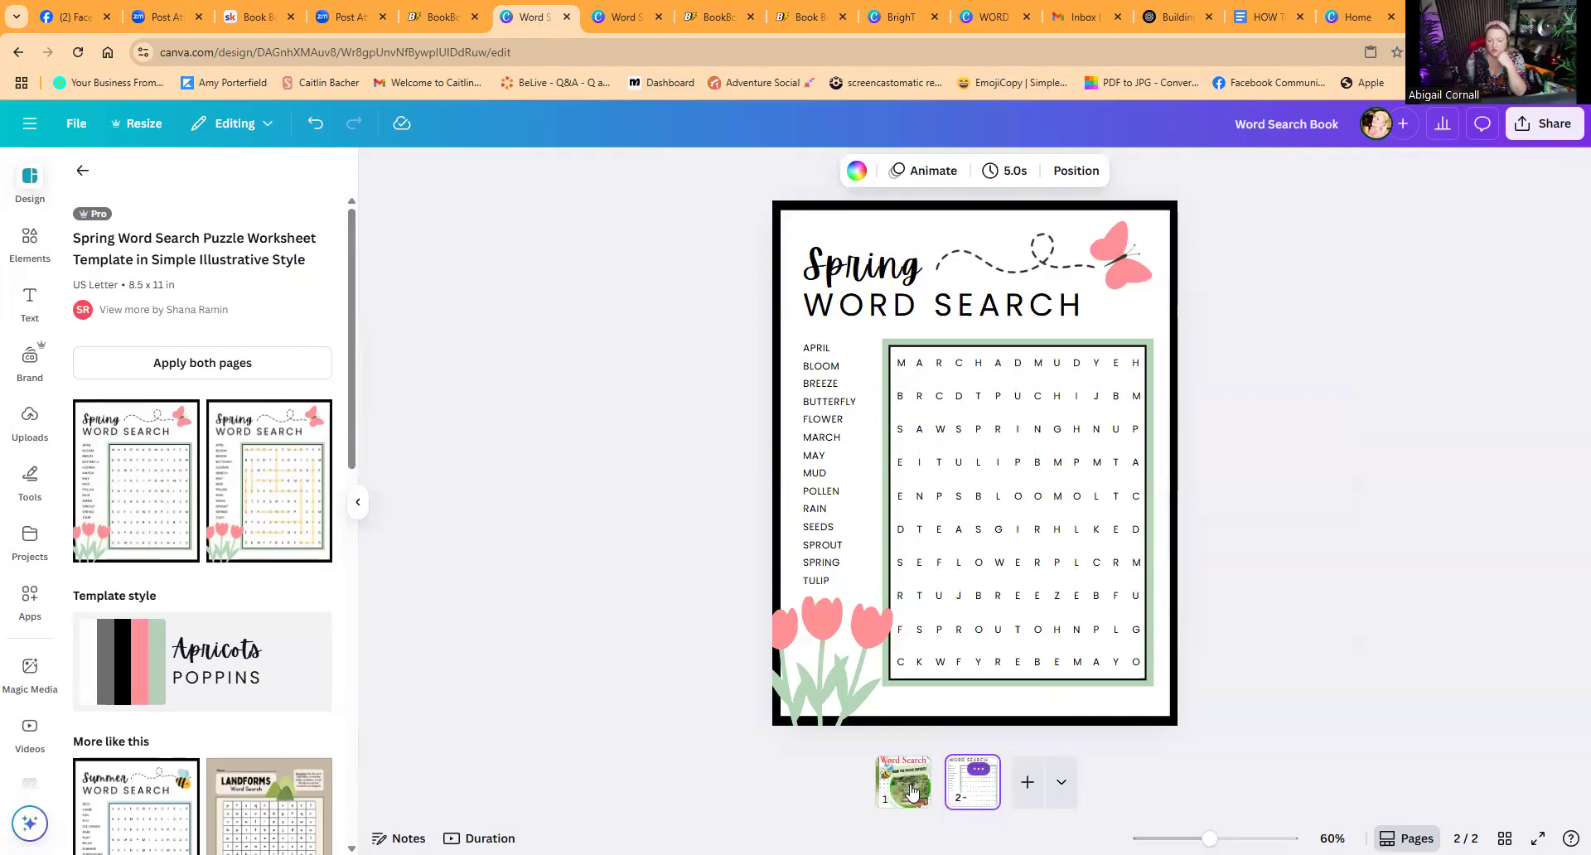
Step: Add a new page and reorder so the Spring word search sits on page 3 after a blank page 2
left_click(1028, 784)
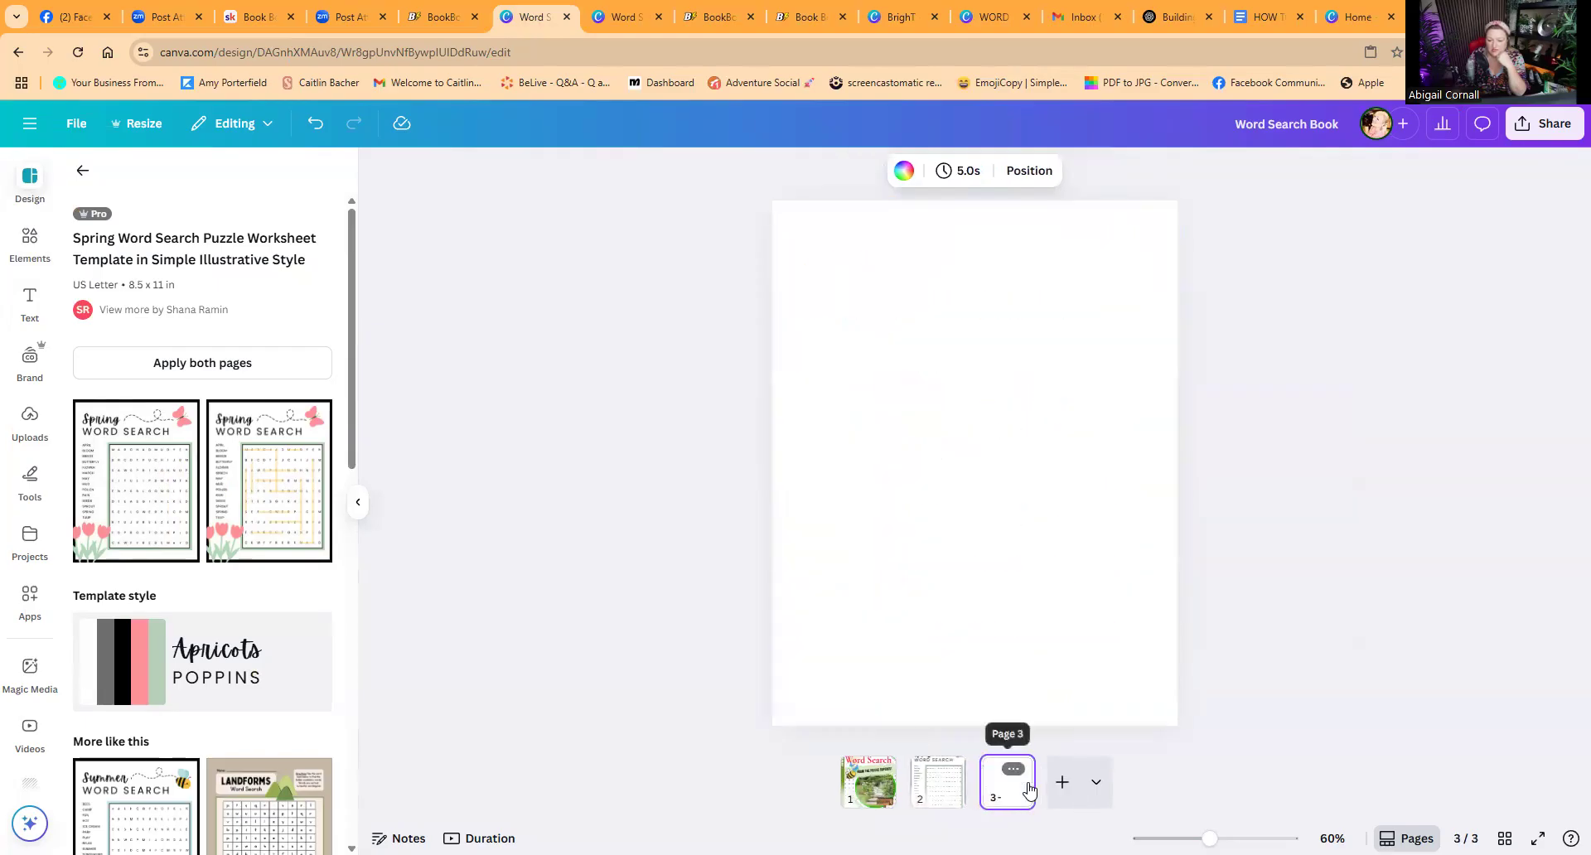
left_click_drag(996, 788, 900, 787)
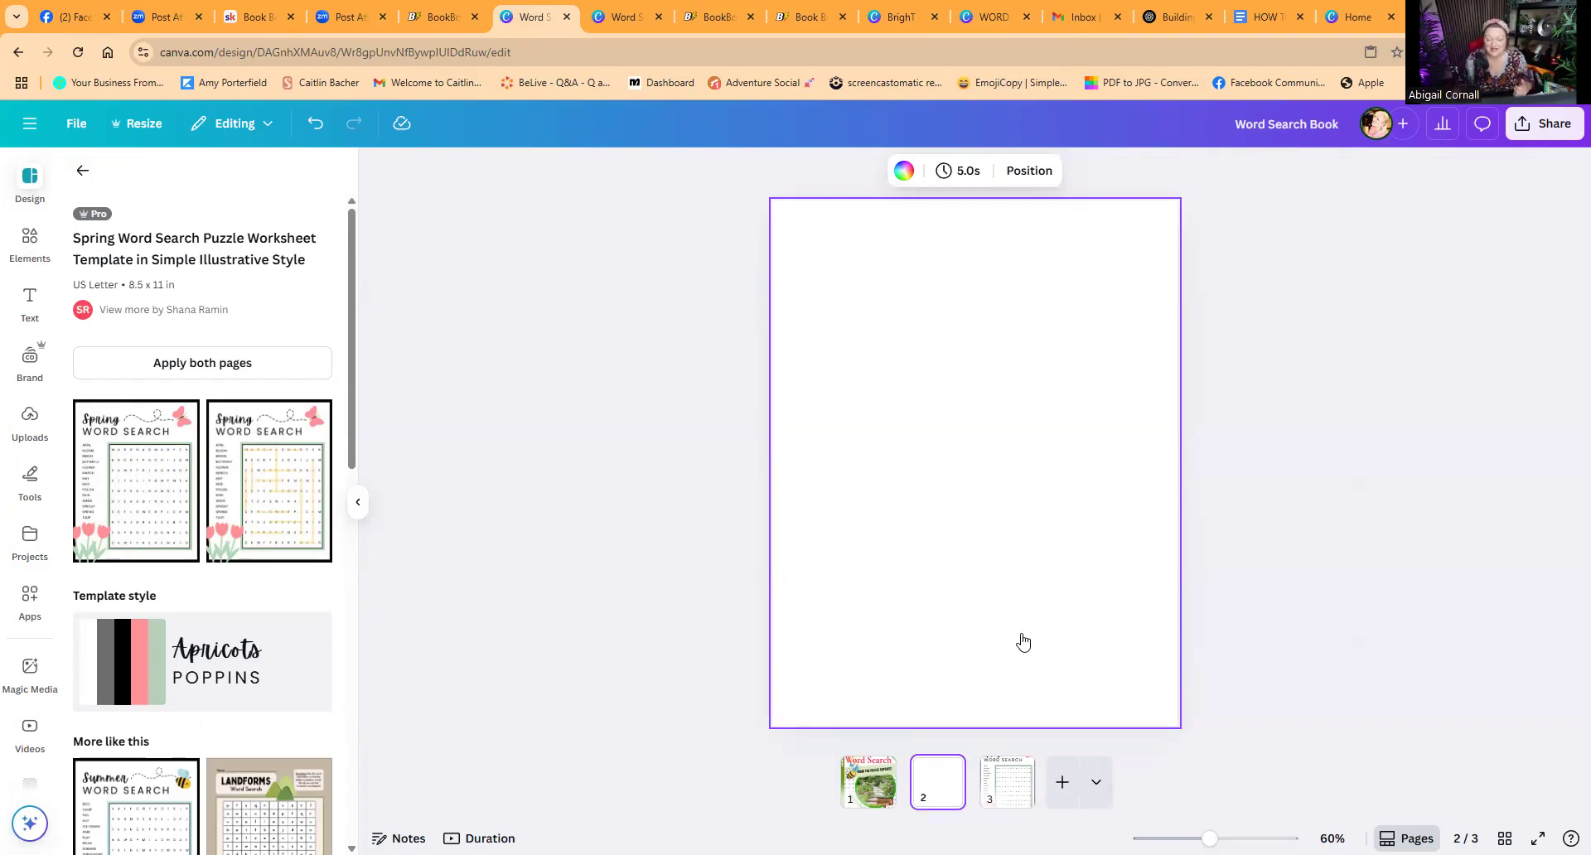
left_click(1005, 785)
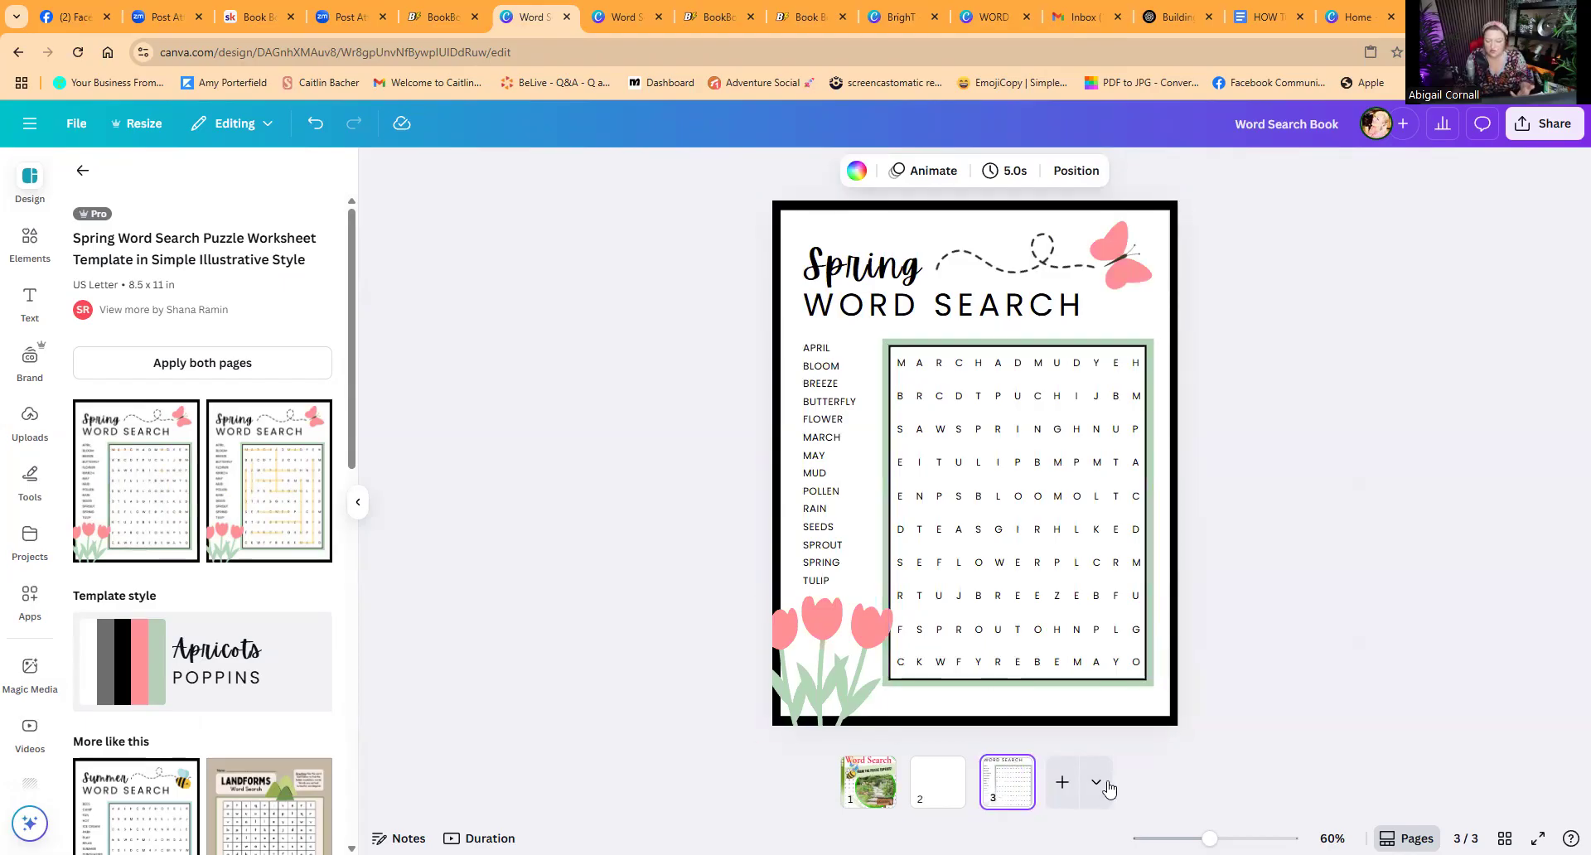
Step: Add a fourth page and apply the April Word Search template to it
left_click(1062, 781)
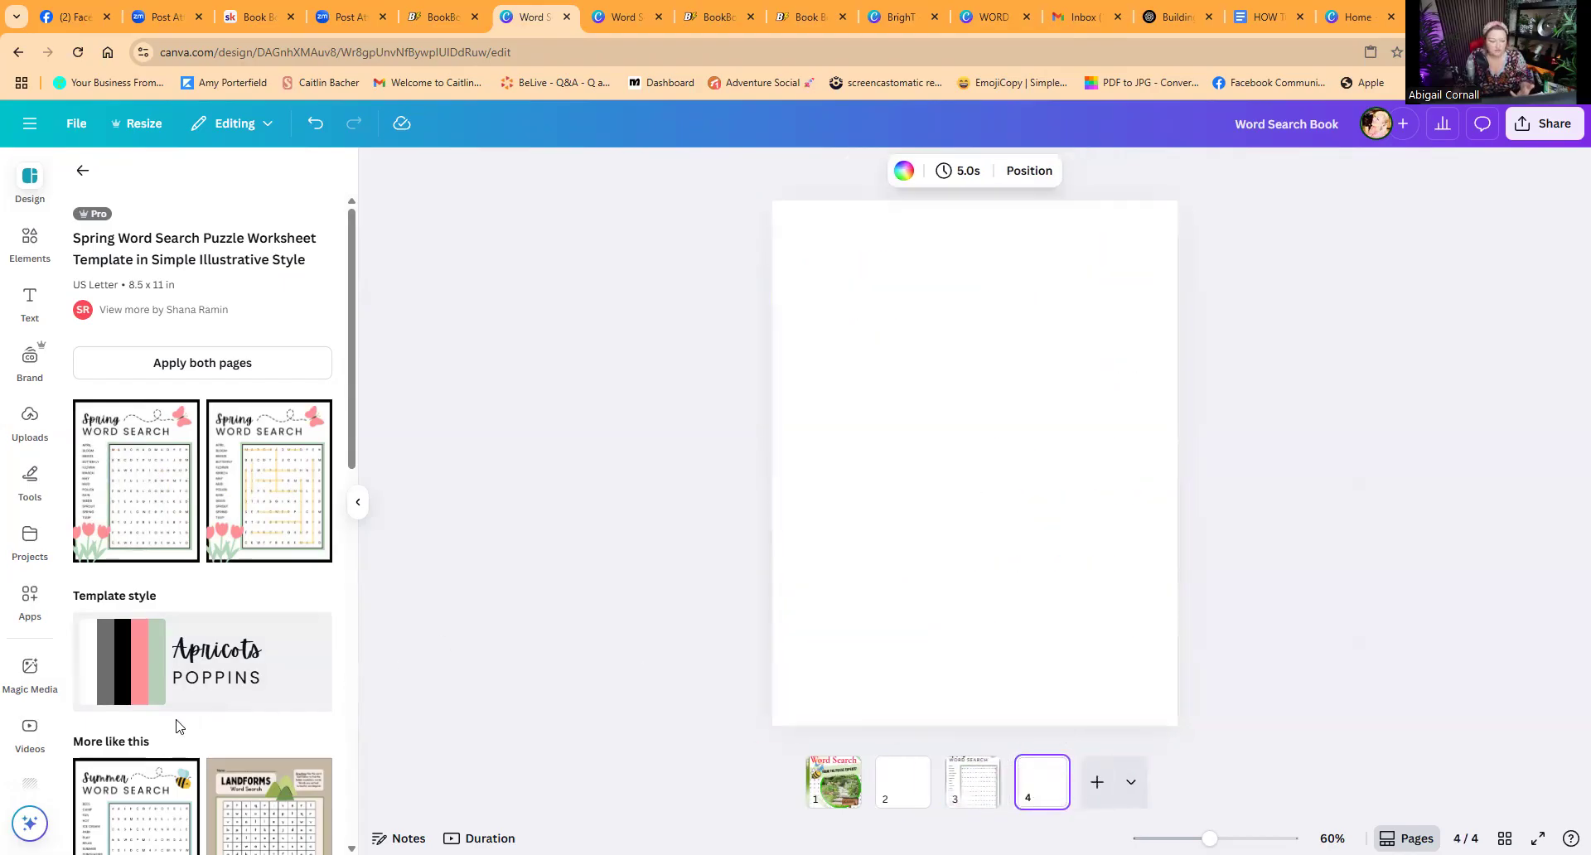
scroll(273, 630, "down", 5)
scroll(273, 630, "up", 2)
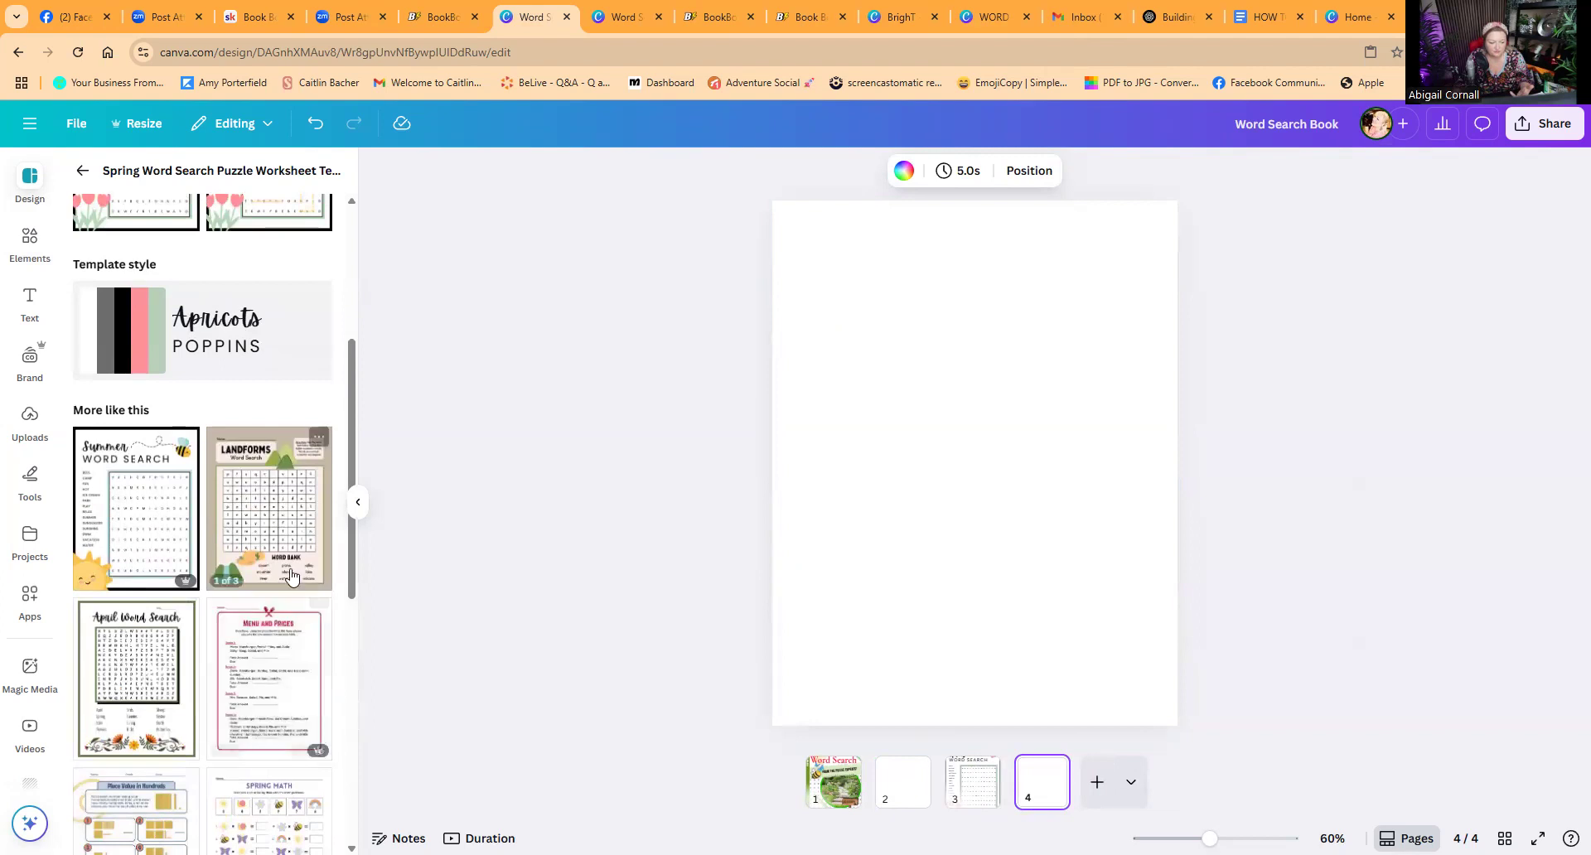
left_click(120, 673)
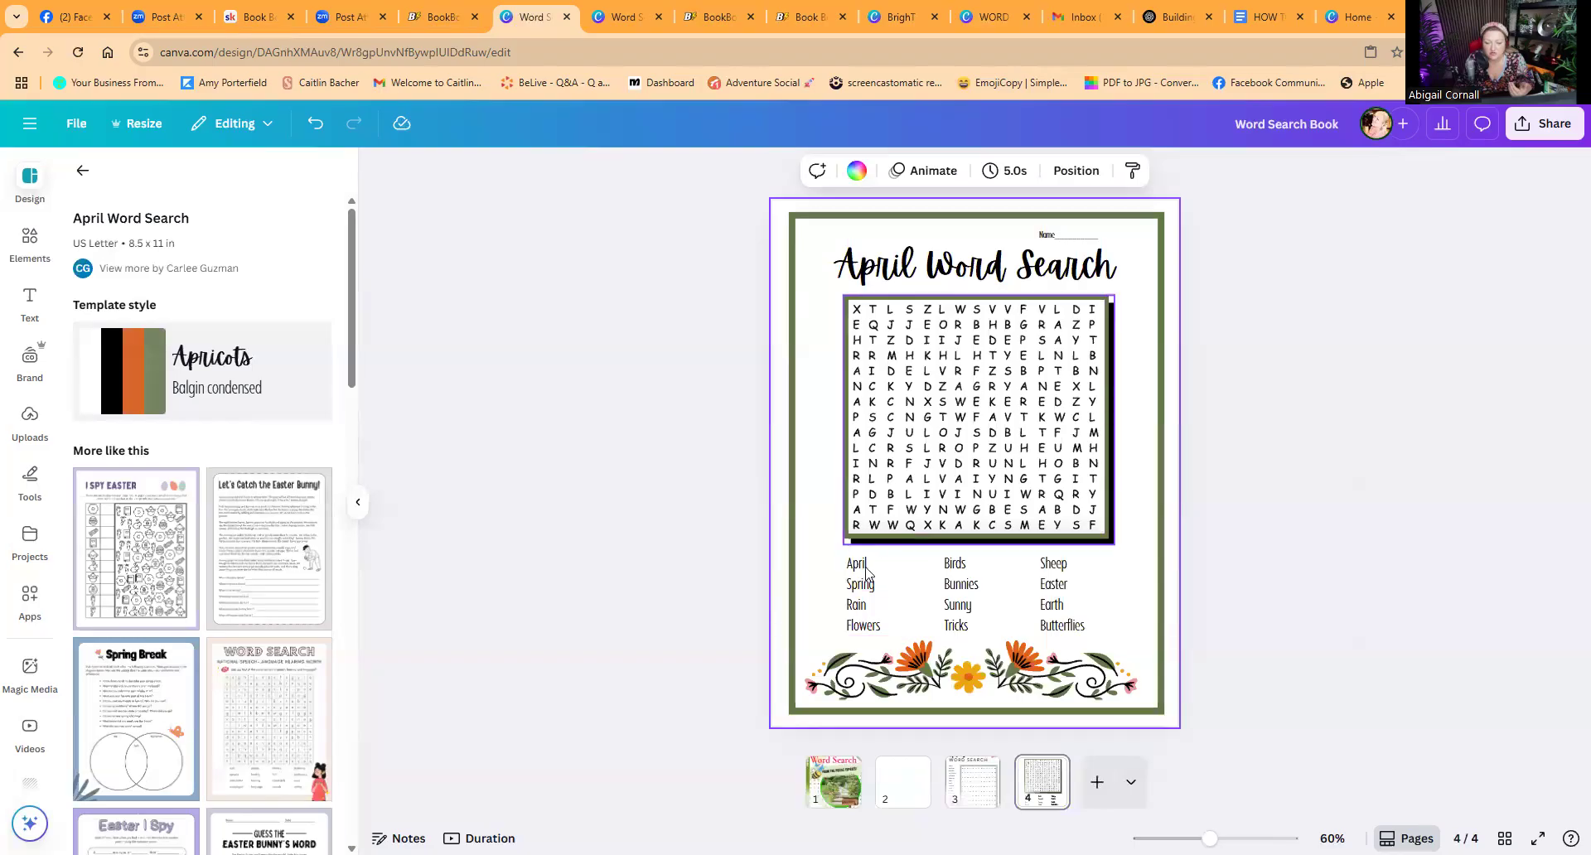
left_click(950, 383)
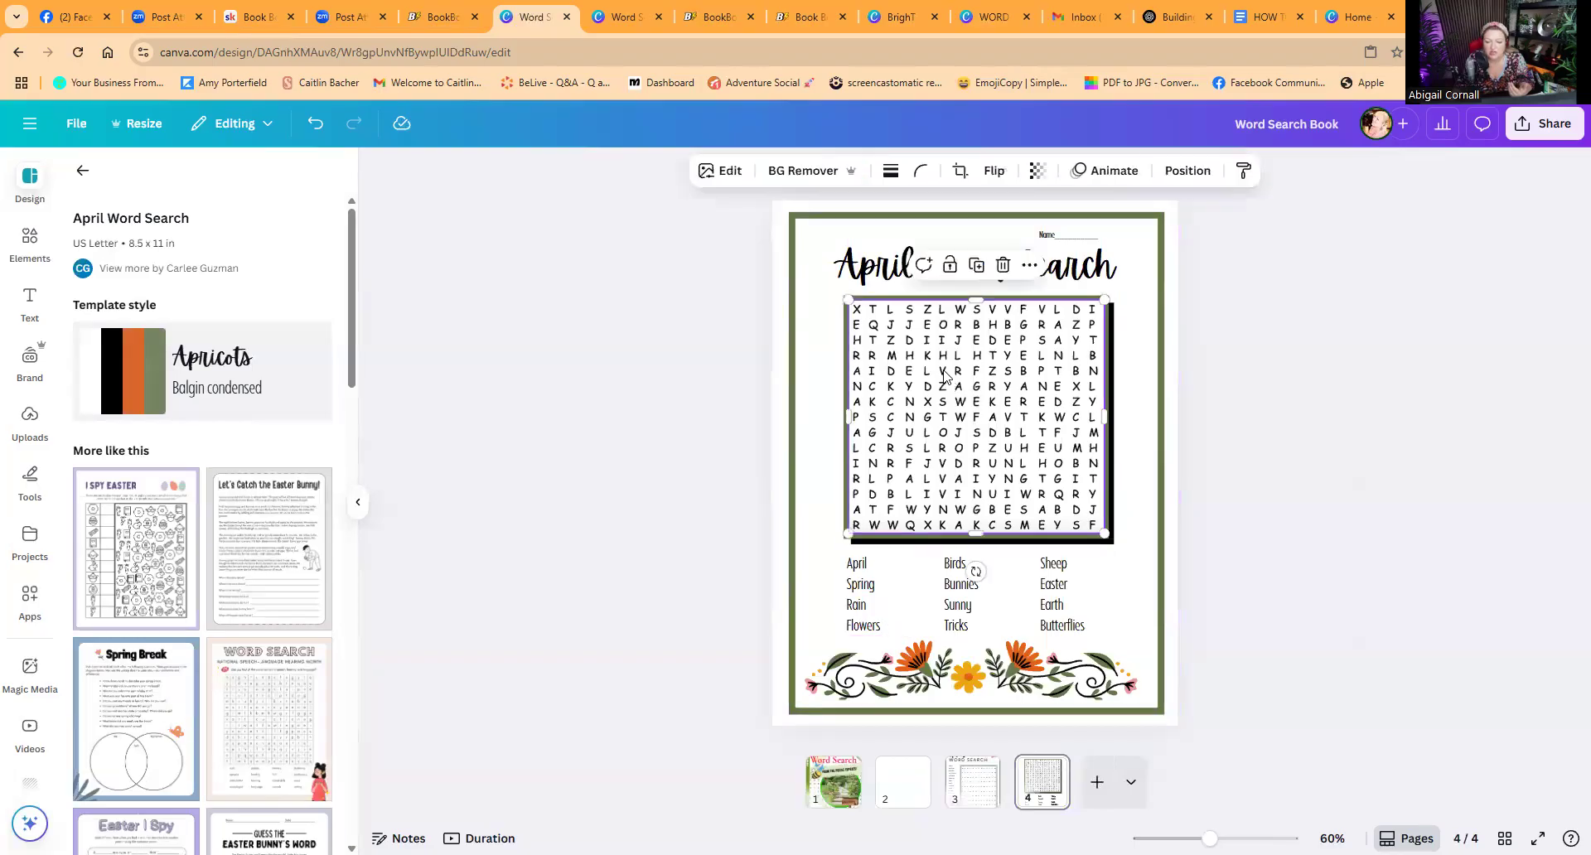
double_click(945, 371)
Step: Edit the page 3 puzzle grid so the fourth column spells GARDEN downward, one letter per cell
left_click(970, 794)
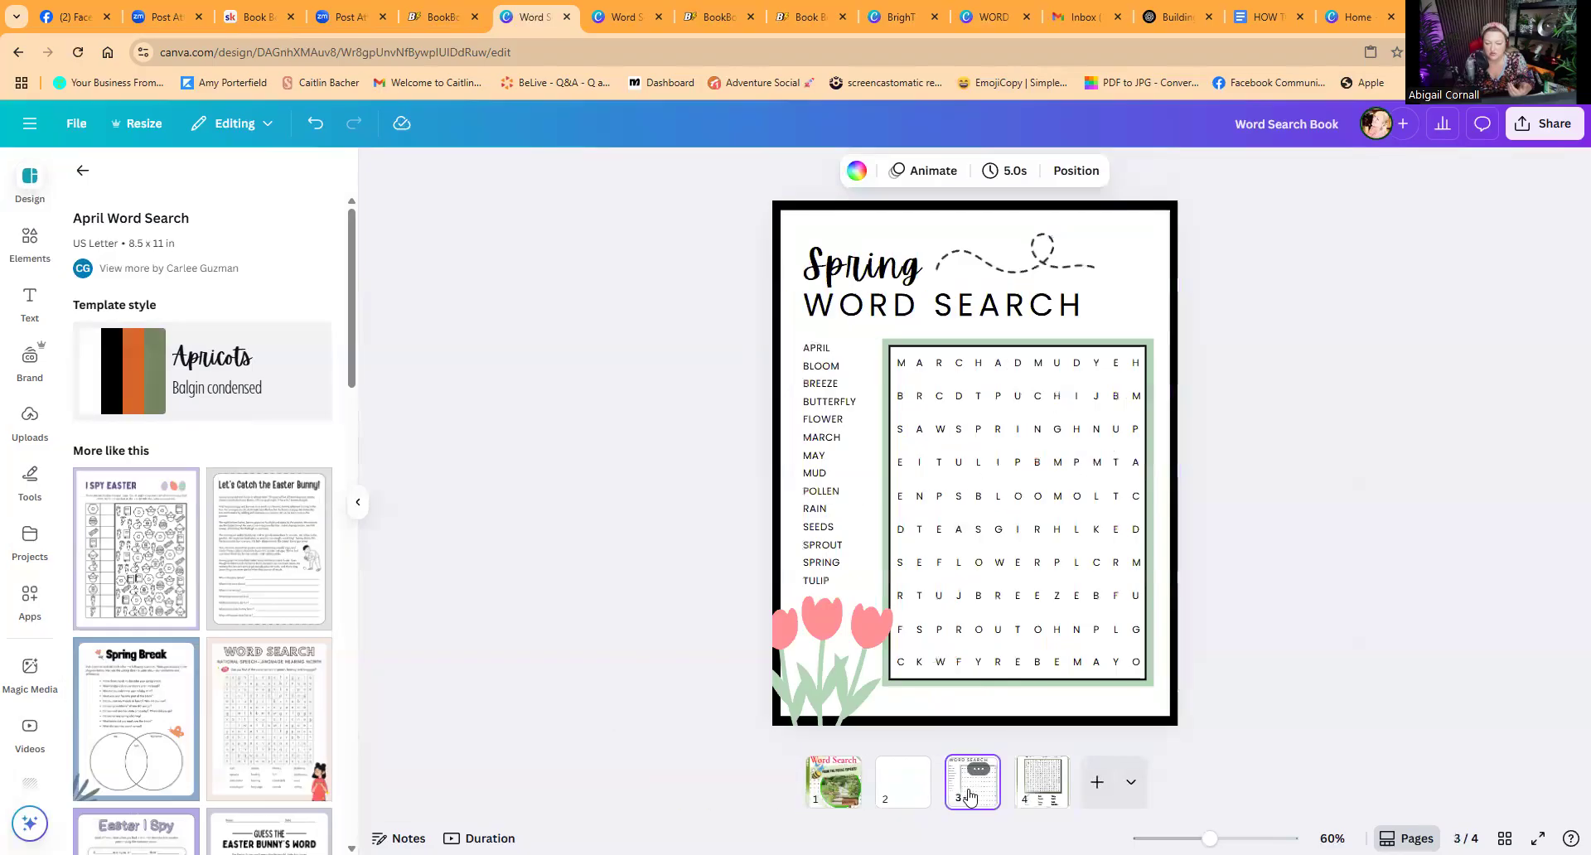
left_click(955, 469)
left_click(959, 466)
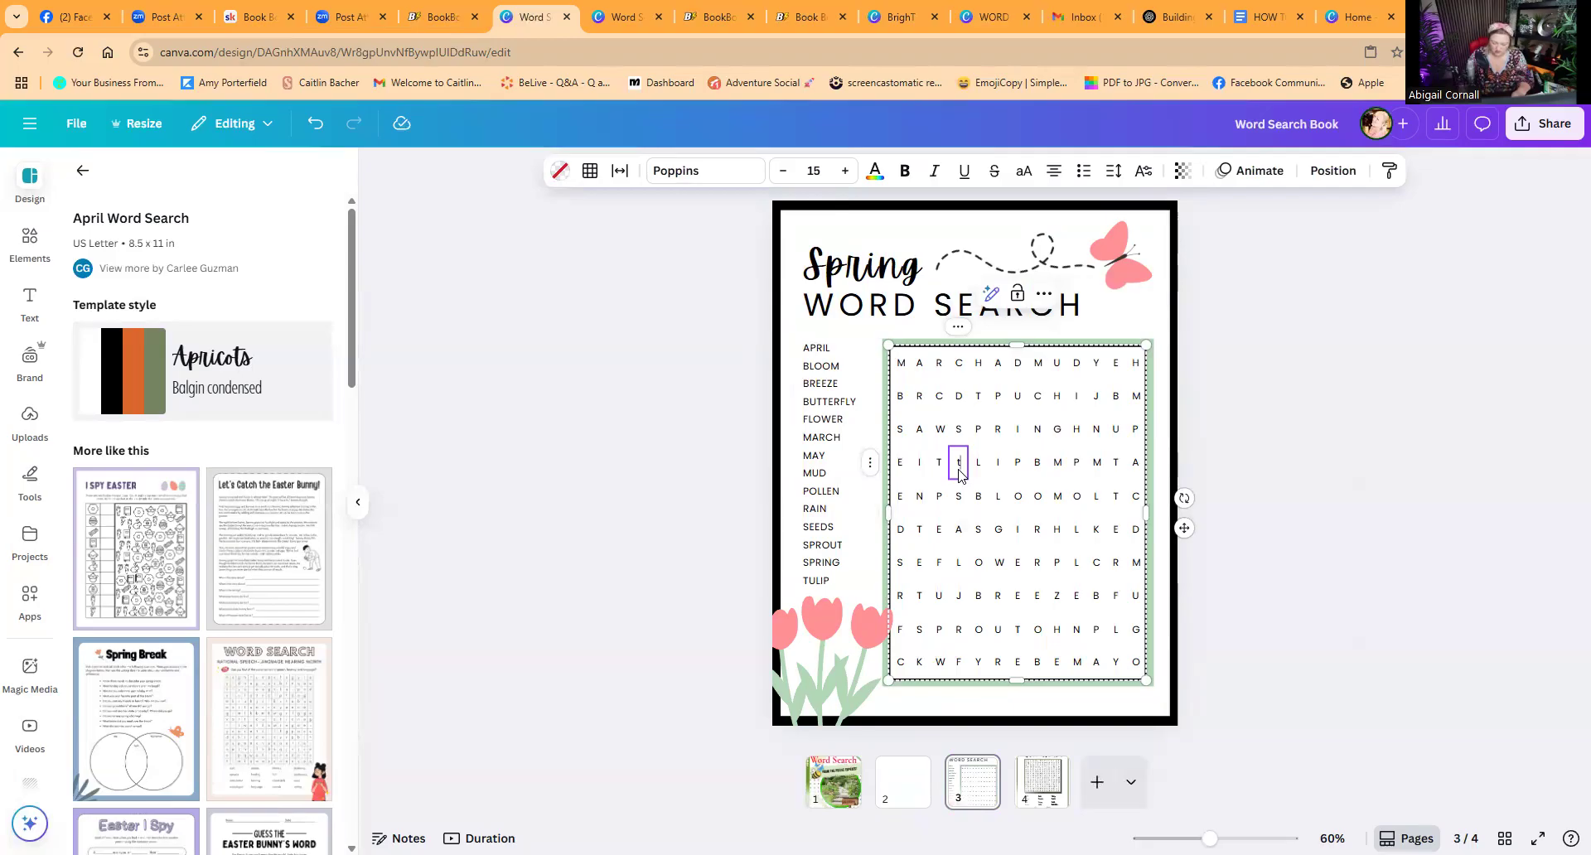
type("G")
double_click(959, 497)
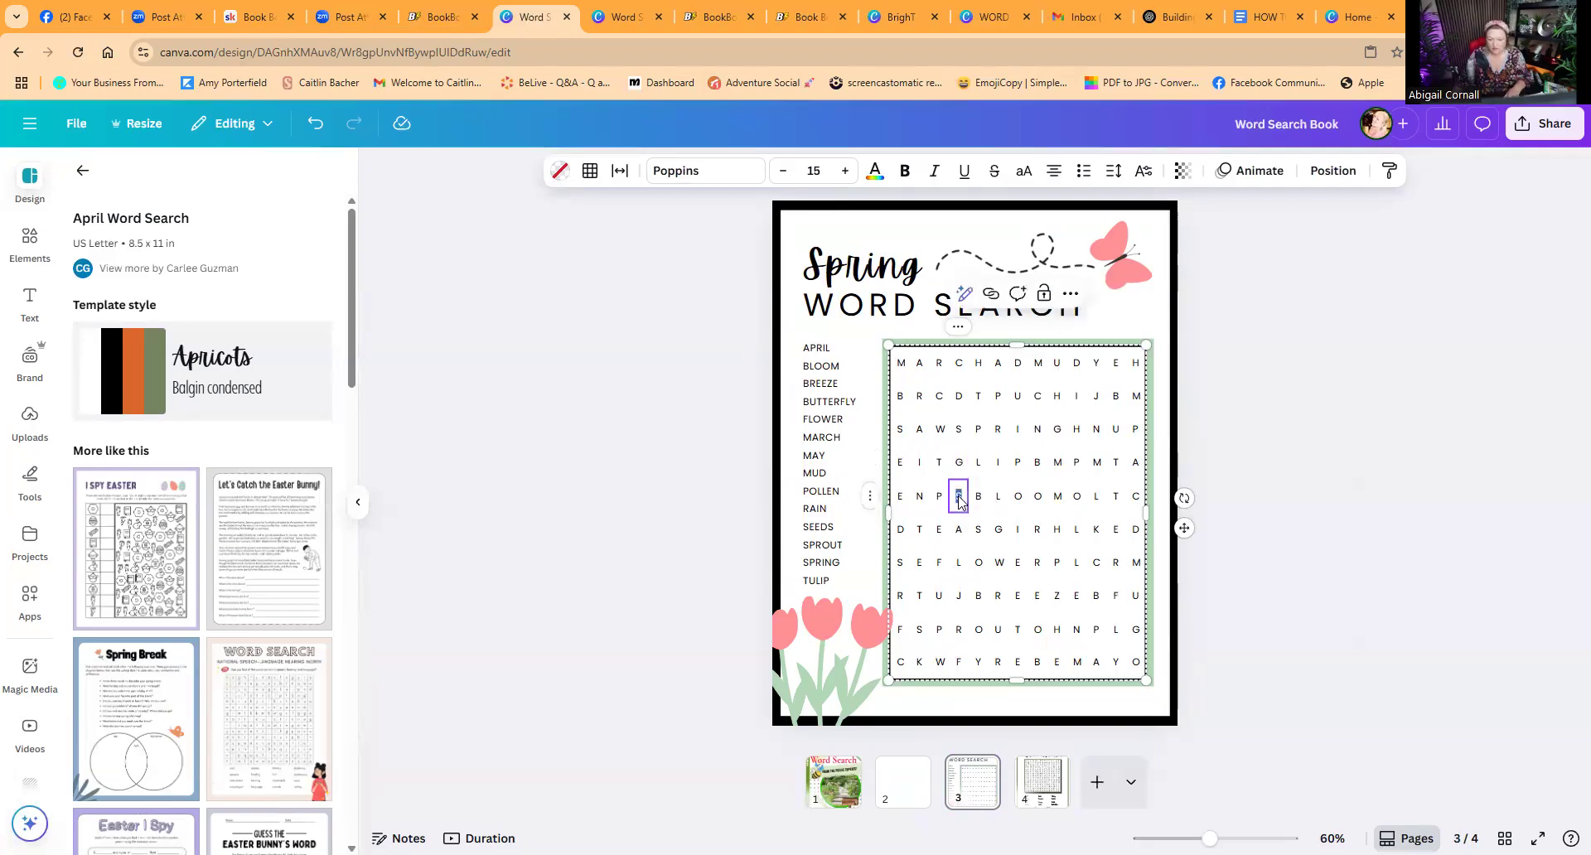
type("A")
double_click(960, 531)
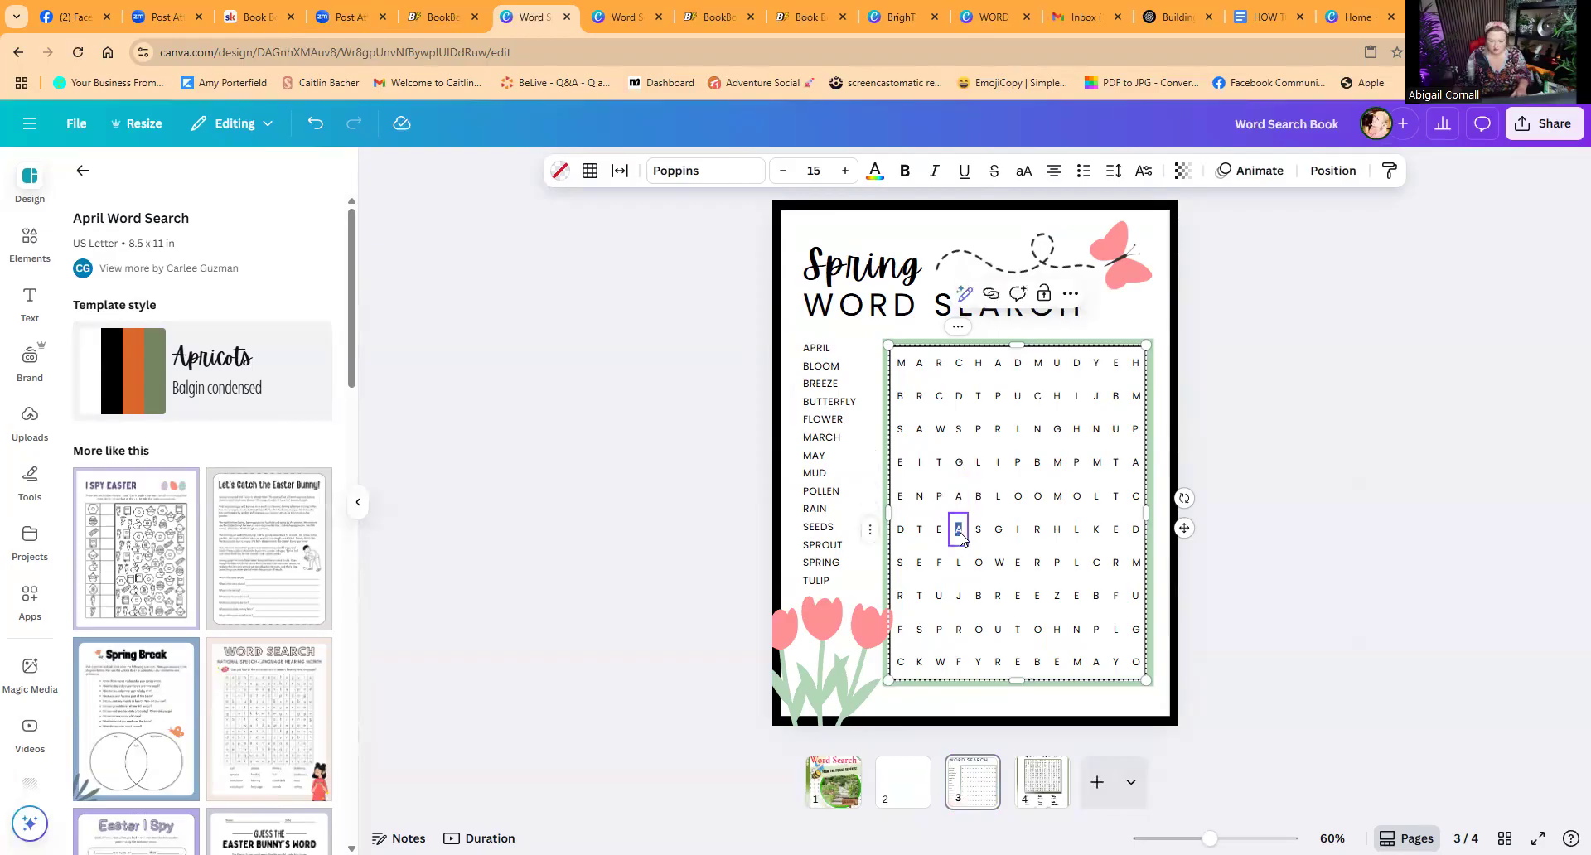
type("R")
double_click(959, 564)
type("D")
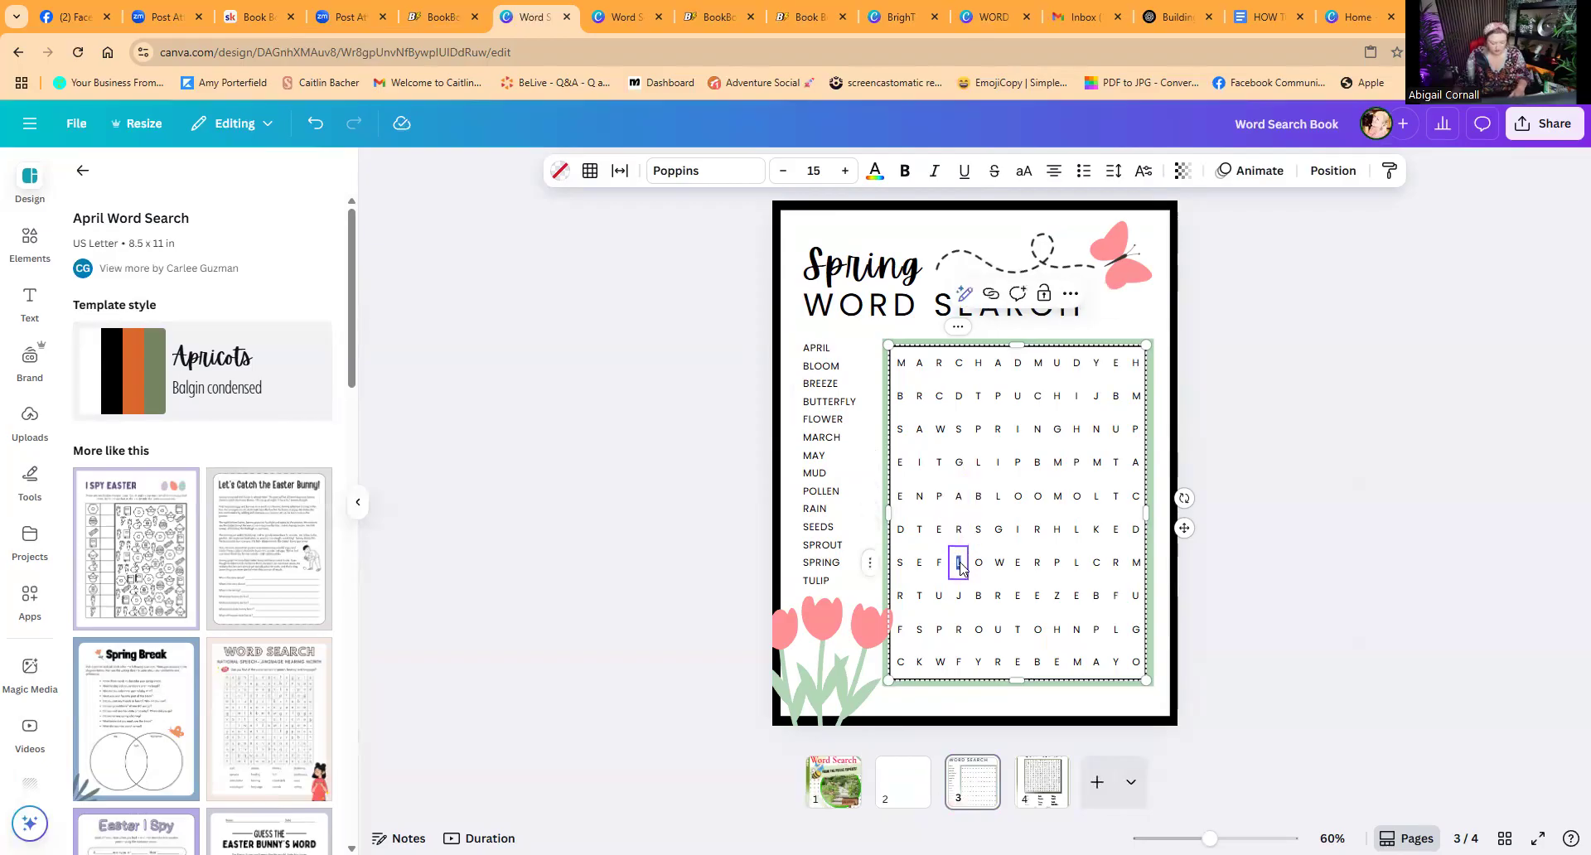
double_click(961, 597)
type("E")
double_click(959, 630)
type("N")
double_click(998, 630)
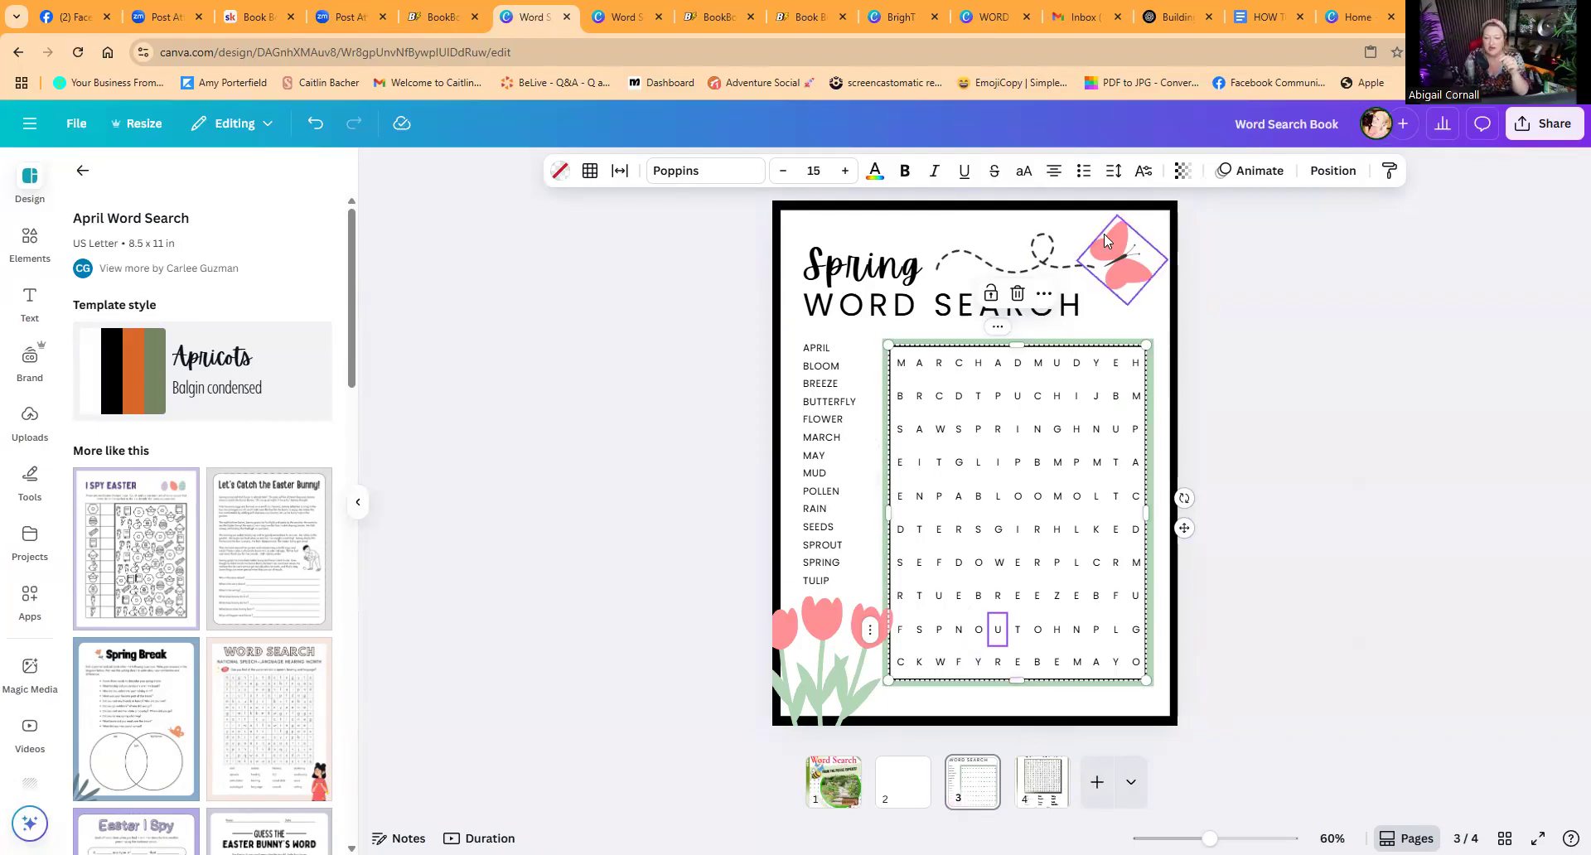
left_click_drag(840, 259, 844, 254)
left_click(1036, 256)
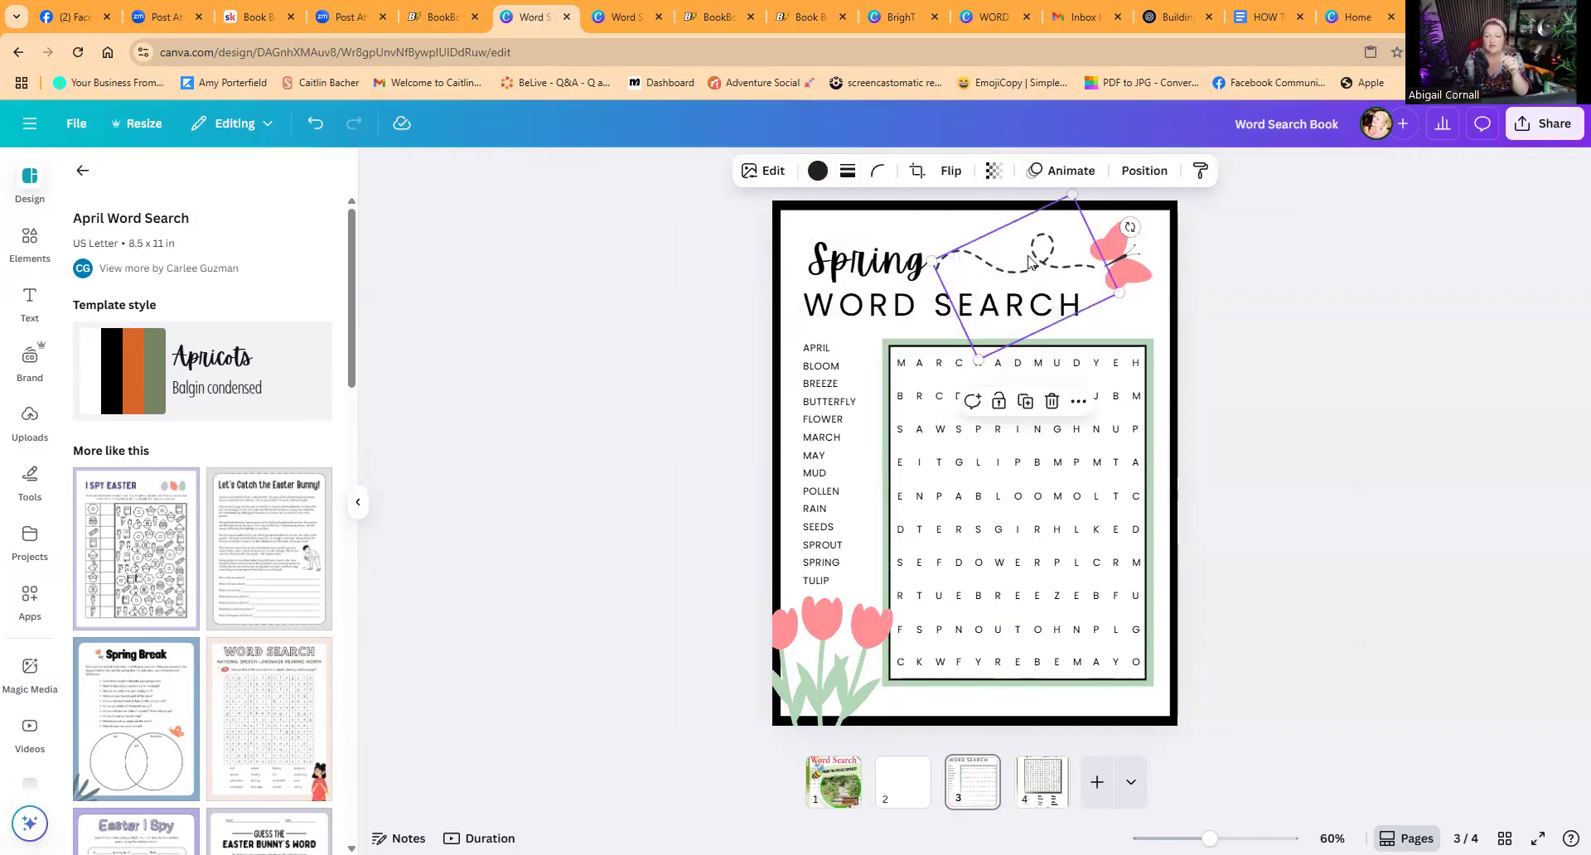
left_click(313, 121)
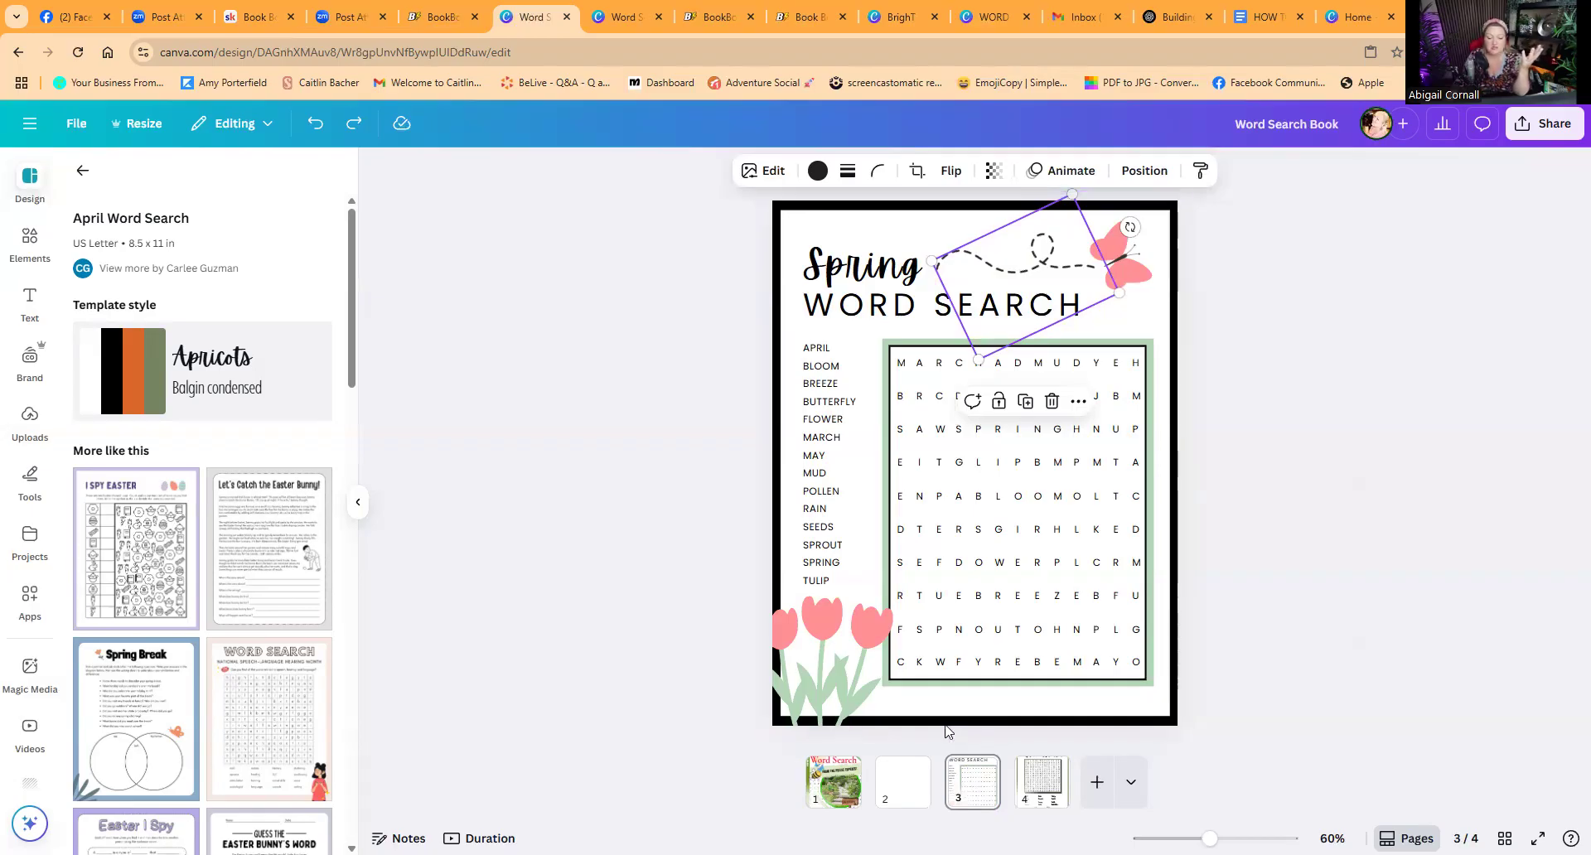
Step: Scroll through the similar word search template suggestions
scroll(193, 670, "down", 1)
scroll(193, 669, "down", 3)
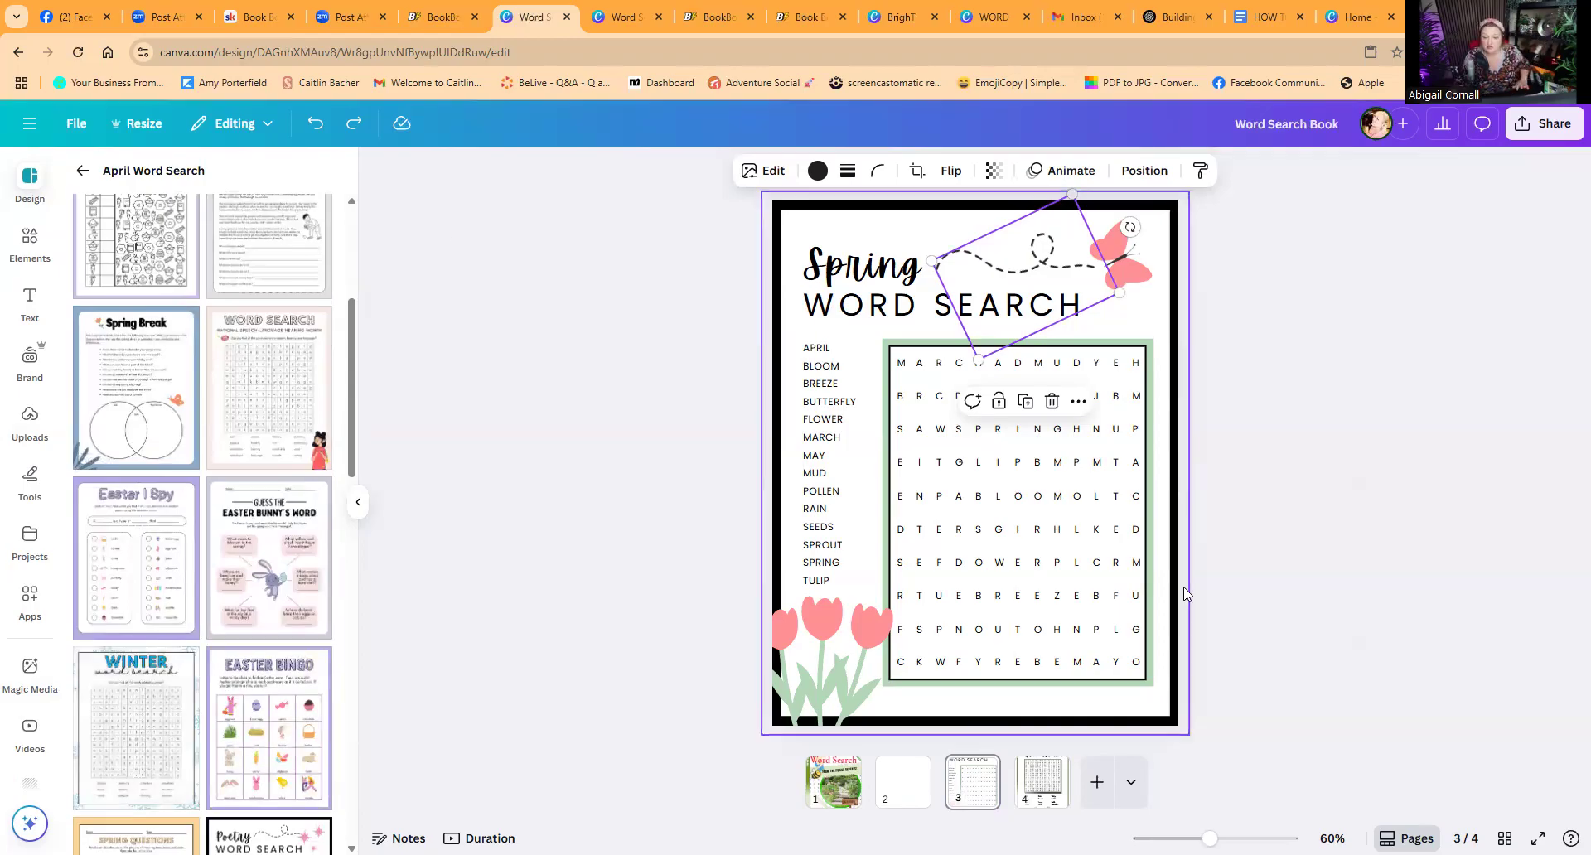
right_click(1116, 630)
key("Escape")
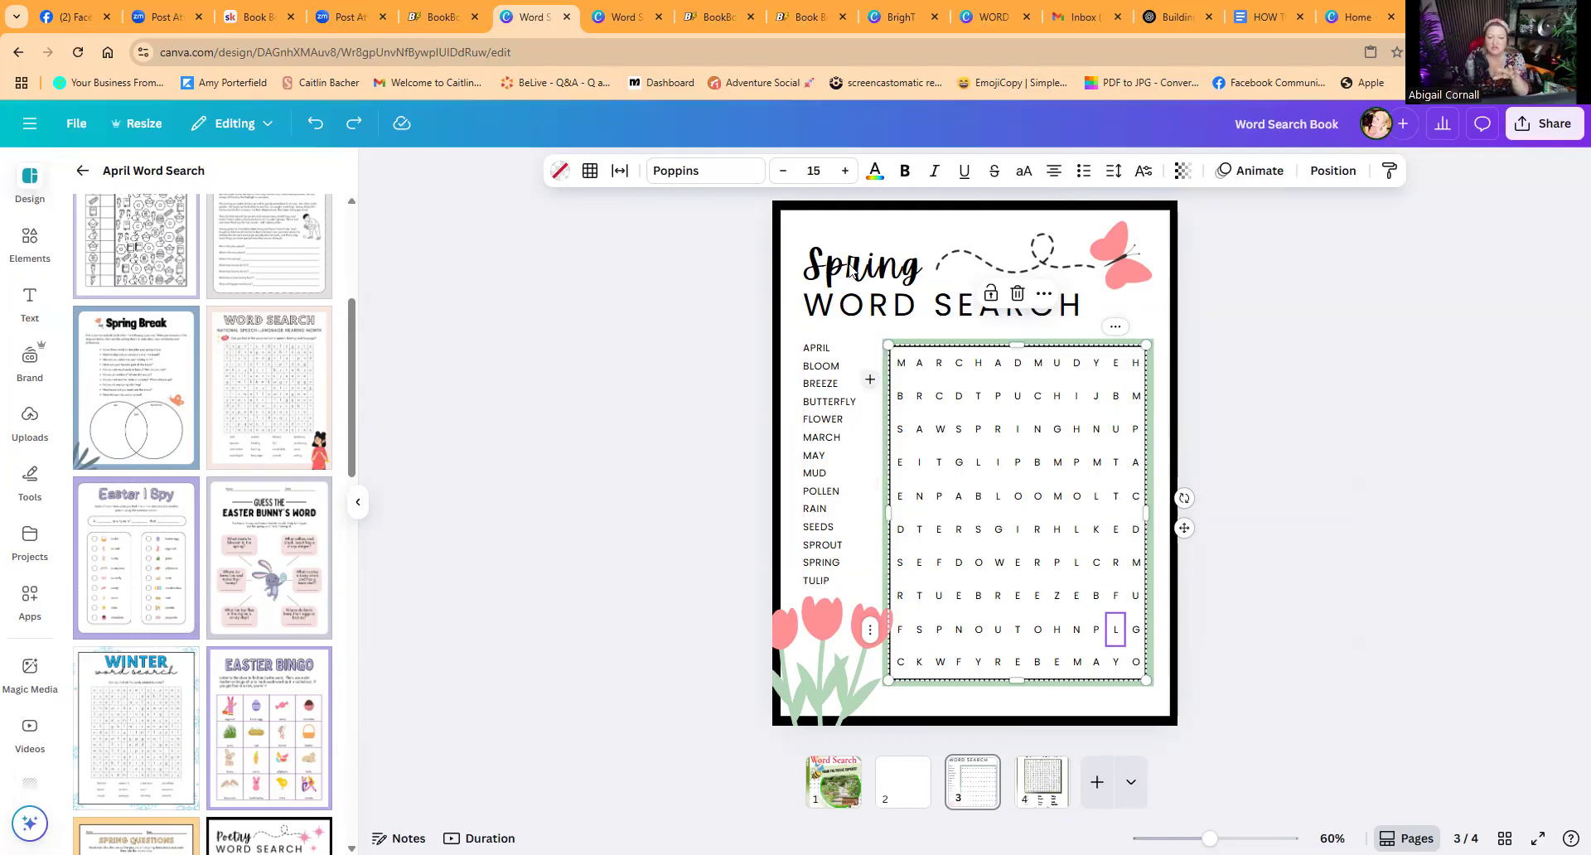
scroll(210, 690, "down", 2)
scroll(210, 690, "down", 10)
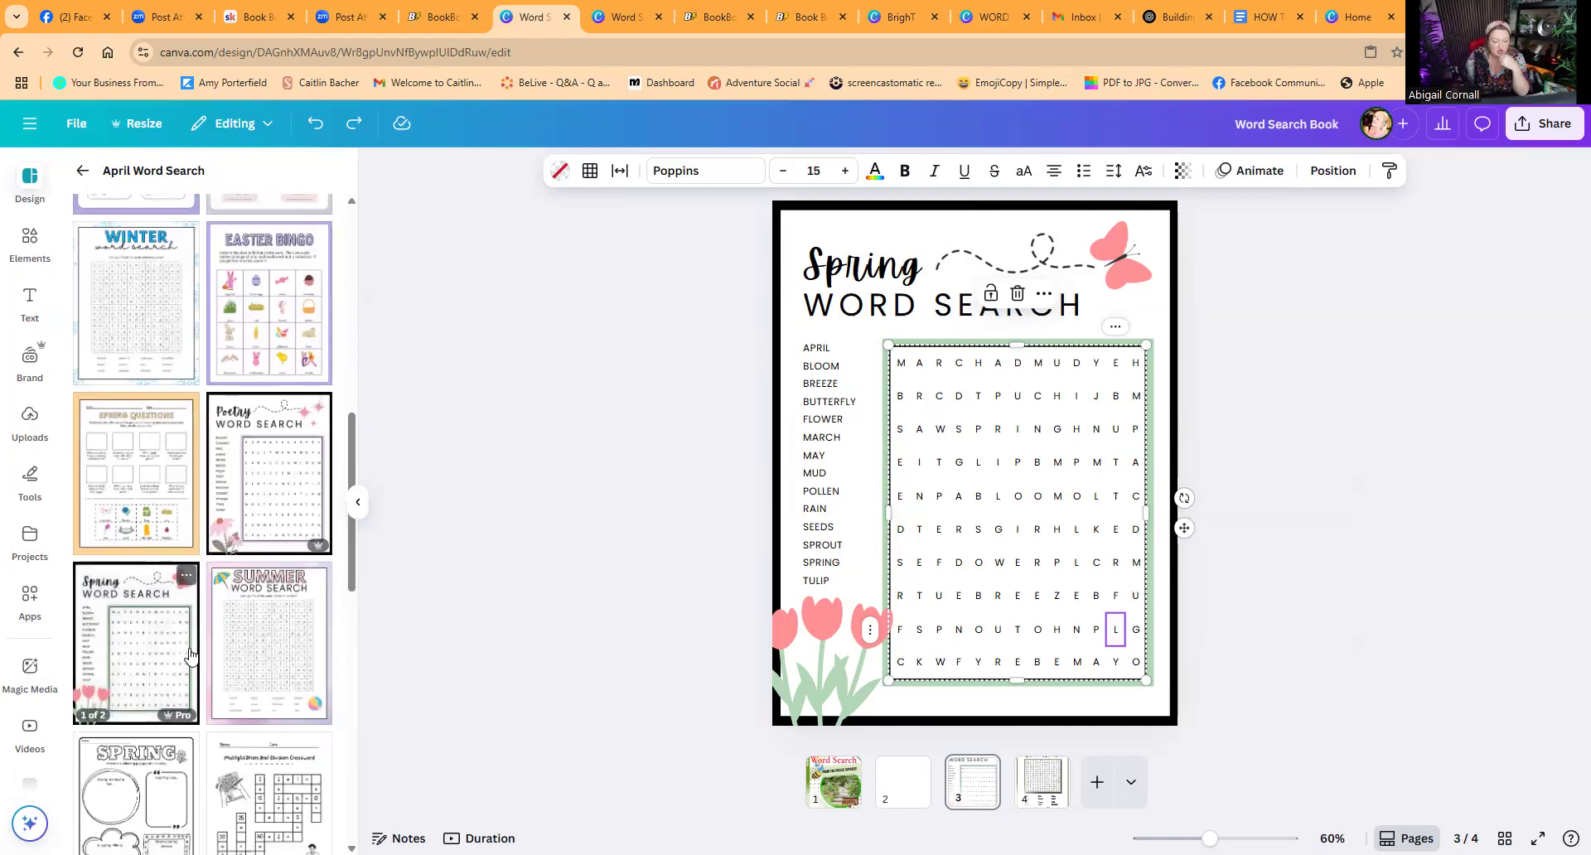
scroll(193, 657, "down", 2)
scroll(193, 657, "up", 1)
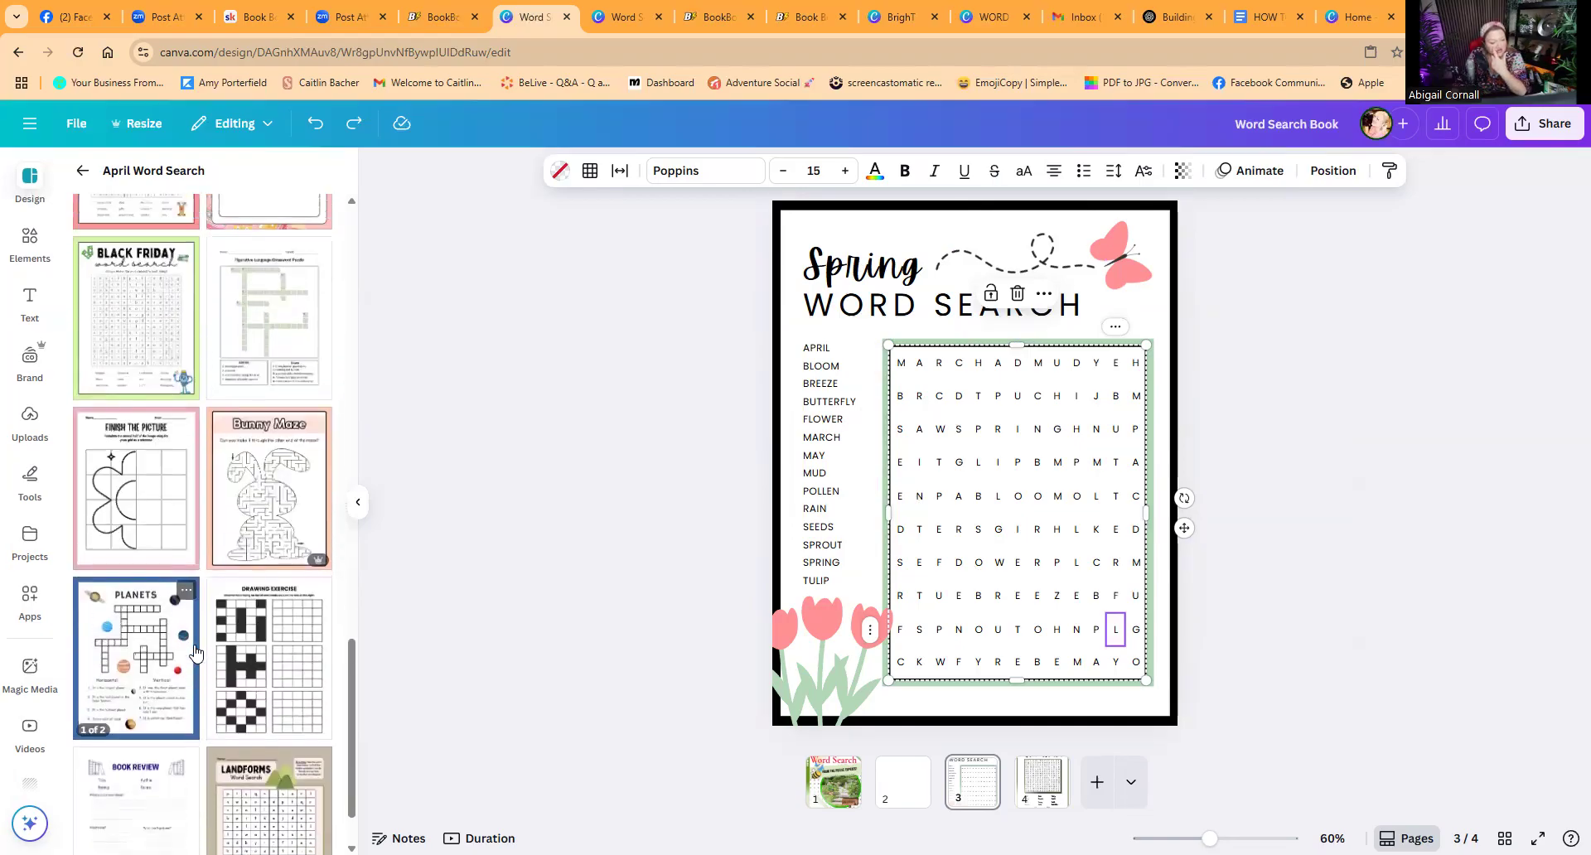
scroll(196, 654, "up", 1)
scroll(196, 654, "up", 7)
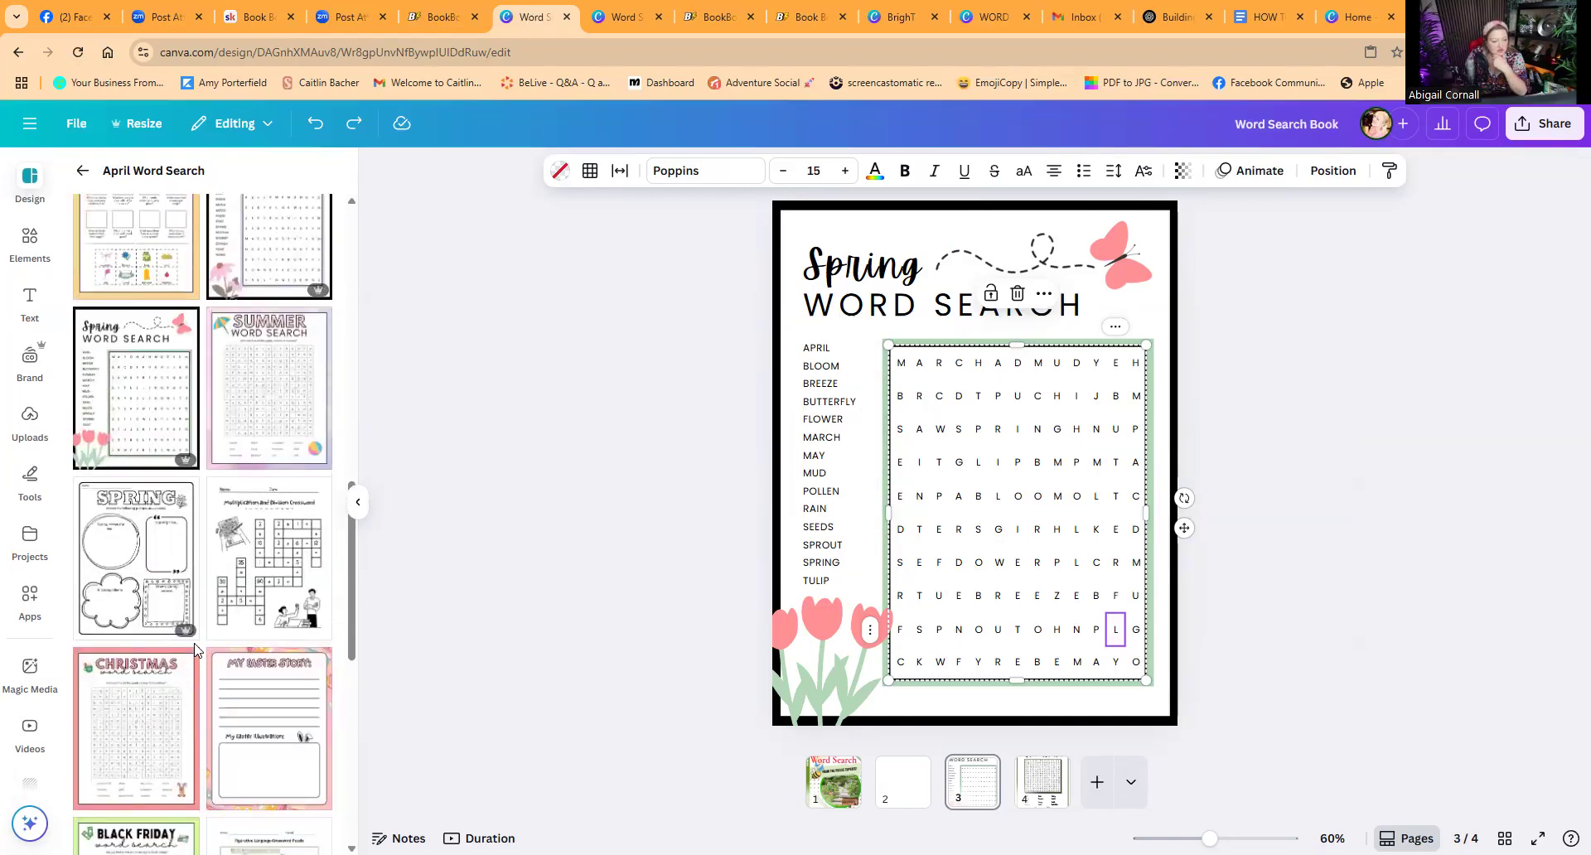
Step: Add a fifth page and apply the first page of the Summer Word Search Worksheet template to it
left_click(1097, 783)
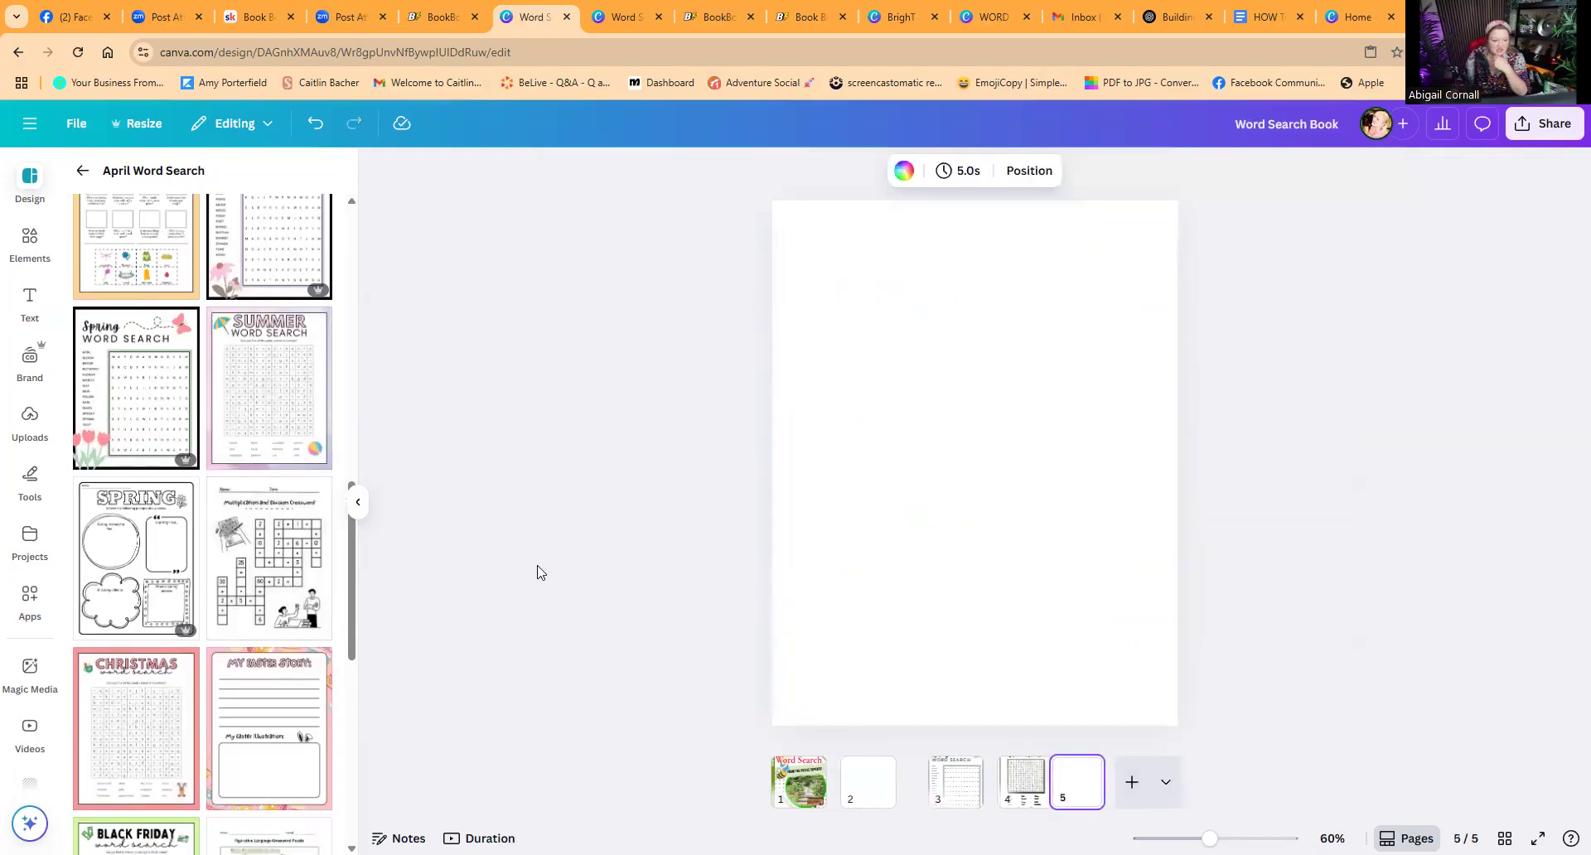
left_click(292, 426)
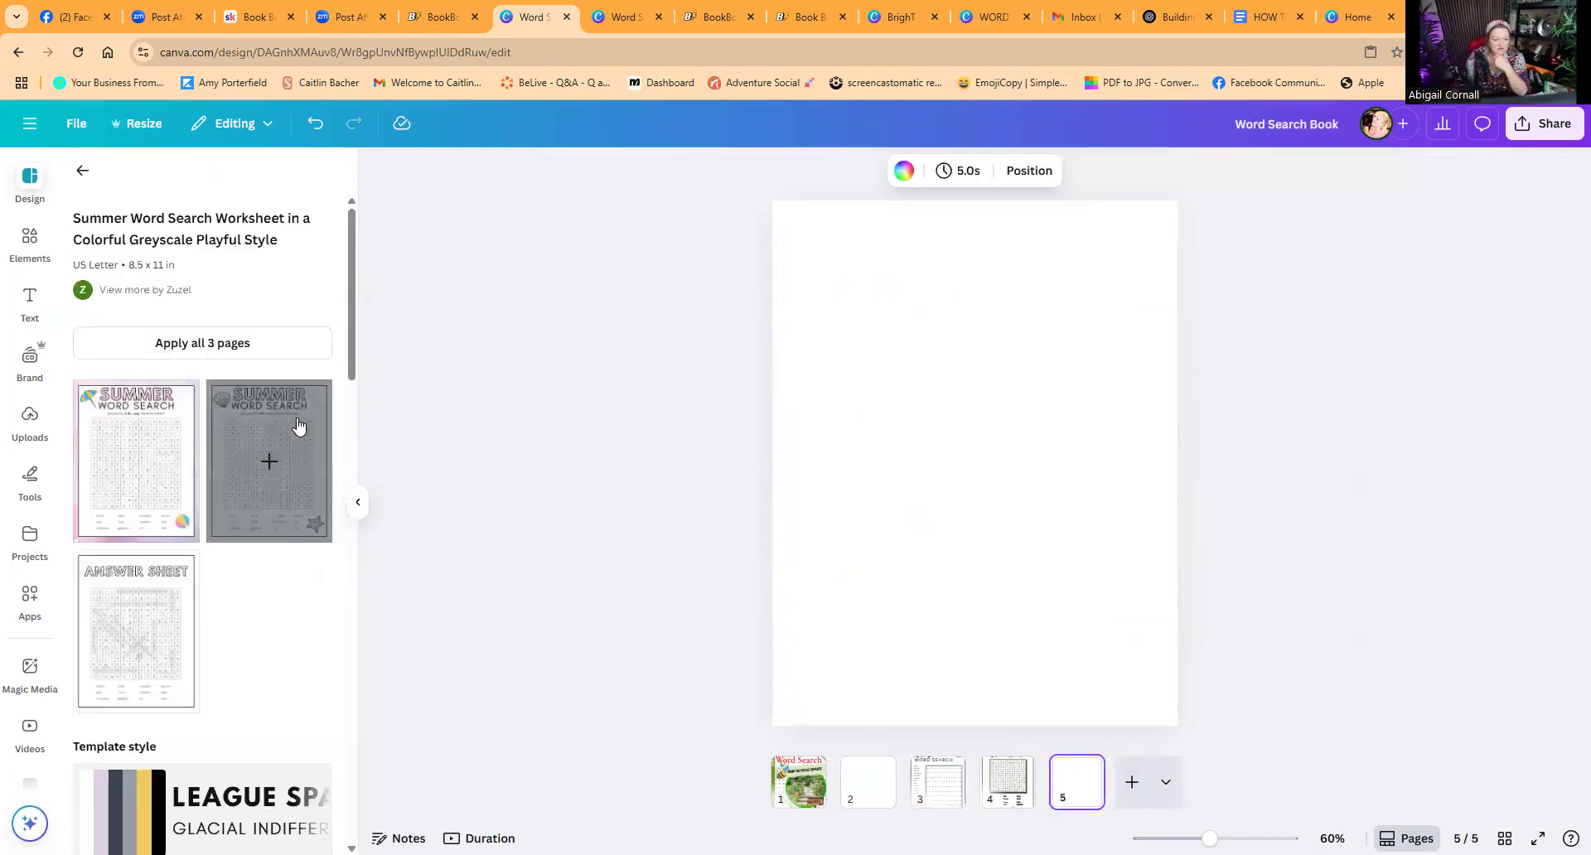
left_click(141, 462)
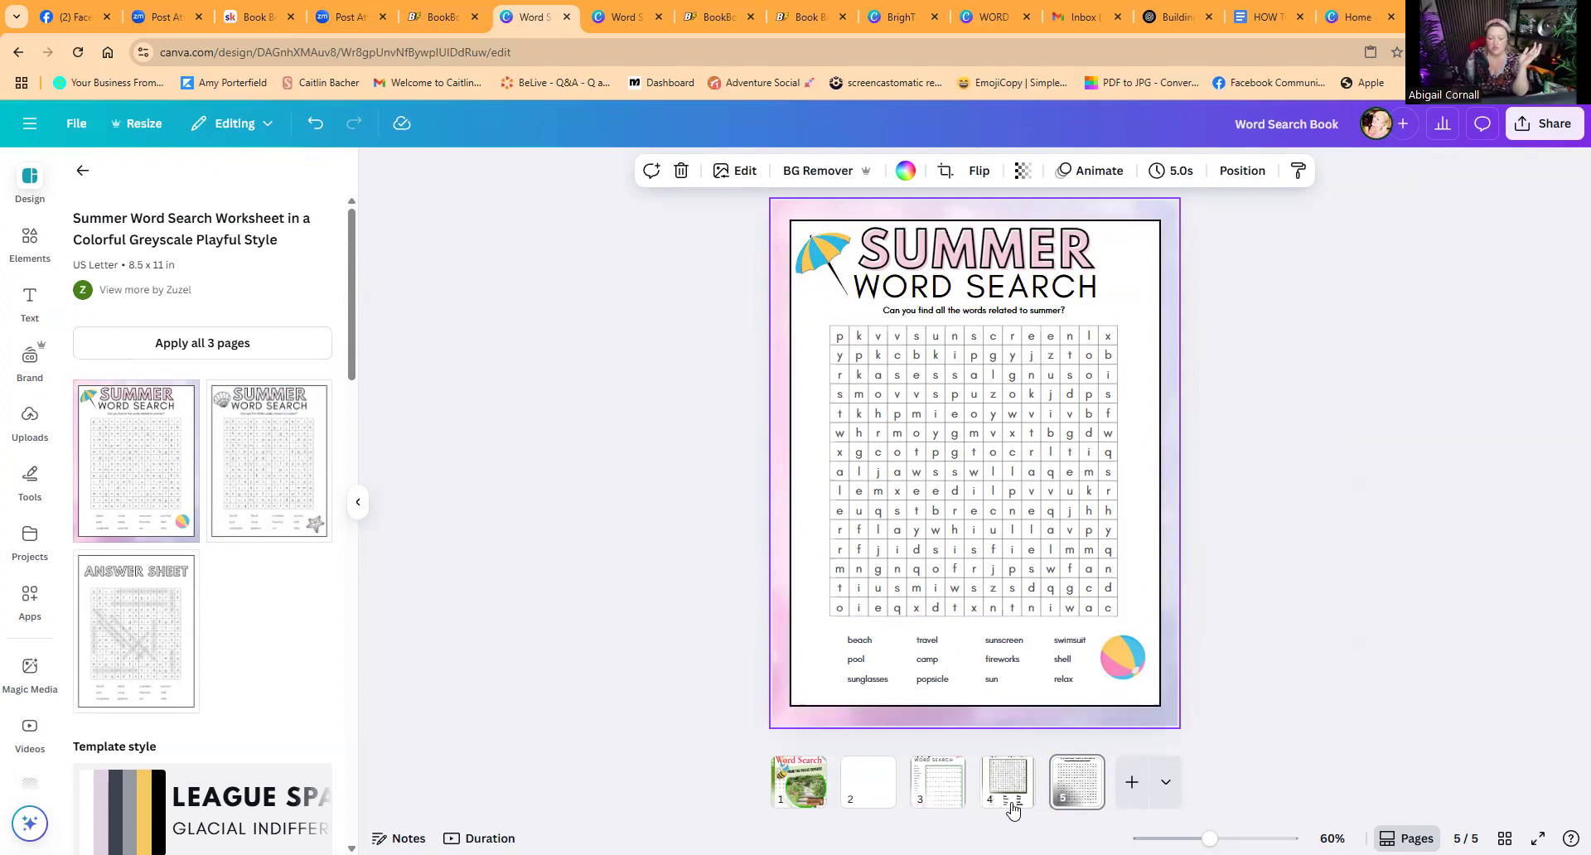
Step: Flip through the book's pages from the cover to page 5 and back
left_click(799, 779)
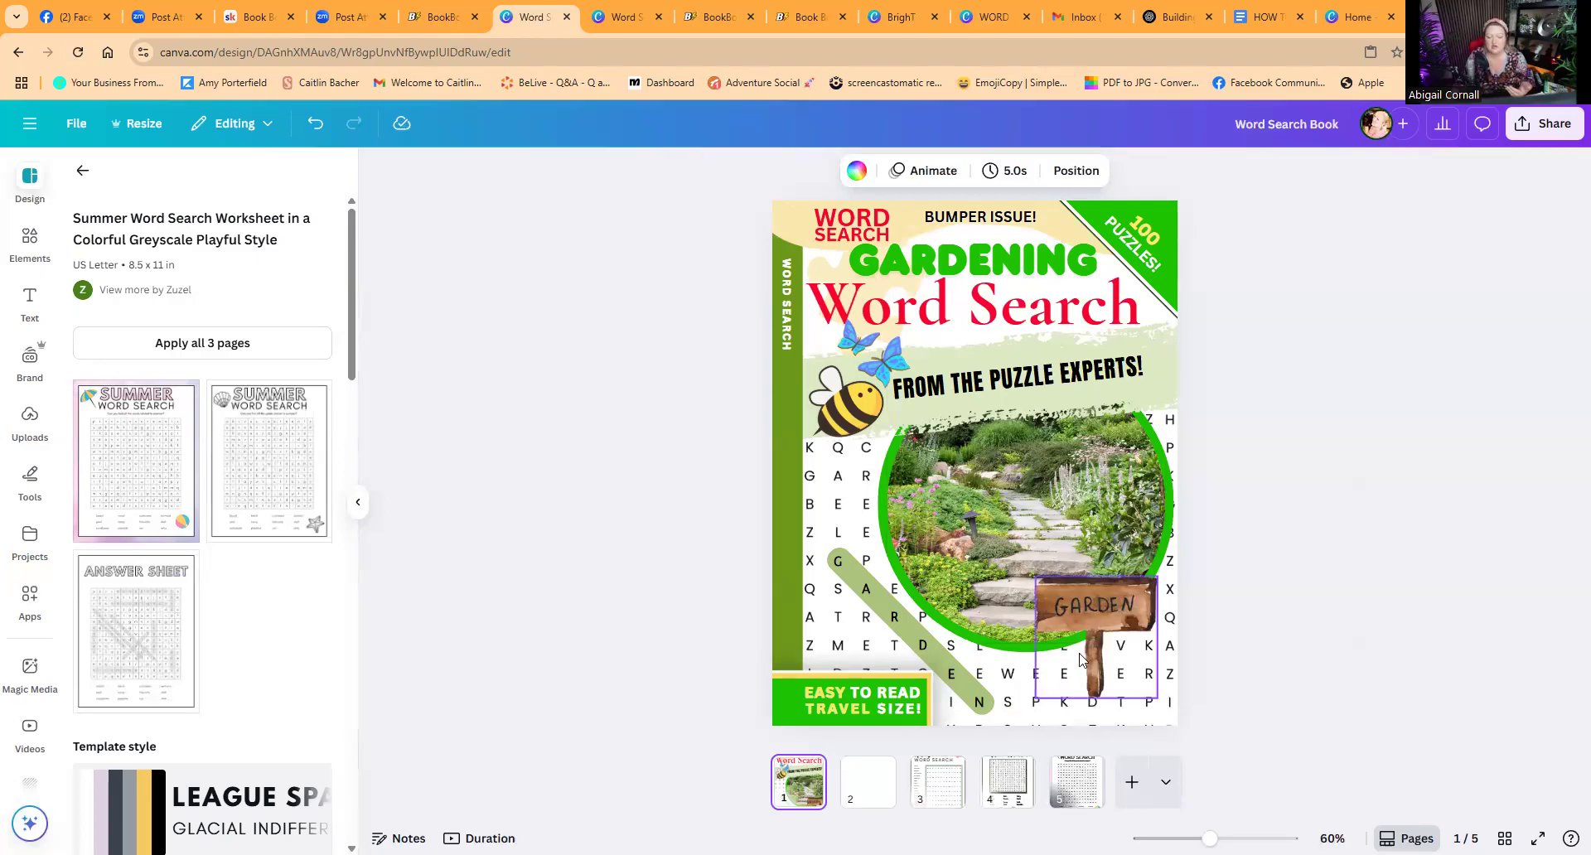
left_click(1094, 791)
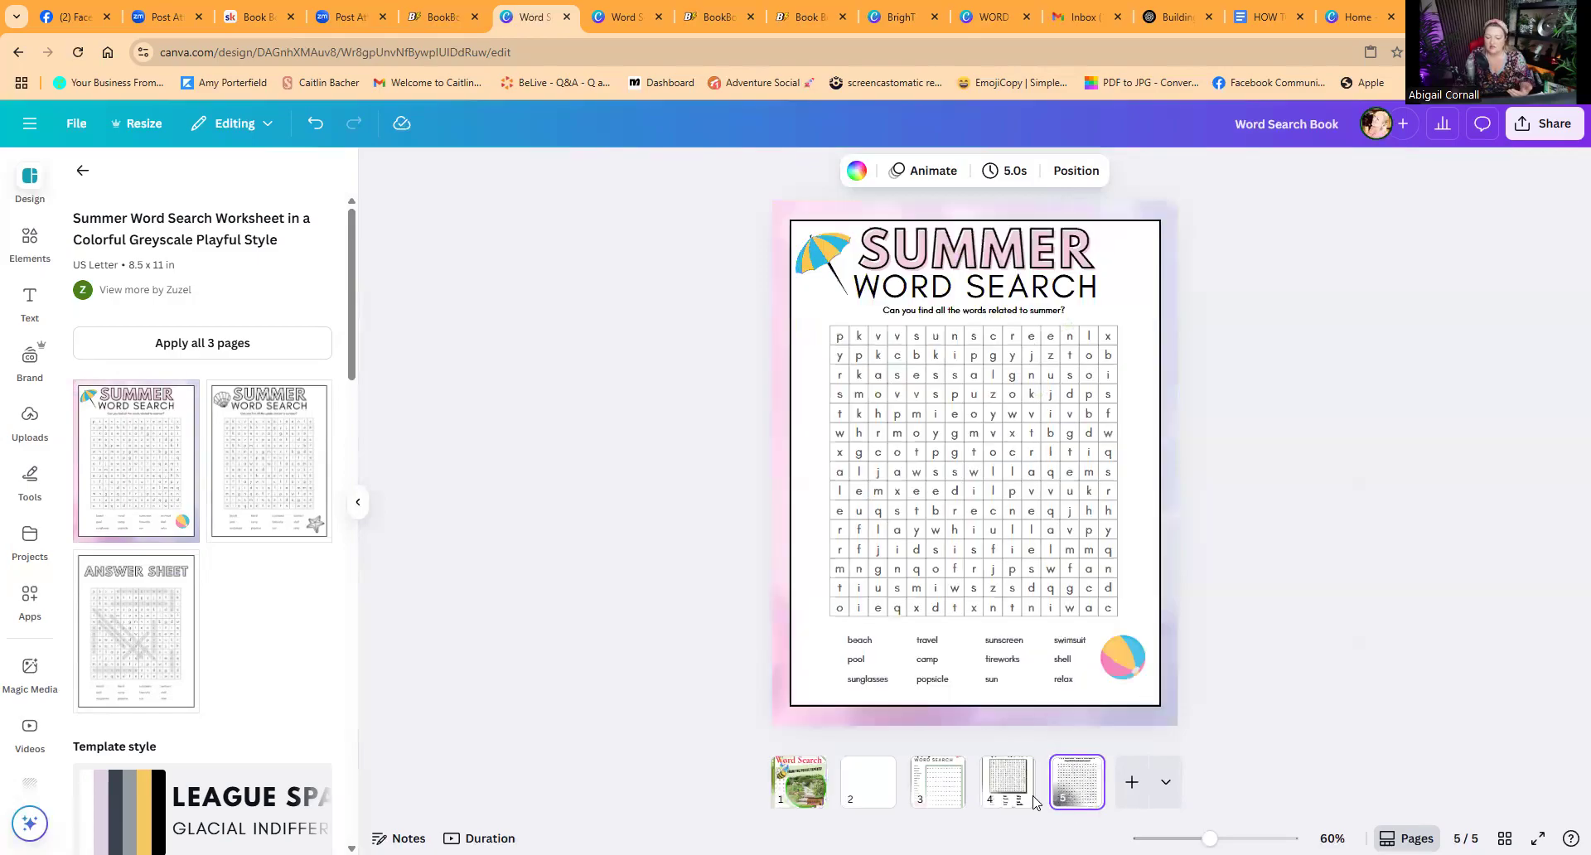
left_click(1005, 779)
left_click(941, 781)
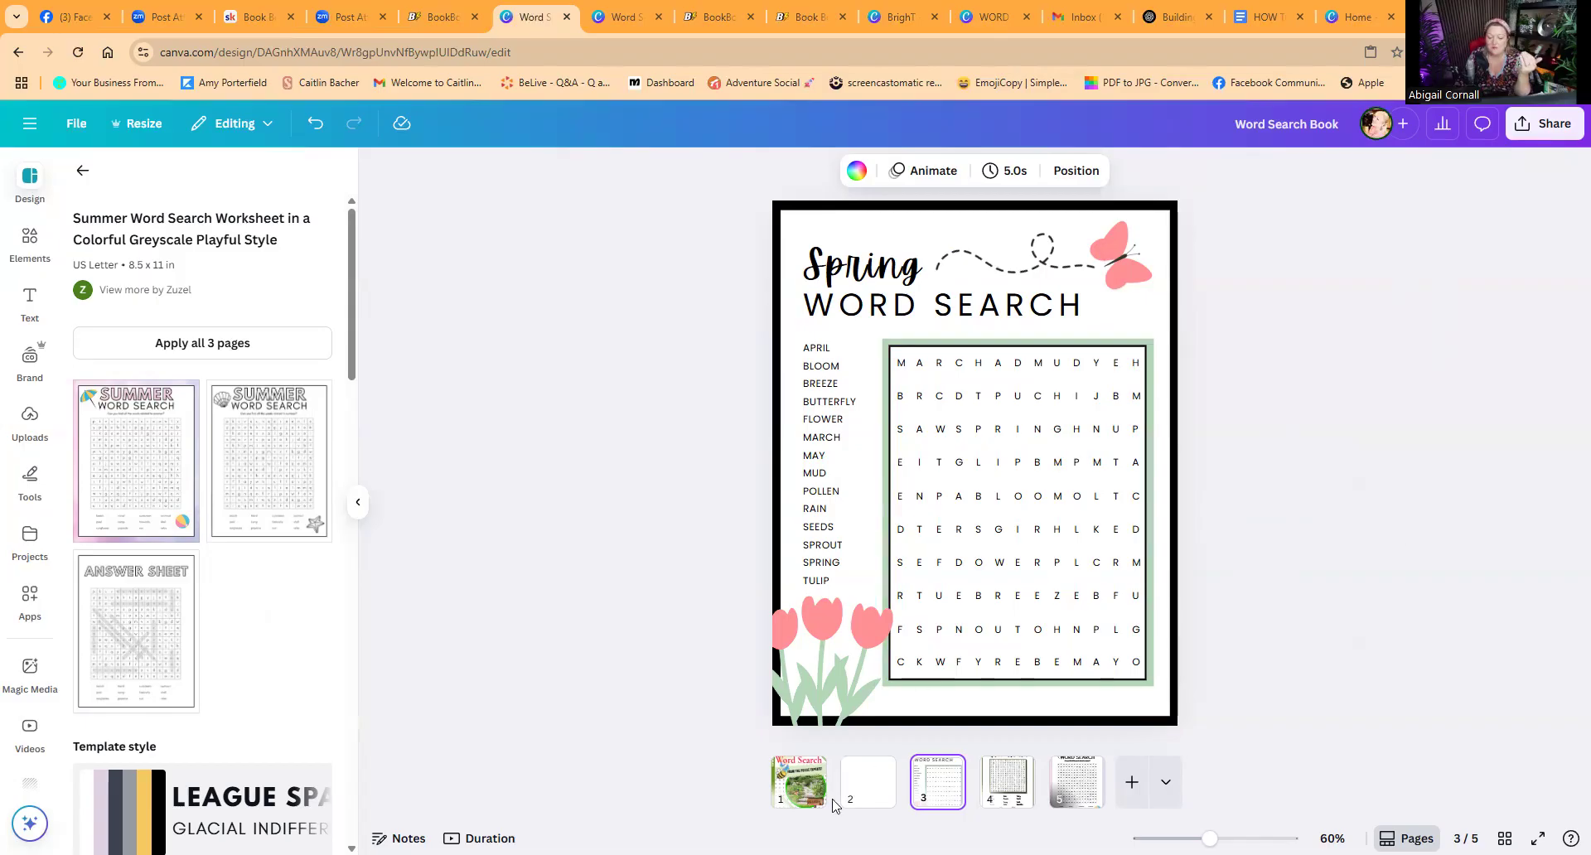
left_click(798, 783)
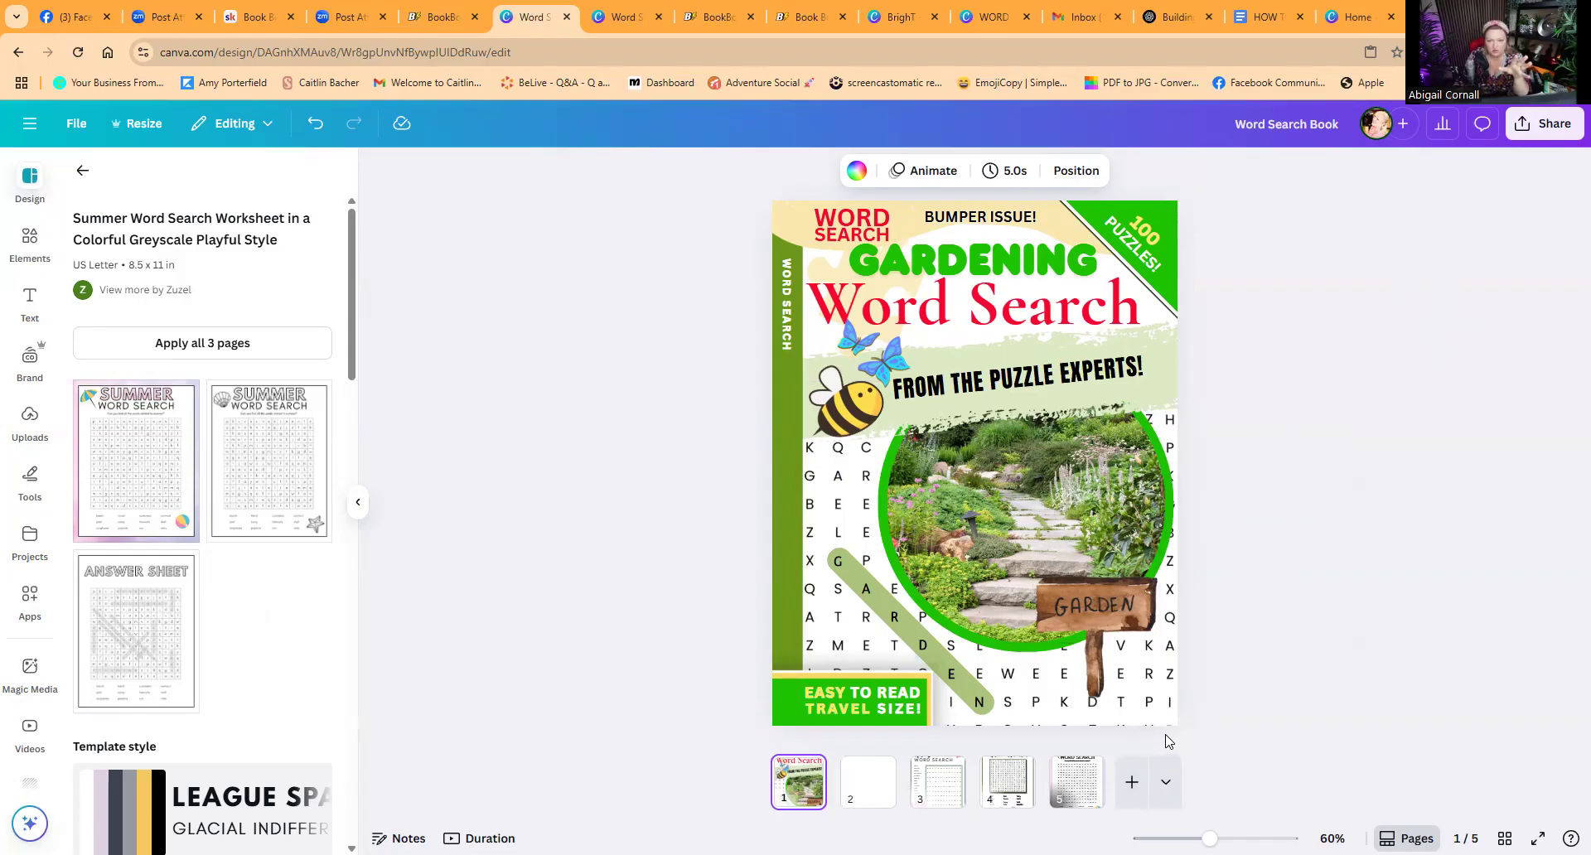
Step: Open Book Bolt's Keywords research tool and search for gardening word search
left_click(715, 20)
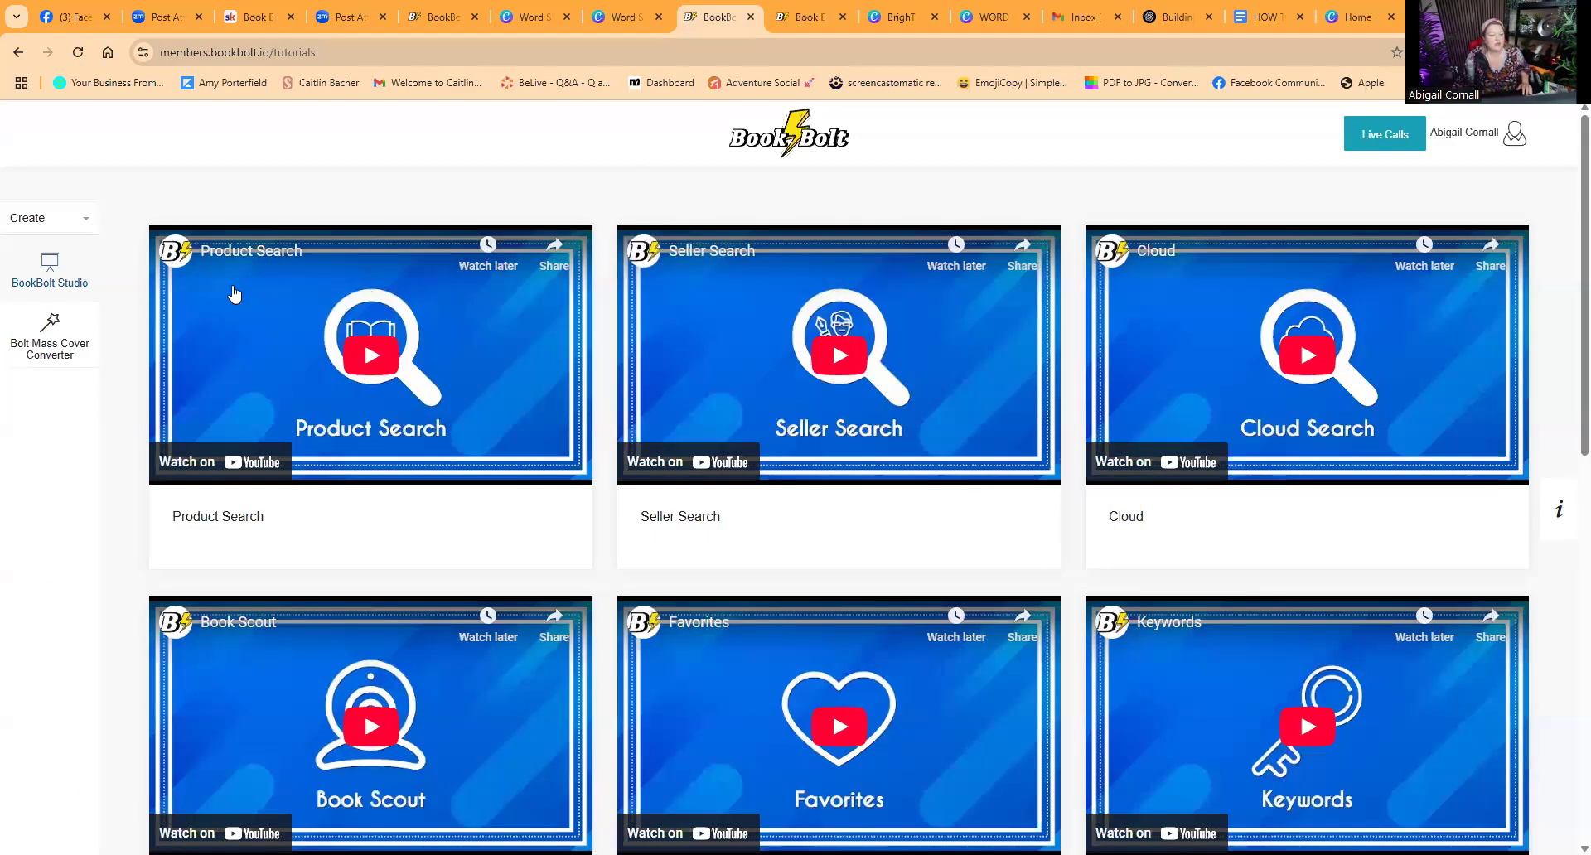
left_click(20, 53)
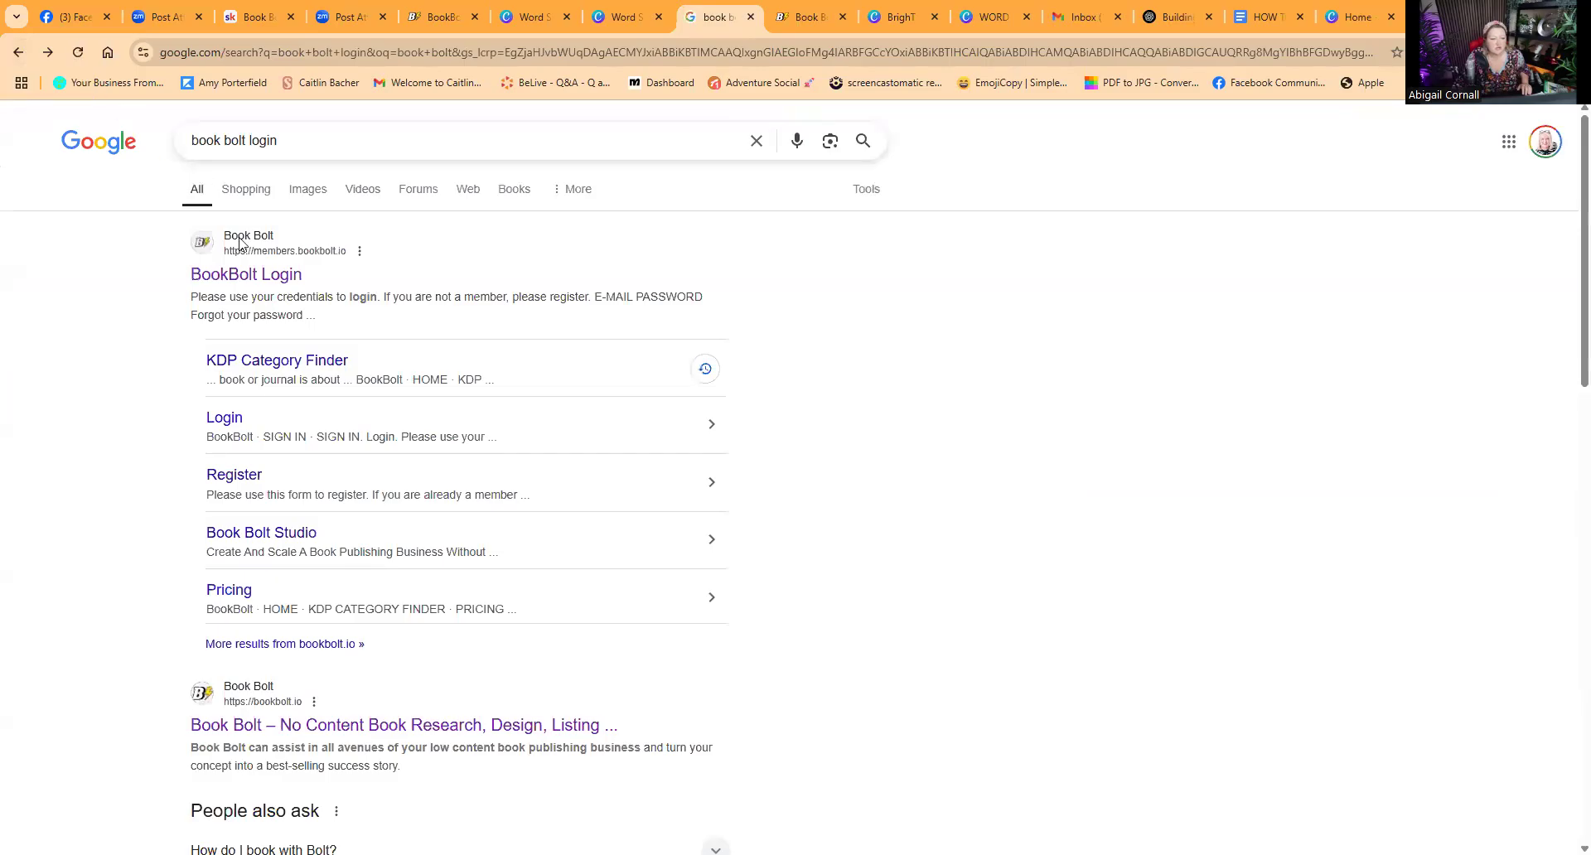
left_click(242, 290)
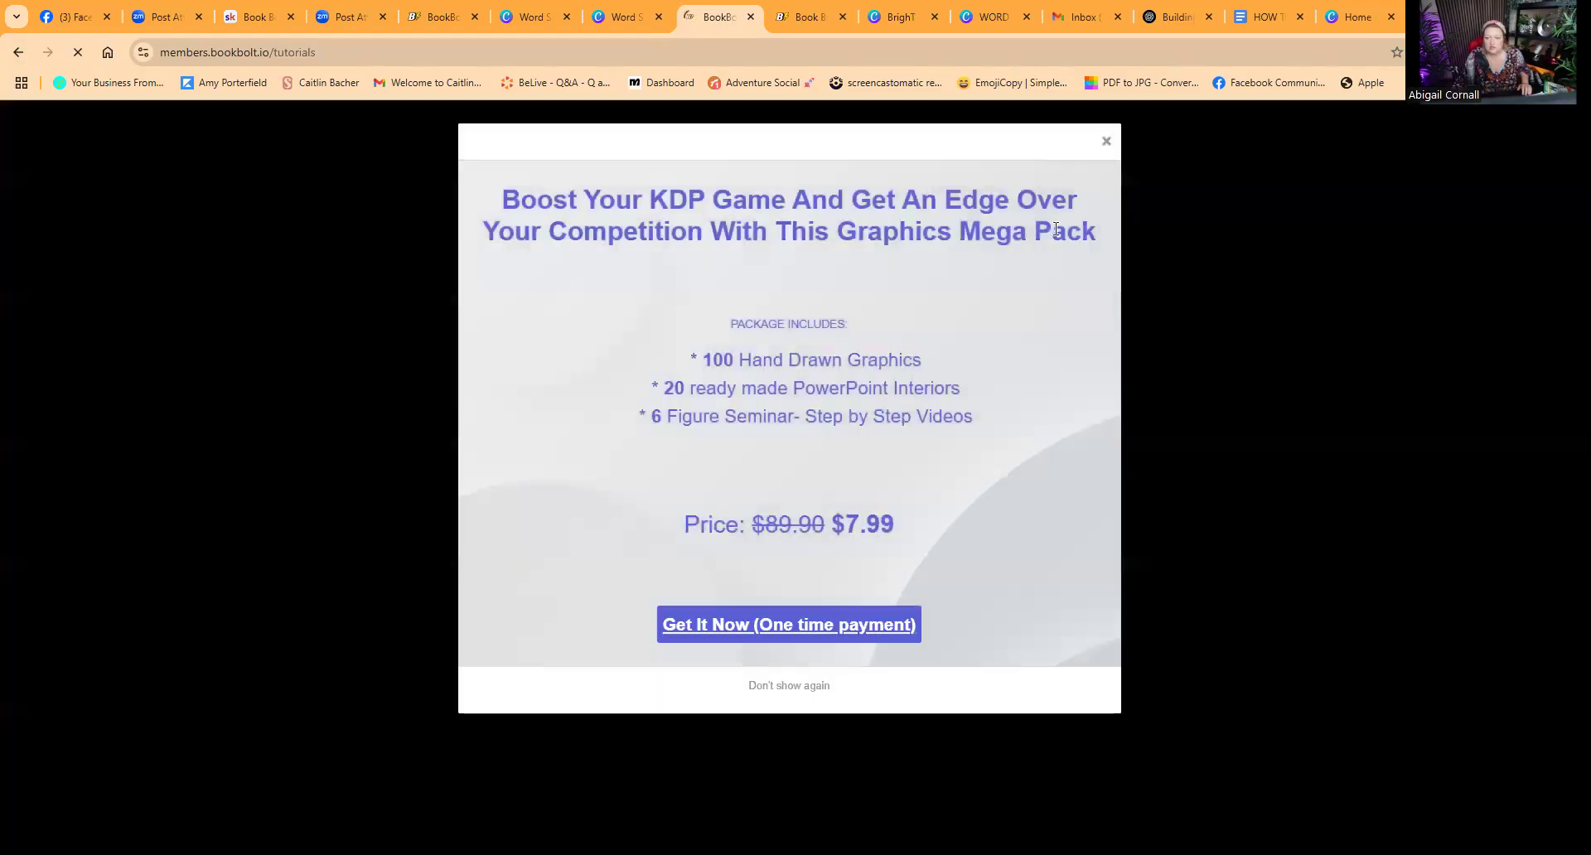
left_click(1106, 142)
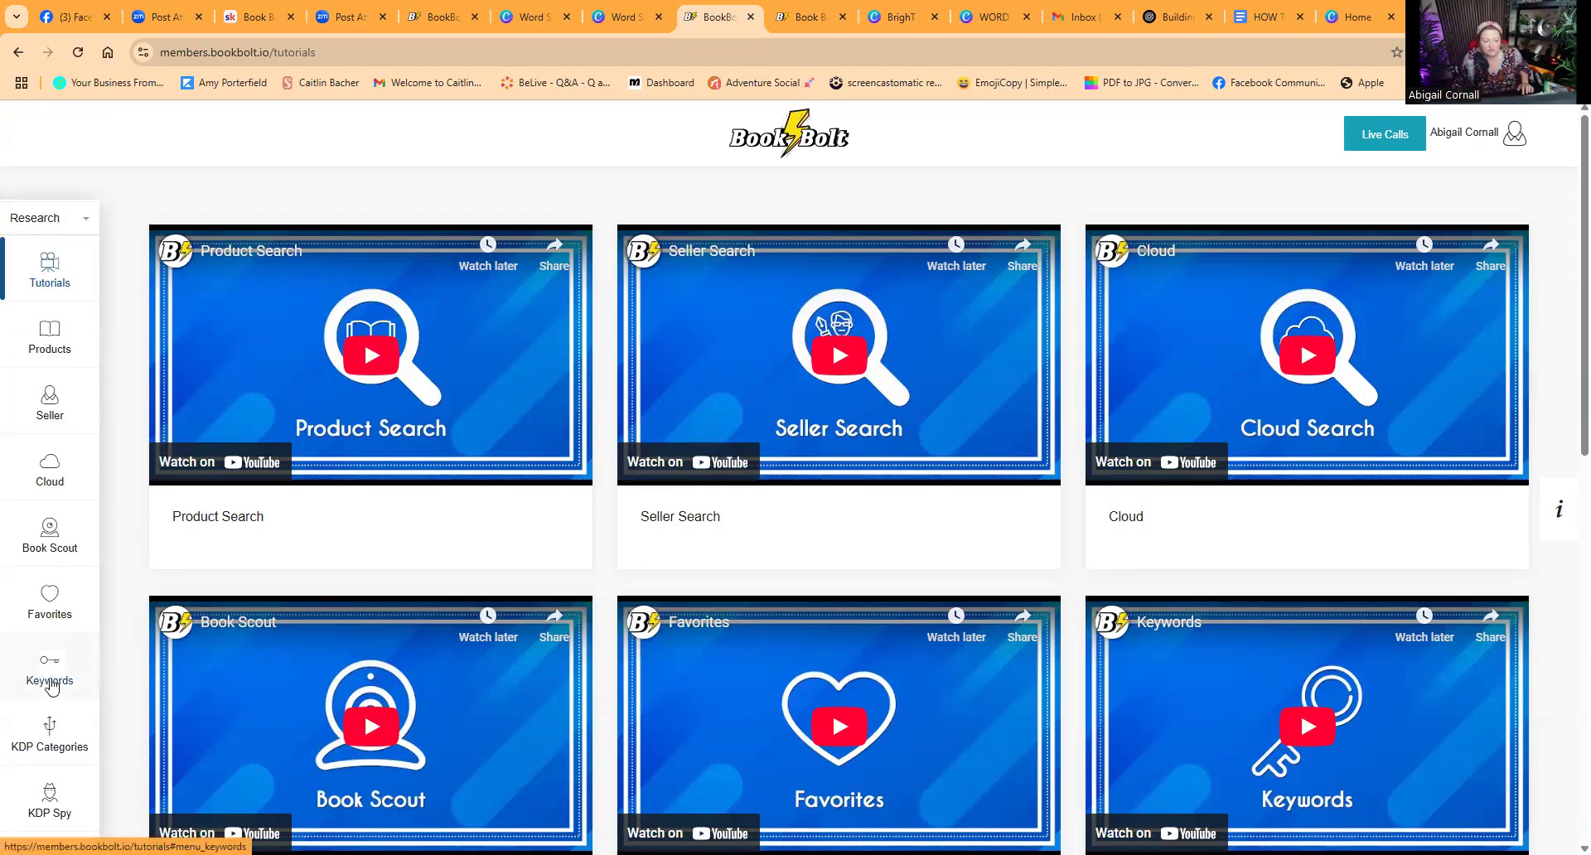
left_click(47, 670)
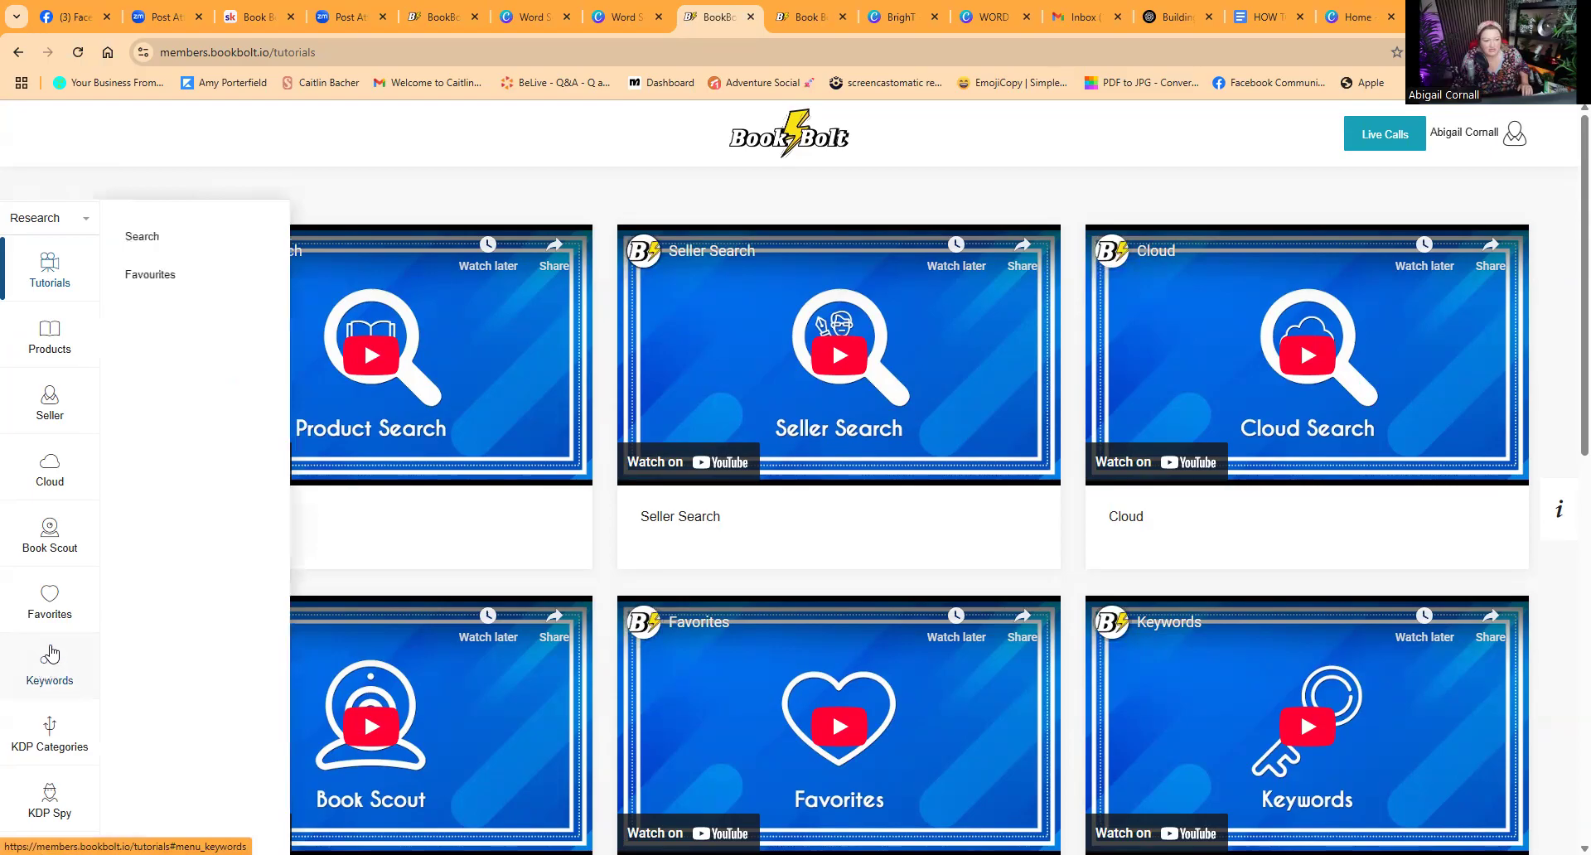
left_click(162, 238)
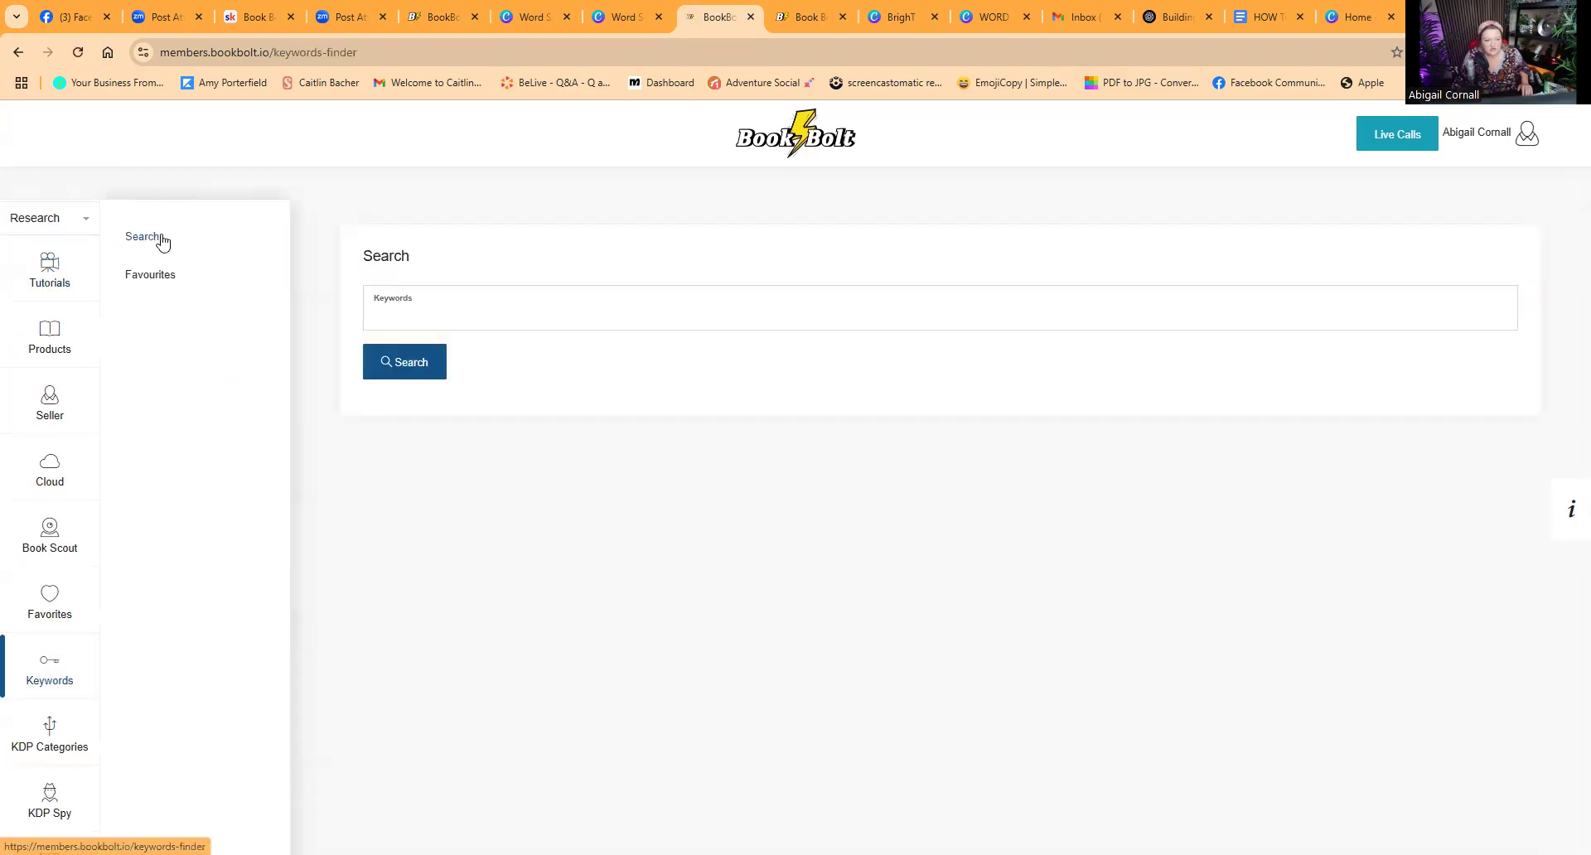
left_click(470, 326)
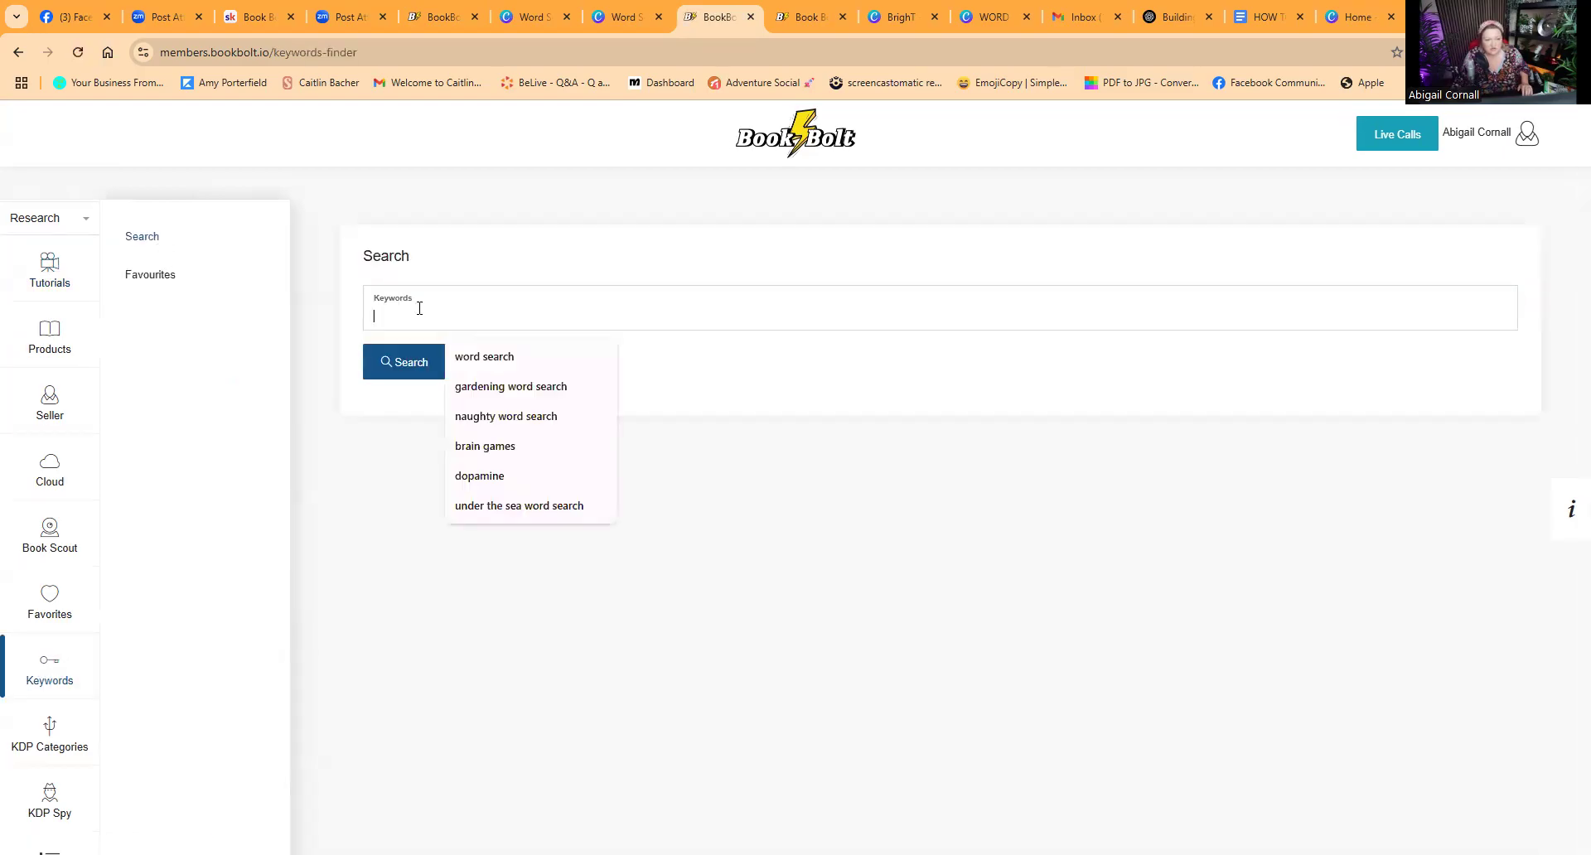
left_click(522, 386)
left_click(406, 362)
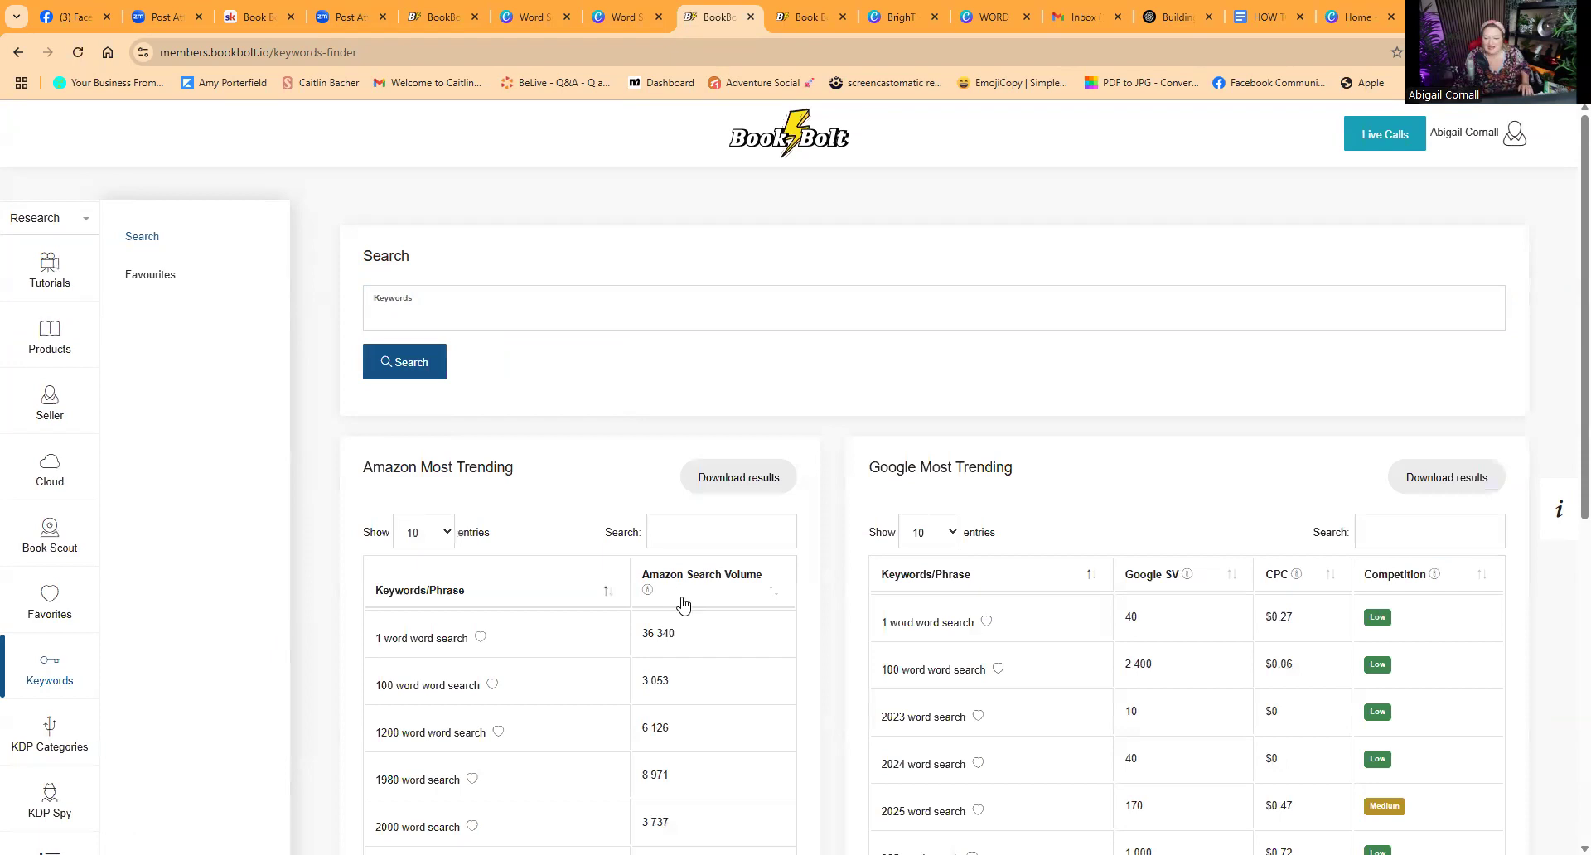
Step: Browse the Amazon and Google trending keyword tables and the frequent keyword lists
scroll(700, 701, "down", 7)
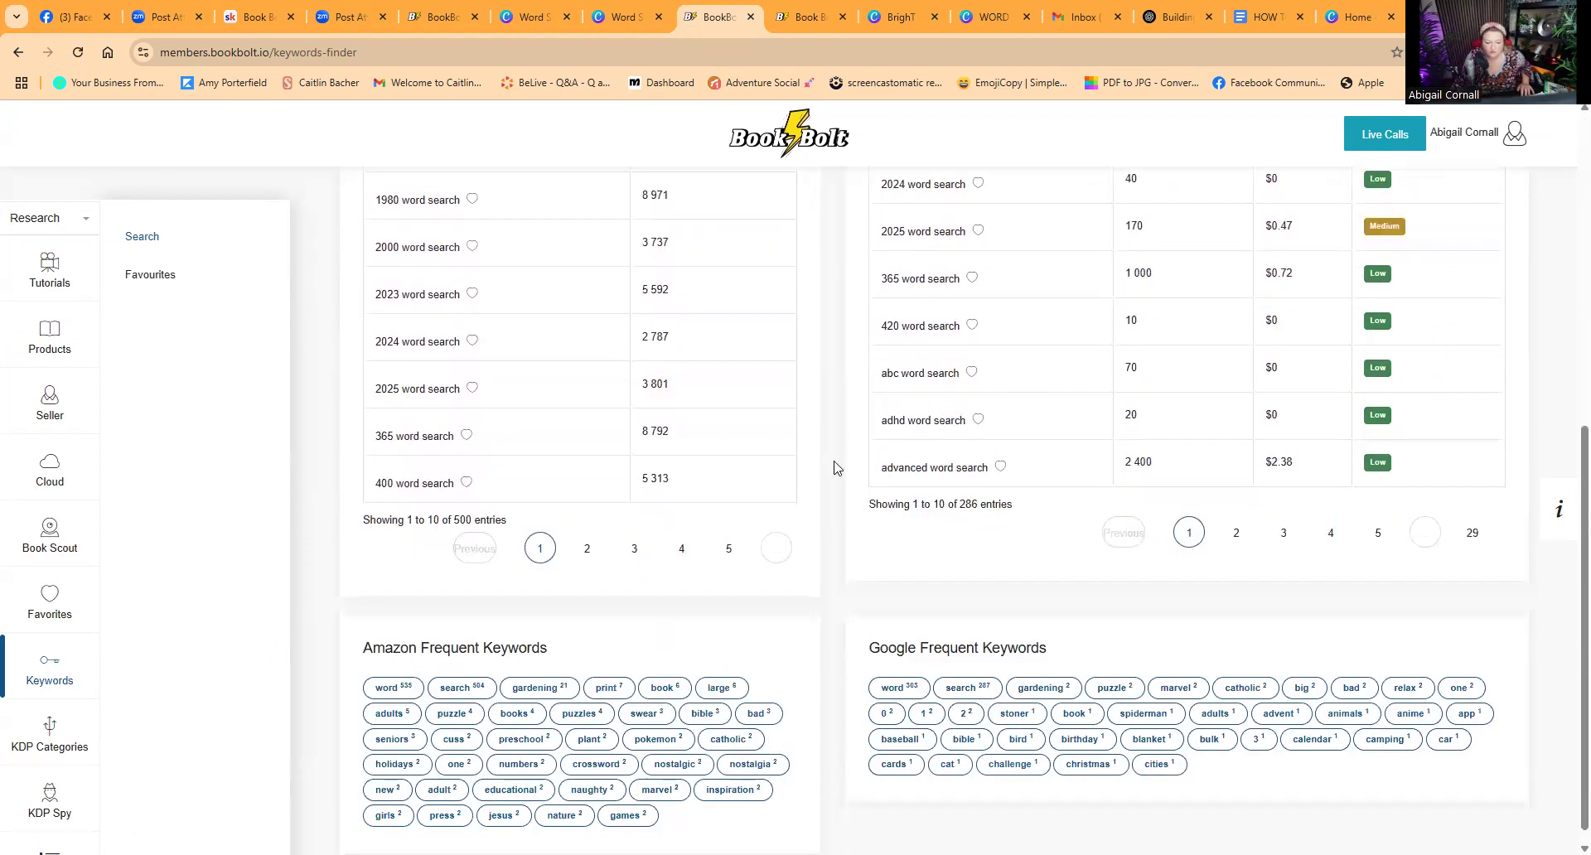
scroll(603, 662, "down", 1)
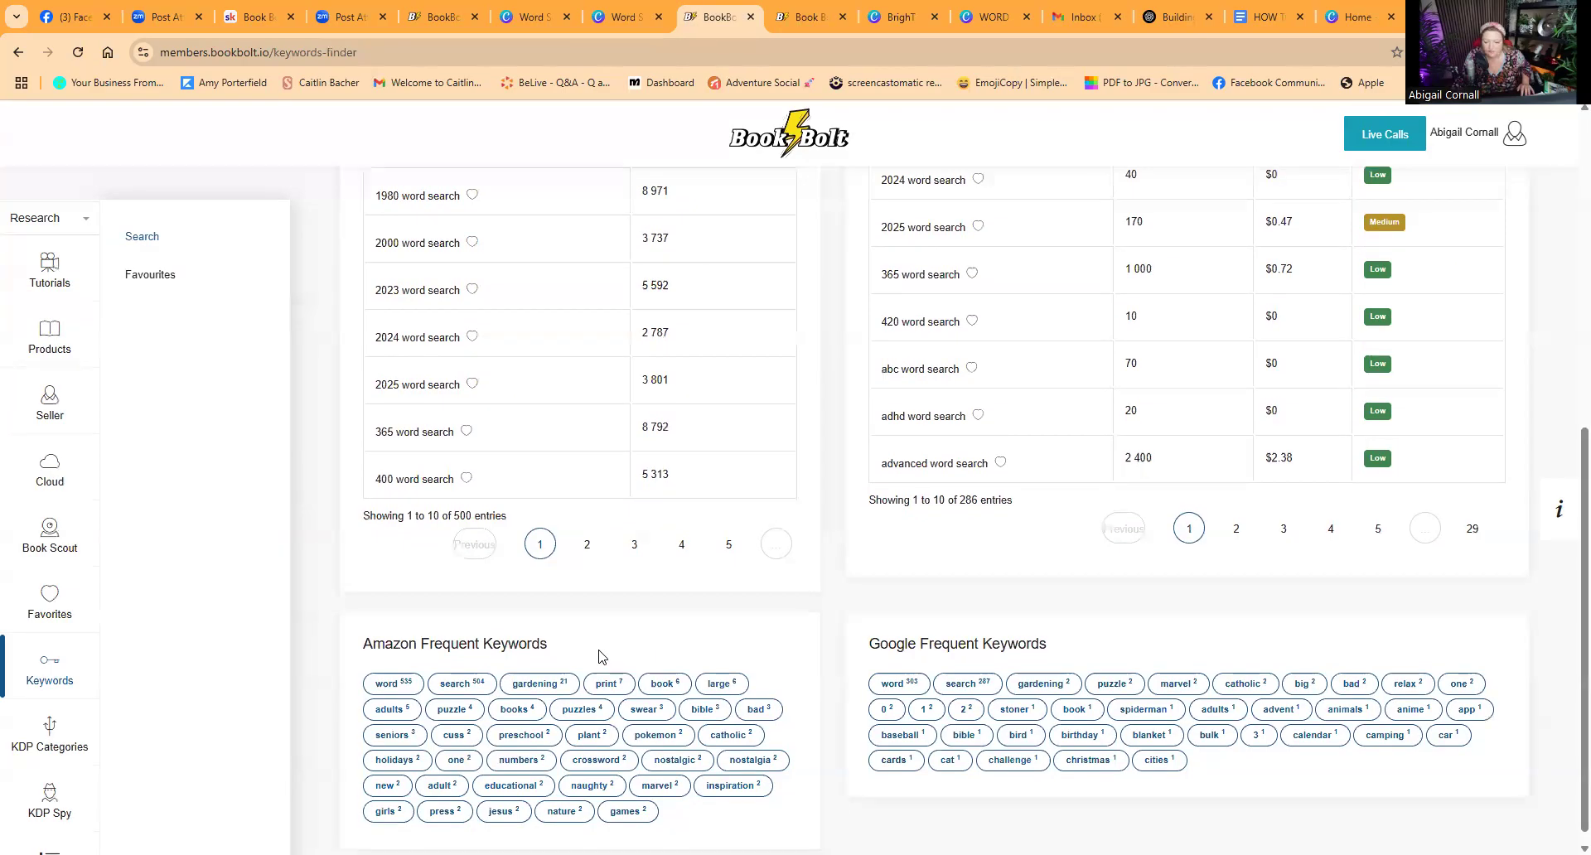
scroll(602, 658, "down", 1)
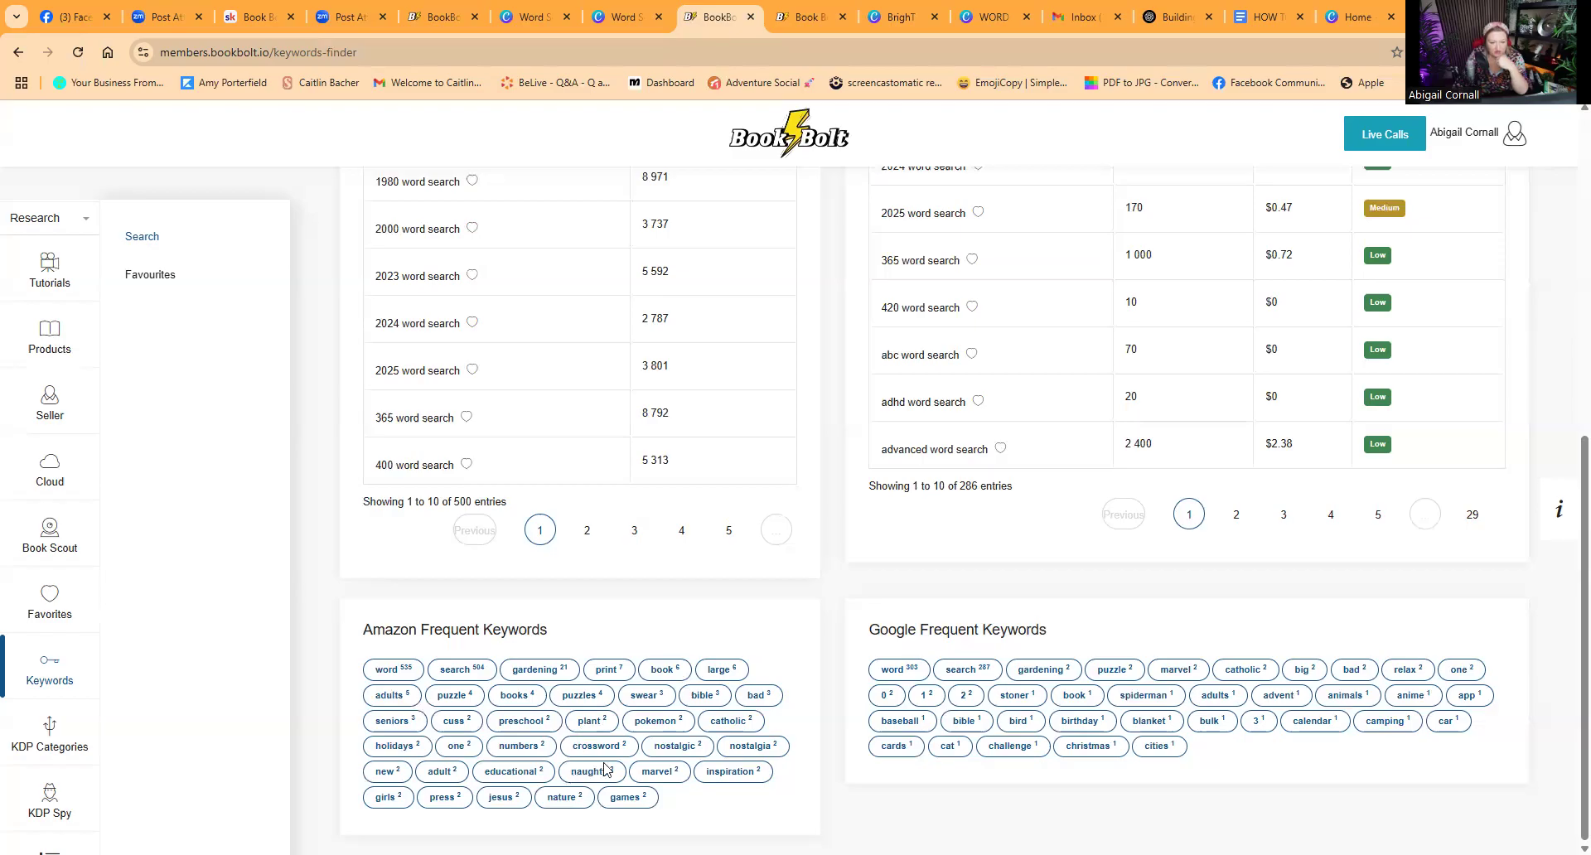
left_click(635, 532)
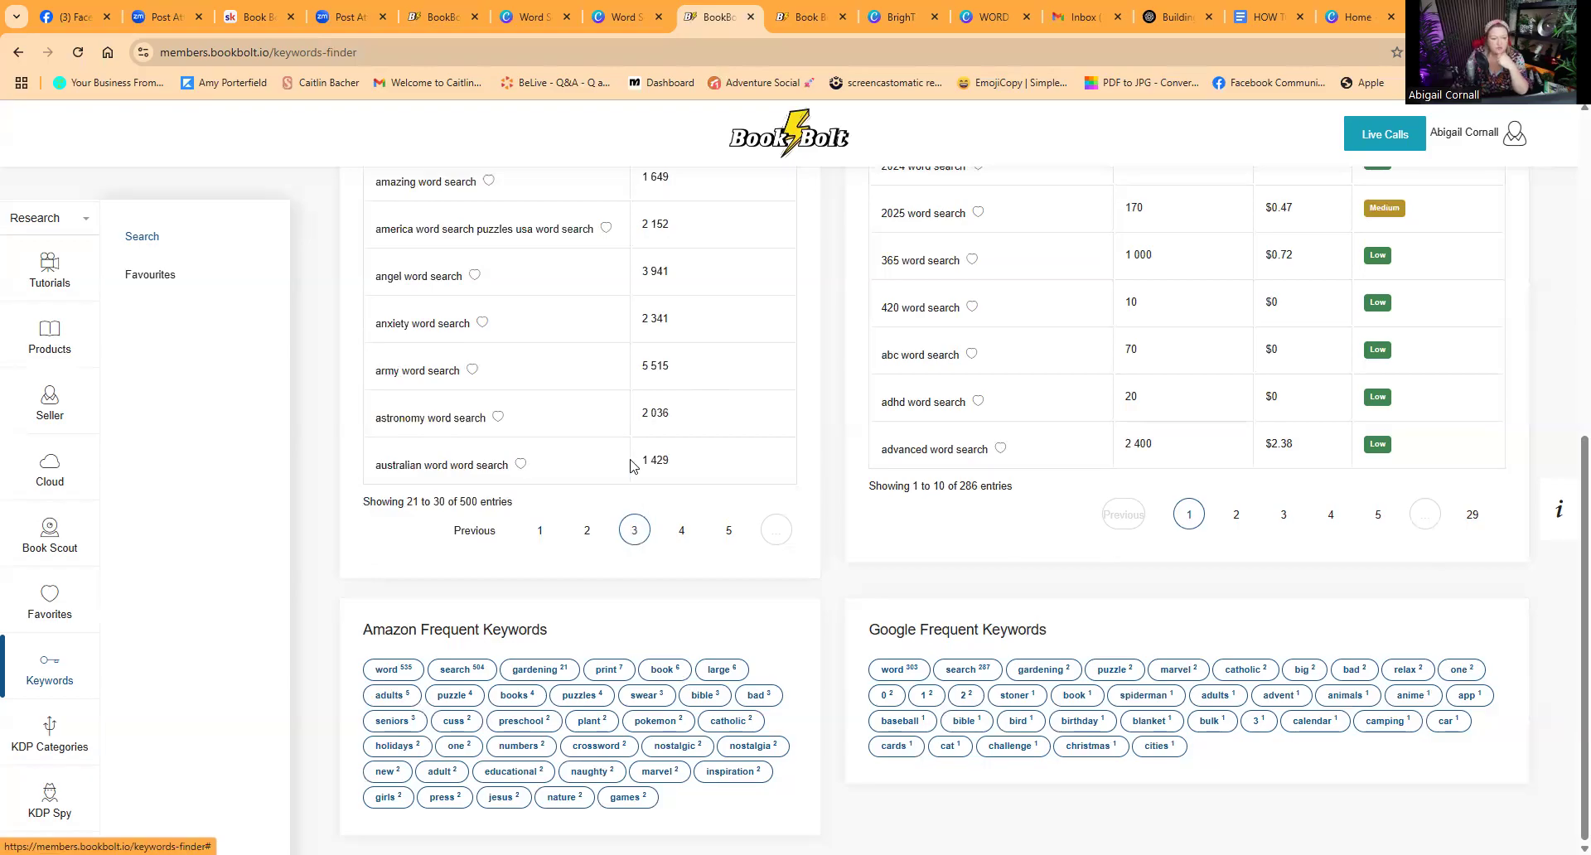
scroll(623, 452, "up", 5)
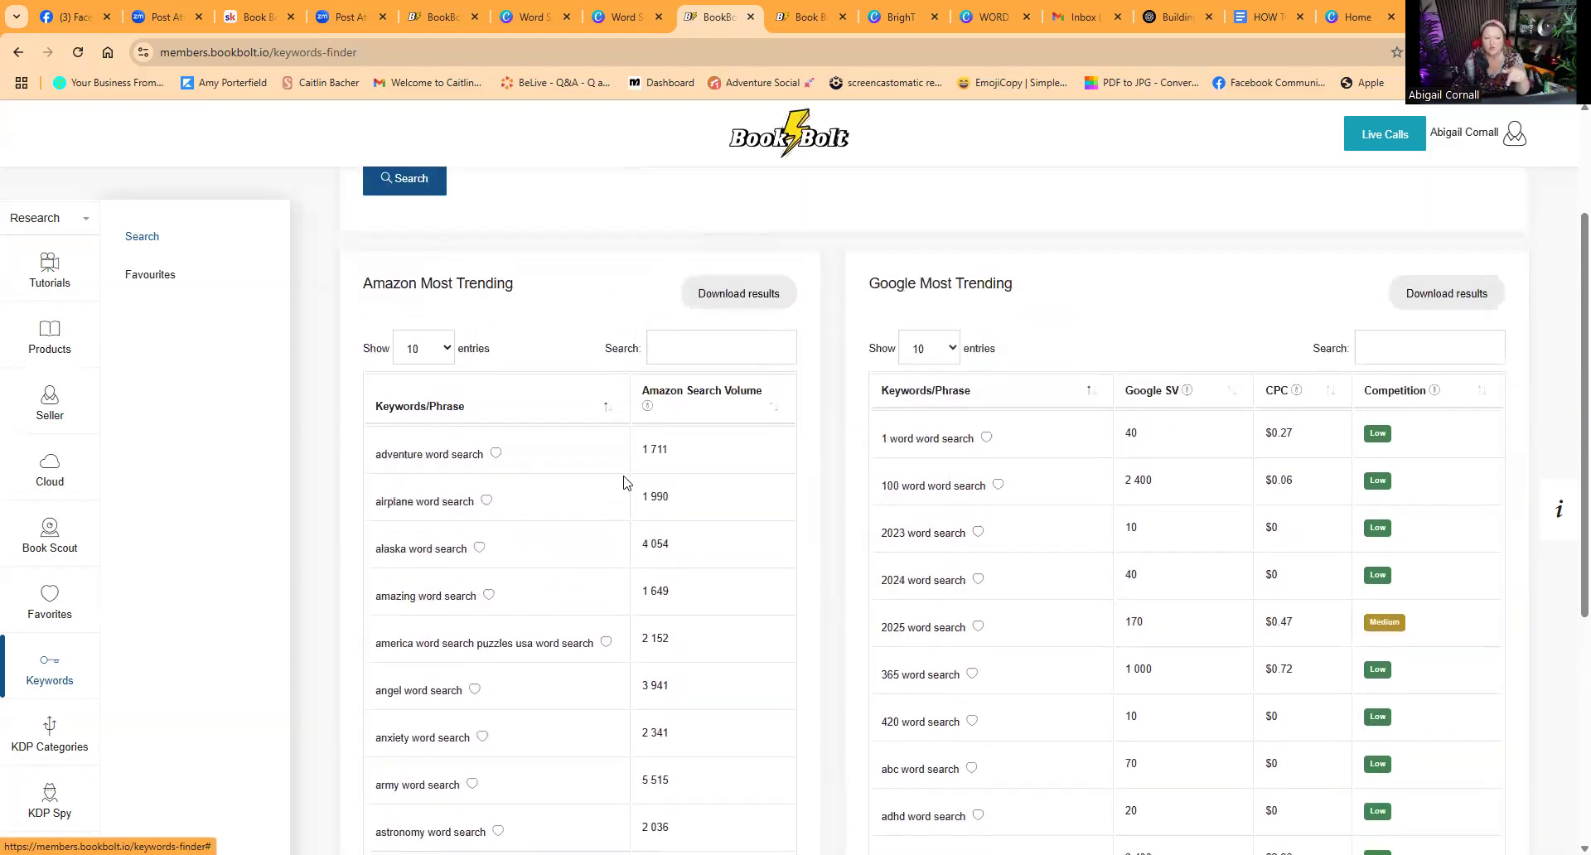
scroll(623, 484, "down", 4)
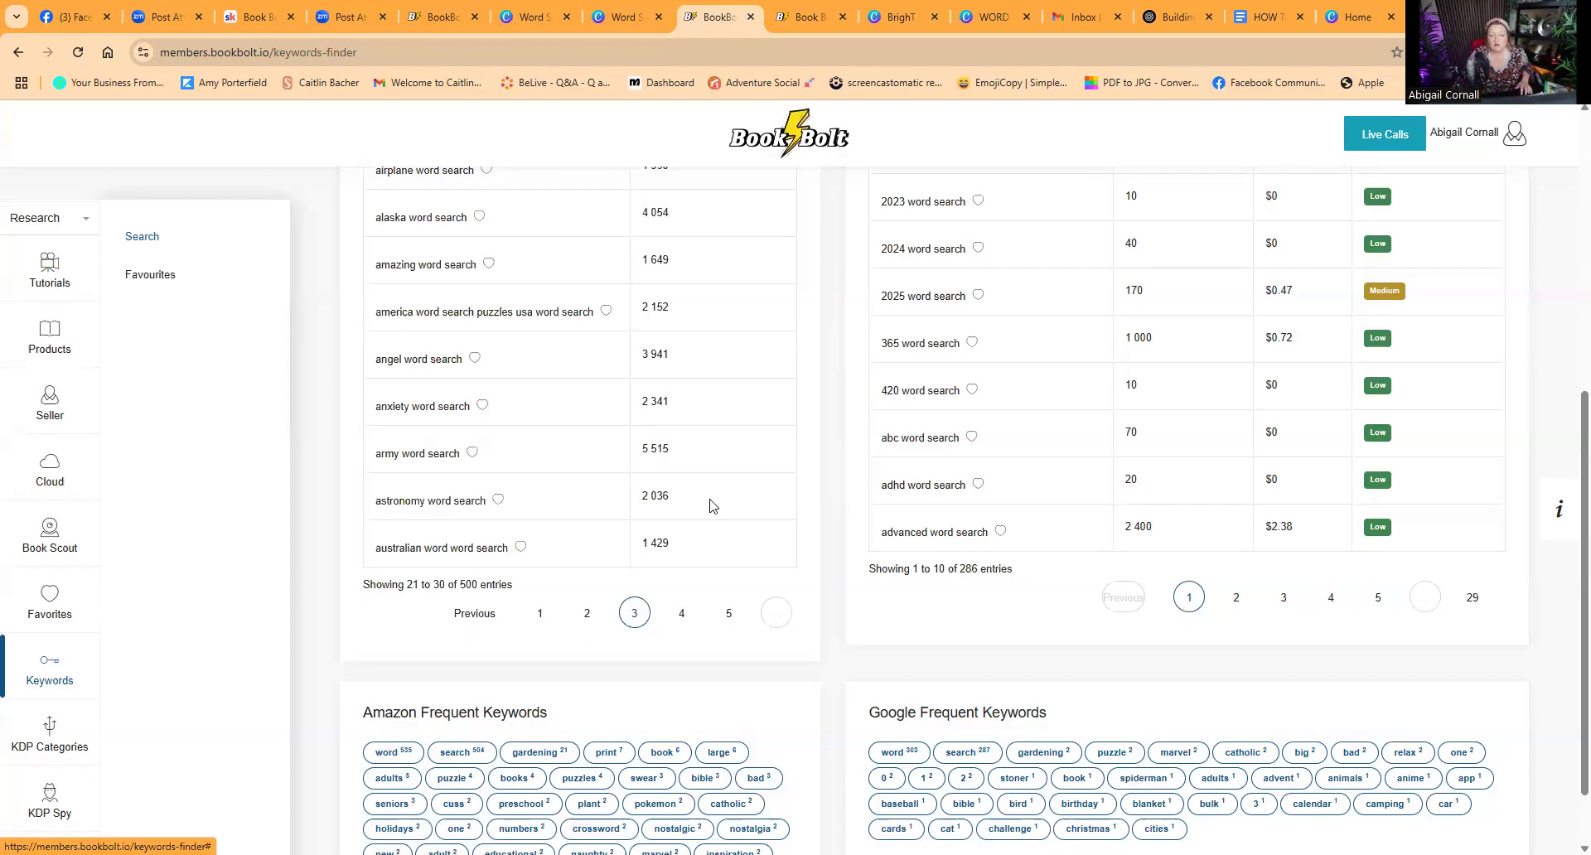
scroll(663, 518, "up", 4)
scroll(661, 518, "up", 2)
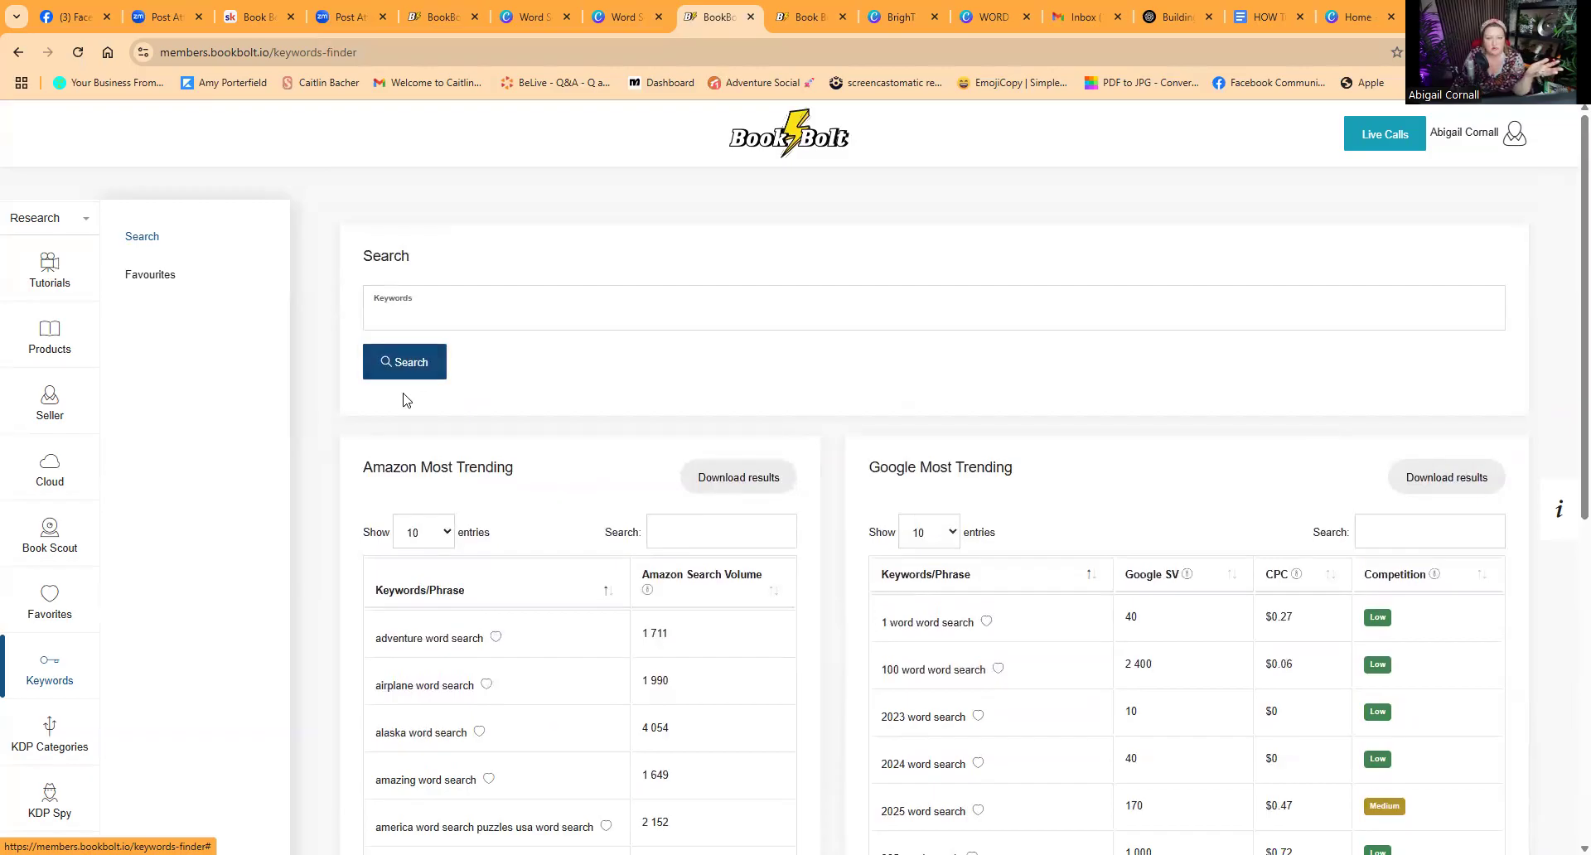
Step: Switch the Book Bolt sidebar to Create and open BookBolt Studio
left_click(809, 18)
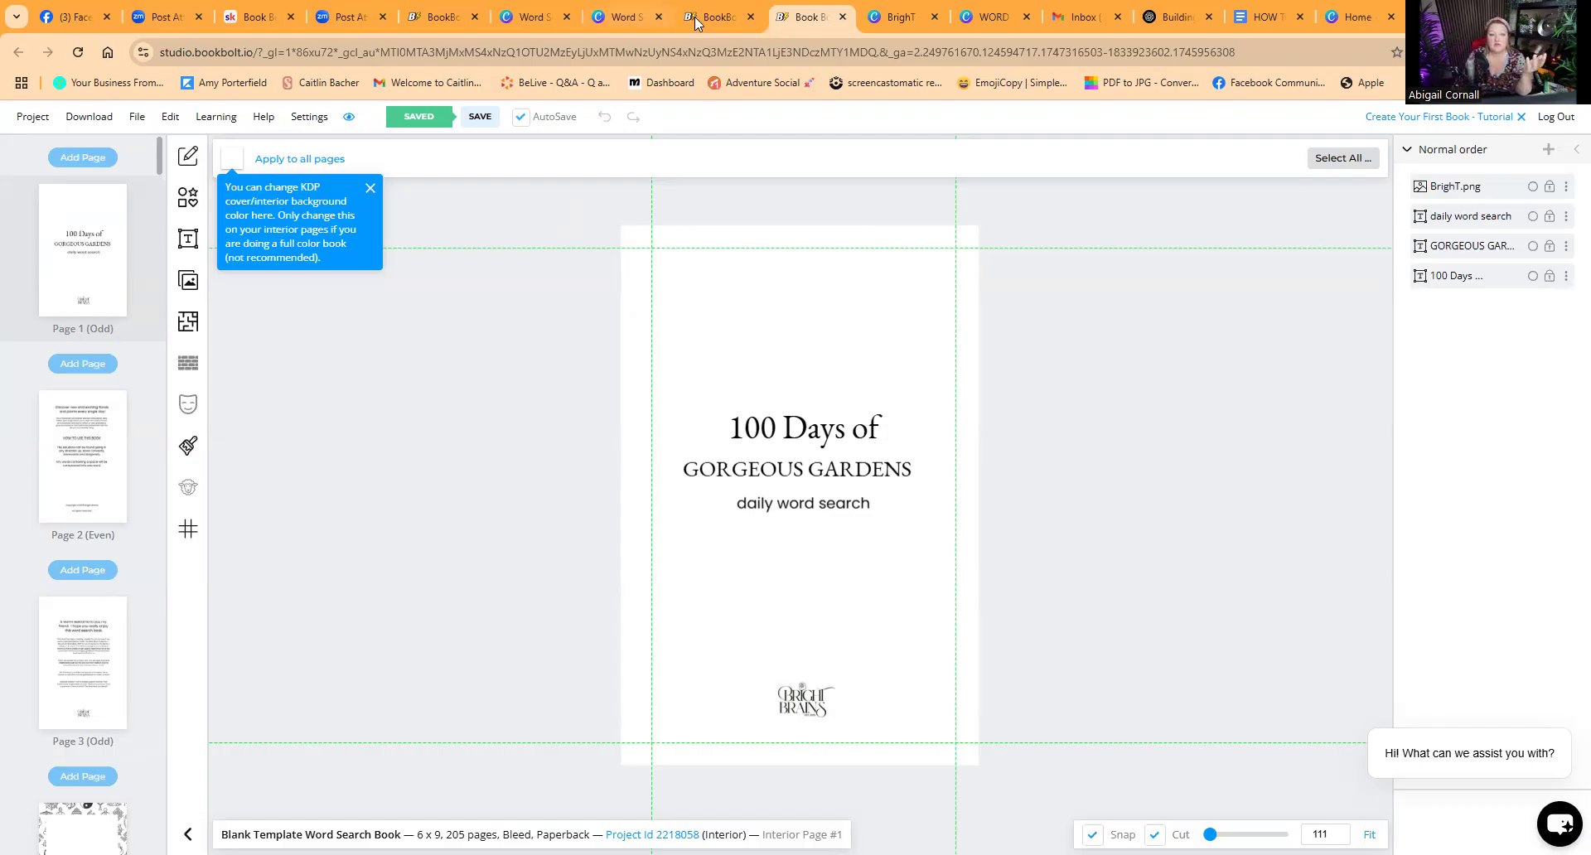
key("ctrl+shift+Tab")
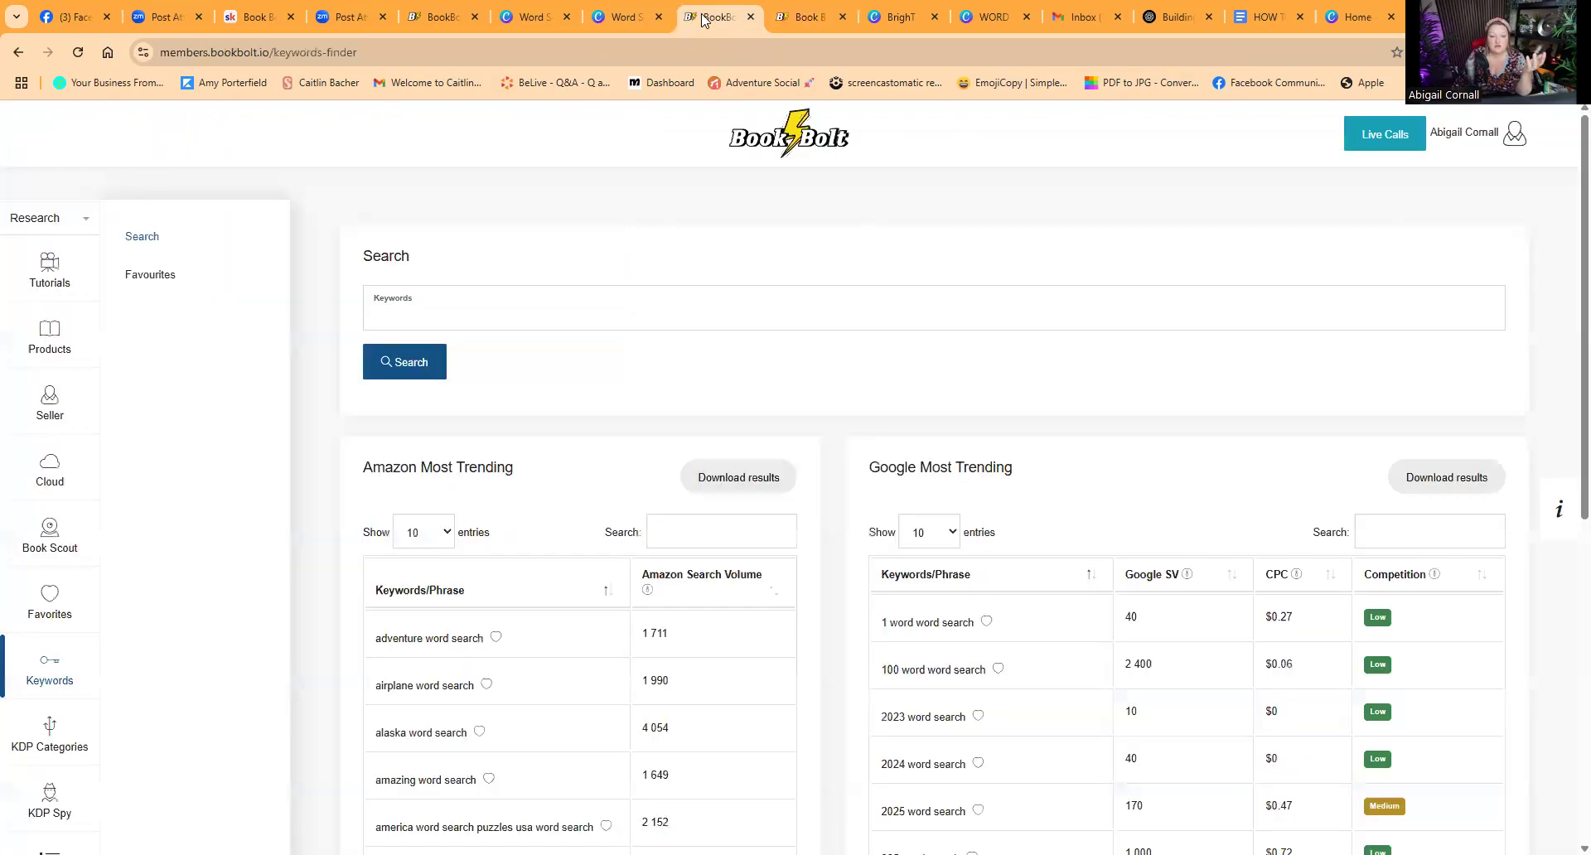
left_click(87, 222)
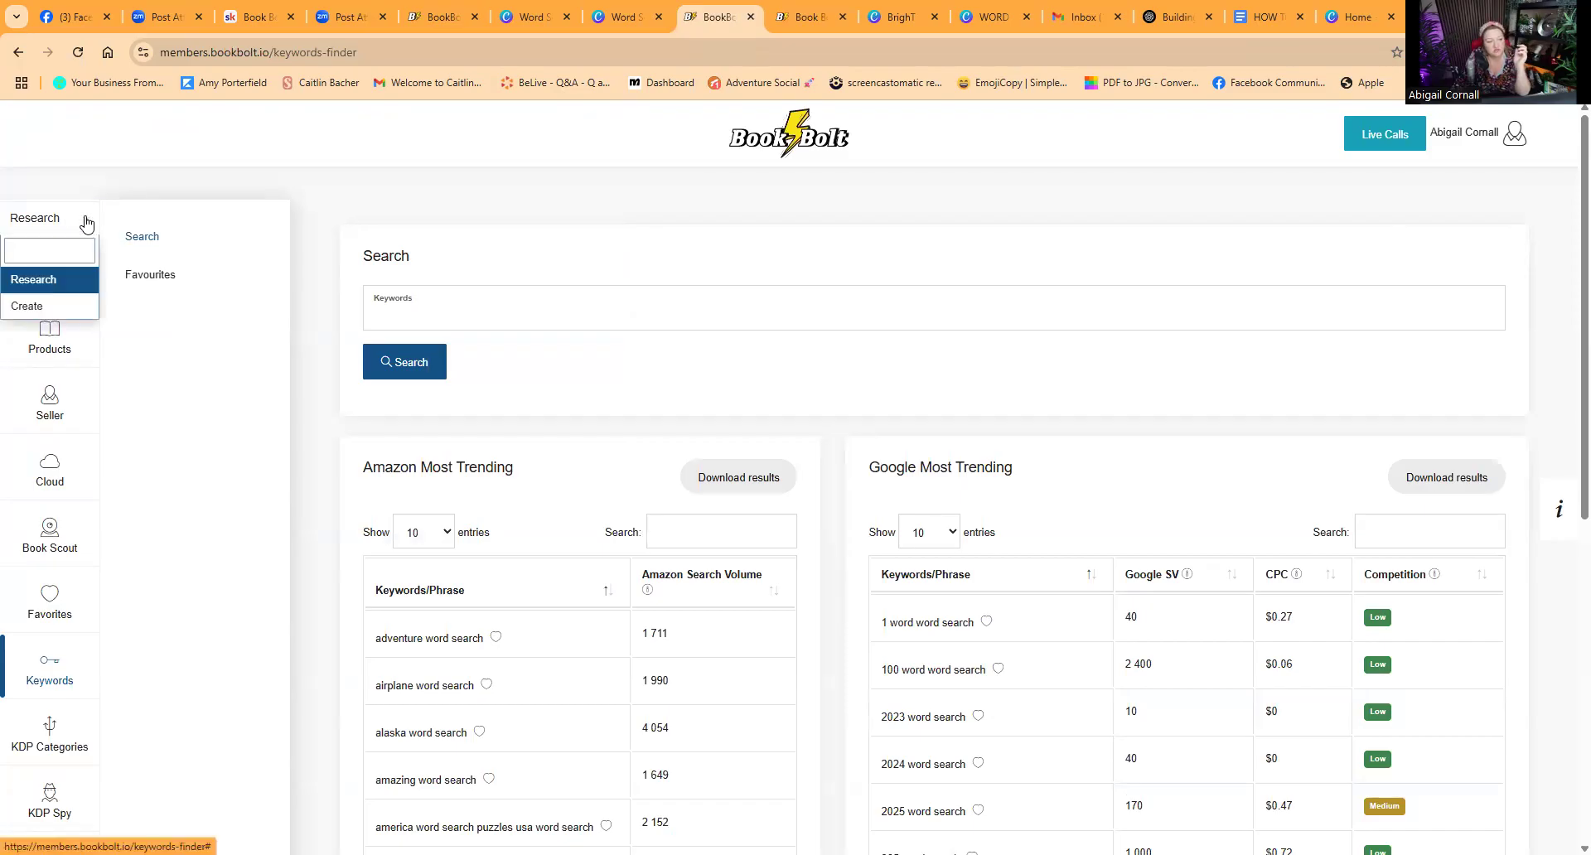
left_click(58, 308)
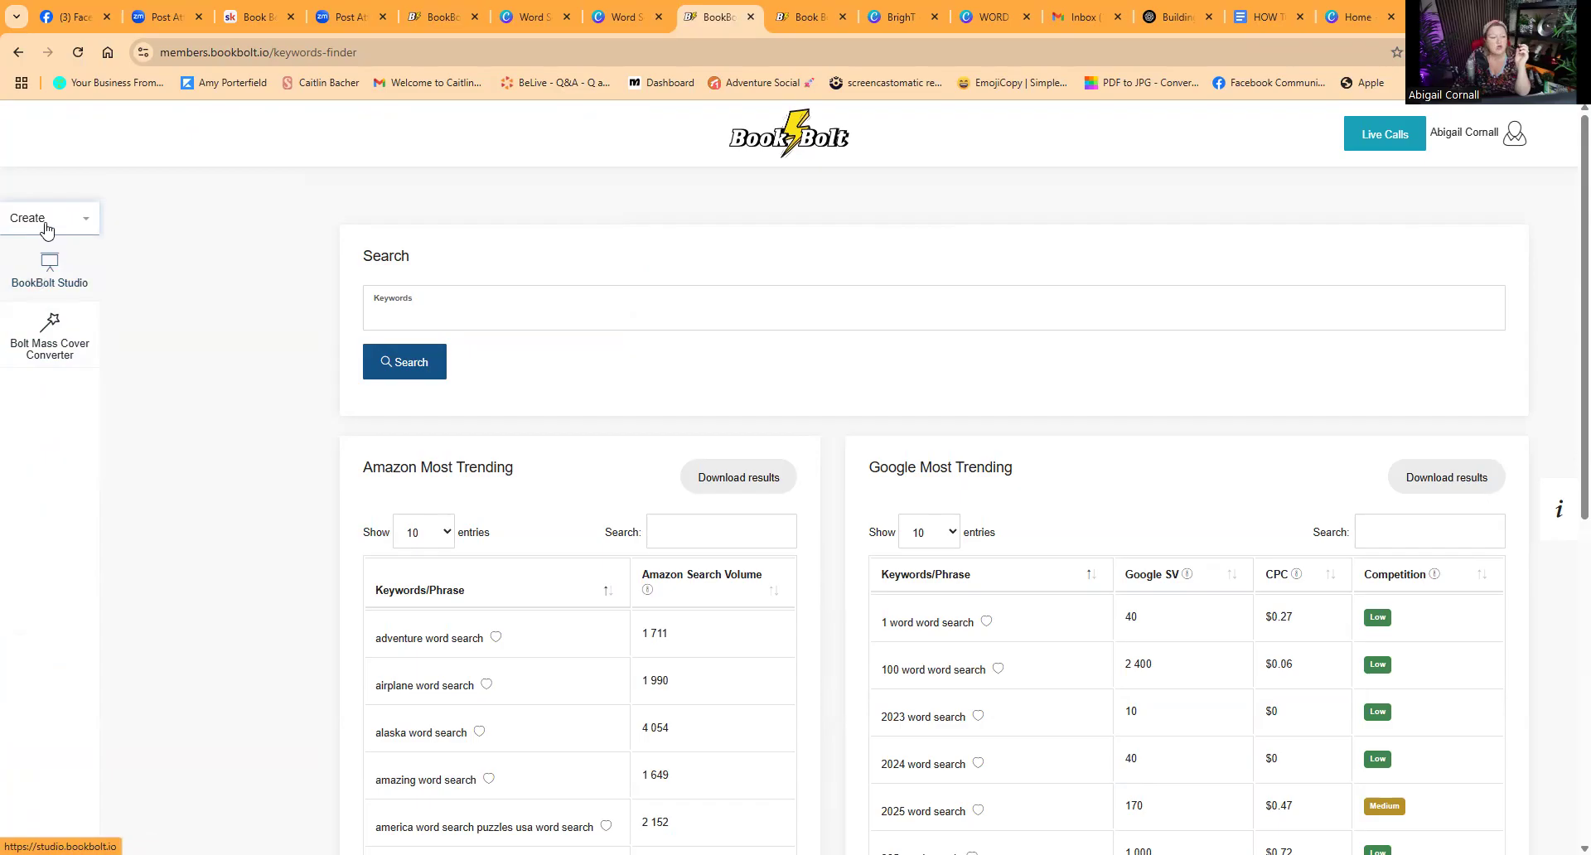
right_click(1111, 197)
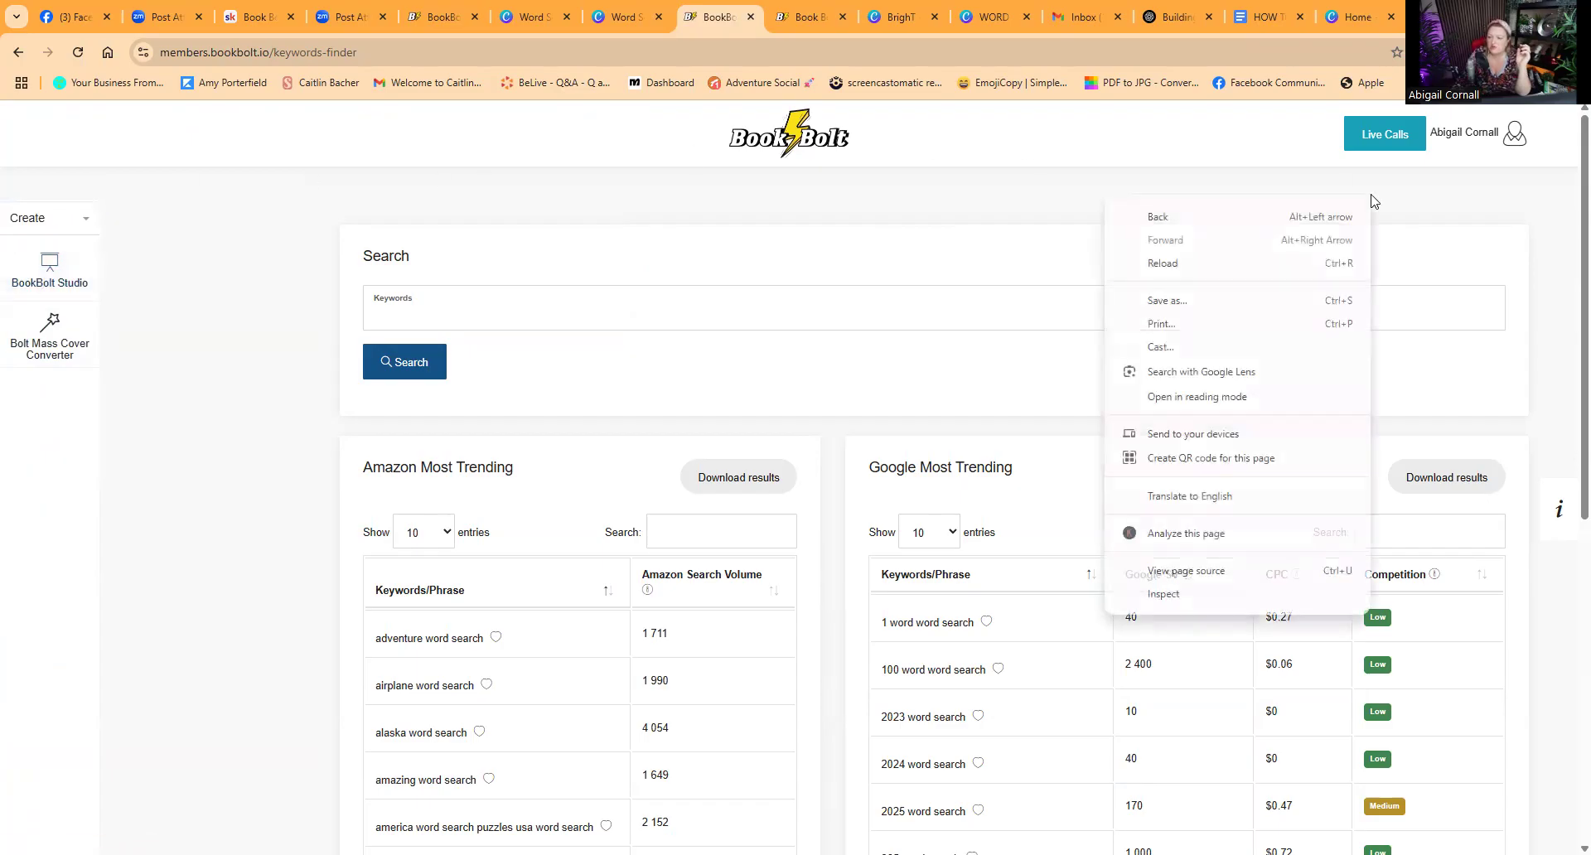
left_click(1516, 137)
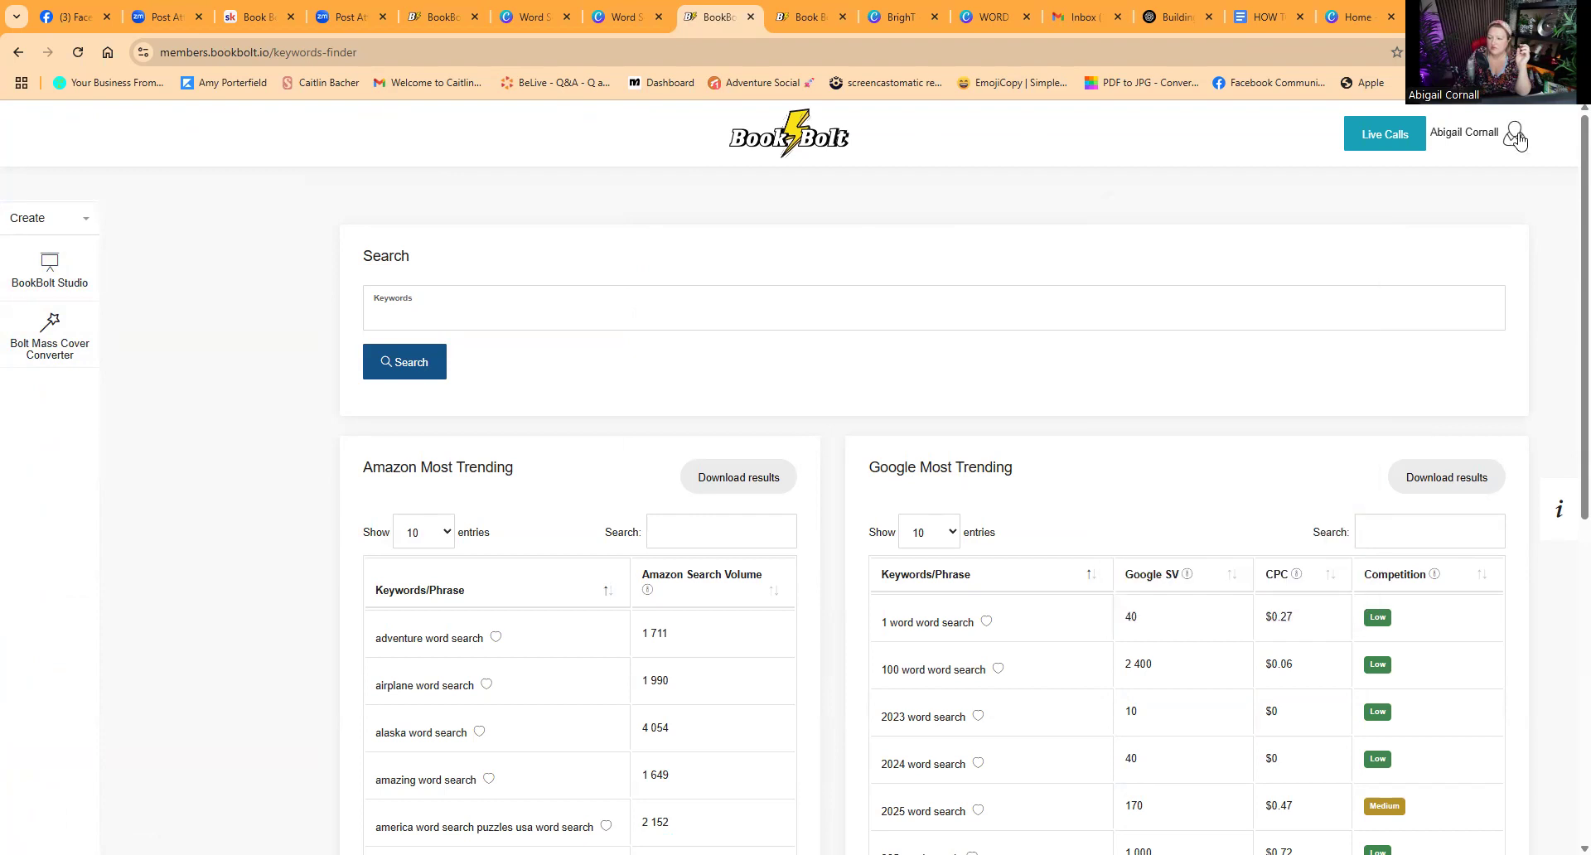
left_click(1515, 137)
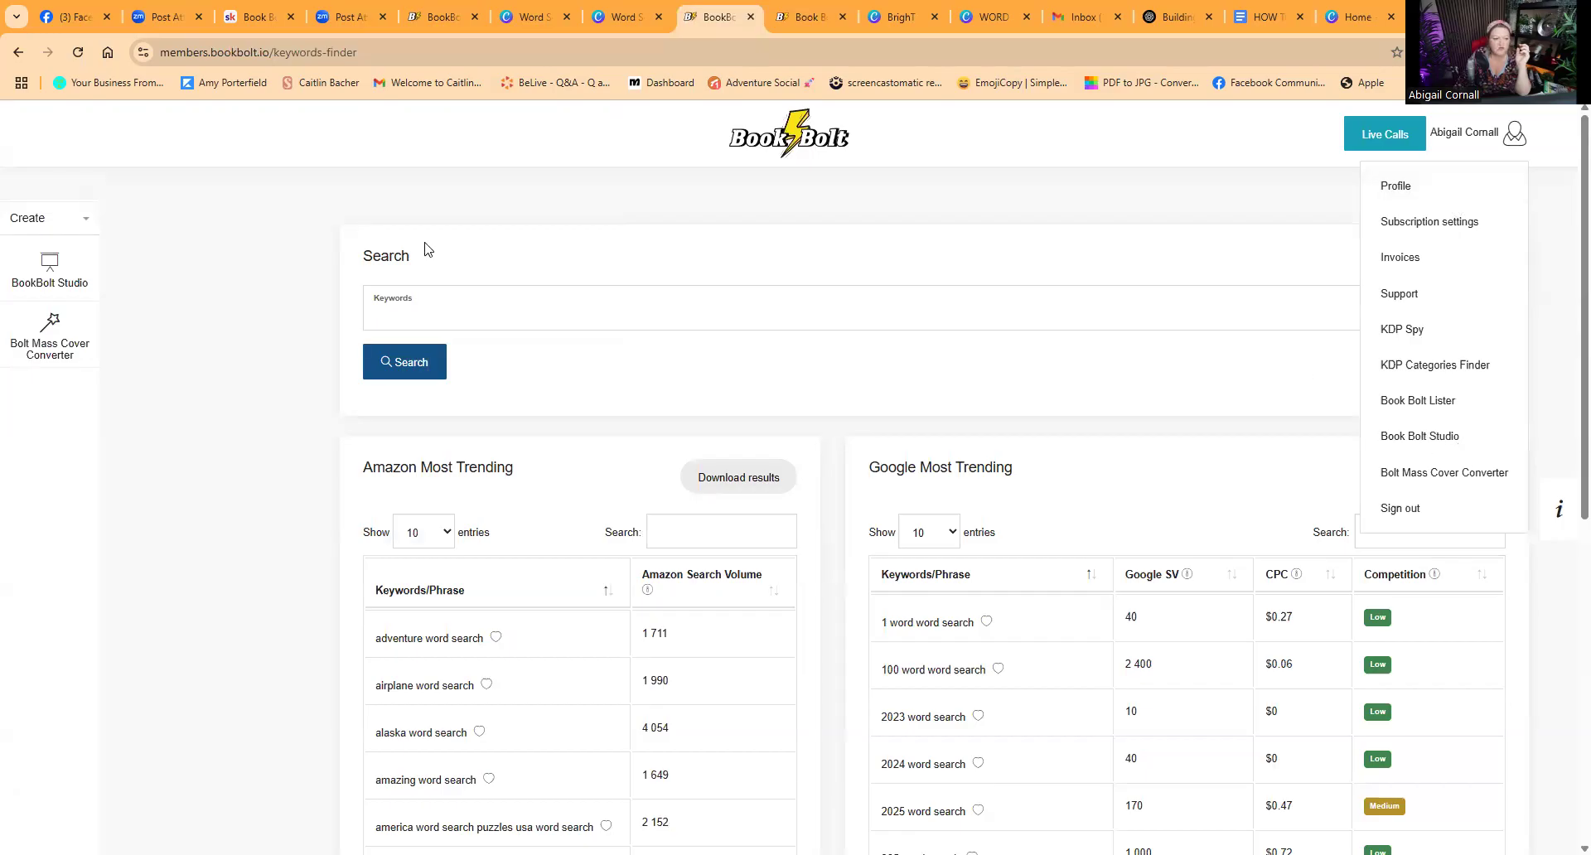
left_click(52, 264)
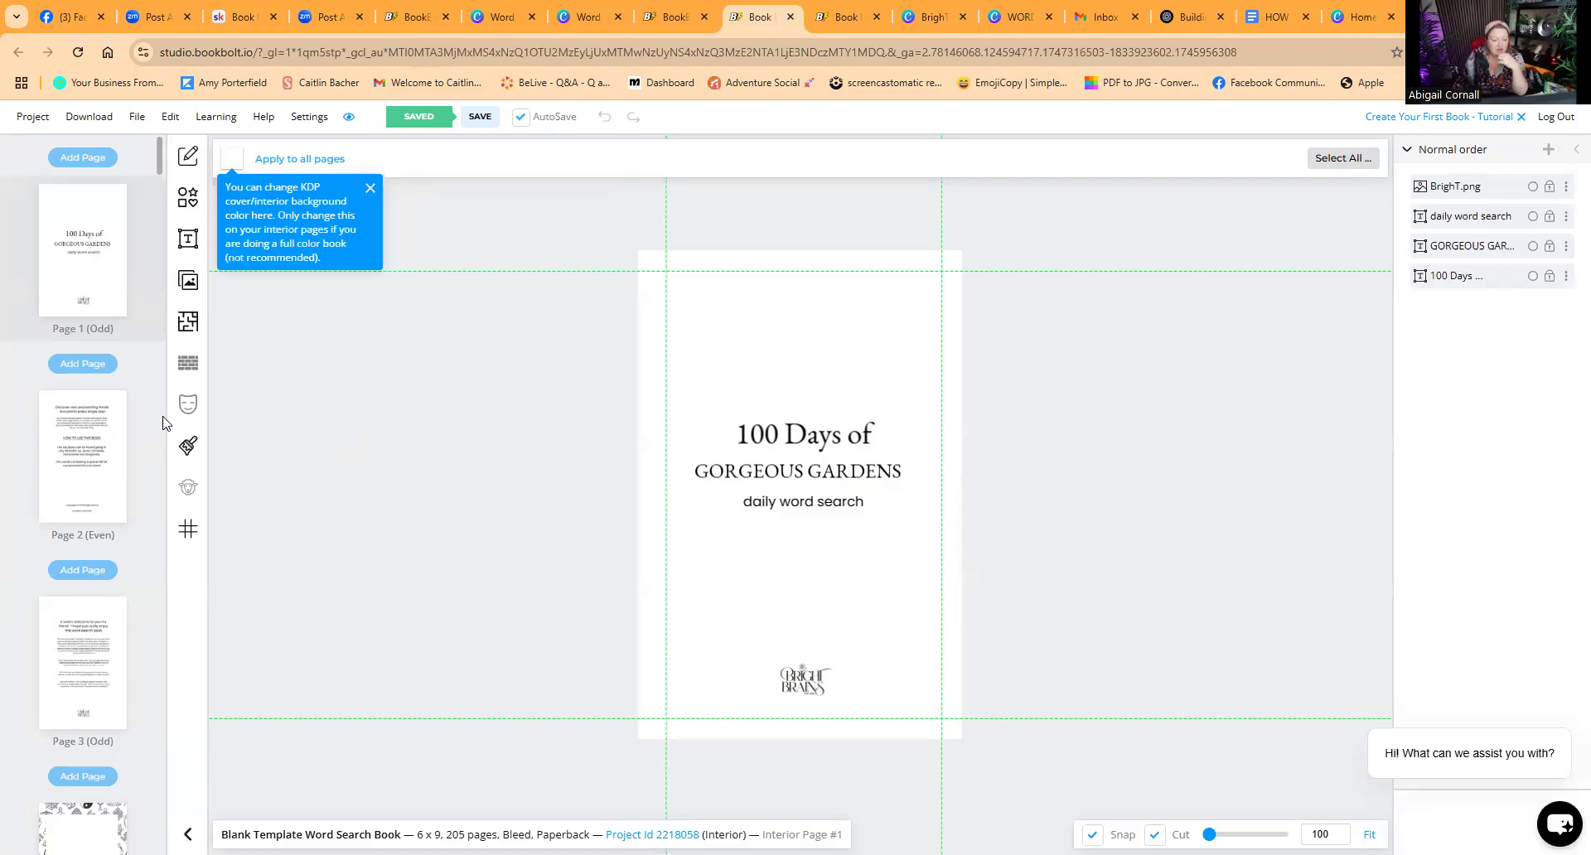
Step: Scroll through the word search project's interior pages and open pages 6 and 9
scroll(121, 447, "down", 2)
scroll(121, 448, "down", 7)
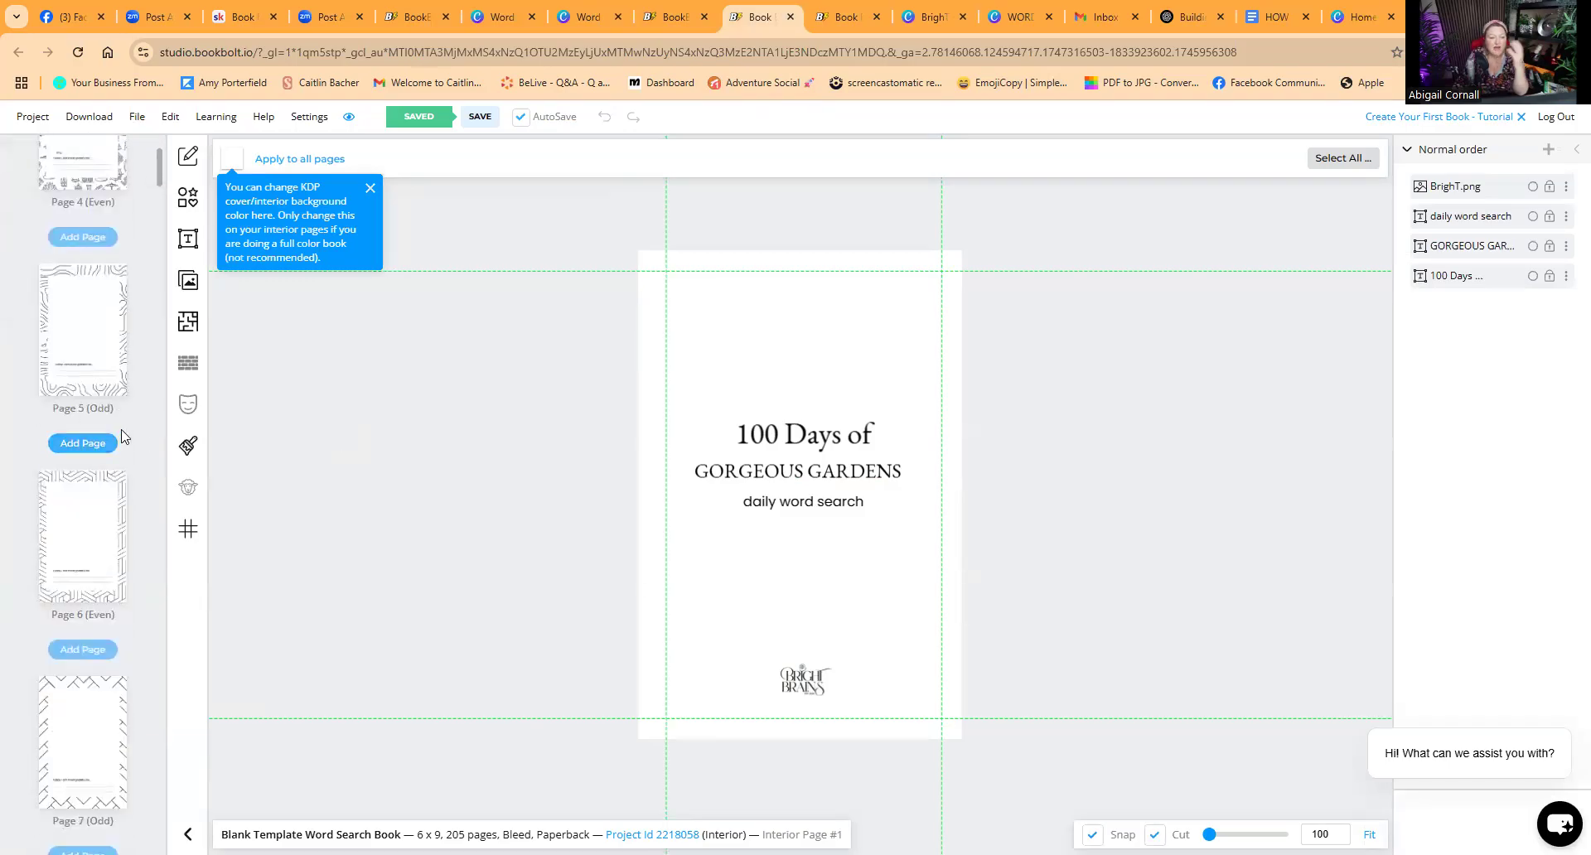
scroll(126, 428, "down", 1)
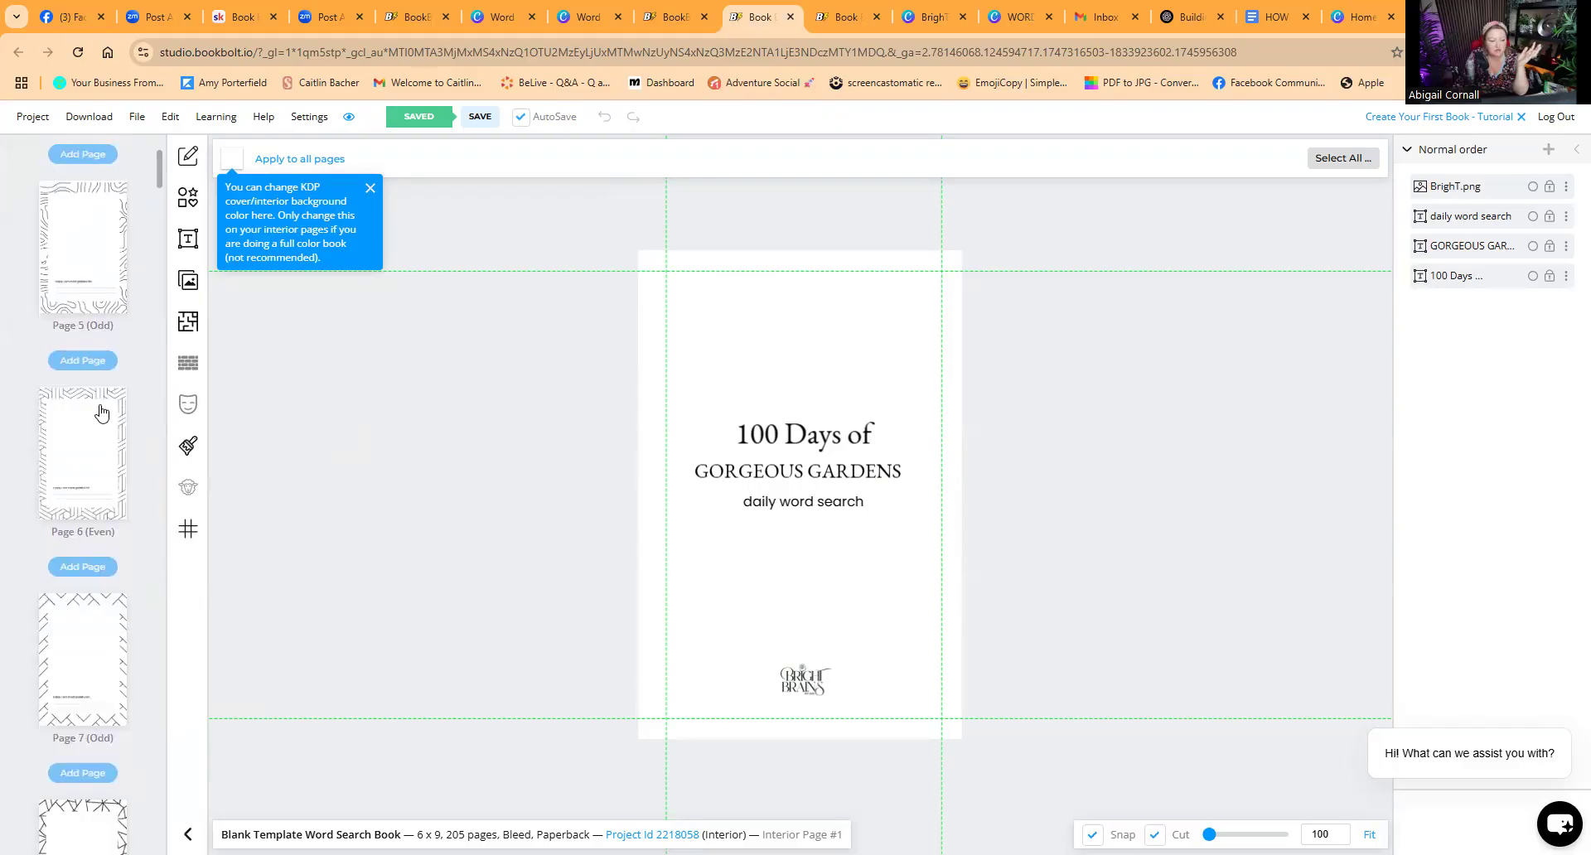
left_click(101, 413)
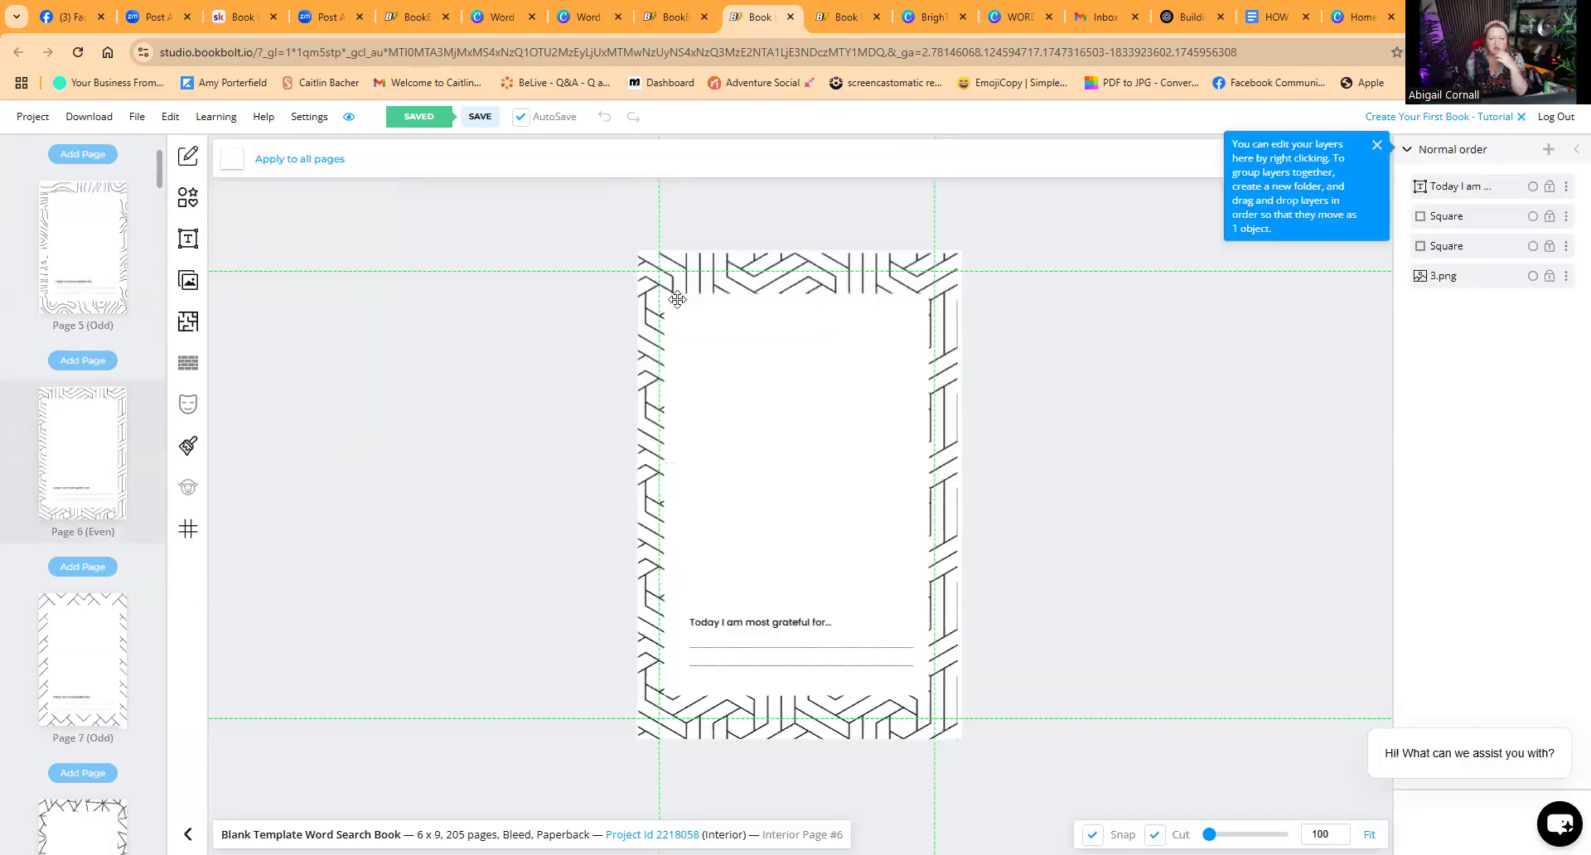
left_click(710, 275)
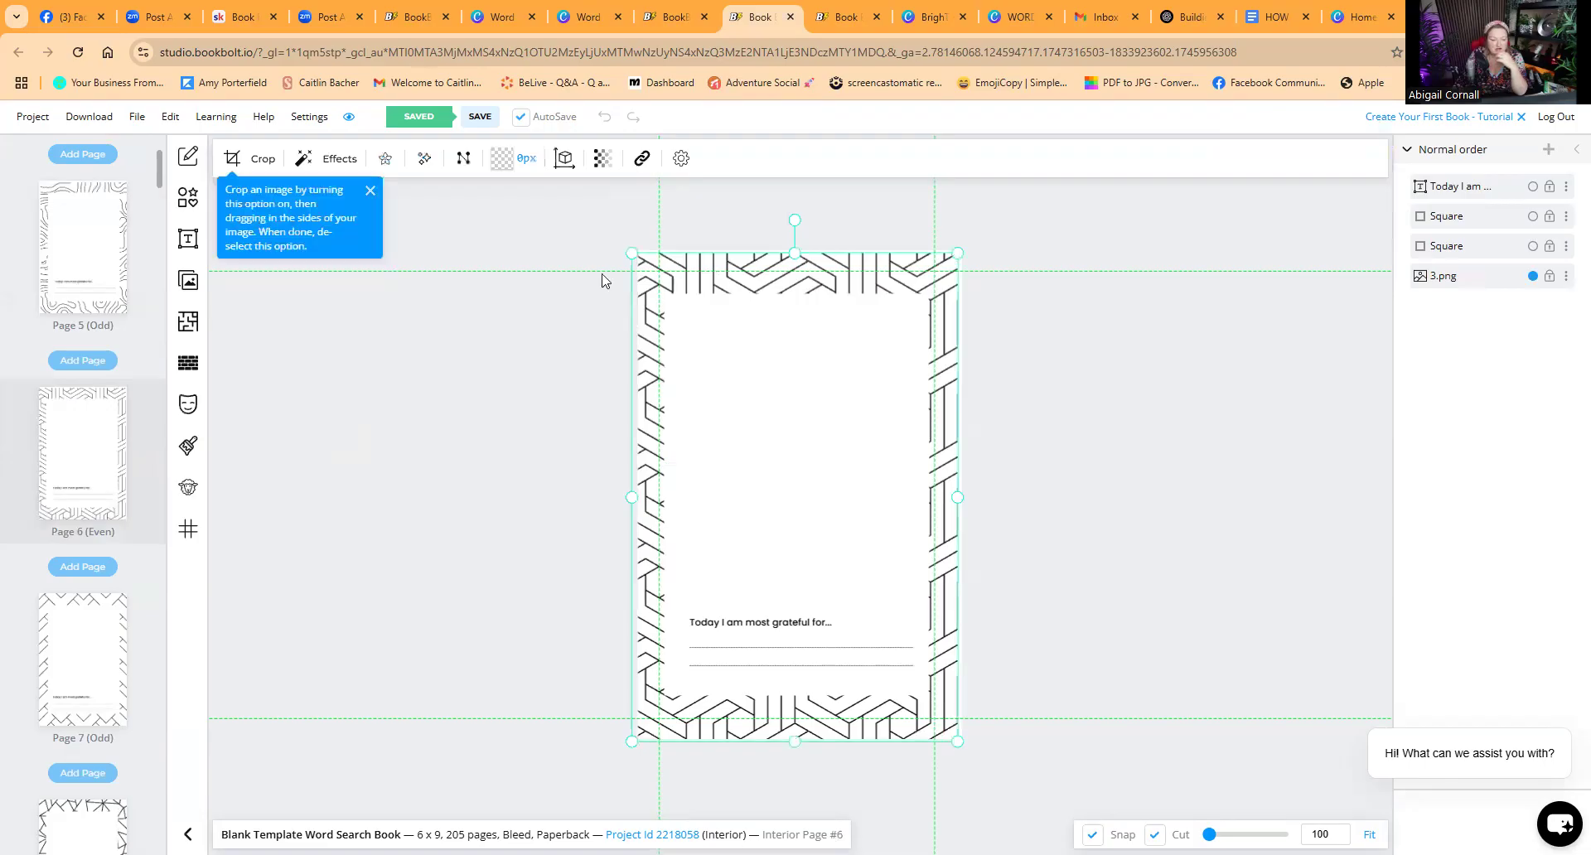
scroll(116, 621, "down", 4)
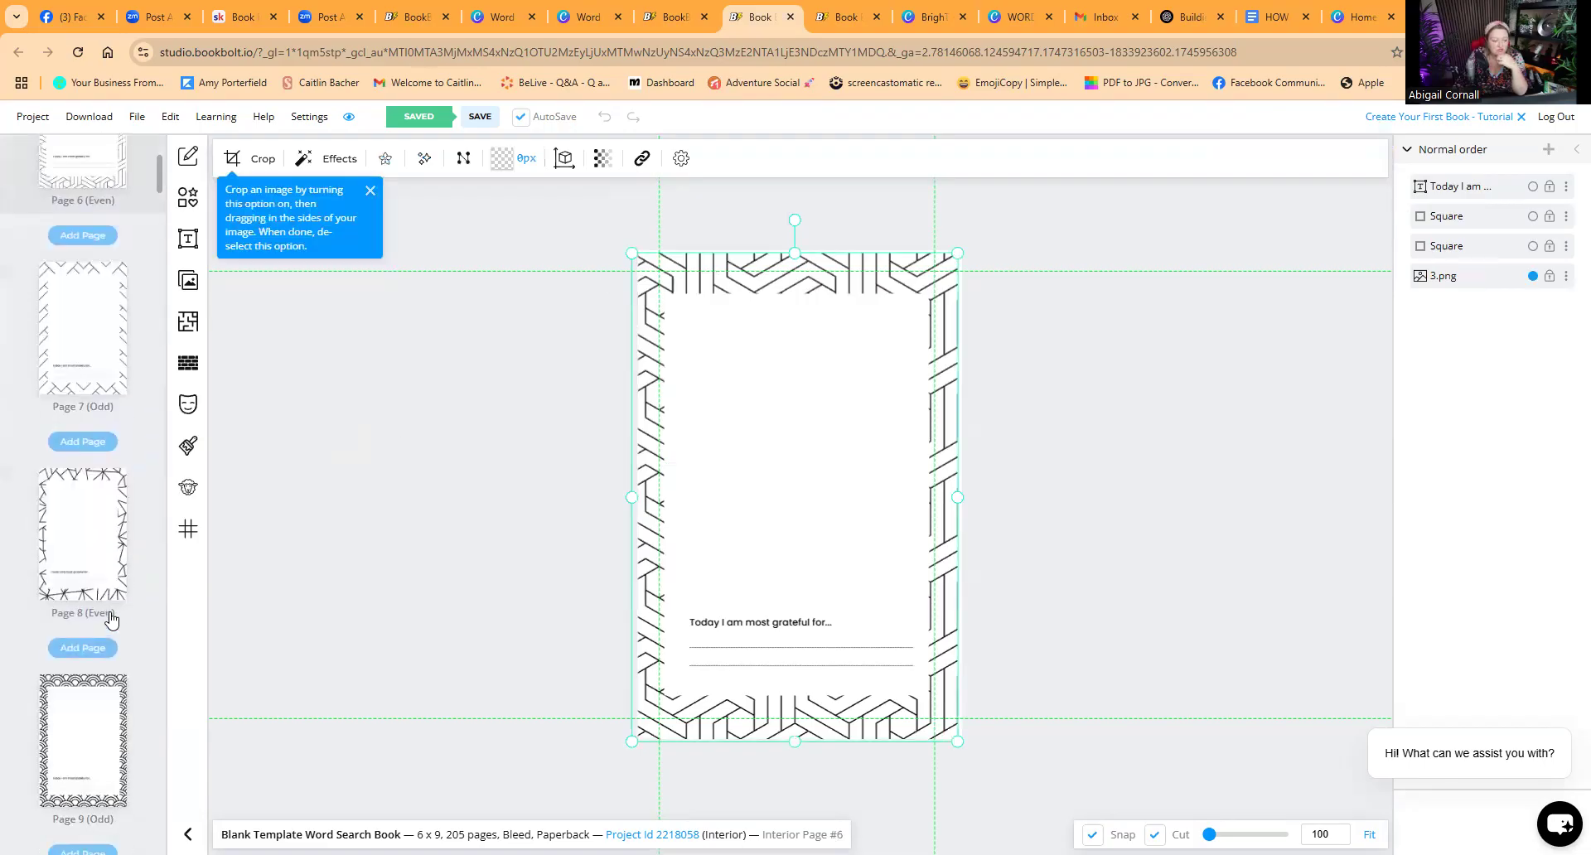
left_click(100, 697)
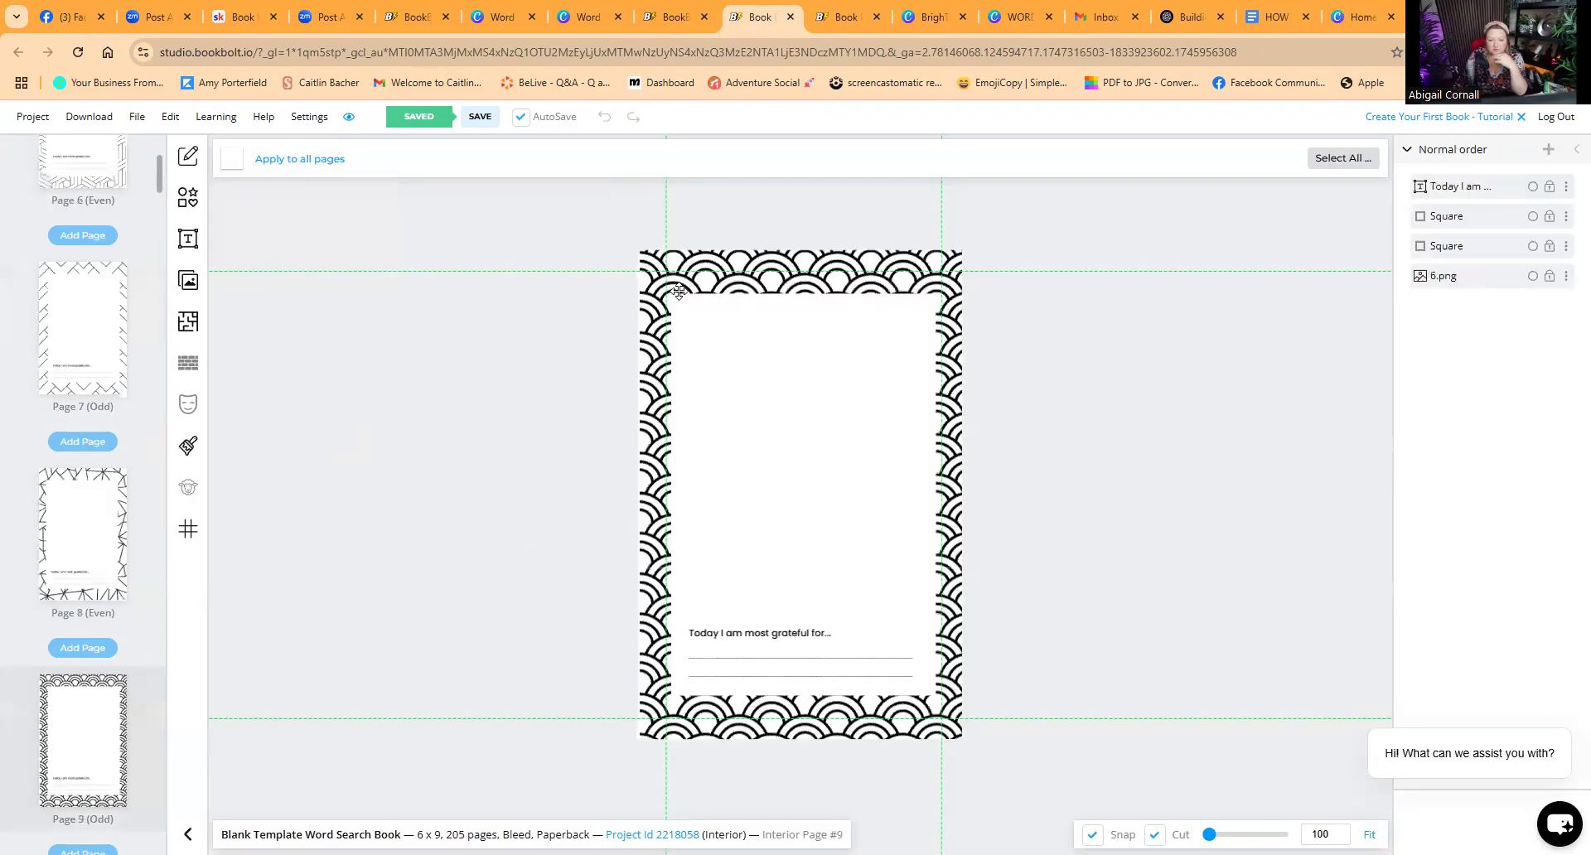
Step: Inspect the layers on page 9 by selecting the border image and the white squares
left_click(684, 280)
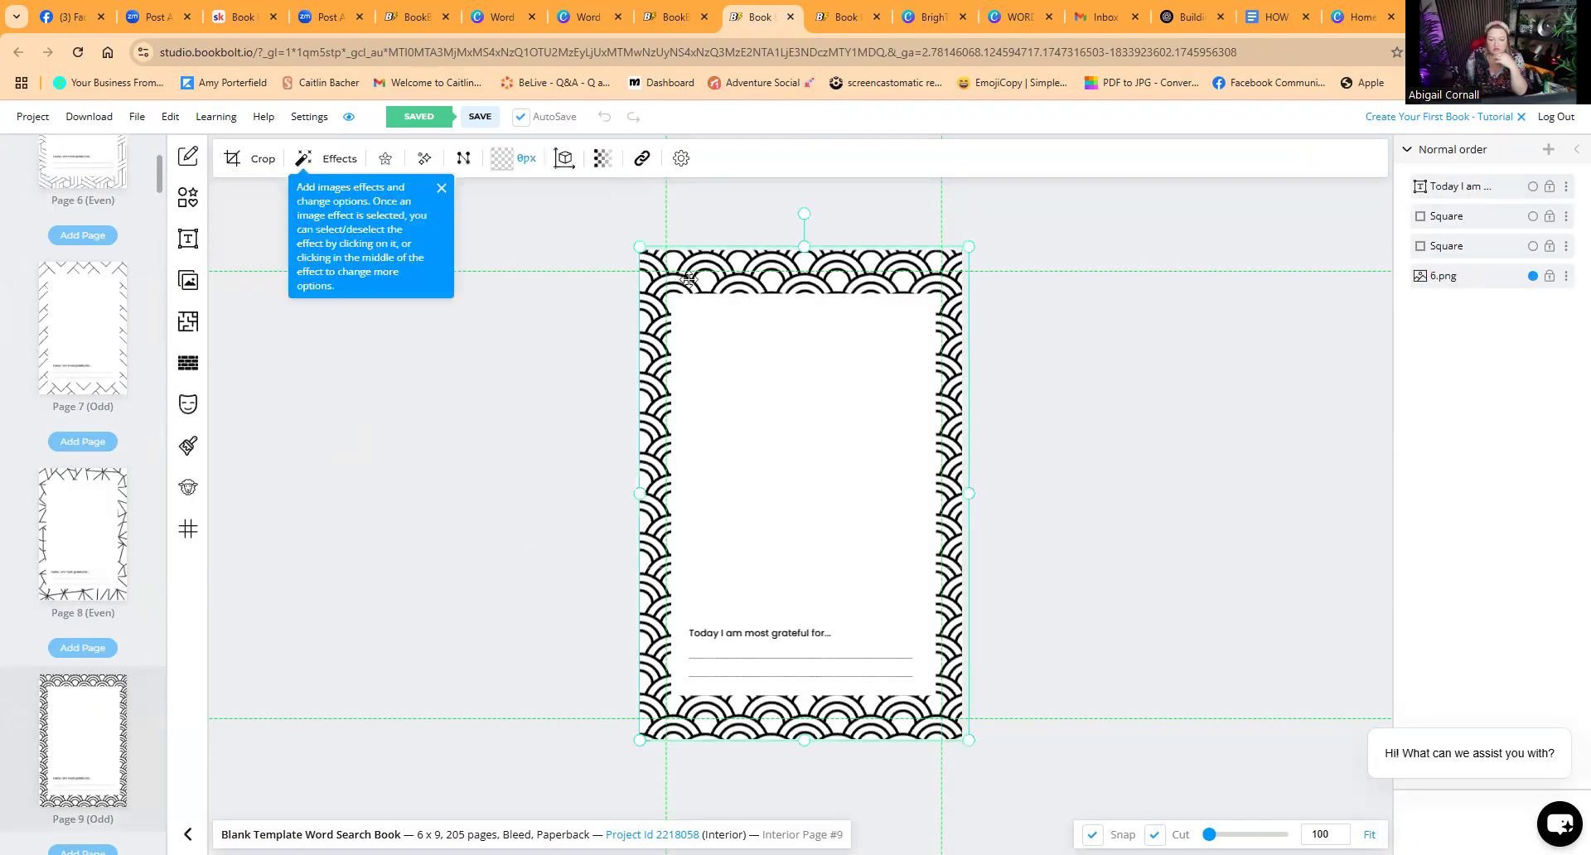
left_click(730, 330)
left_click(729, 594)
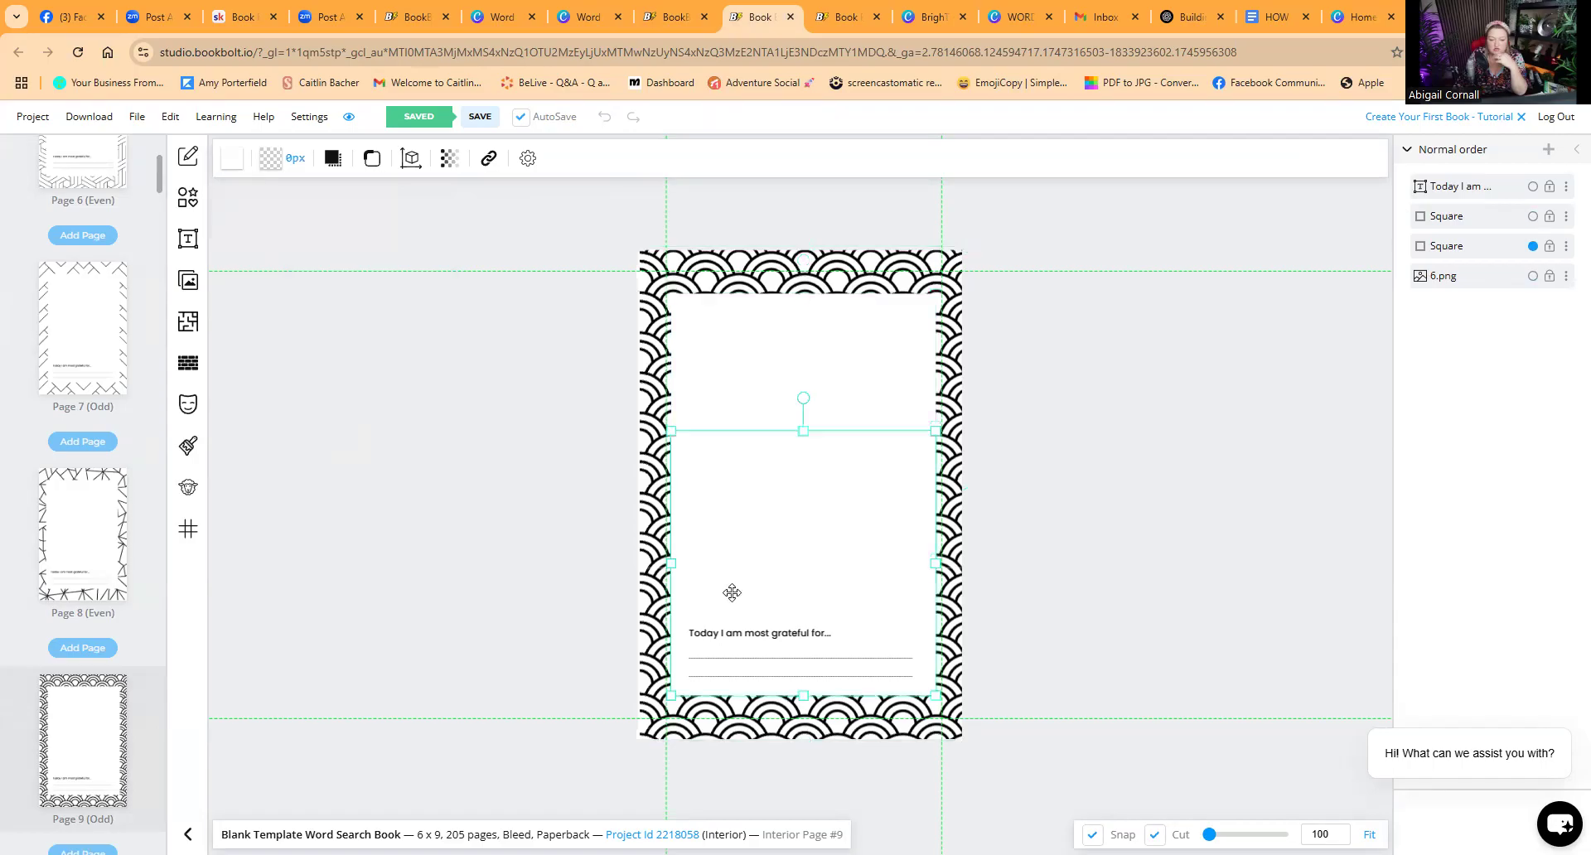
left_click(739, 401)
left_click(729, 587)
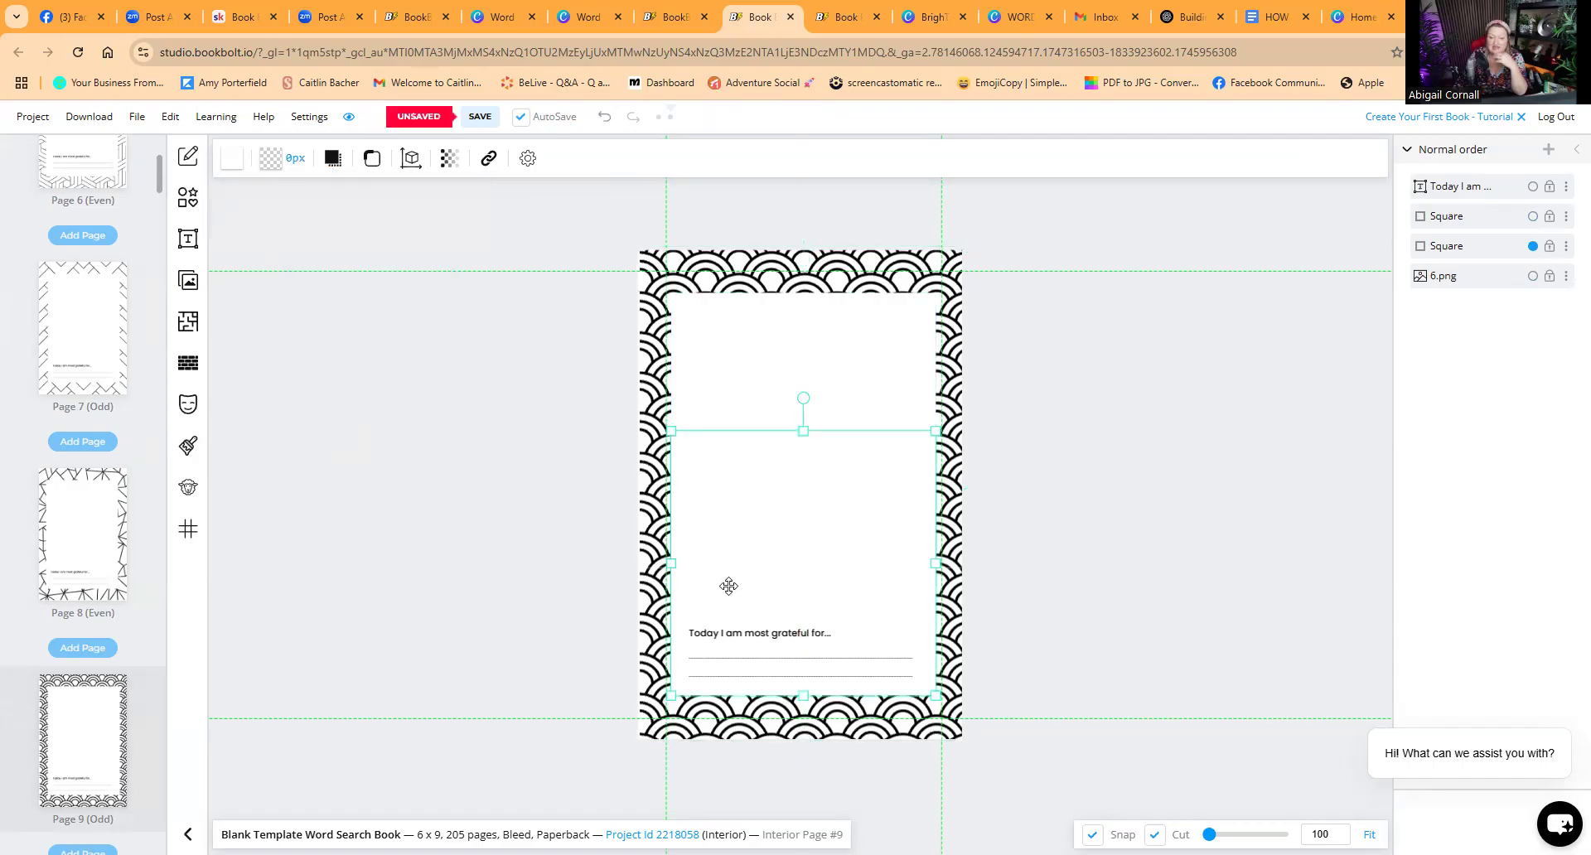
left_click(649, 269)
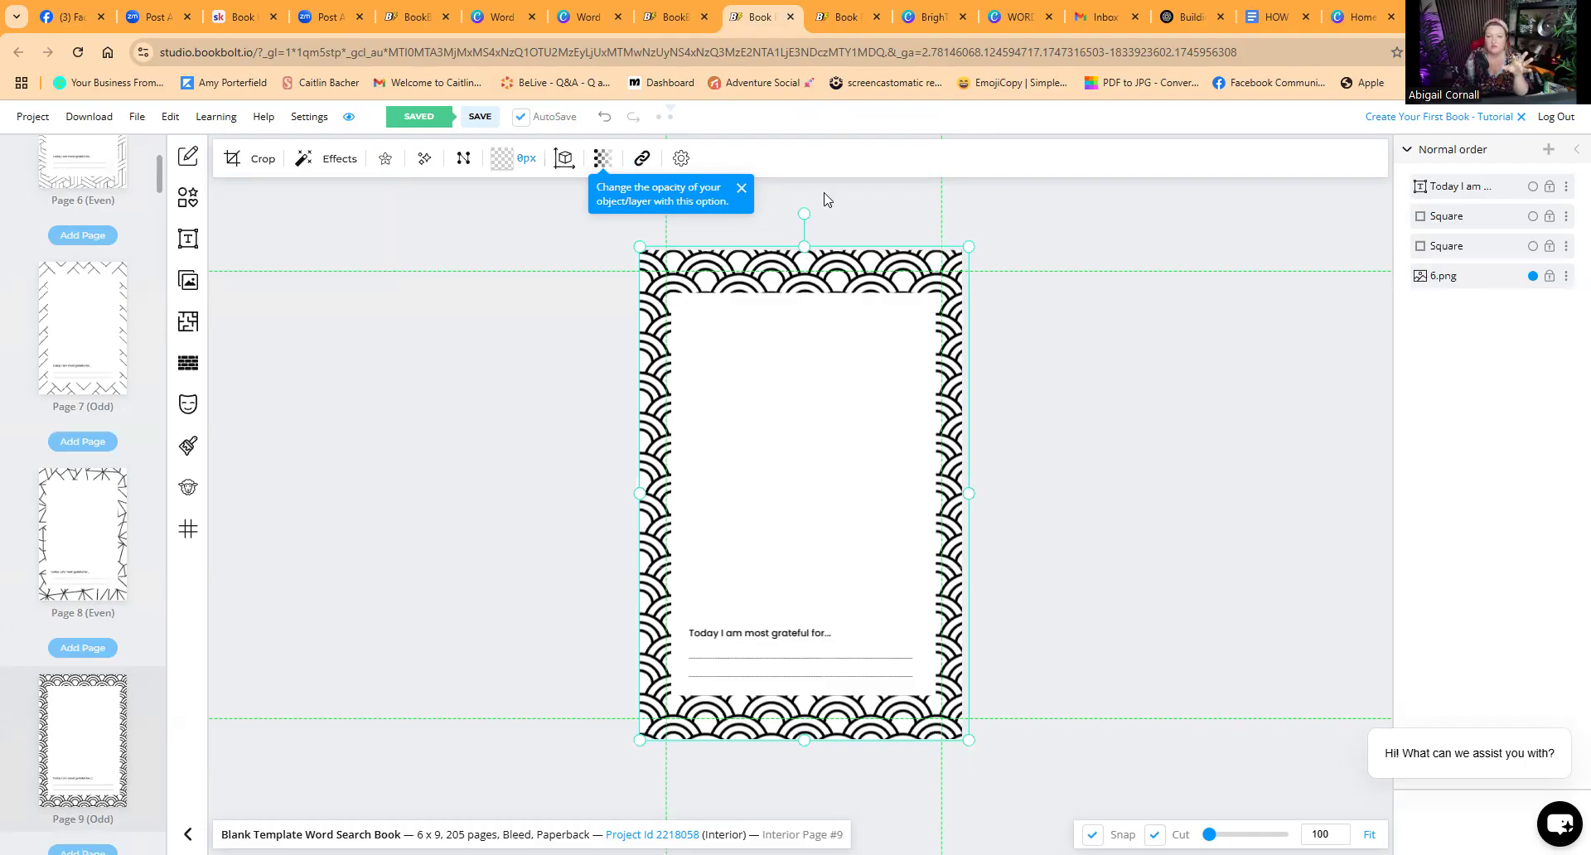
Step: Switch to the Canva word search cover design and then to the BrighT logo design
left_click(1009, 18)
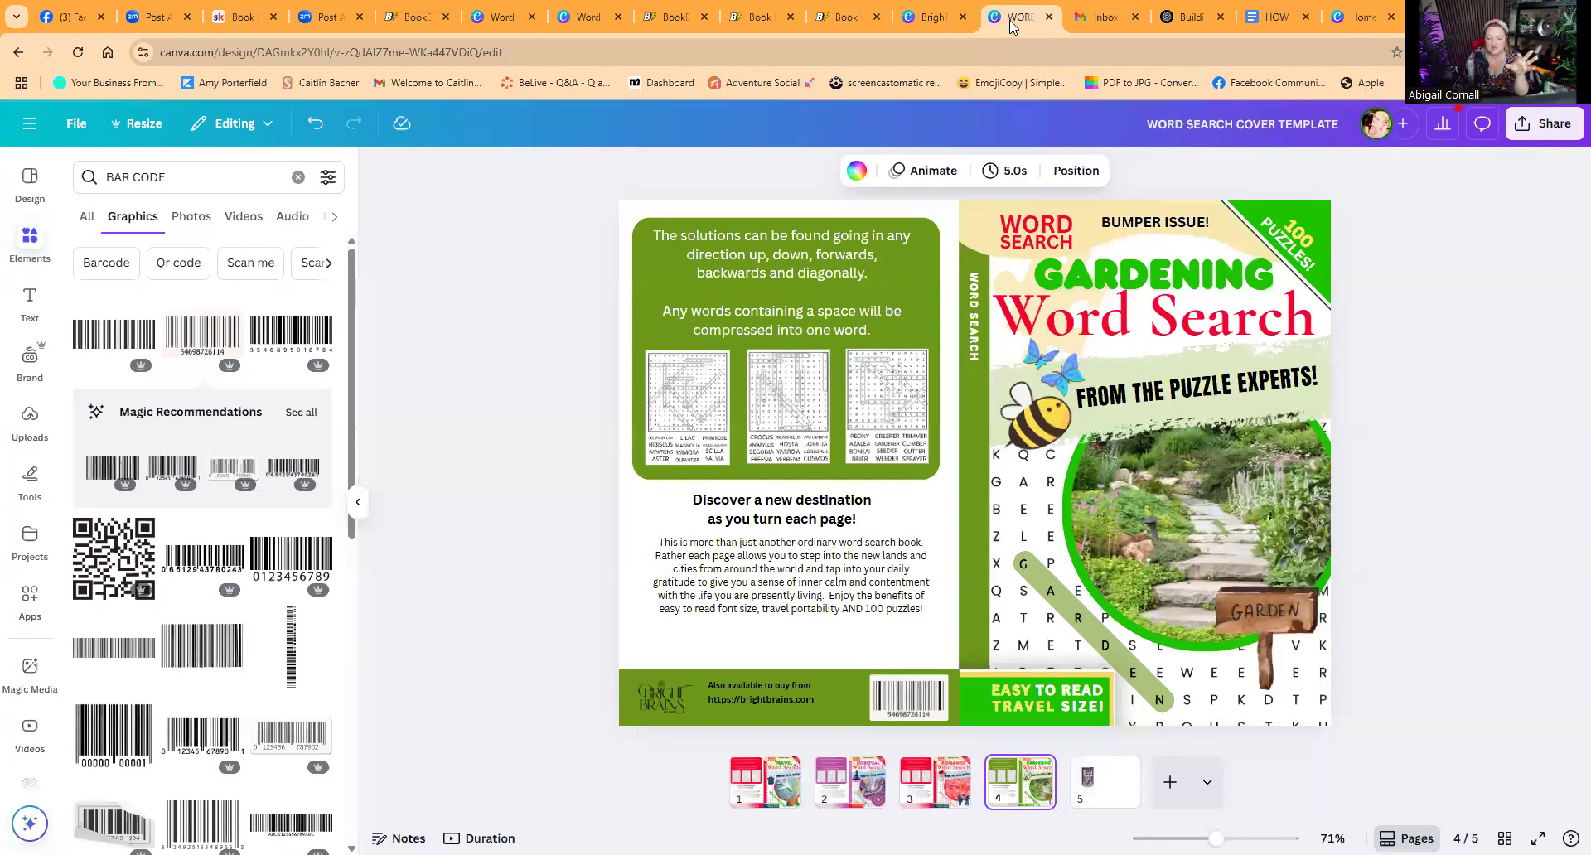
left_click(946, 18)
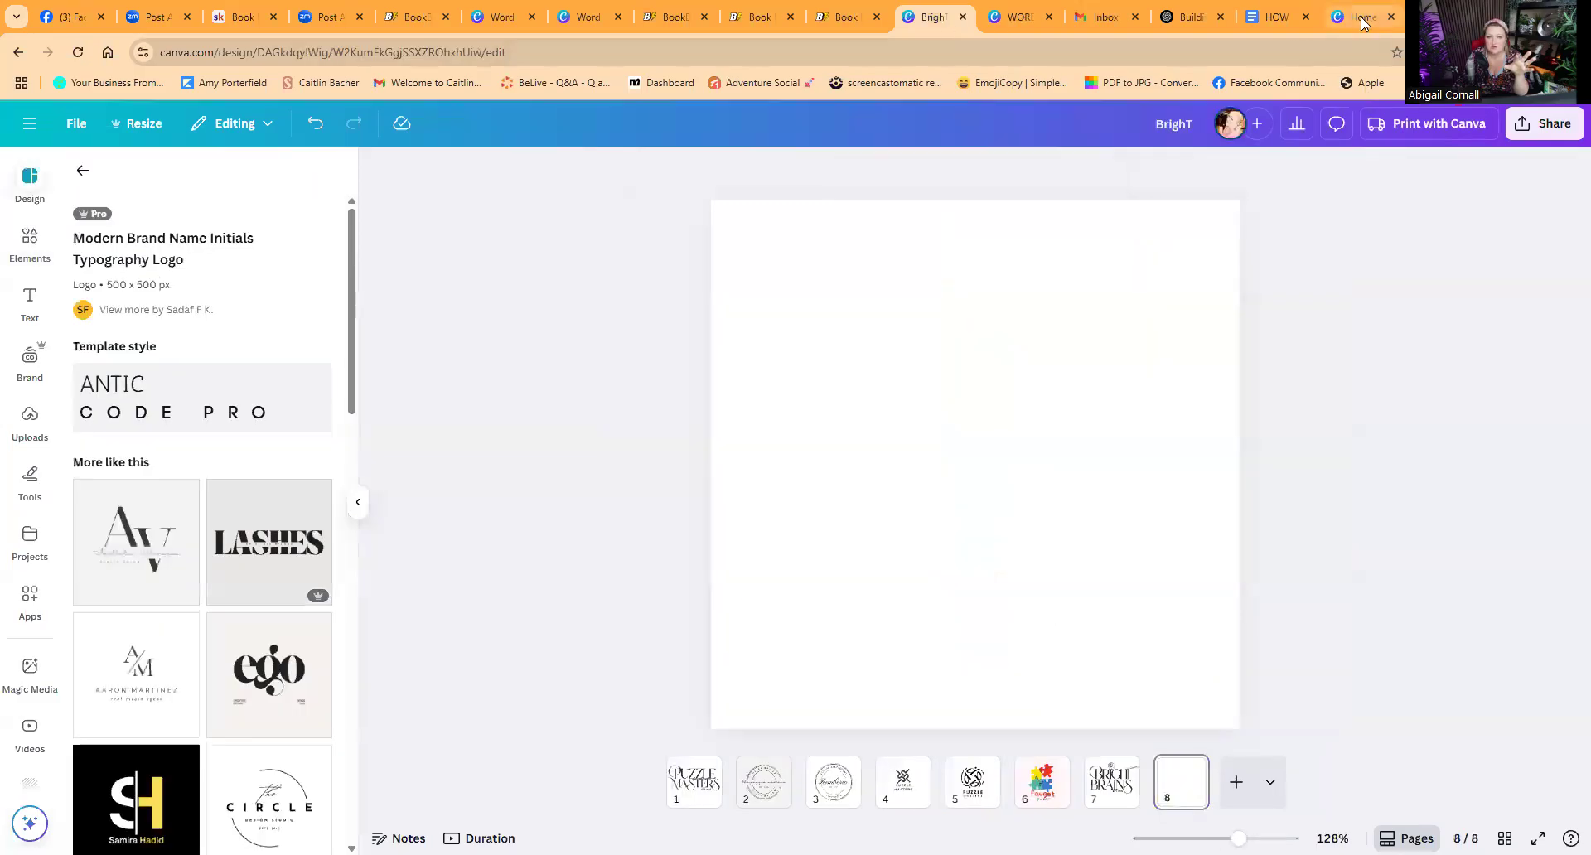
Step: Switch to the Word Search Book design and add a new blank page after page 5
left_click(600, 20)
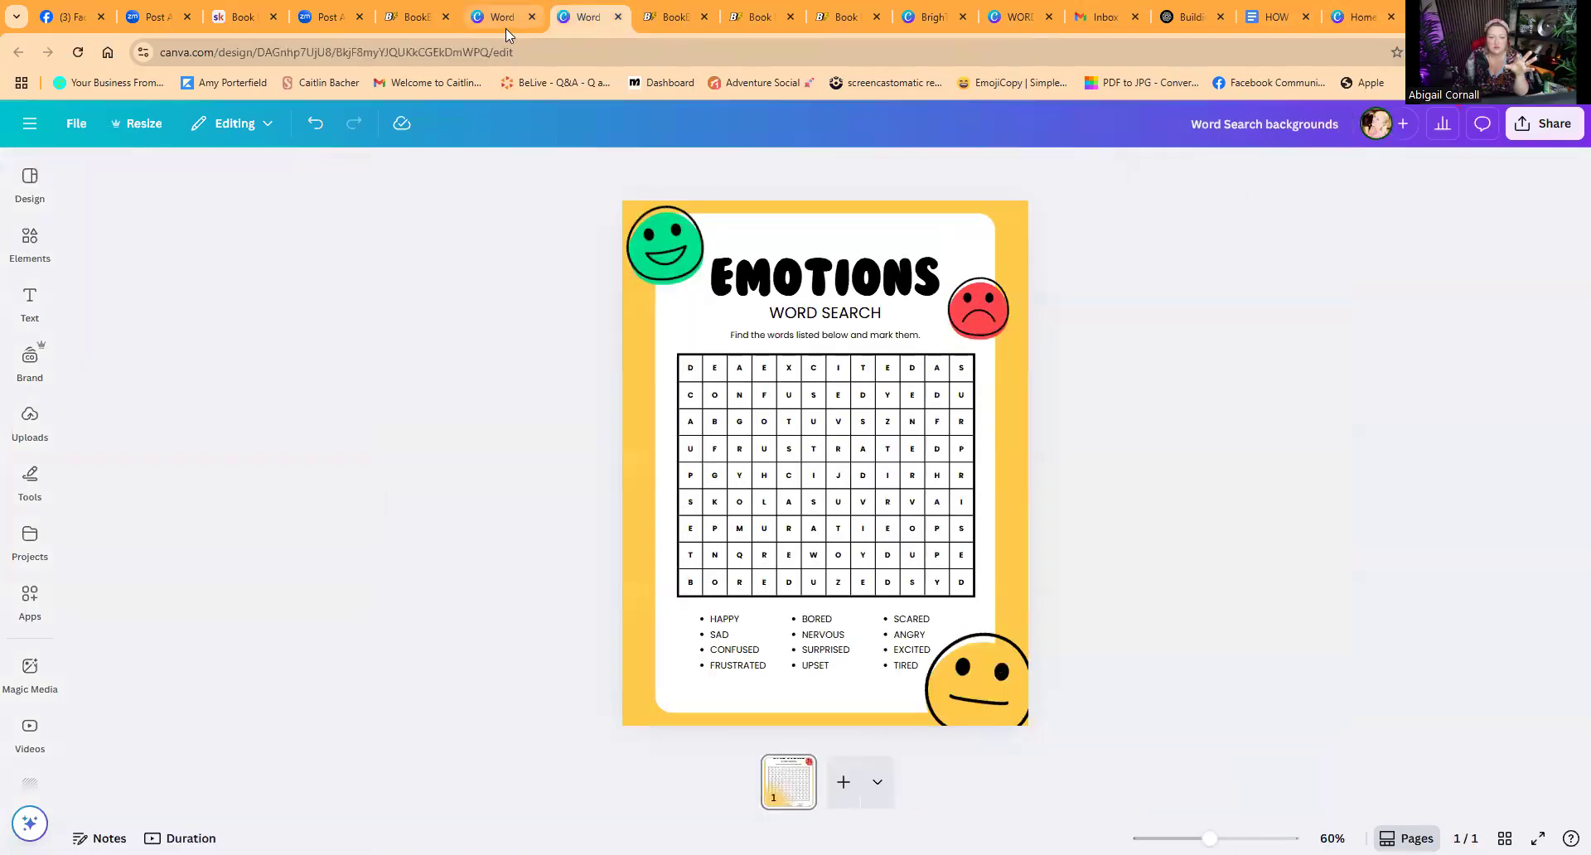
left_click(506, 25)
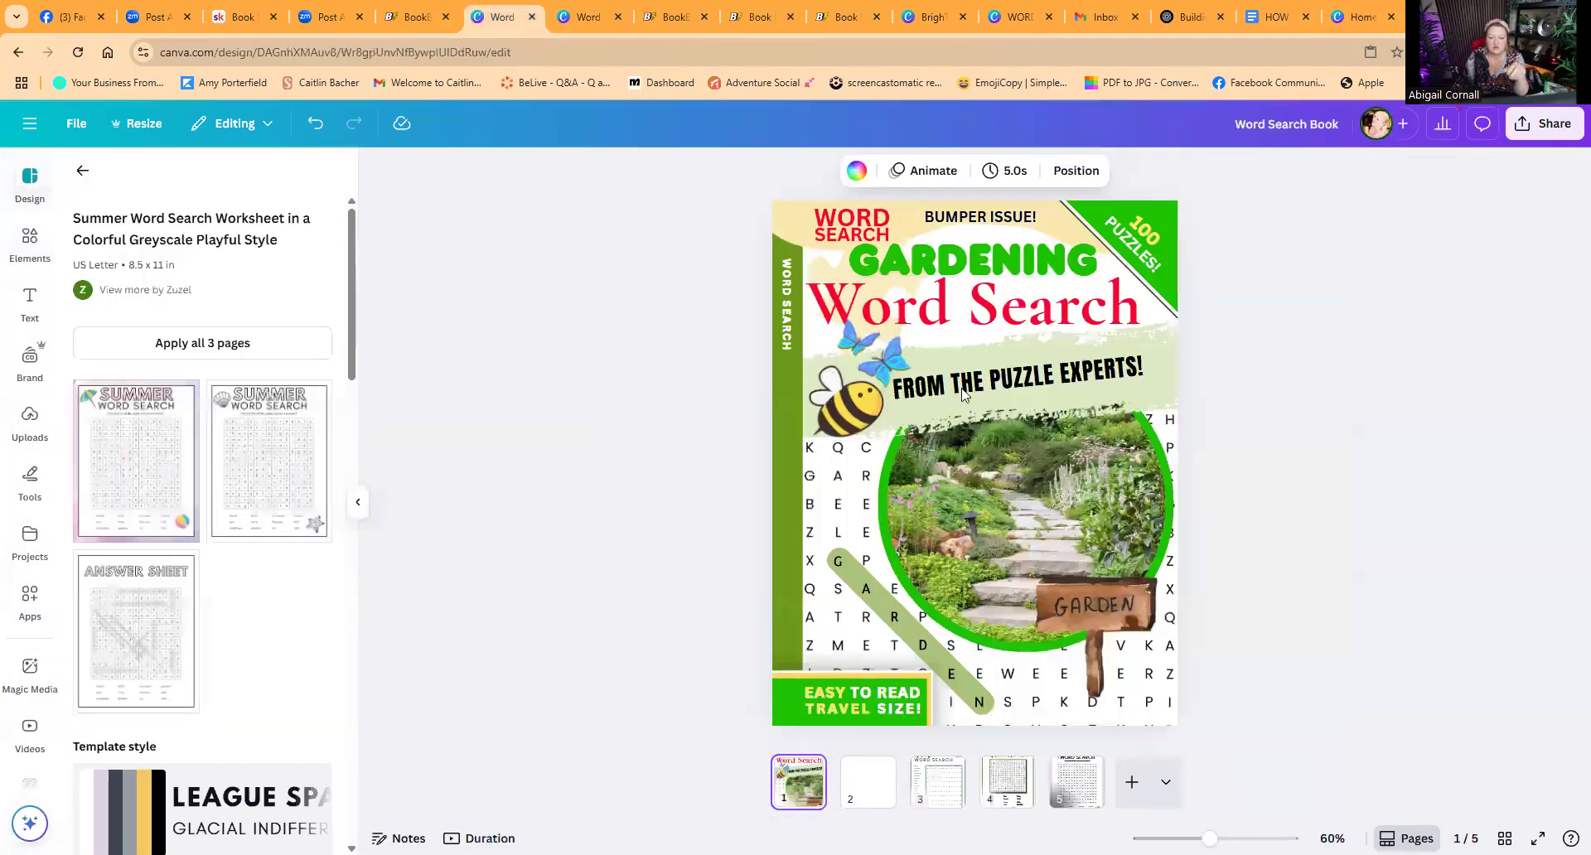
left_click(1132, 781)
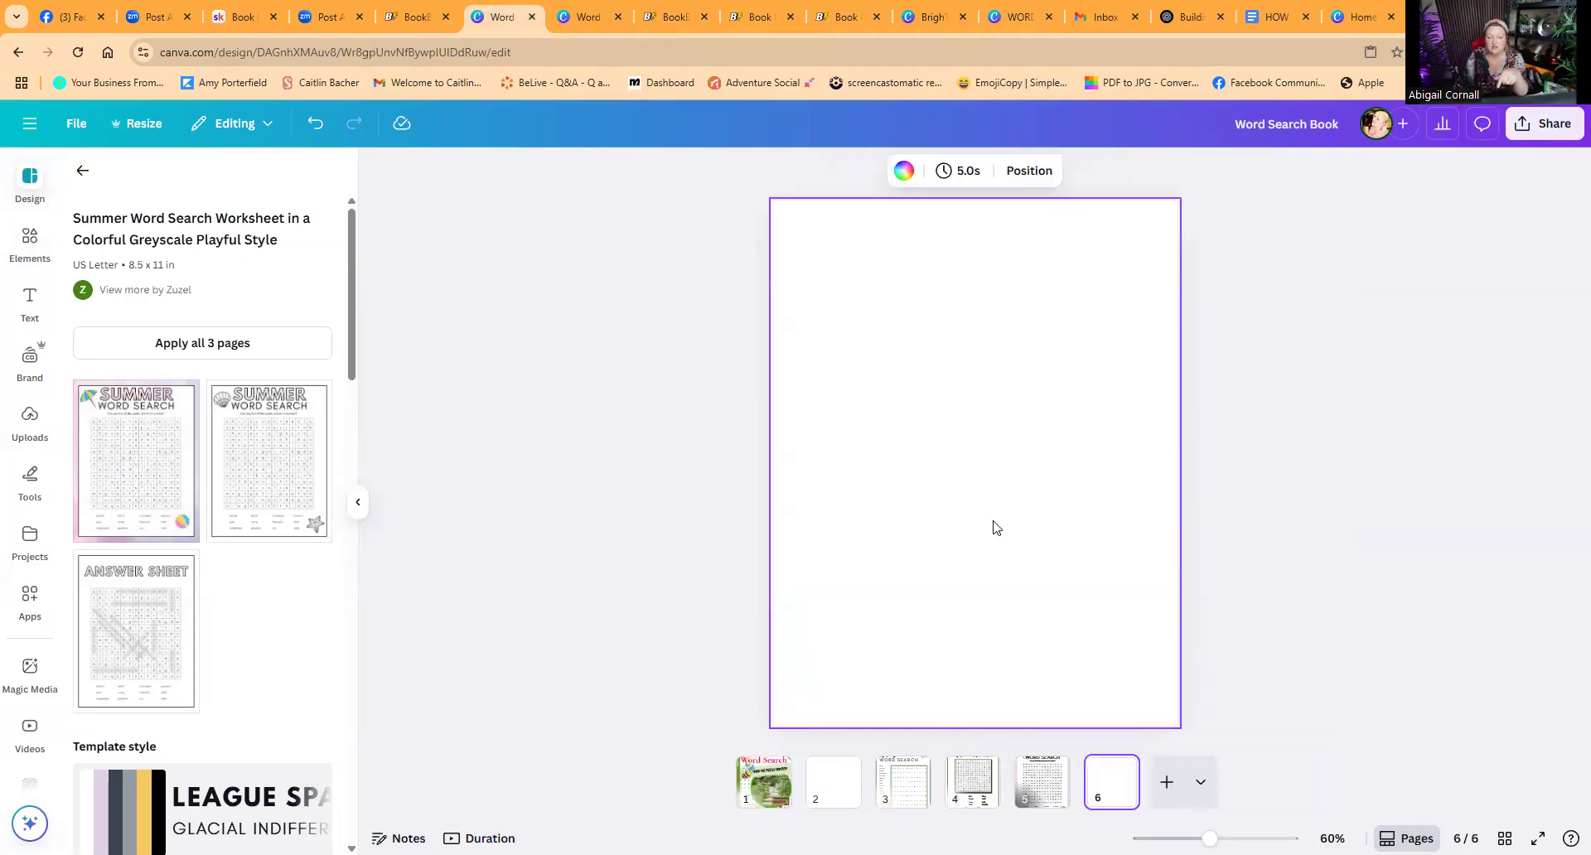
Step: Search elements for "gardening pattern", add the leafy pattern graphic to page 6 and enlarge it to cover the page
left_click(30, 242)
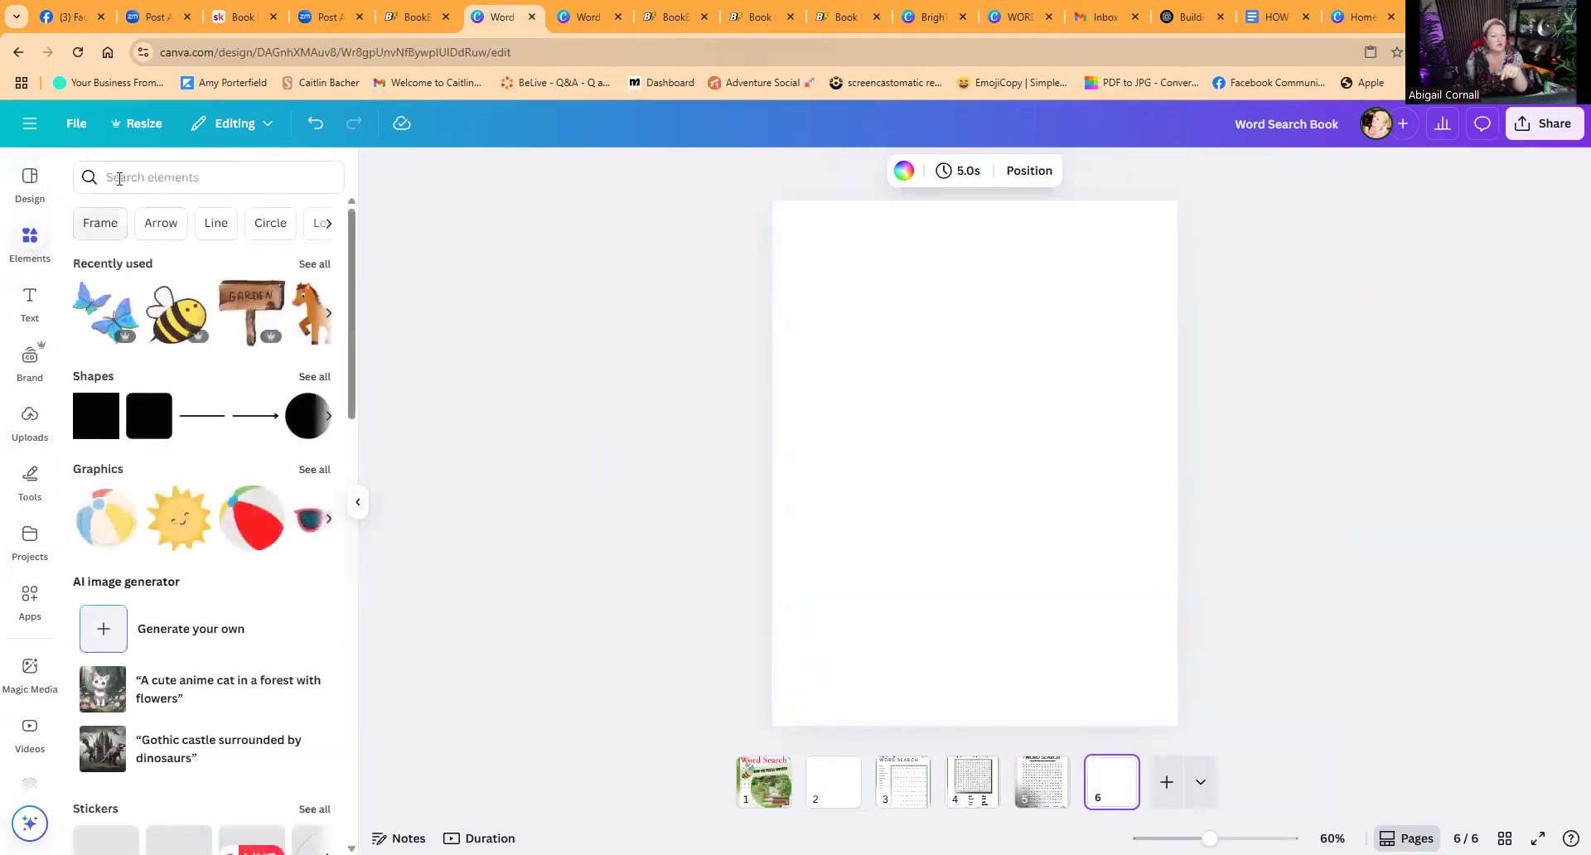
left_click(119, 179)
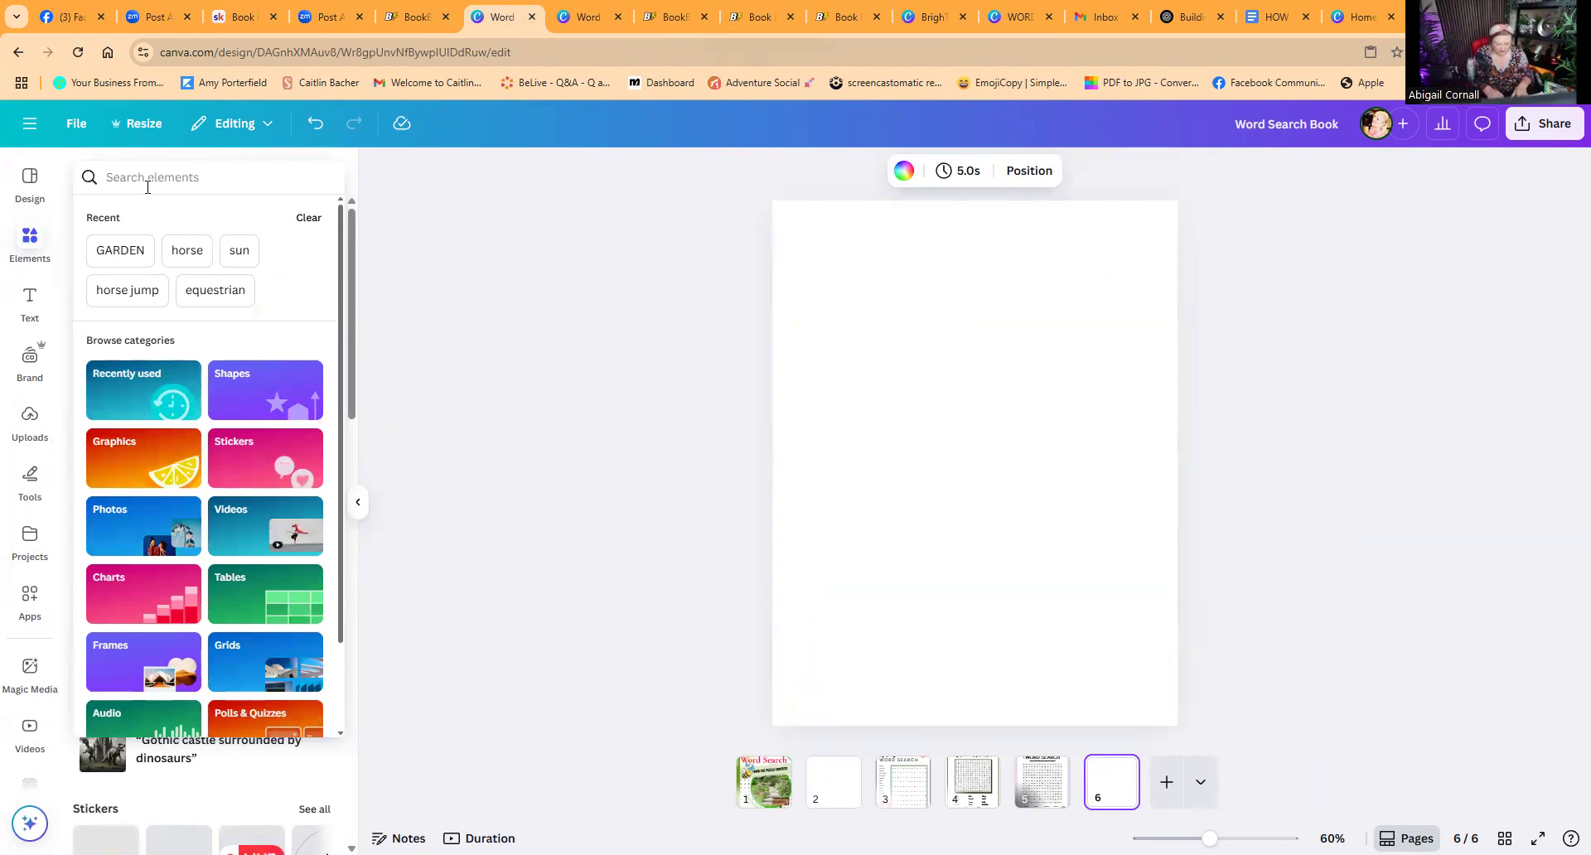
type("gardening")
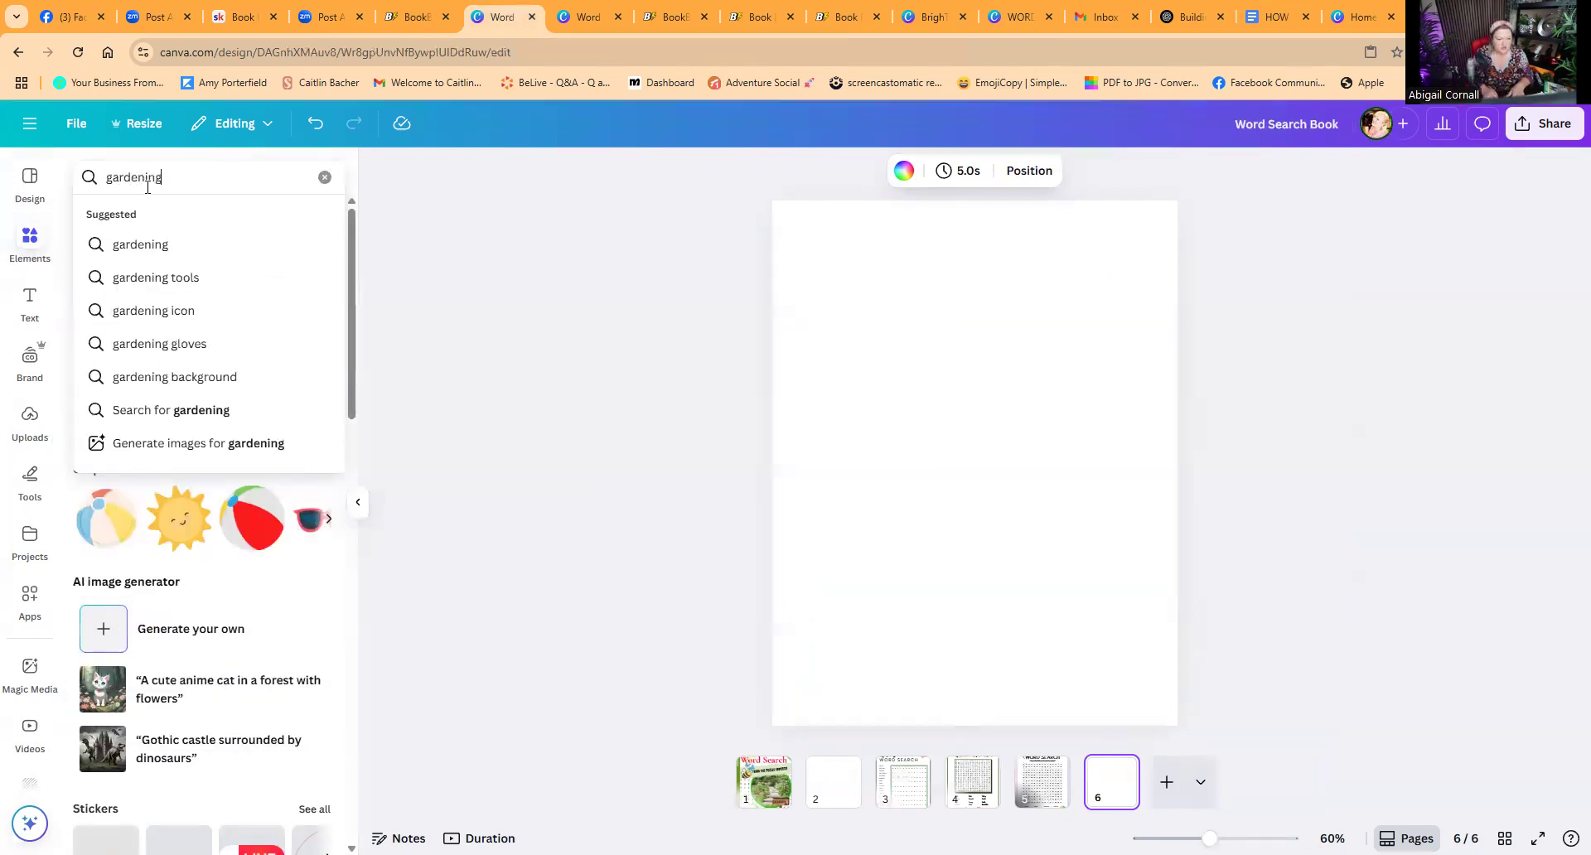
type(" pattern")
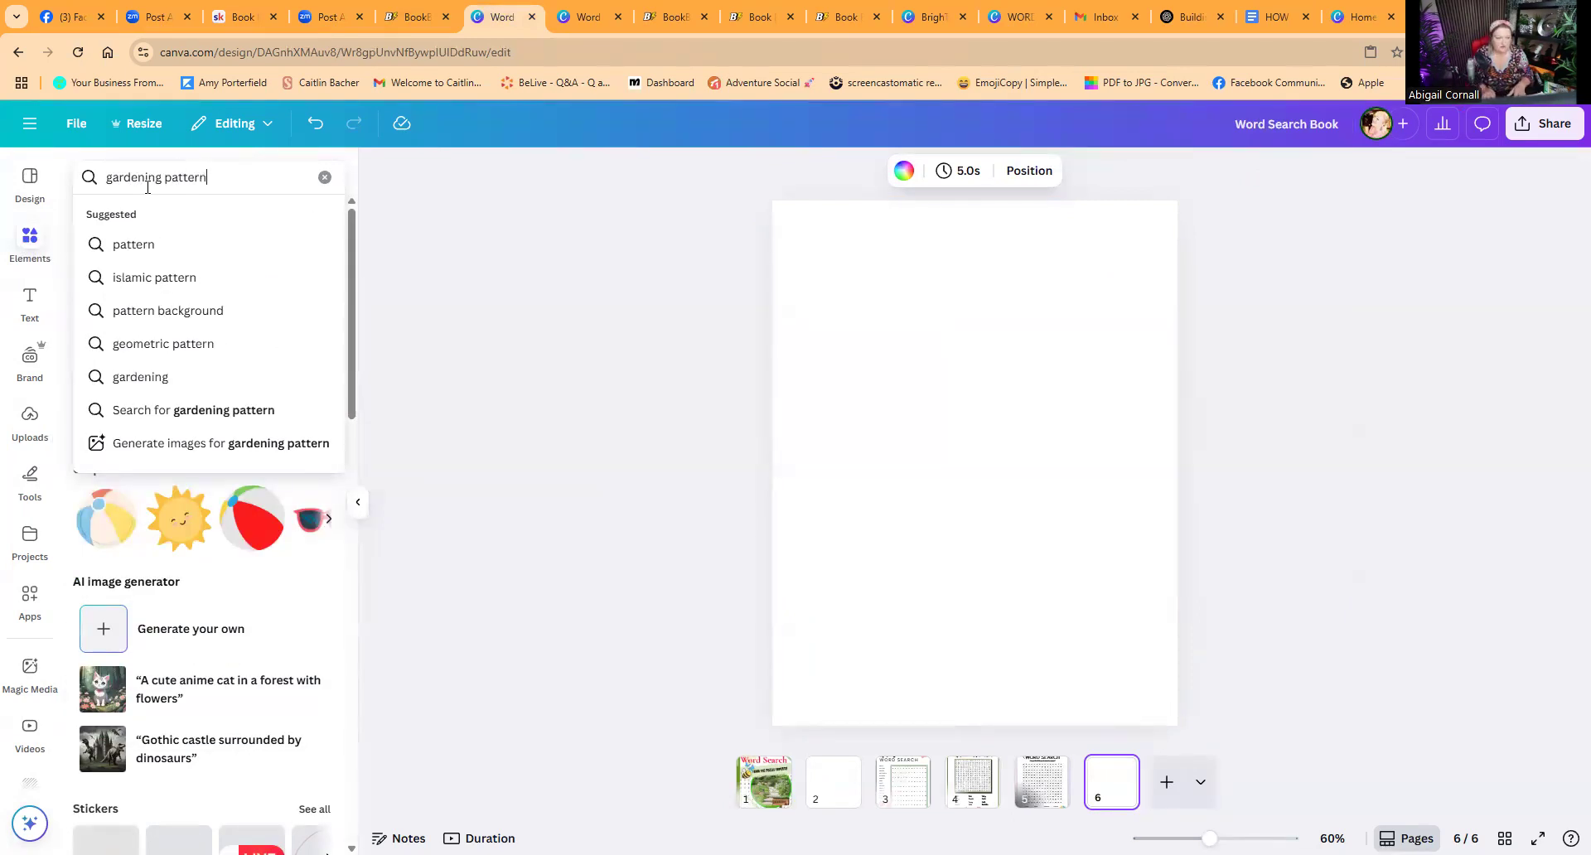
key("Return")
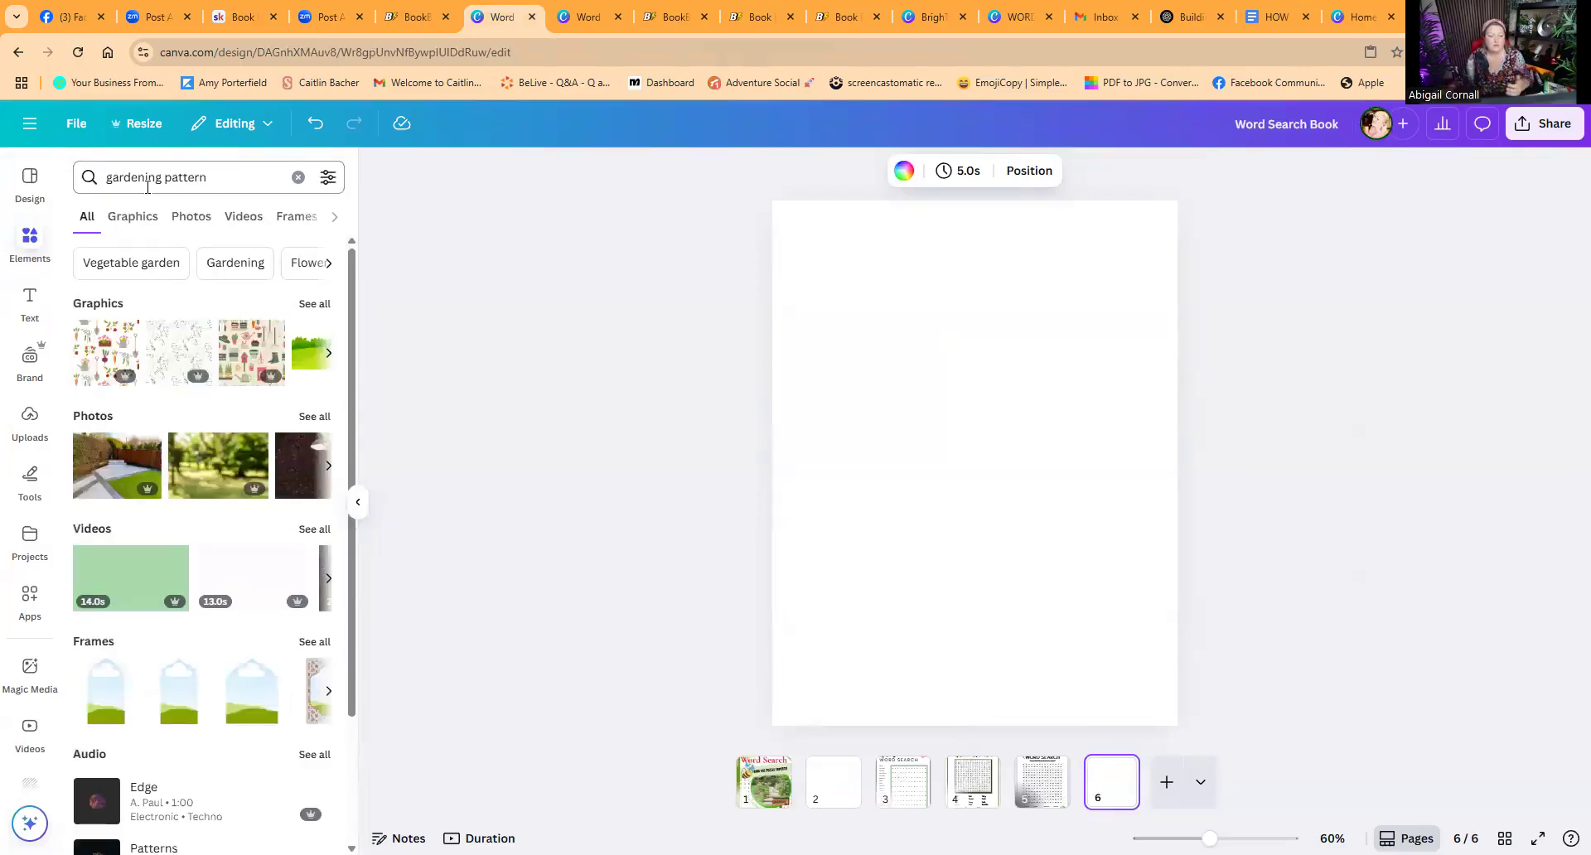
left_click(177, 358)
left_click_drag(913, 428, 877, 327)
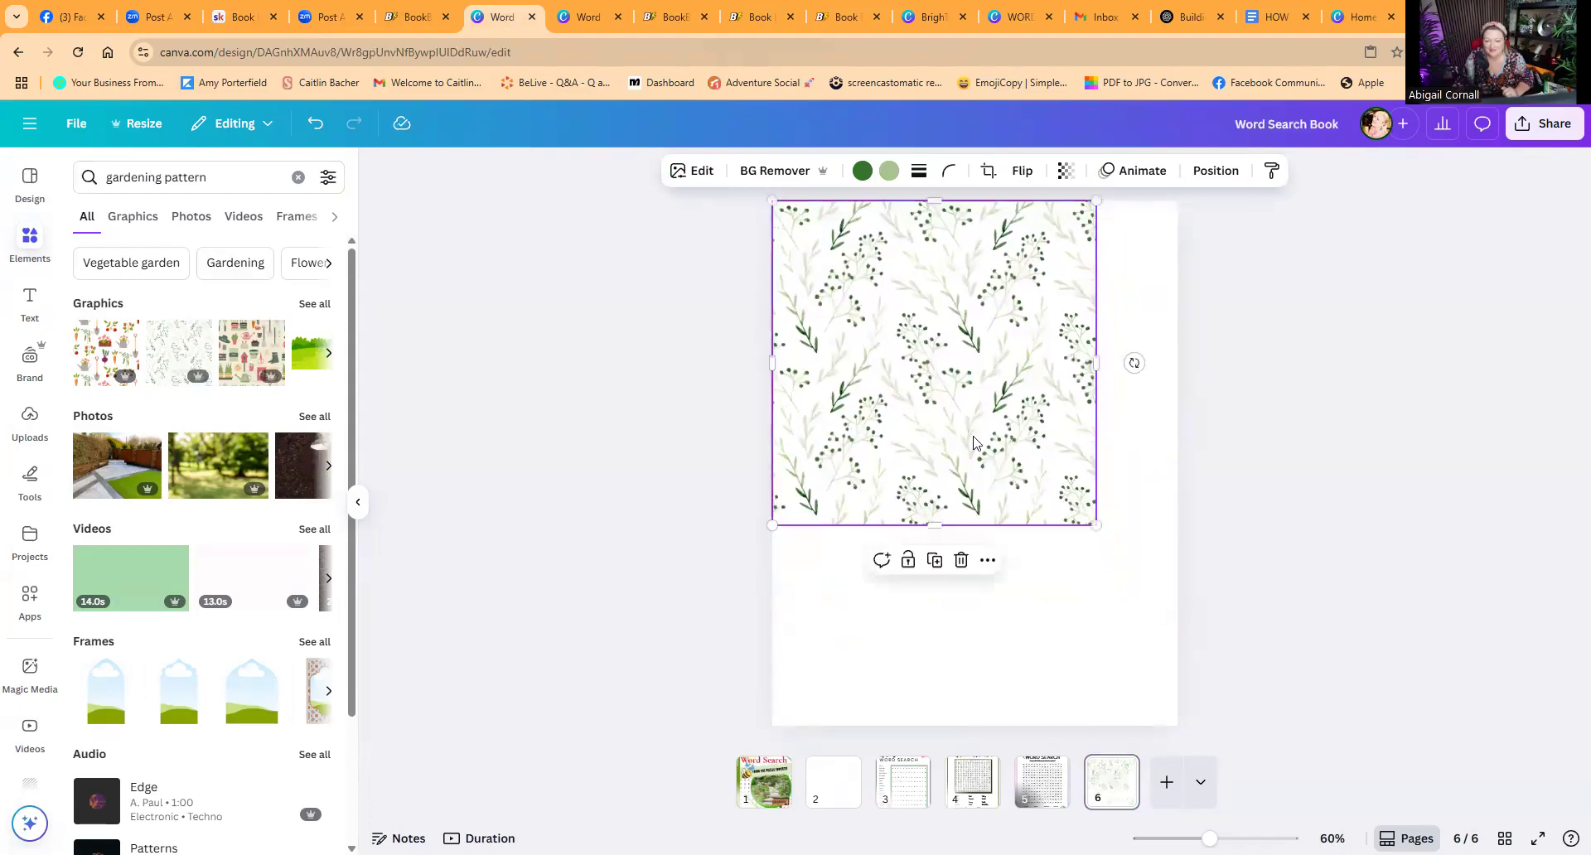
left_click_drag(1095, 525, 1302, 777)
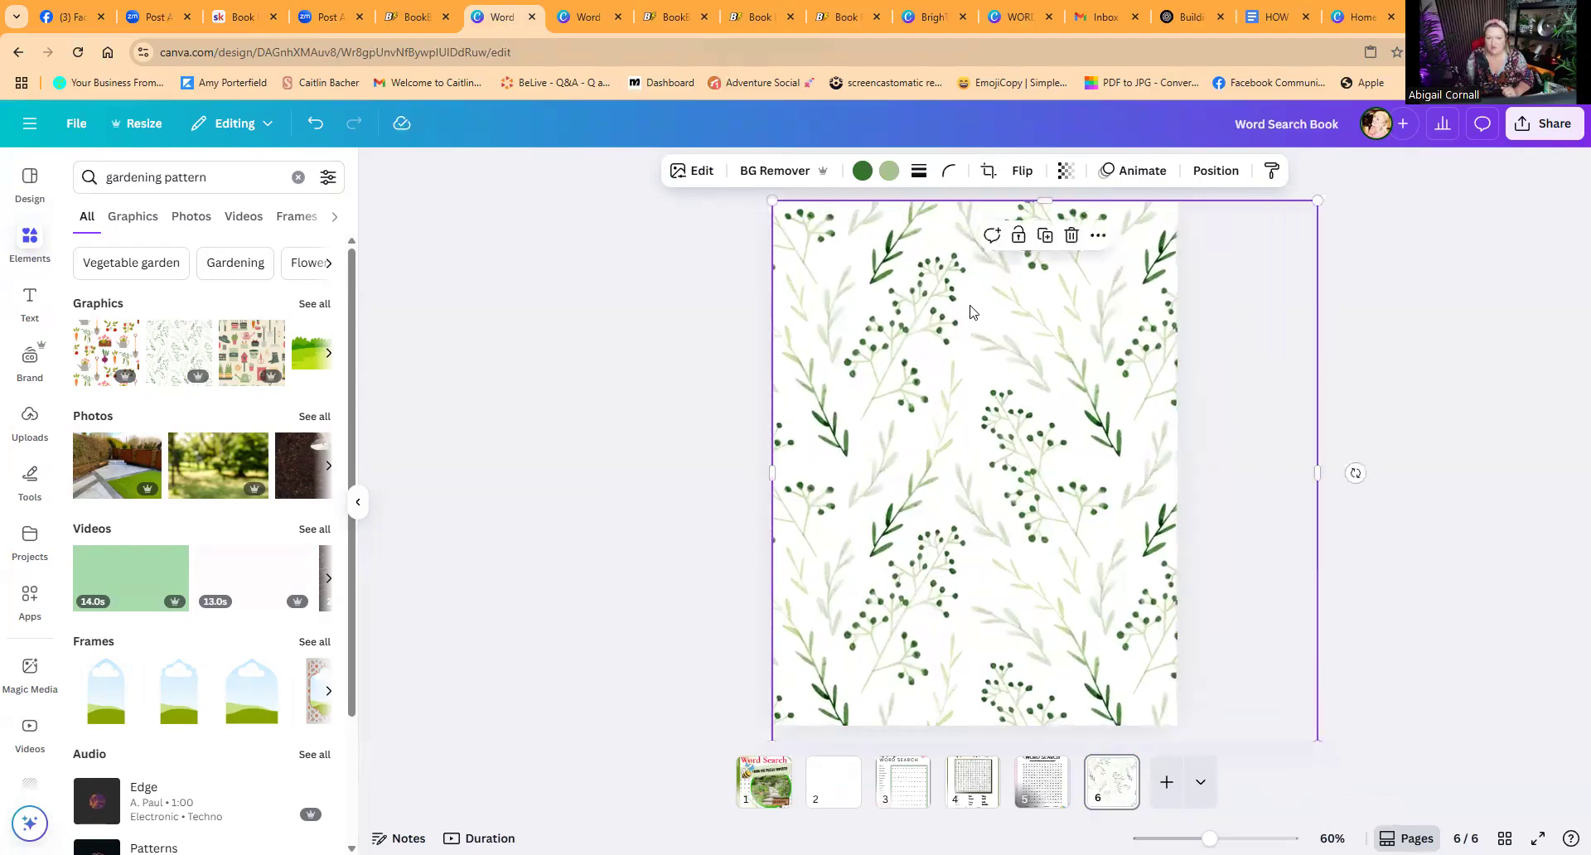
Step: Recolour the leaf pattern's two colours to black and dark grey
left_click(862, 171)
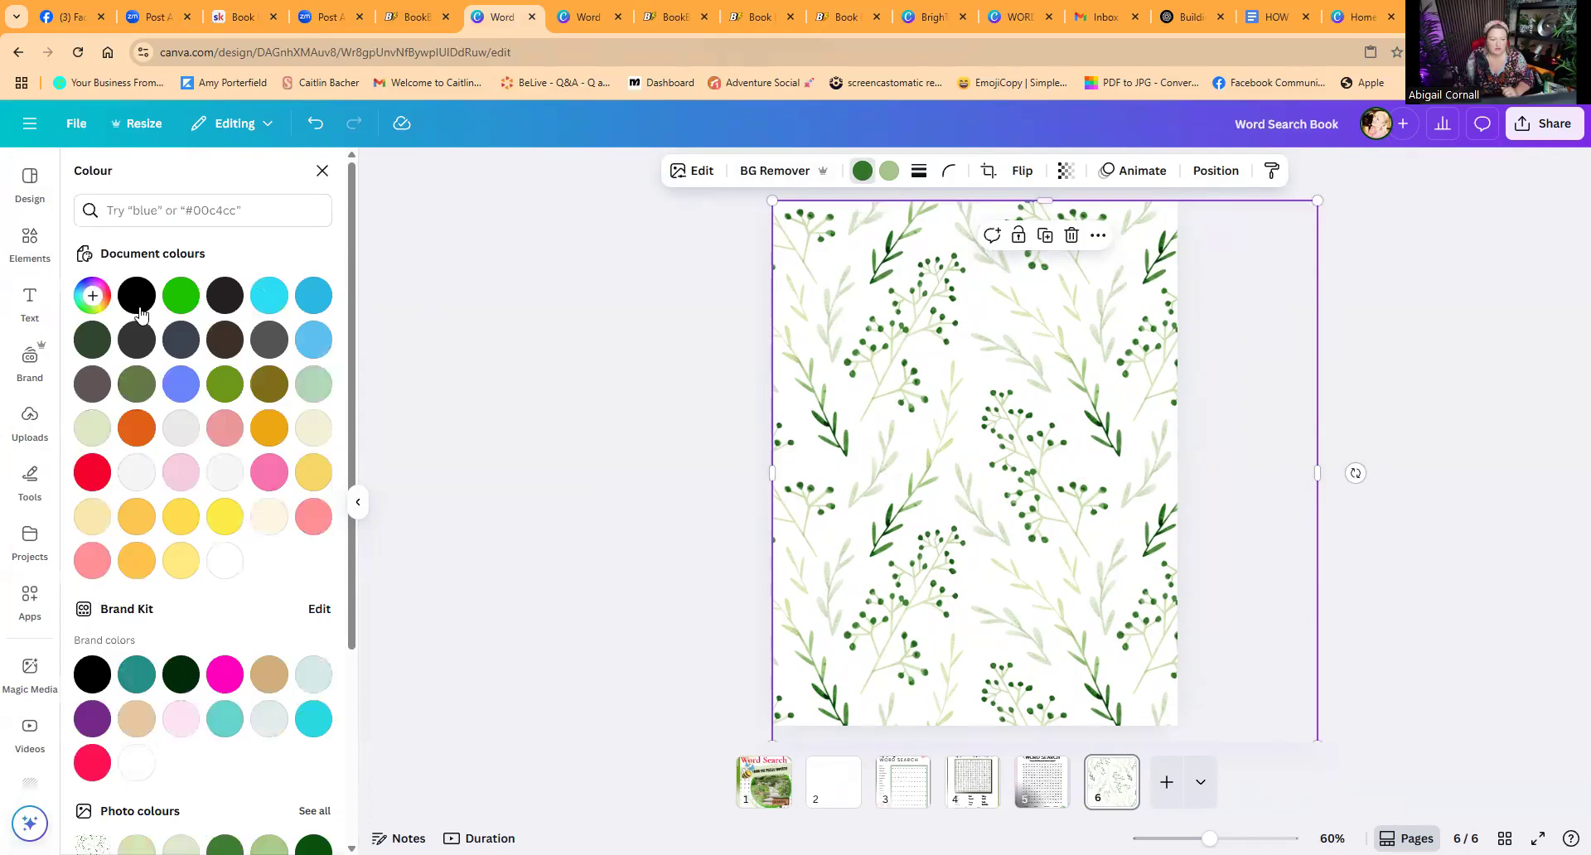
left_click(138, 297)
left_click(888, 171)
left_click(181, 339)
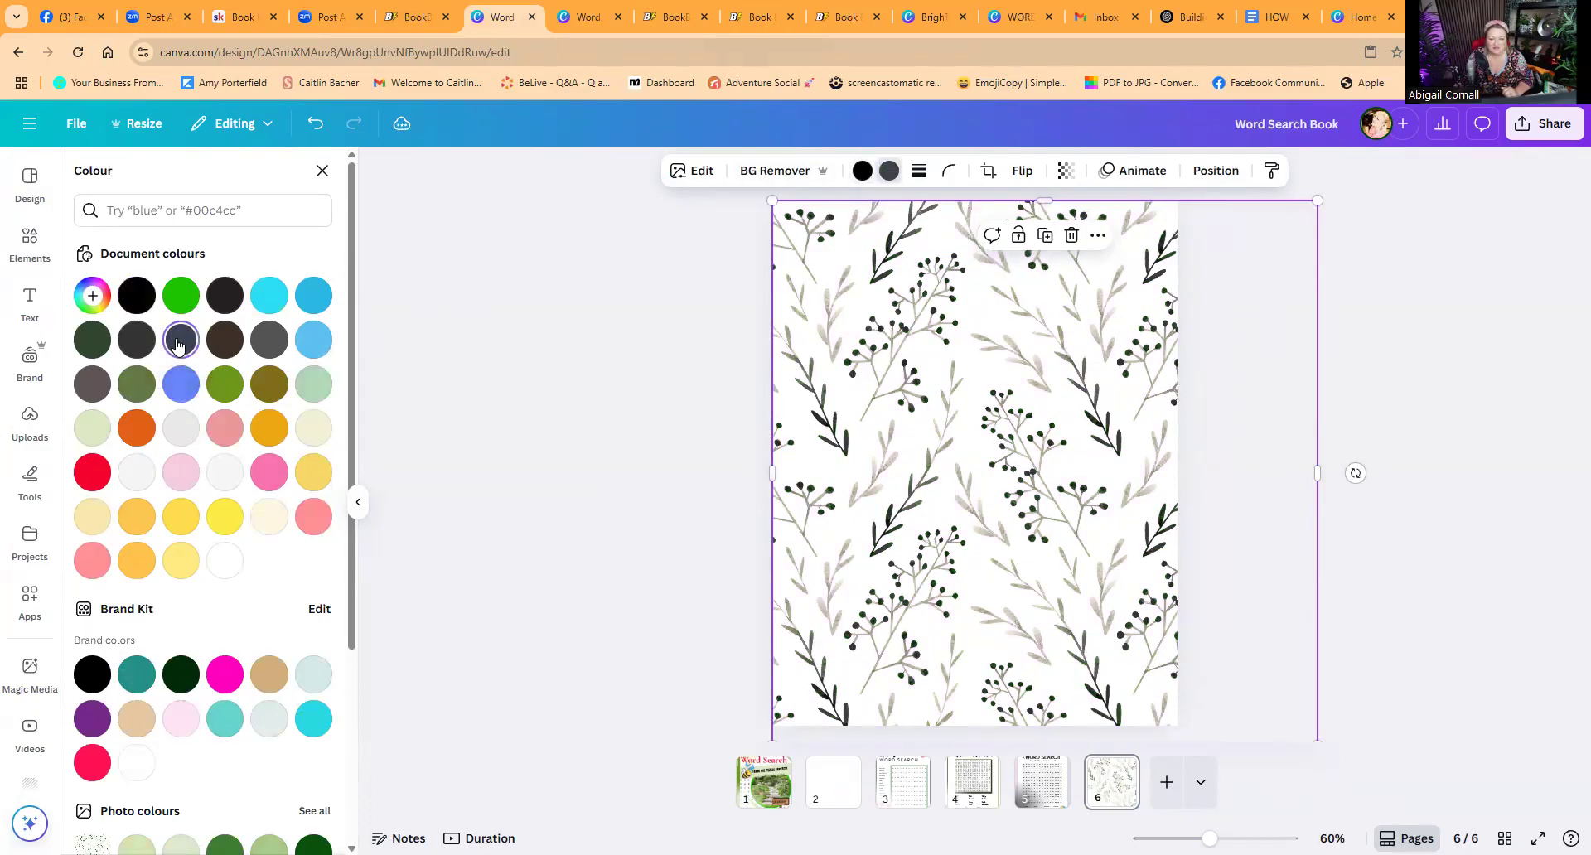
left_click(611, 355)
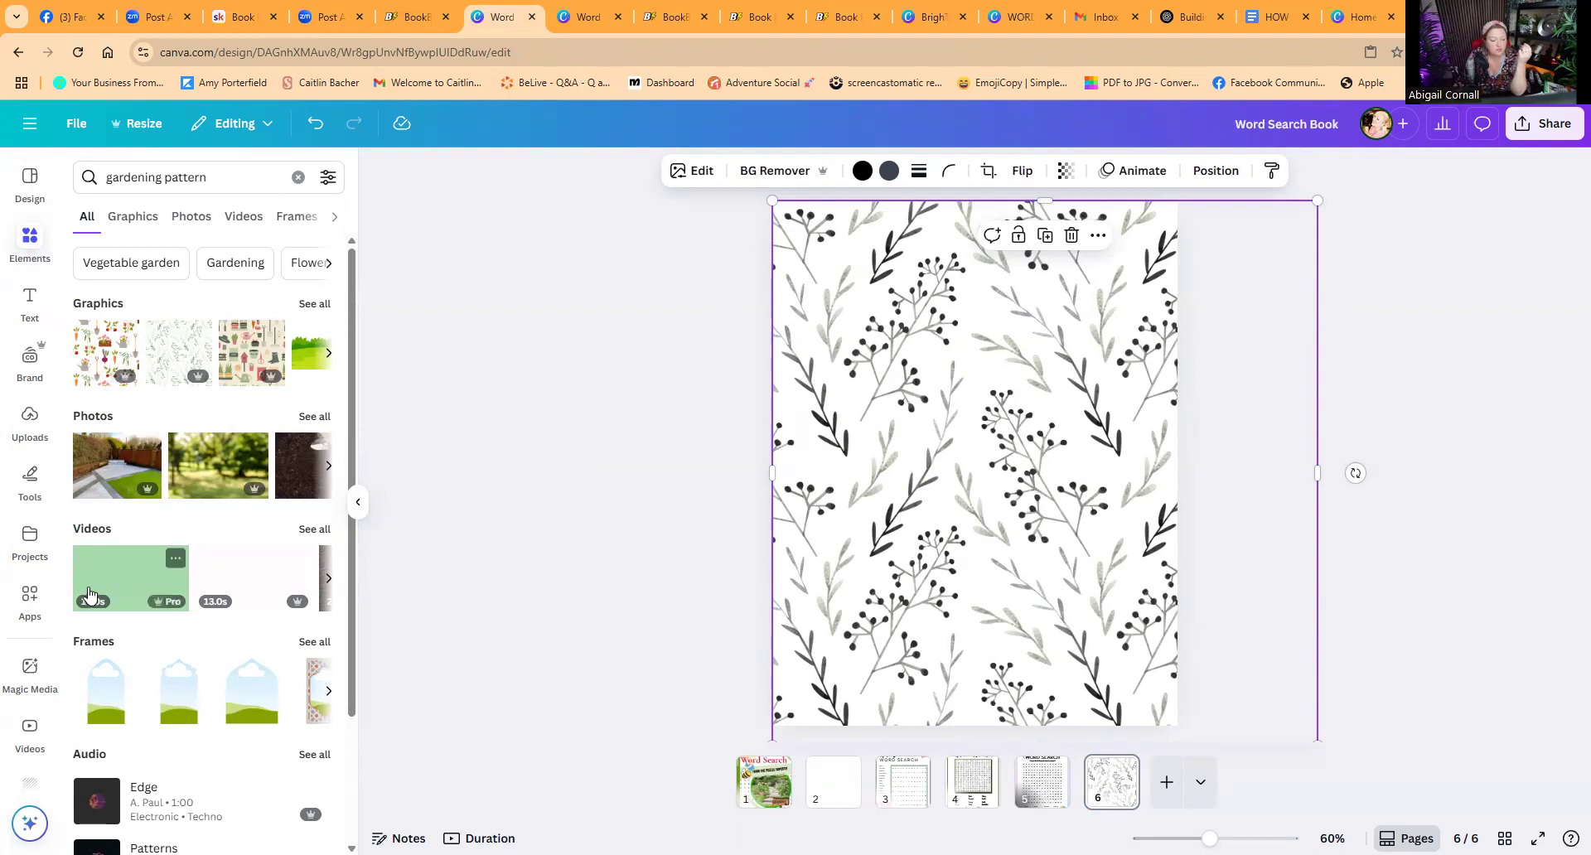
Step: Add a square shape and resize it into a large inner panel leaving a pattern border around the page
scroll(89, 595, "down", 2)
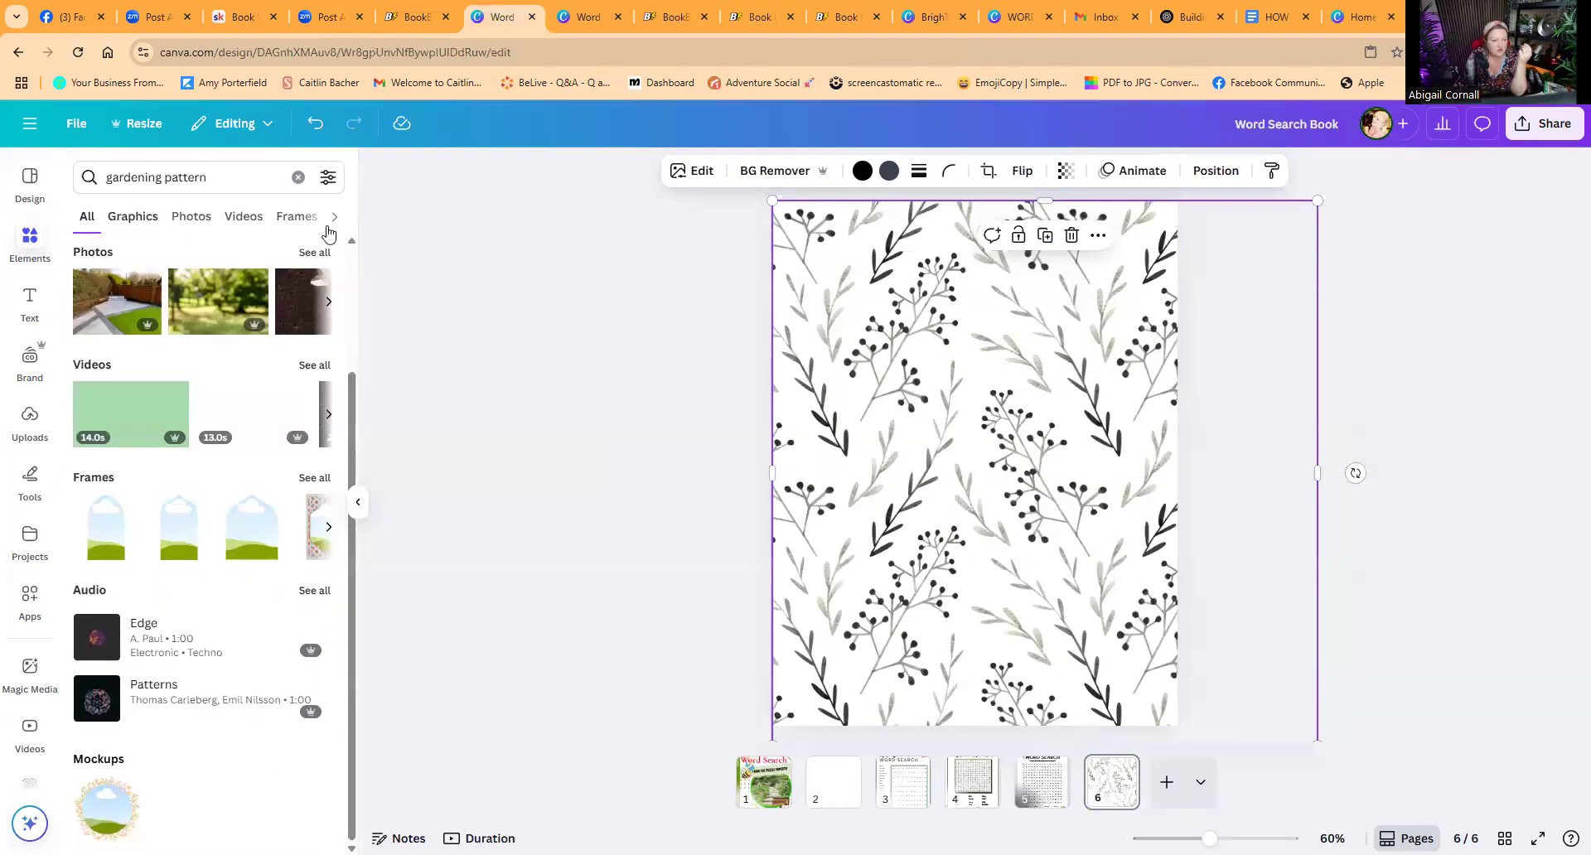
left_click(33, 238)
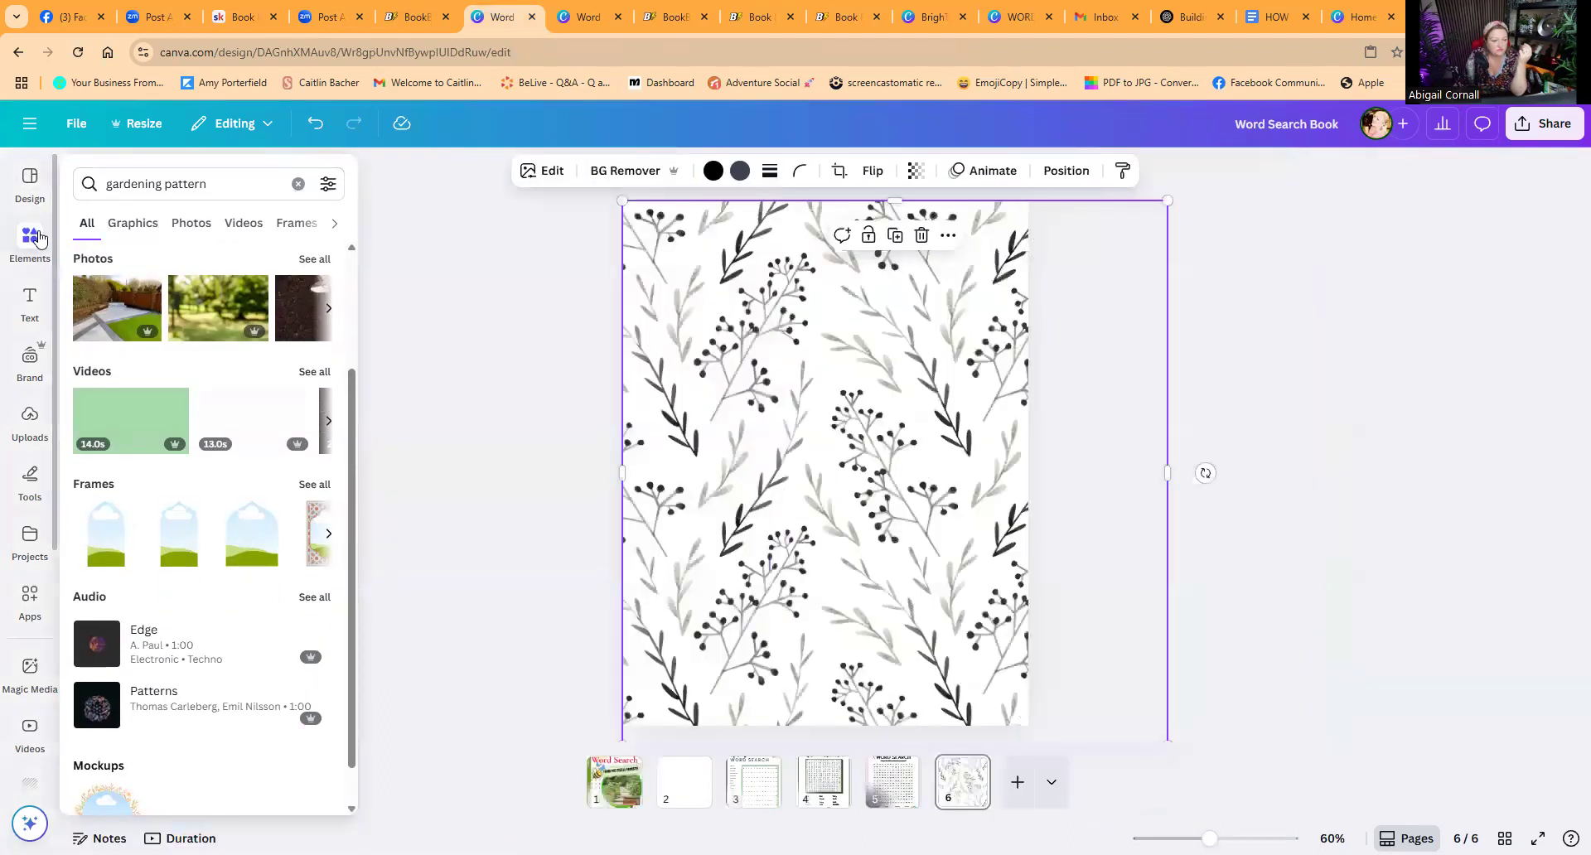
left_click(298, 184)
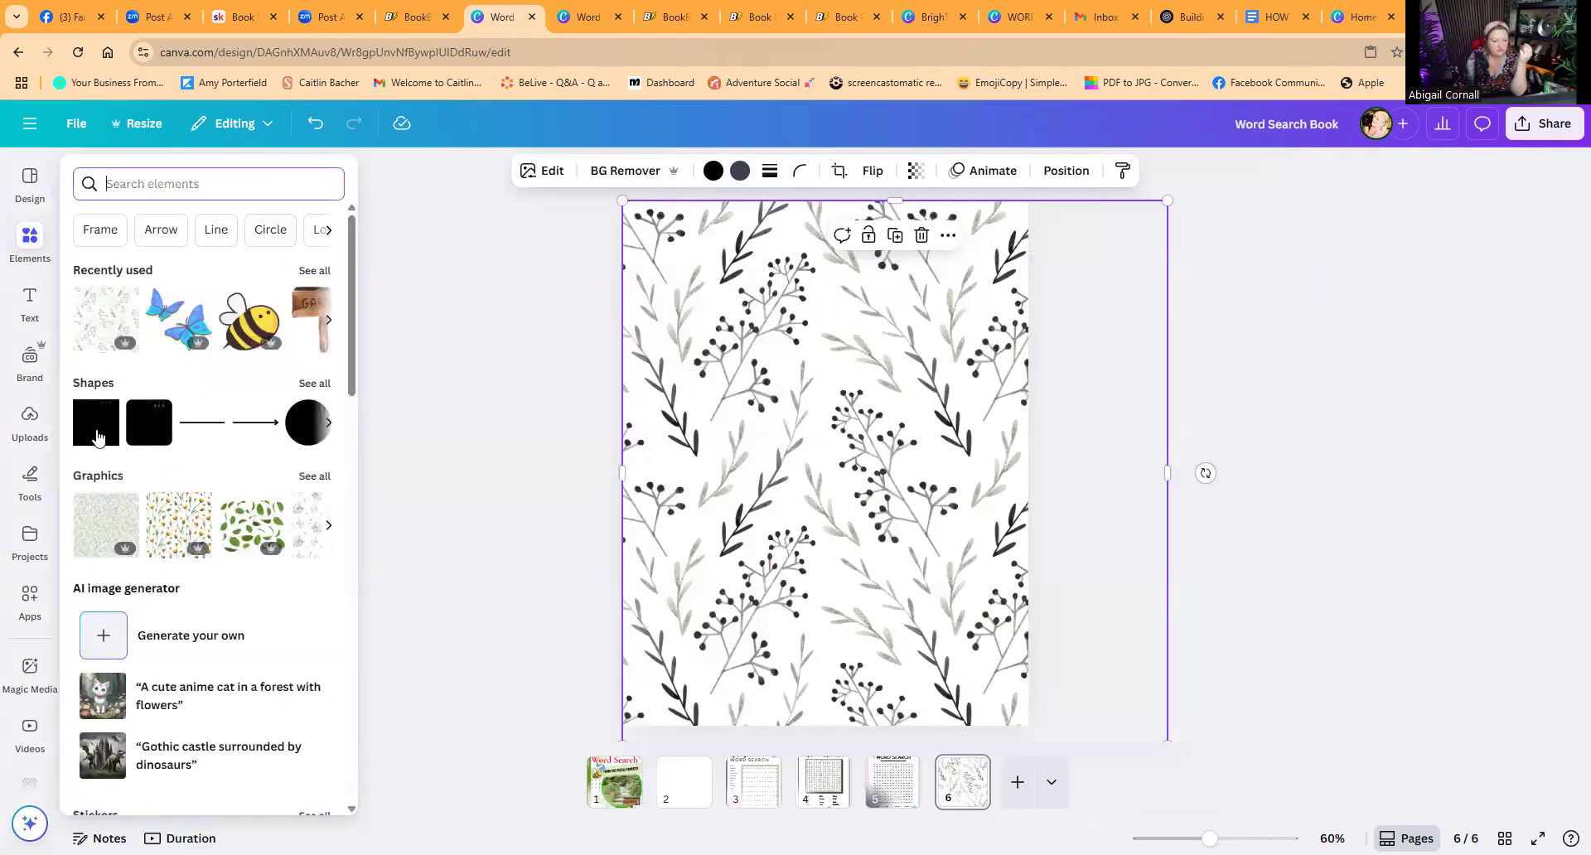
left_click(97, 431)
left_click_drag(812, 452, 707, 295)
left_click_drag(782, 372, 991, 698)
Step: Set the inner panel's fill colour to white
left_click(759, 171)
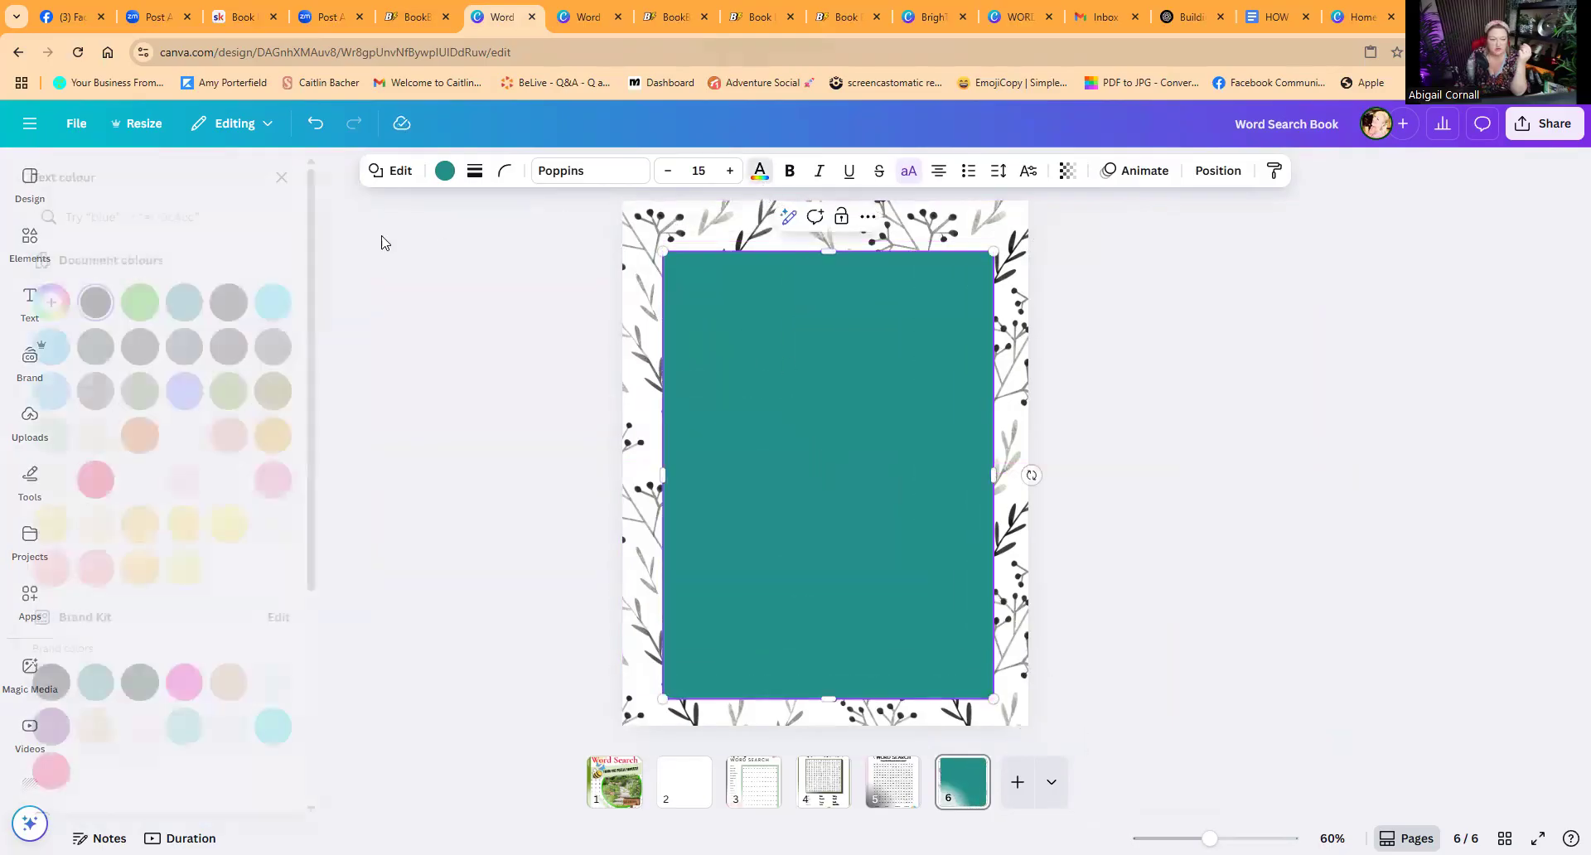
left_click(272, 568)
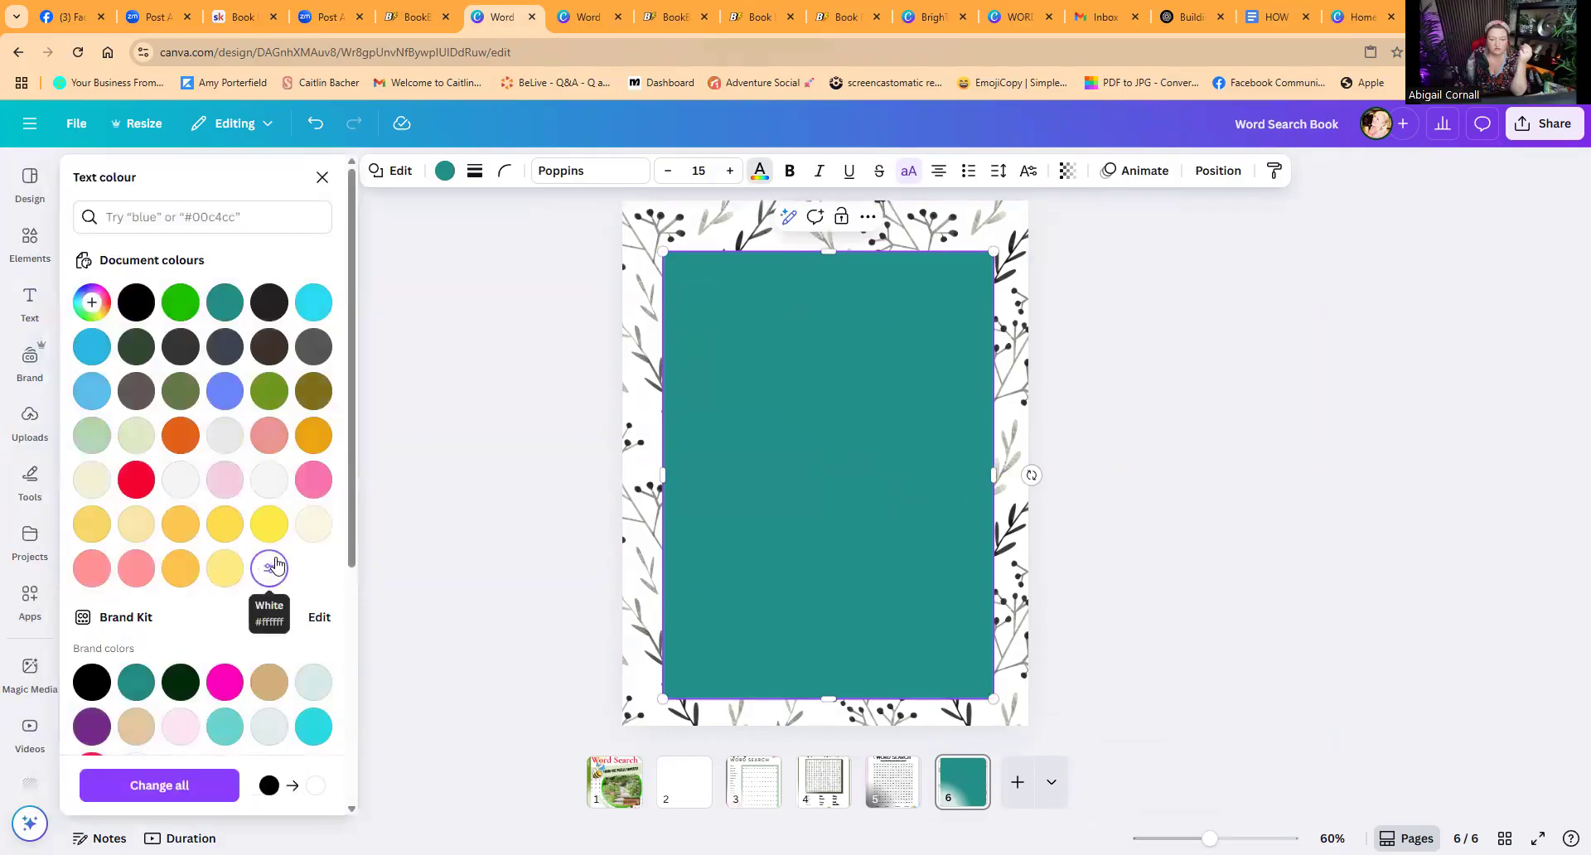
left_click(270, 571)
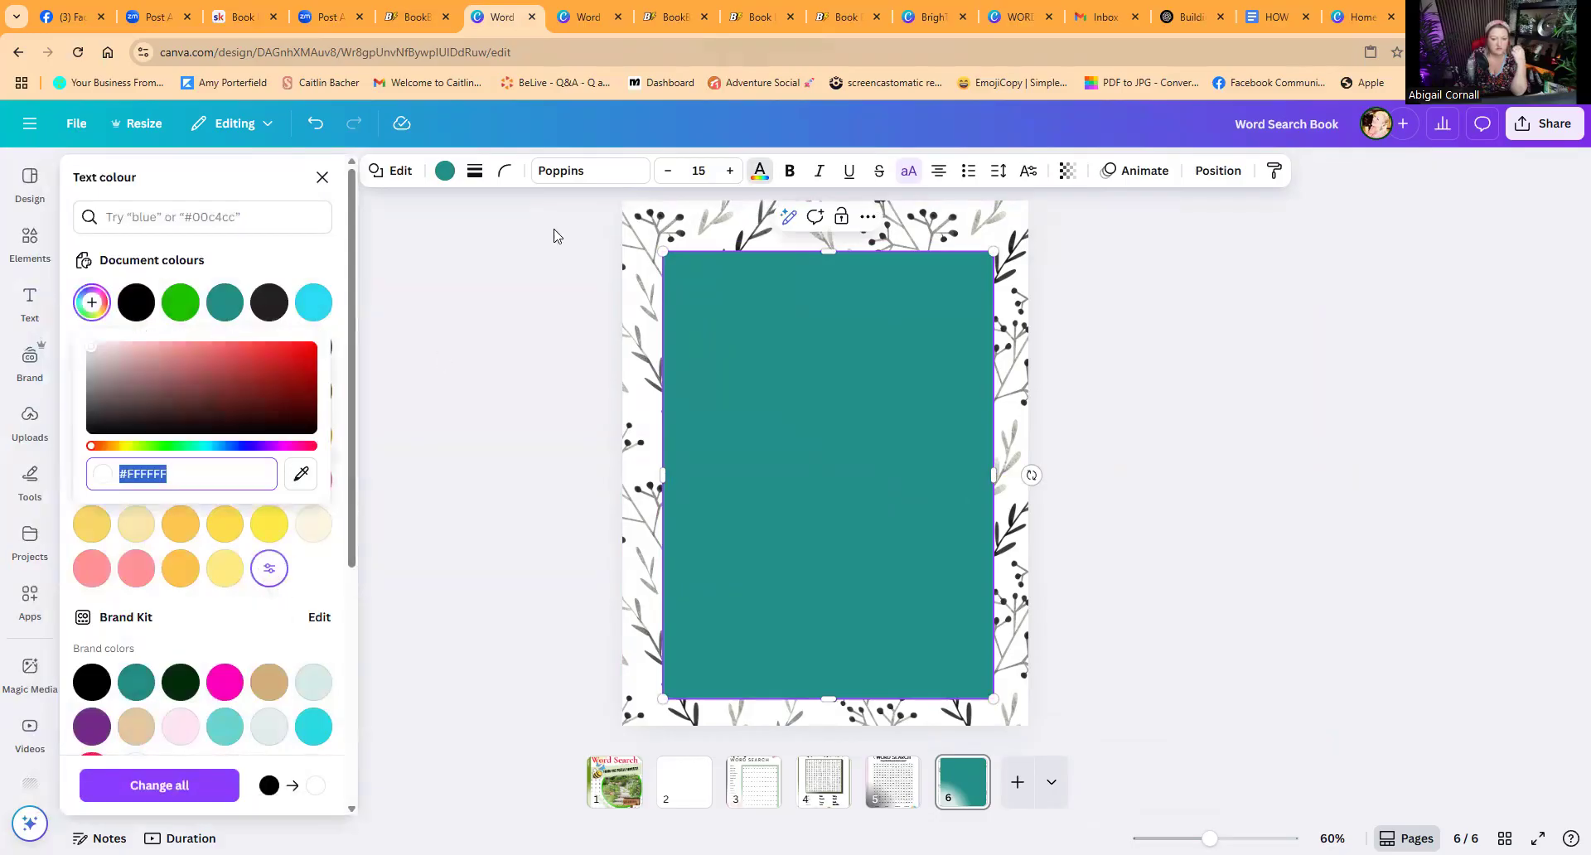
left_click(439, 172)
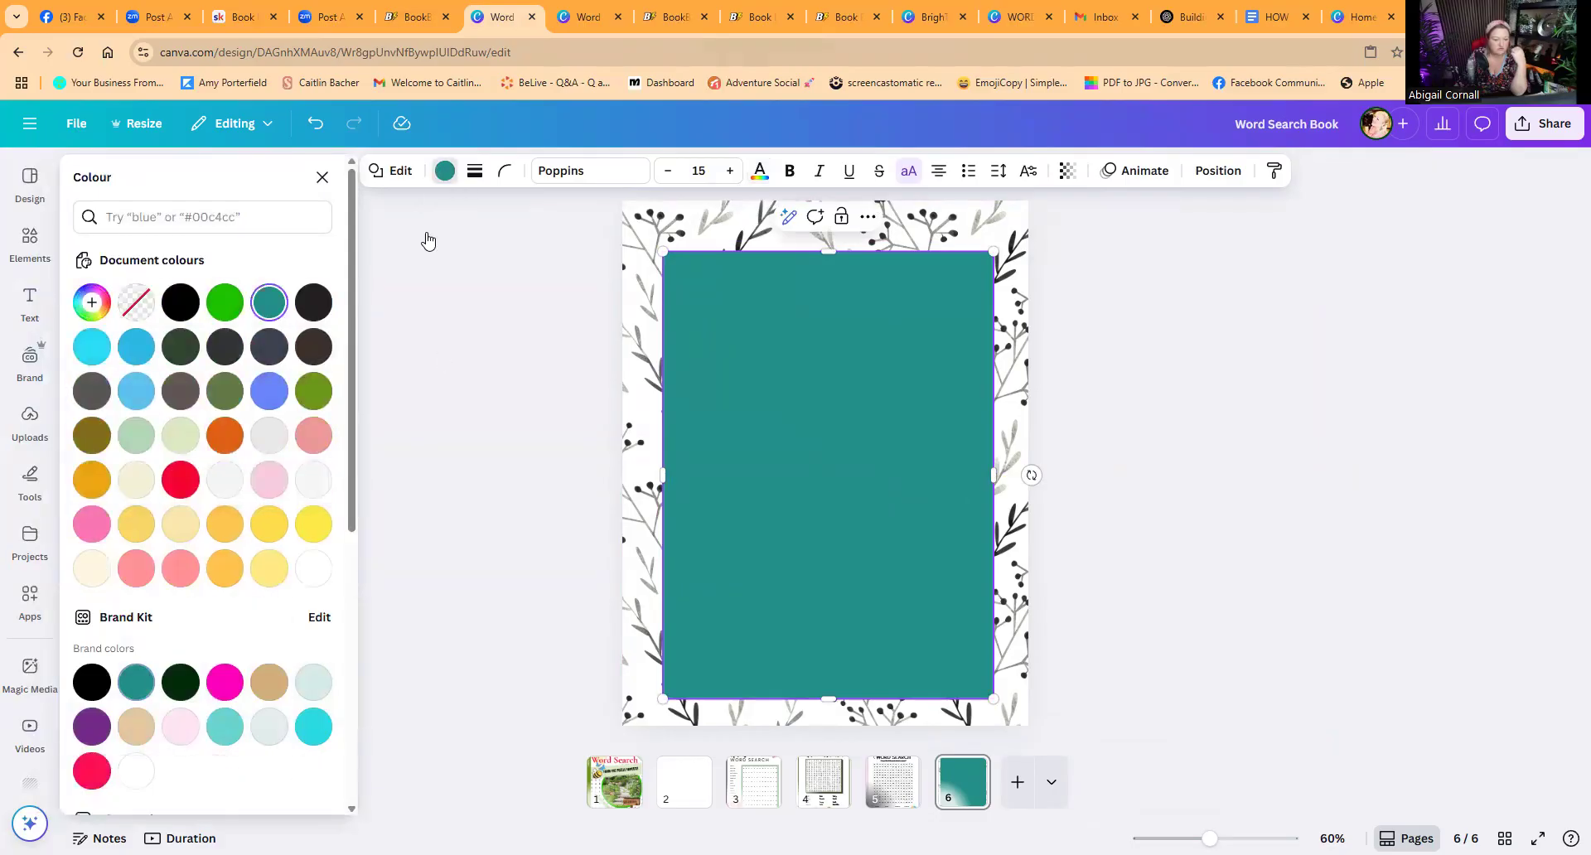
left_click(318, 561)
left_click(469, 447)
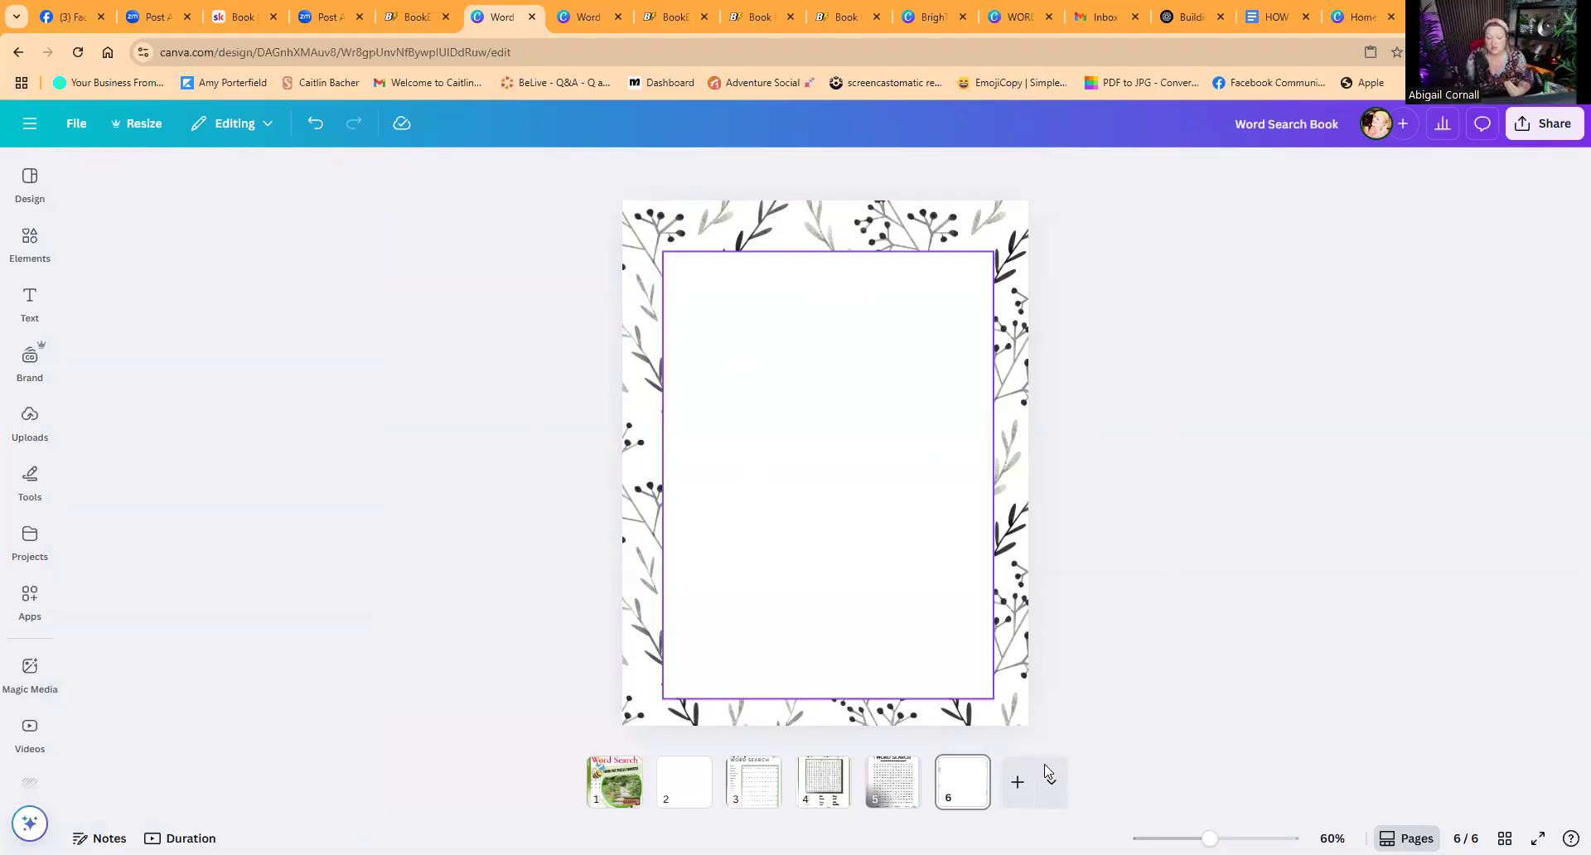
Step: Duplicate page 6, then search elements for "floral pattern" and add the first floral graphic to page 7
left_click(968, 769)
left_click(1052, 464)
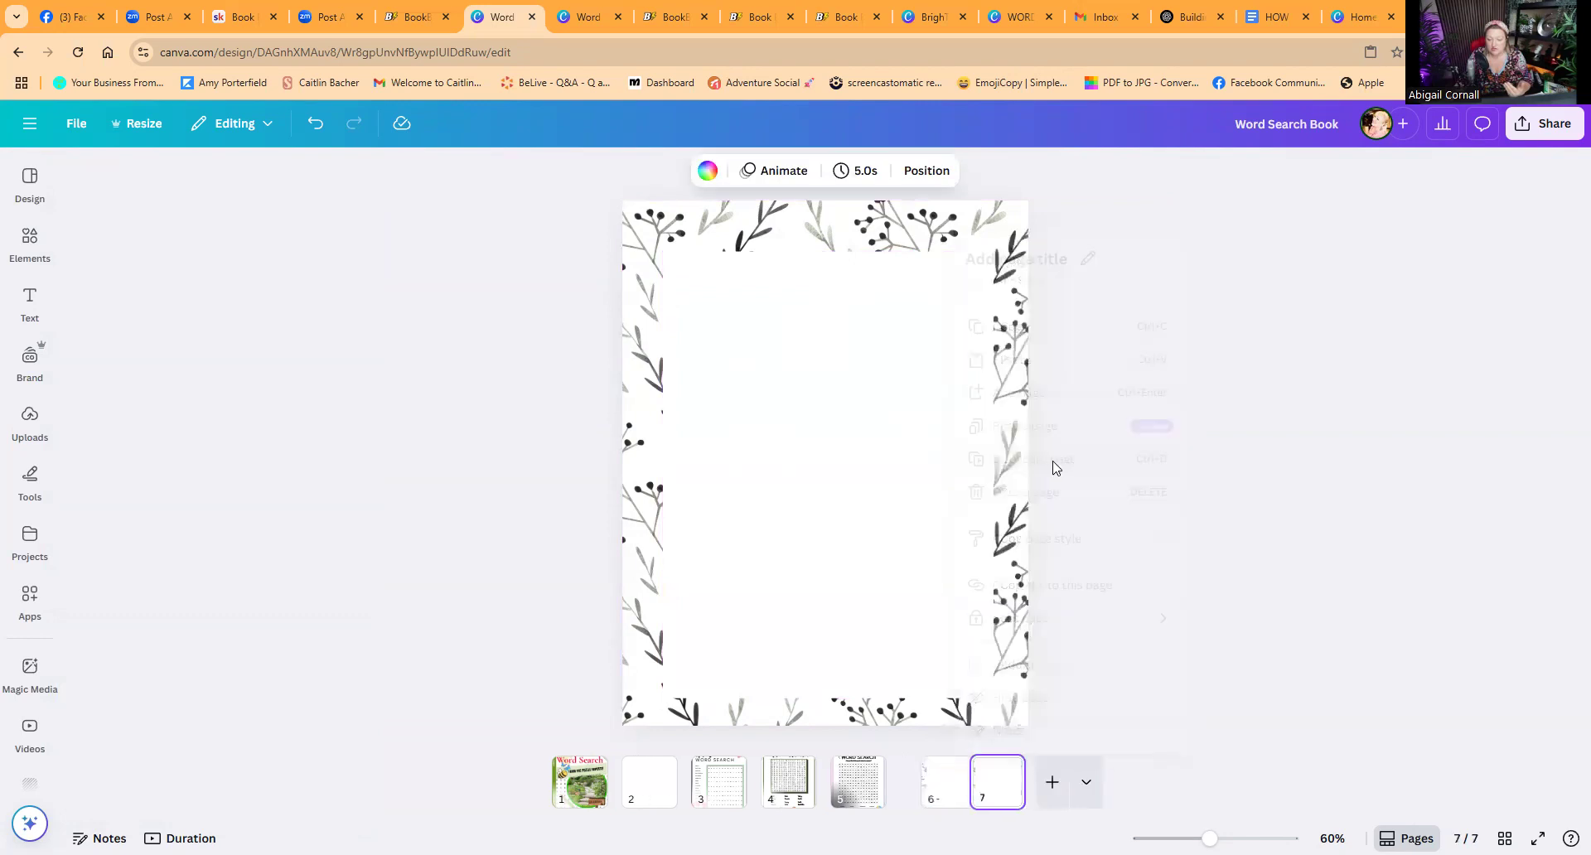
left_click(30, 242)
left_click(182, 181)
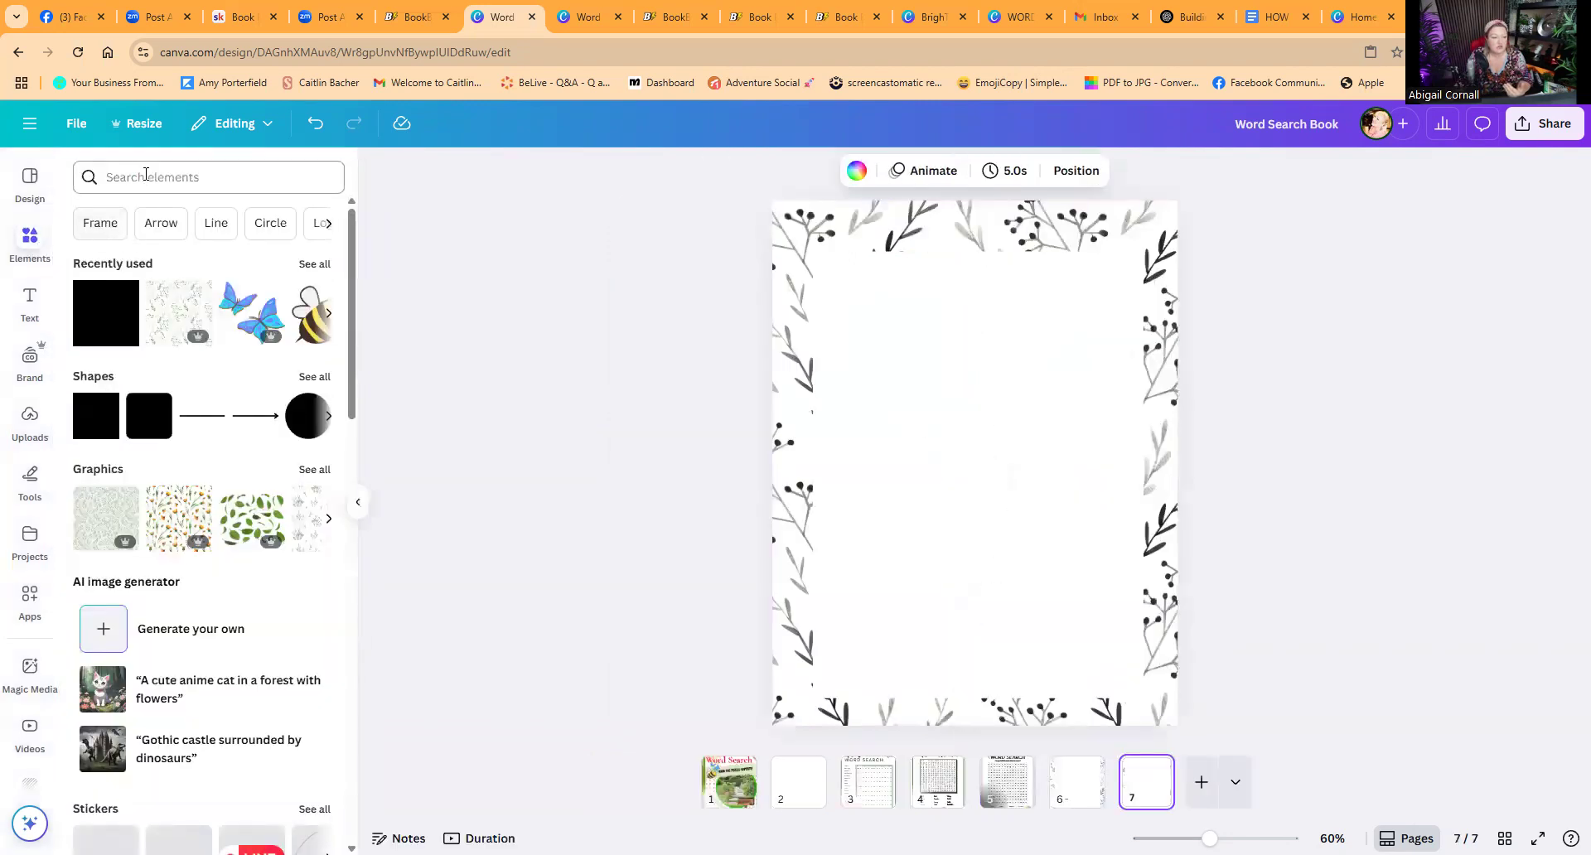
type("f")
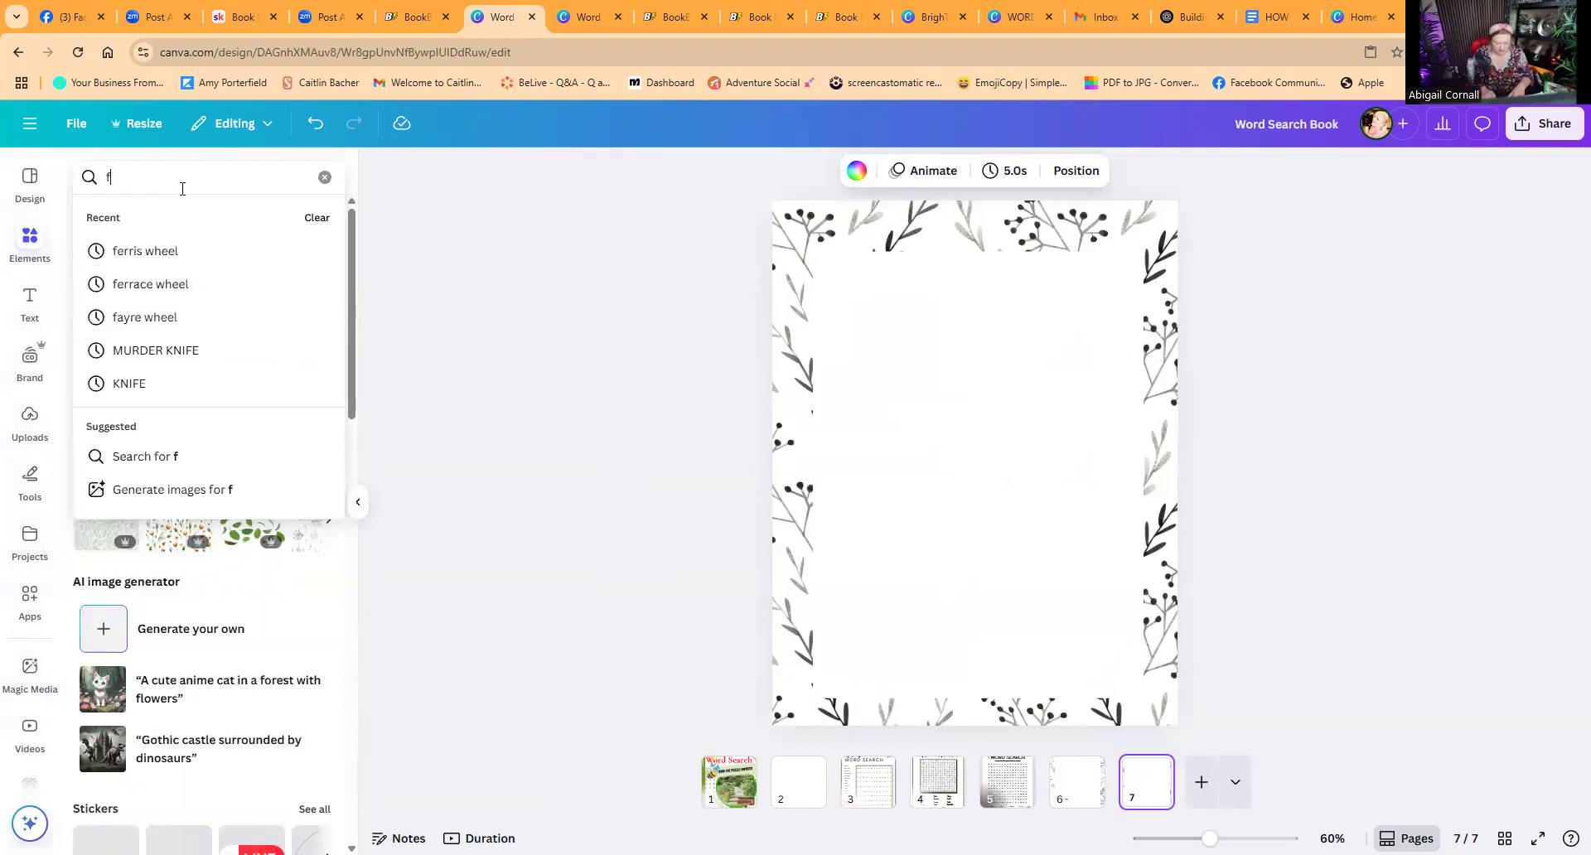
type("loral de")
key("BackSpace")
type("patter")
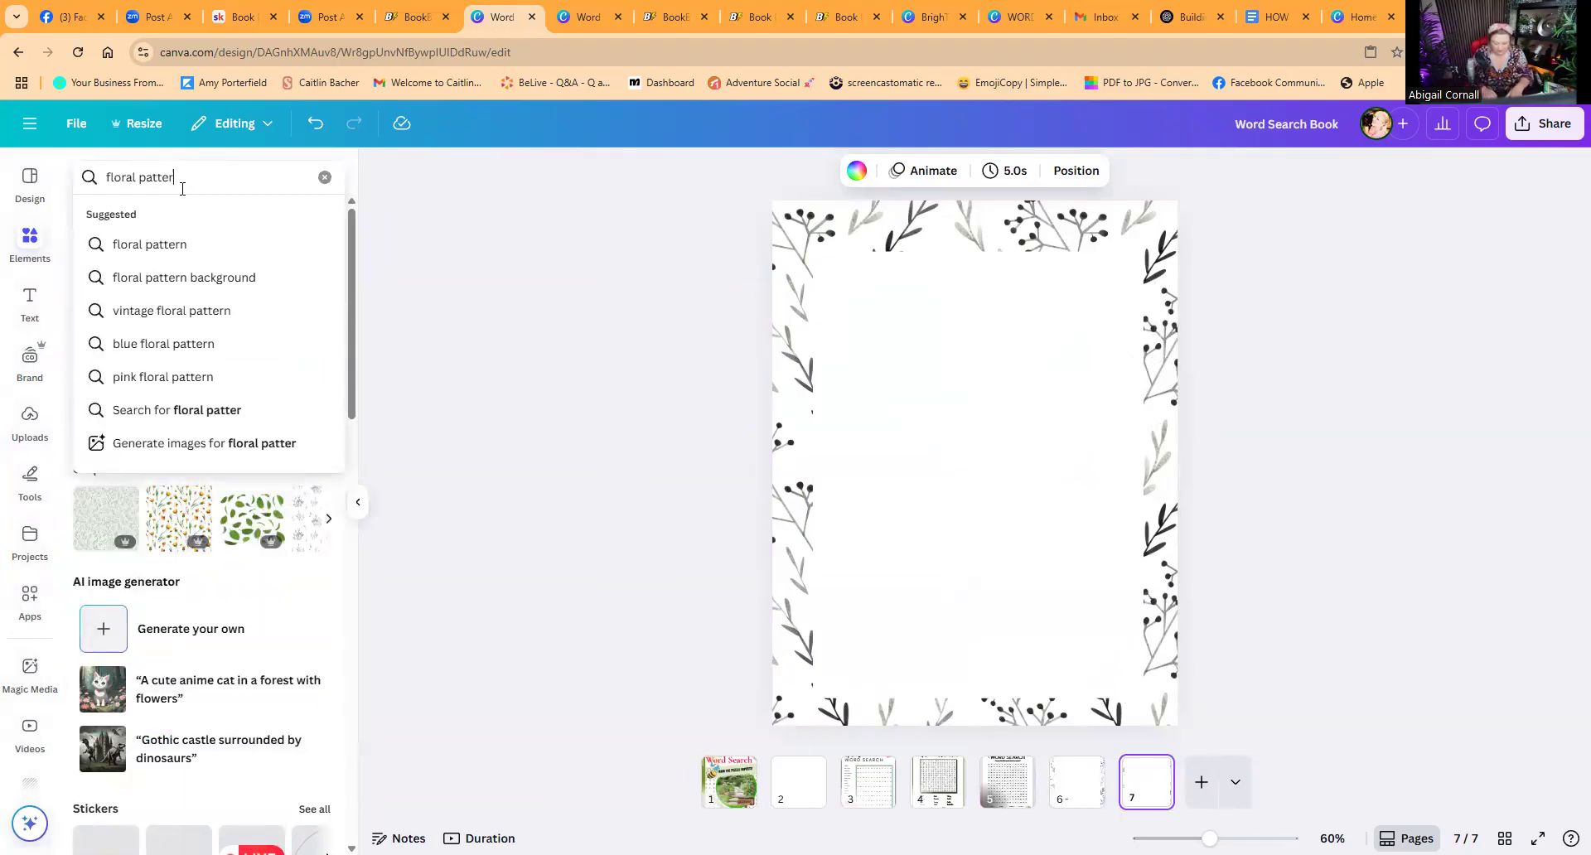
type("n")
key("Return")
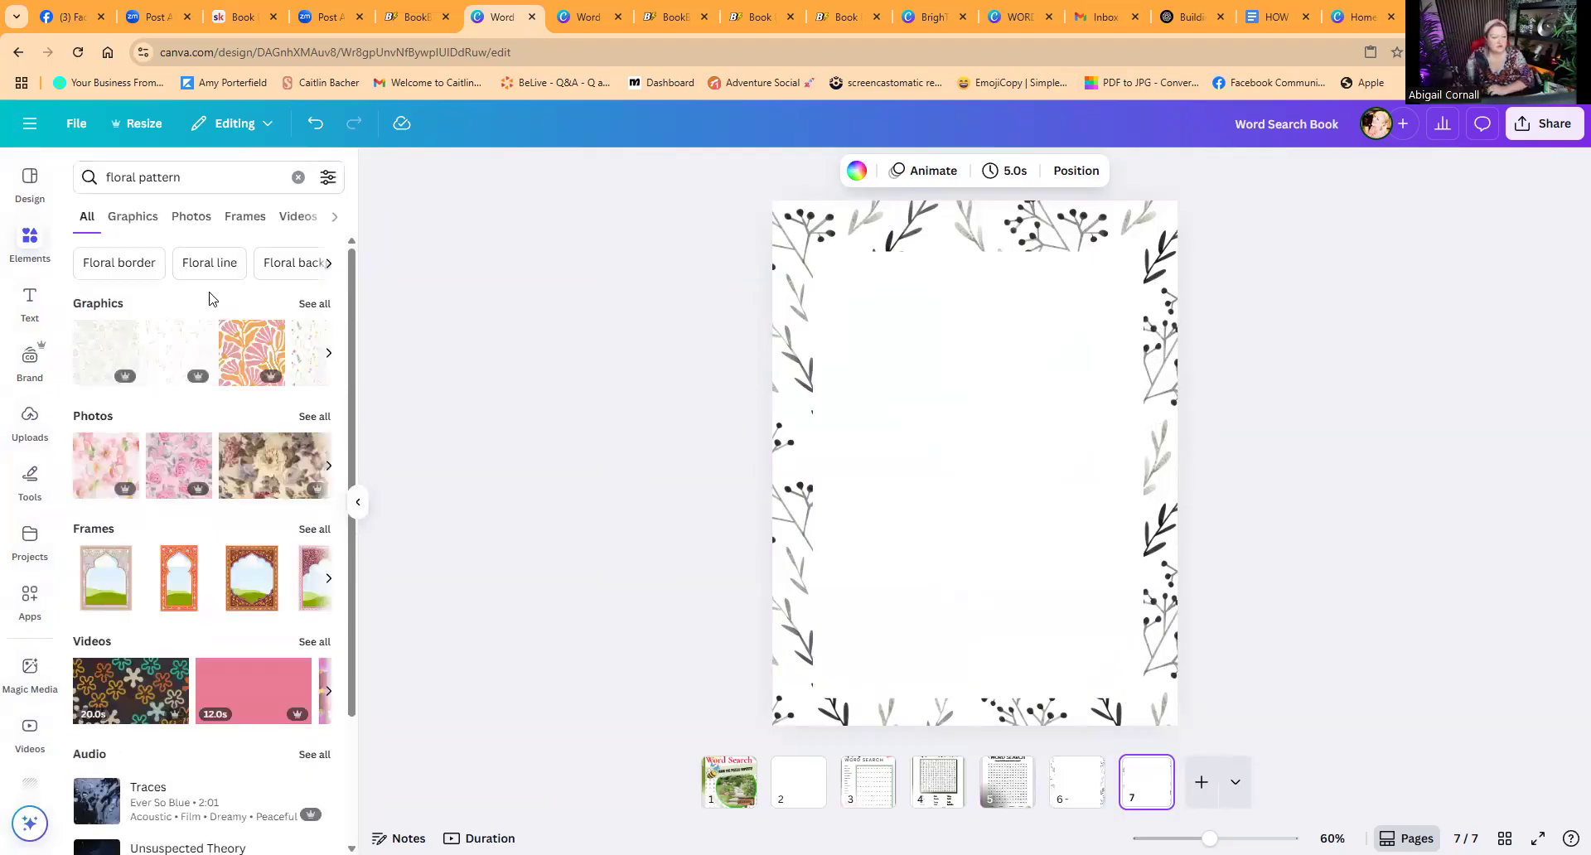
left_click(112, 348)
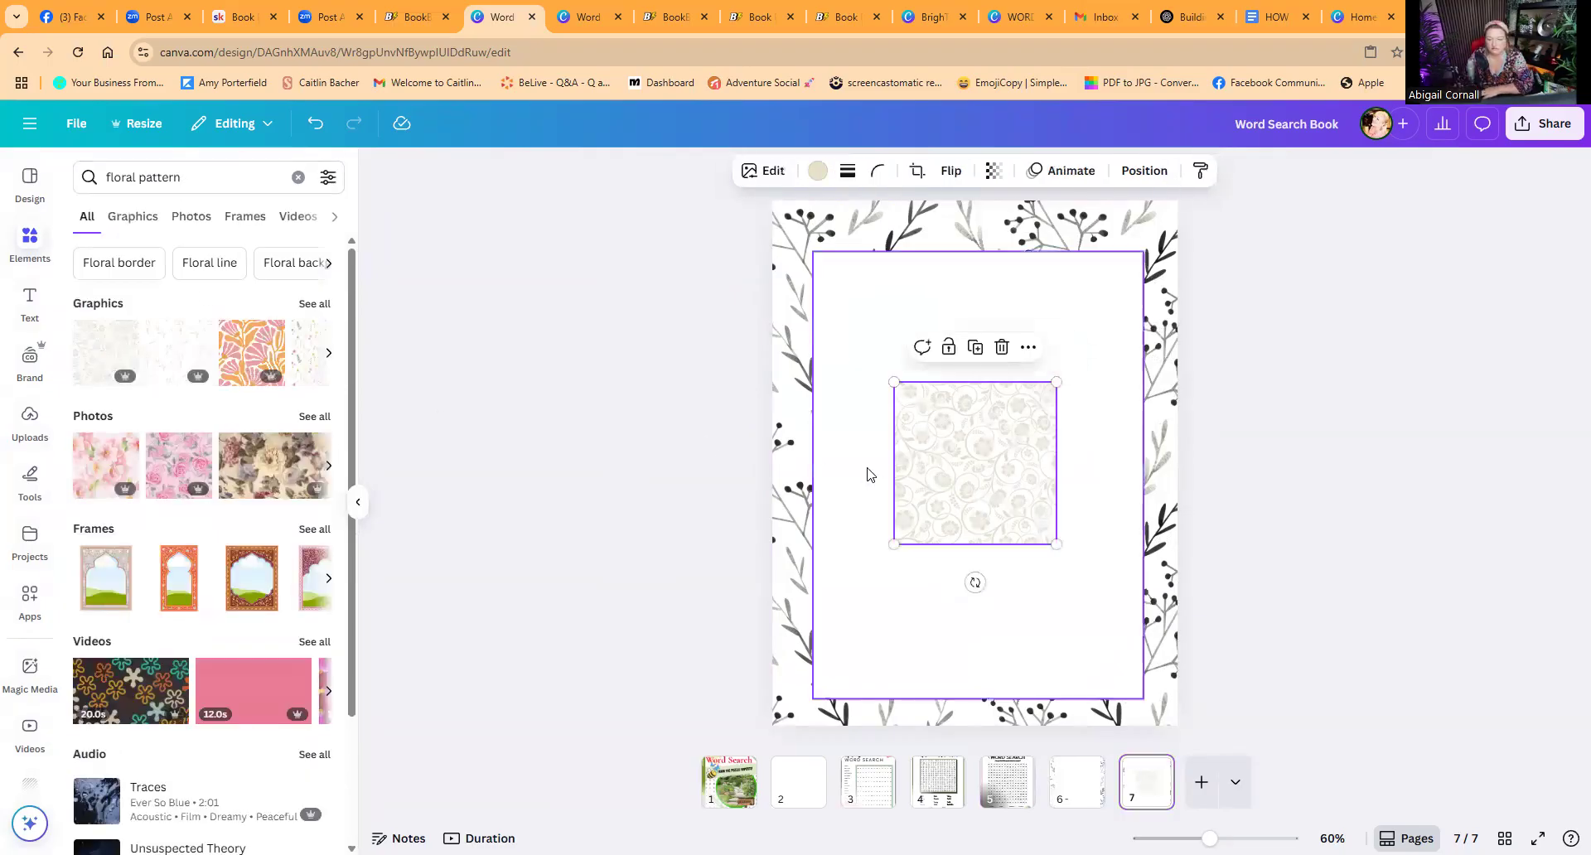
Step: Delete the leaf pattern from page 7 and stretch the floral pattern to cover the whole page
left_click_drag(976, 479, 850, 290)
left_click(1013, 232)
key("Delete")
left_click(849, 281)
left_click_drag(944, 366, 1244, 682)
left_click_drag(1317, 754, 1317, 756)
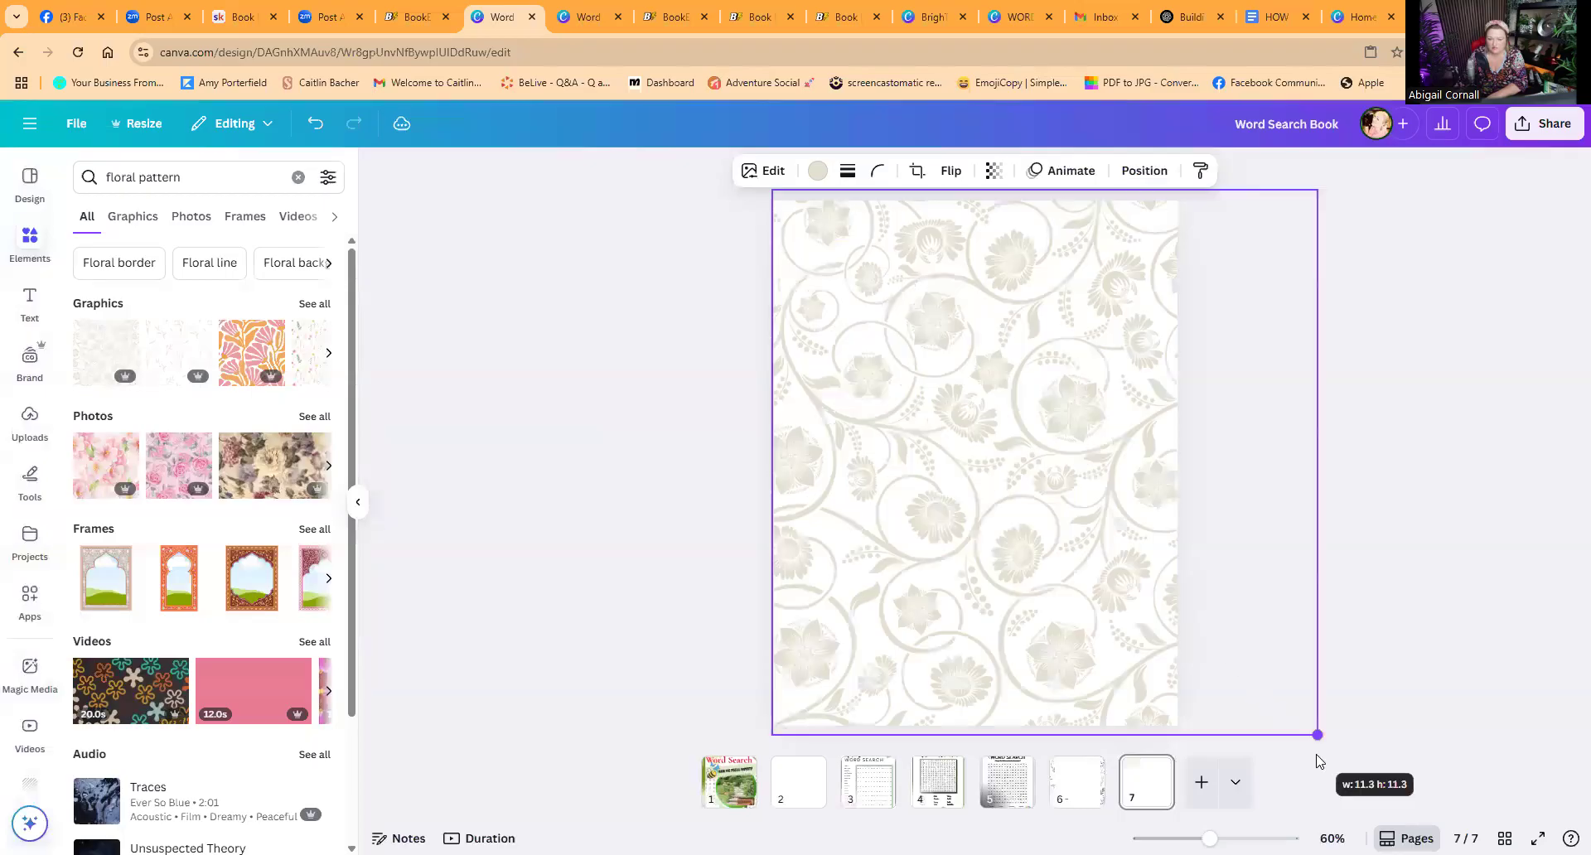
Step: Recolour the floral pattern dark grey and send it to the back behind the white panel
left_click(818, 170)
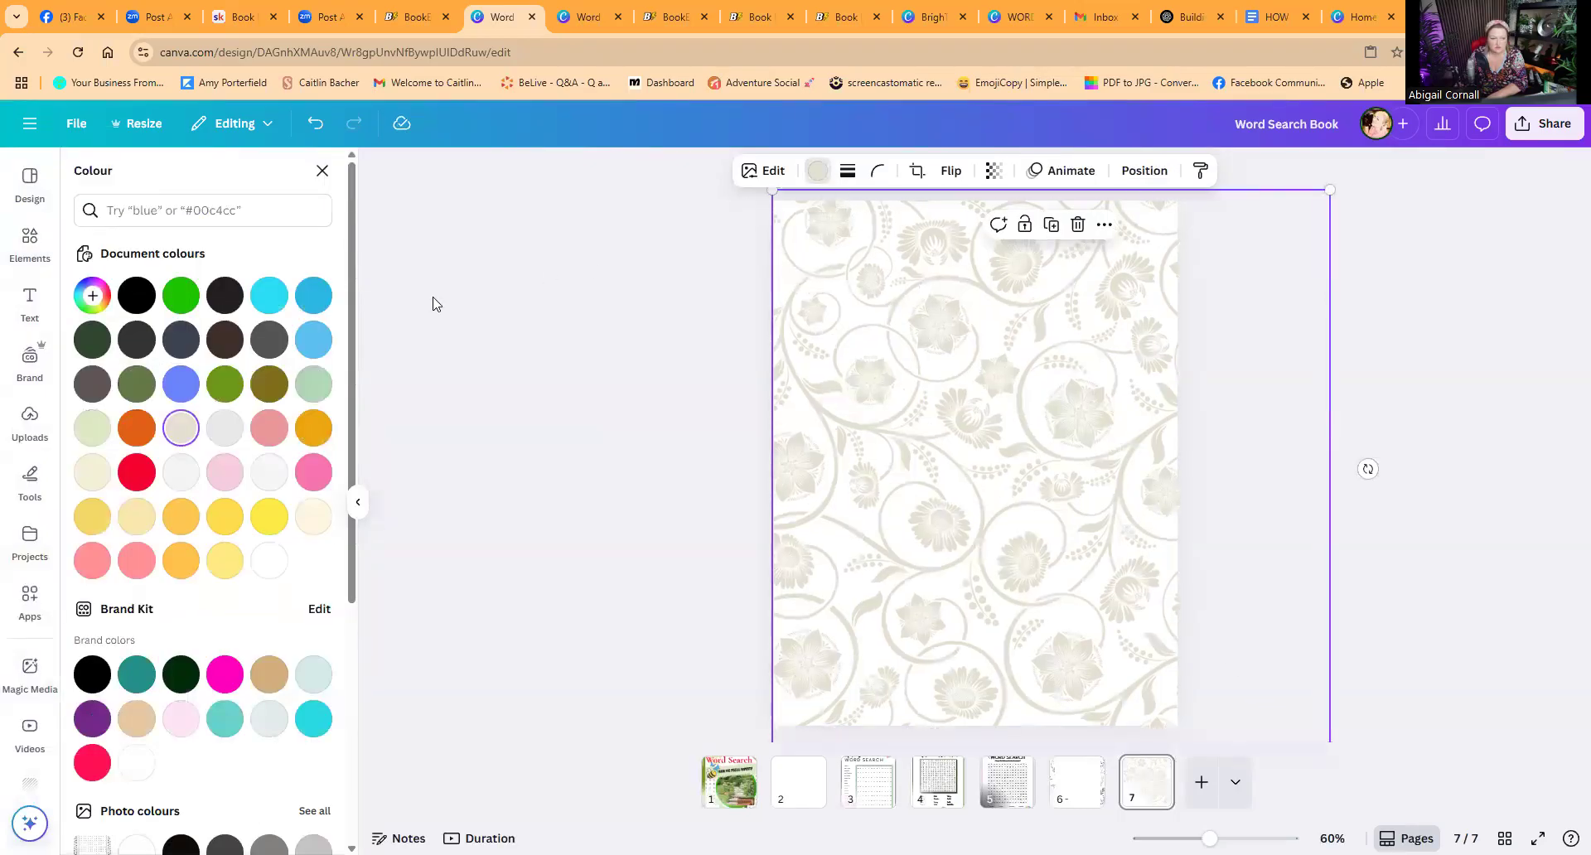
left_click(181, 339)
left_click(1117, 167)
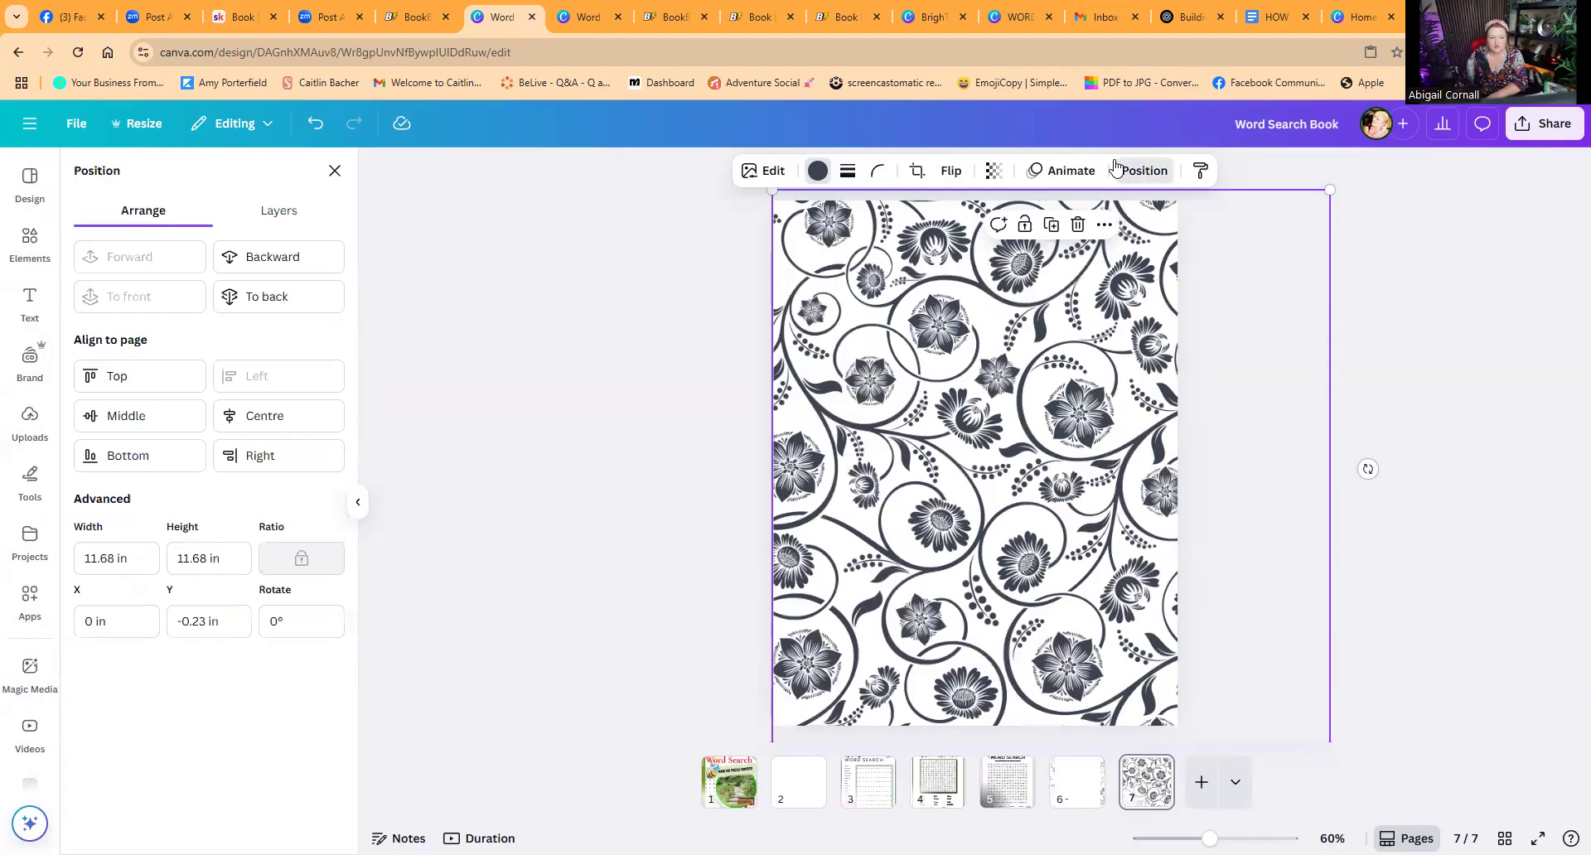
left_click(276, 298)
left_click(557, 321)
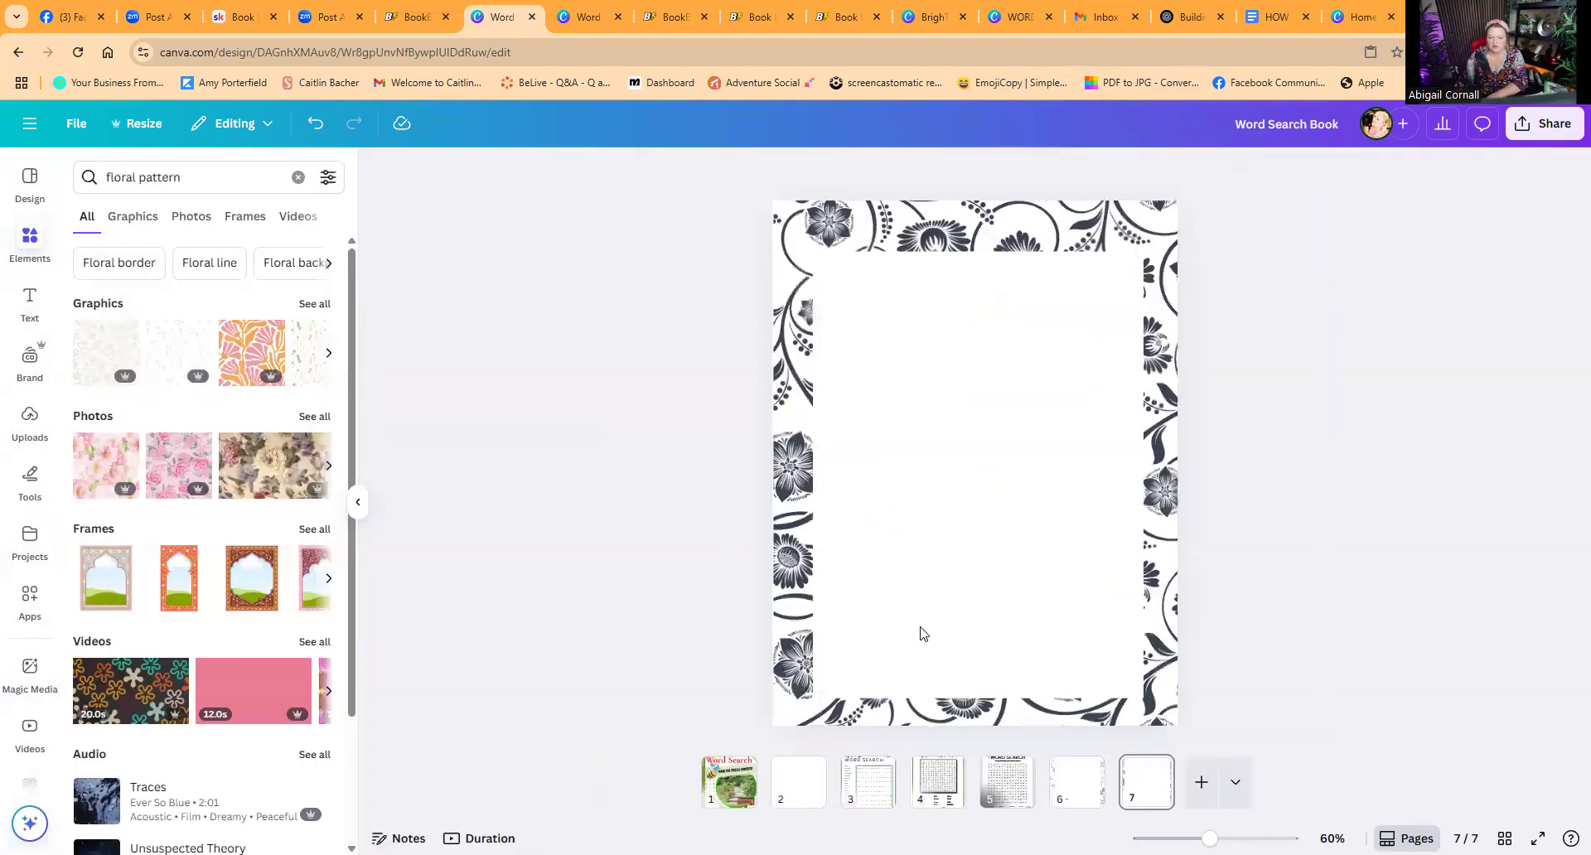
Step: Compare pages 6 and 7, then increase the floral pattern's transparency on page 7 to make it lighter
left_click(1075, 791)
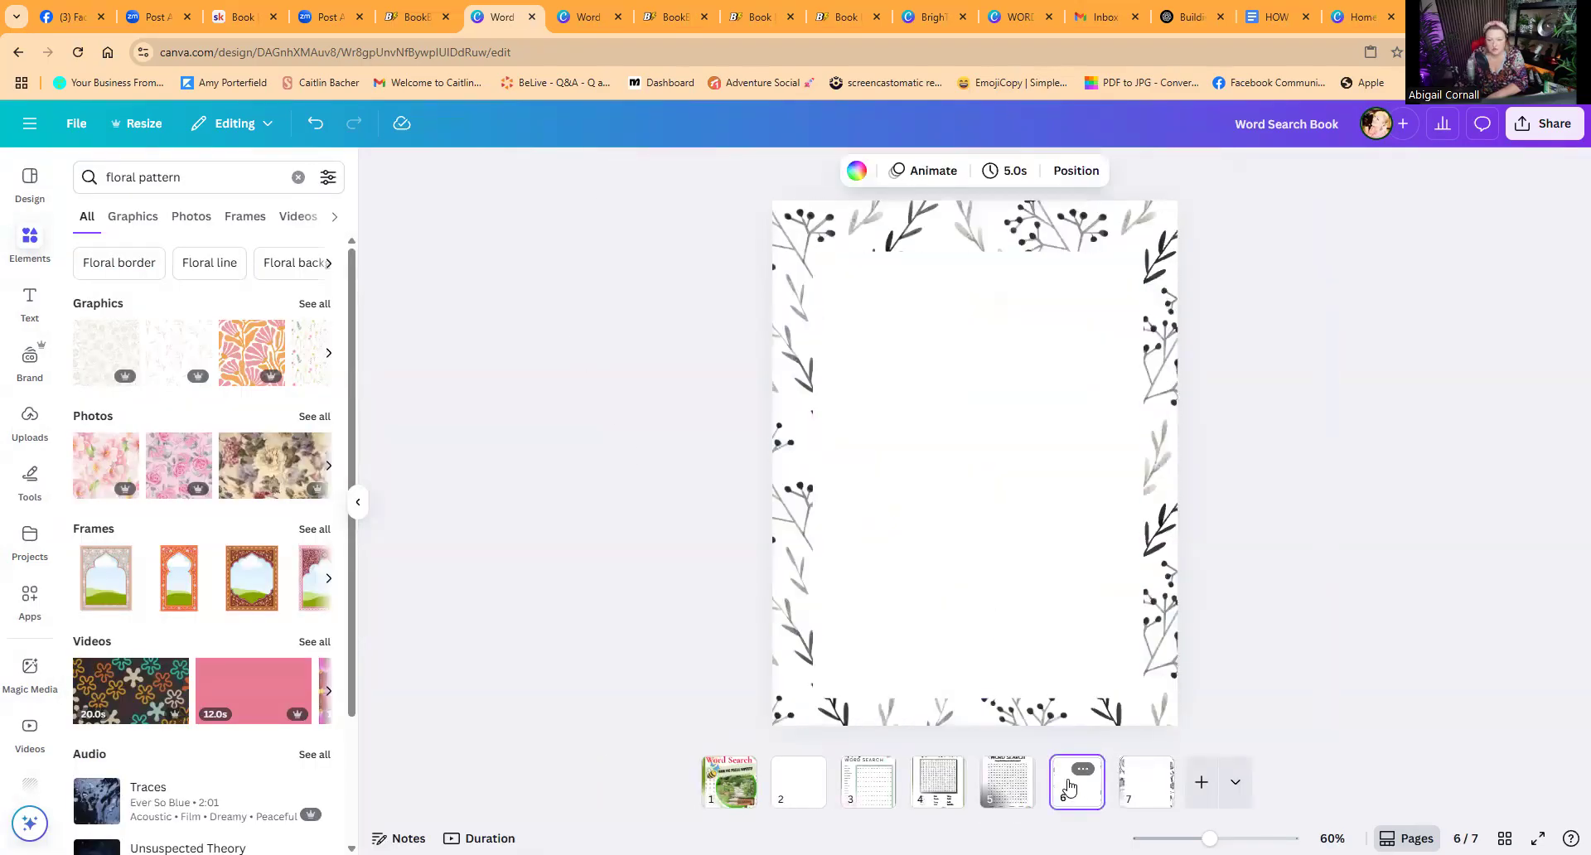
left_click(1143, 779)
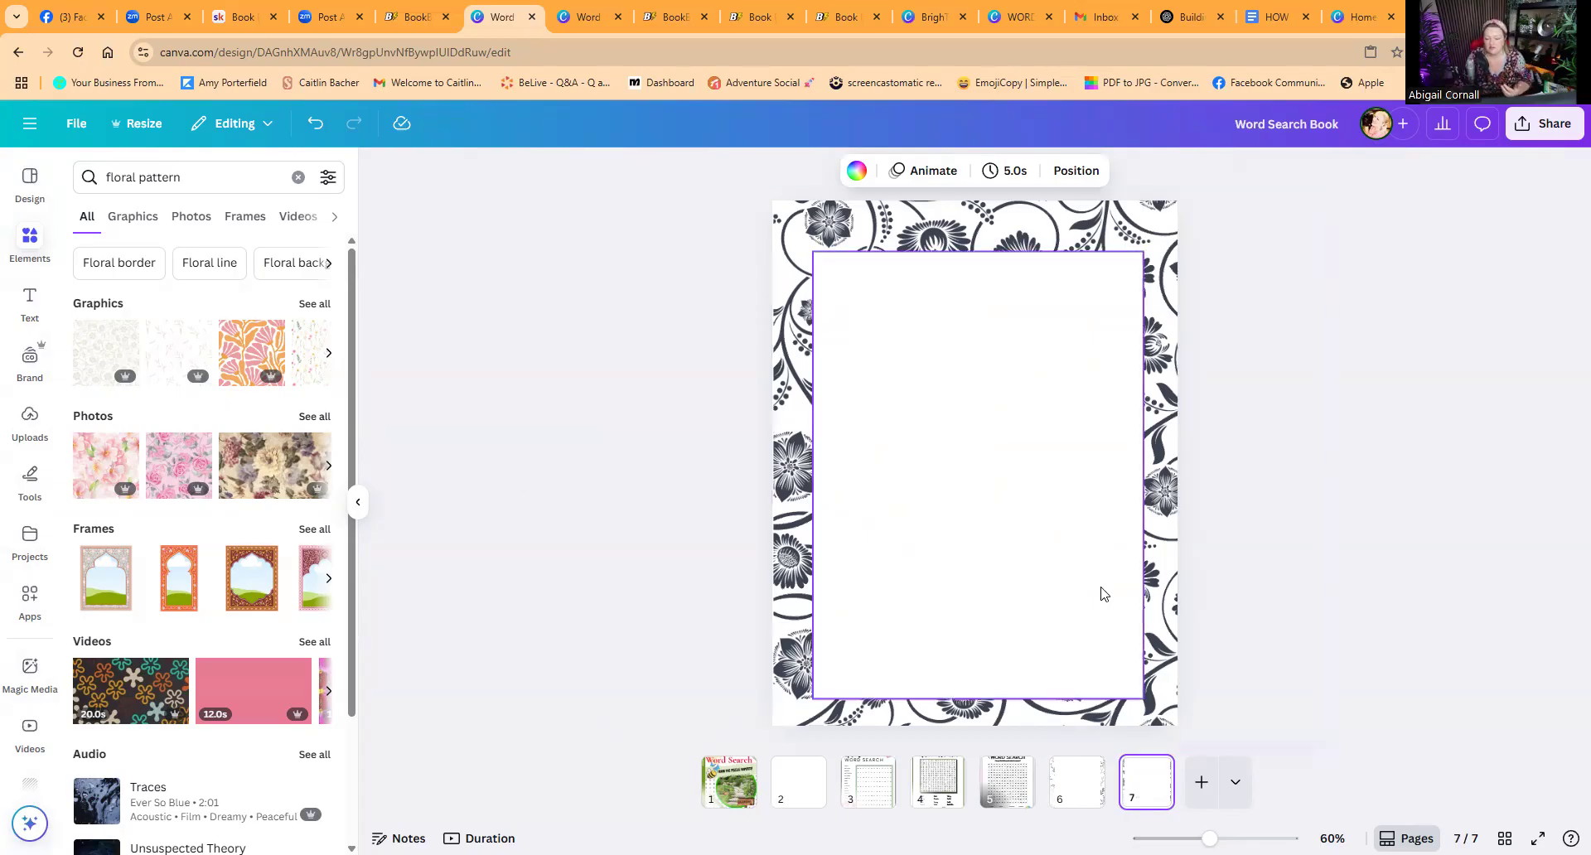
left_click(1148, 659)
left_click(994, 172)
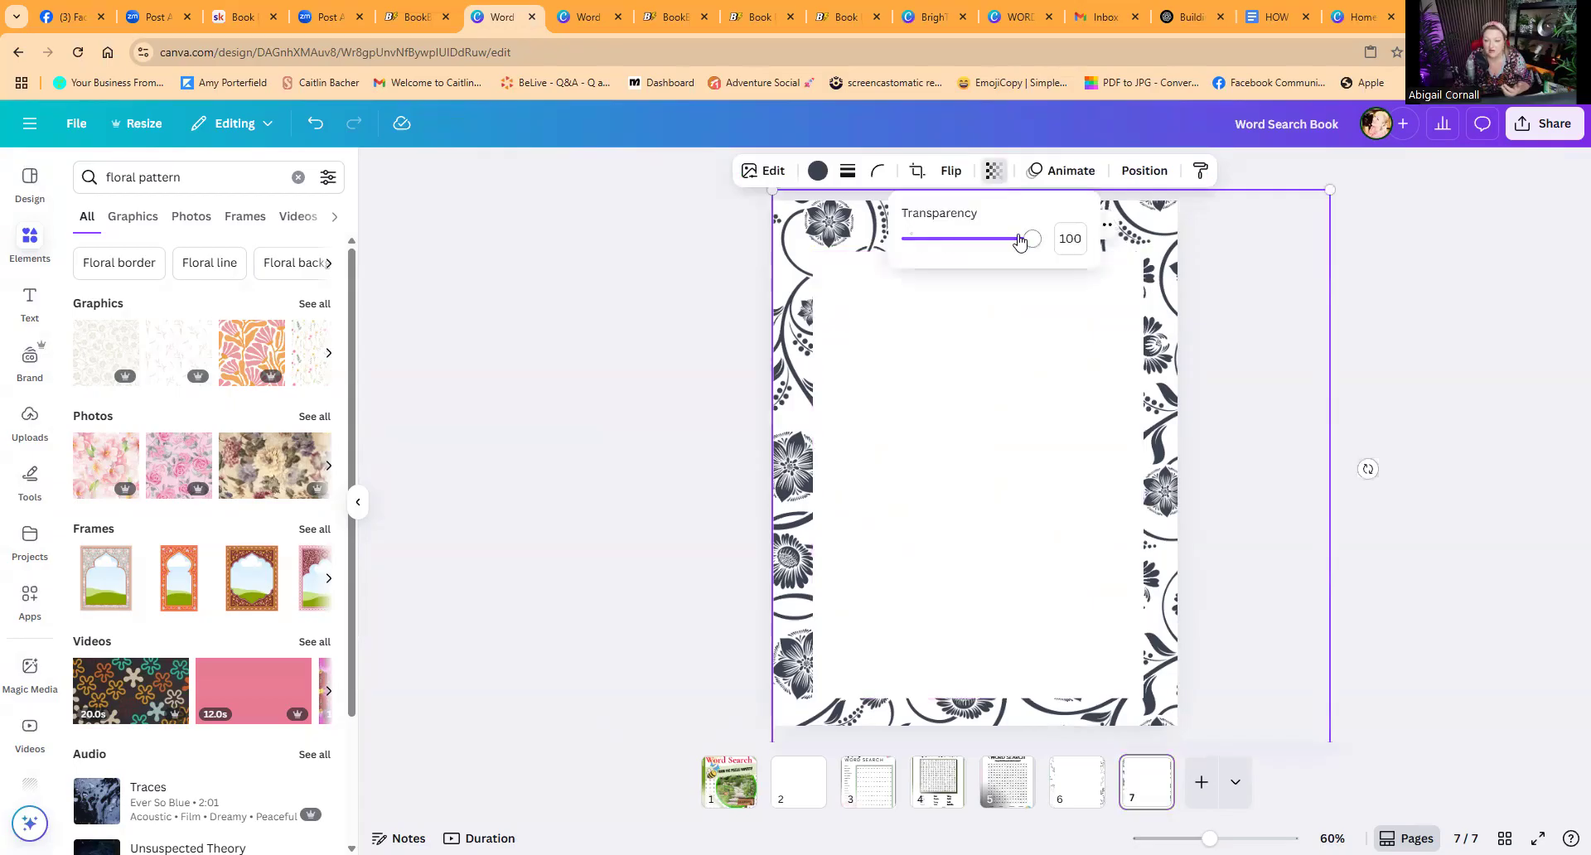
left_click_drag(1036, 239, 929, 239)
left_click(676, 384)
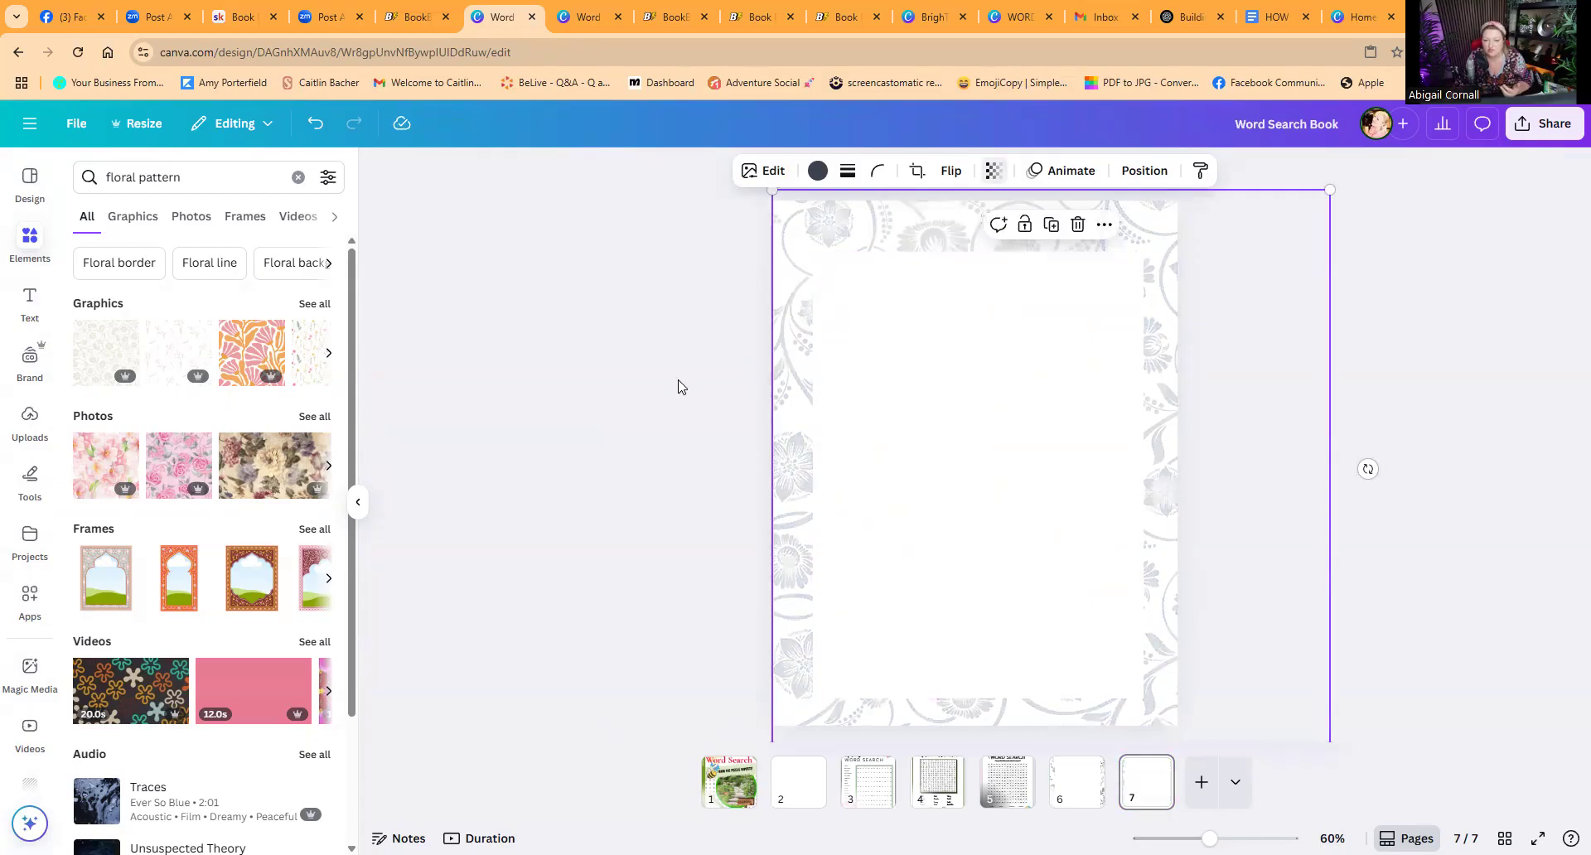
Step: Download page 7 alone as a PNG at size 1.375
left_click(675, 383)
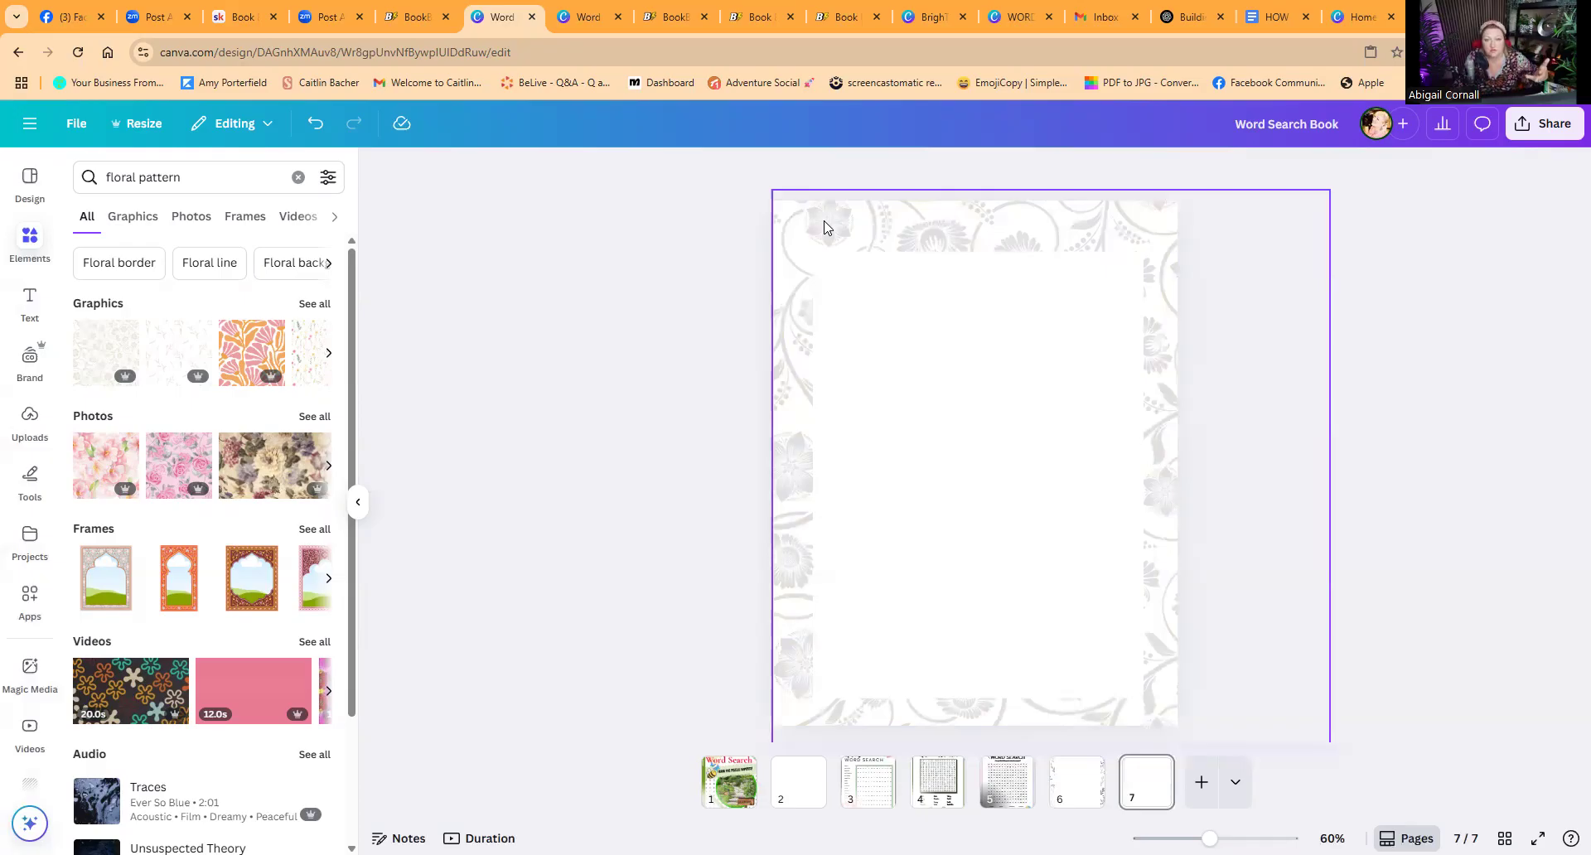
right_click(1407, 210)
left_click(1542, 126)
left_click(1541, 125)
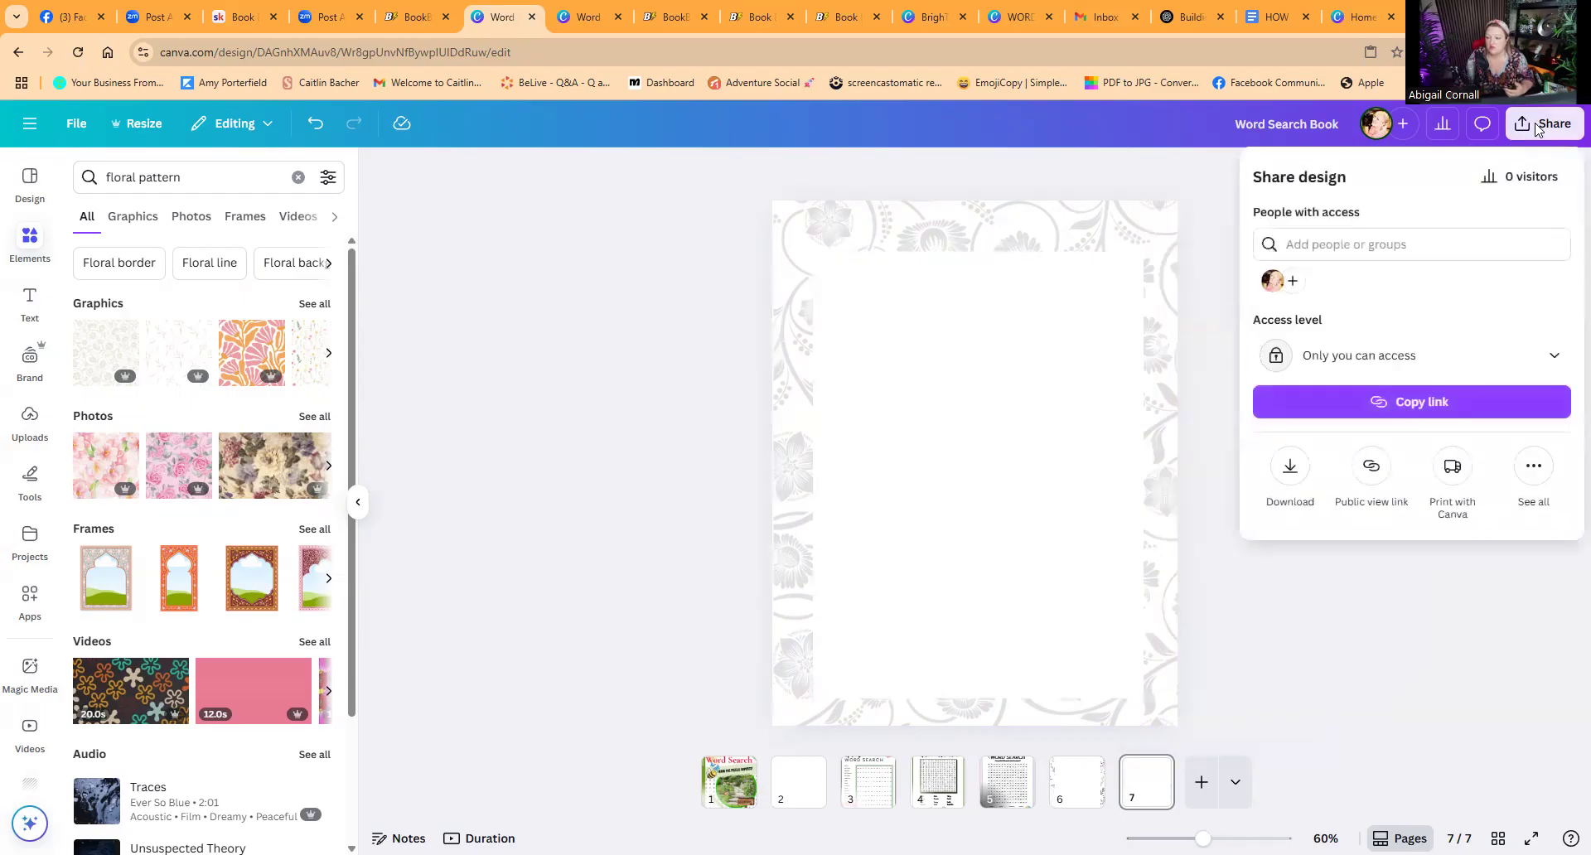
left_click(1295, 472)
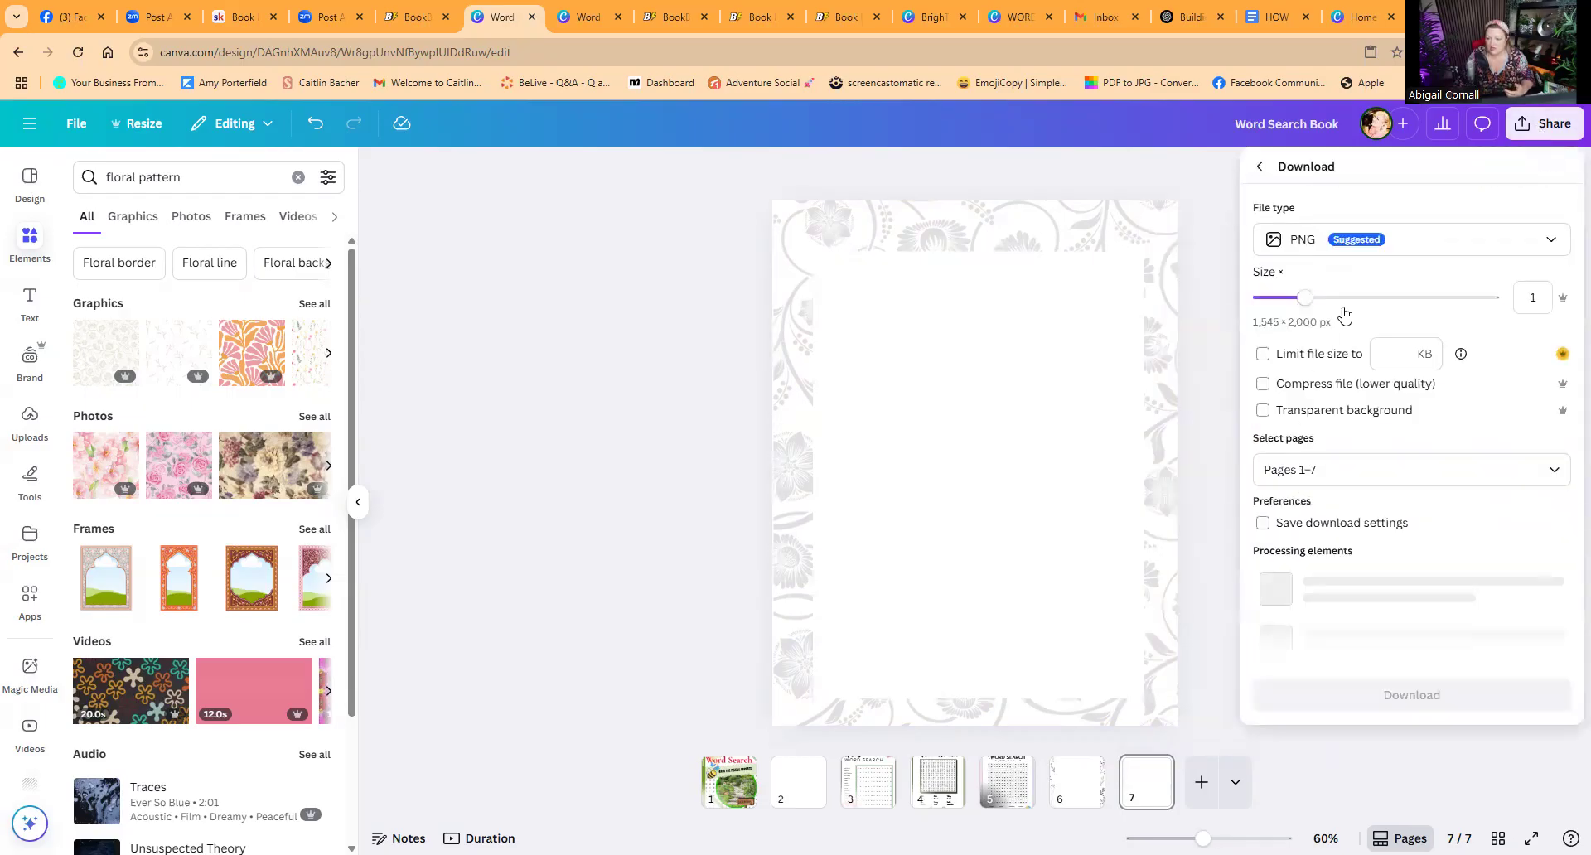
left_click(1338, 298)
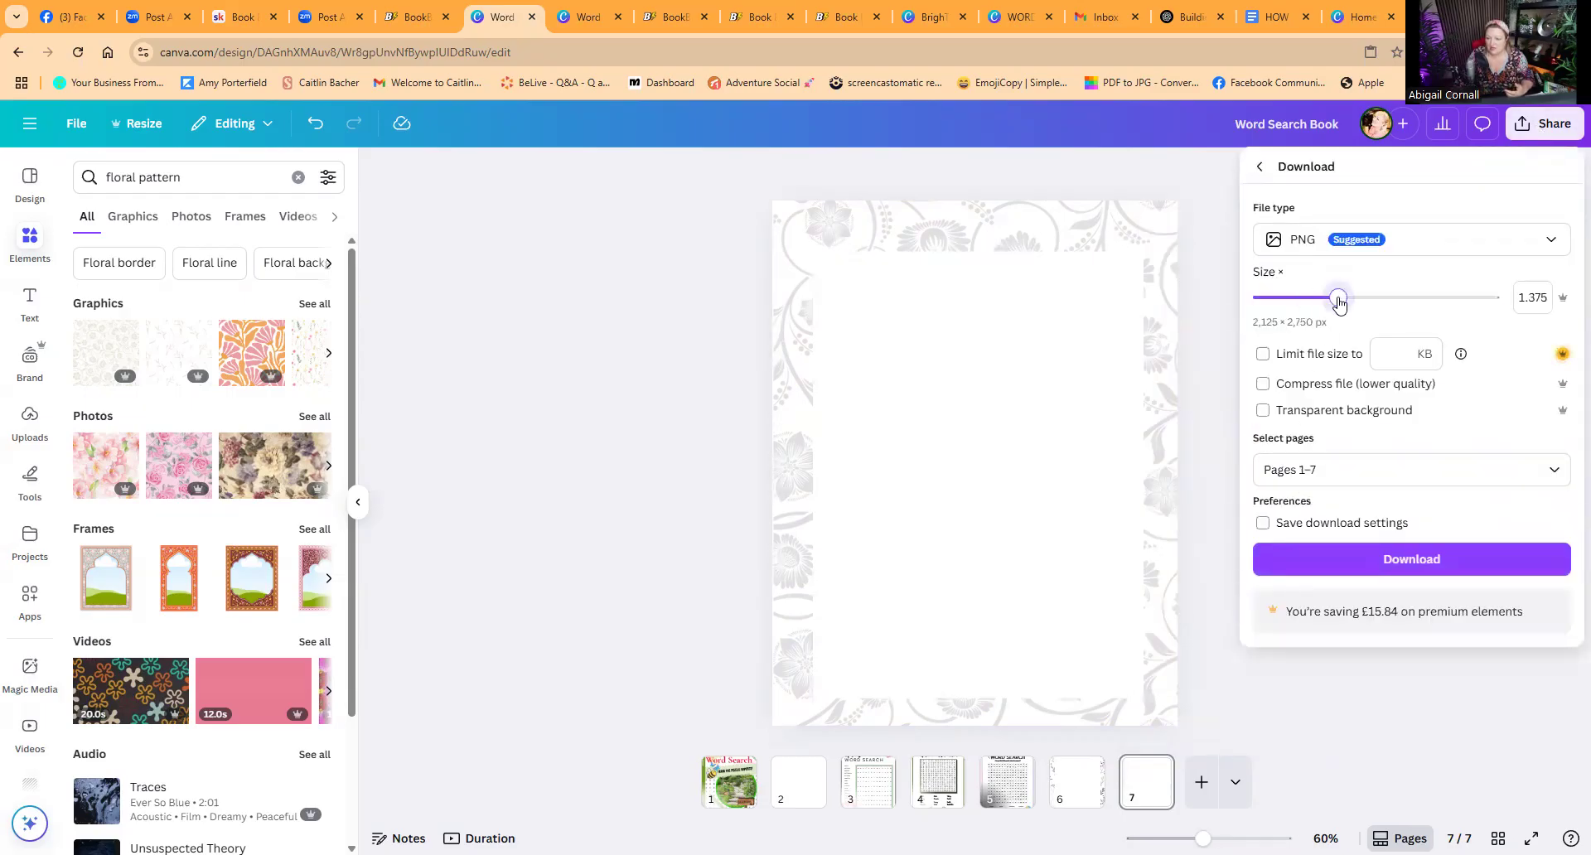
left_click(1550, 475)
left_click(1297, 550)
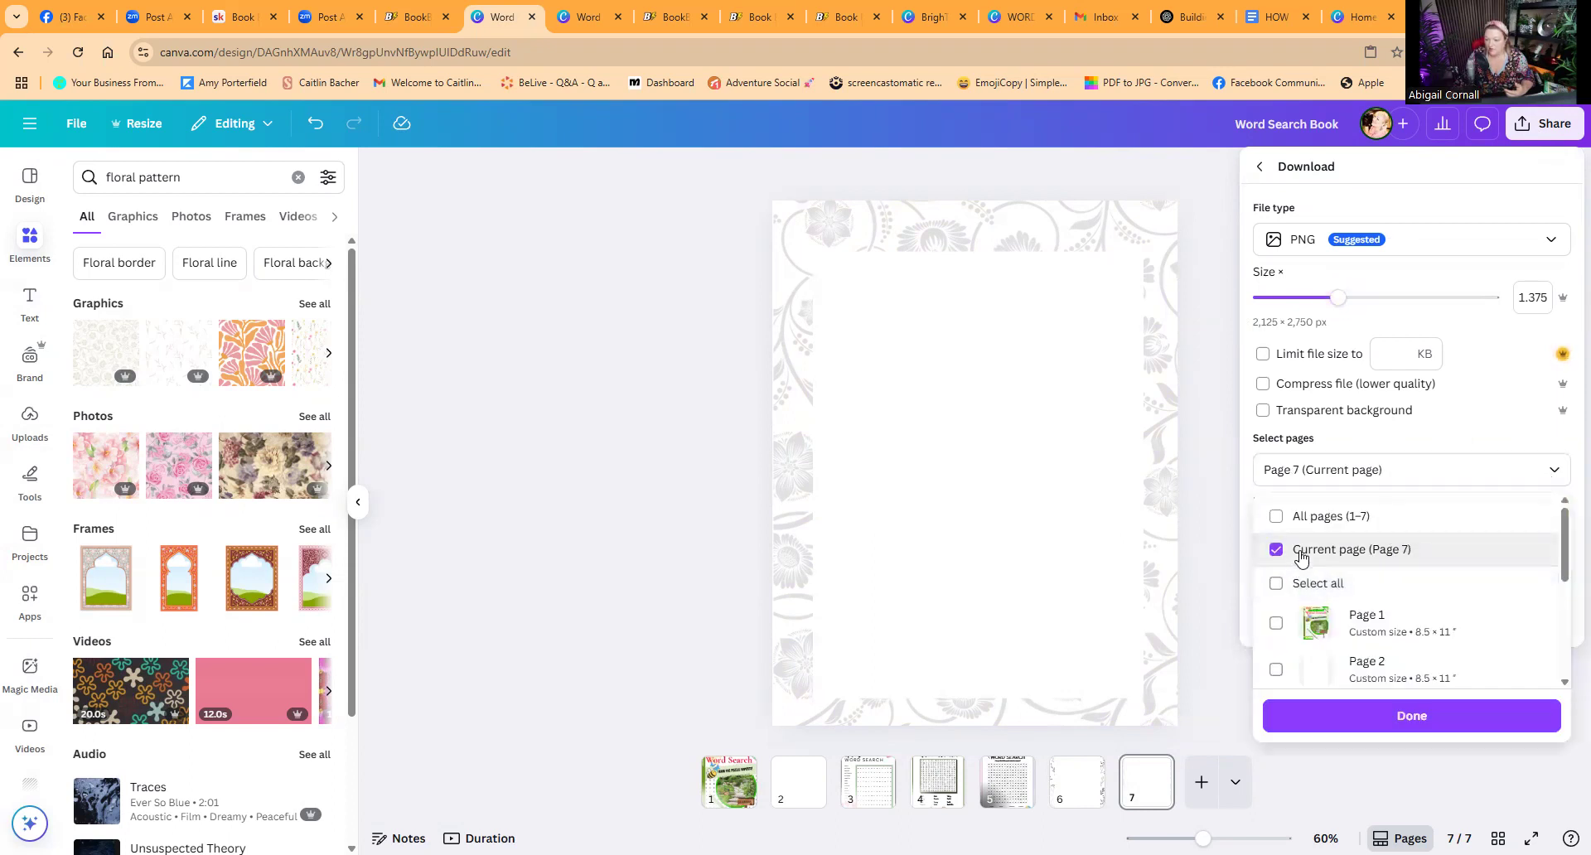
left_click(1322, 719)
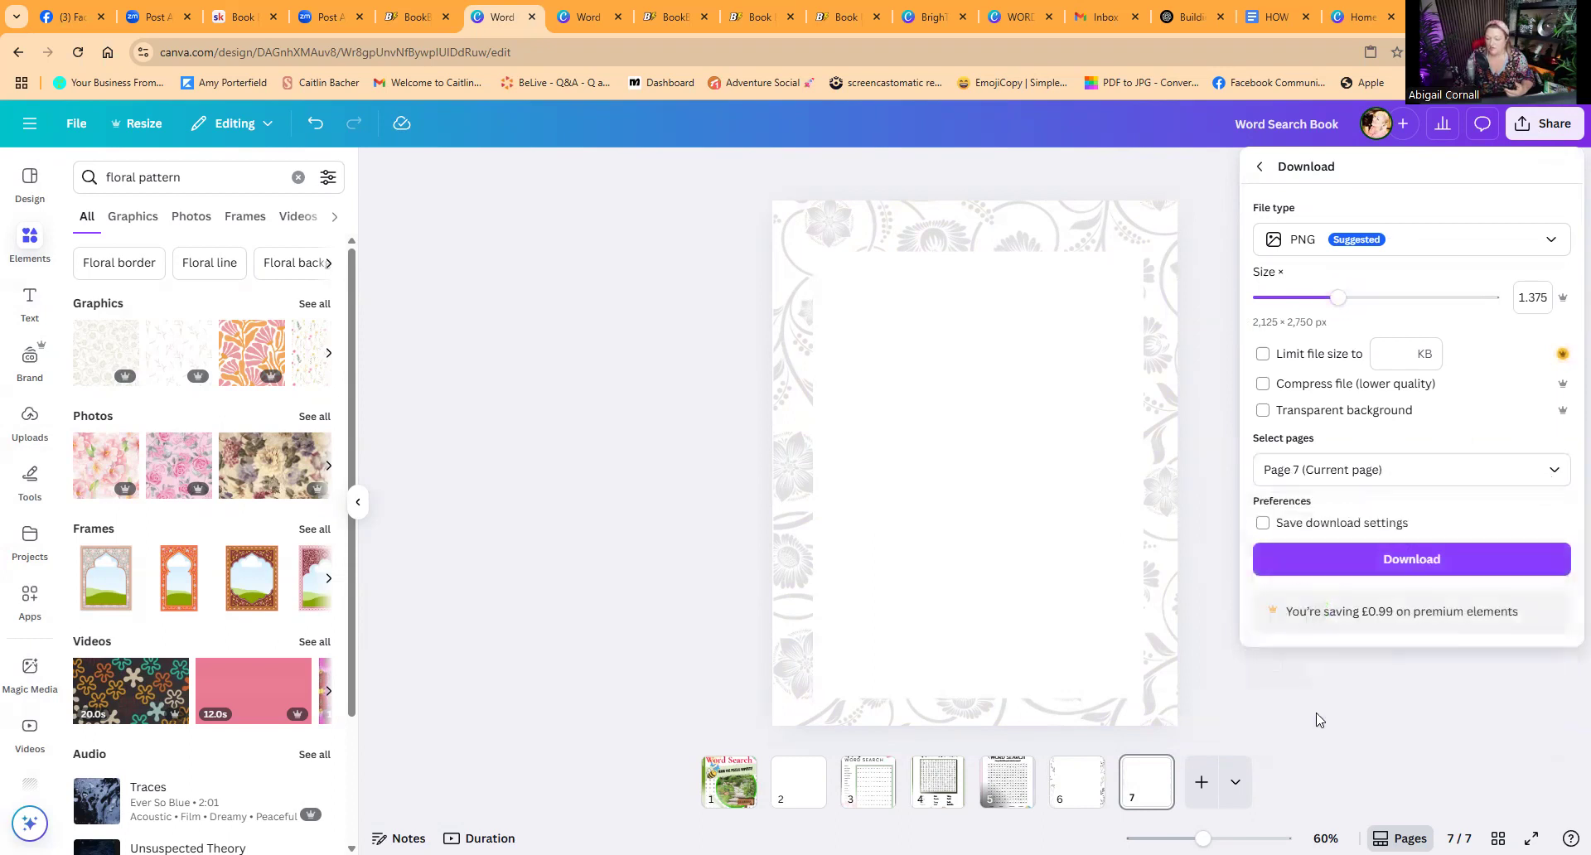
left_click(1326, 561)
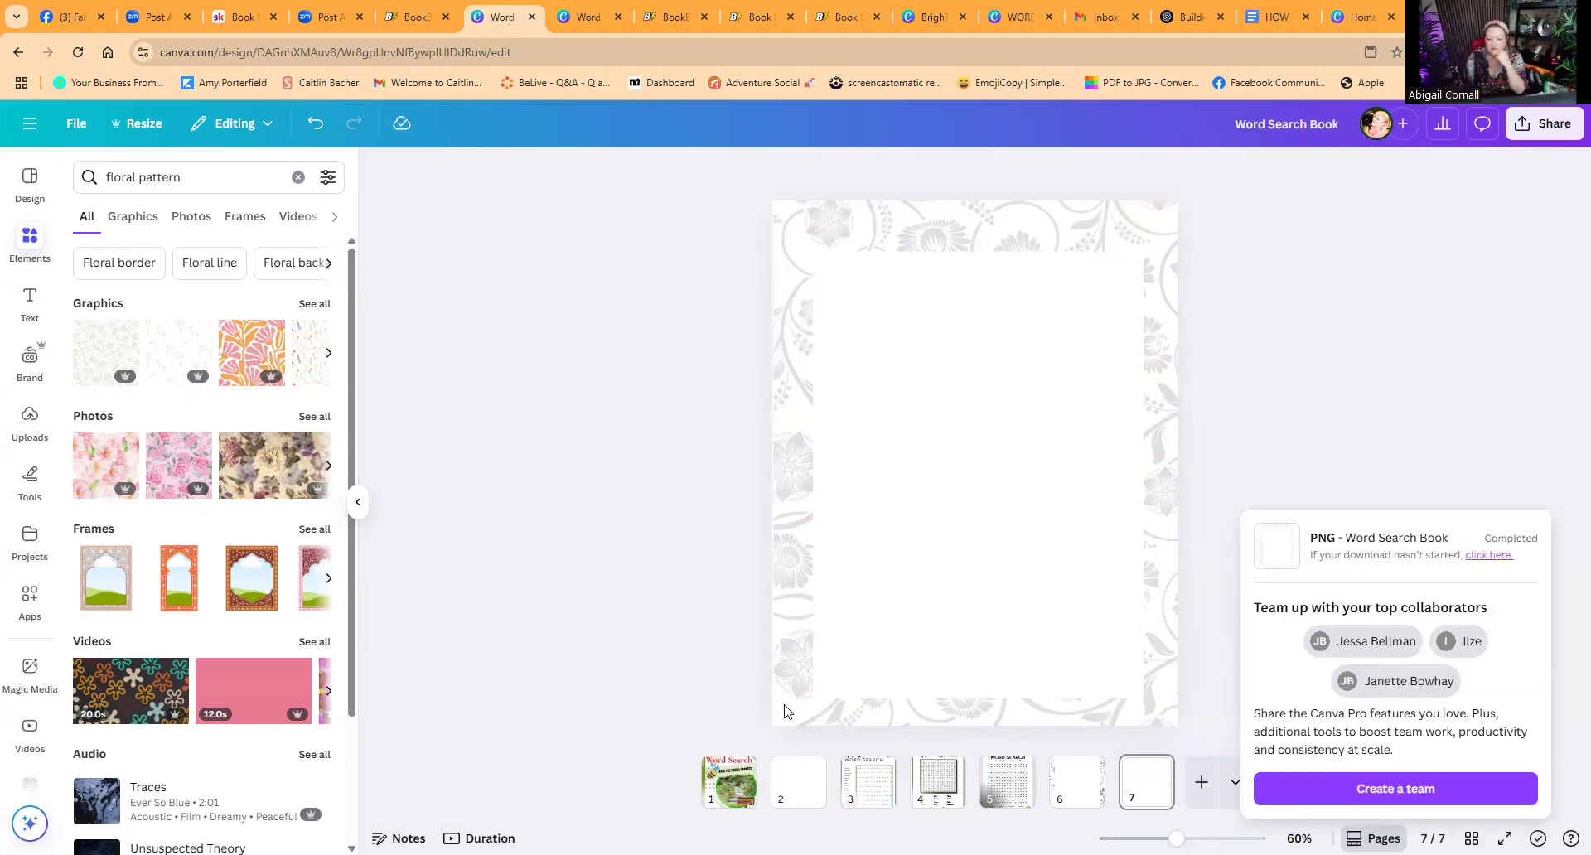
Step: Switch to the Book Bolt interior, upload the Word Search Book PNG and add it to page 9
left_click(673, 17)
left_click(744, 19)
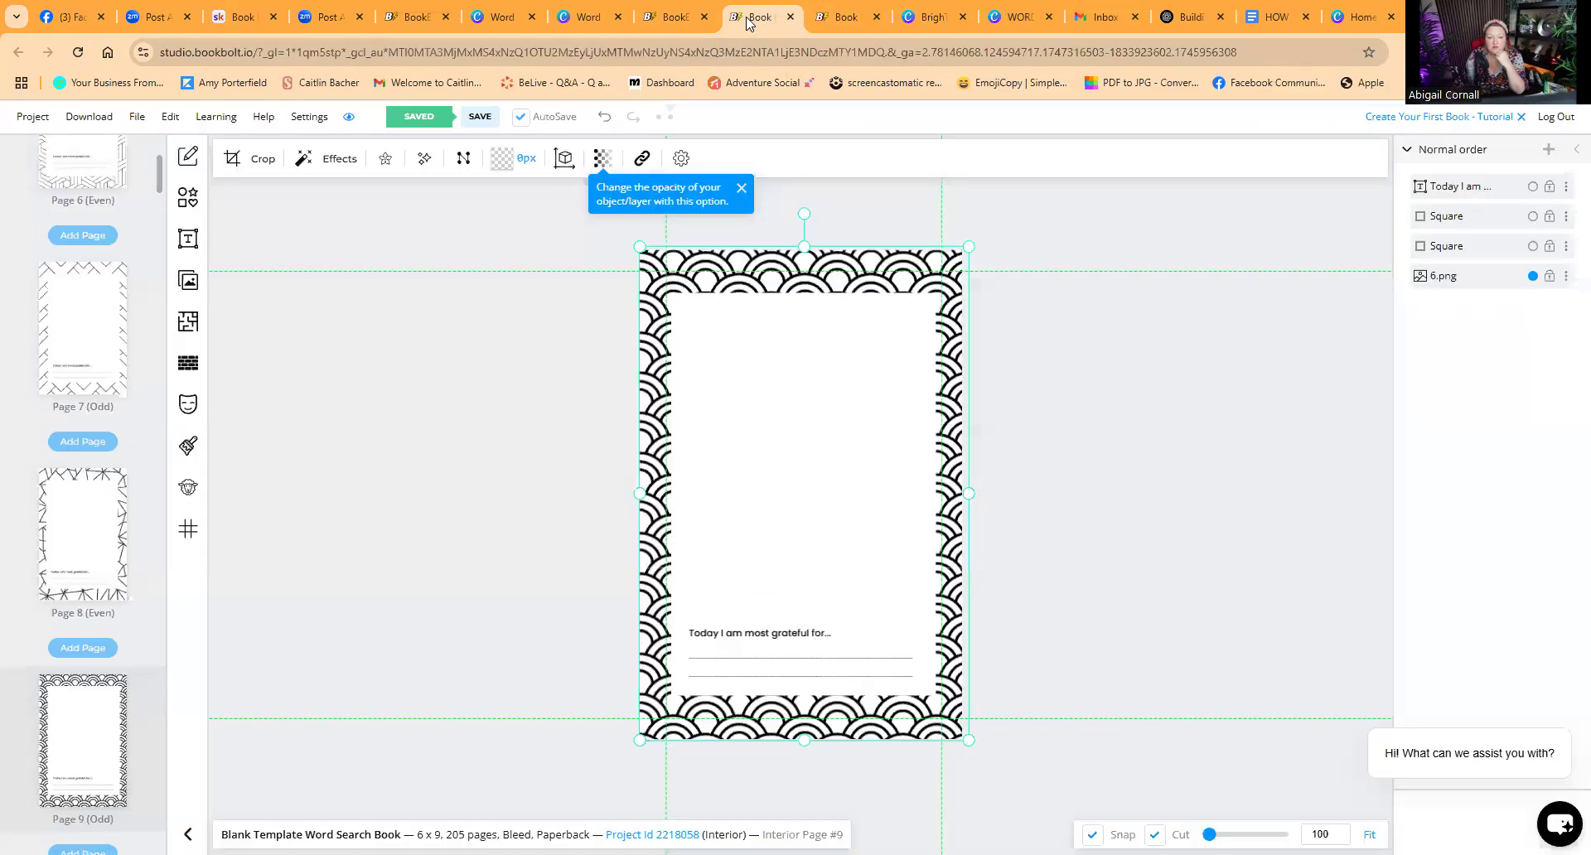
left_click(185, 280)
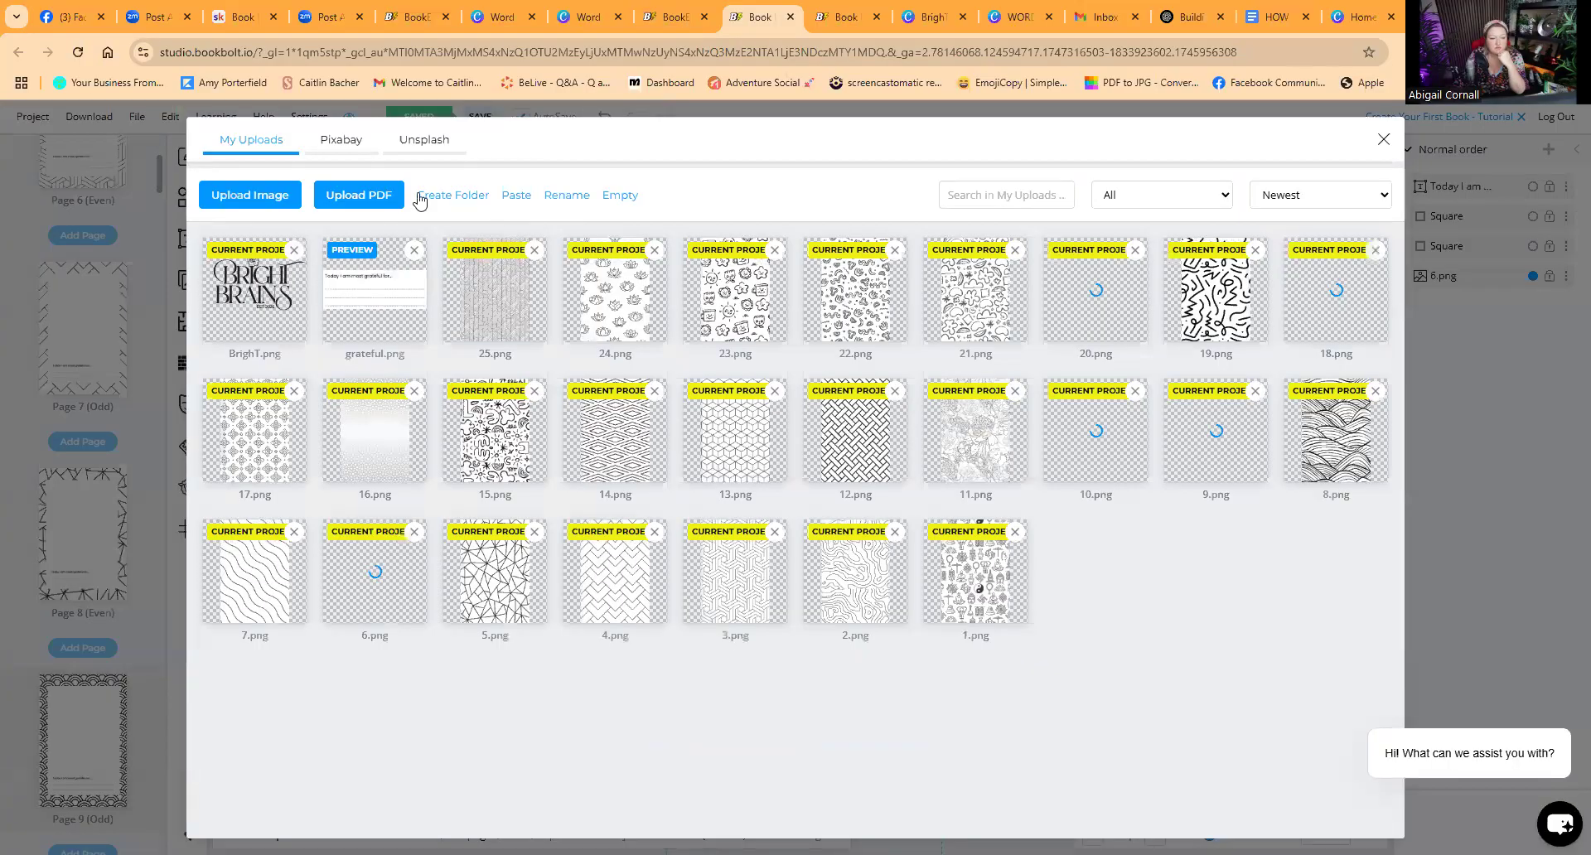
left_click(254, 194)
left_click(119, 251)
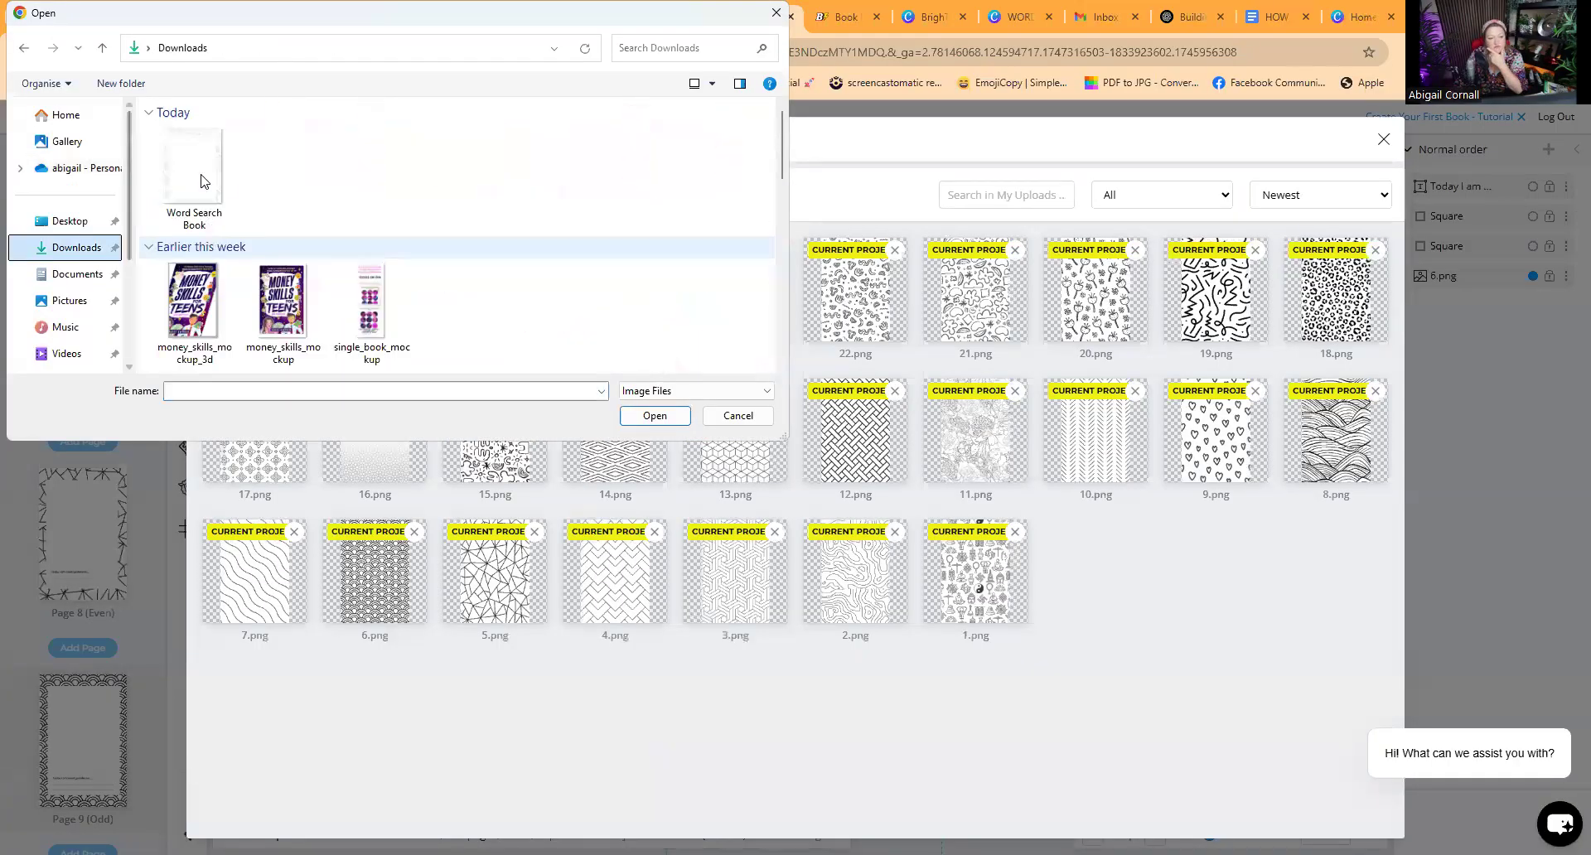
left_click(203, 180)
double_click(203, 181)
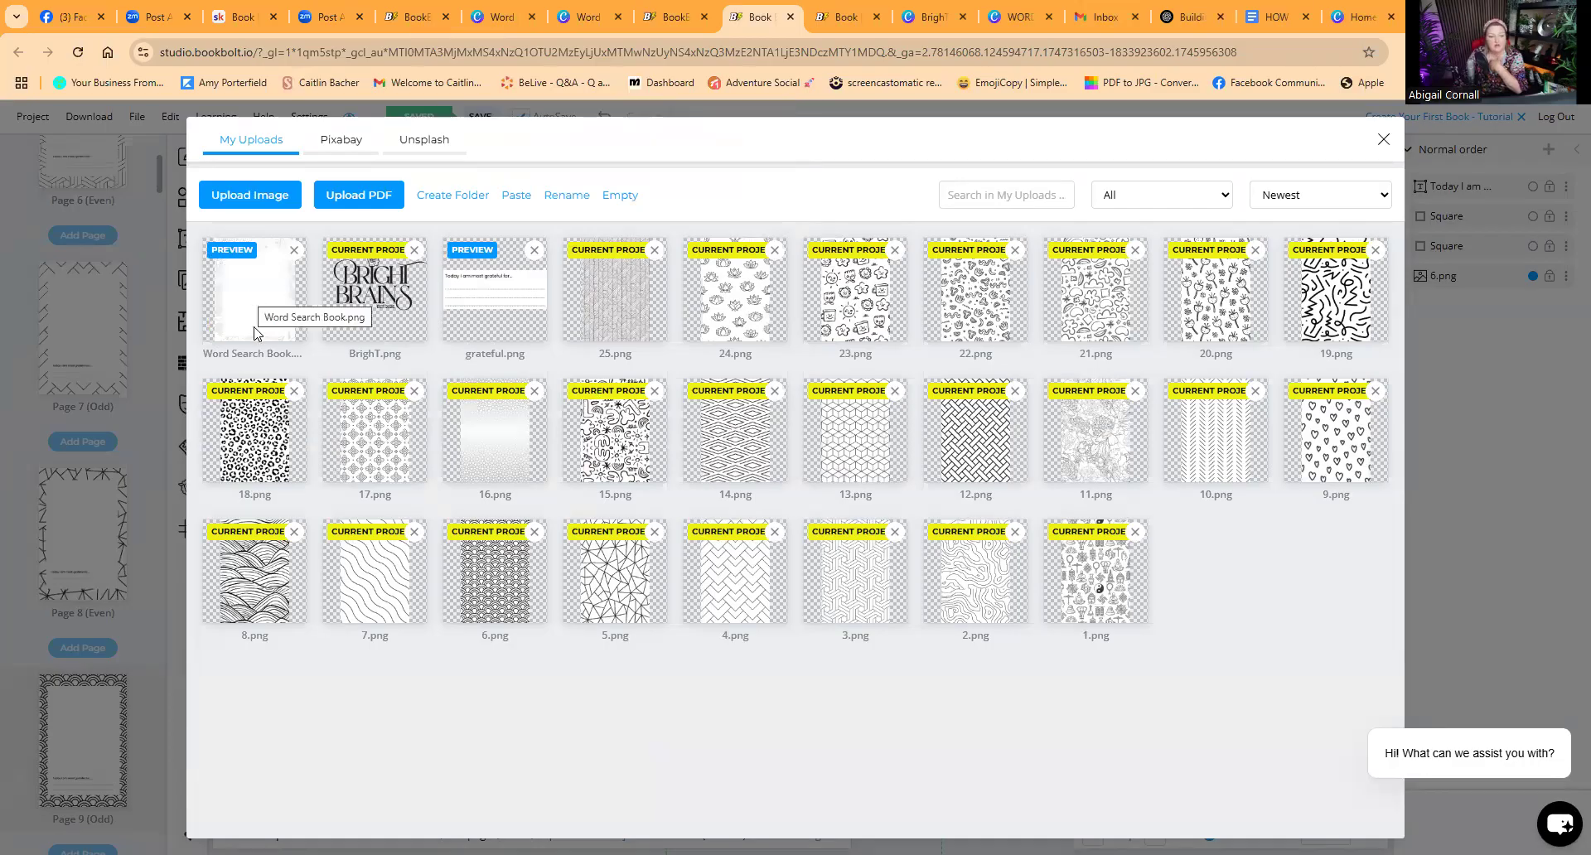
left_click(247, 289)
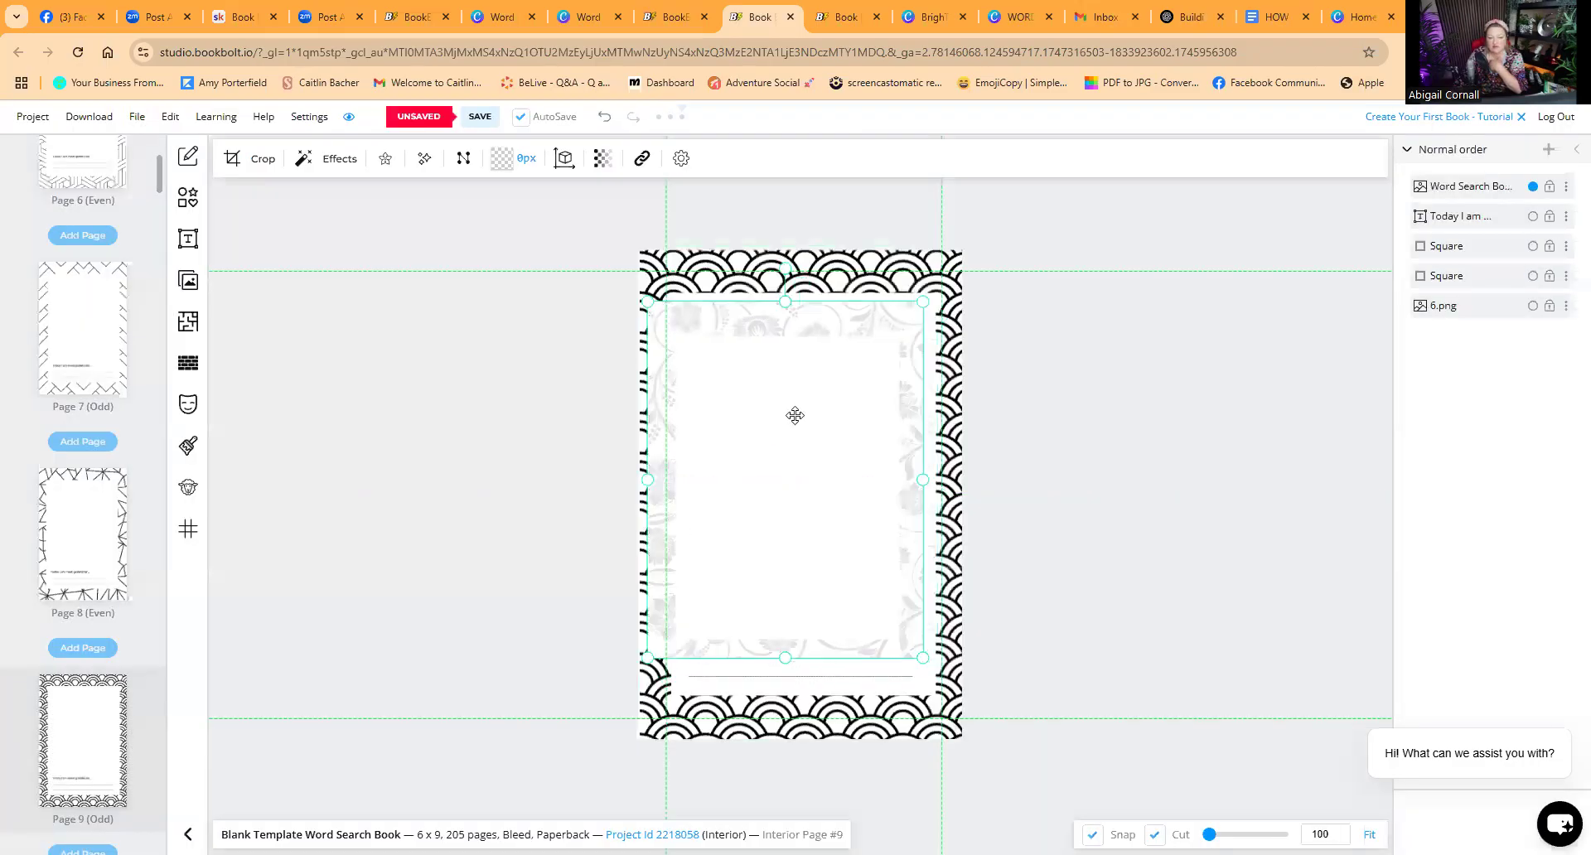
Step: Stretch the floral image to cover the whole of page 9
left_click_drag(796, 415, 792, 381)
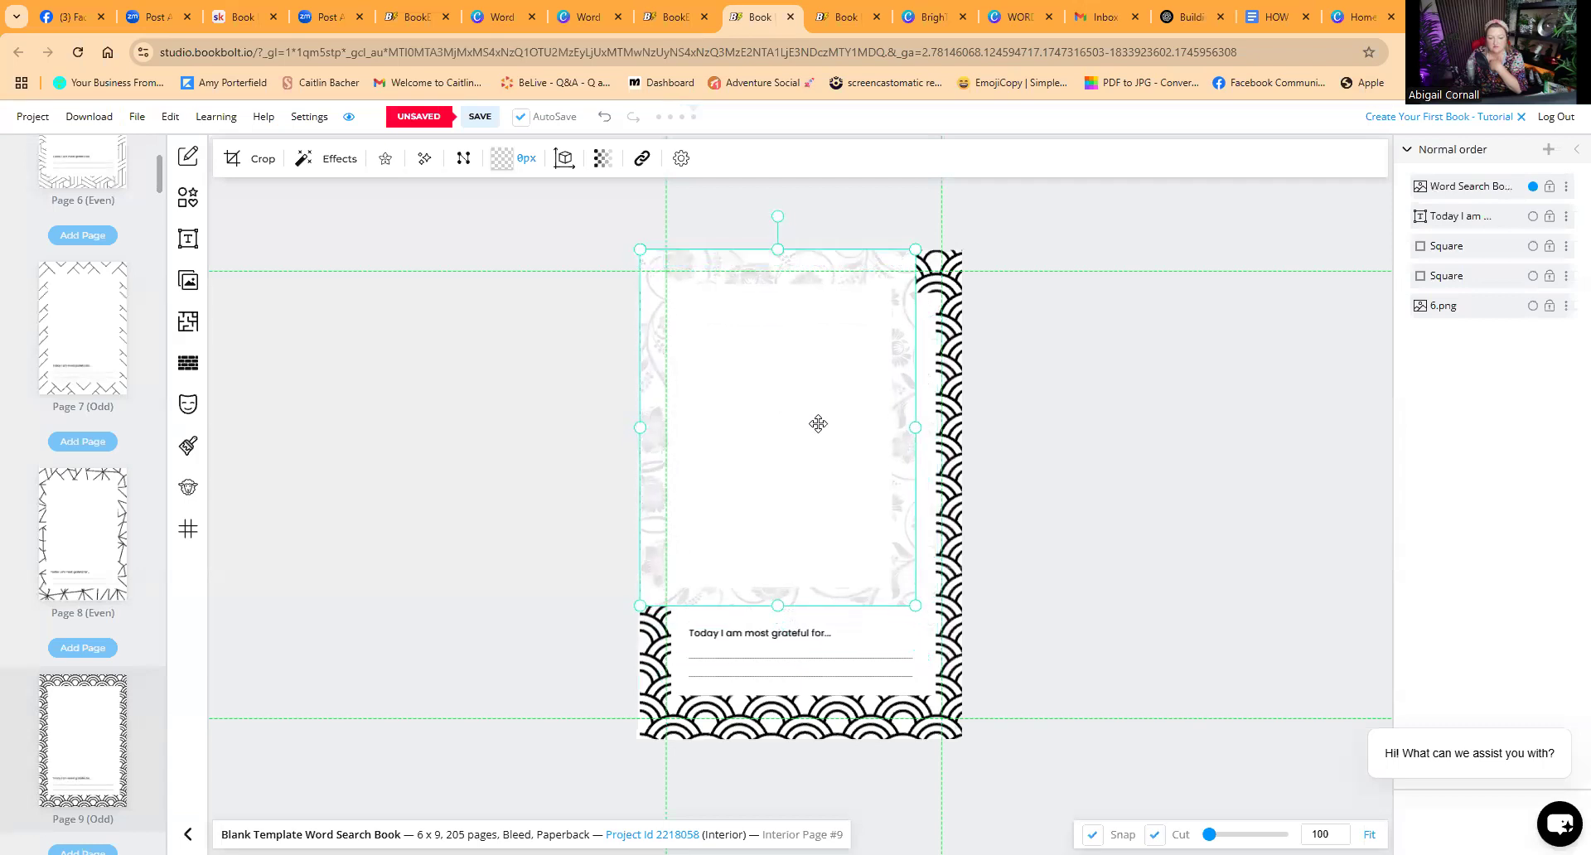
left_click_drag(919, 606, 965, 670)
left_click_drag(846, 646, 845, 635)
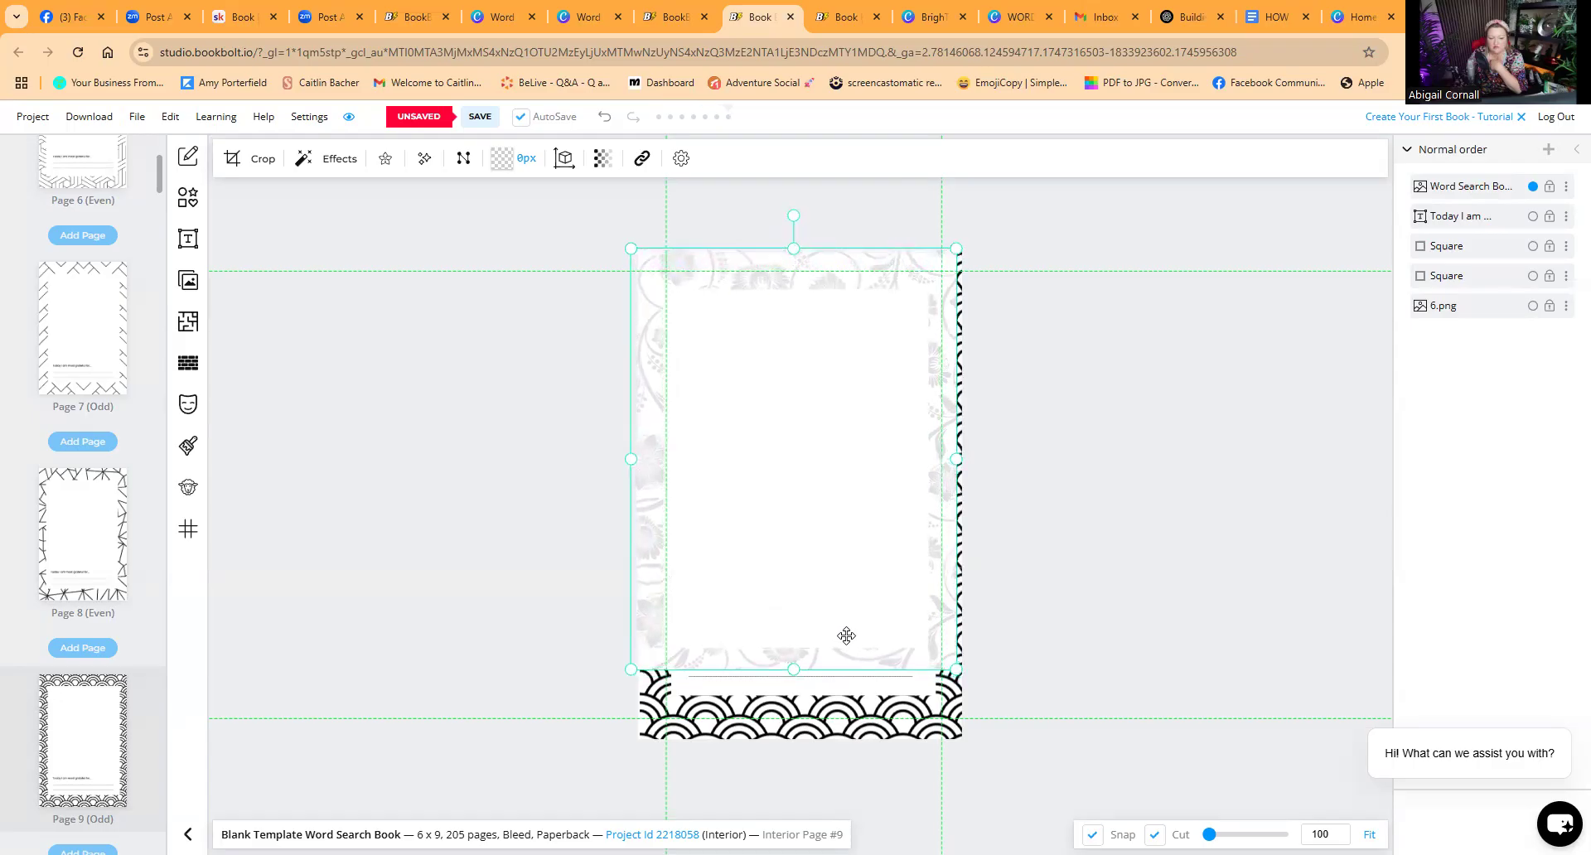
left_click_drag(955, 670, 962, 678)
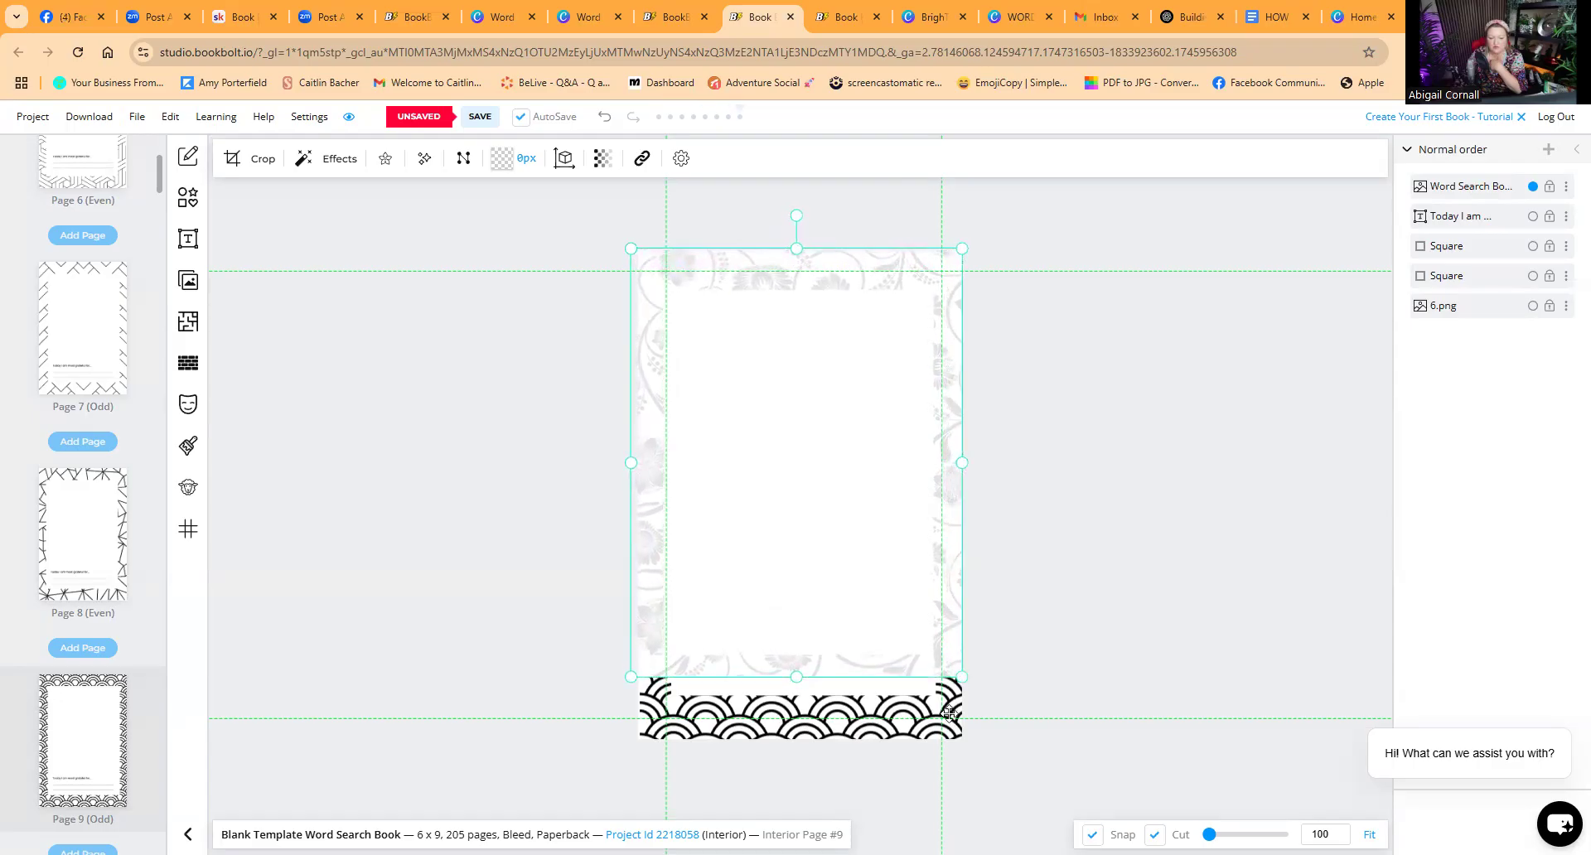
left_click(949, 711)
left_click(860, 586)
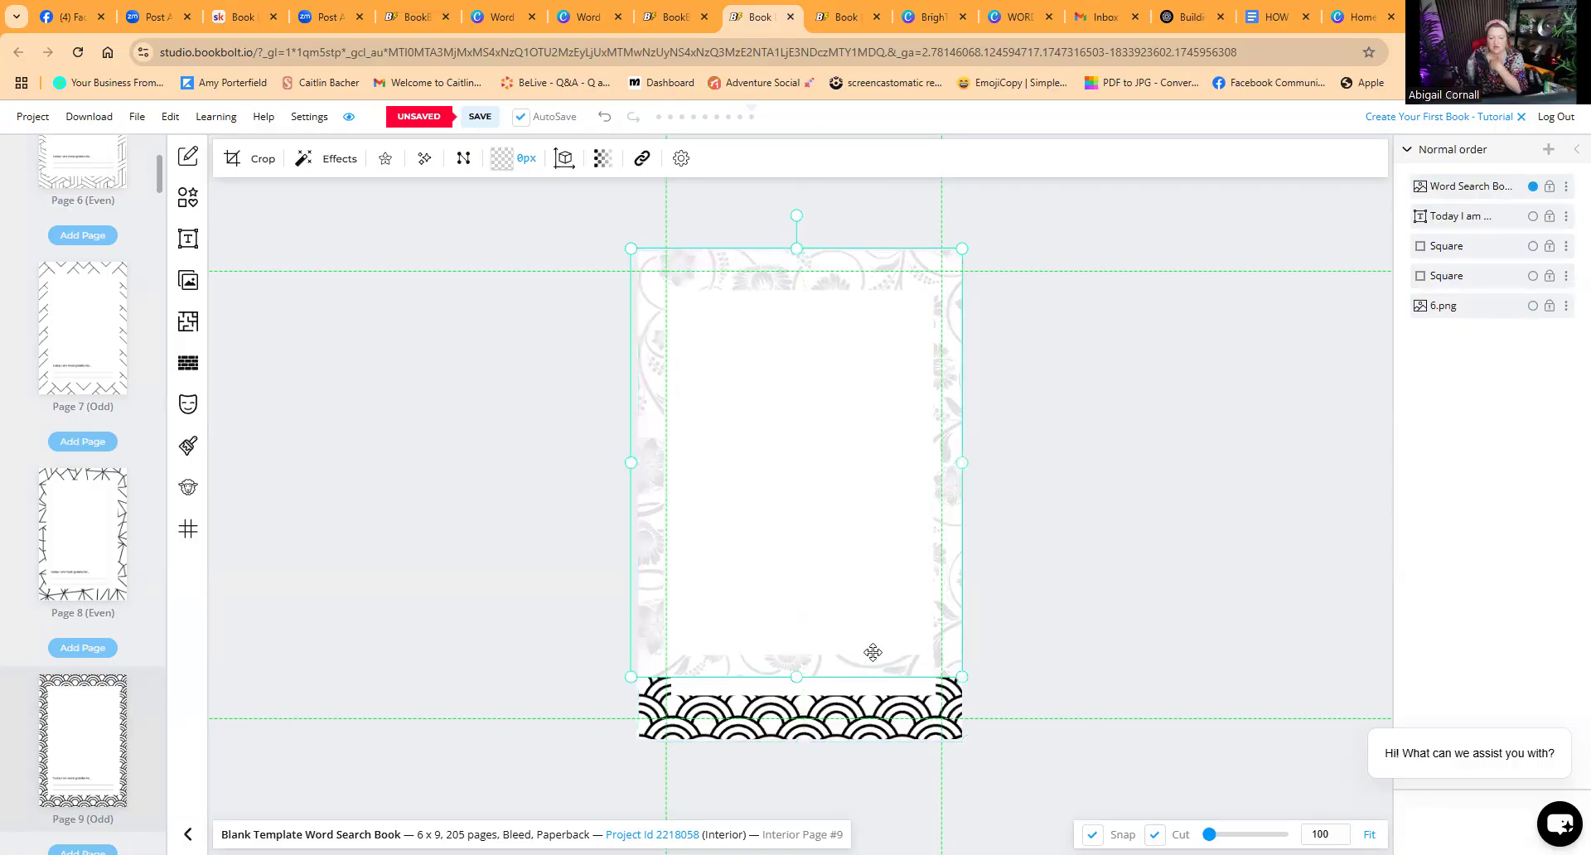
left_click_drag(799, 678, 799, 741)
left_click(1104, 623)
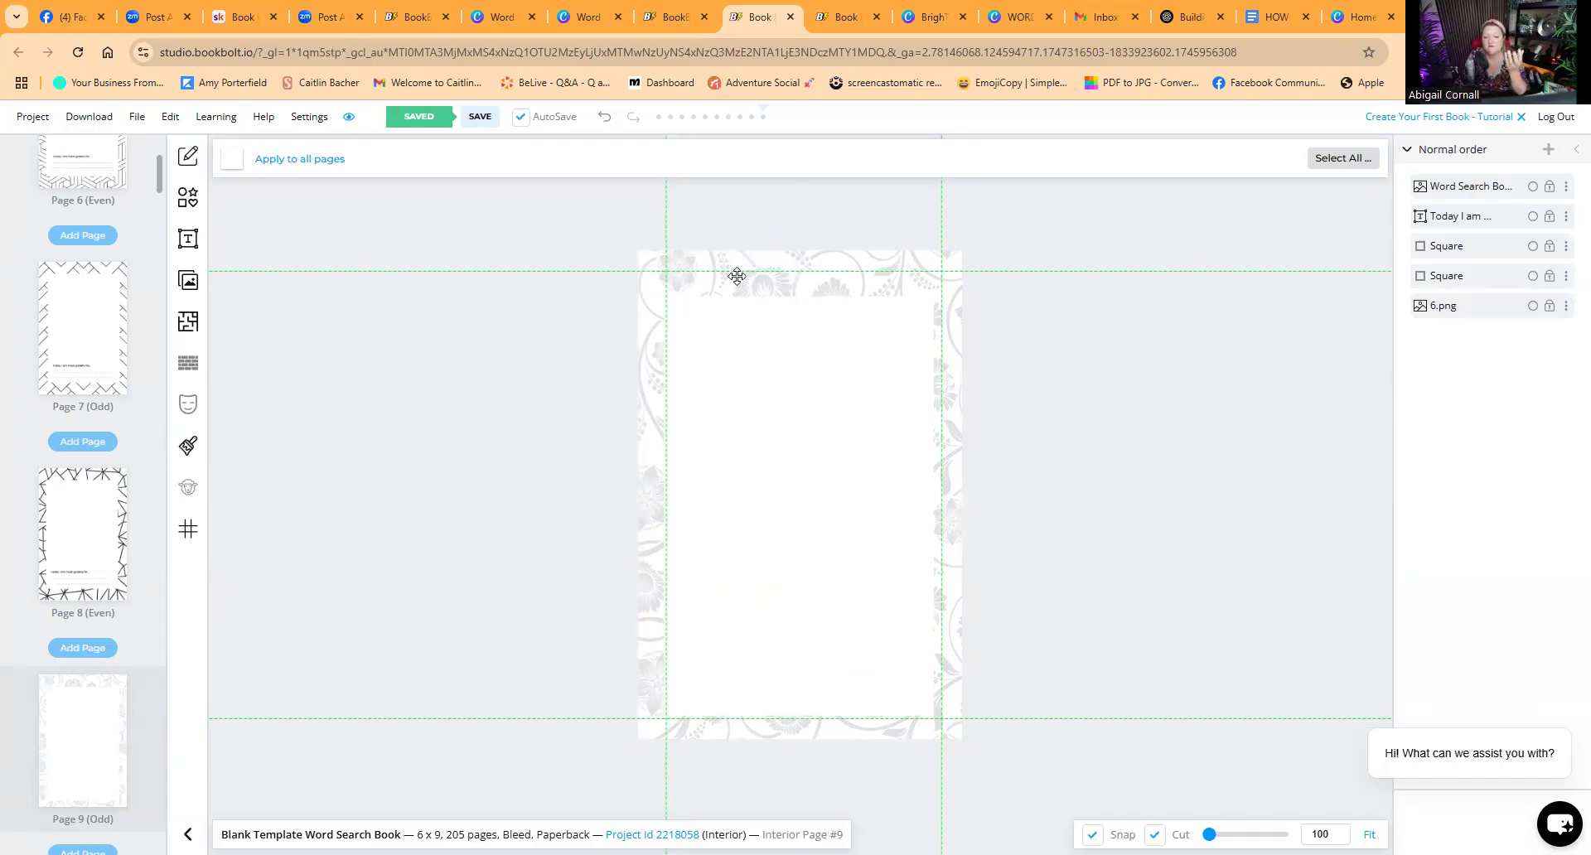
Step: Move the floral image aside, then delete it from page 9
left_click_drag(738, 401, 923, 432)
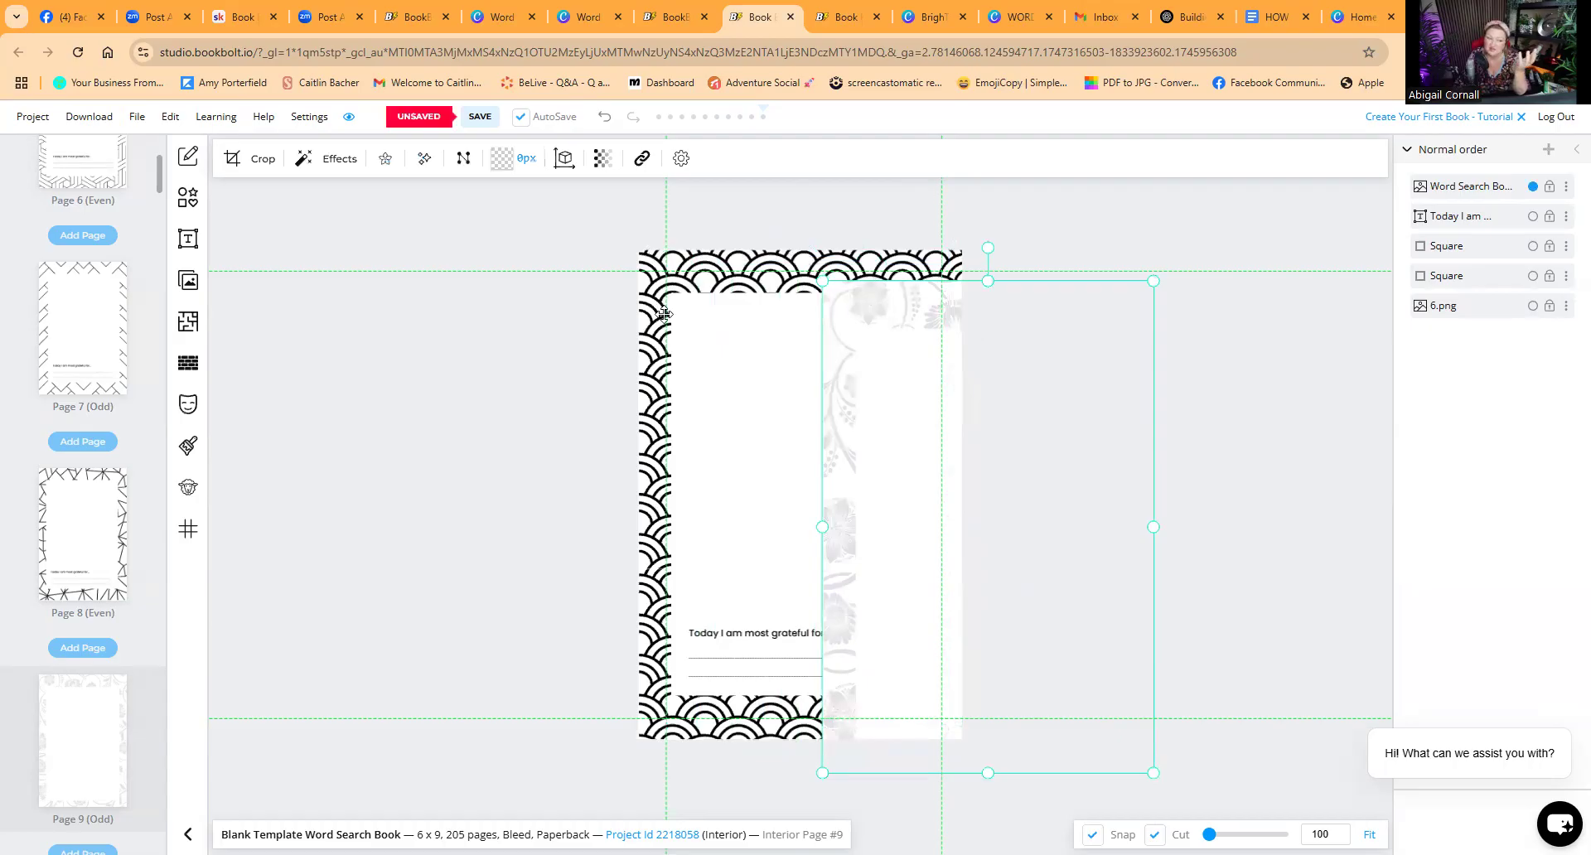
left_click_drag(910, 429, 717, 392)
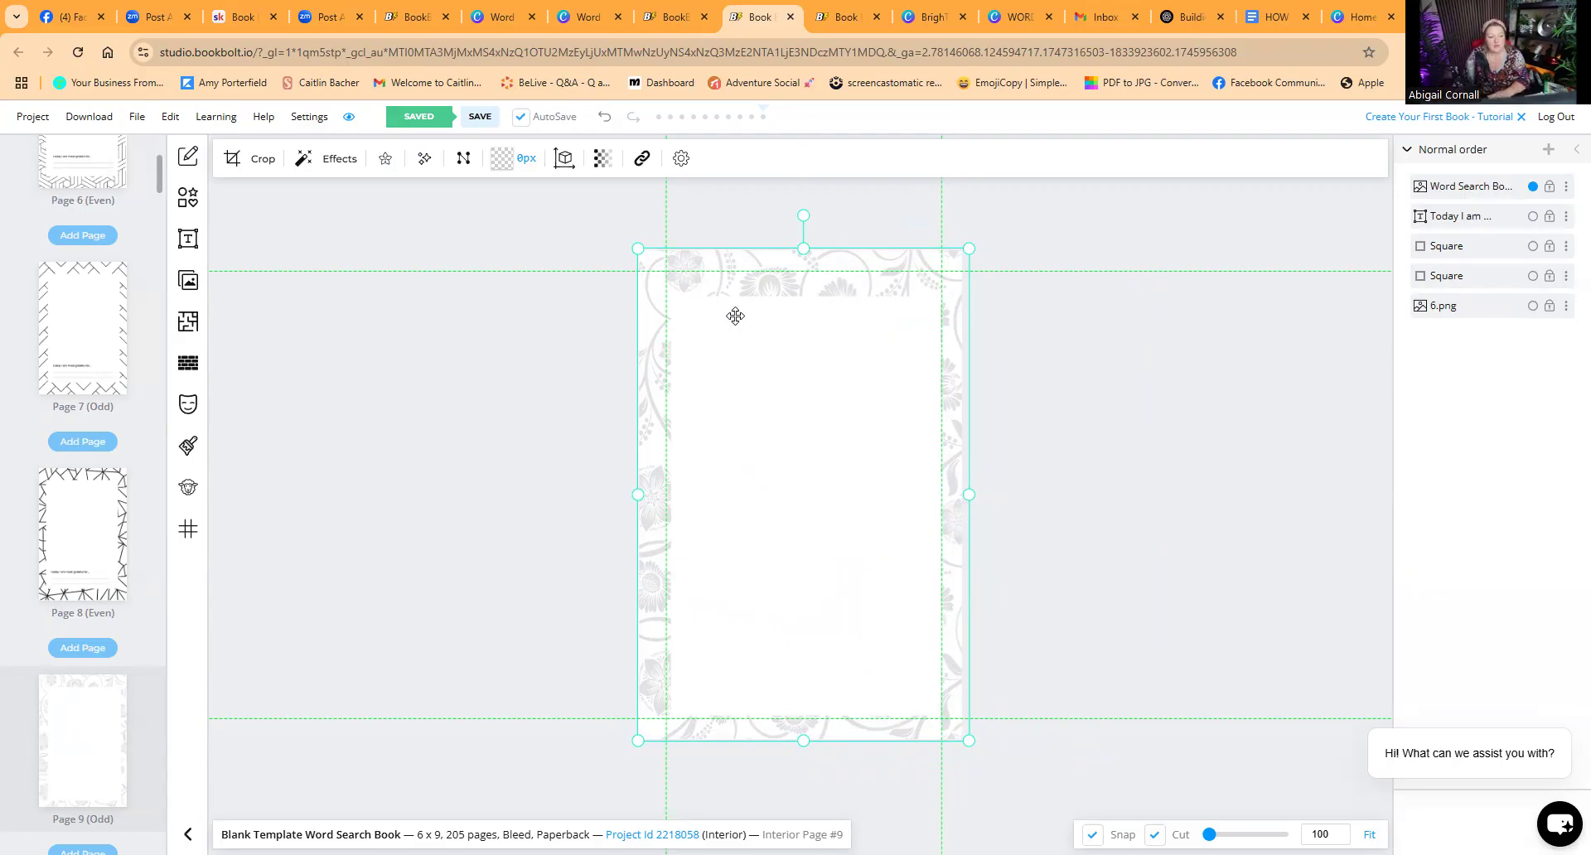
key("Delete")
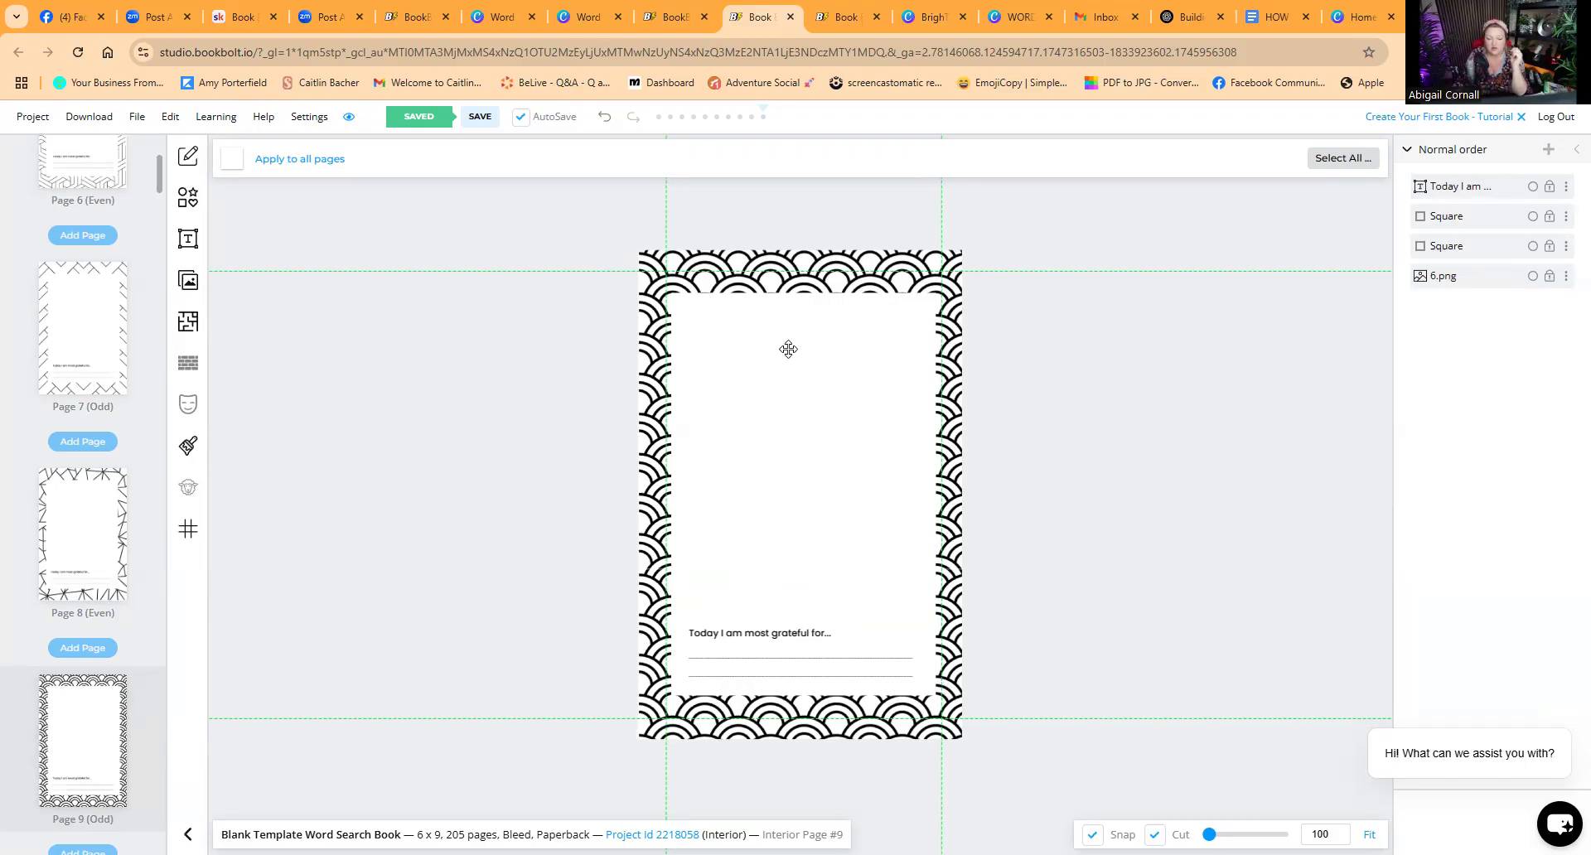
Step: Inspect the text and white panel layers on pages 9 and 8
left_click(796, 655)
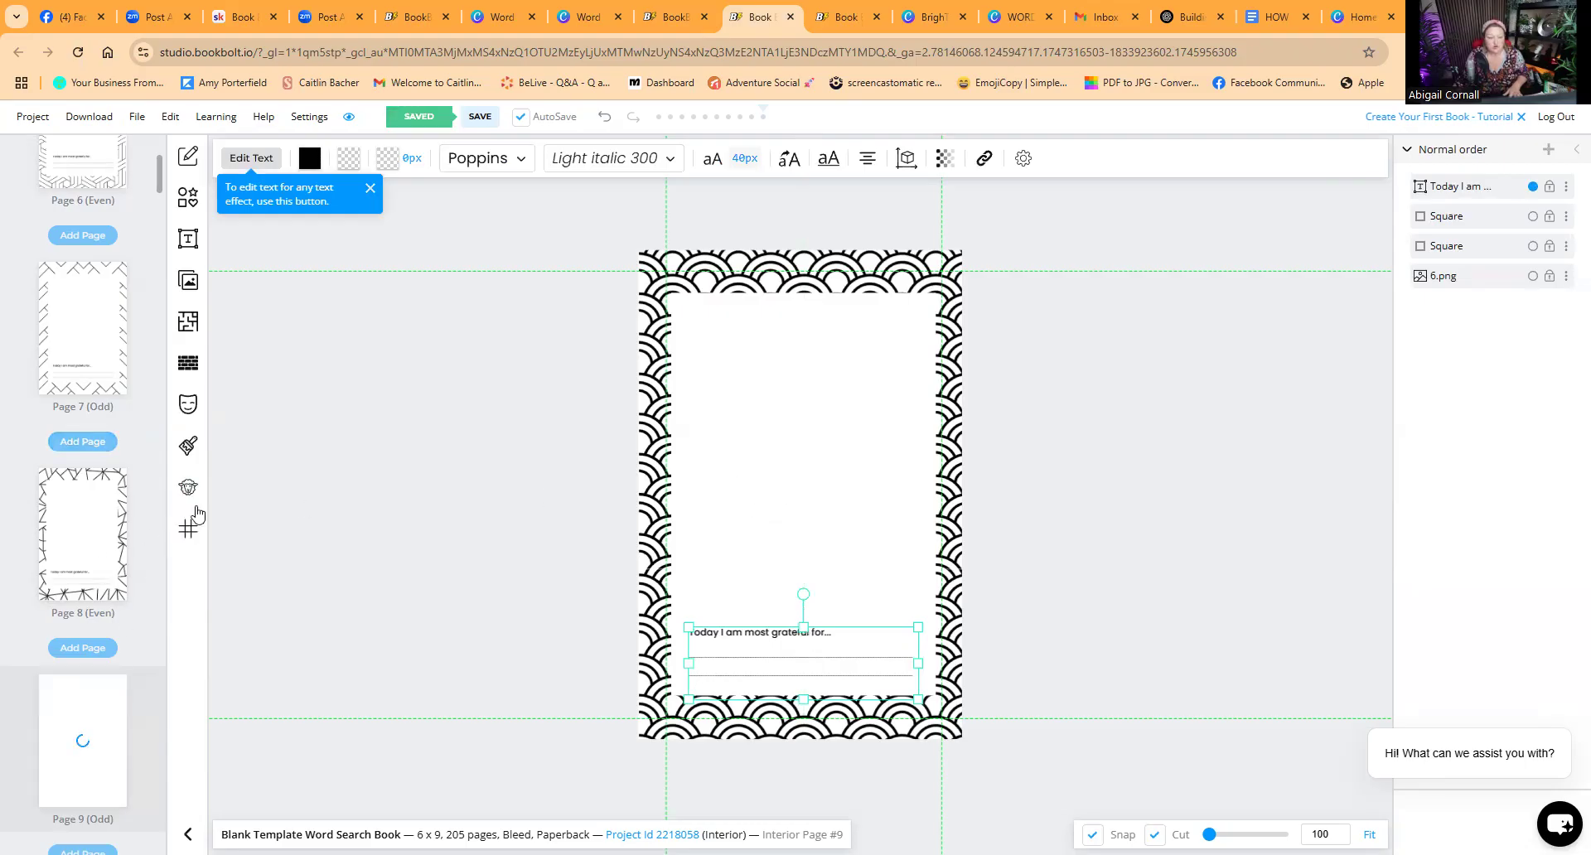
left_click(87, 555)
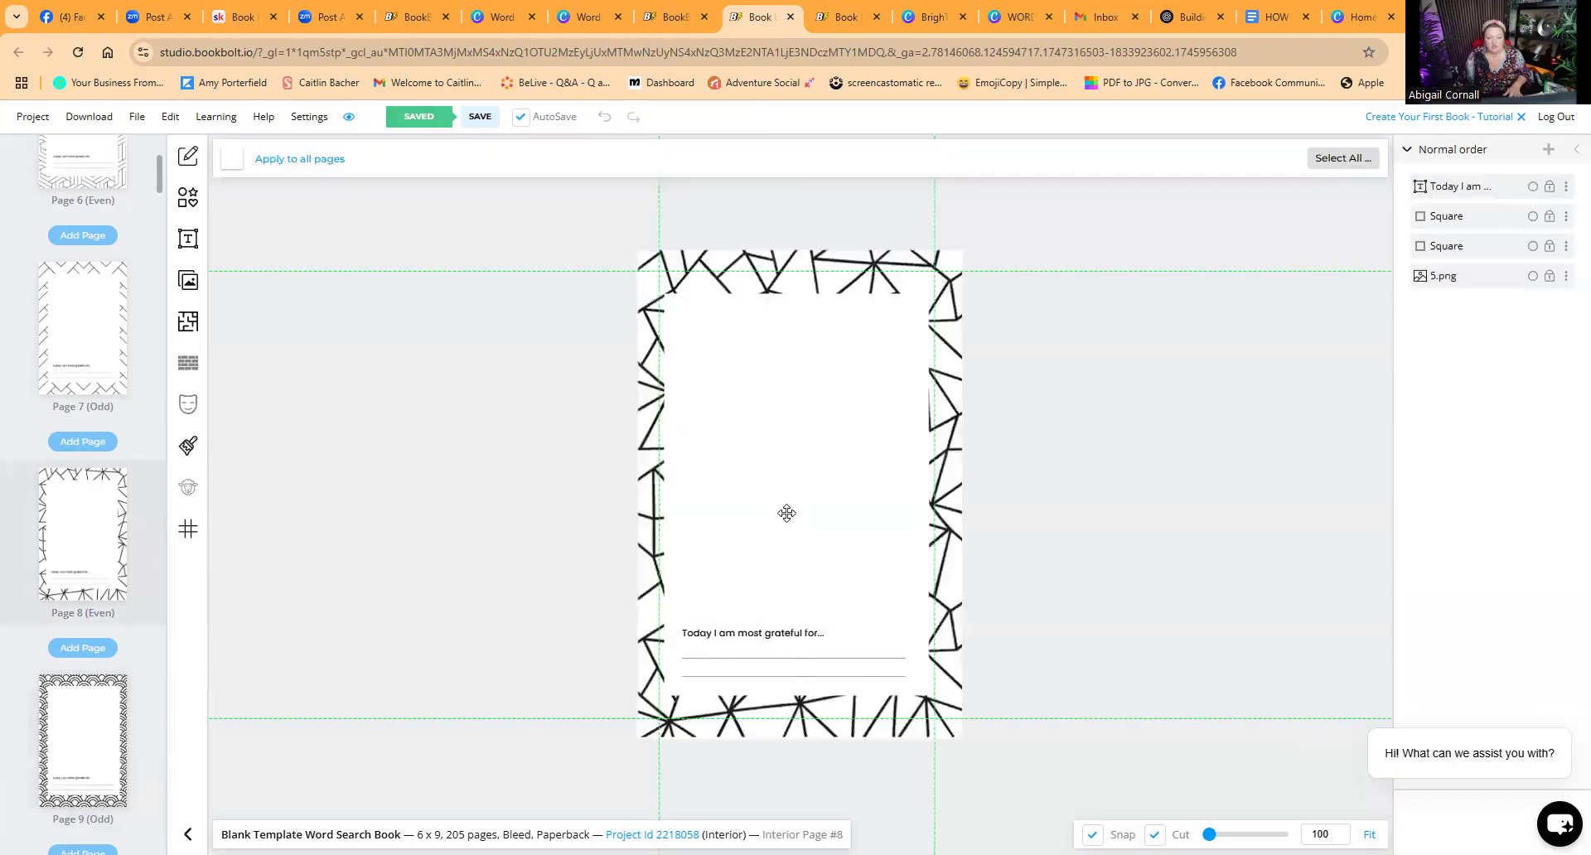
left_click(789, 511)
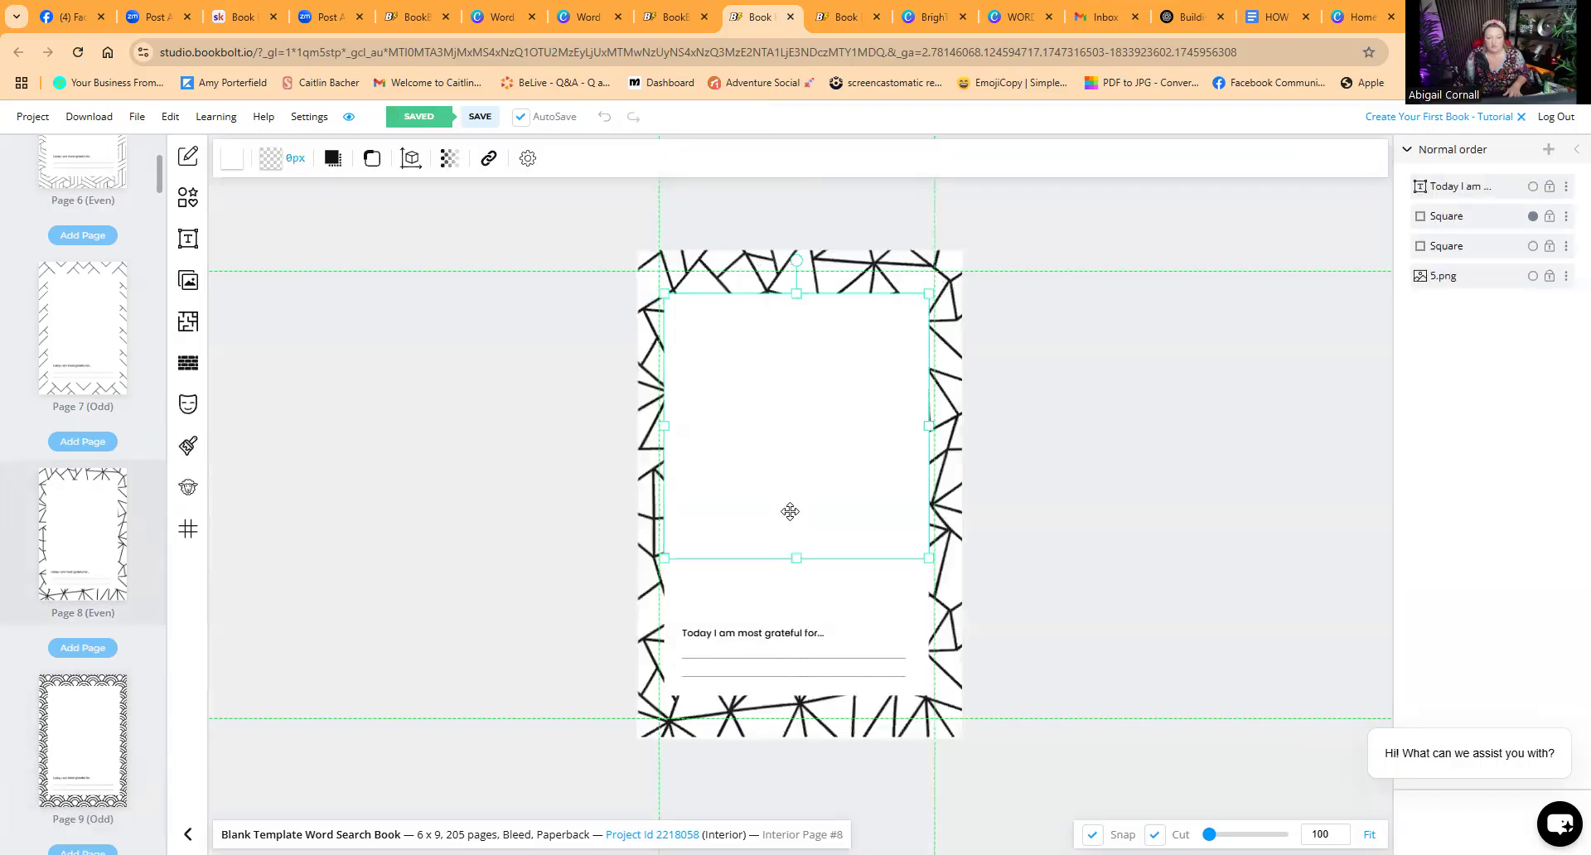
left_click(775, 632)
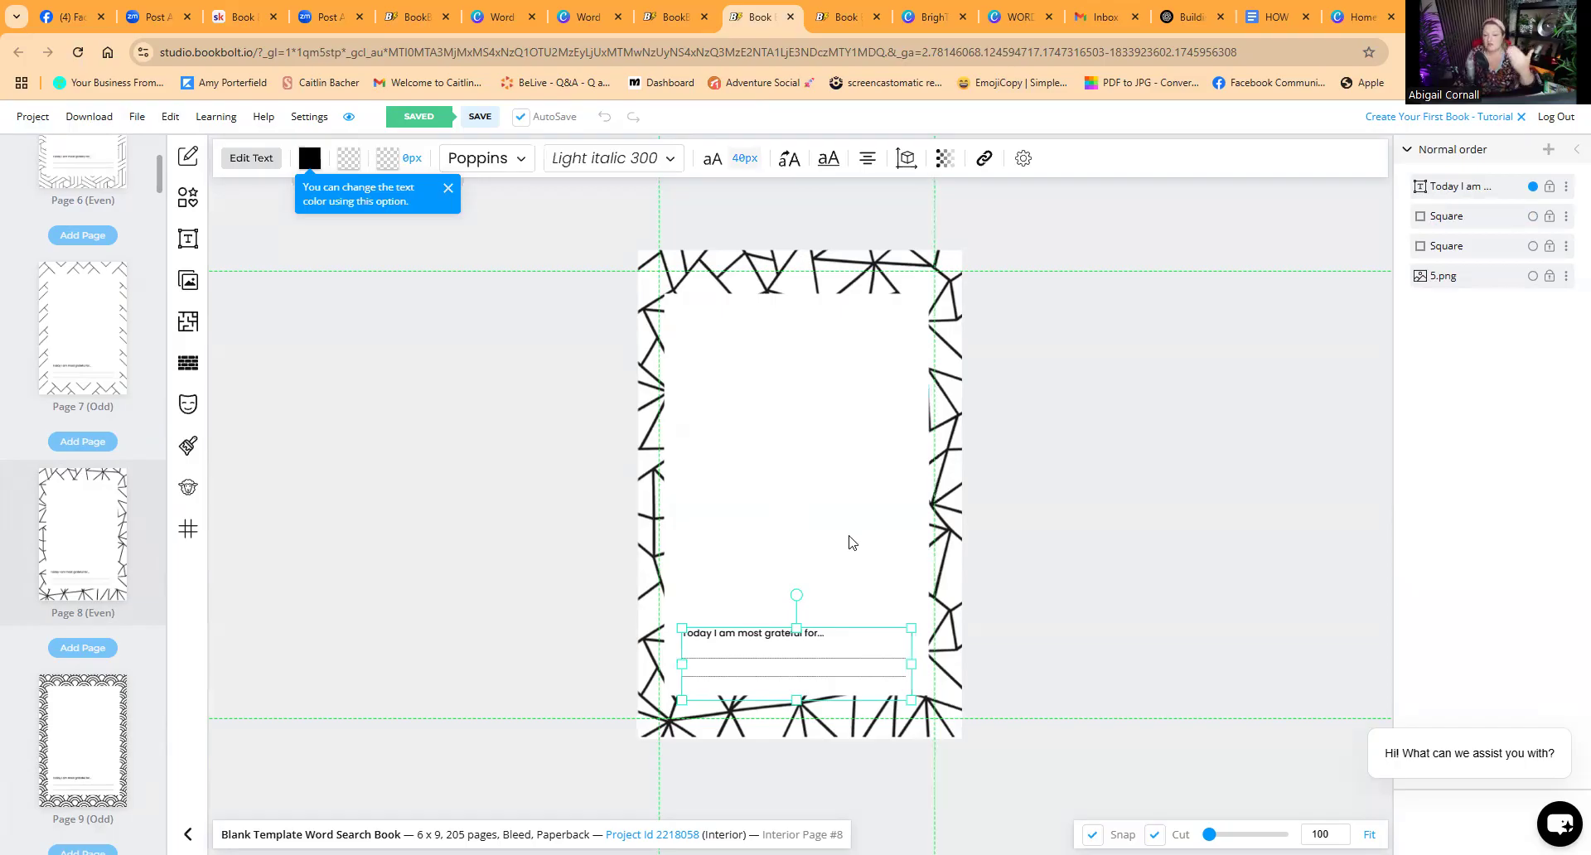
left_click(783, 348)
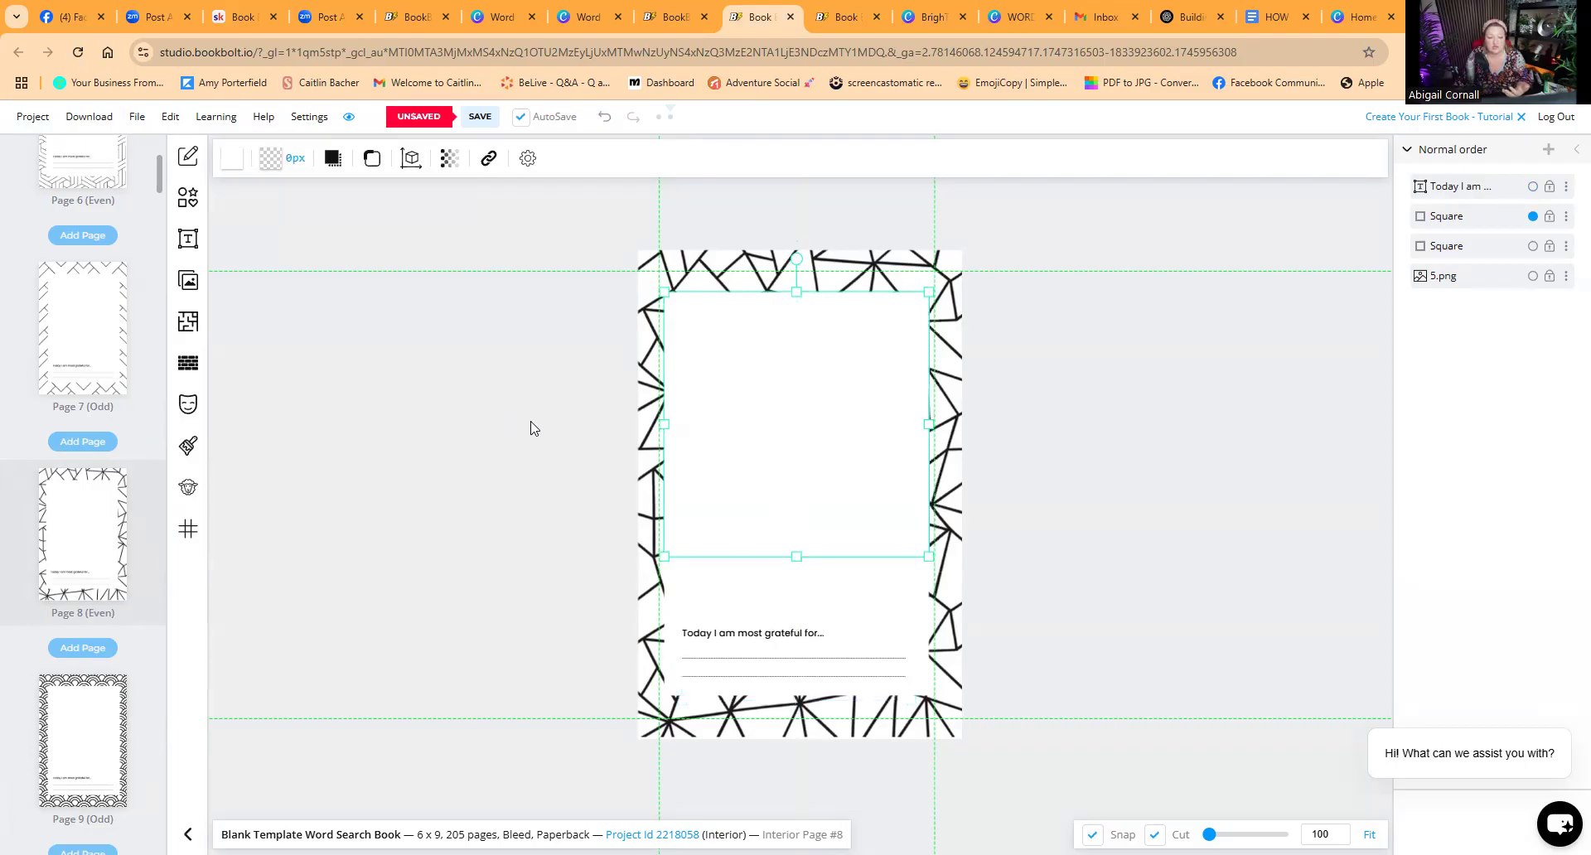
scroll(110, 462, "up", 3)
scroll(103, 452, "up", 3)
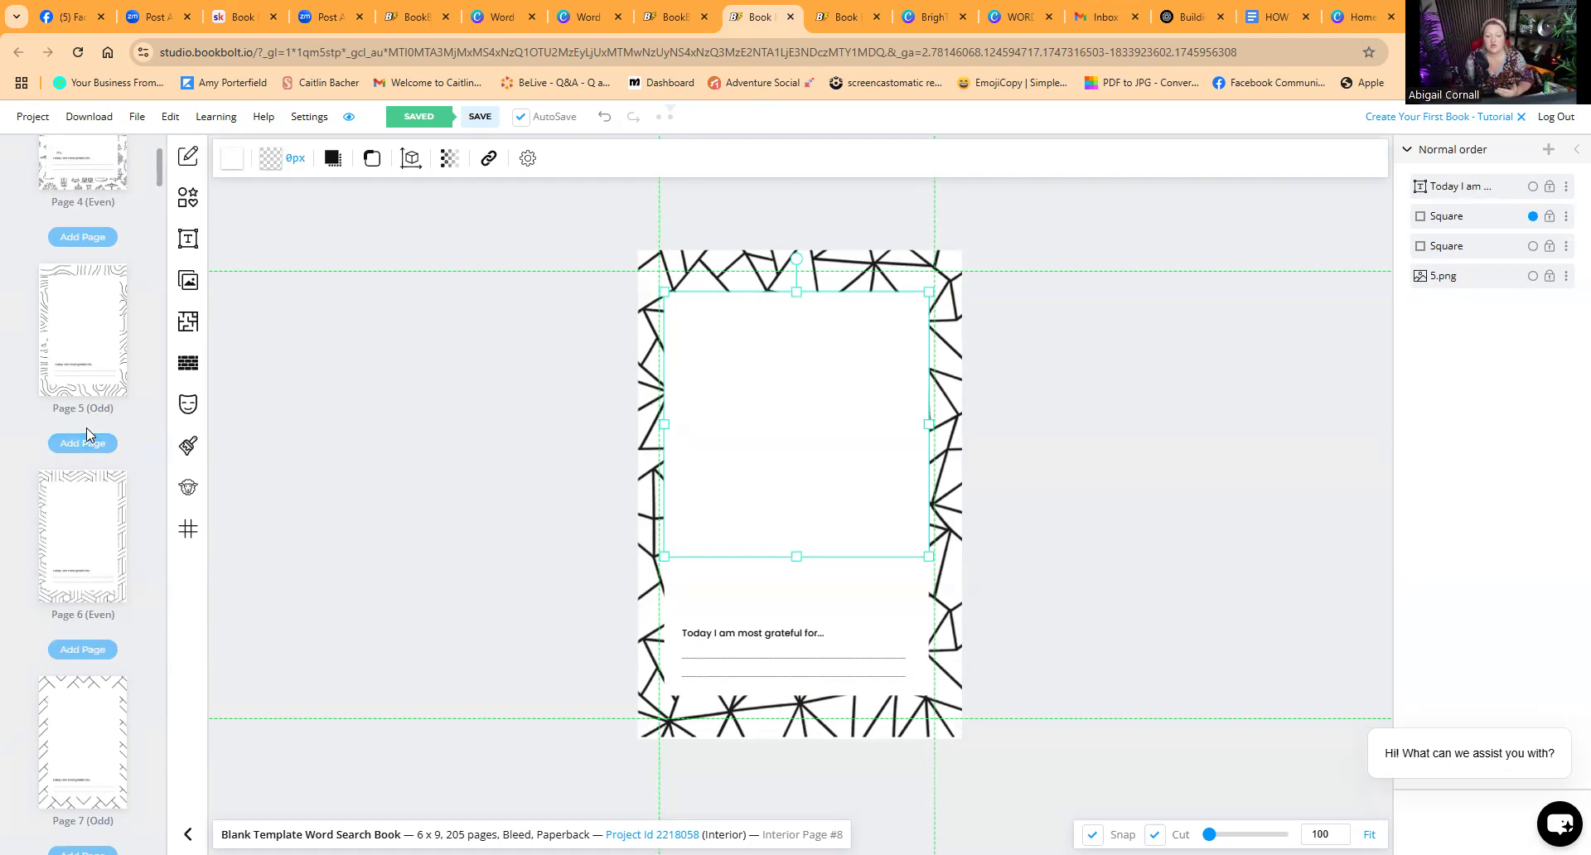
left_click(362, 344)
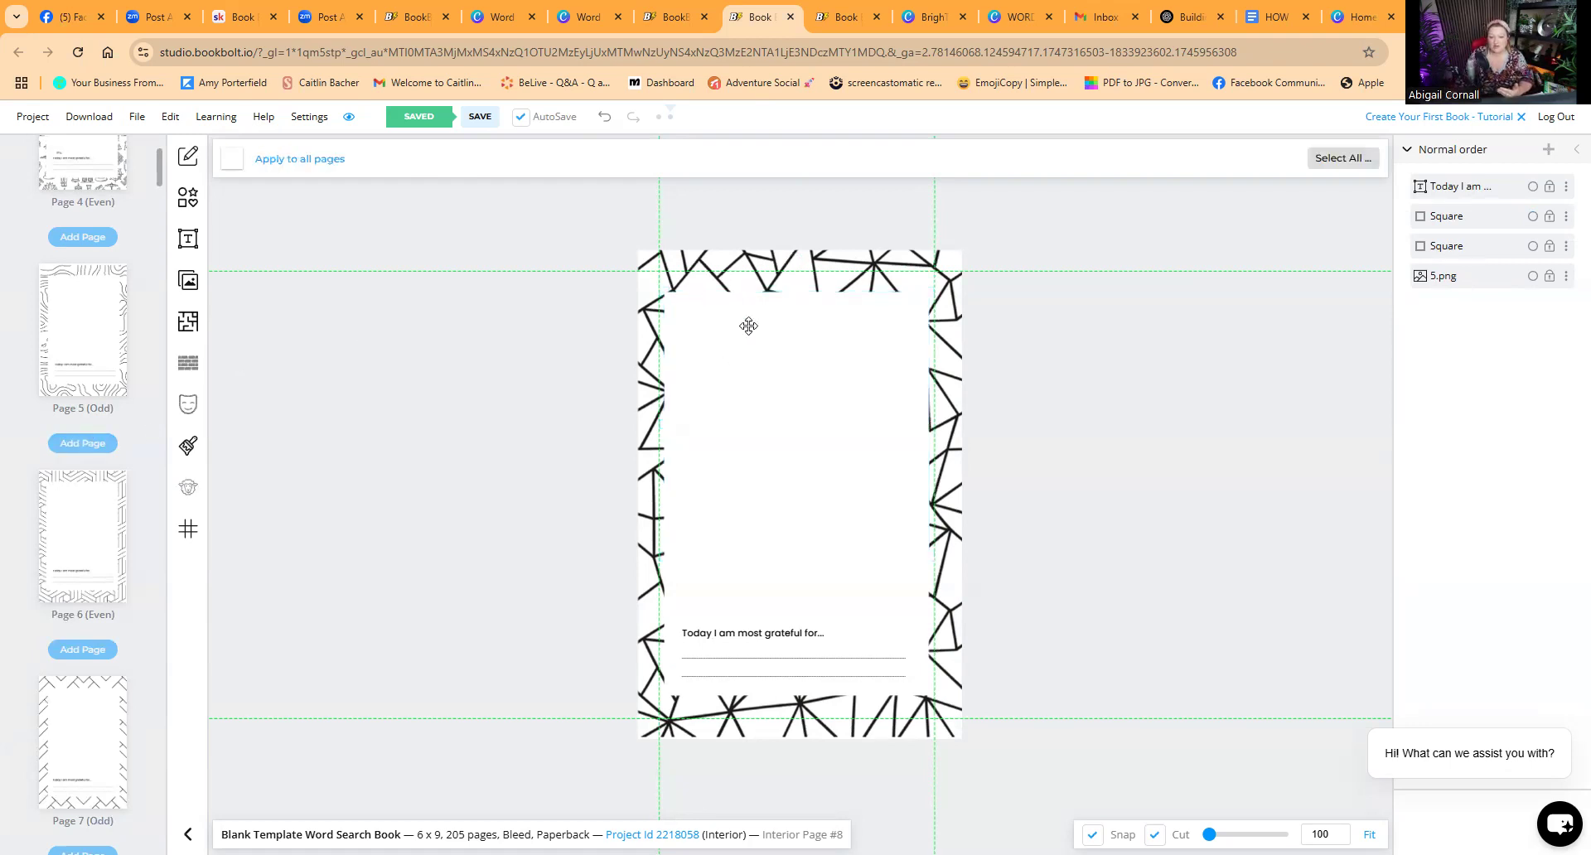
left_click_drag(768, 325, 1037, 532)
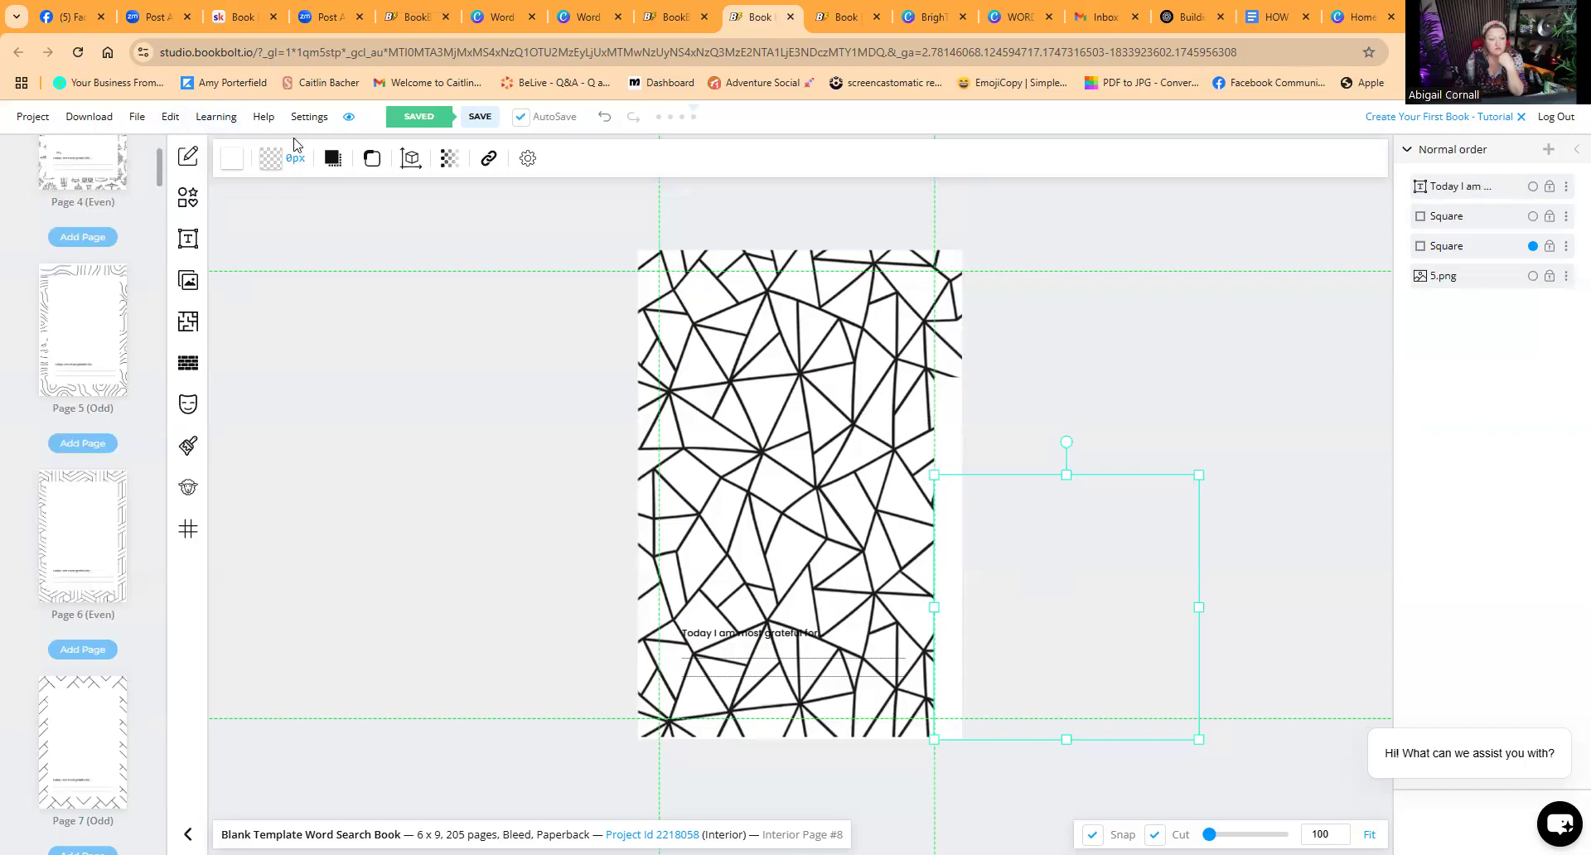
left_click(601, 121)
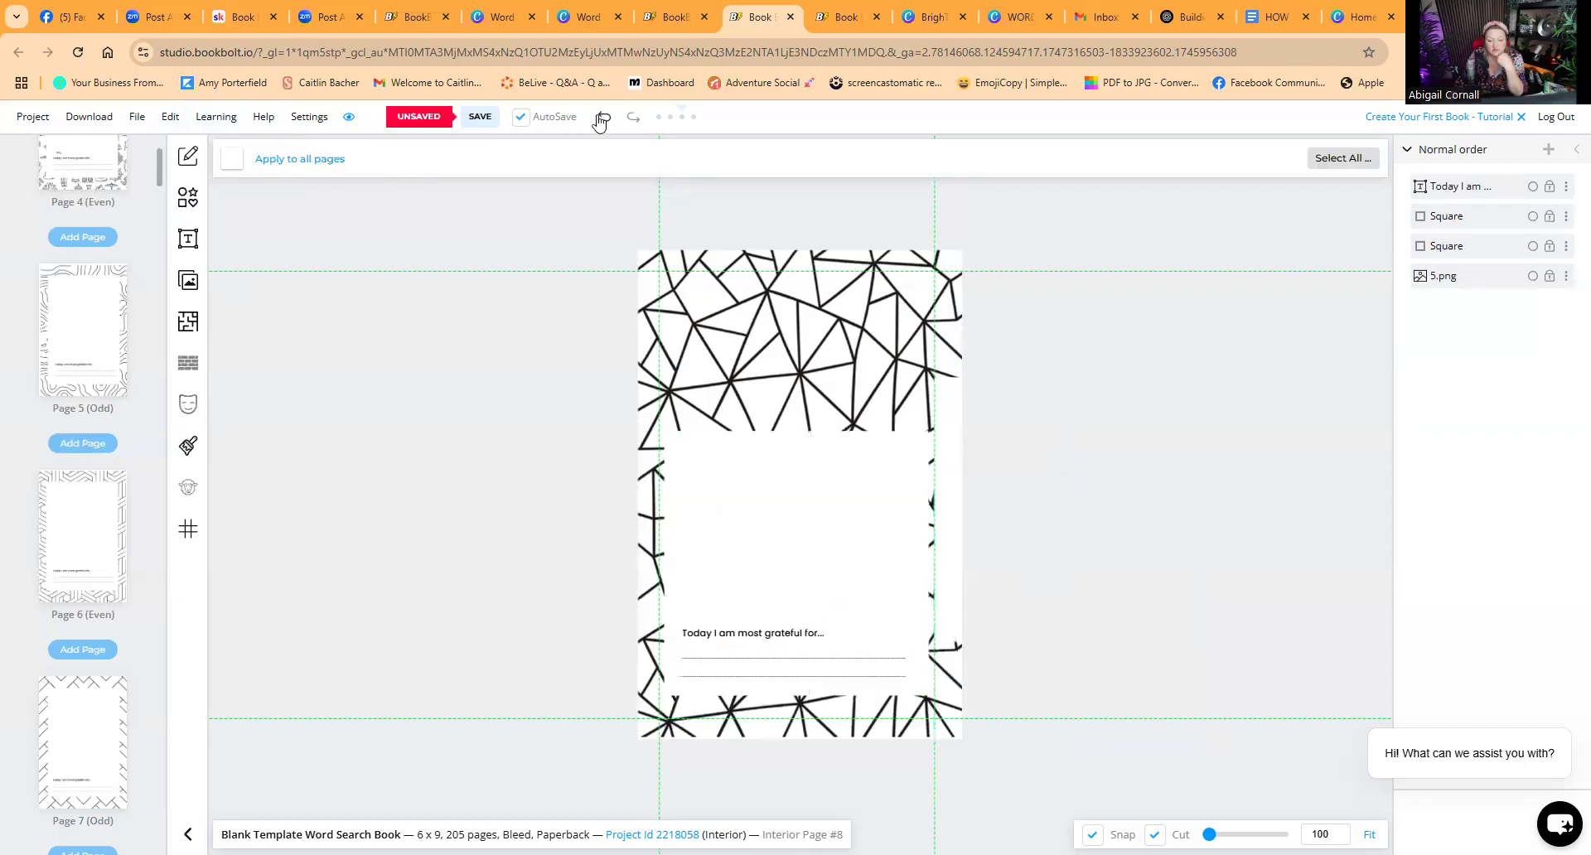
left_click(601, 121)
Step: Review the title page and the text blocks on page 2 of the interior
scroll(124, 494, "up", 4)
scroll(125, 409, "up", 4)
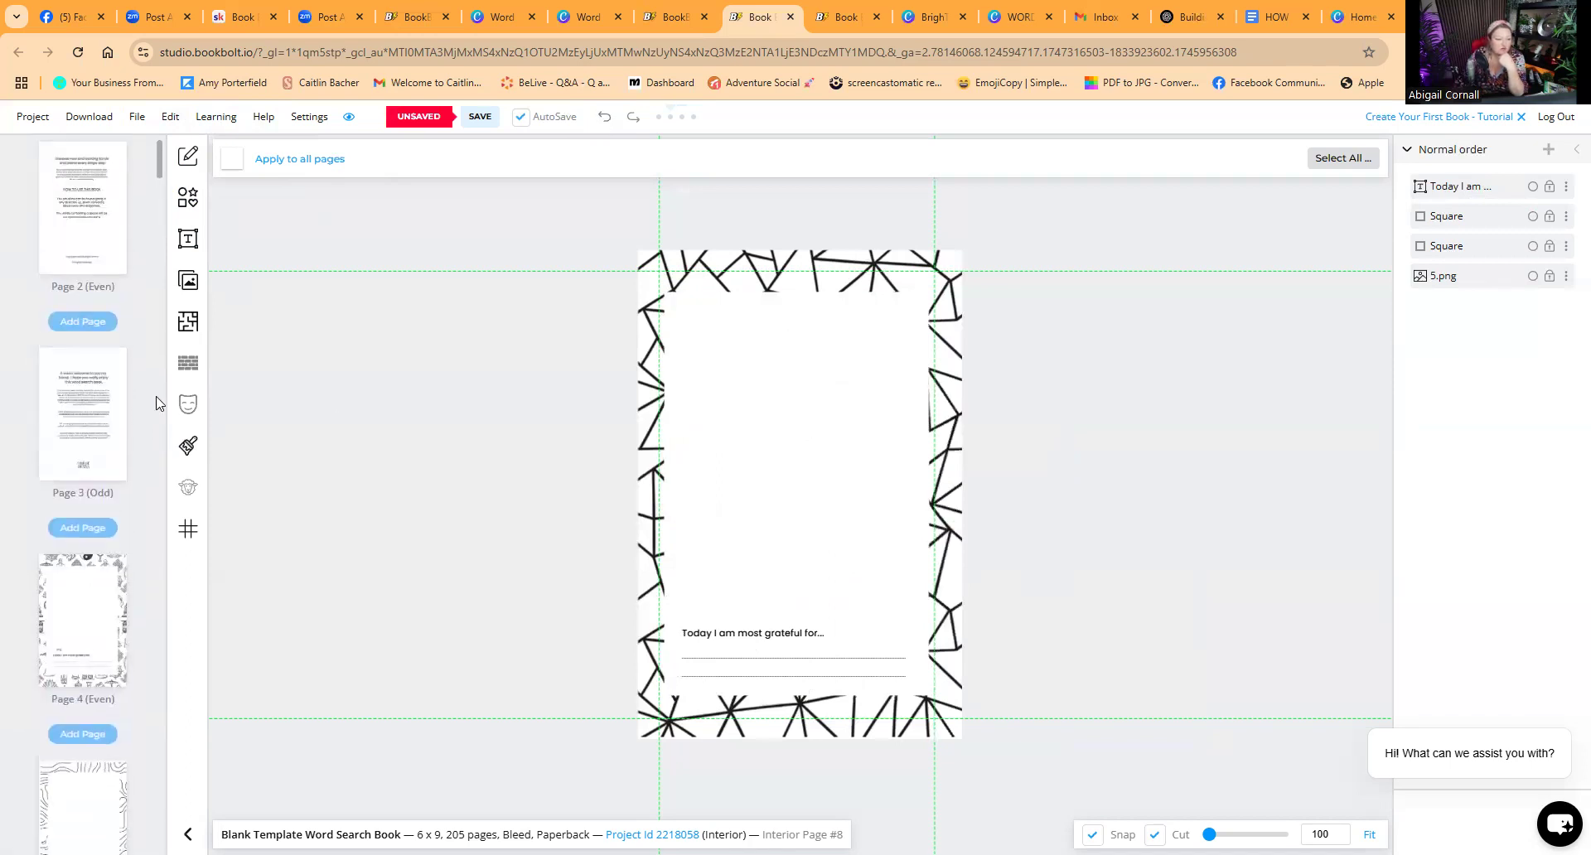
left_click(94, 174)
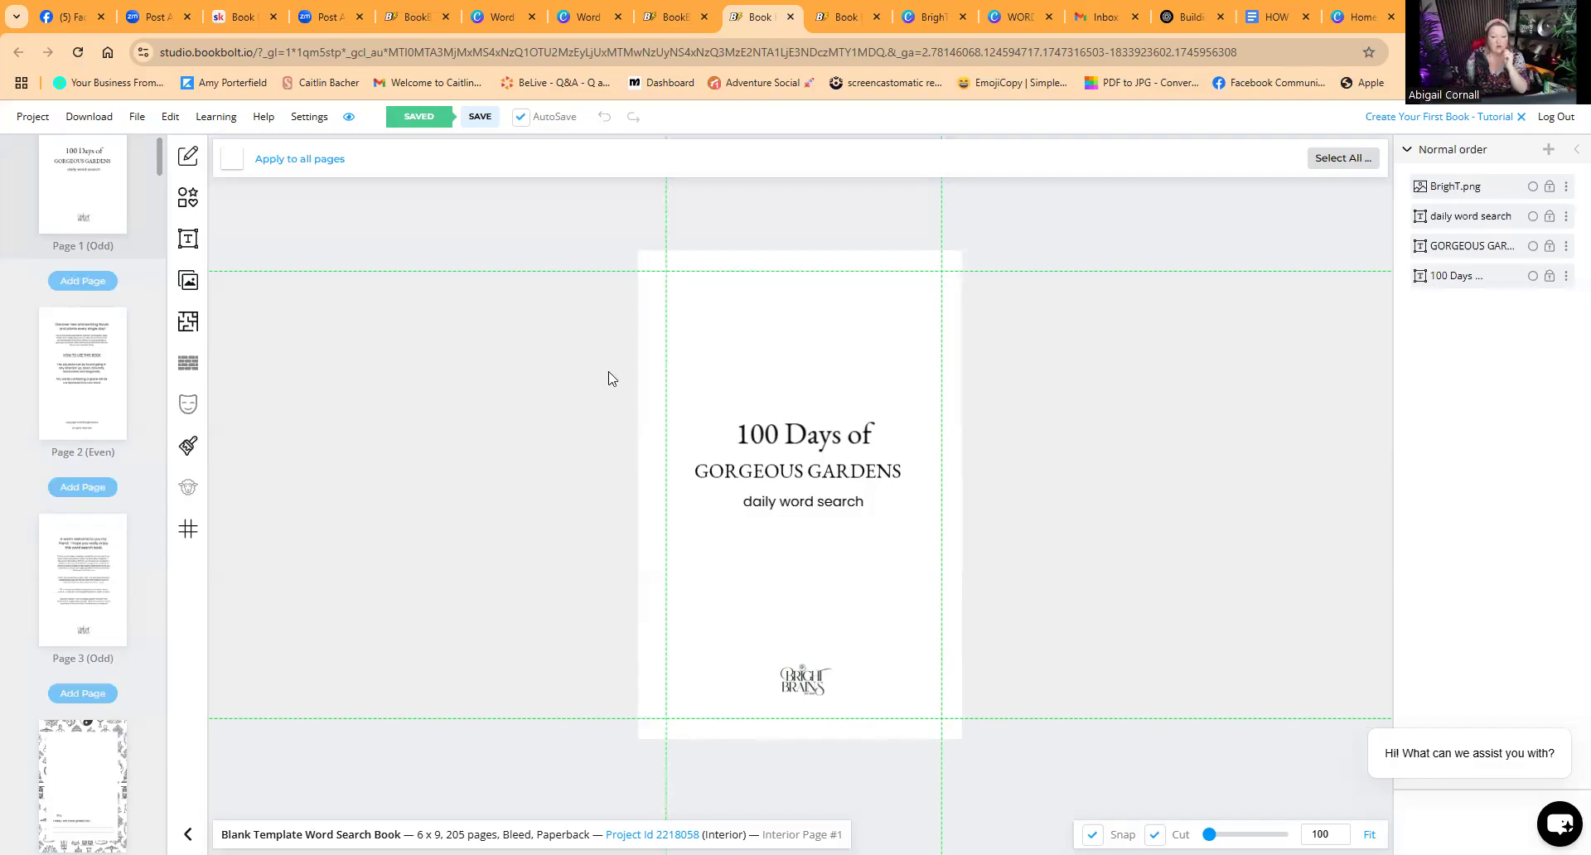
left_click(90, 396)
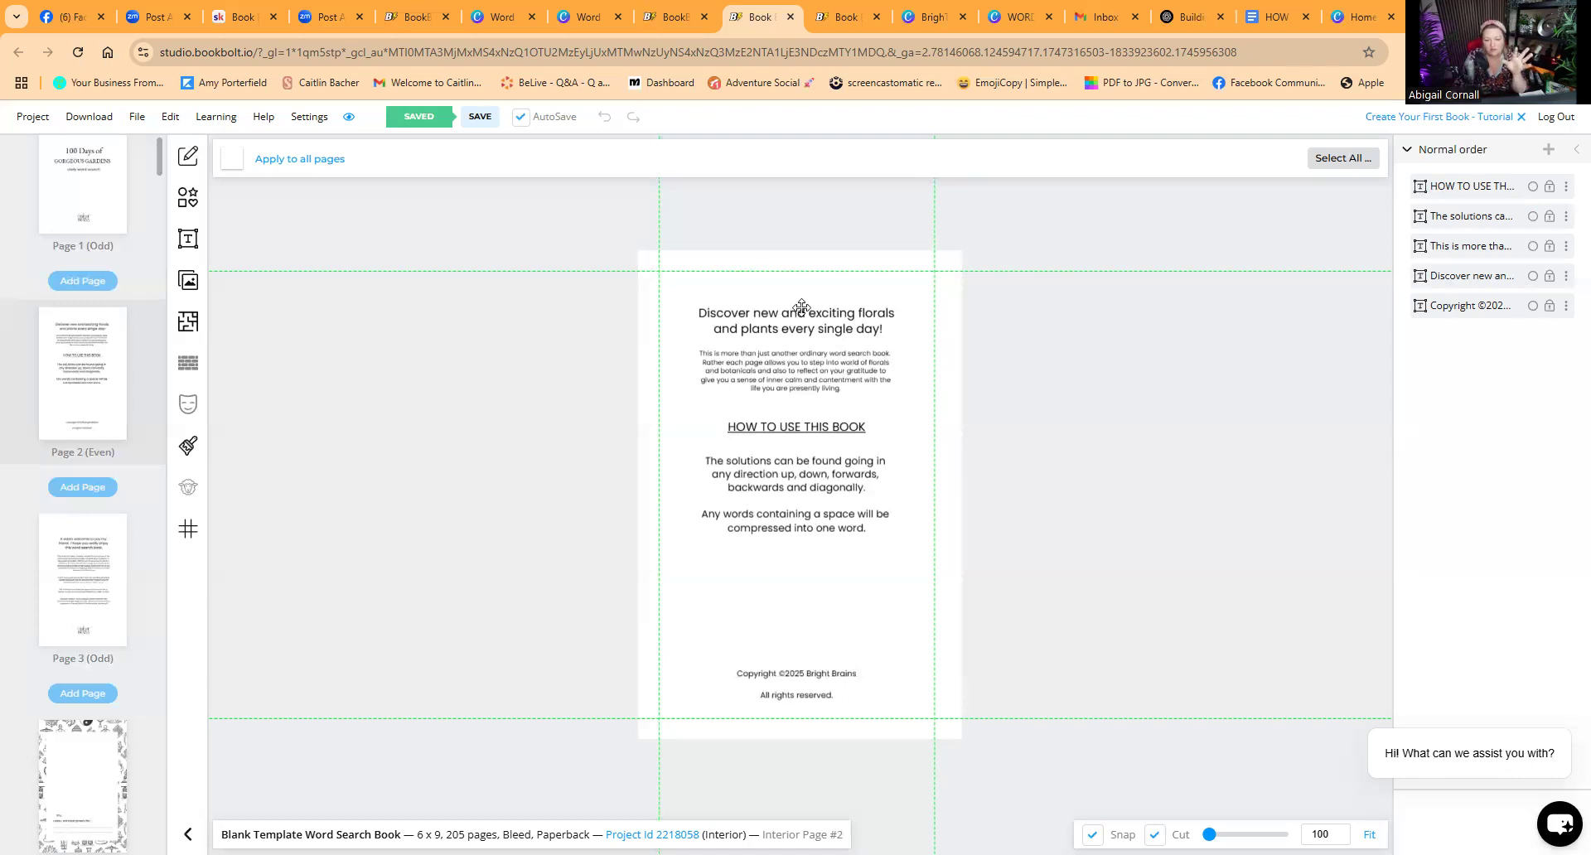
left_click(189, 240)
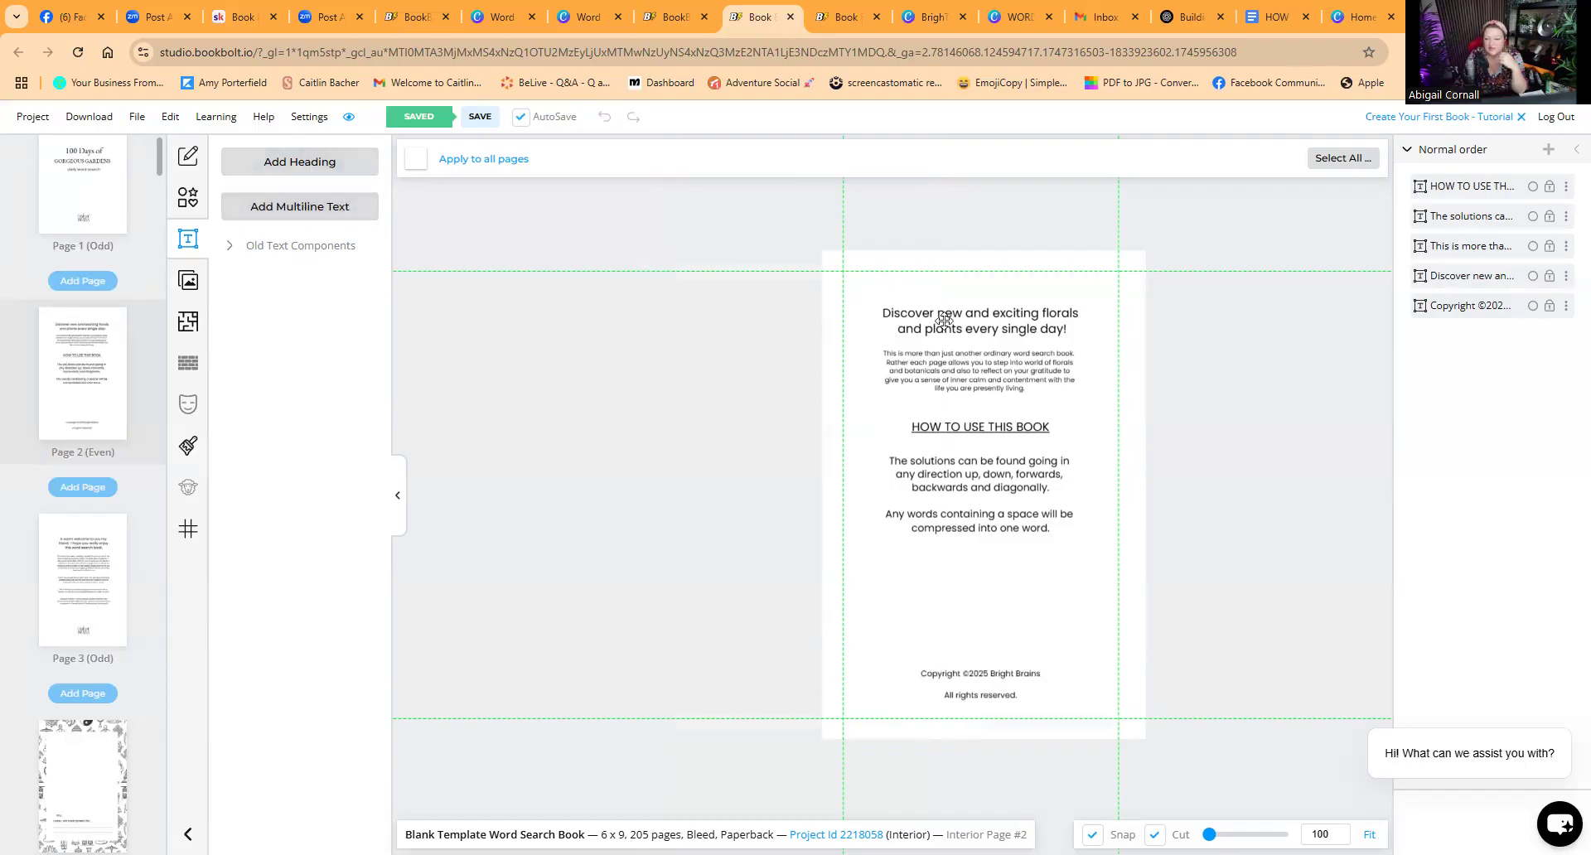
left_click(969, 464)
left_click(962, 426)
left_click(955, 380)
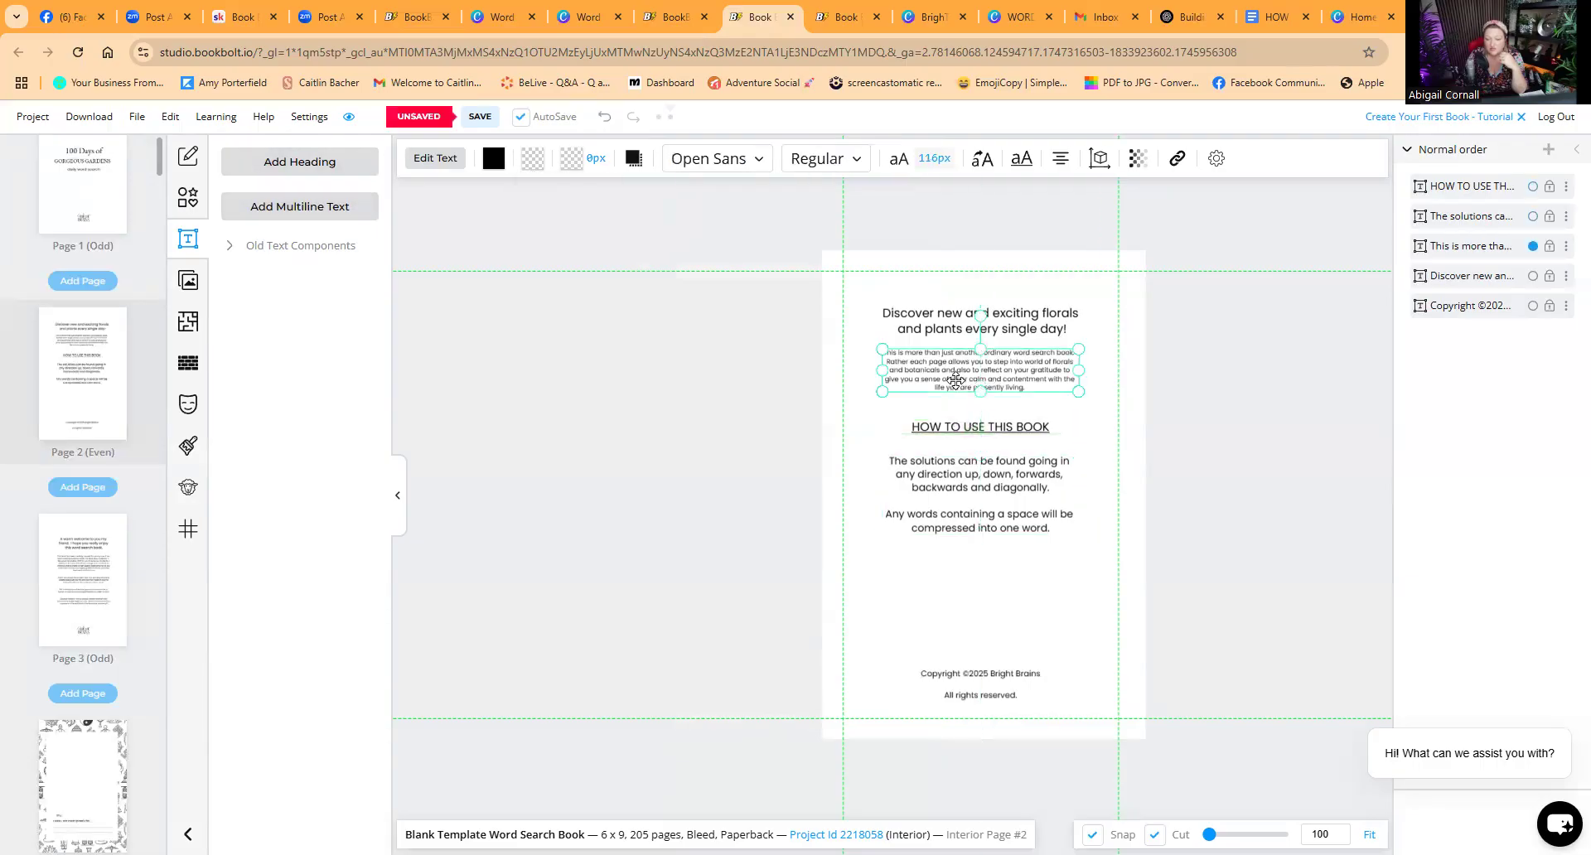
left_click(946, 323)
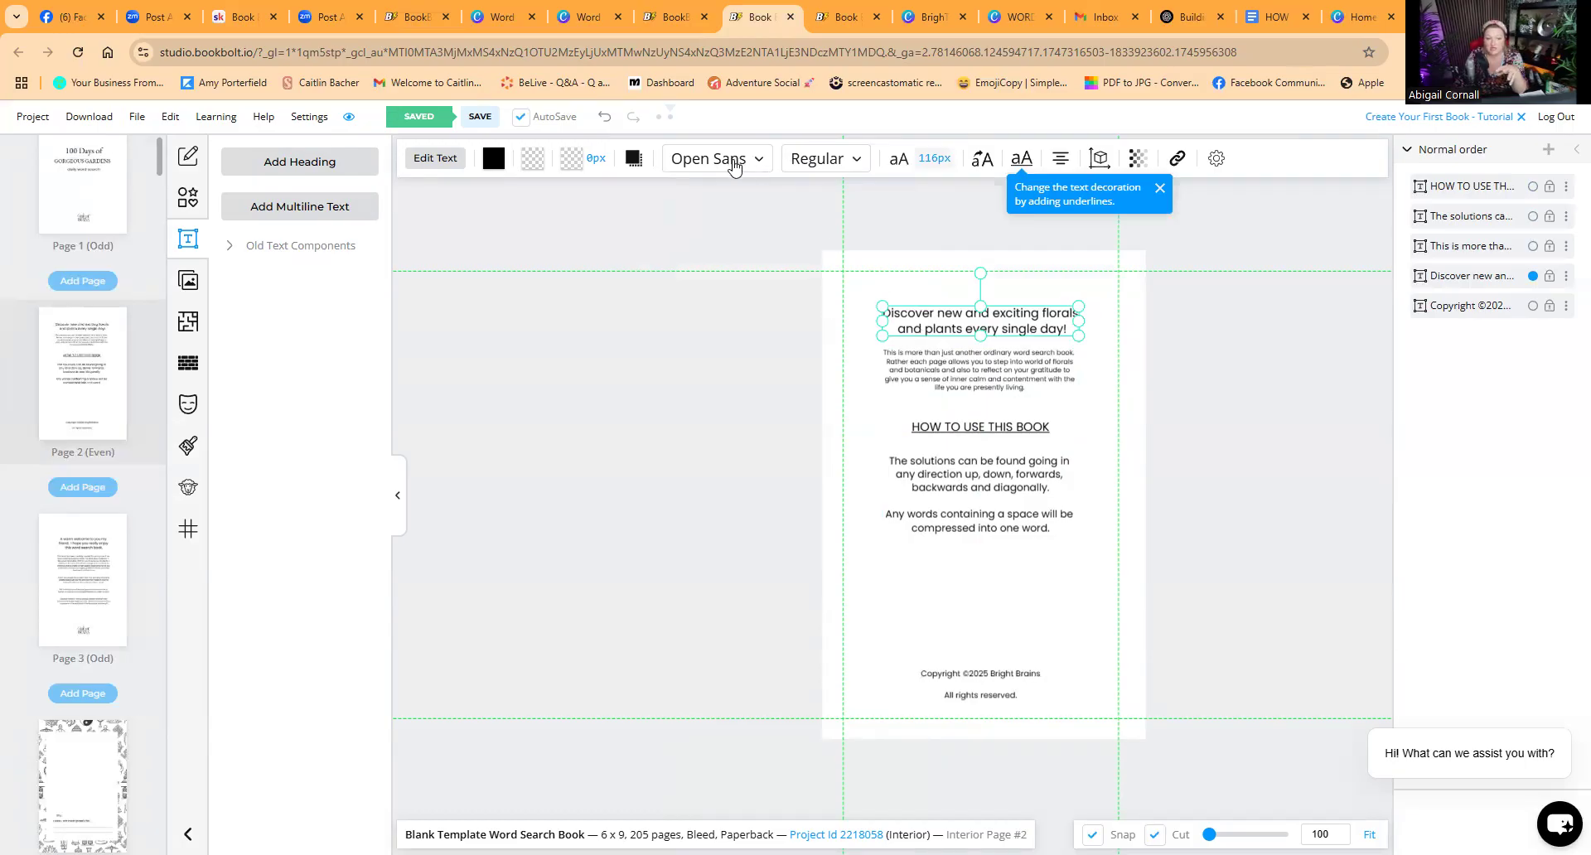
Step: Review interior pages 4 and 5 and their patterned borders
scroll(132, 625, "down", 5)
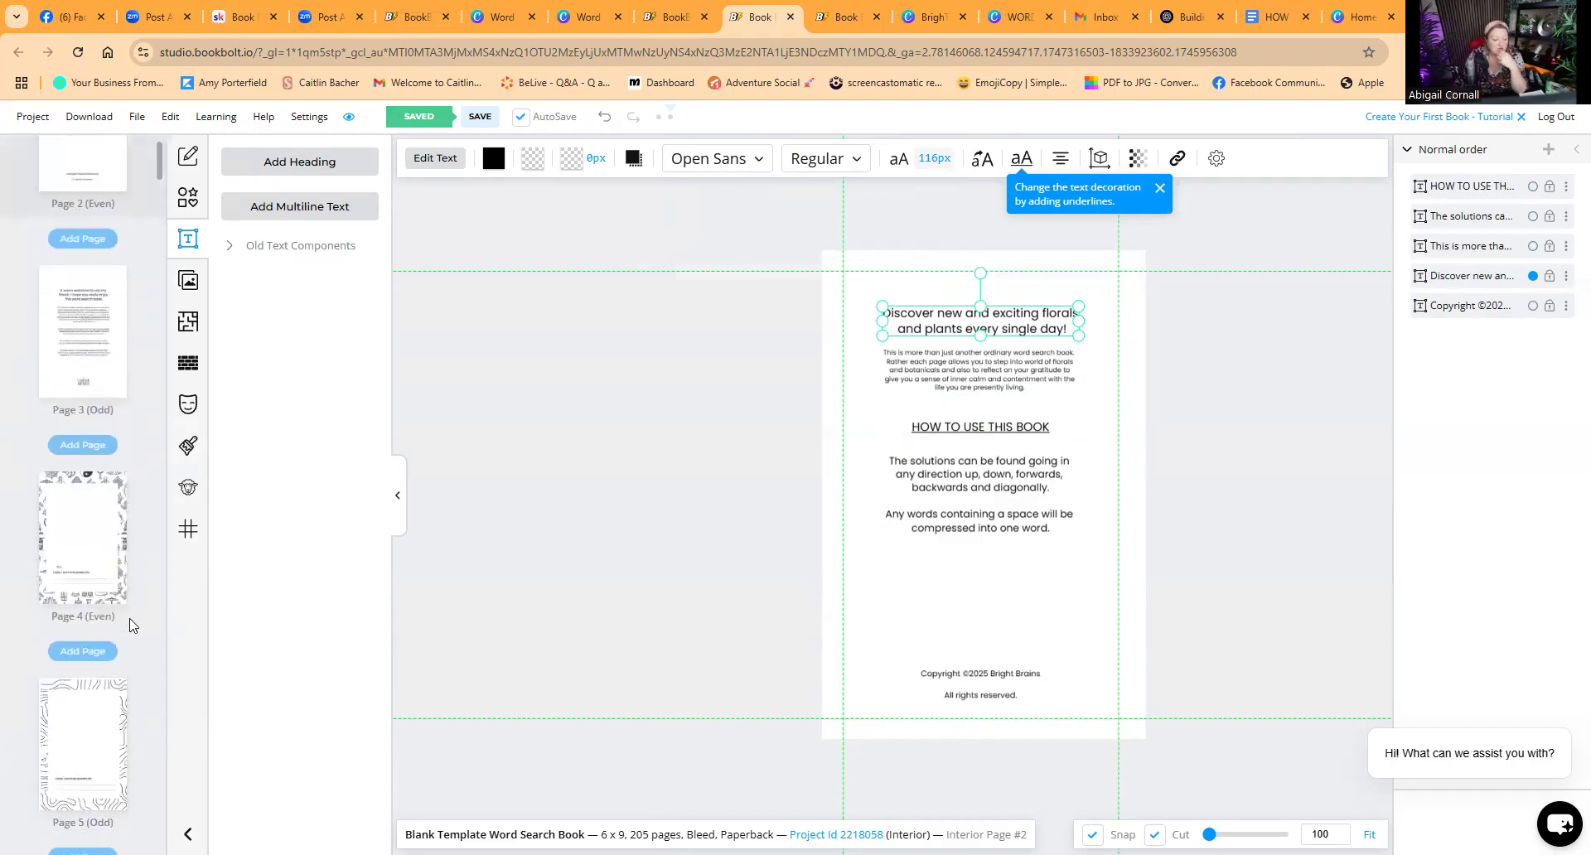
left_click(72, 361)
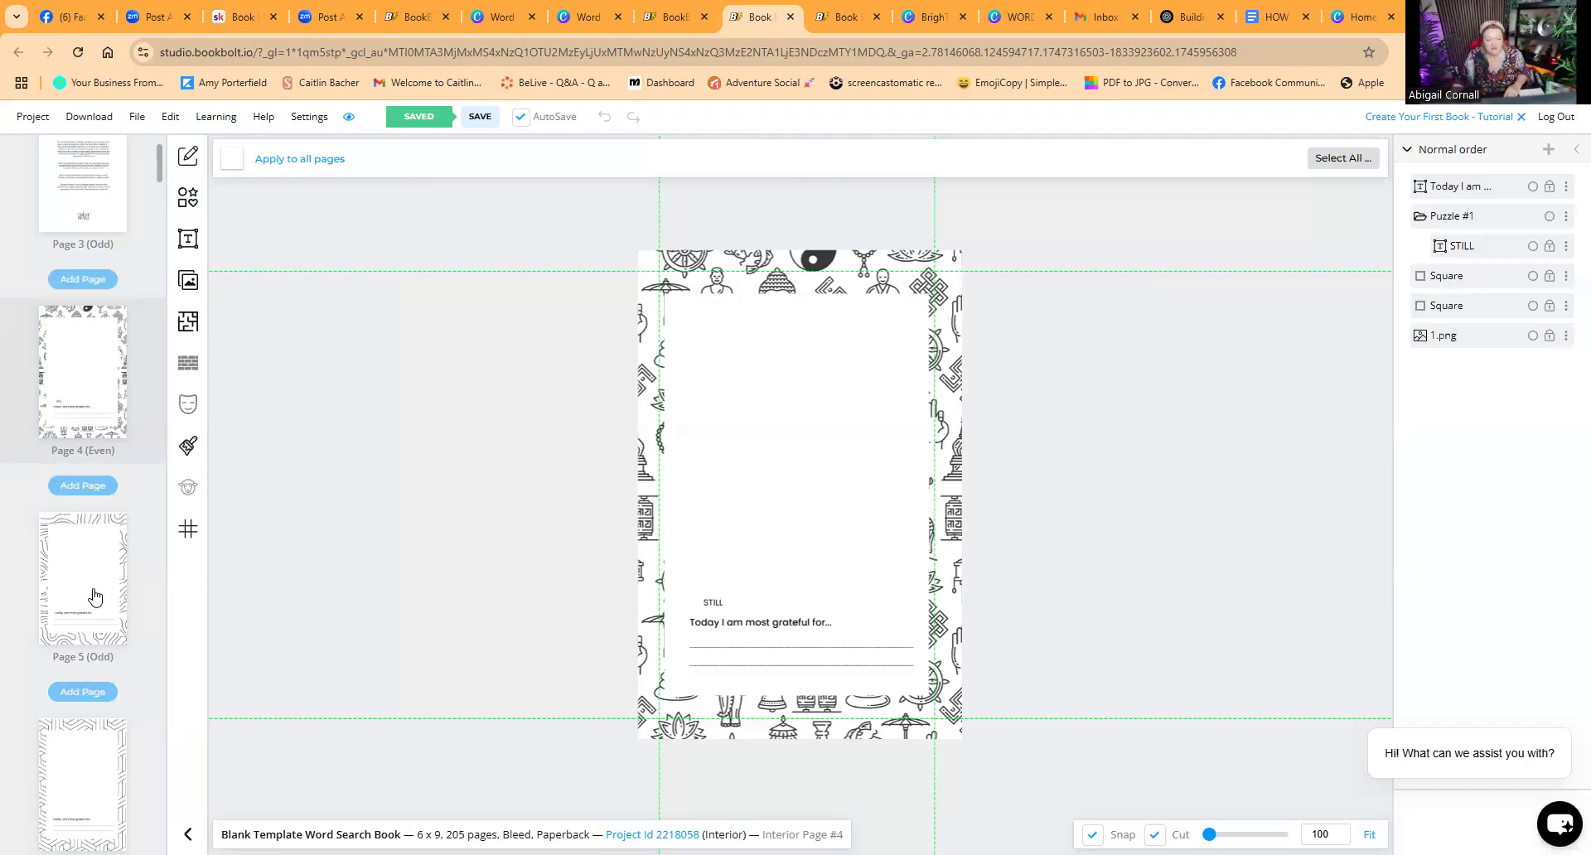
scroll(78, 760, "down", 1)
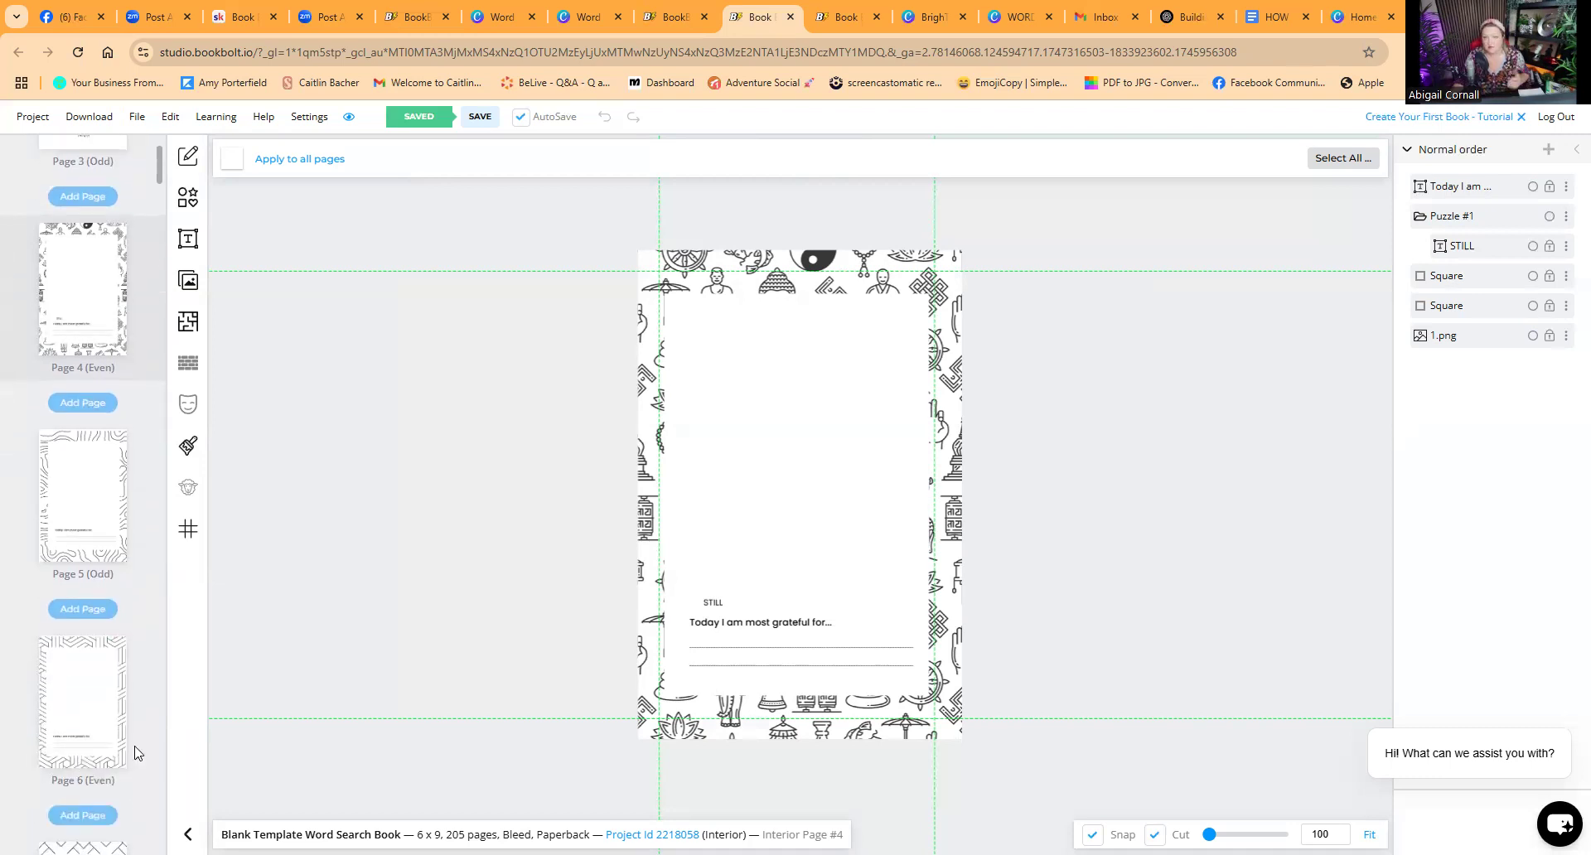
scroll(232, 647, "up", 2)
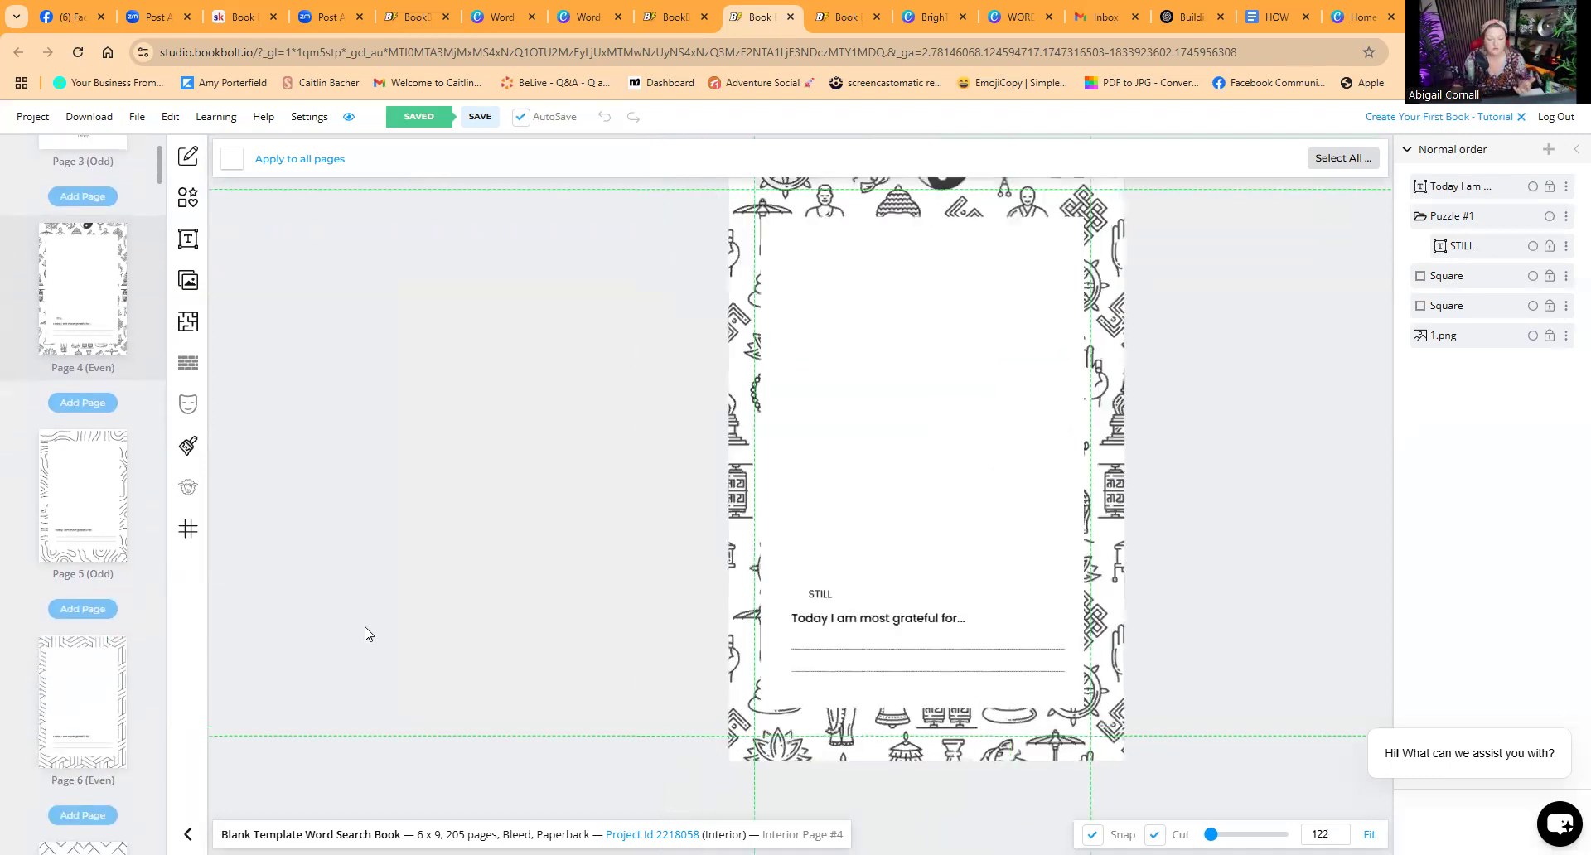
scroll(368, 634, "up", 1)
scroll(1324, 815, "down", 3)
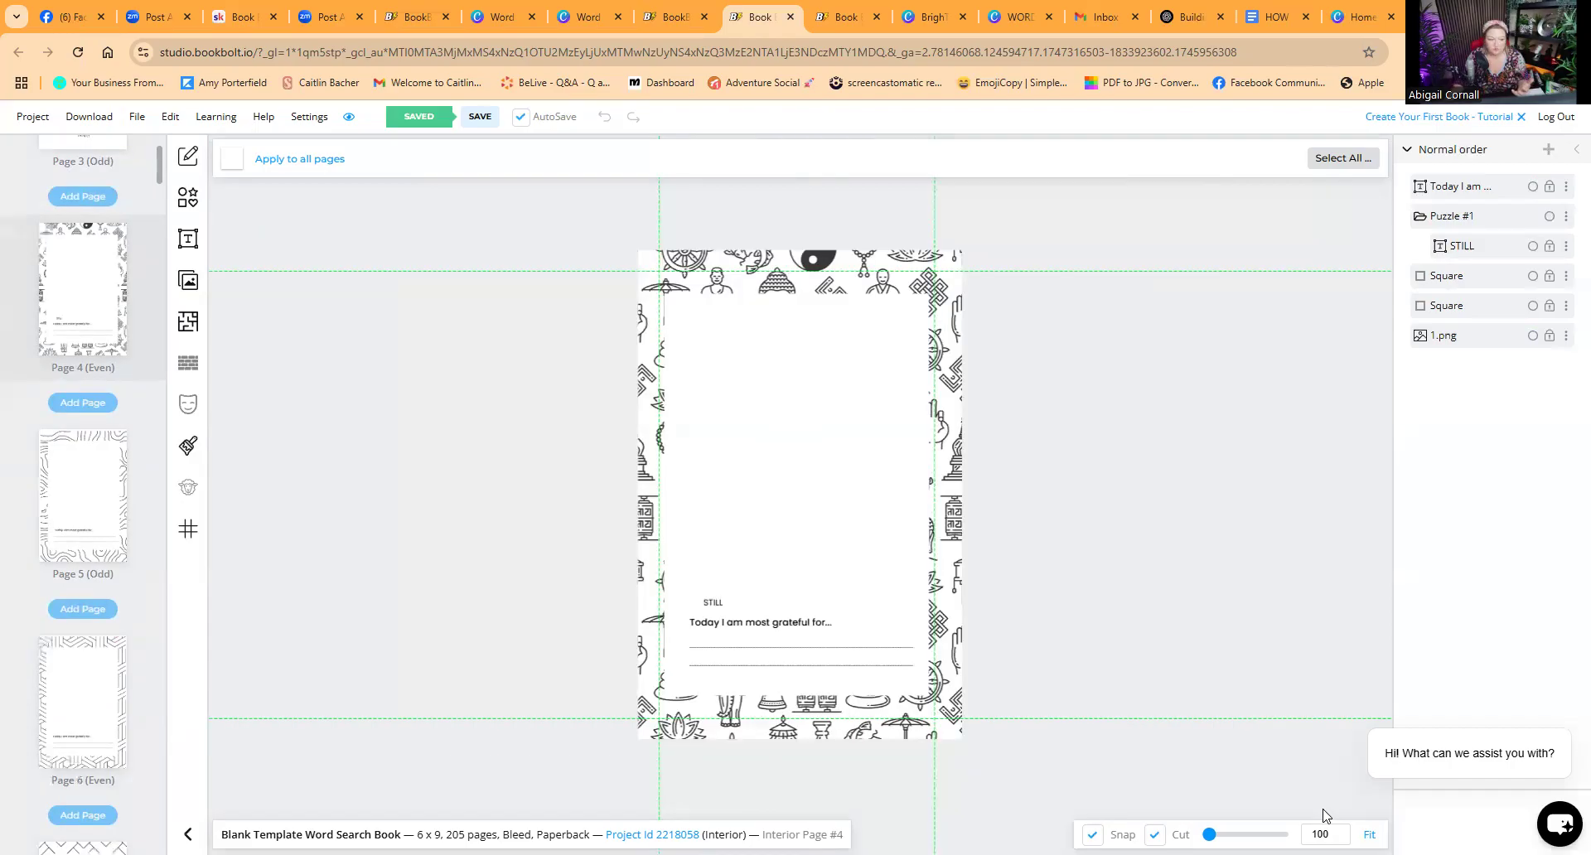
scroll(142, 480, "up", 3)
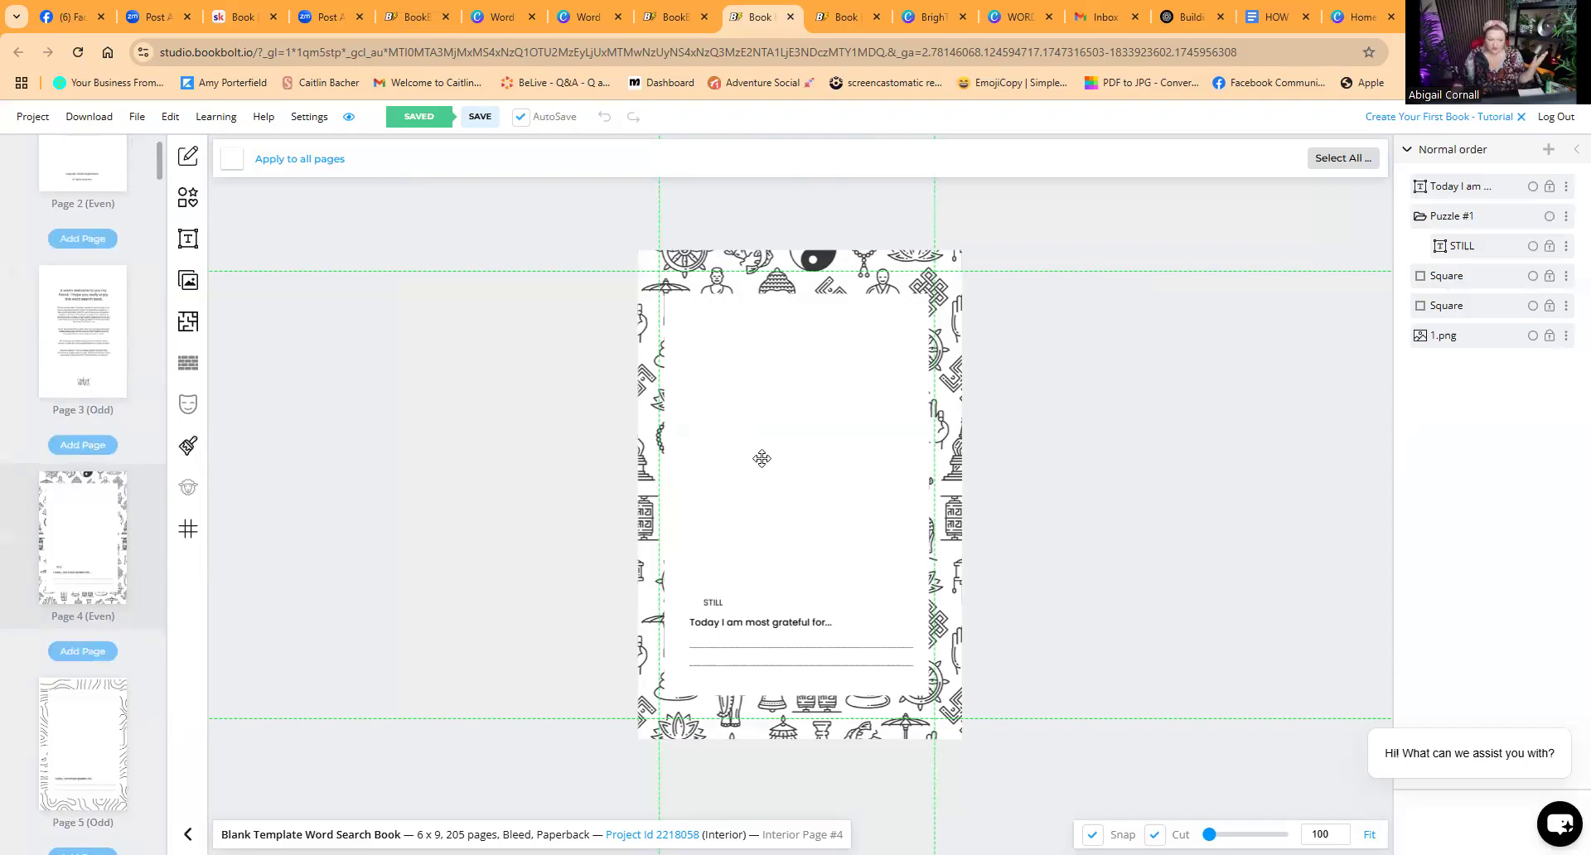
left_click(73, 729)
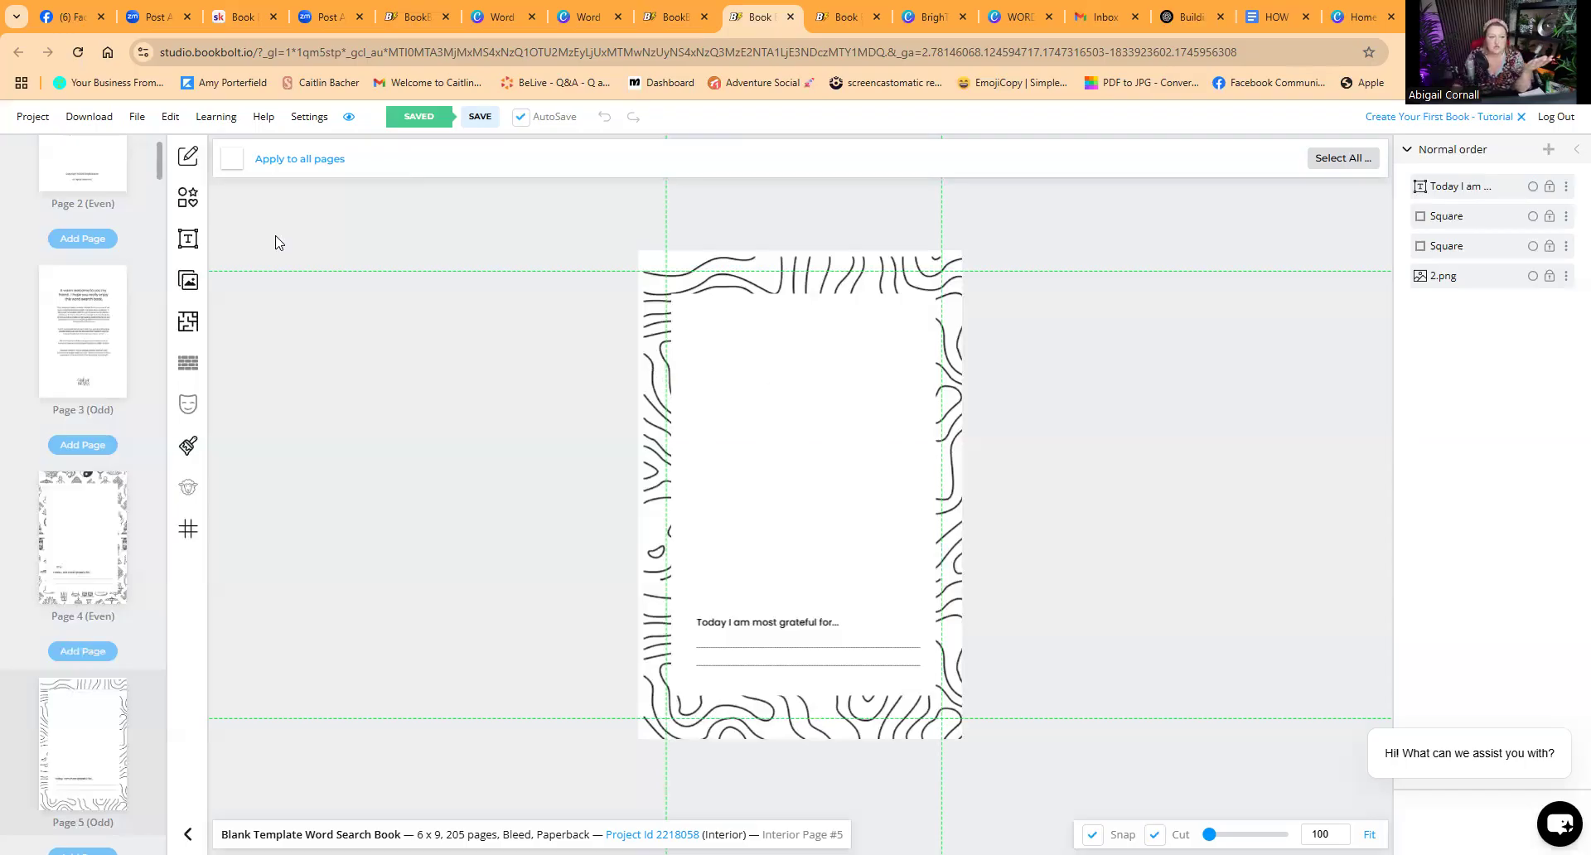
left_click(79, 521)
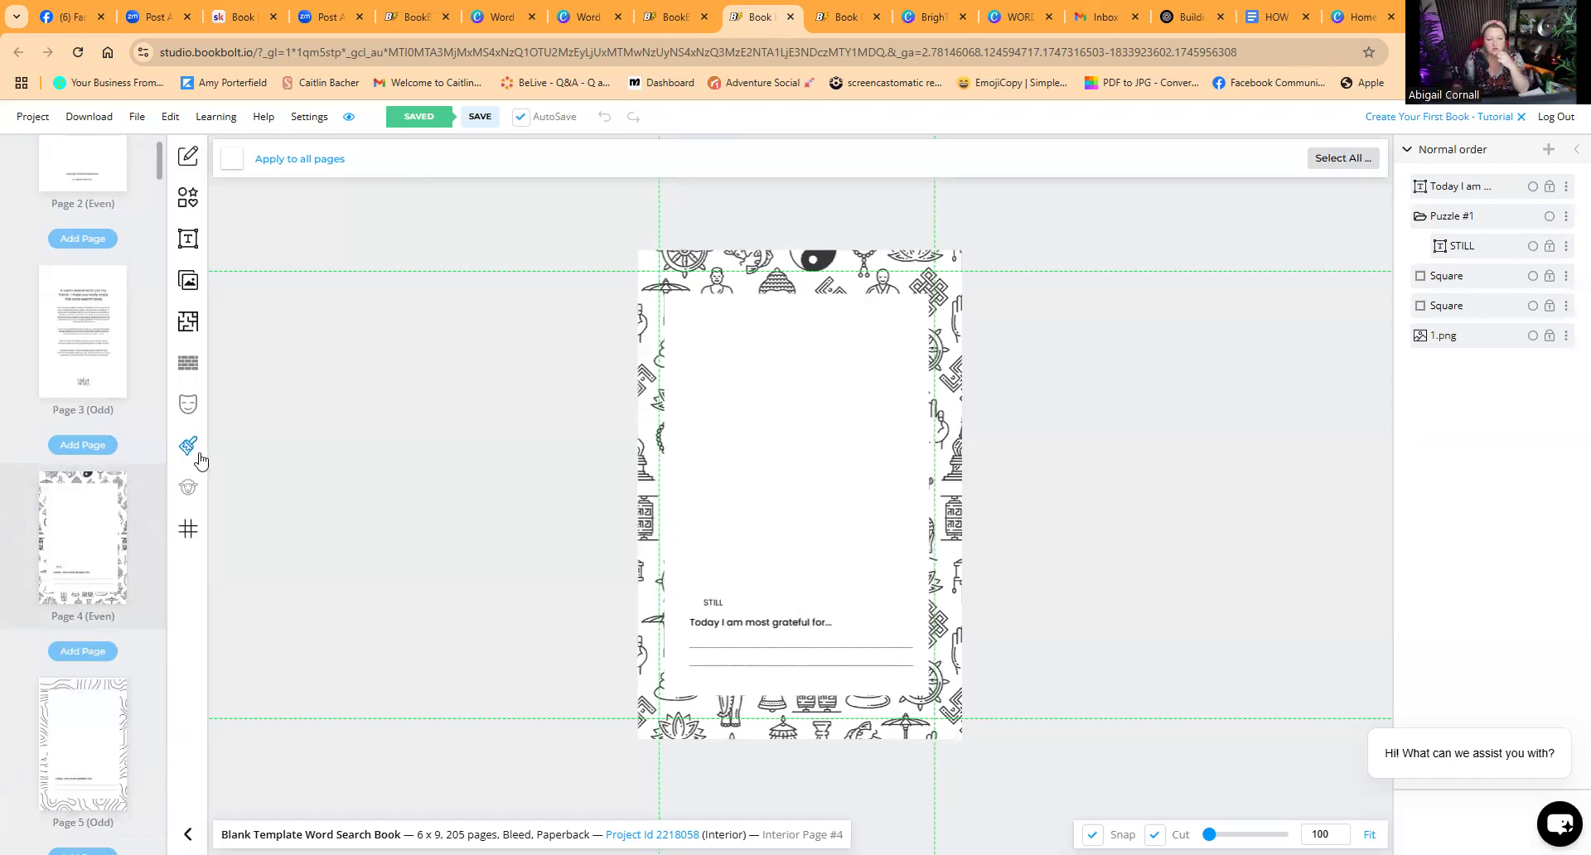
Step: Browse the interior templates library and choose the Words Search Standard puzzle template
left_click(188, 323)
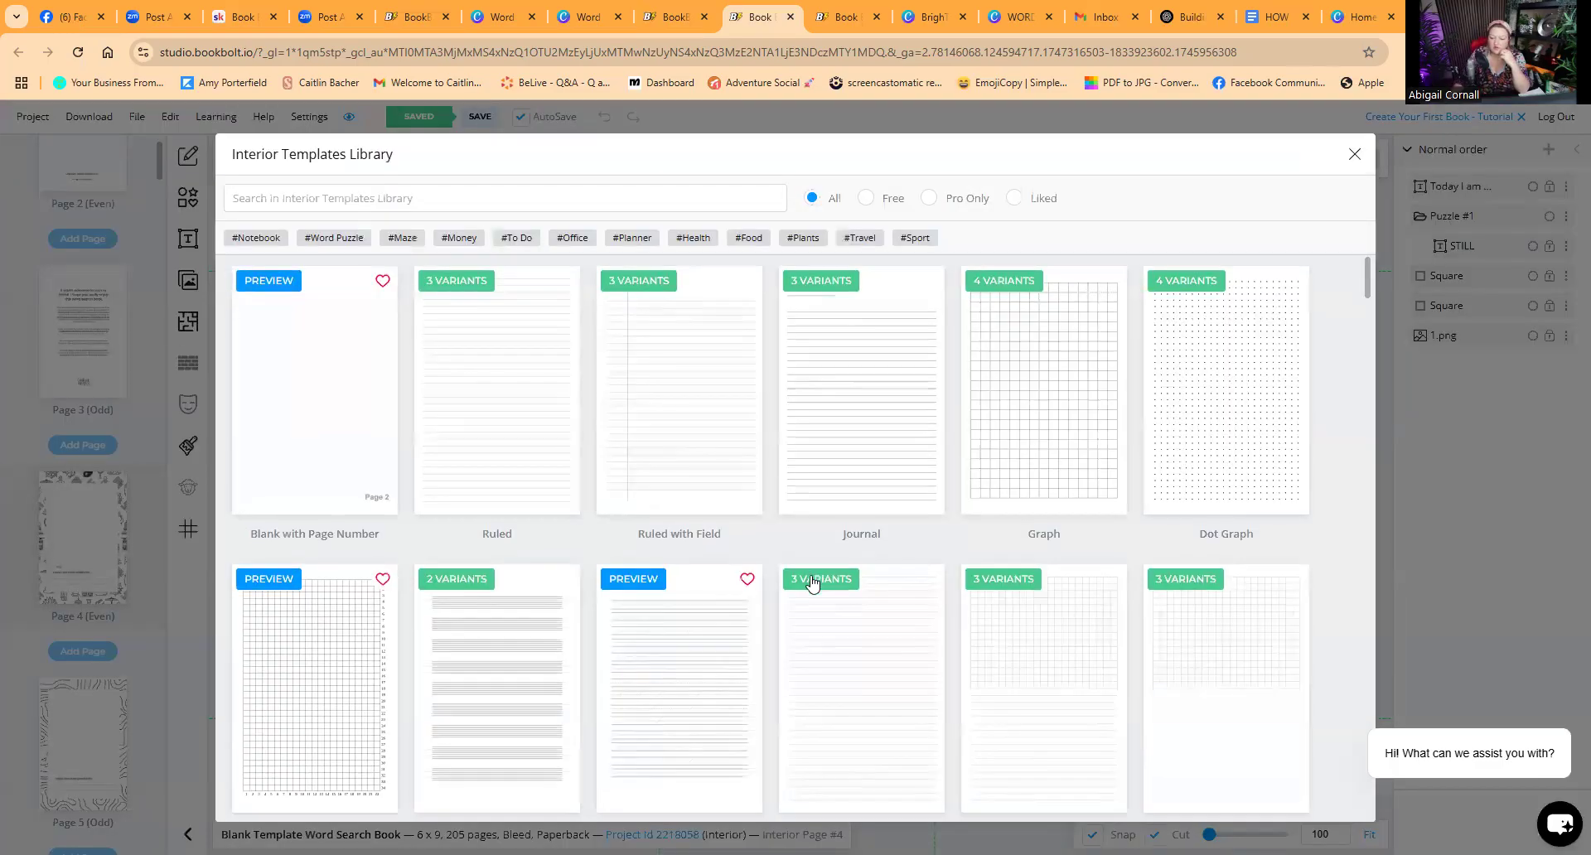
scroll(961, 598, "down", 4)
scroll(961, 599, "down", 6)
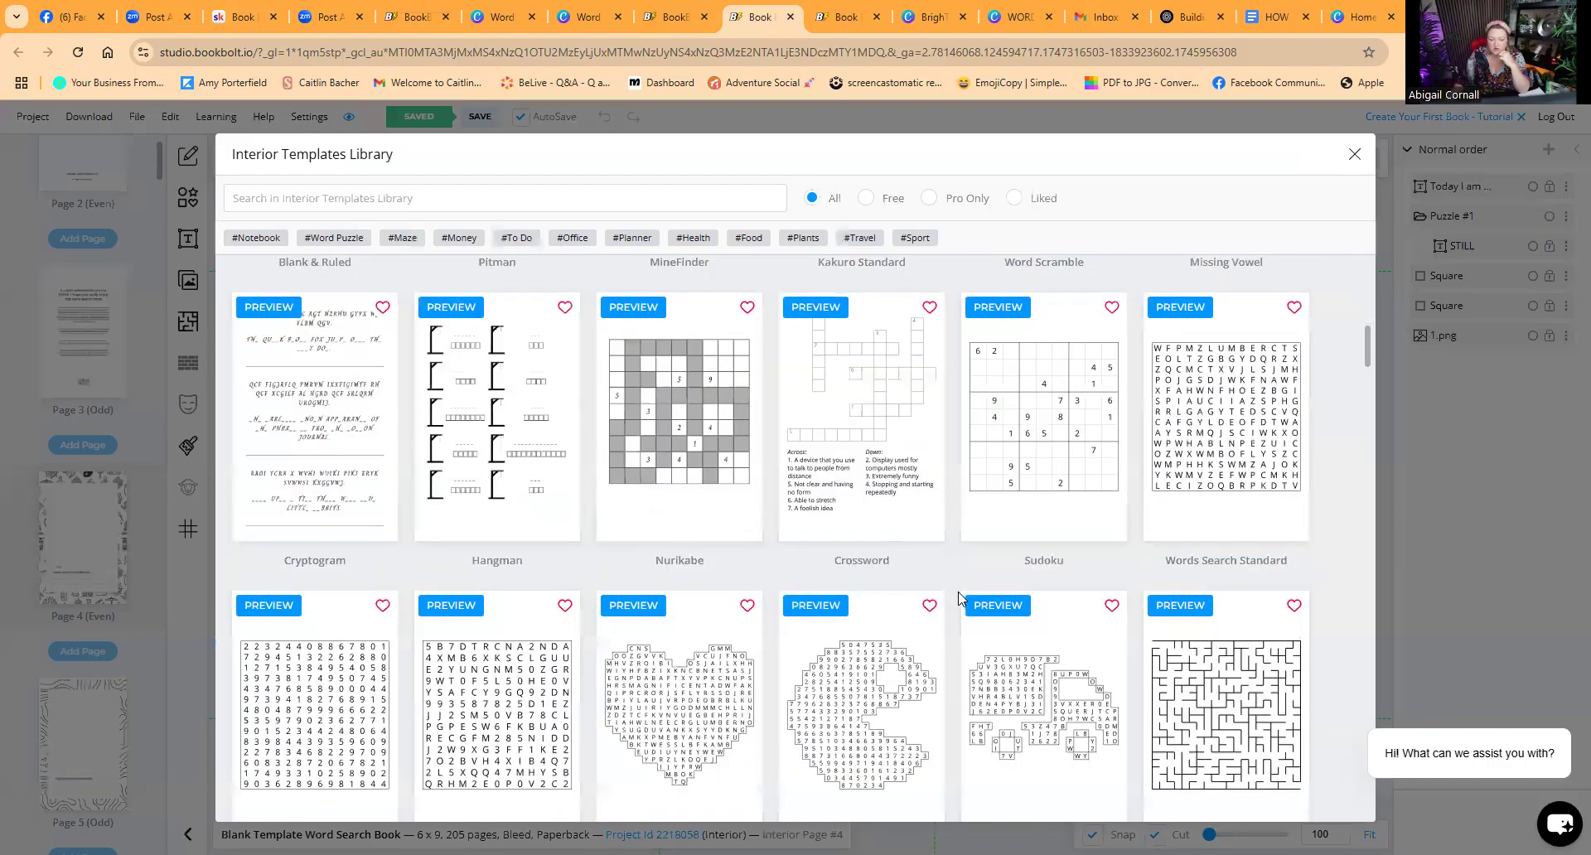
scroll(959, 598, "down", 1)
scroll(959, 599, "down", 5)
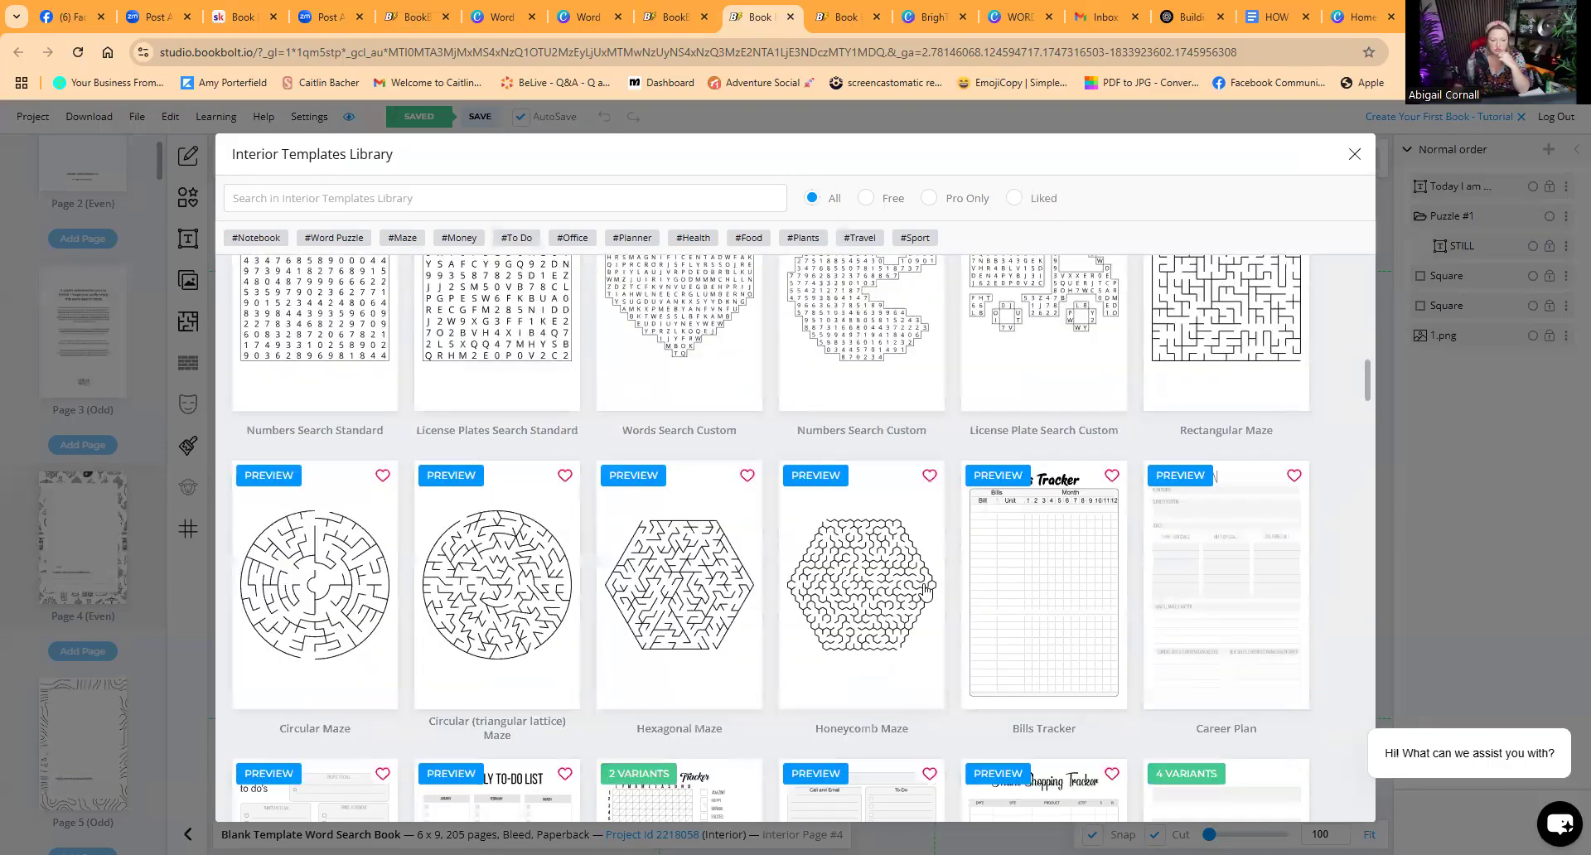
scroll(927, 590, "down", 1)
scroll(925, 590, "up", 3)
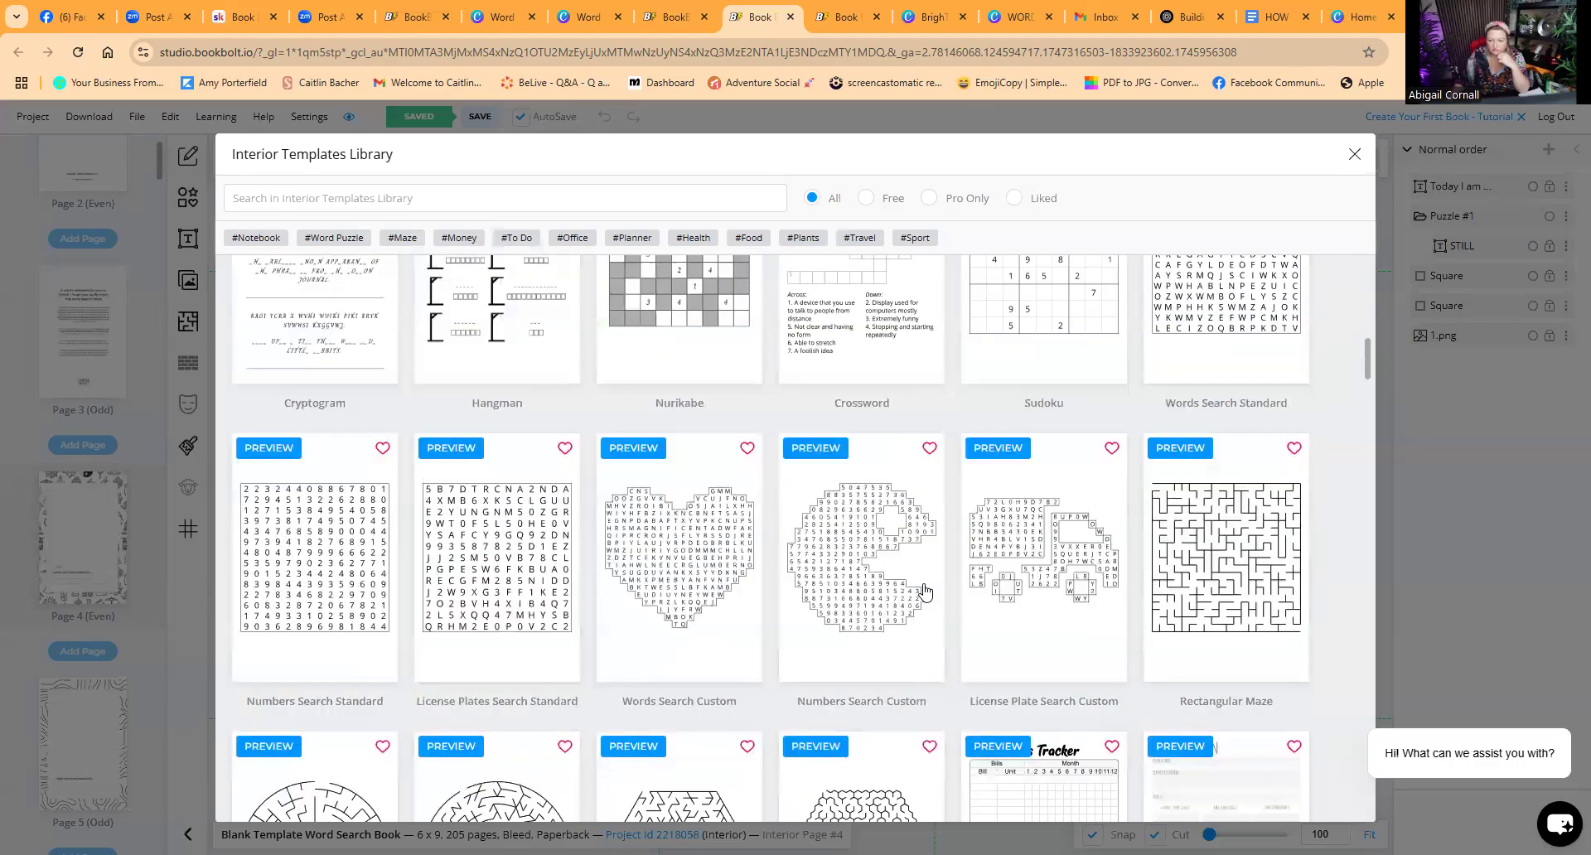
scroll(925, 591, "up", 1)
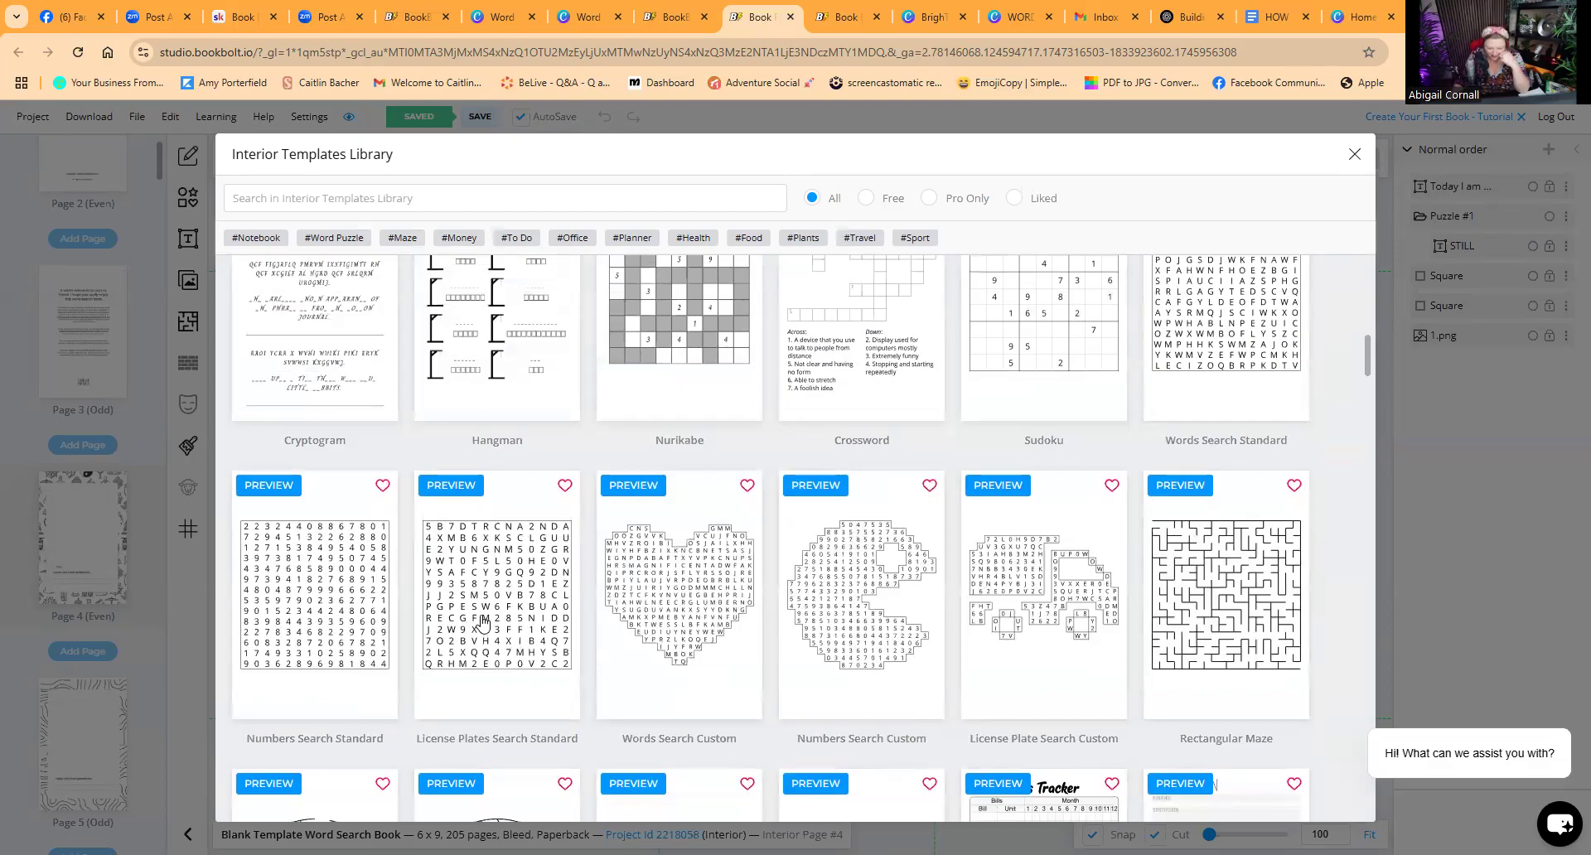
scroll(483, 623, "up", 2)
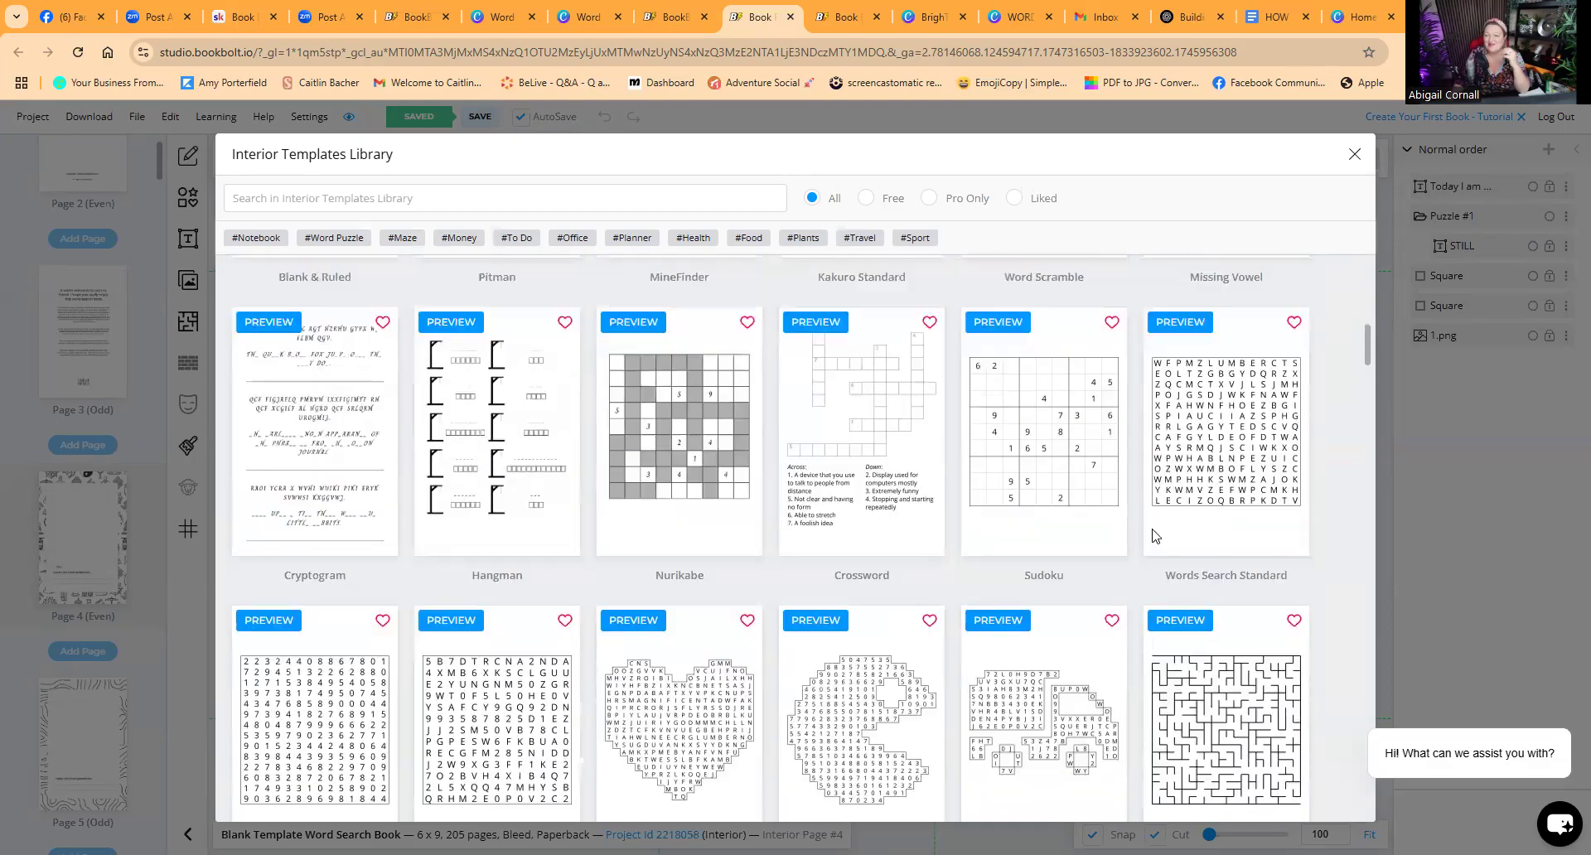
scroll(474, 542, "down", 4)
scroll(803, 668, "up", 3)
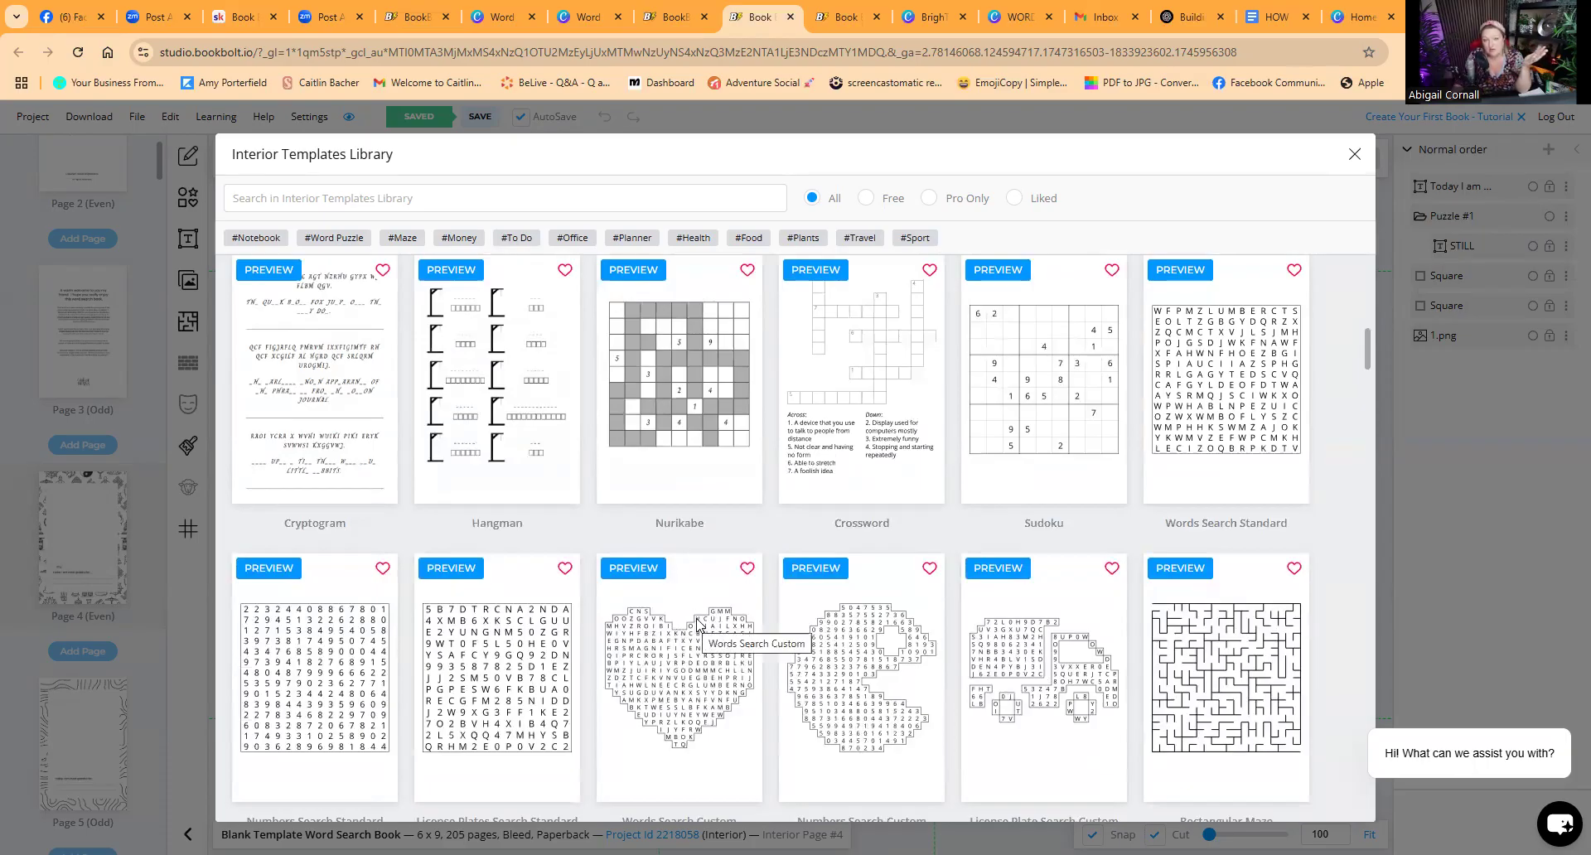
left_click(1241, 381)
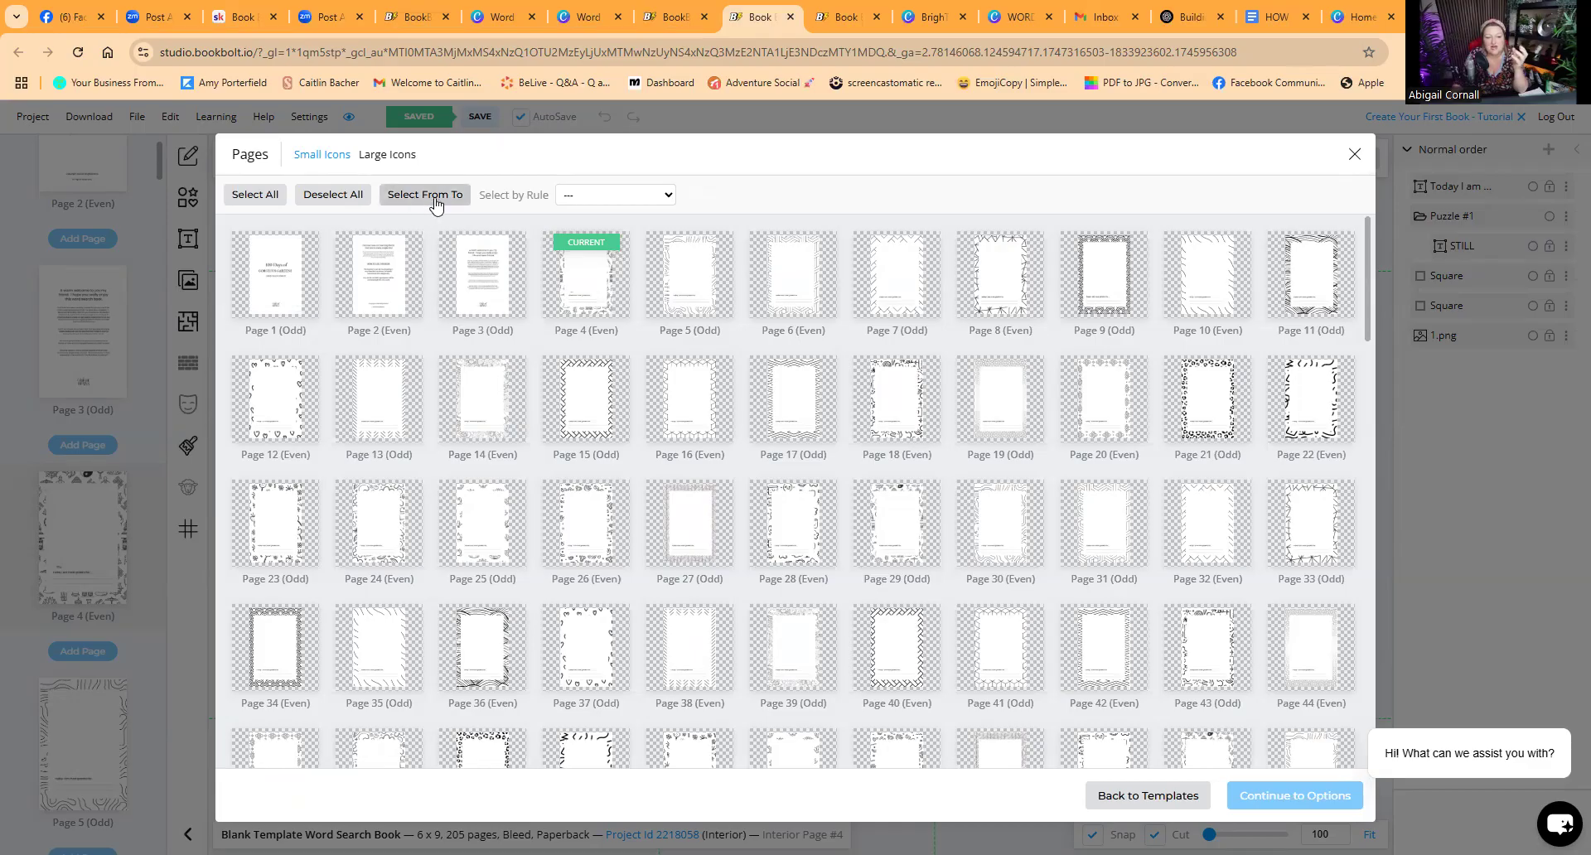
Step: Select pages 4, 6 and 8 individually in the page picker
left_click(582, 279)
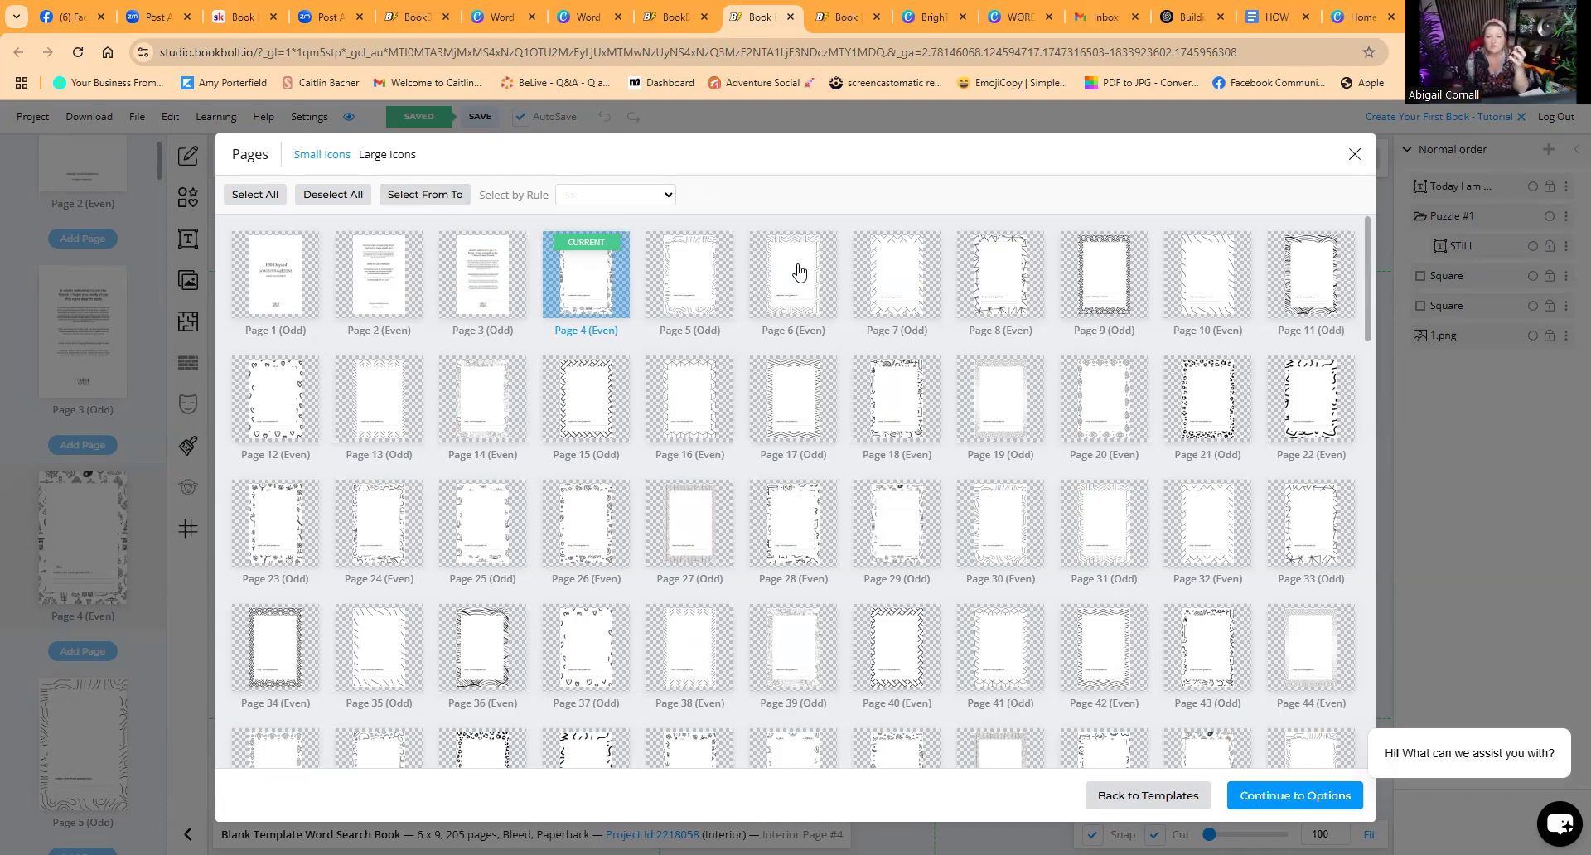
left_click(798, 272)
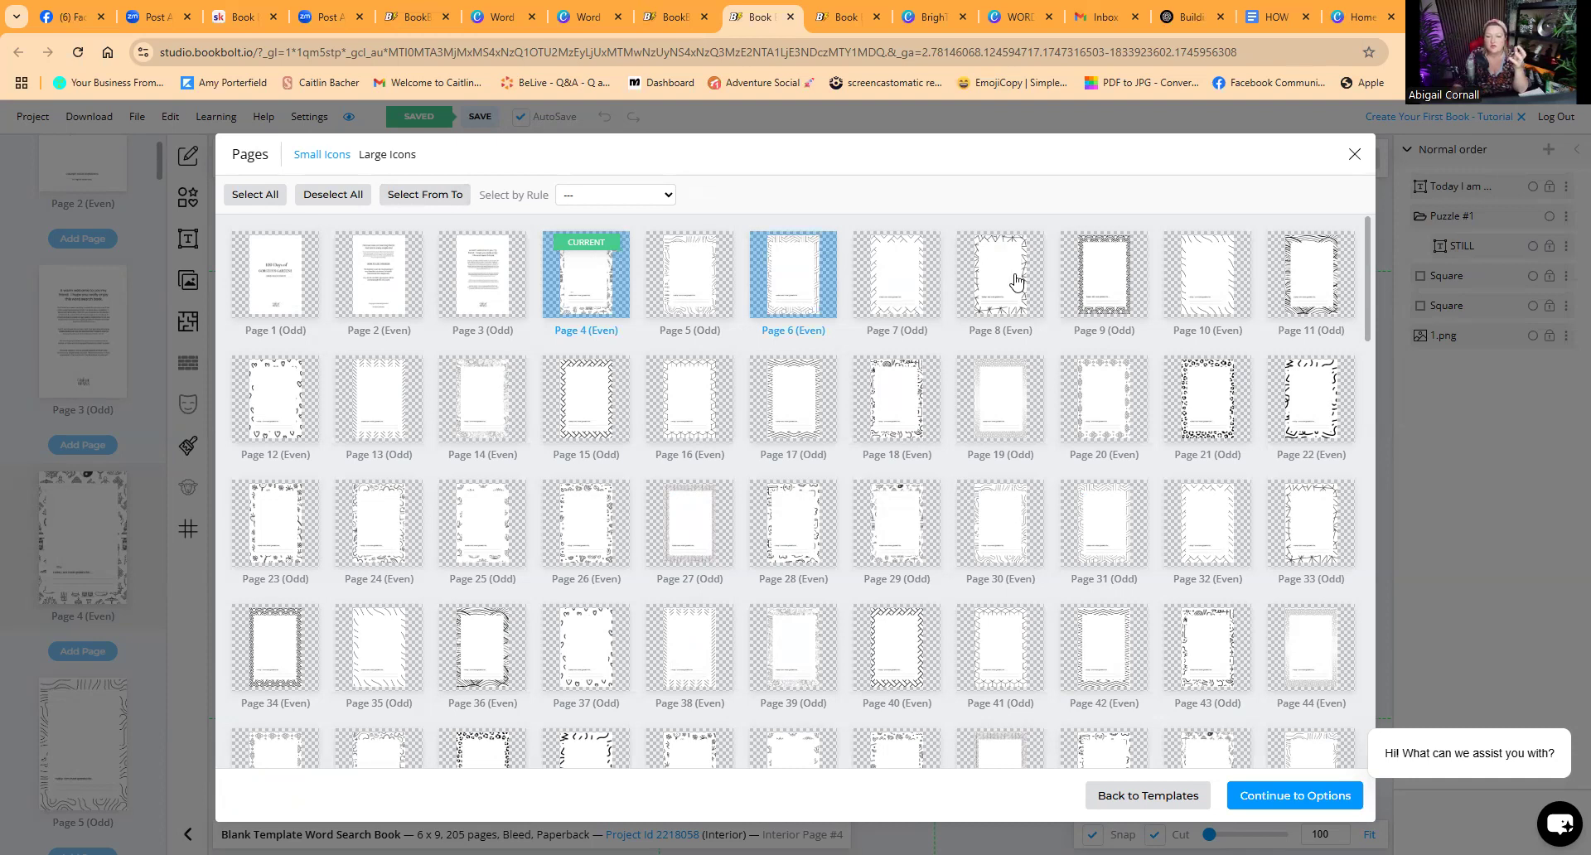
left_click(963, 289)
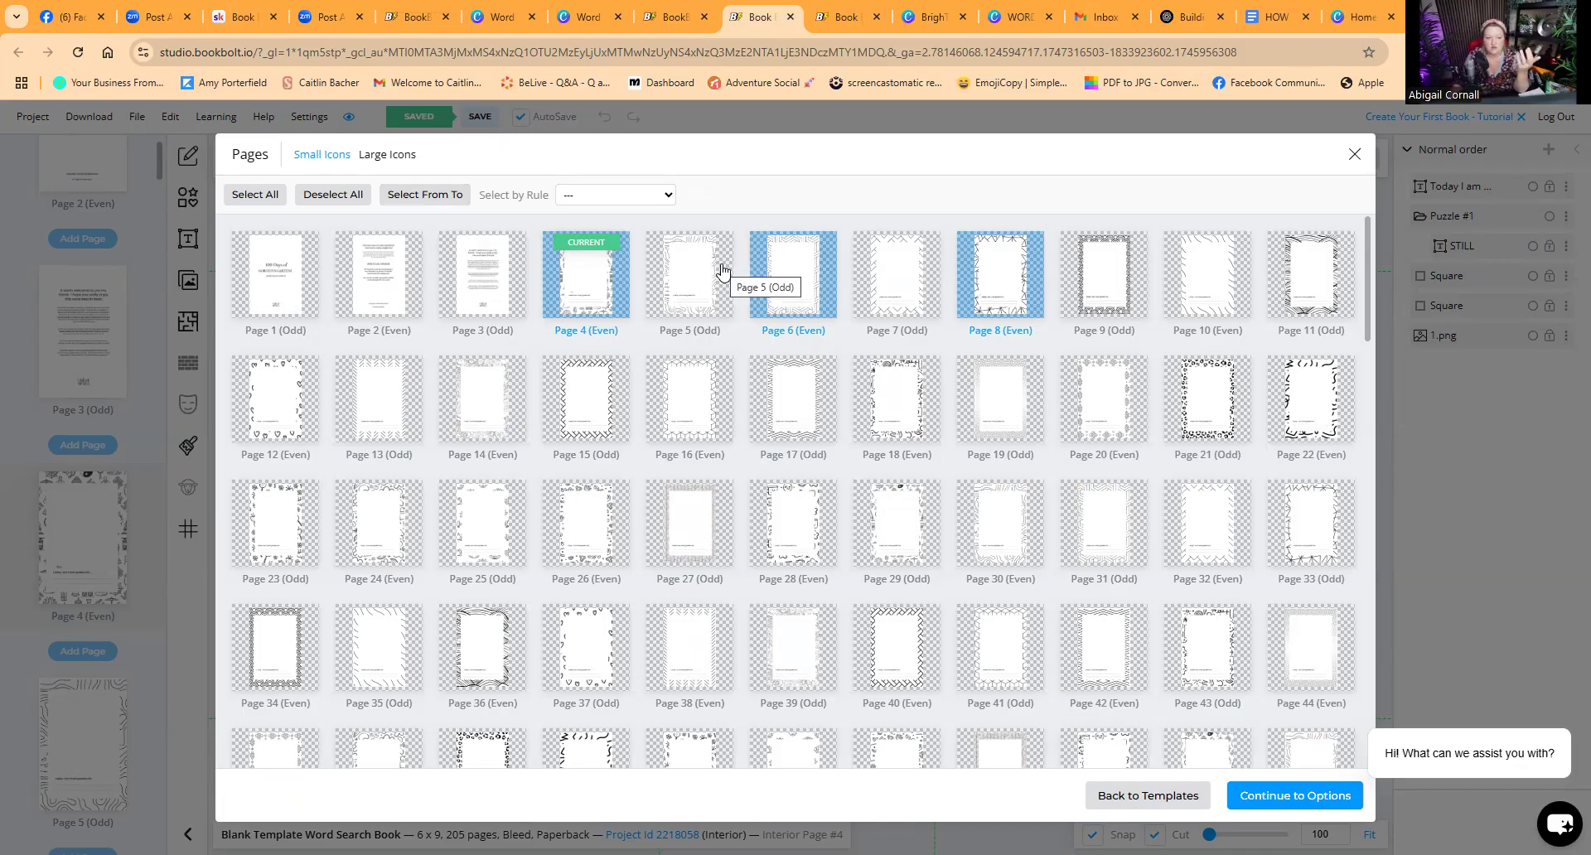
scroll(628, 431, "down", 4)
scroll(632, 421, "down", 4)
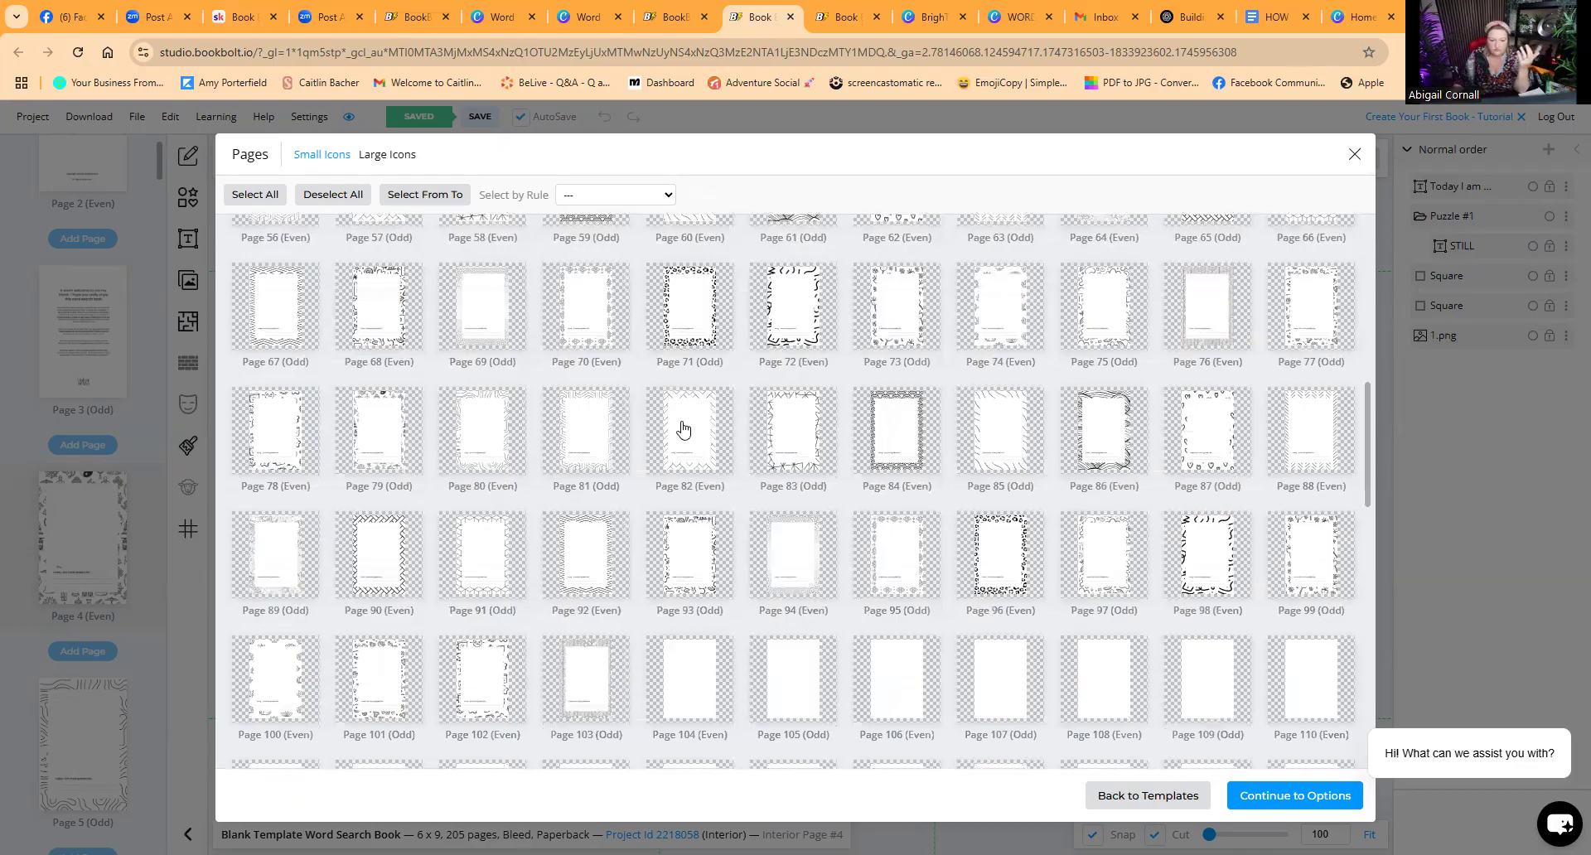
scroll(719, 423, "down", 2)
scroll(706, 424, "up", 2)
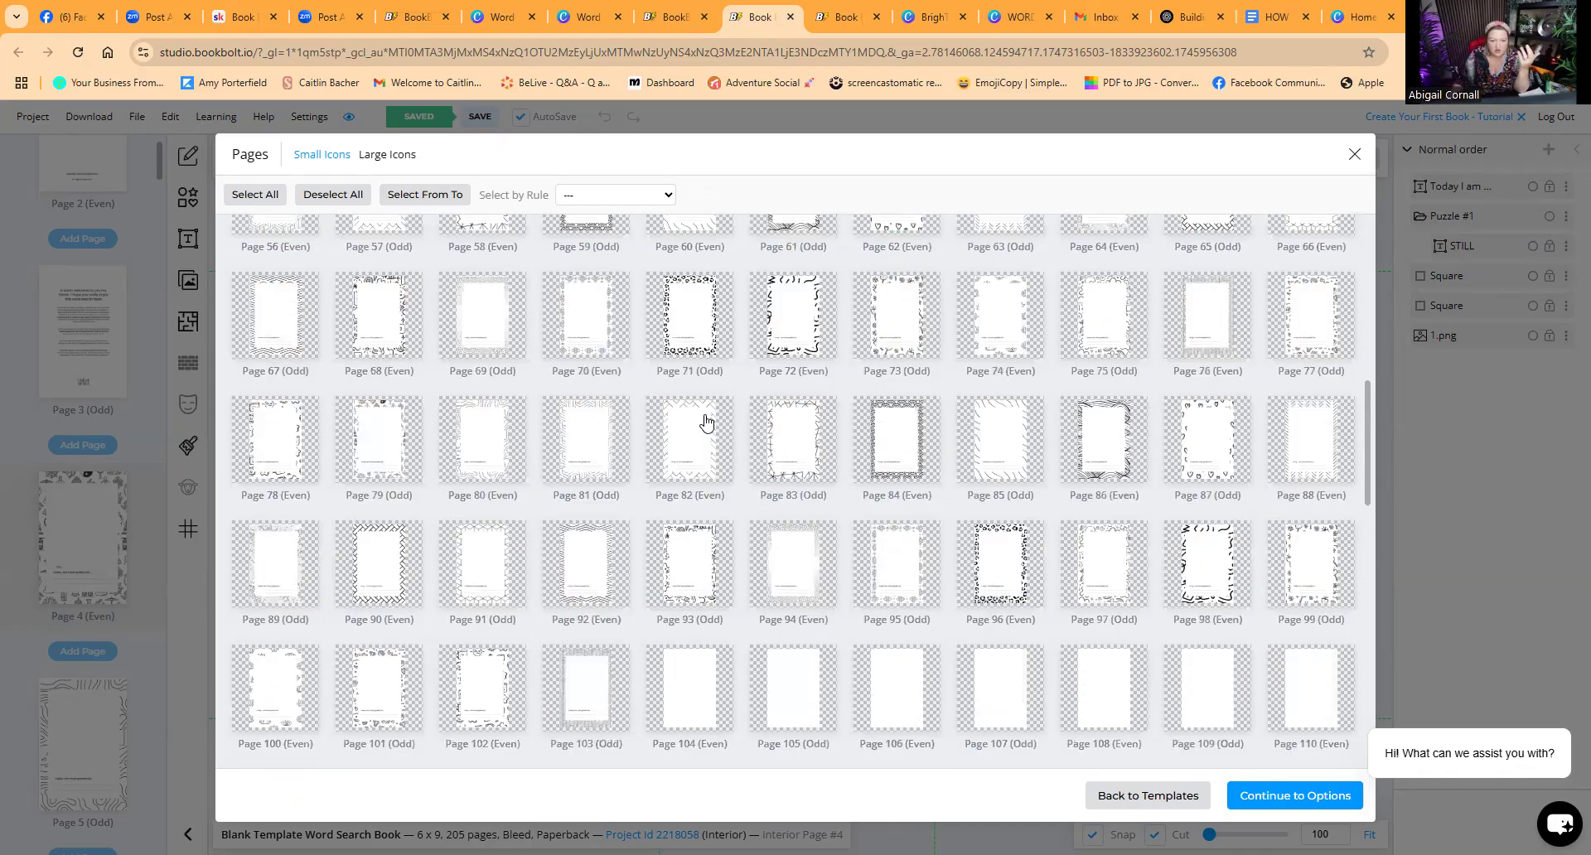
scroll(706, 423, "up", 4)
scroll(700, 423, "up", 2)
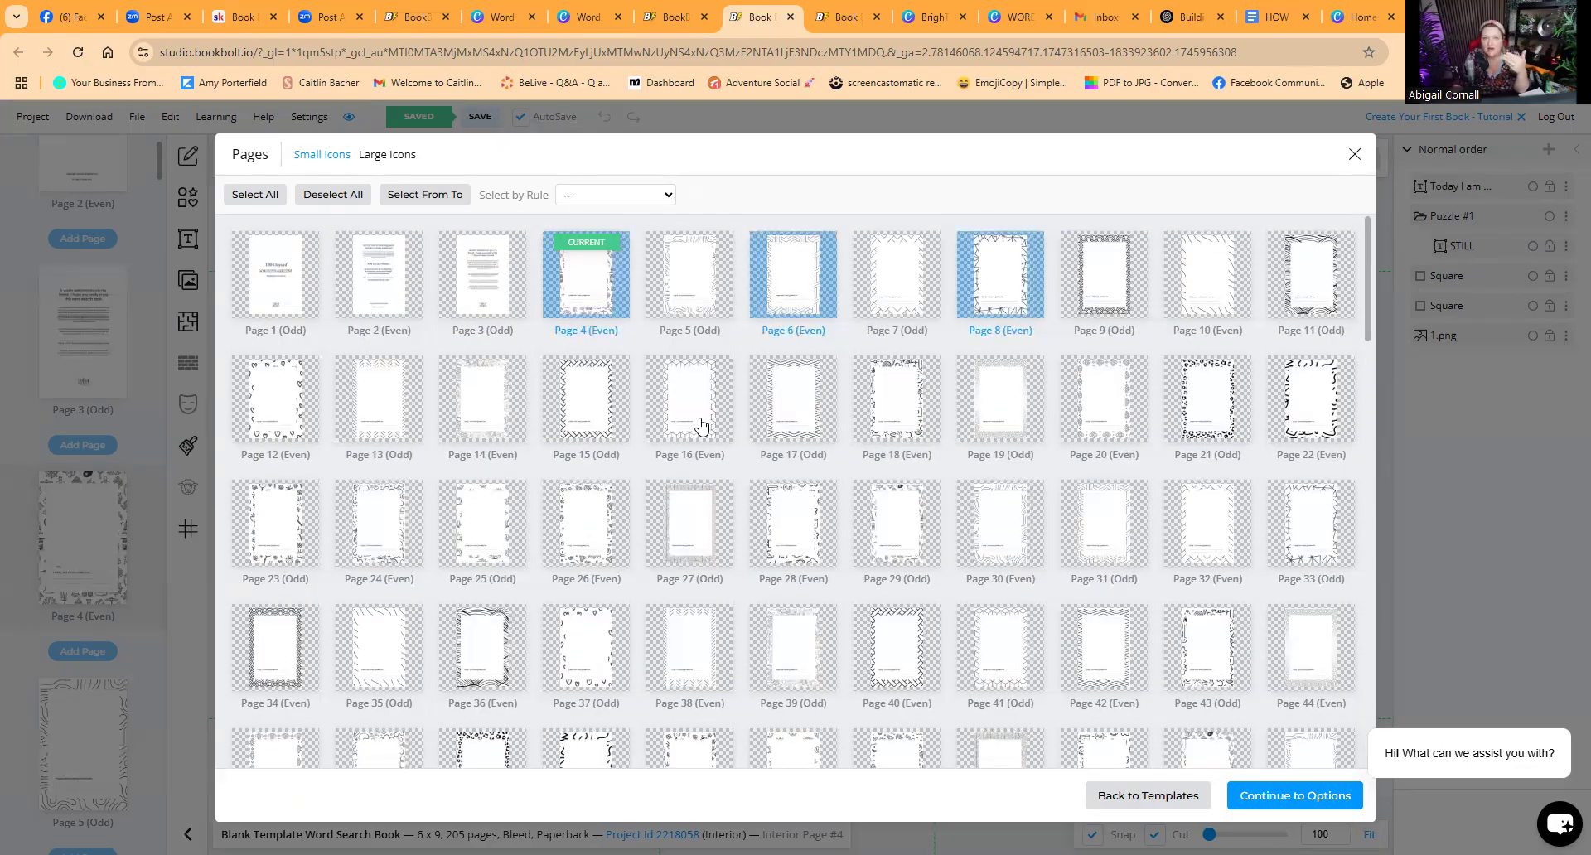
Step: Select pages 4 through 103 for the puzzles and continue to the puzzle options
left_click(450, 196)
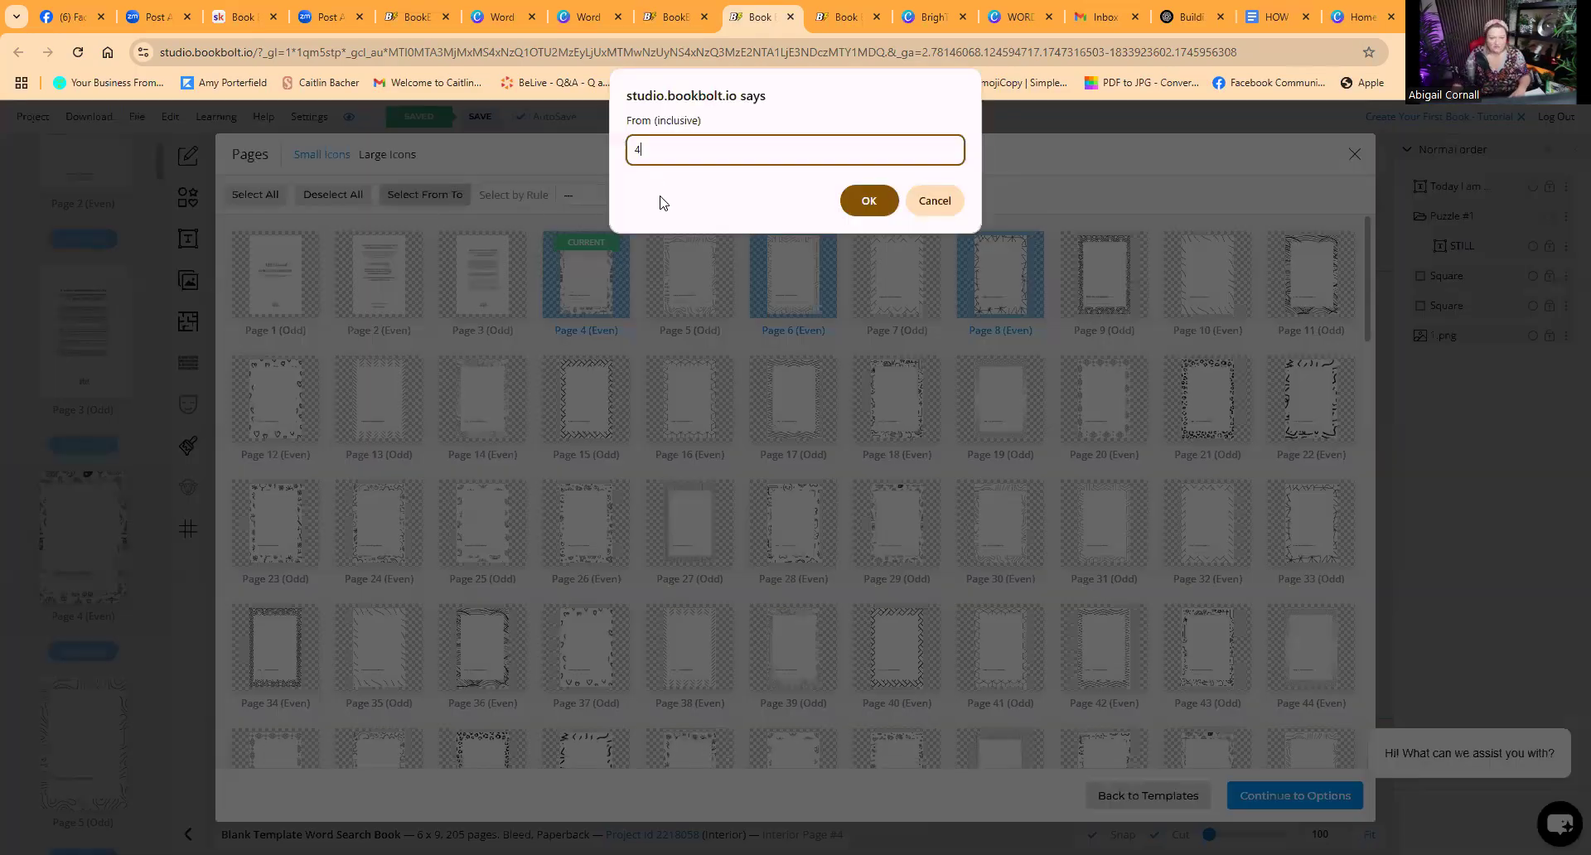
left_click(869, 200)
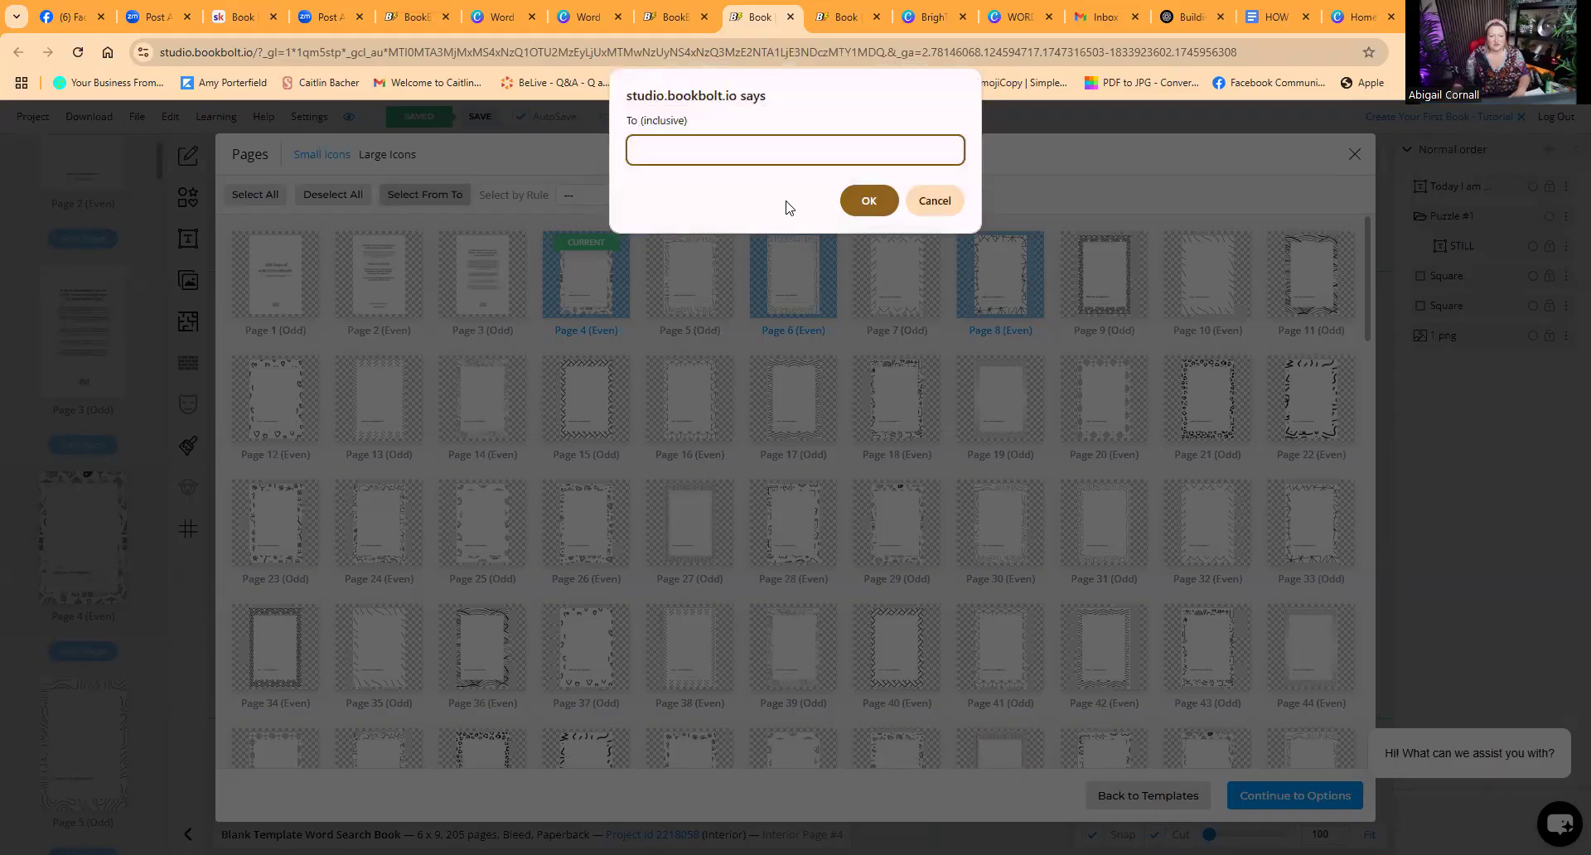
type("103")
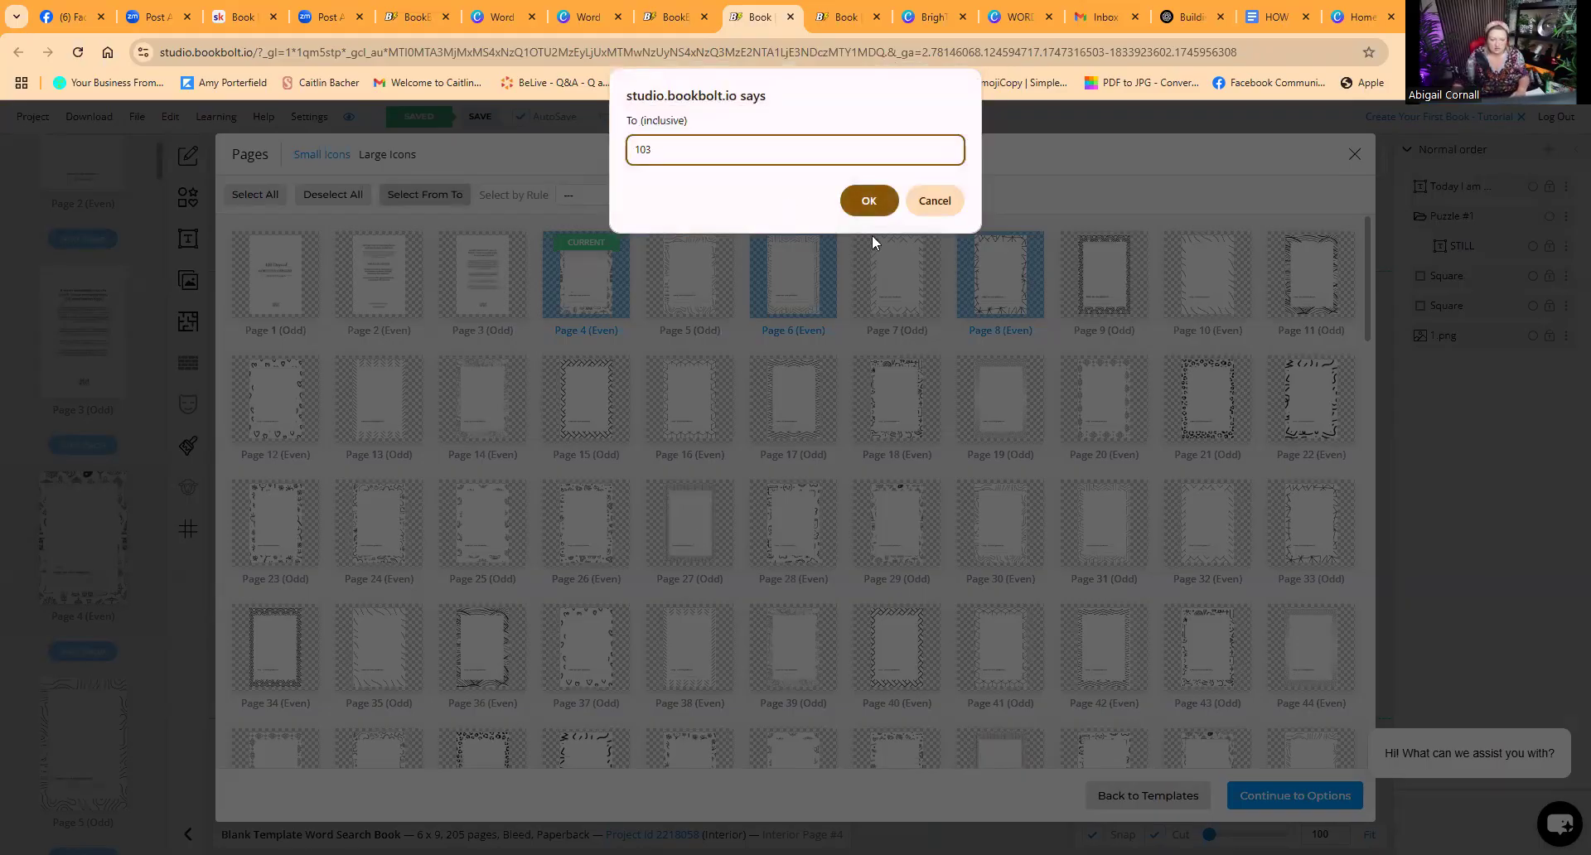
left_click(868, 201)
scroll(689, 538, "down", 7)
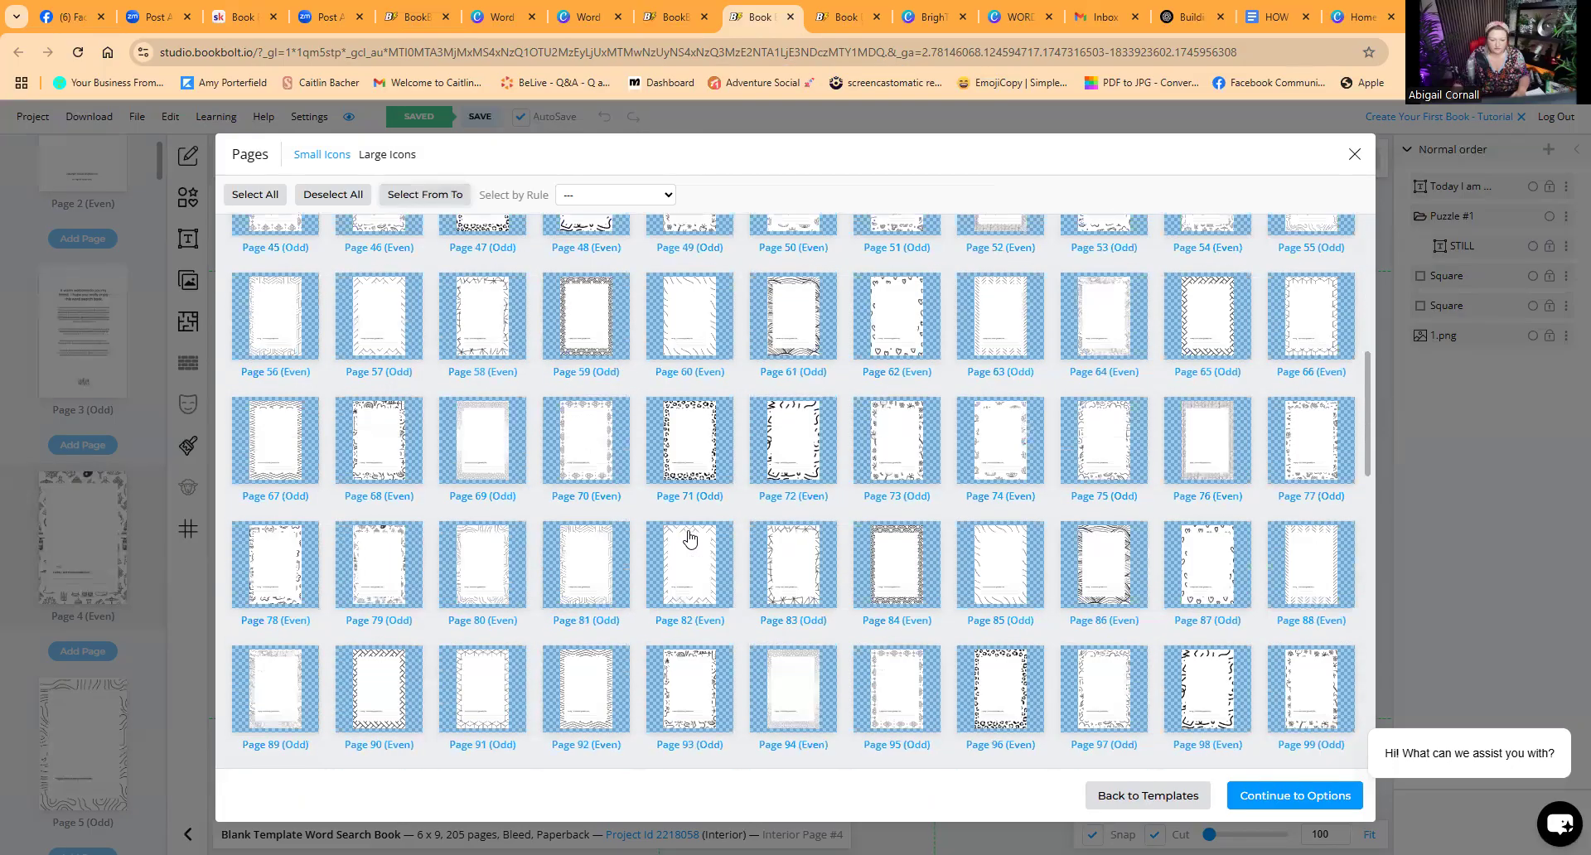
scroll(690, 539, "down", 1)
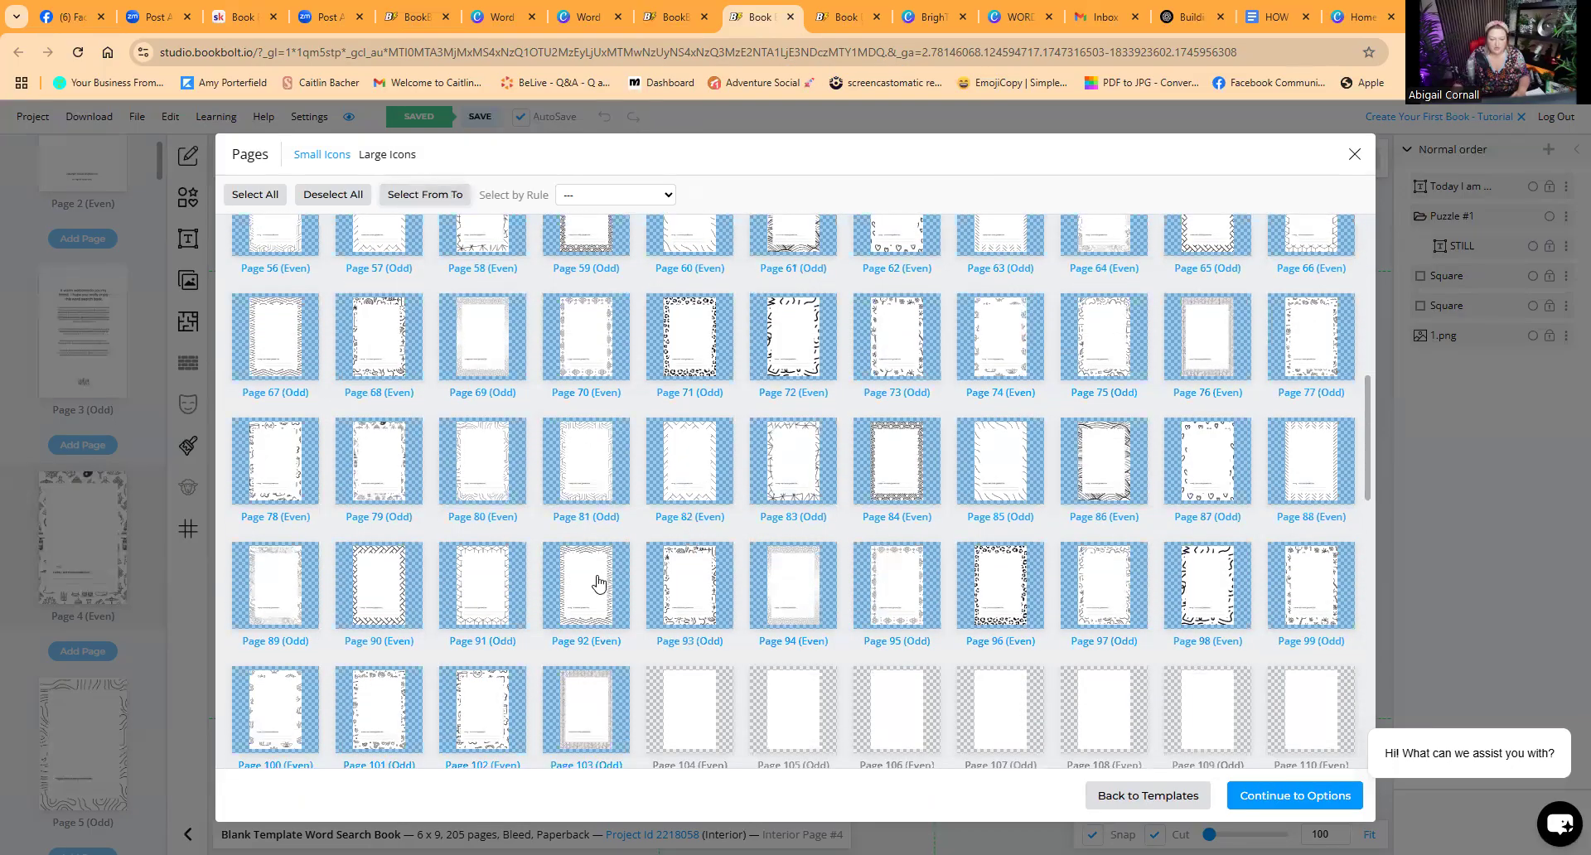
scroll(696, 550, "down", 5)
scroll(697, 550, "up", 12)
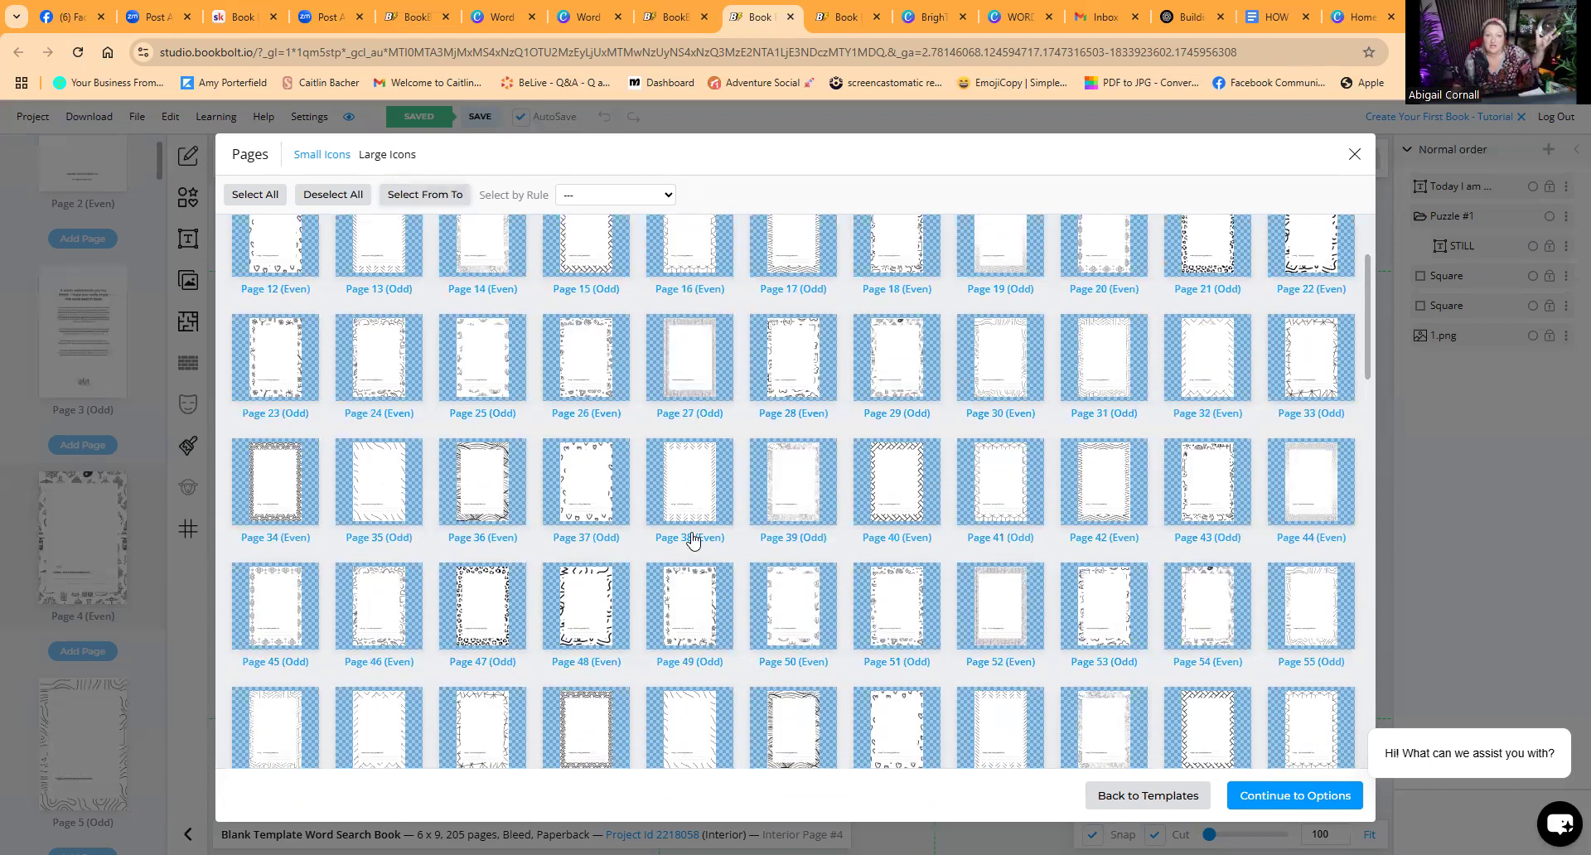
scroll(696, 532, "down", 10)
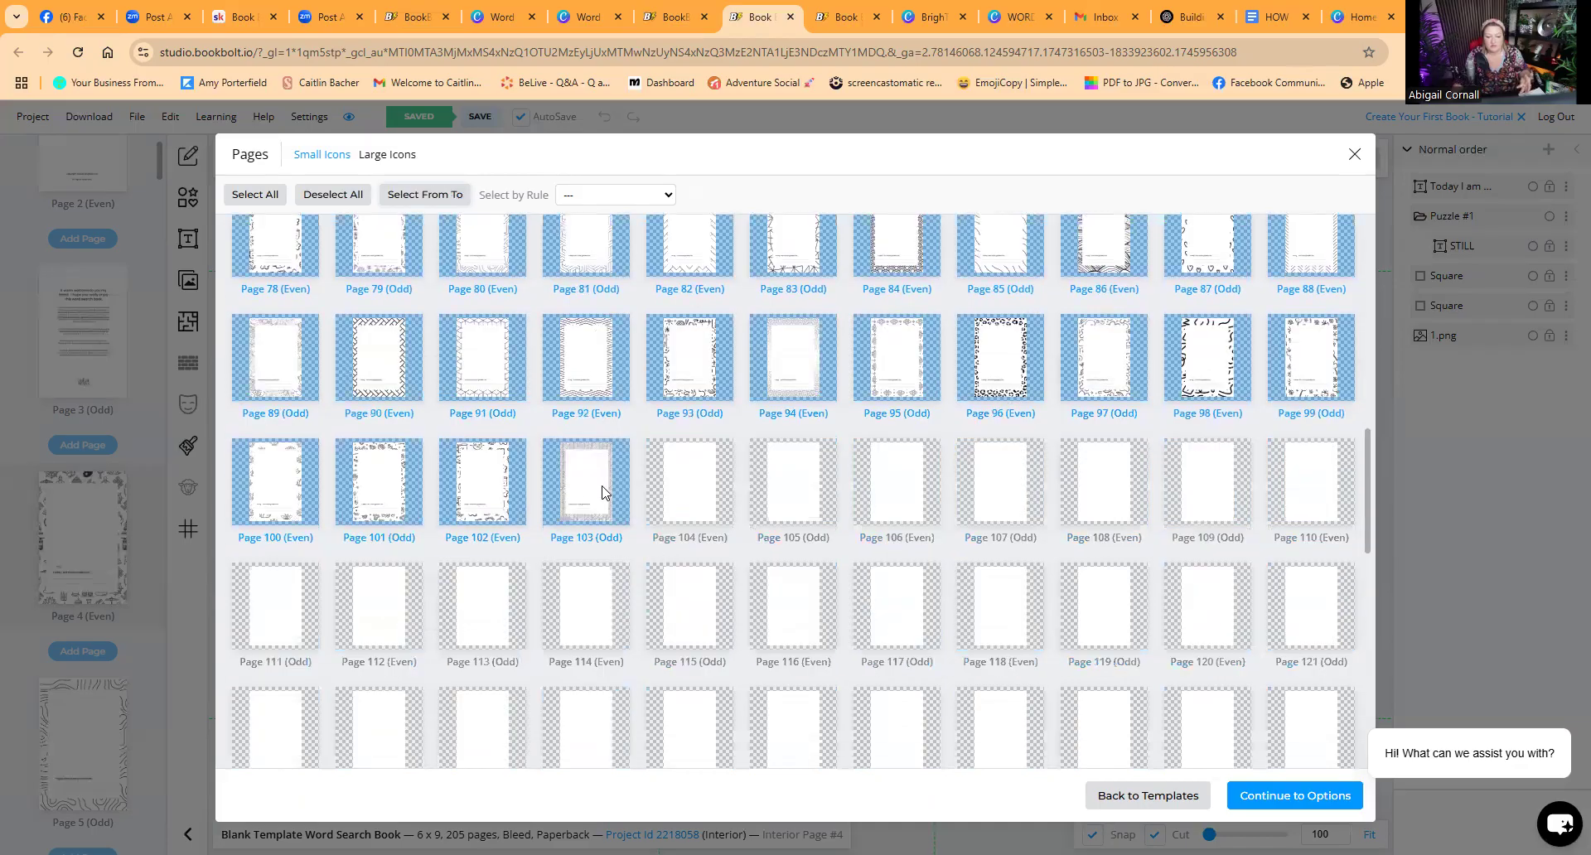
scroll(639, 525, "up", 7)
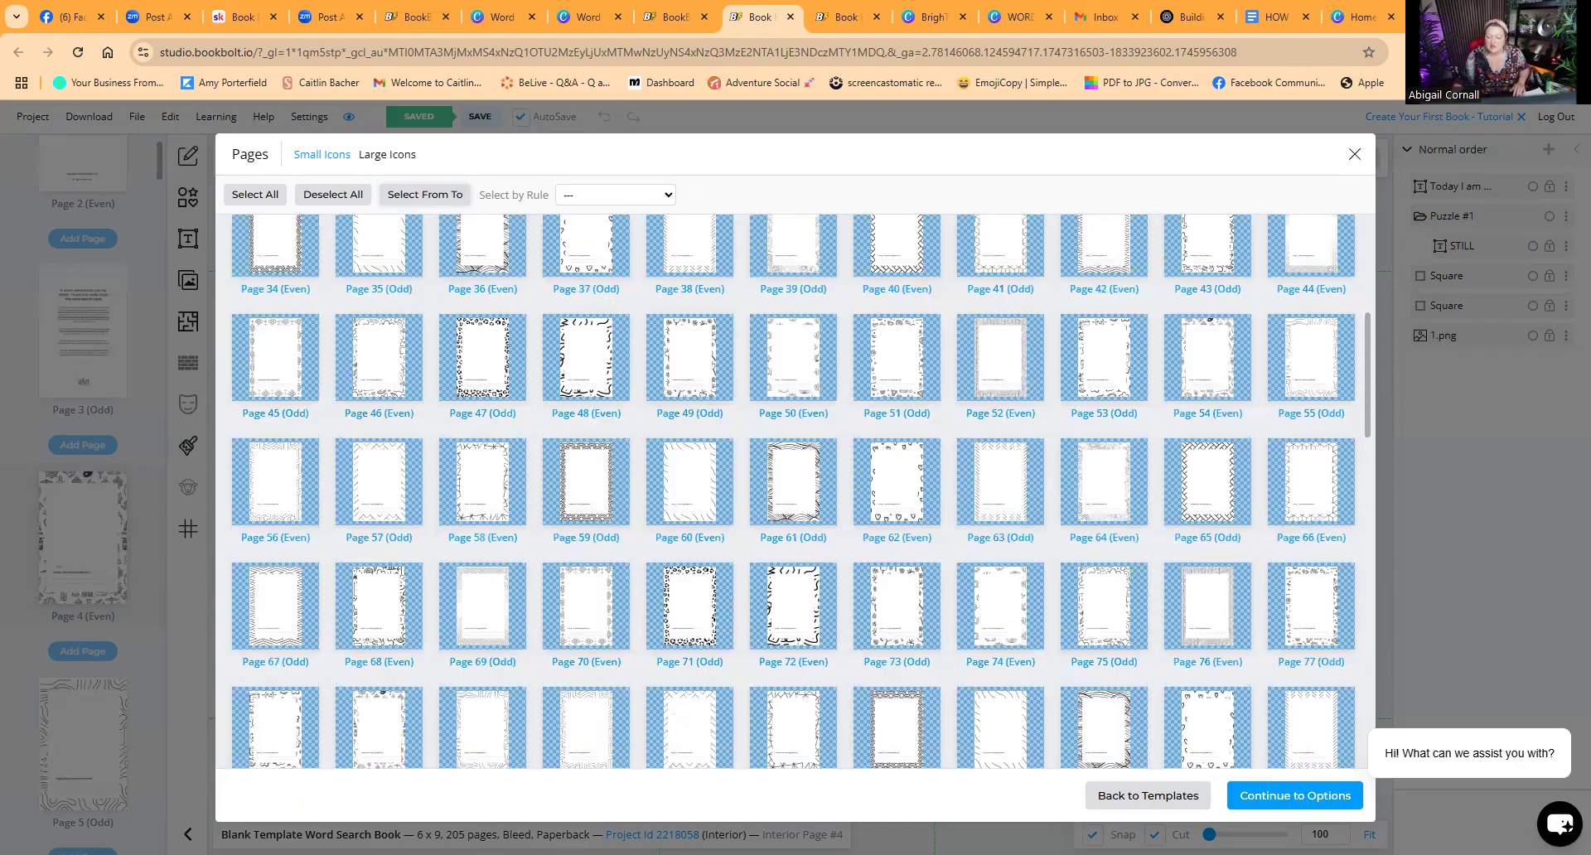
left_click(1299, 804)
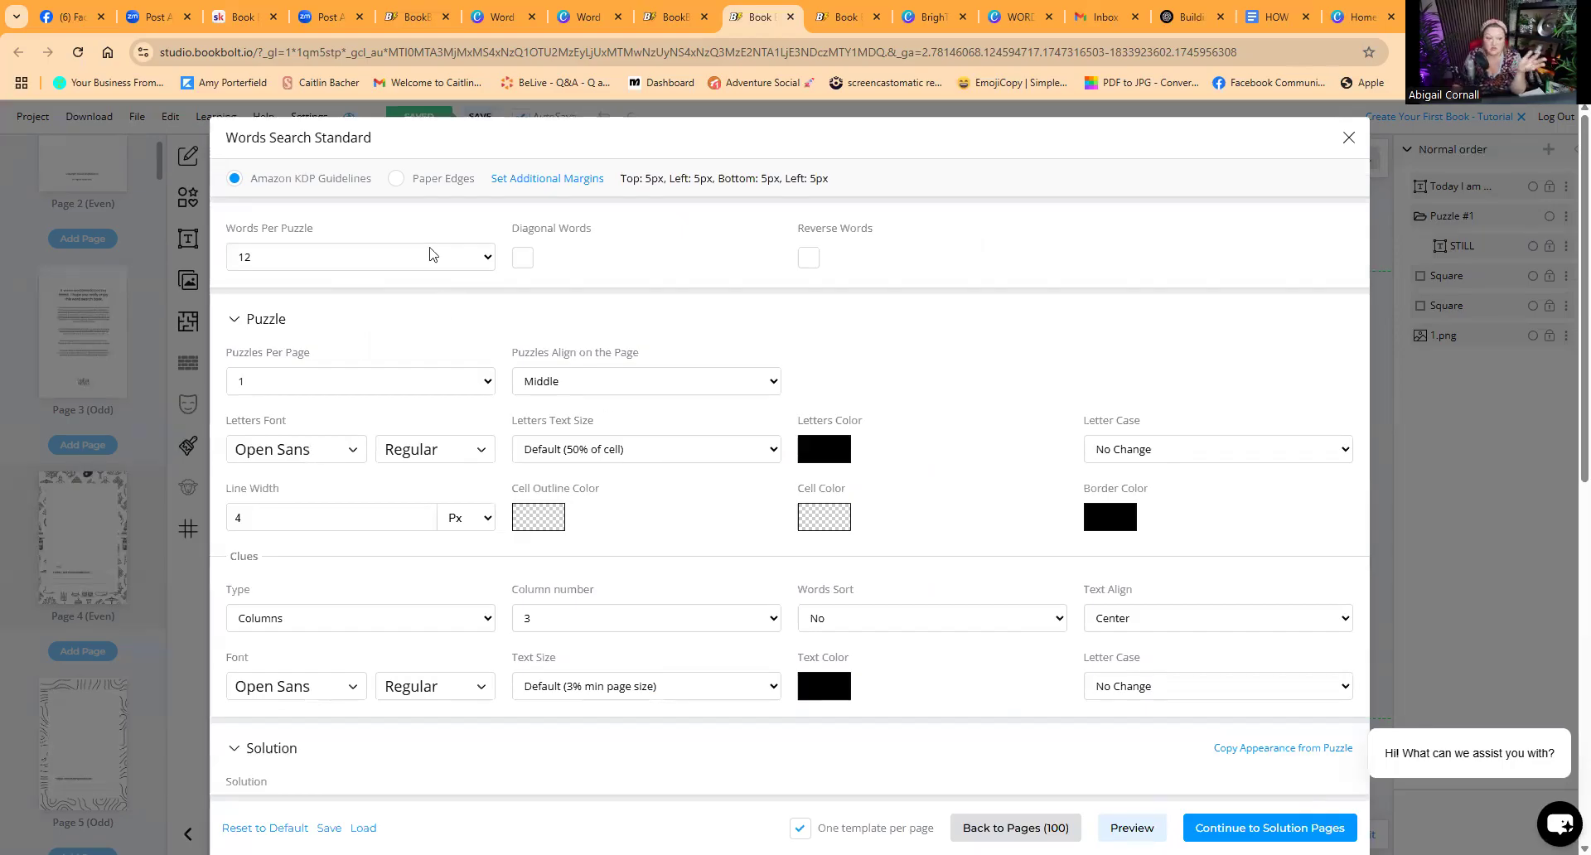
Step: Review the words-per-puzzle, puzzle, clue and solution settings of the word search template
left_click(261, 263)
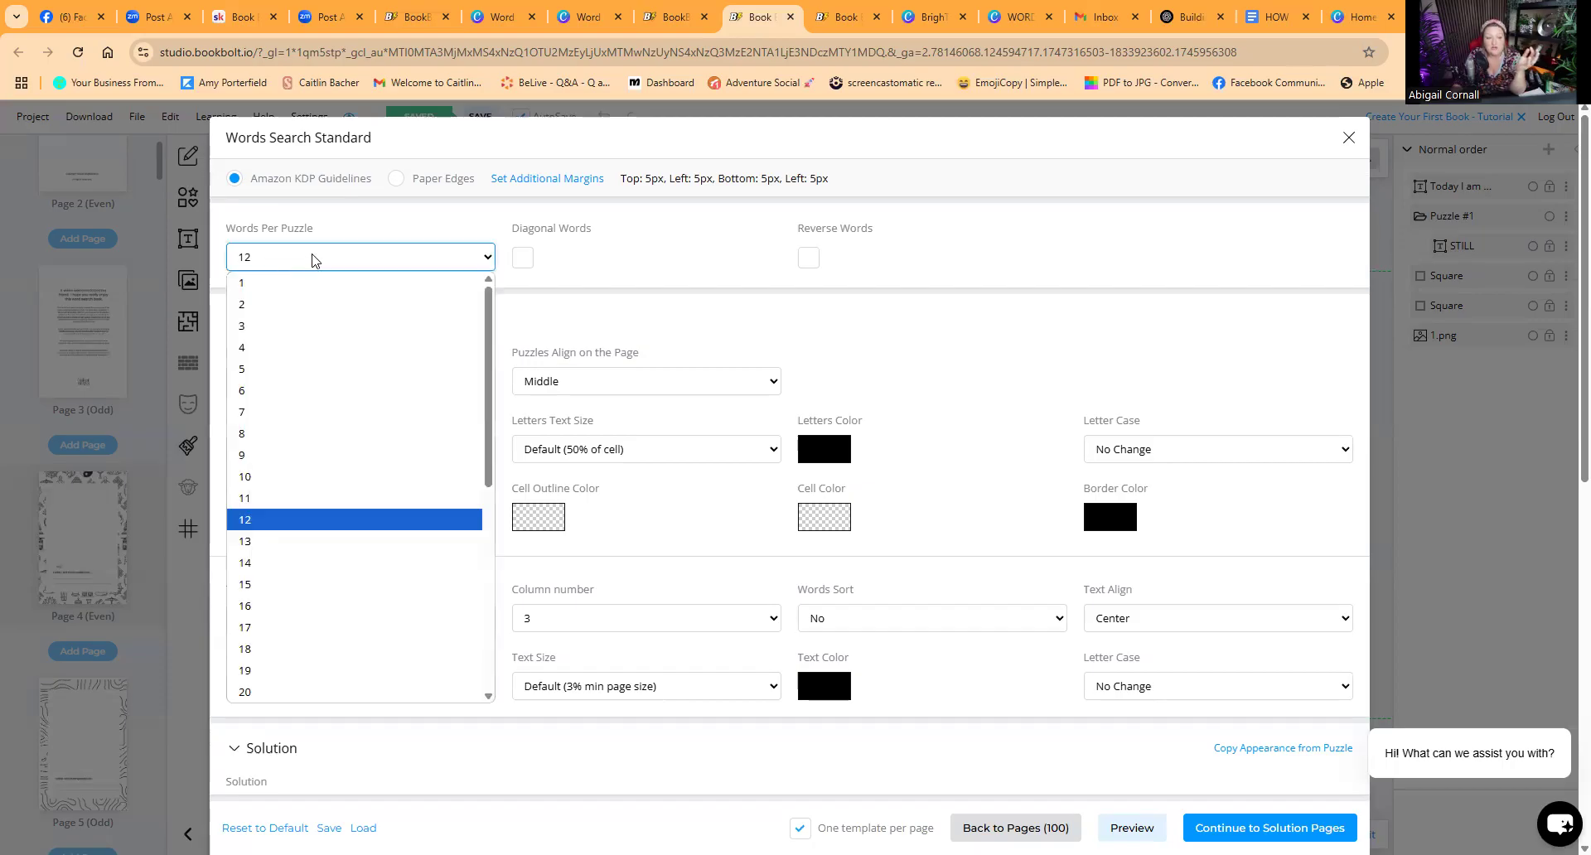
left_click(360, 225)
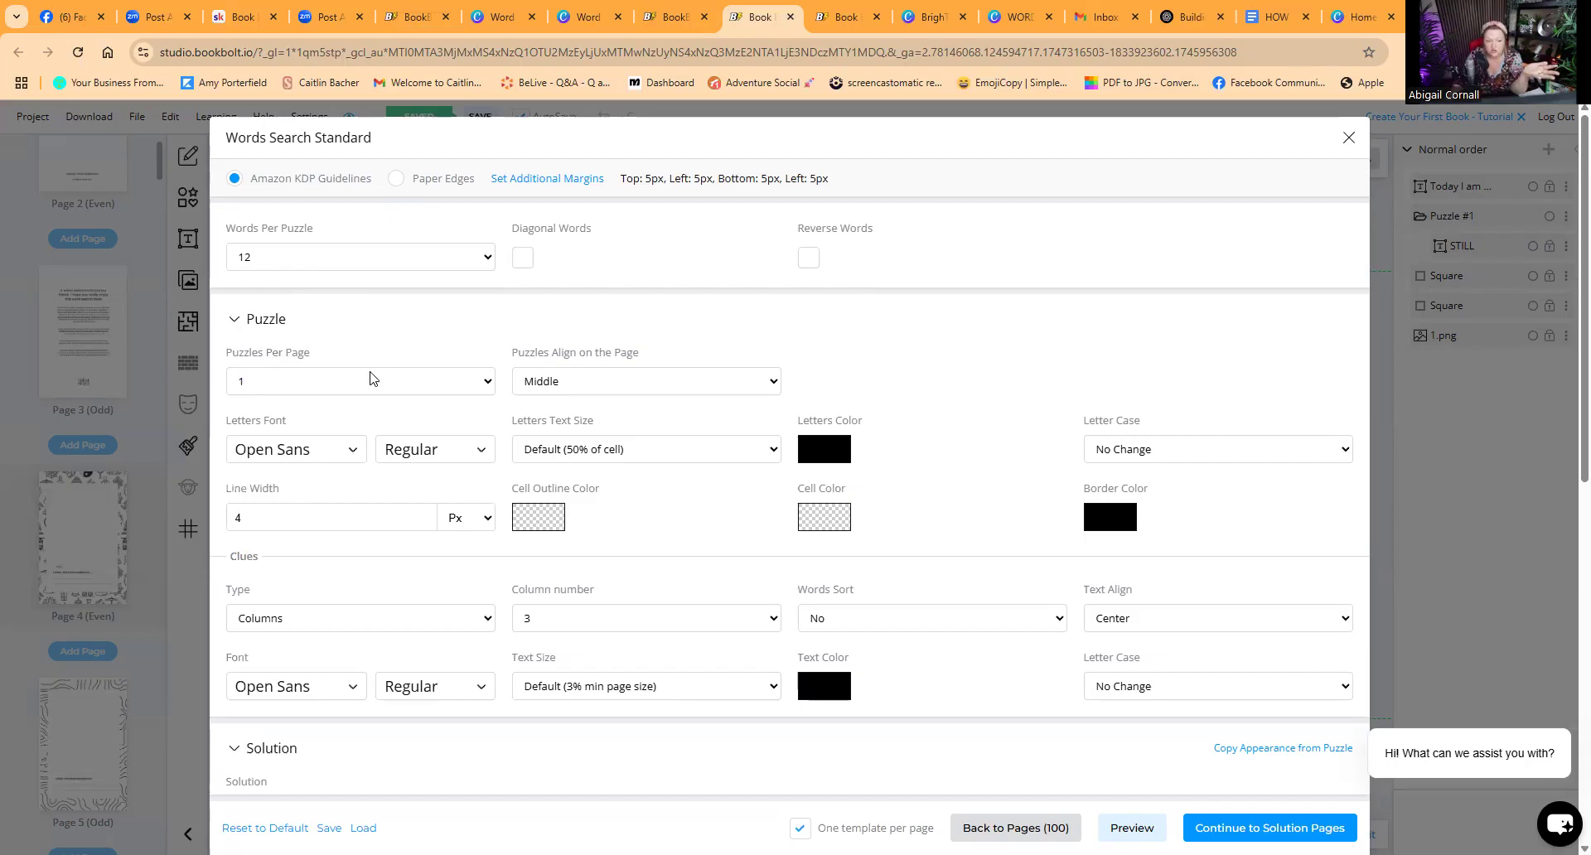
scroll(359, 436, "down", 3)
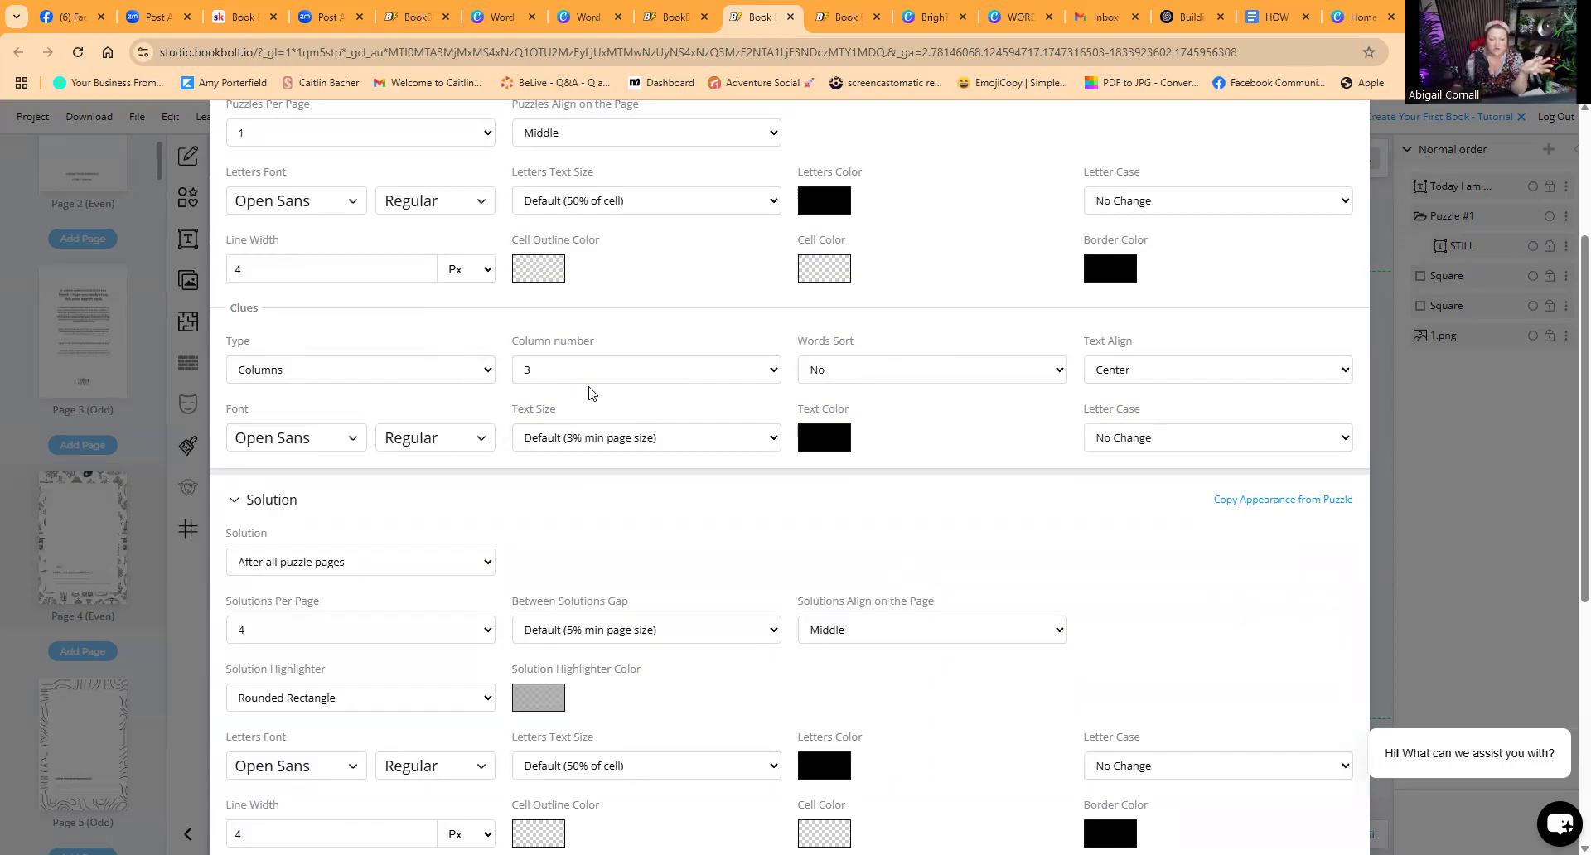
scroll(589, 392, "down", 2)
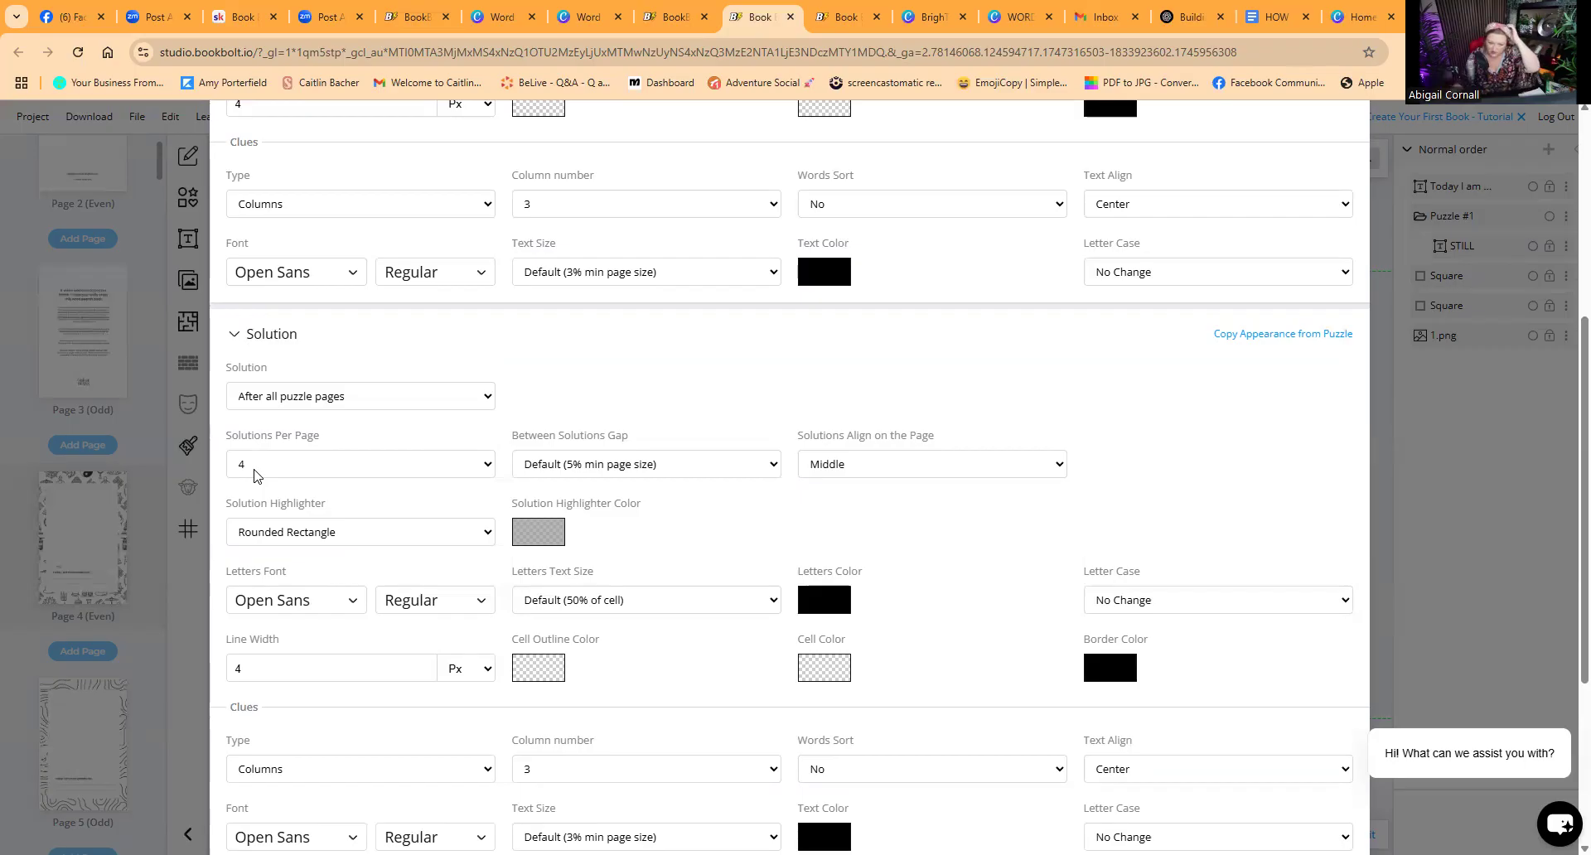
Step: Remove the currently loaded word list file from the Words section and confirm the removal
scroll(317, 566, "down", 5)
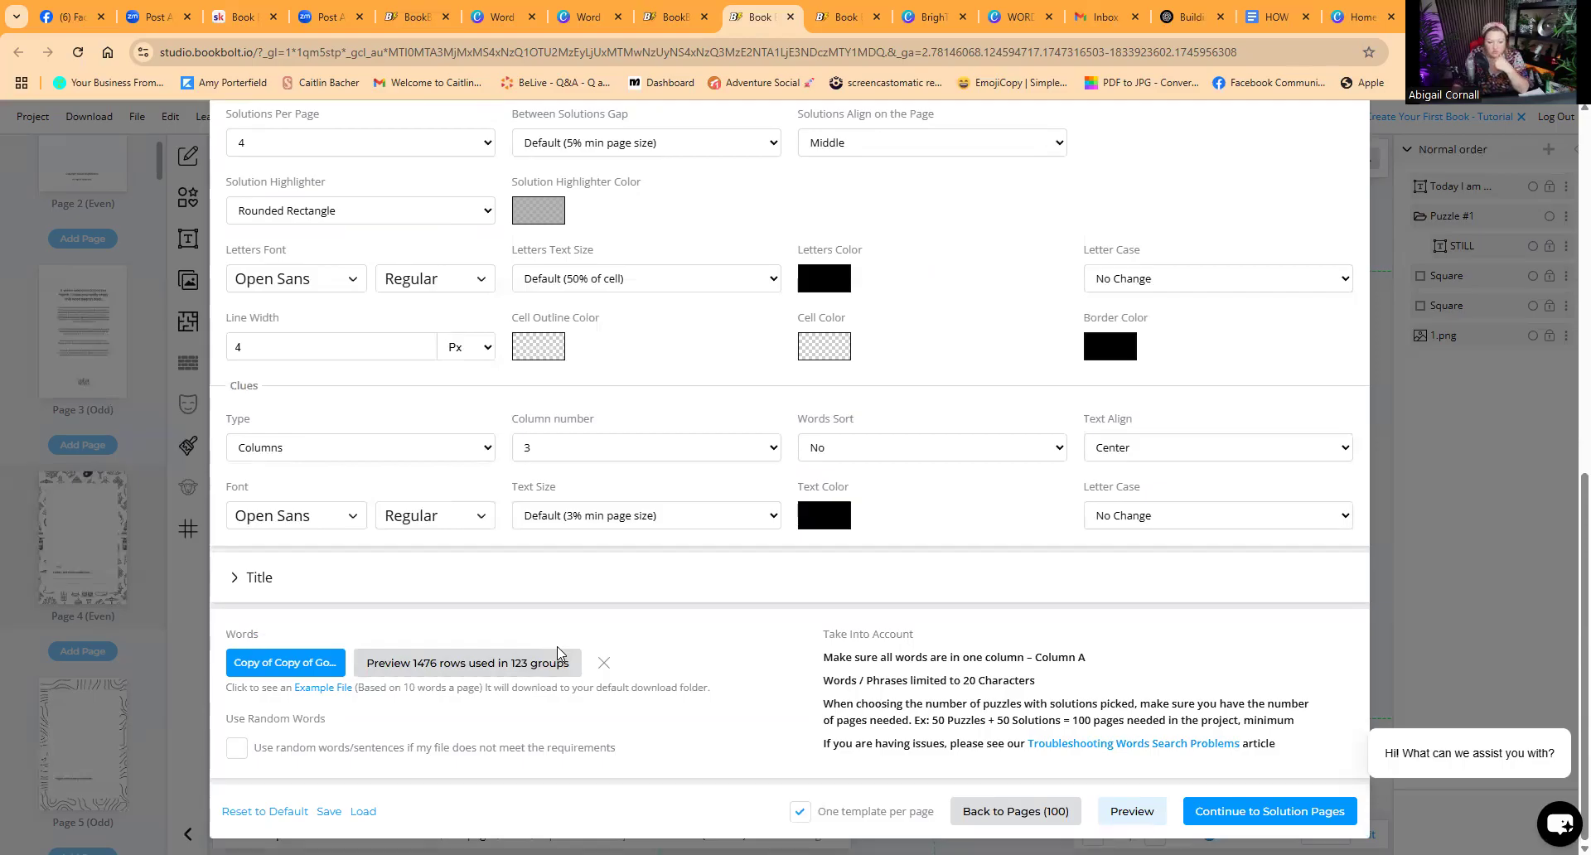
left_click(604, 664)
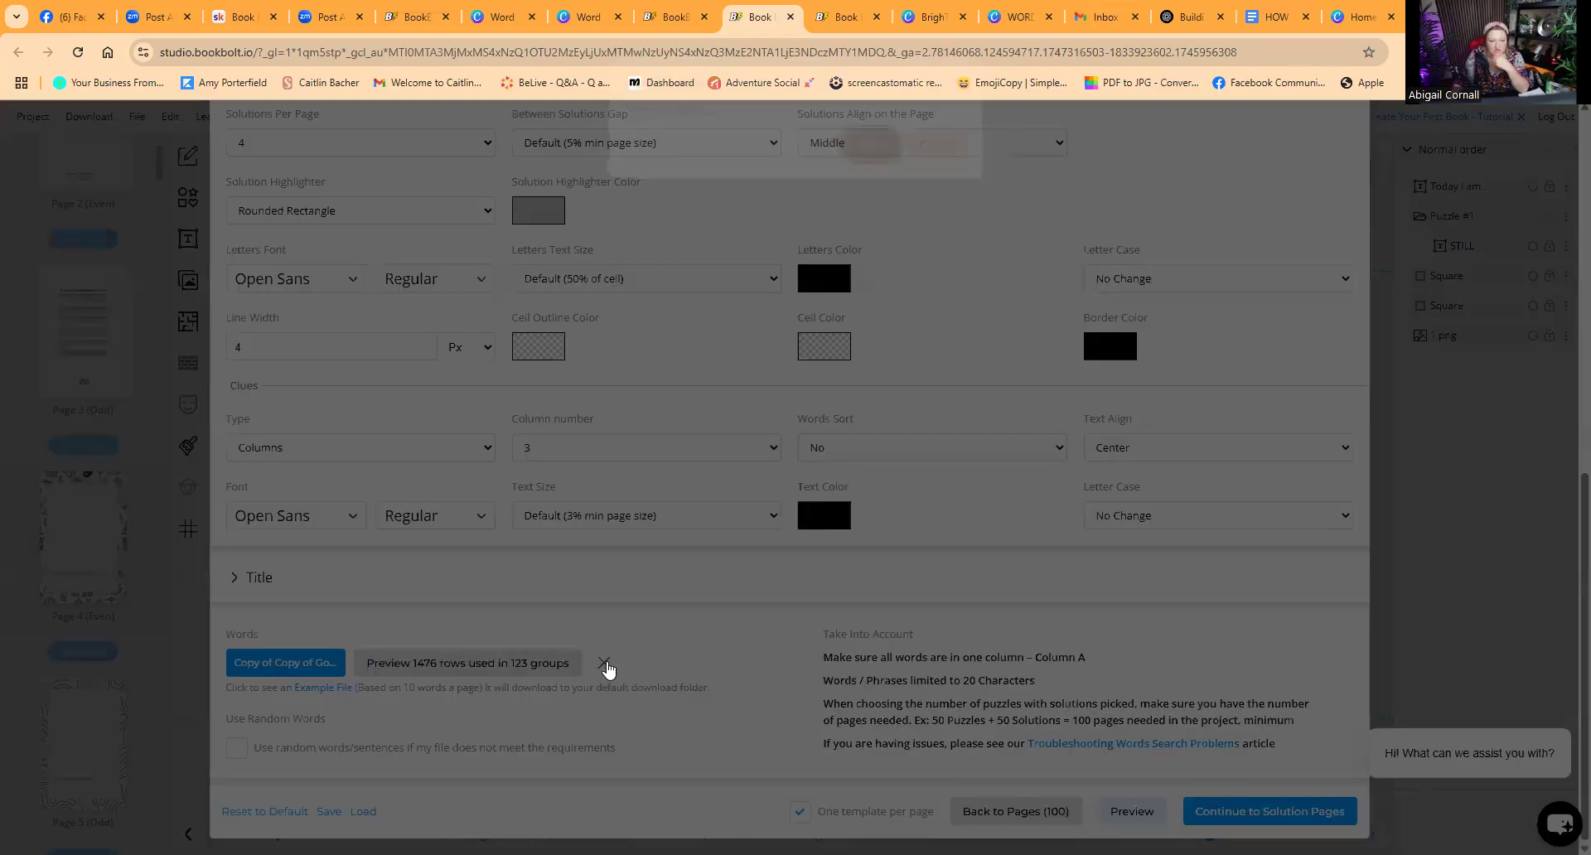
left_click(870, 157)
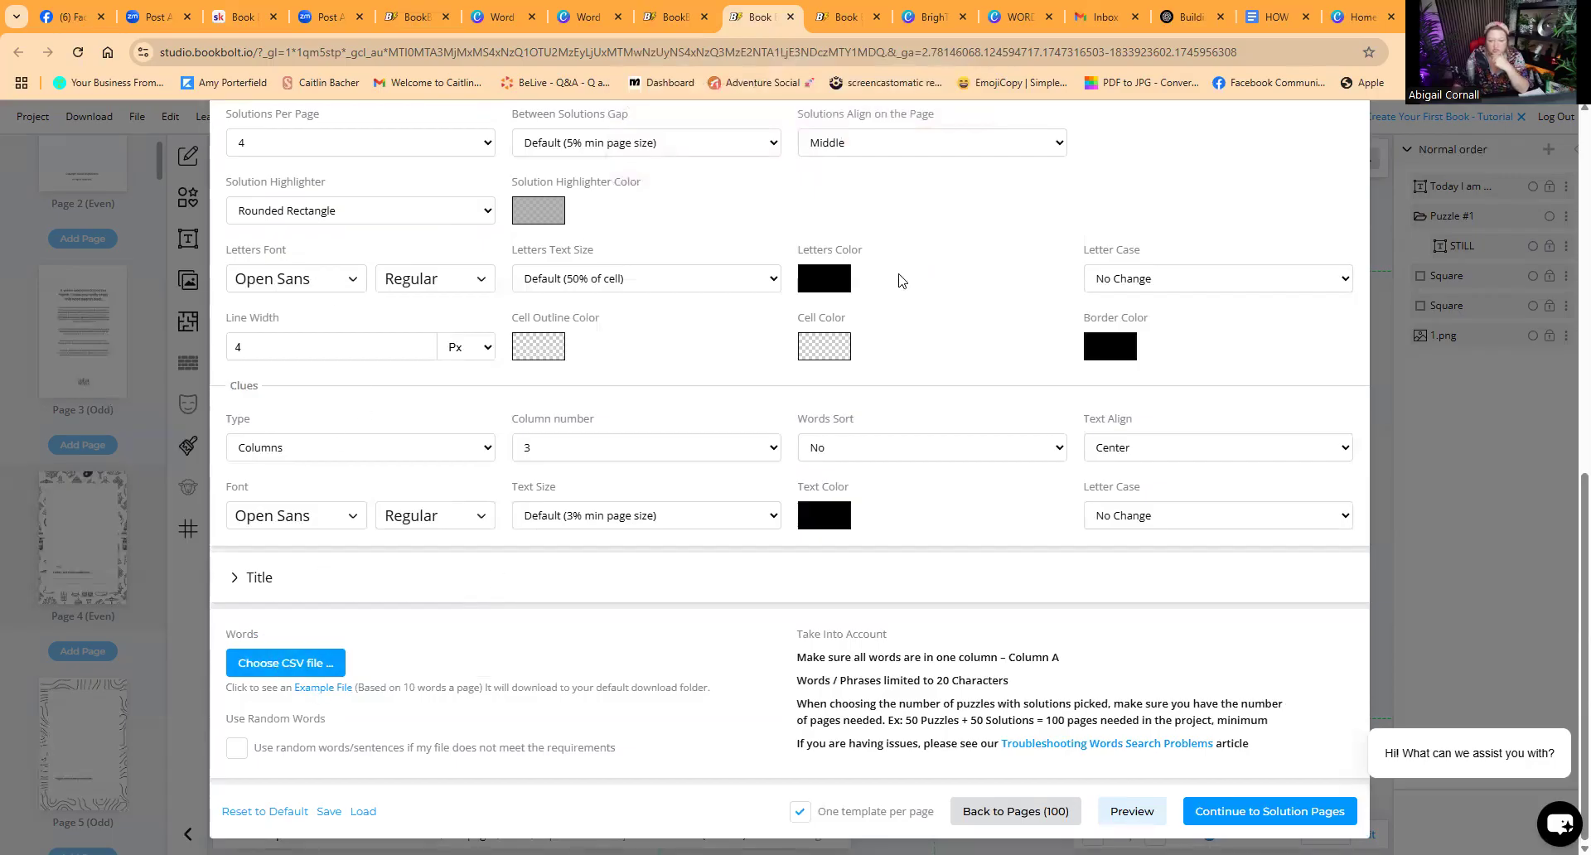
Step: Open the CSV file chooser to load a new word list for the word search puzzles
scroll(670, 644, "up", 1)
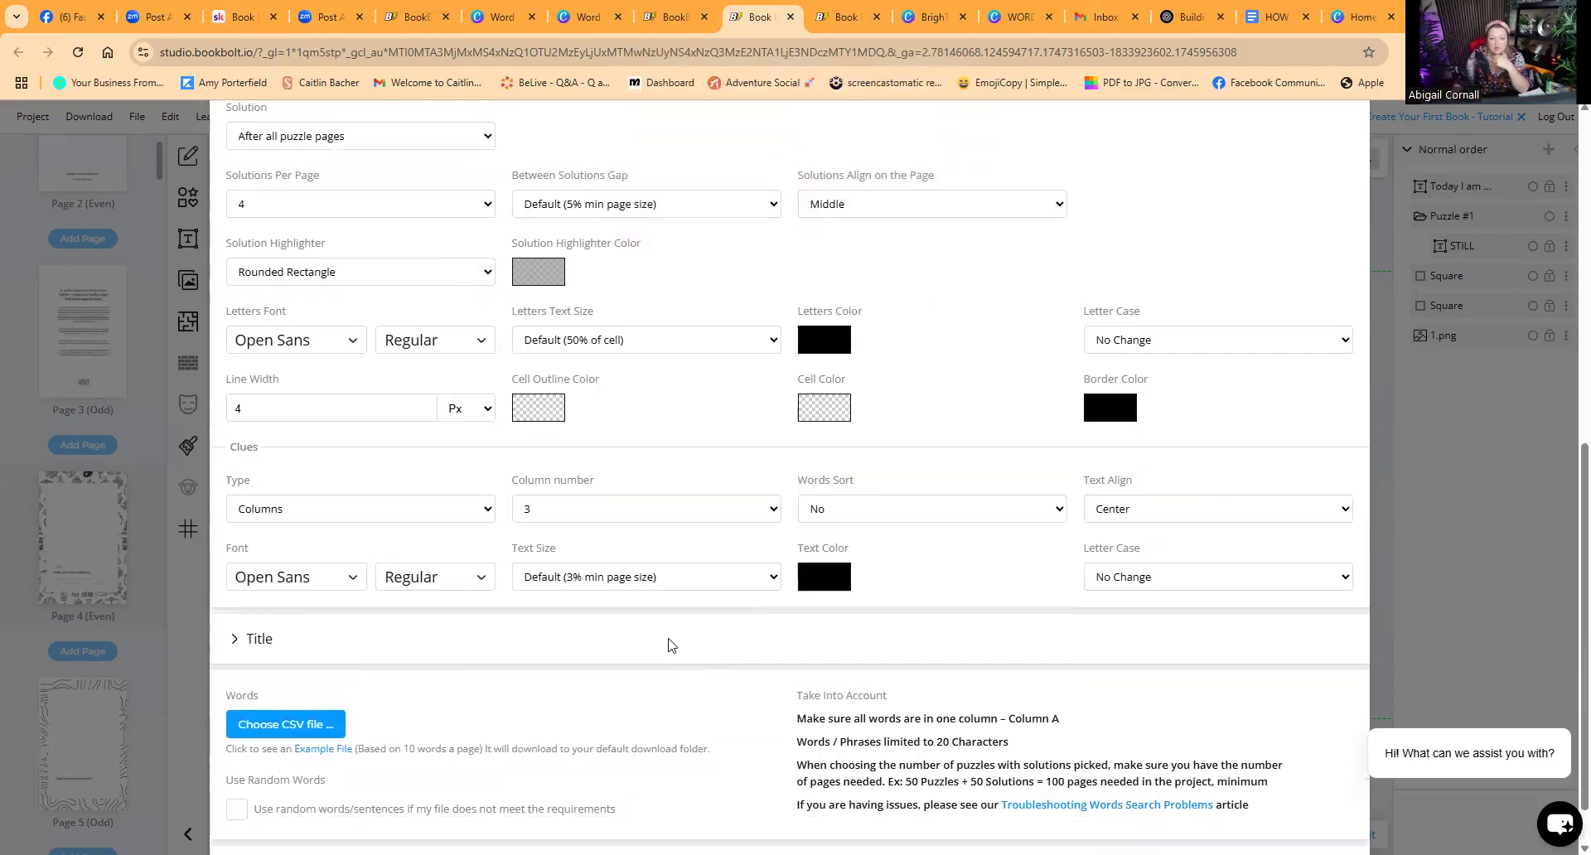
scroll(670, 644, "up", 8)
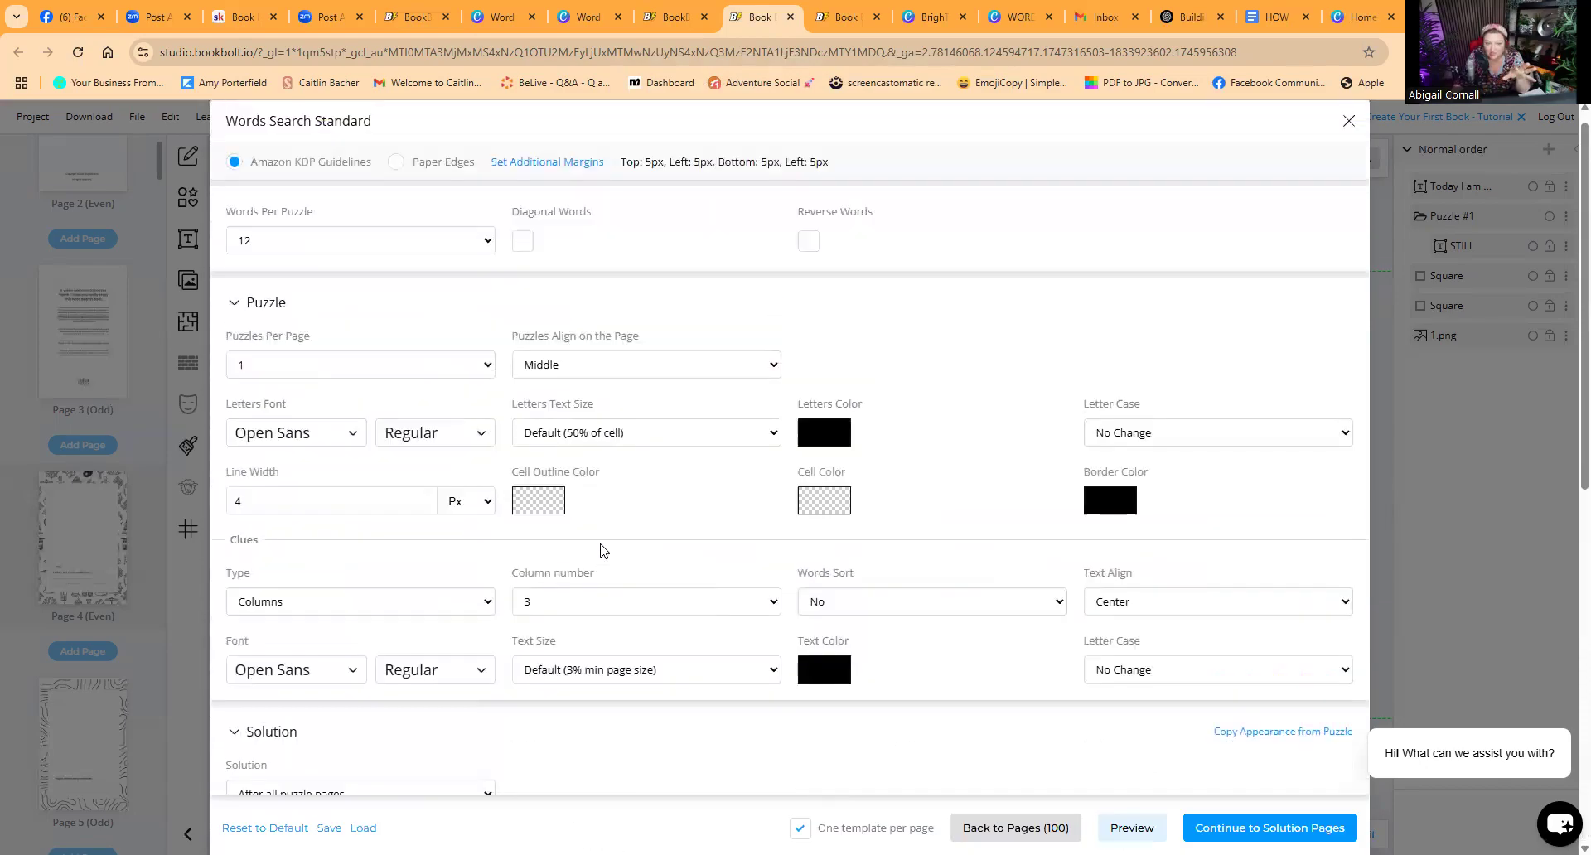
scroll(603, 550, "up", 1)
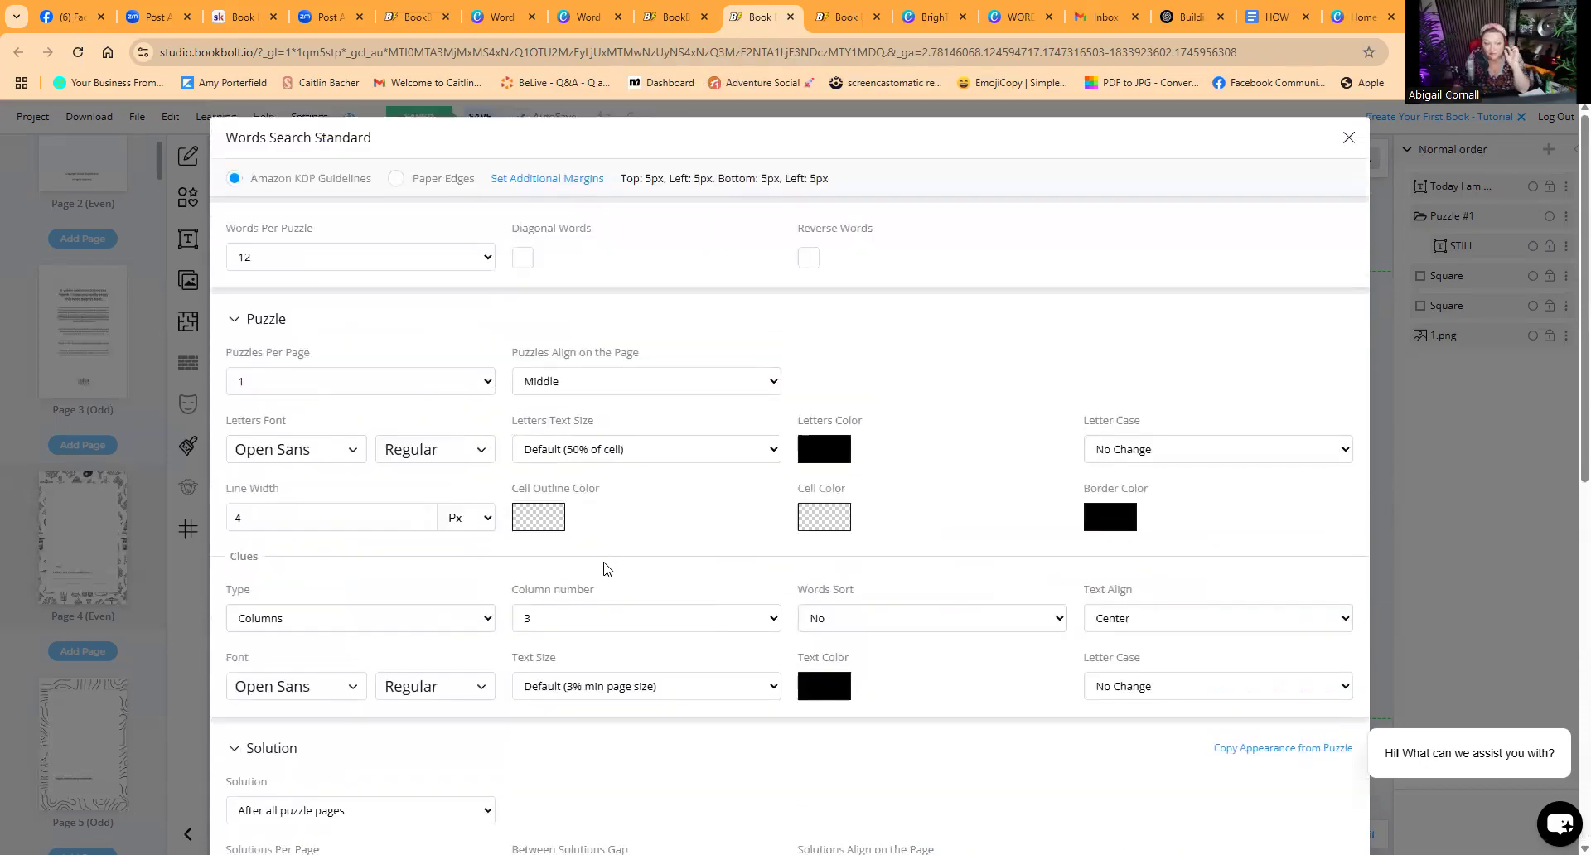
scroll(603, 564, "down", 3)
scroll(602, 570, "down", 6)
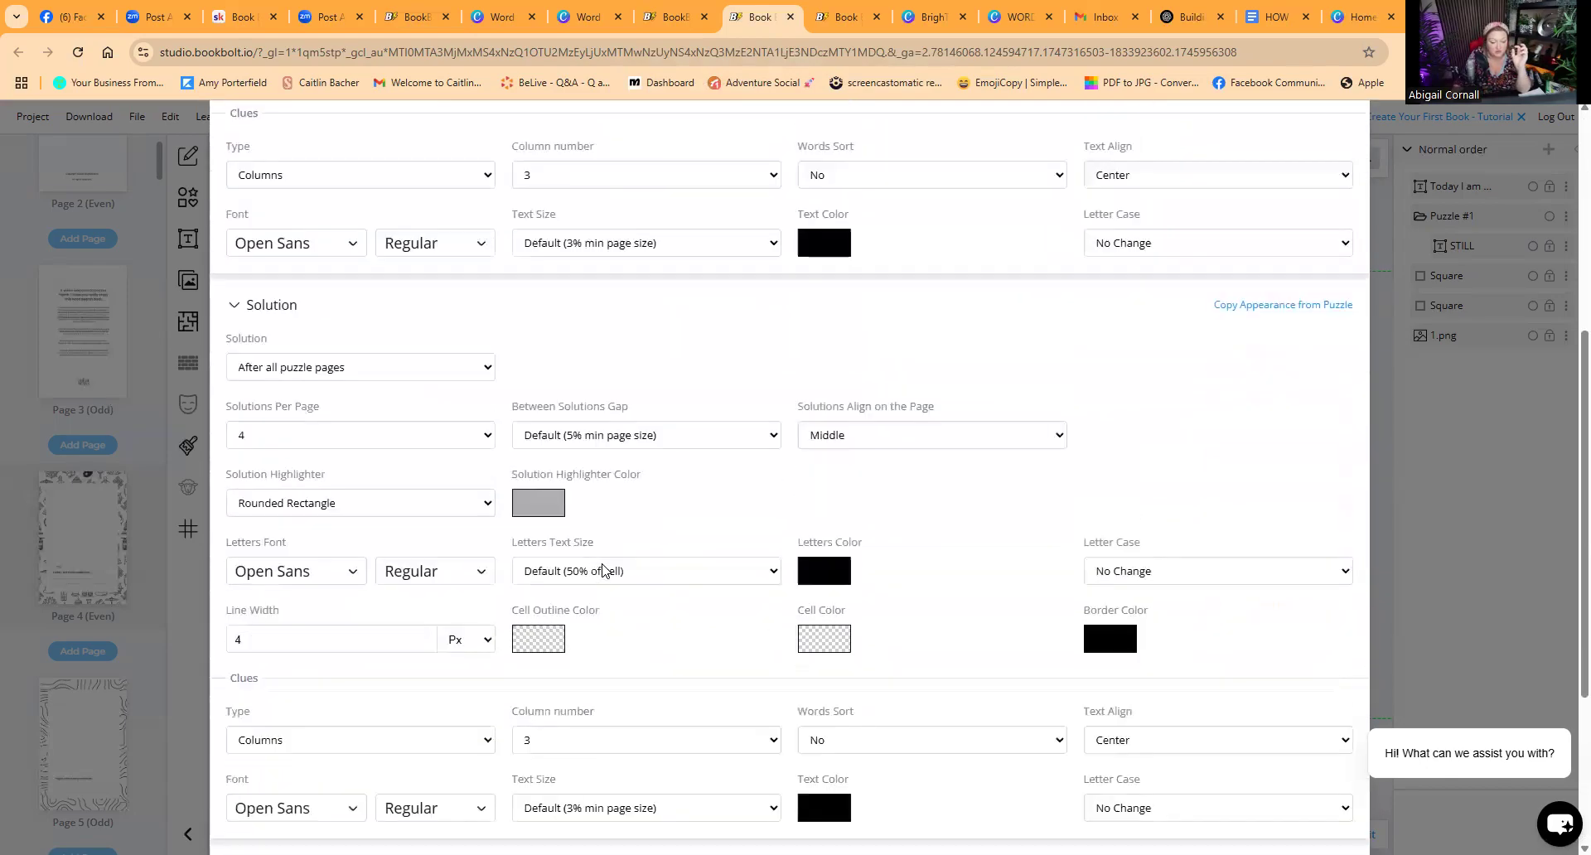
left_click(299, 664)
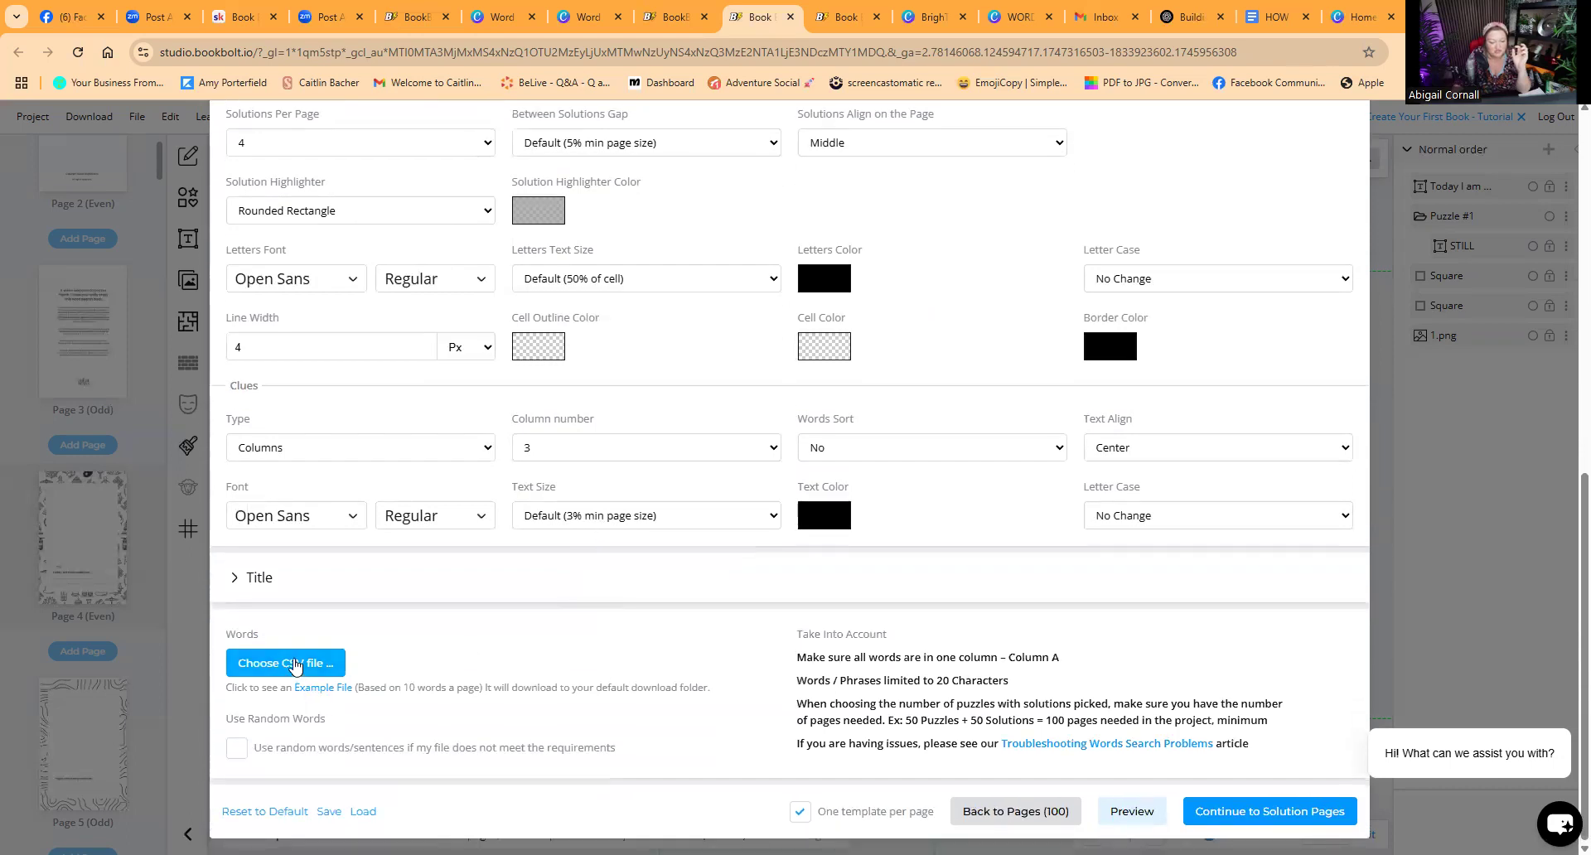
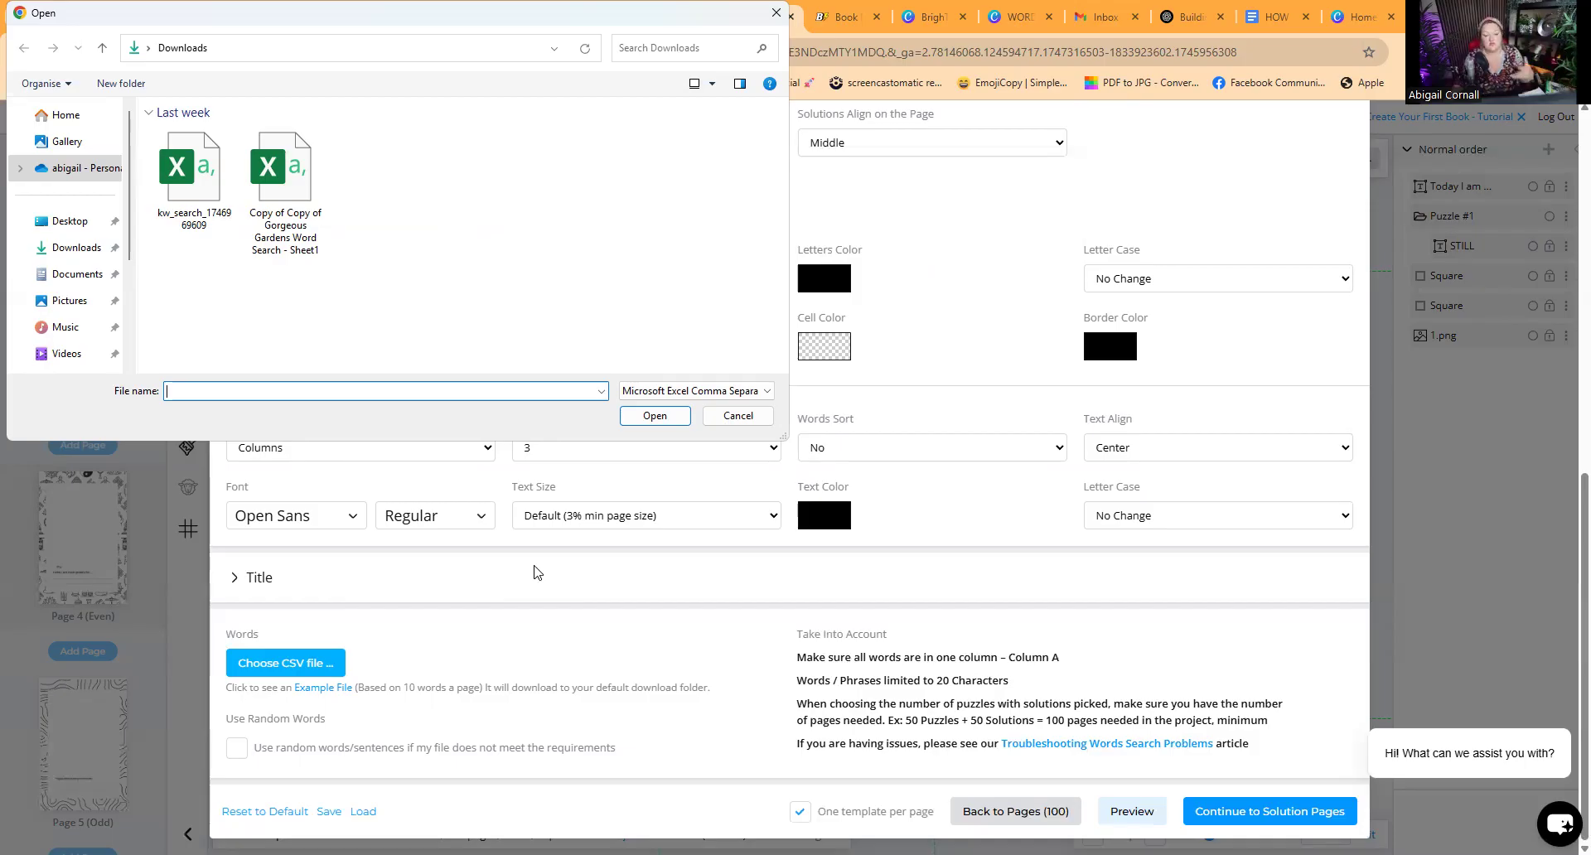
Step: Load the "Copy of Copy of Gorgeous Gardens Word Search - Sheet1" CSV from Downloads as the word list
double_click(304, 203)
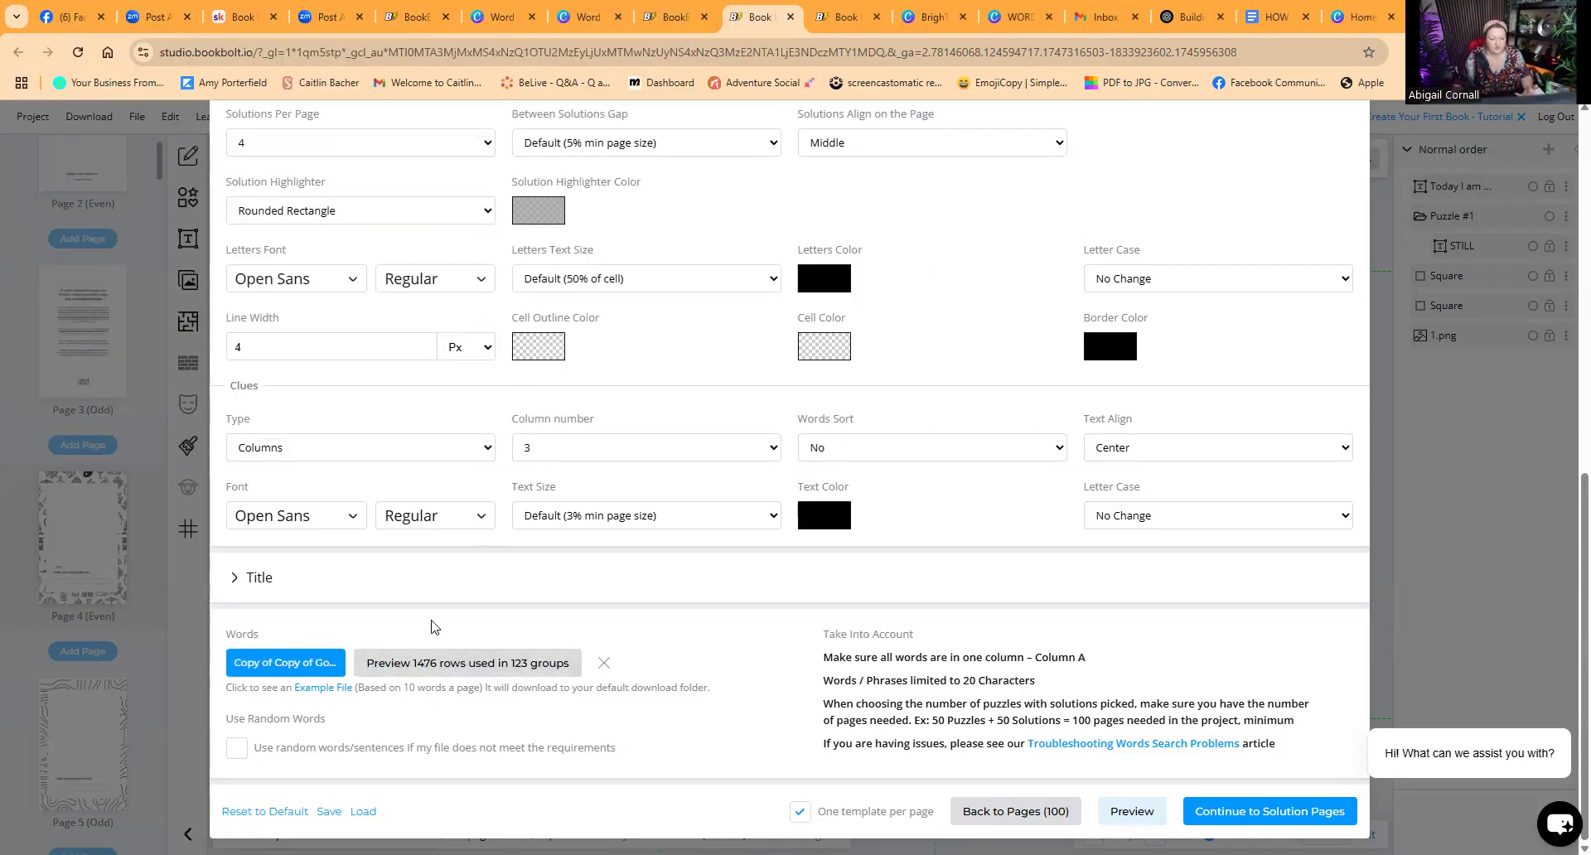
scroll(540, 693, "up", 1)
scroll(540, 692, "down", 1)
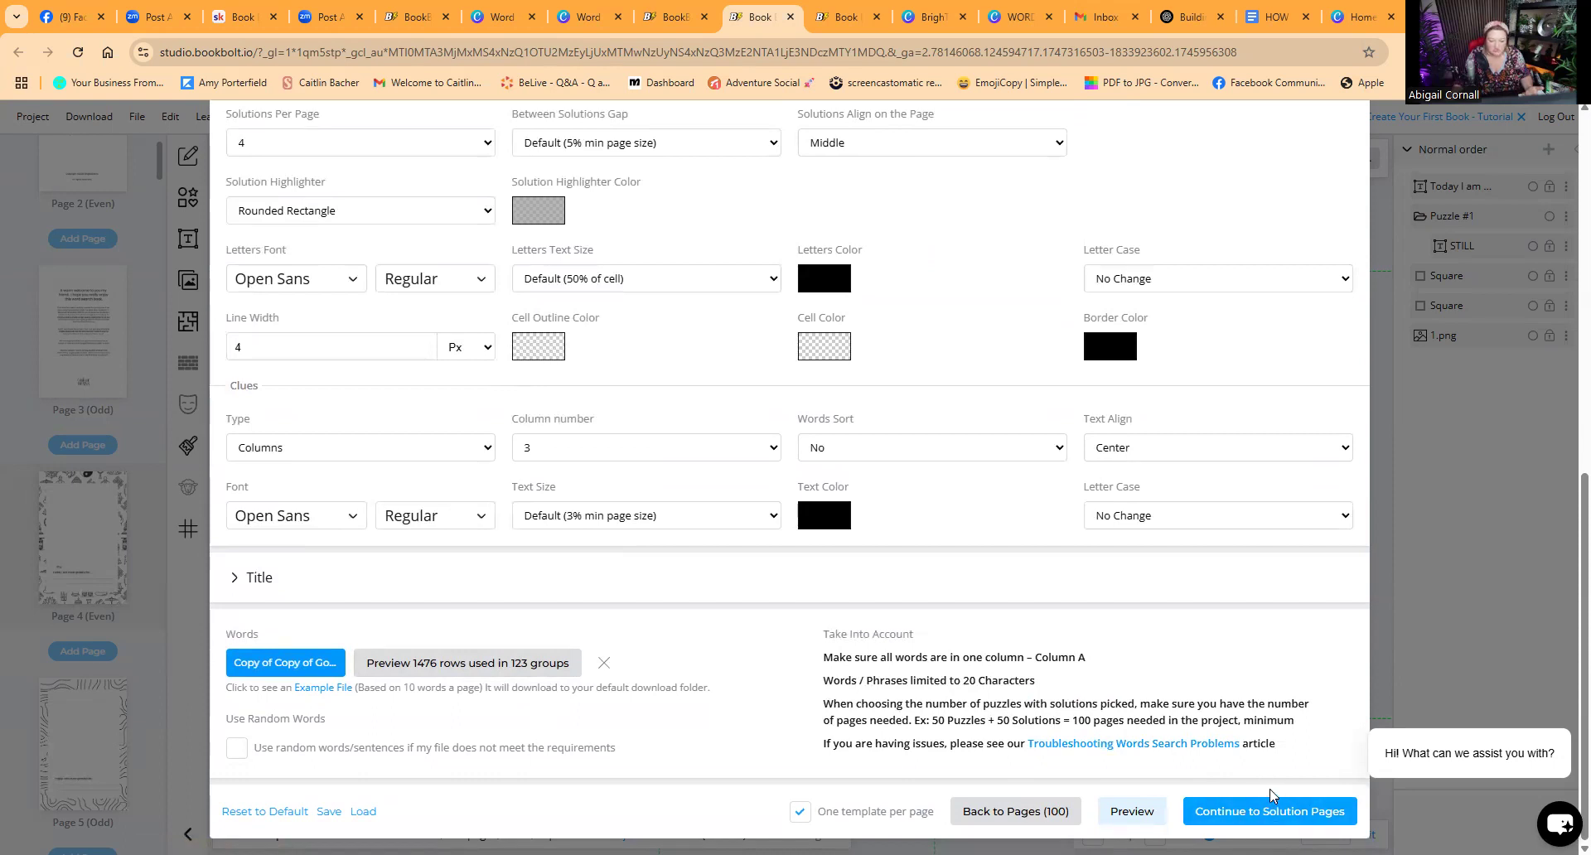
Step: Try to continue to the solution pages and submit the solution selection, dismissing the alert
left_click(1257, 817)
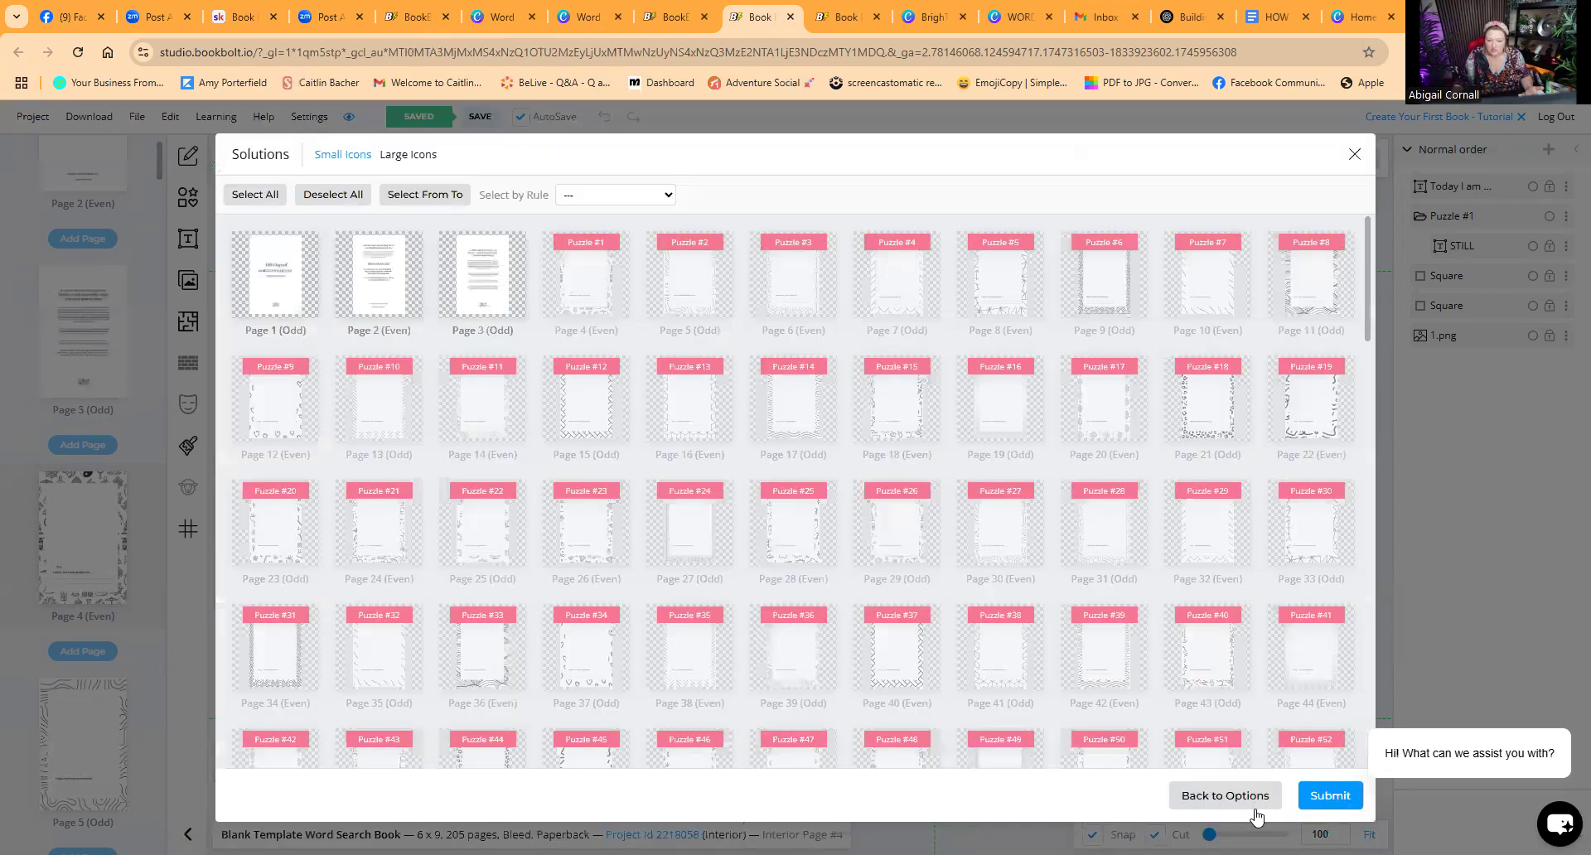
scroll(1129, 726, "down", 10)
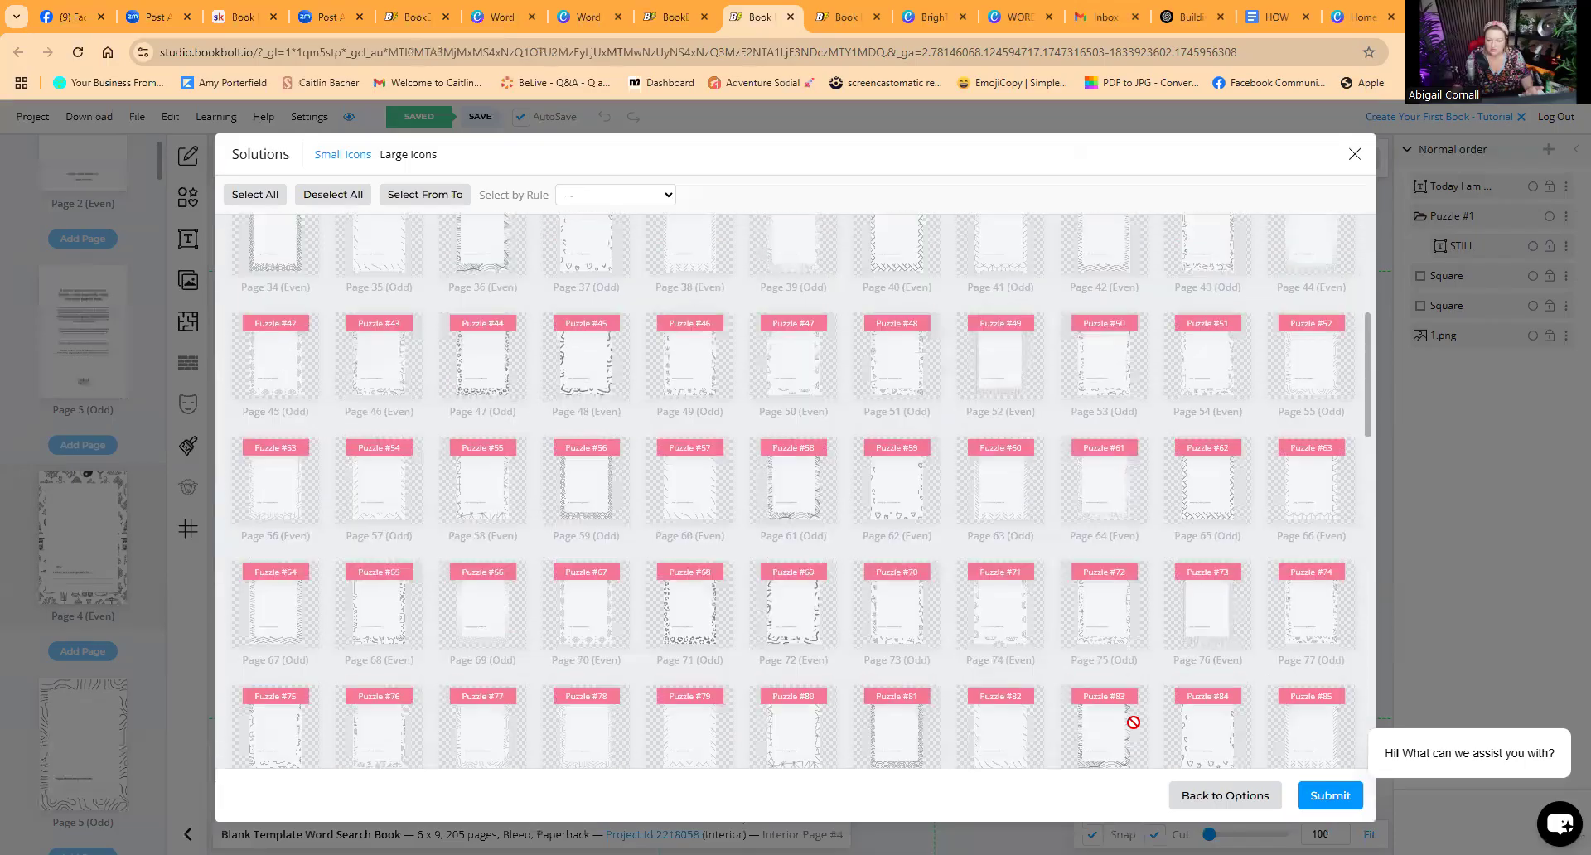
scroll(1135, 726, "down", 5)
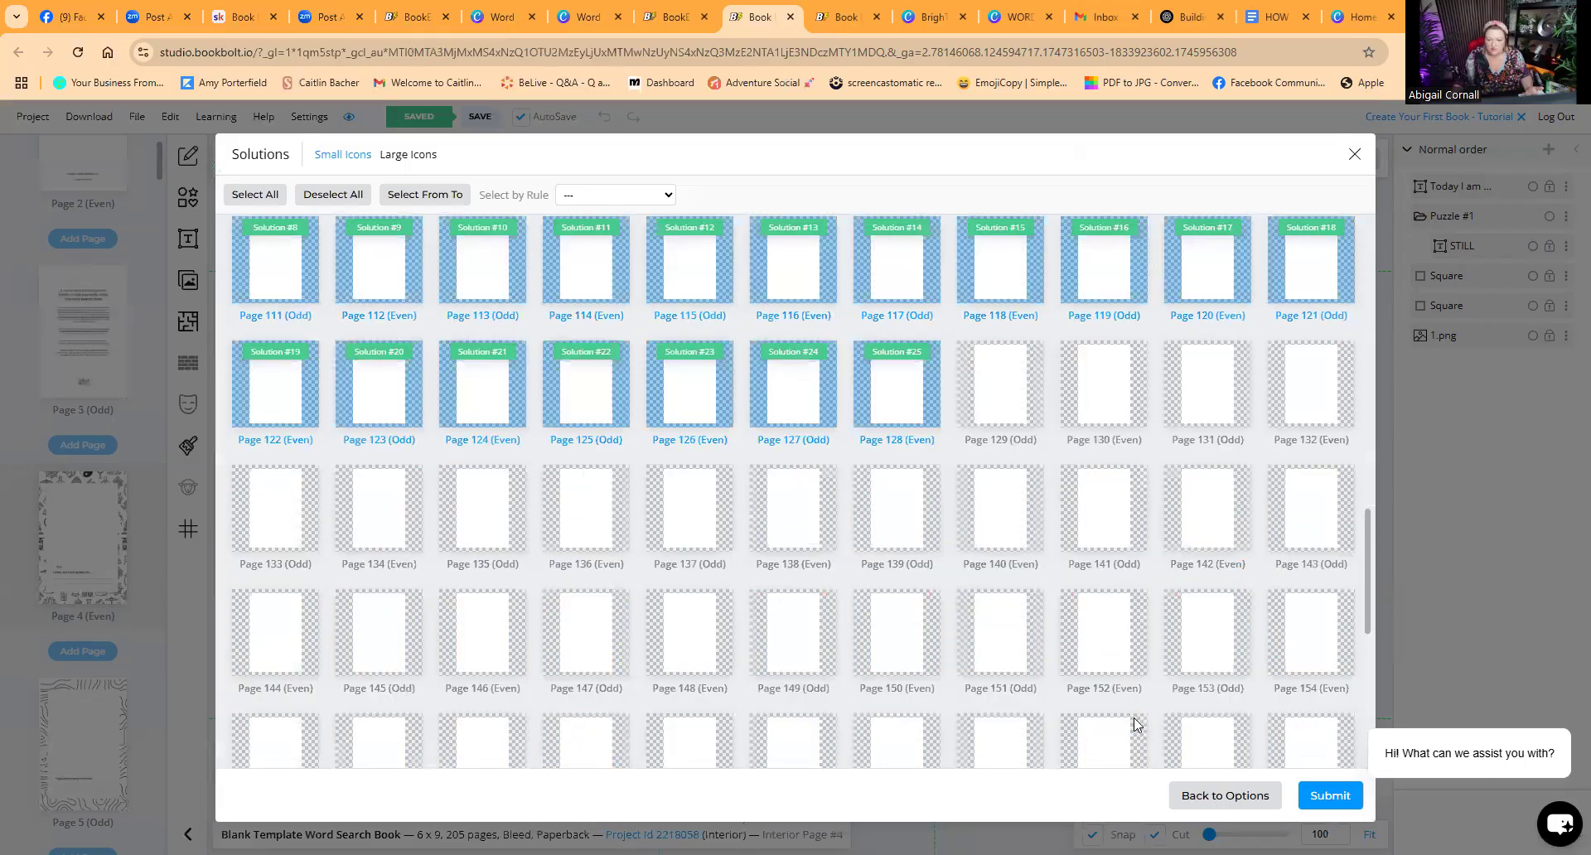
scroll(1136, 726, "down", 6)
left_click(1329, 796)
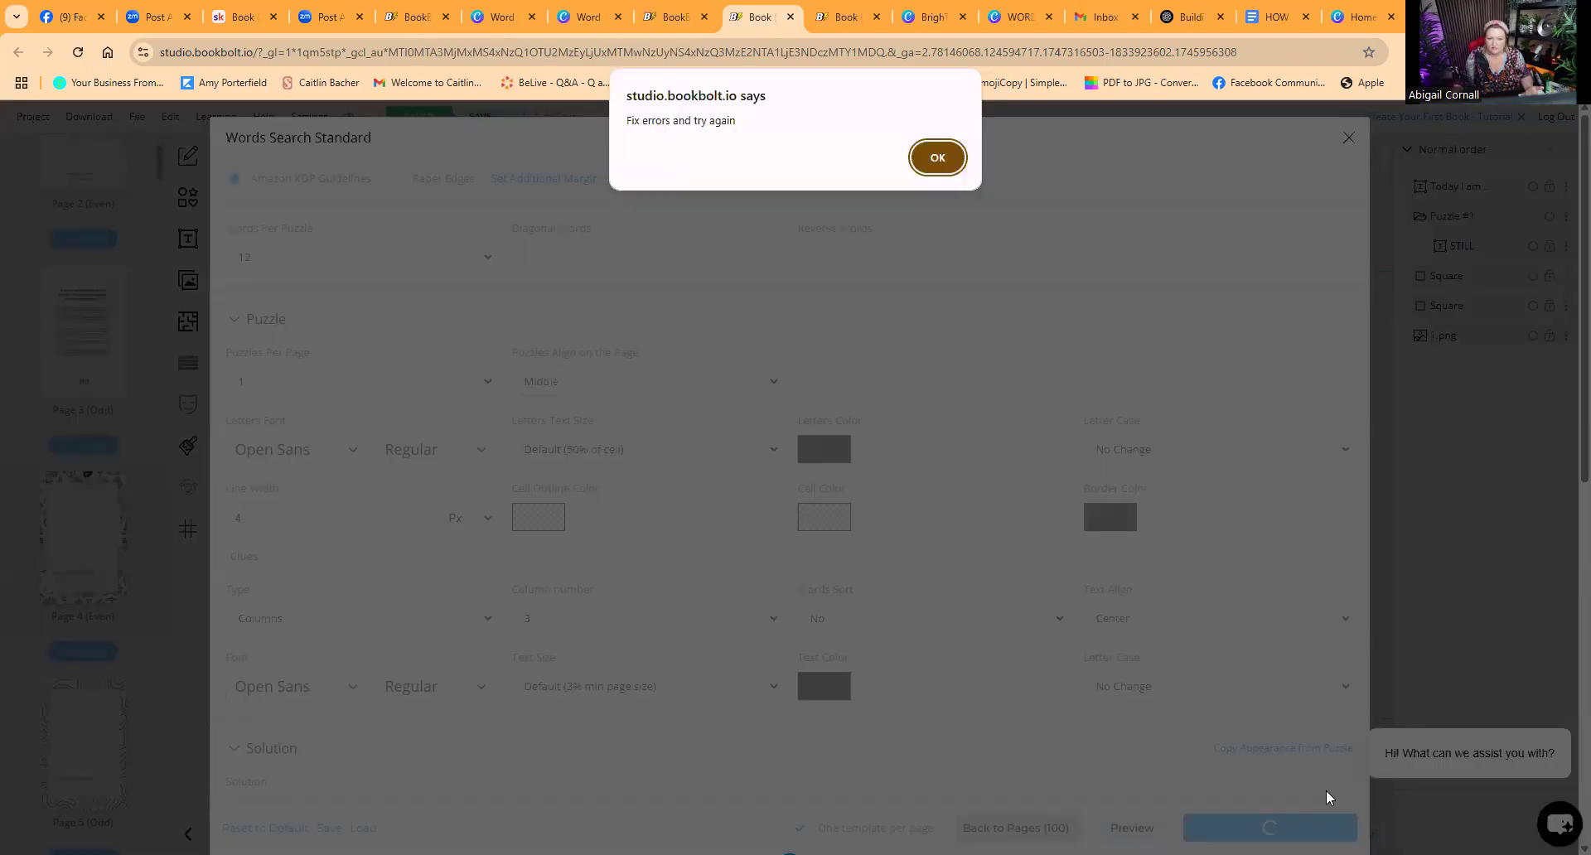
left_click(937, 159)
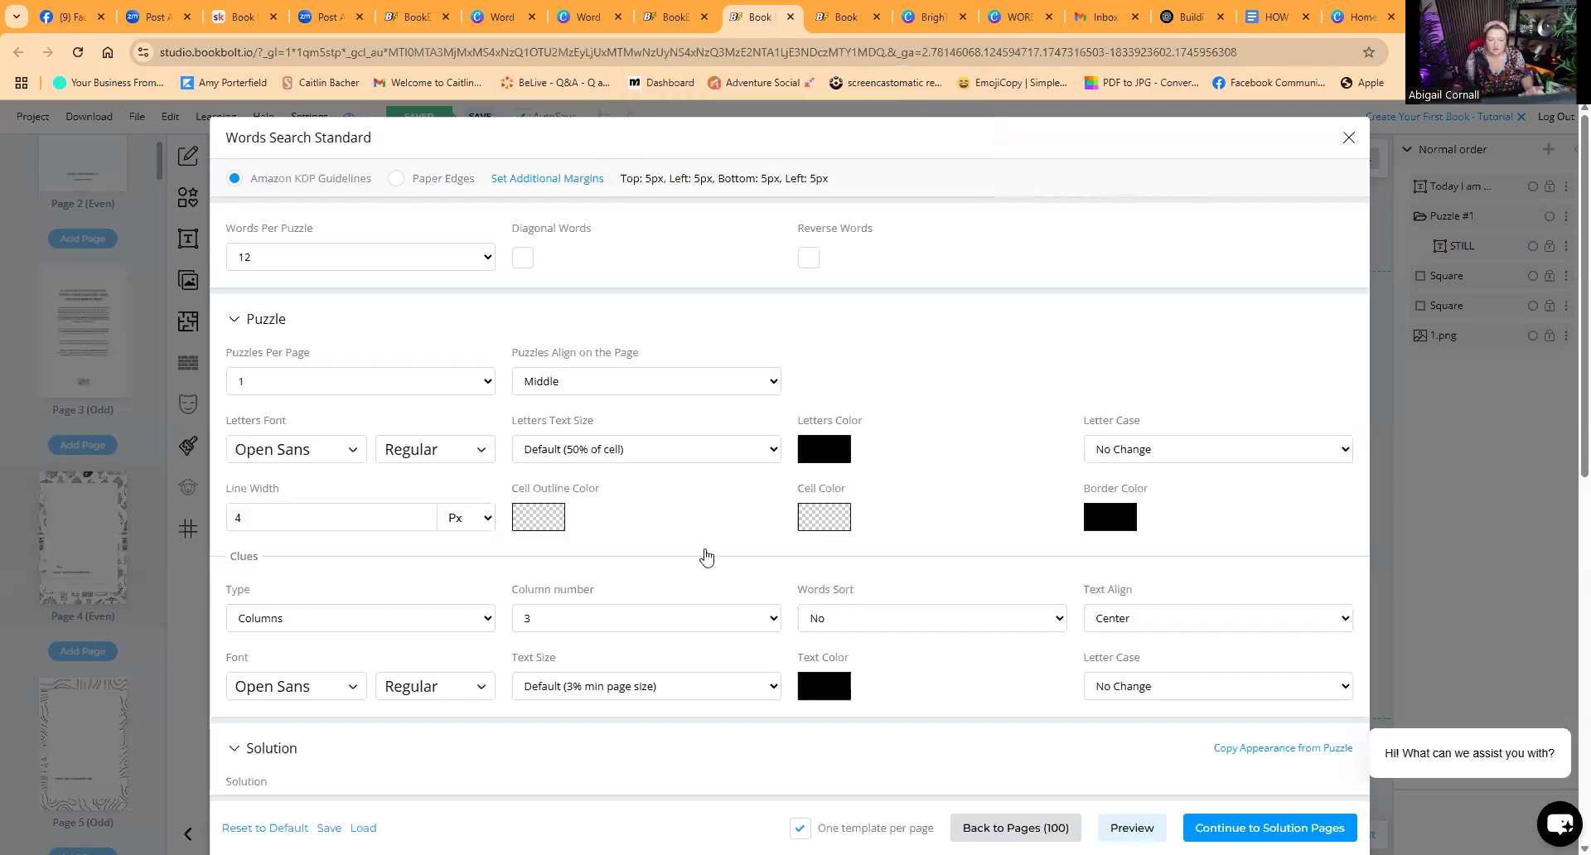
Step: Remove the loaded word list file from the Words section and confirm clearing the CSV data
scroll(705, 555, "down", 3)
scroll(707, 555, "down", 4)
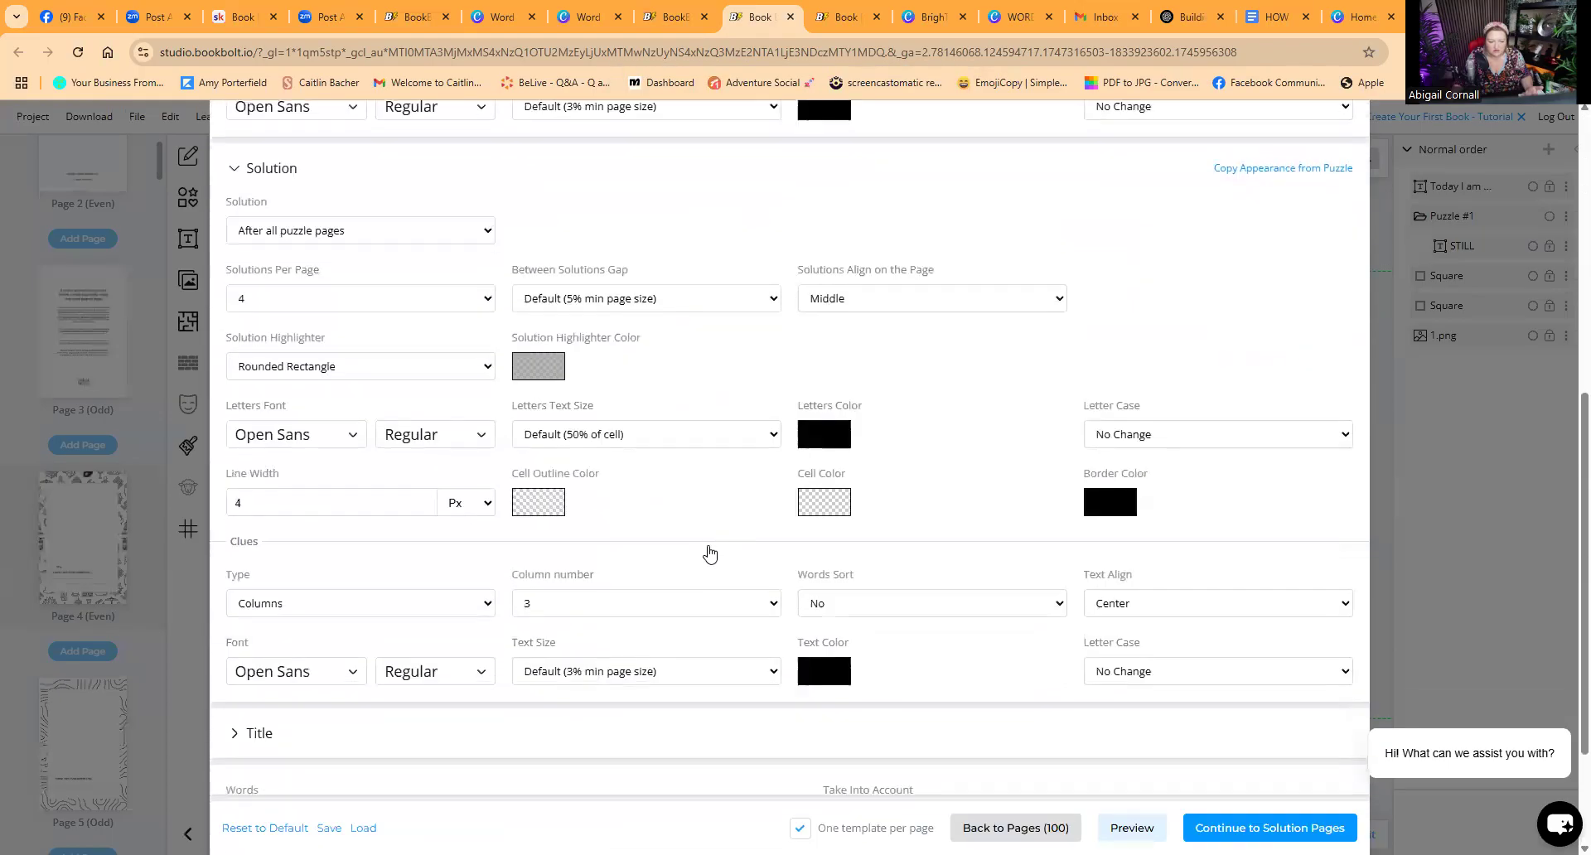
scroll(708, 554, "down", 2)
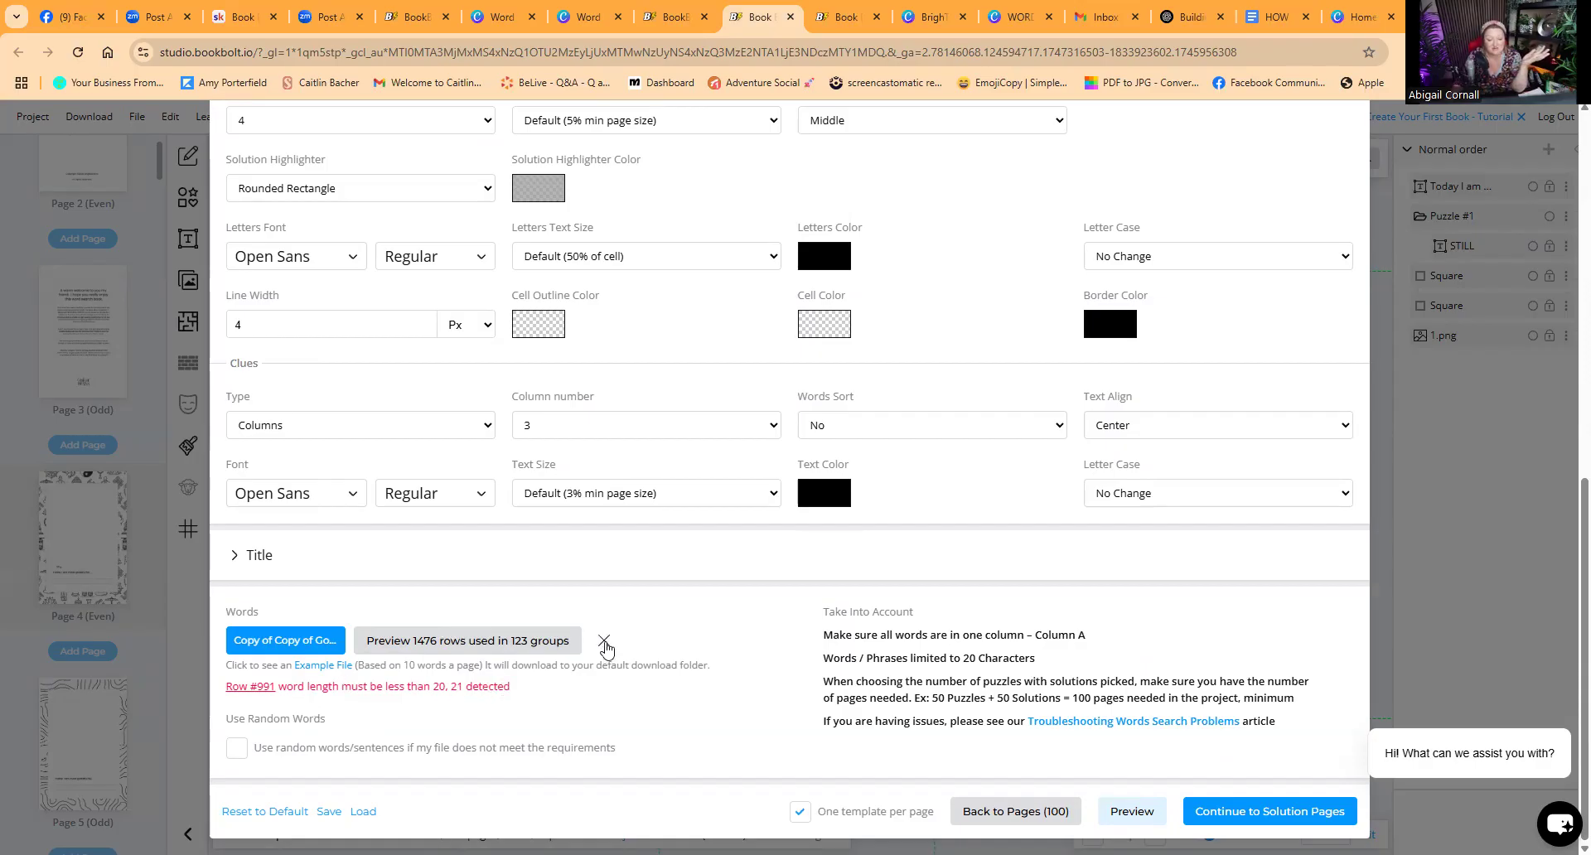
left_click(604, 643)
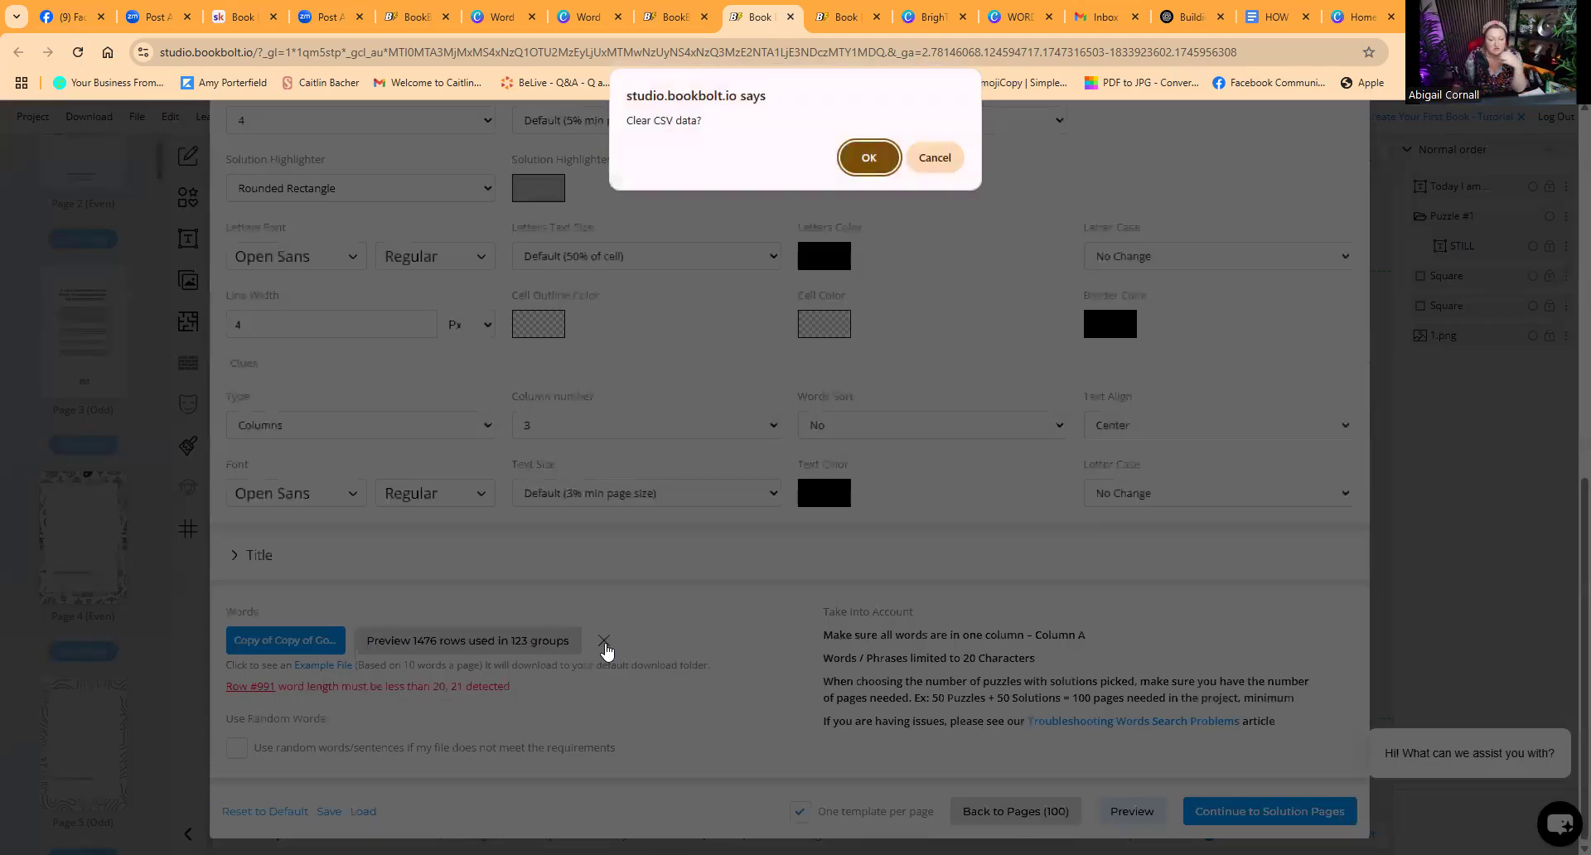
left_click(869, 153)
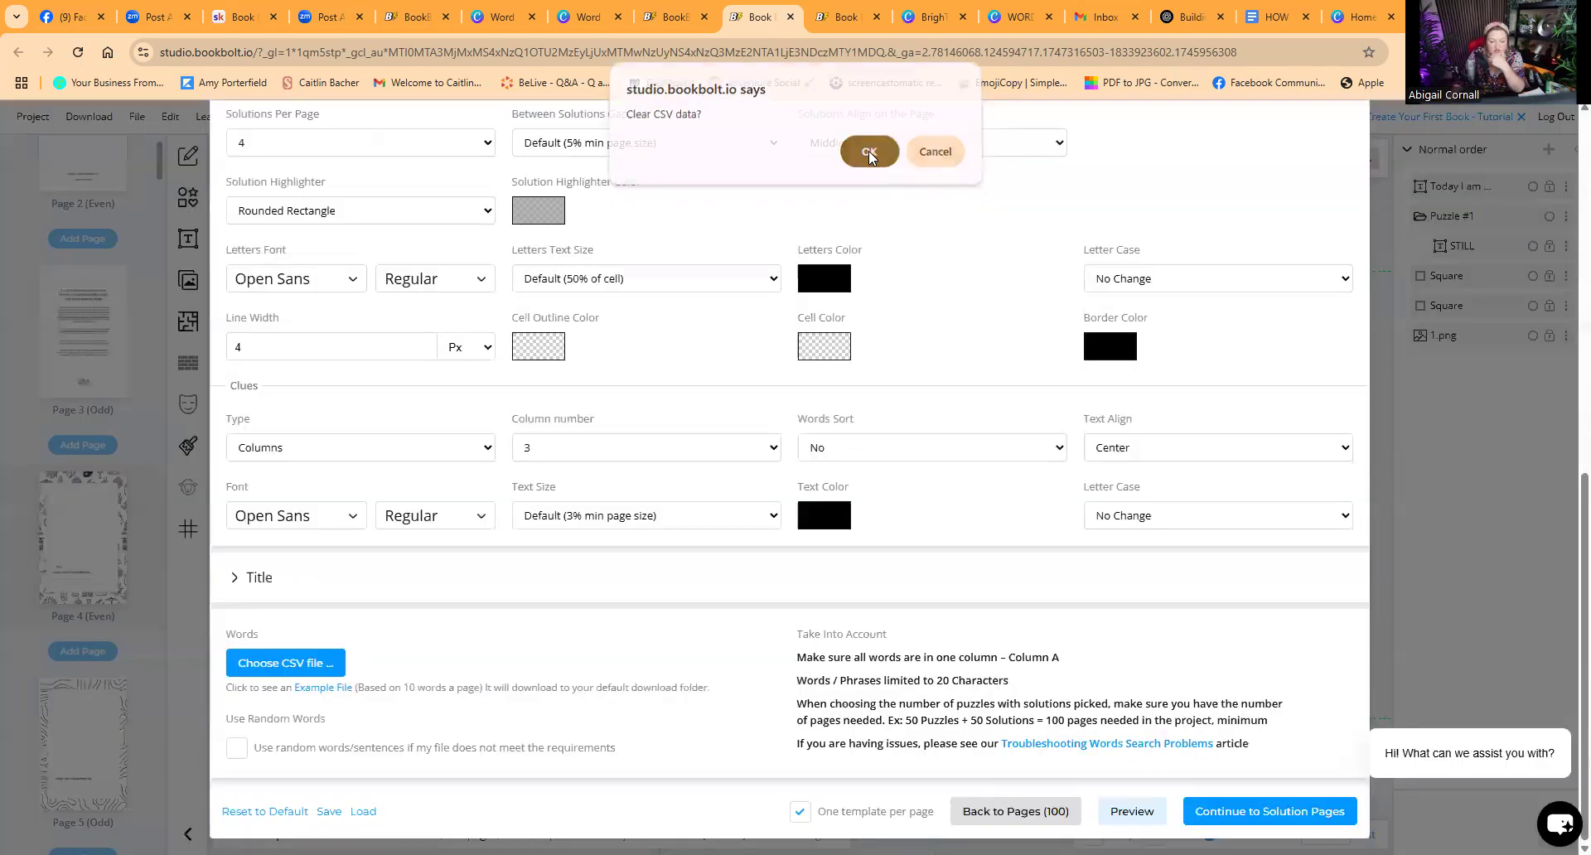
Step: Load the kw_search CSV file from Downloads as the new word list
left_click(294, 663)
left_click(196, 190)
double_click(196, 190)
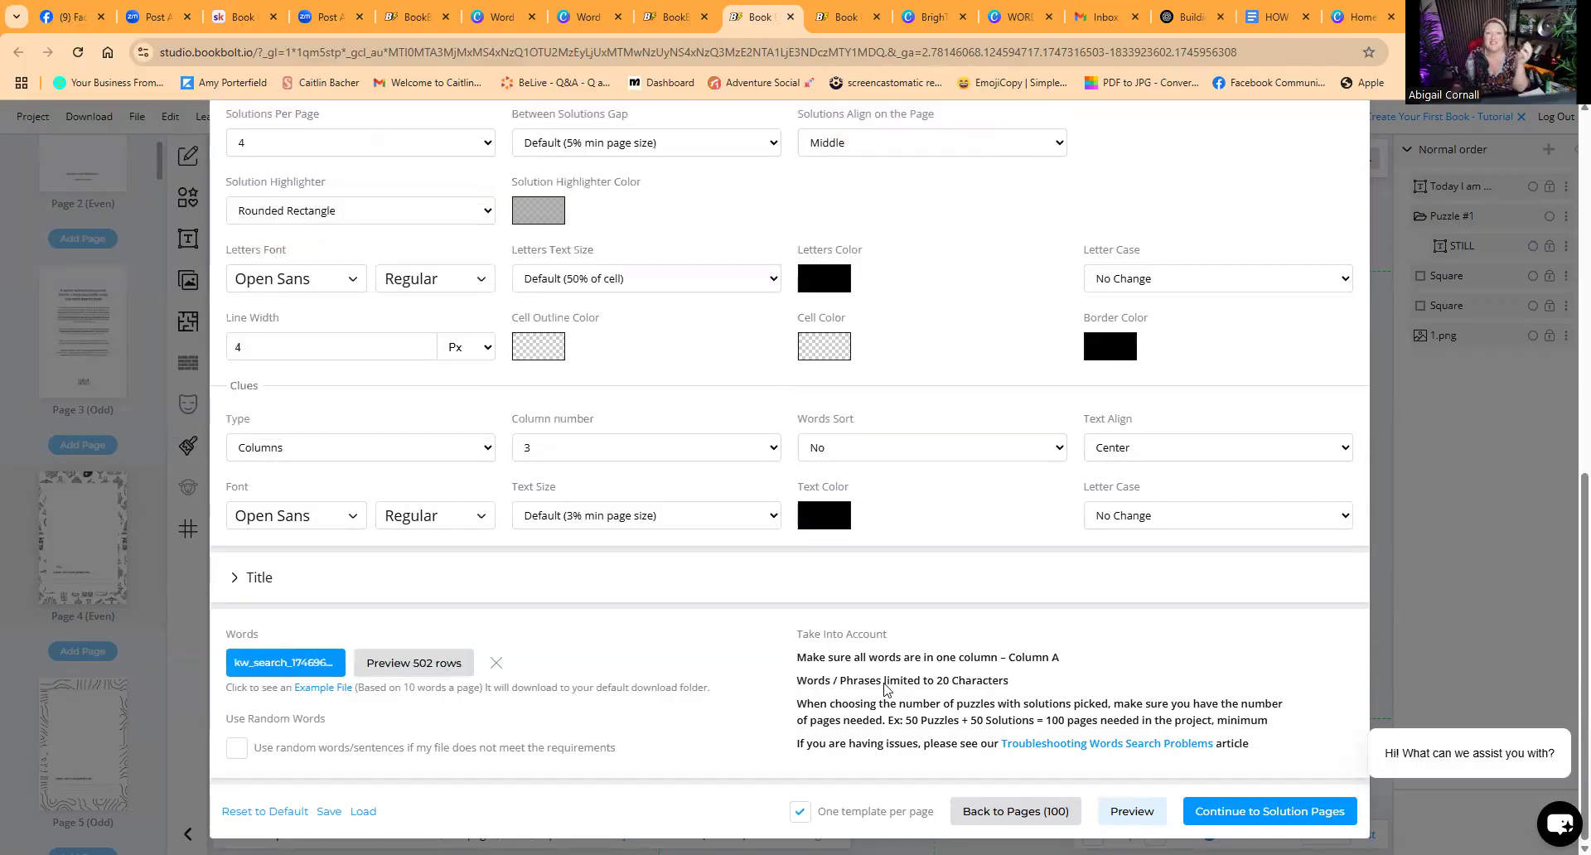
Step: Try again to continue to the solution pages and submit, dismissing the alert
left_click(1281, 813)
left_click(1331, 797)
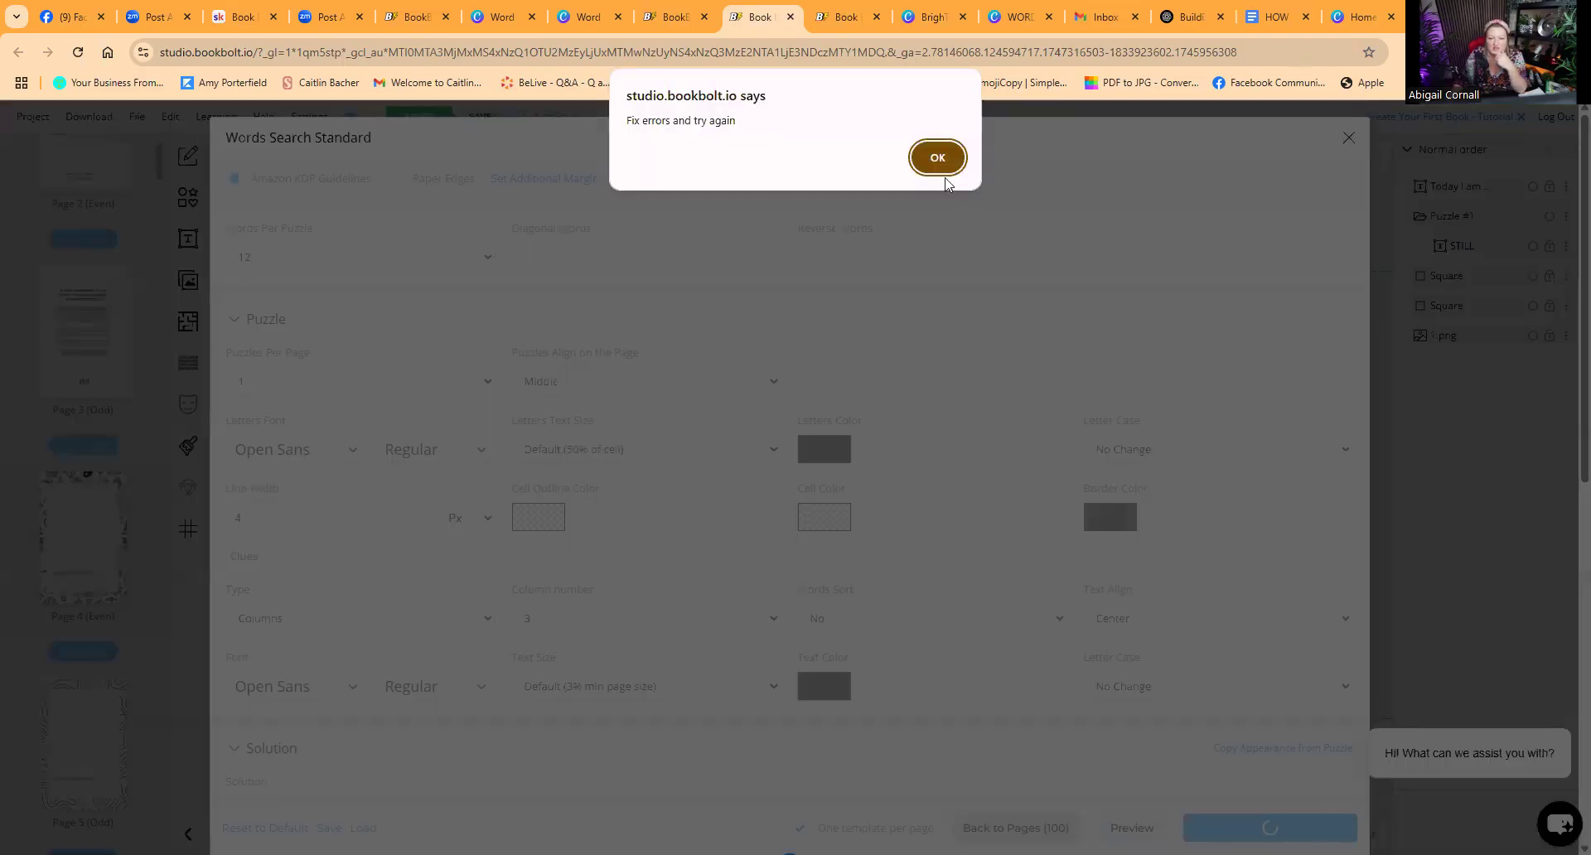
left_click(938, 159)
Step: Remove the kw_search word list file and confirm clearing the CSV data
scroll(533, 550, "down", 10)
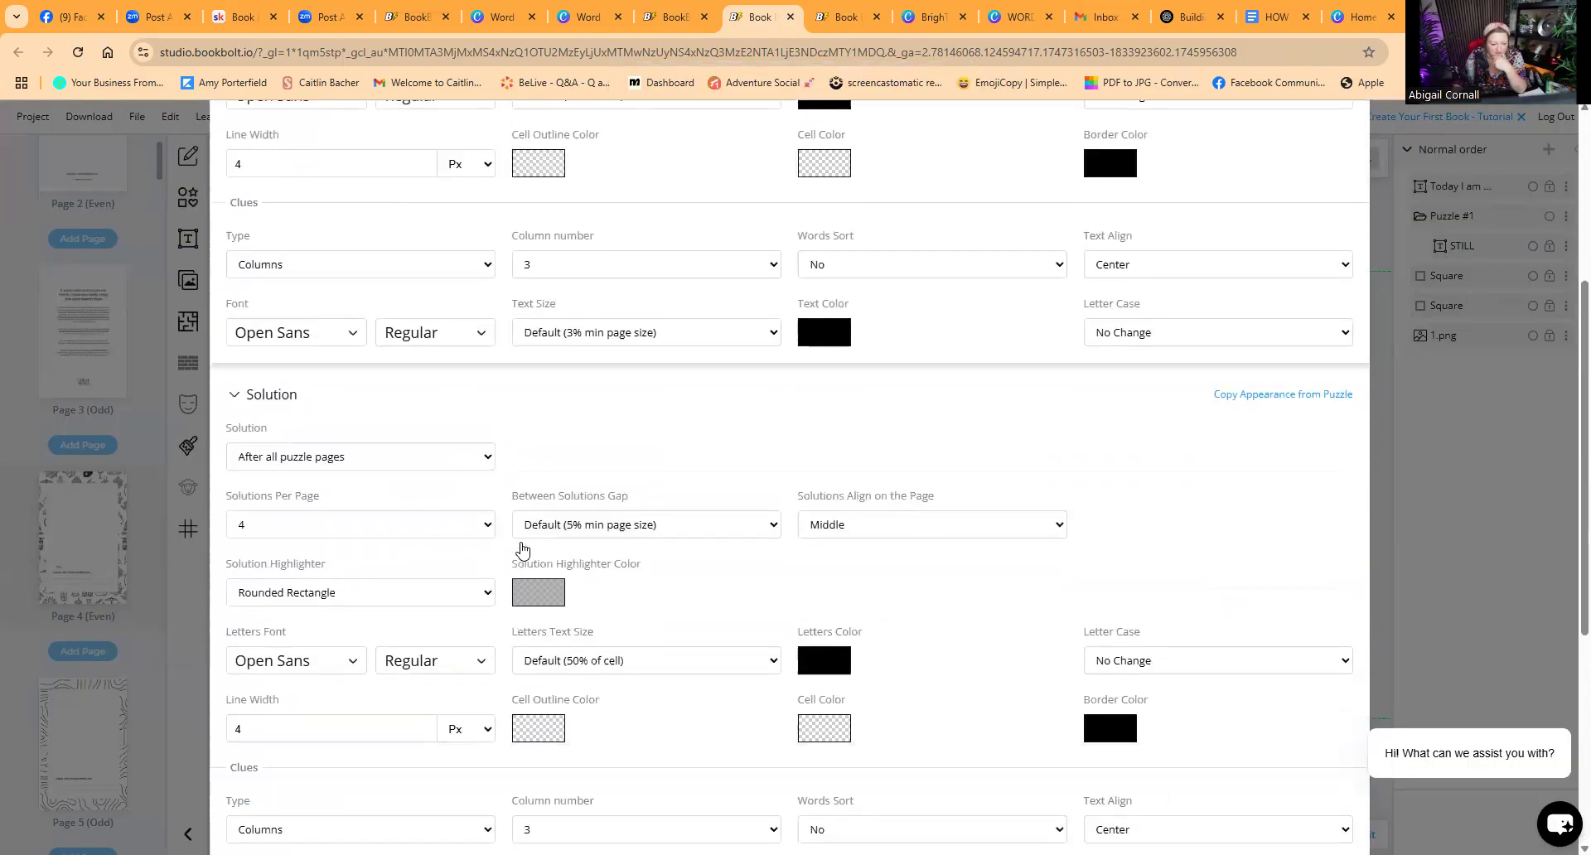
scroll(523, 551, "up", 1)
scroll(523, 551, "down", 1)
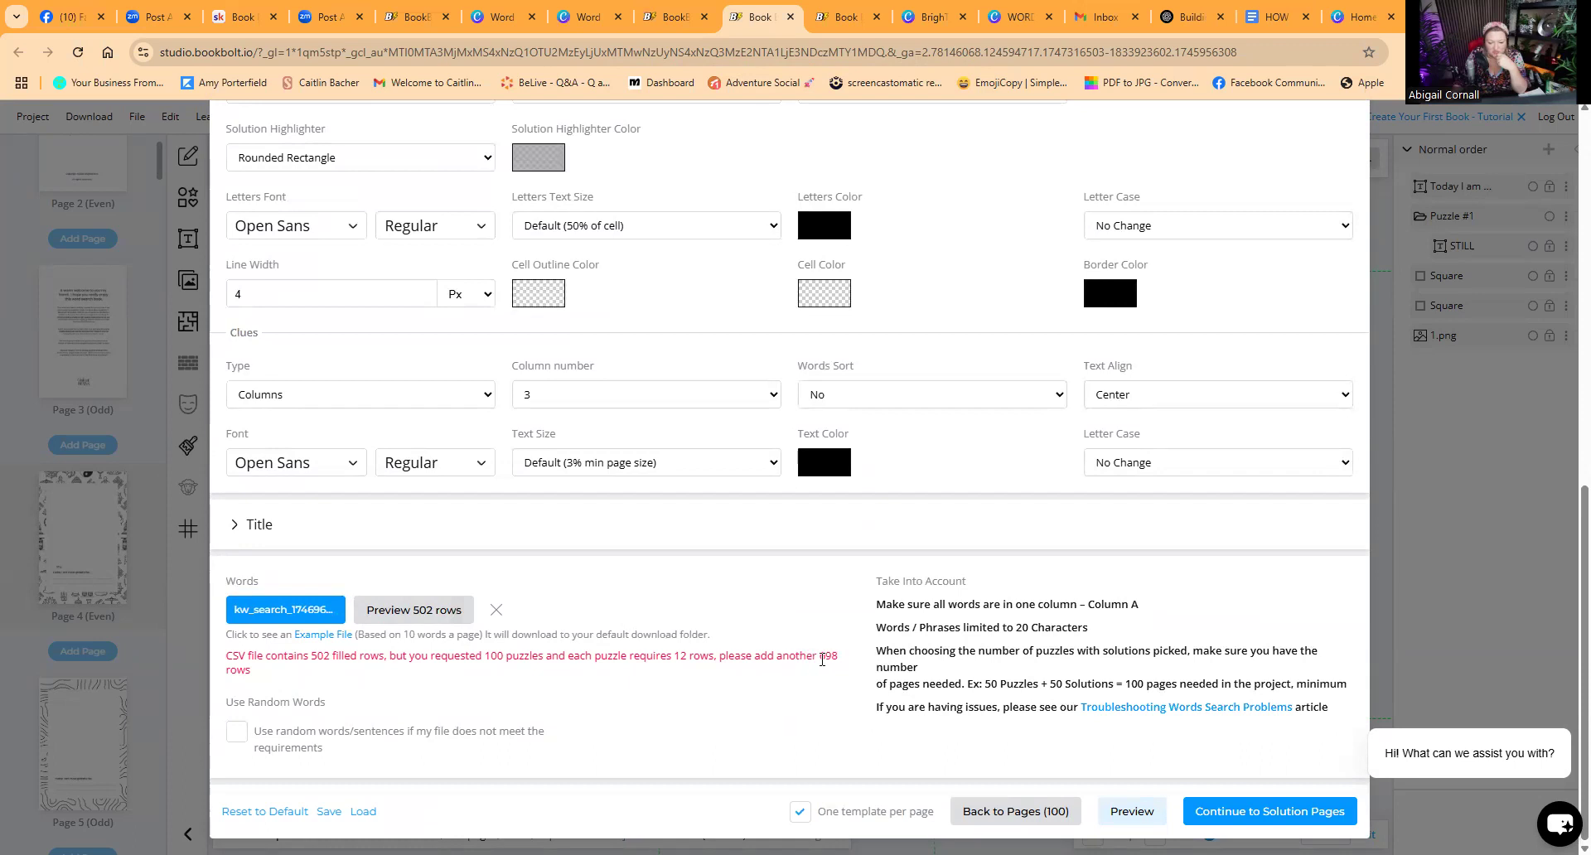
left_click(496, 610)
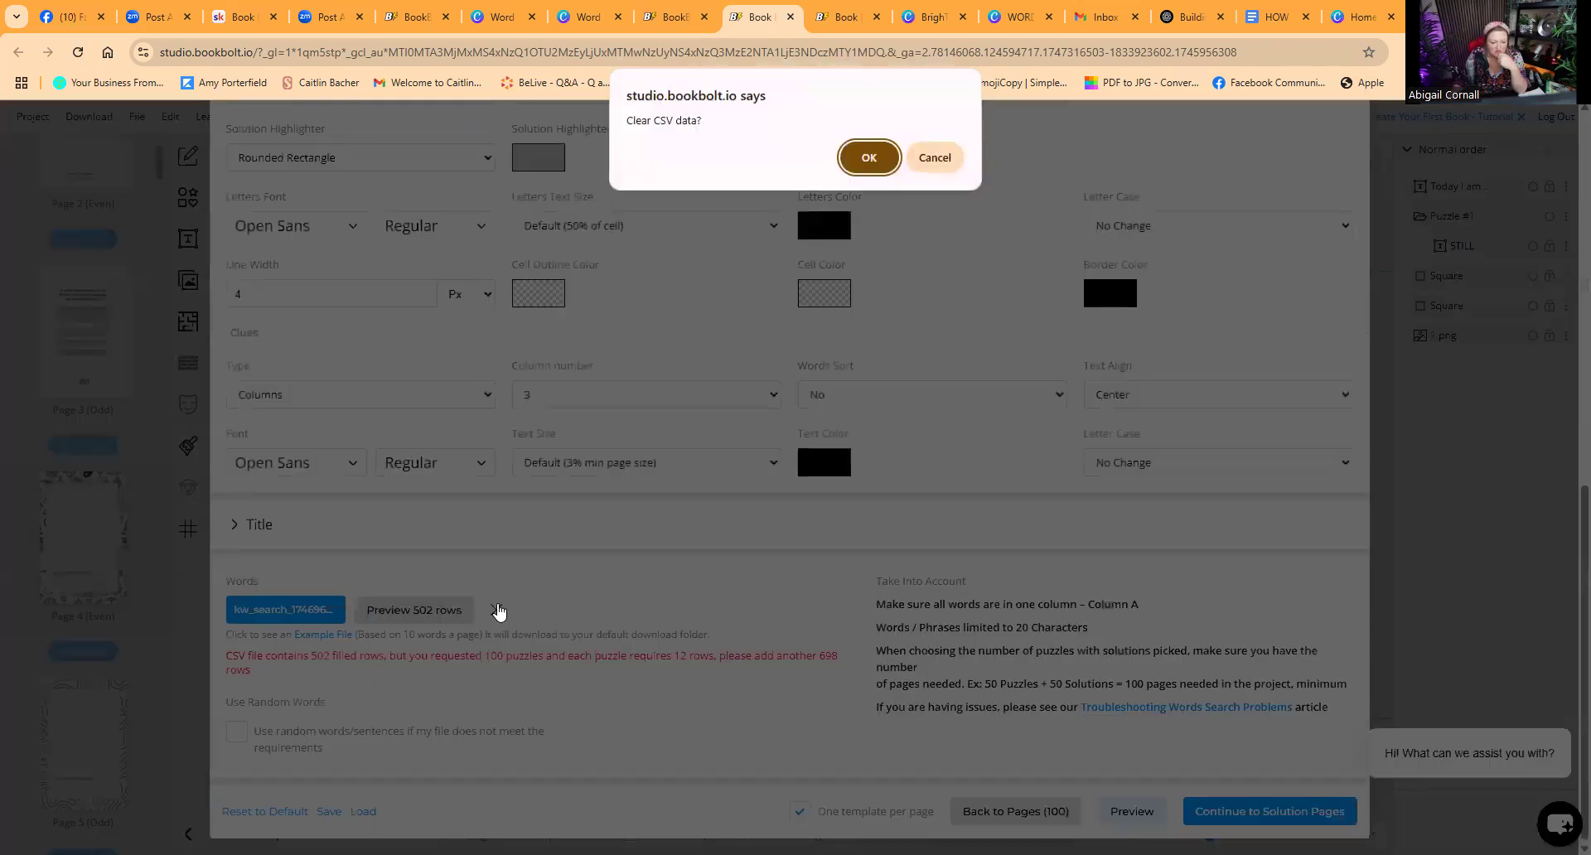
left_click(867, 159)
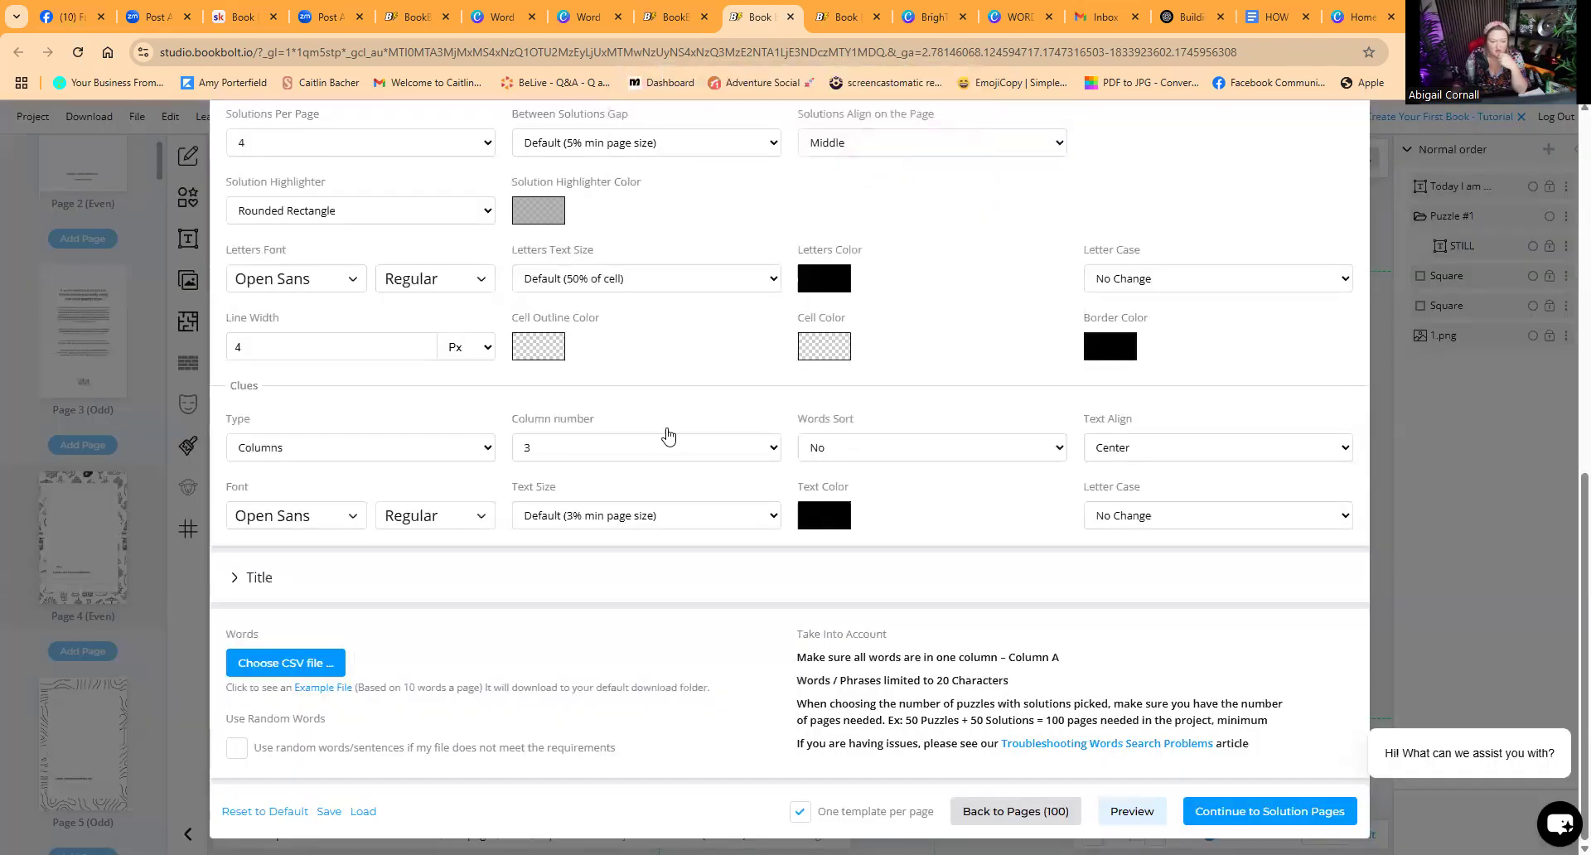
Step: Load the "Copy of Copy of Gorgeous Gardens" CSV from the Desktop's BOOK BOSS folder as the word list
left_click(307, 665)
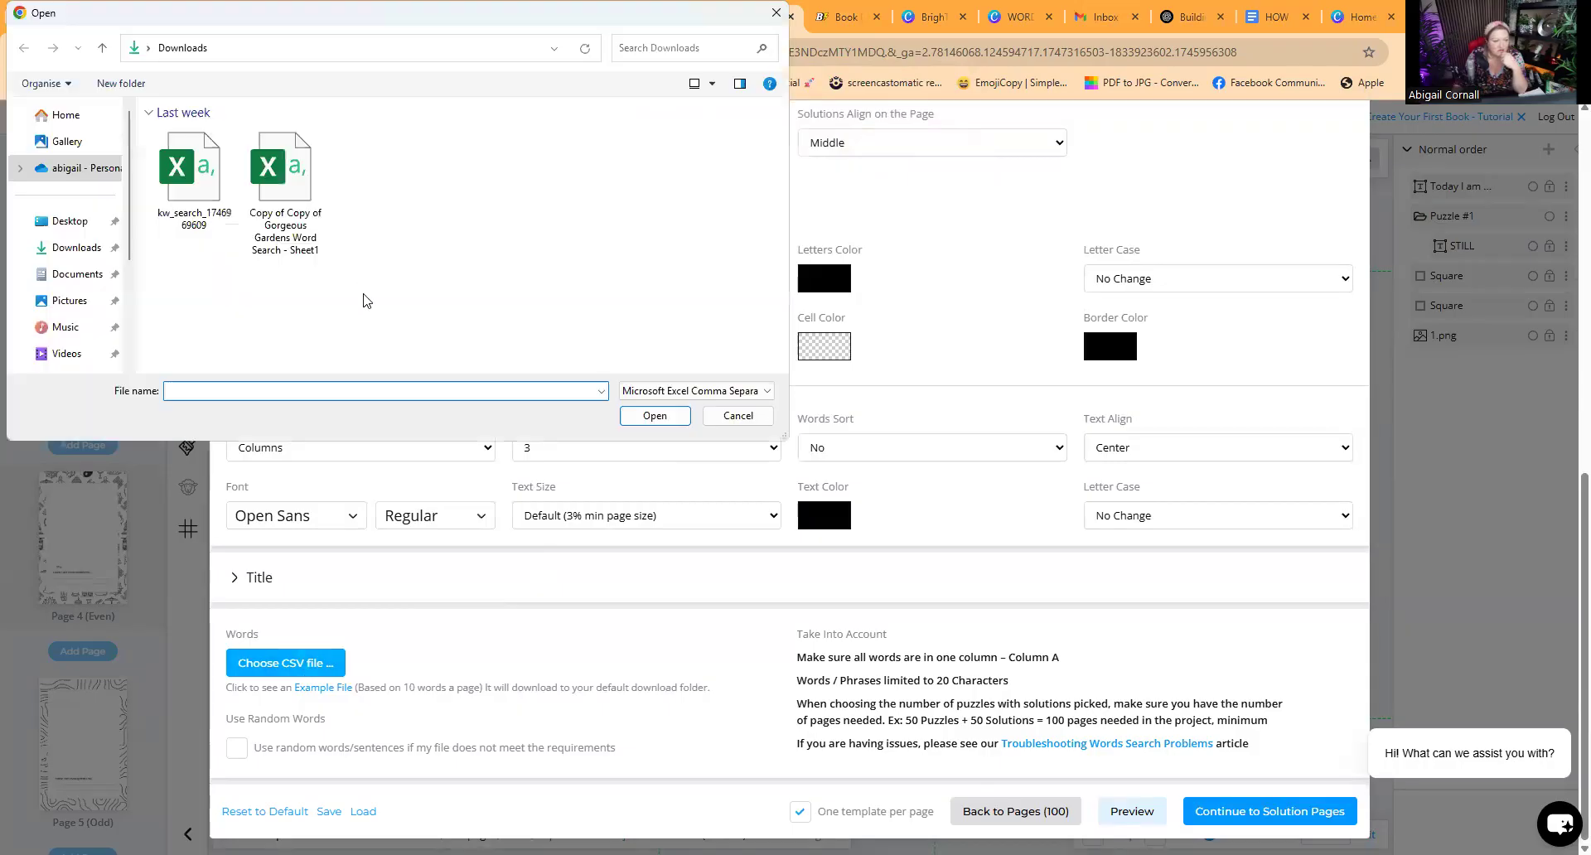
left_click(73, 221)
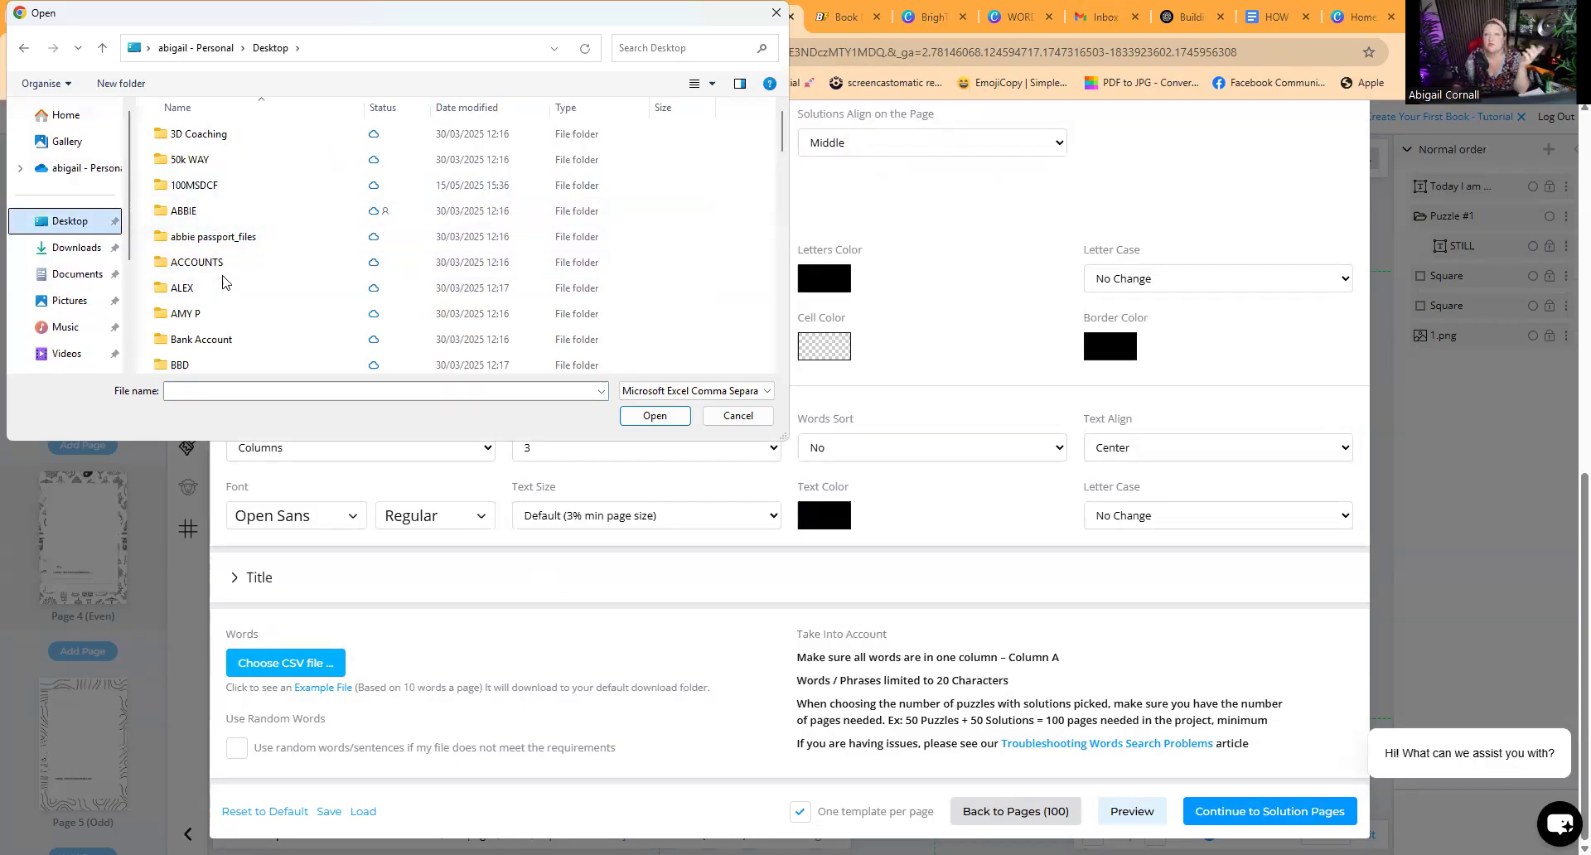
scroll(217, 275, "down", 1)
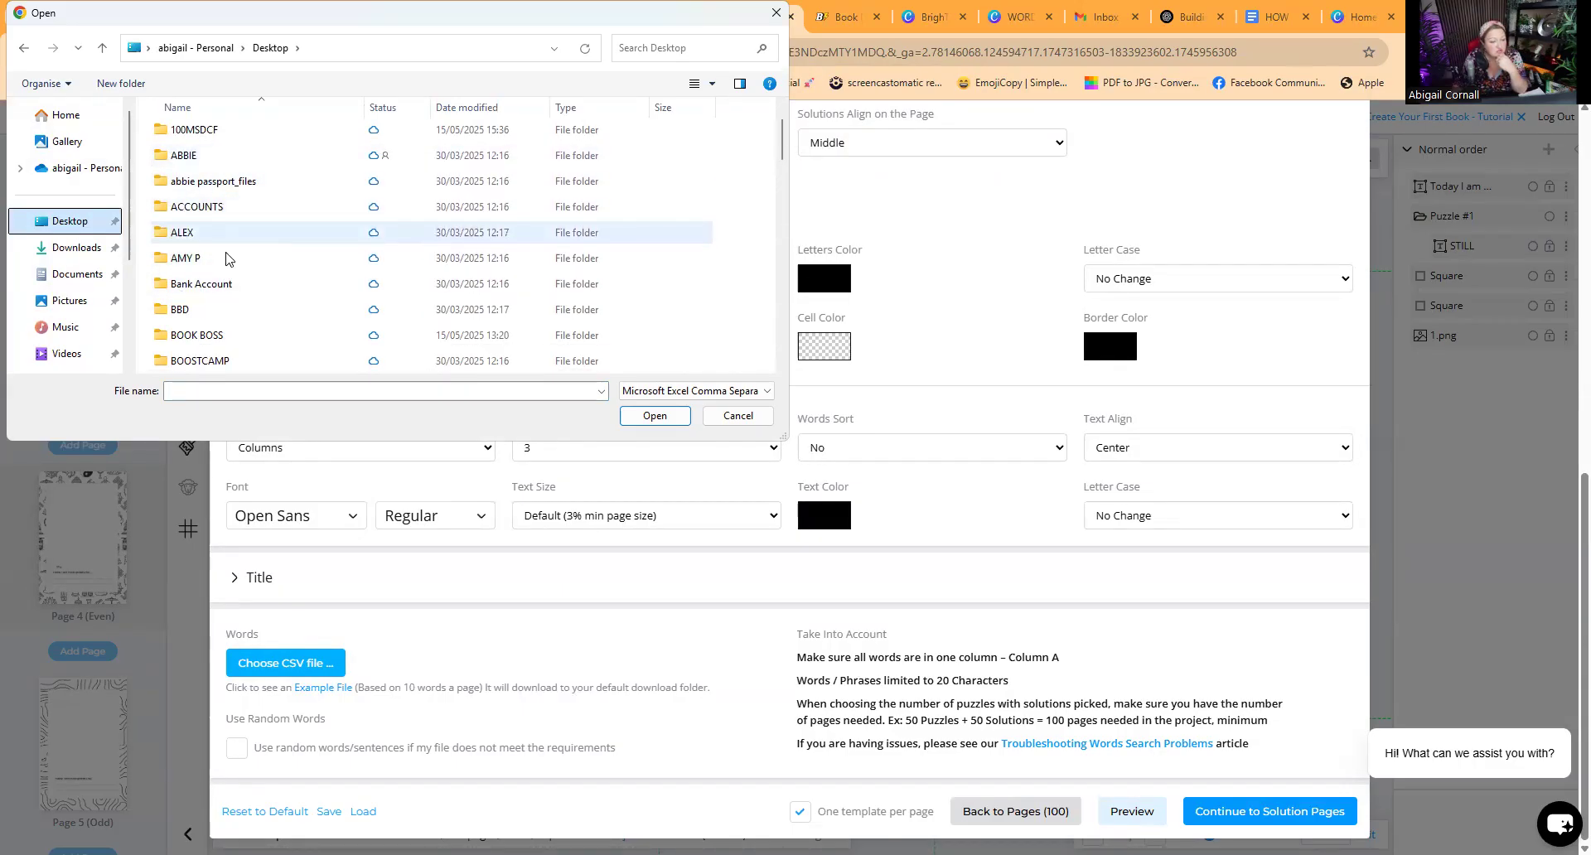
double_click(210, 335)
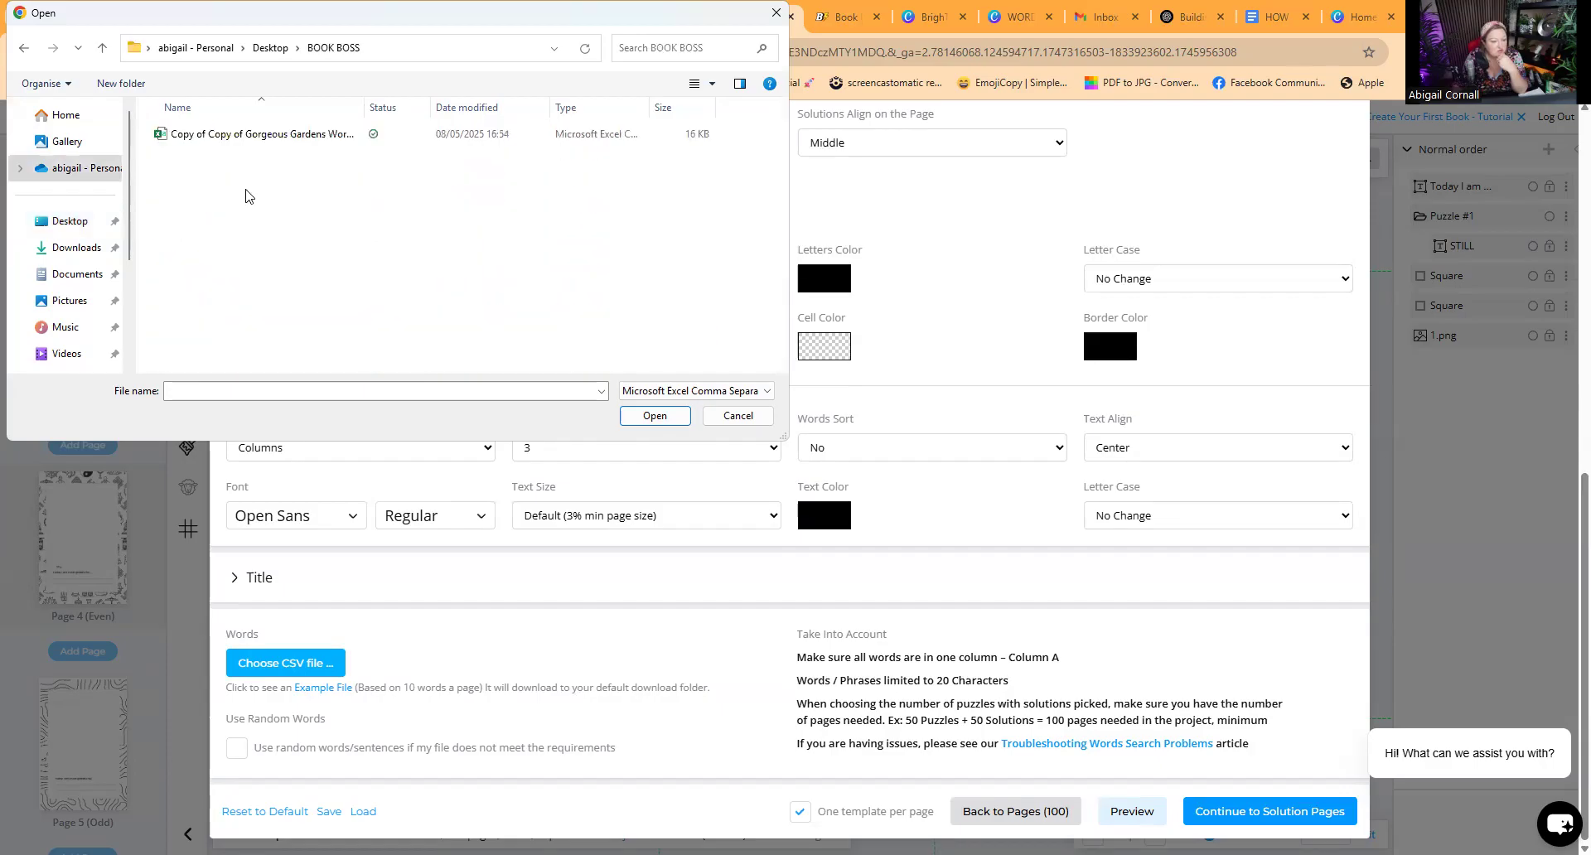
double_click(273, 141)
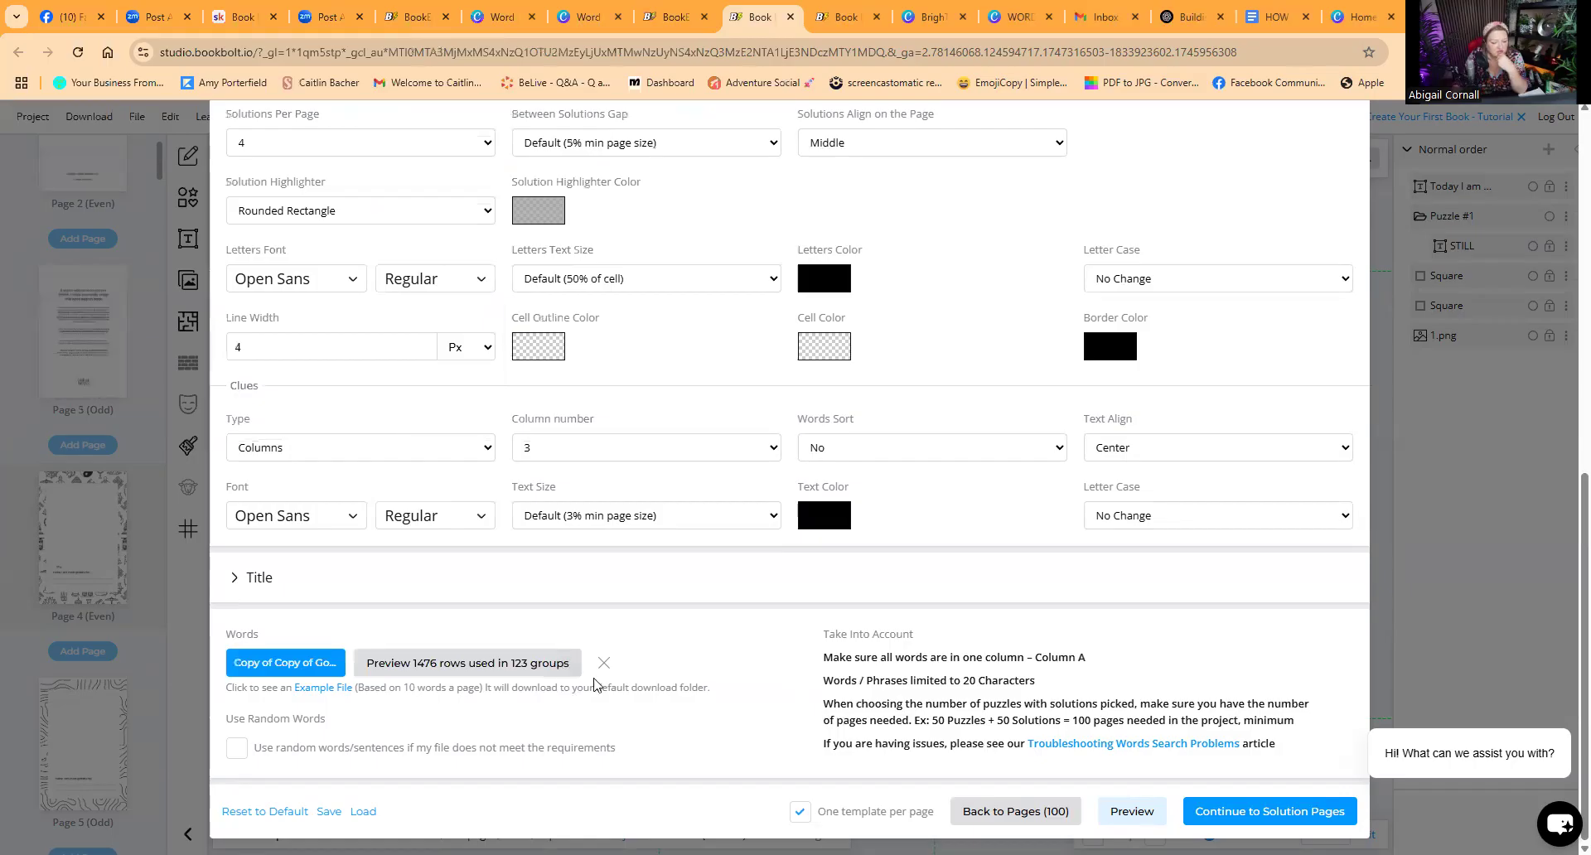
Step: Try once more to continue and submit the solution pages, then close the word search dialog
scroll(1276, 771, "up", 1)
scroll(1294, 771, "down", 1)
scroll(1294, 771, "up", 3)
scroll(1268, 802, "down", 3)
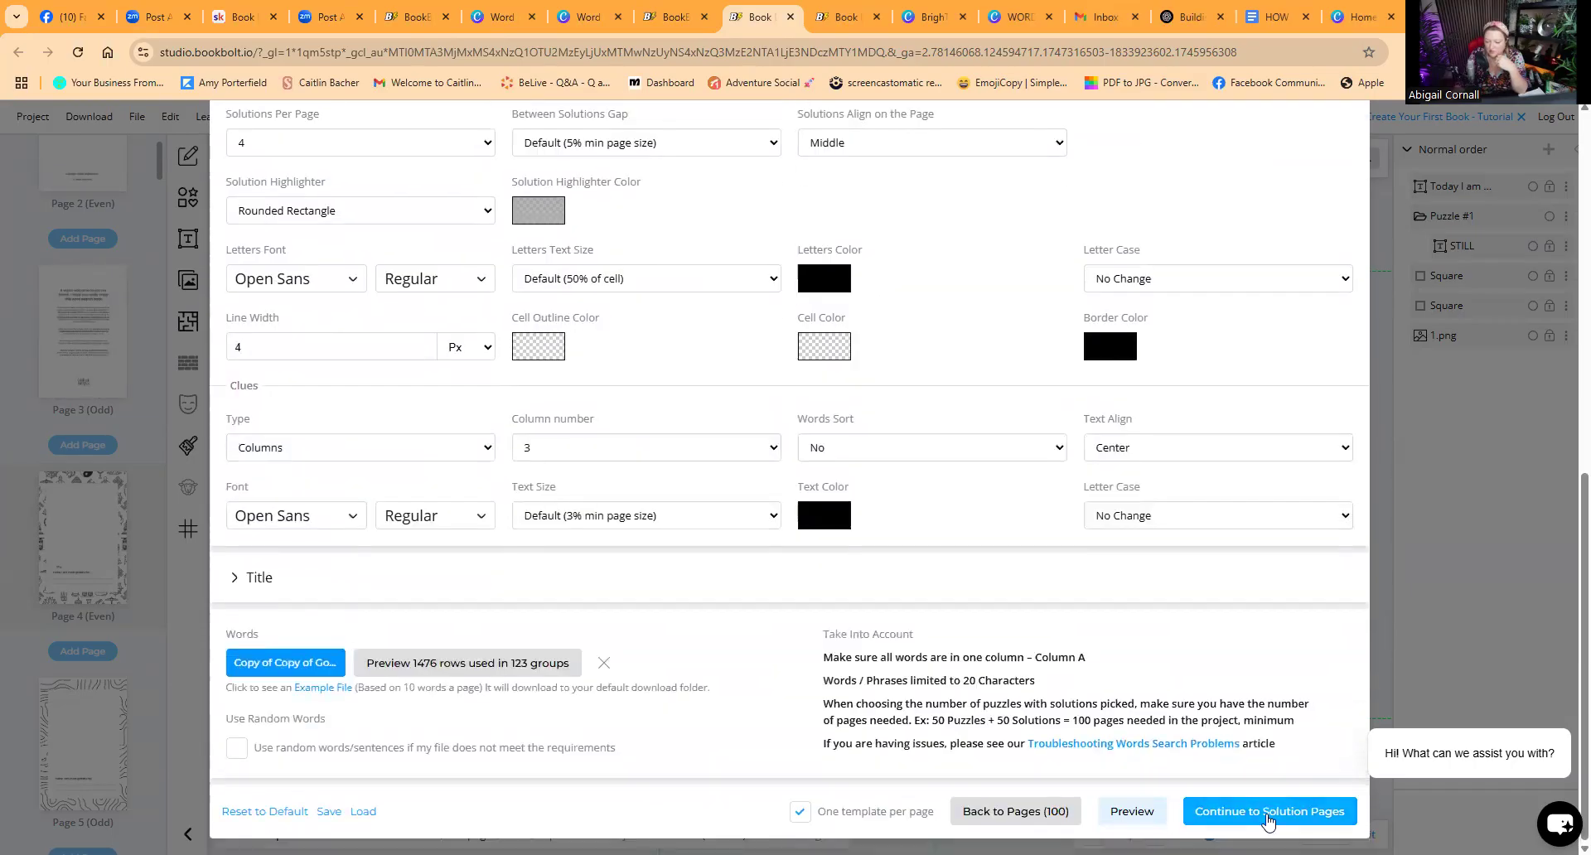
left_click(1268, 816)
left_click(1319, 798)
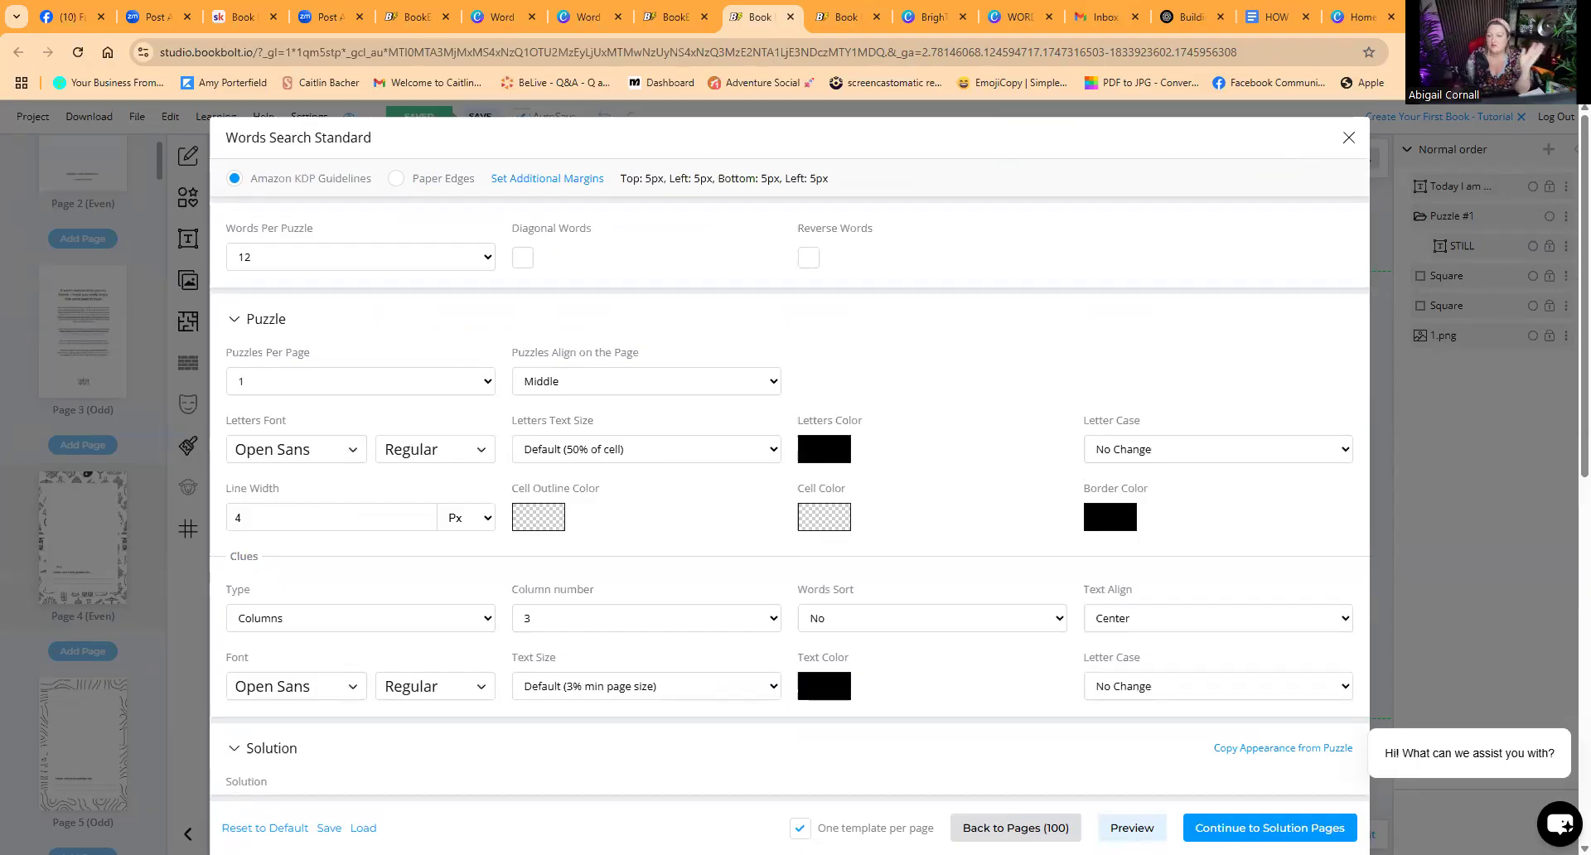
left_click(1346, 139)
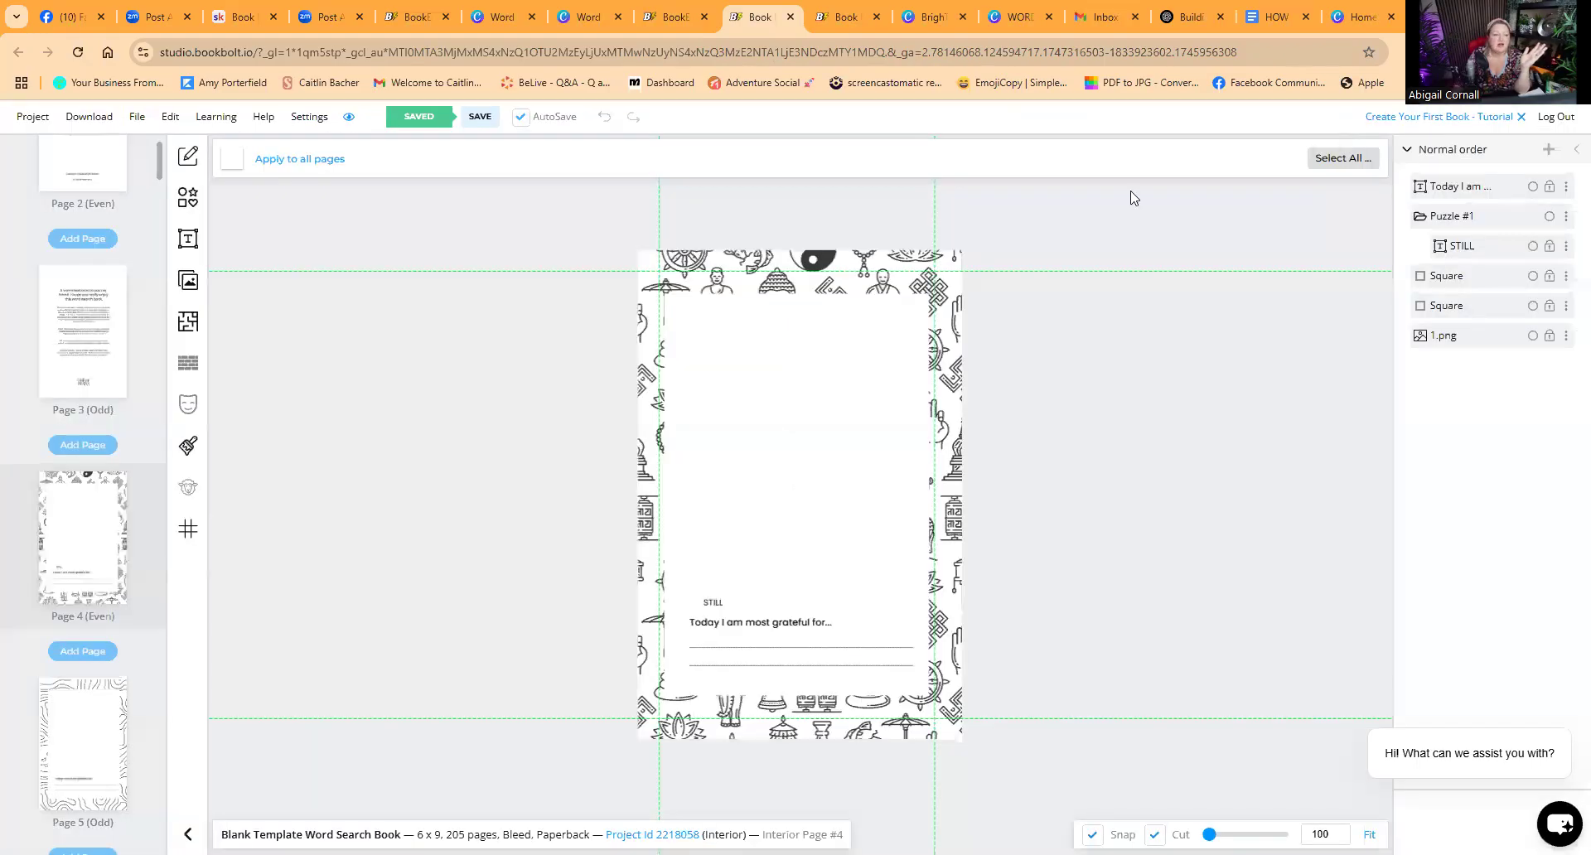
Step: Open the archived Gardening Word Search Book project from My Projects
left_click(31, 117)
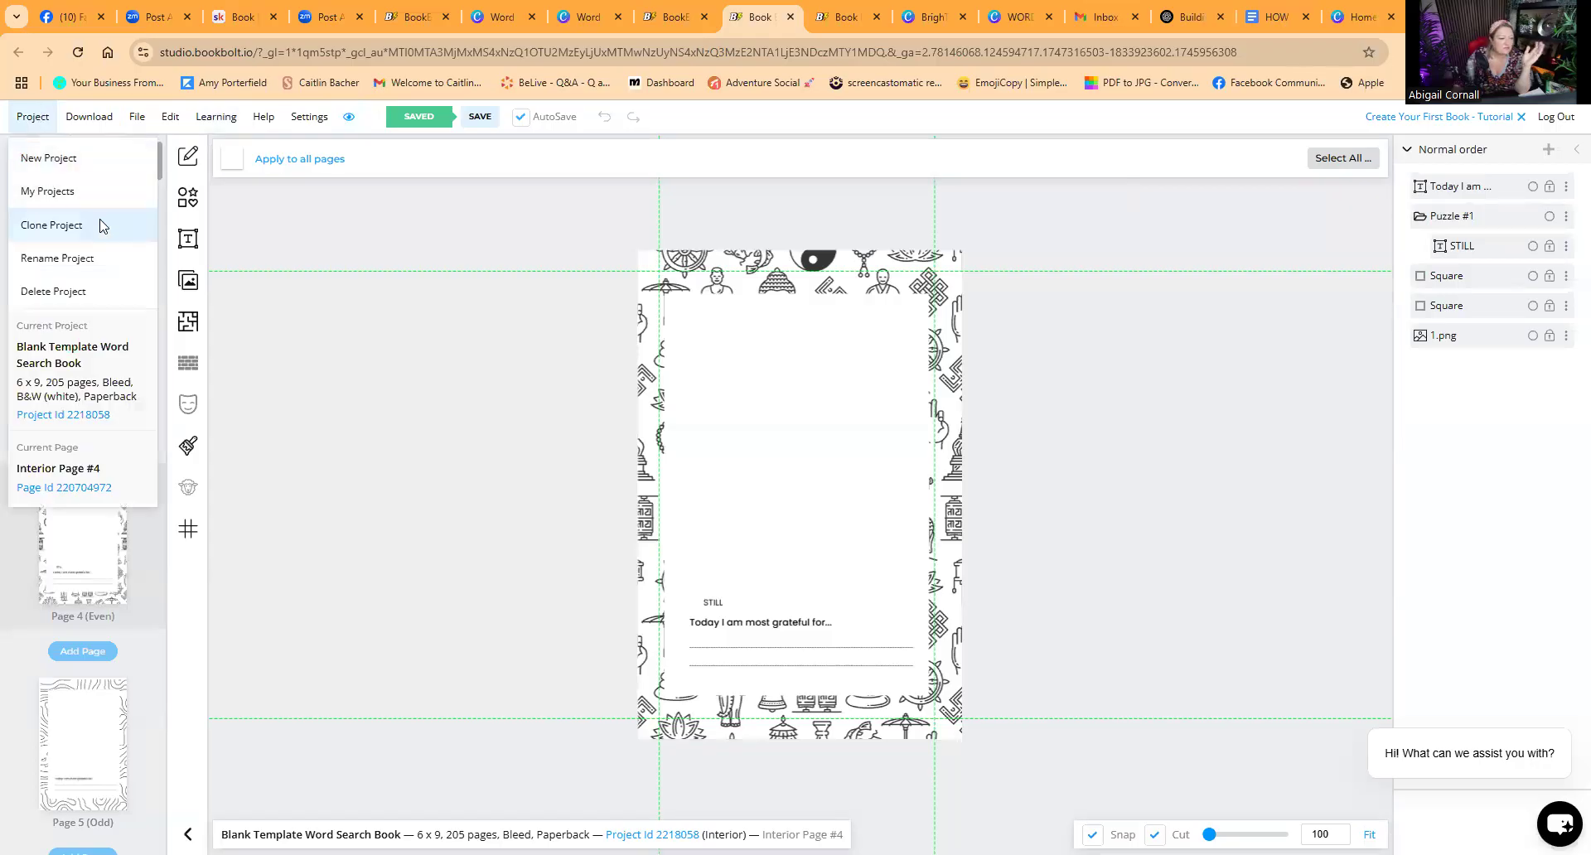
left_click(55, 192)
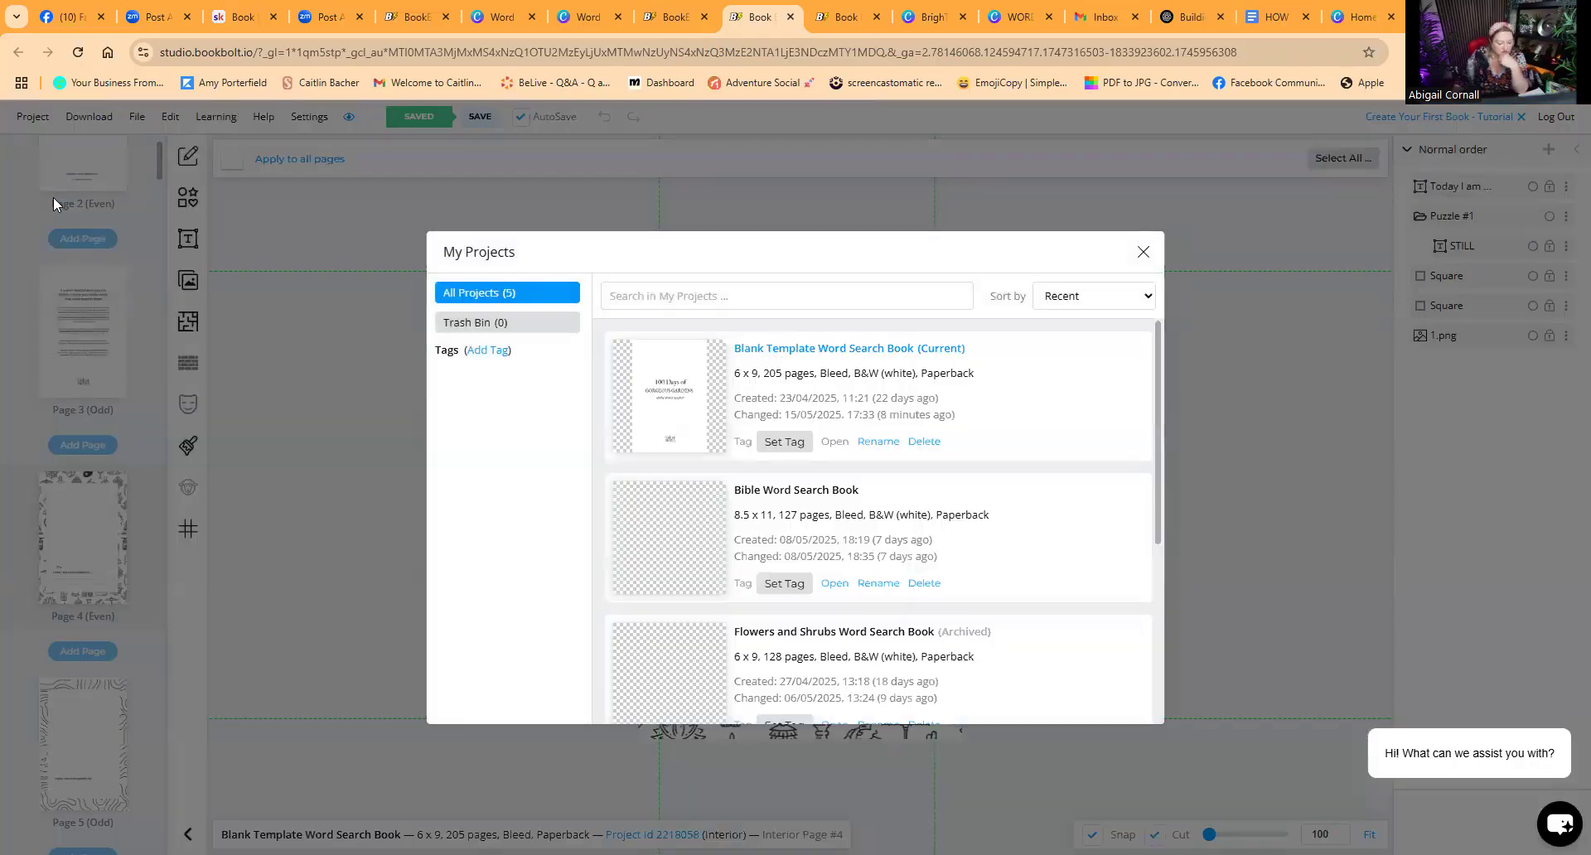
scroll(810, 511, "down", 3)
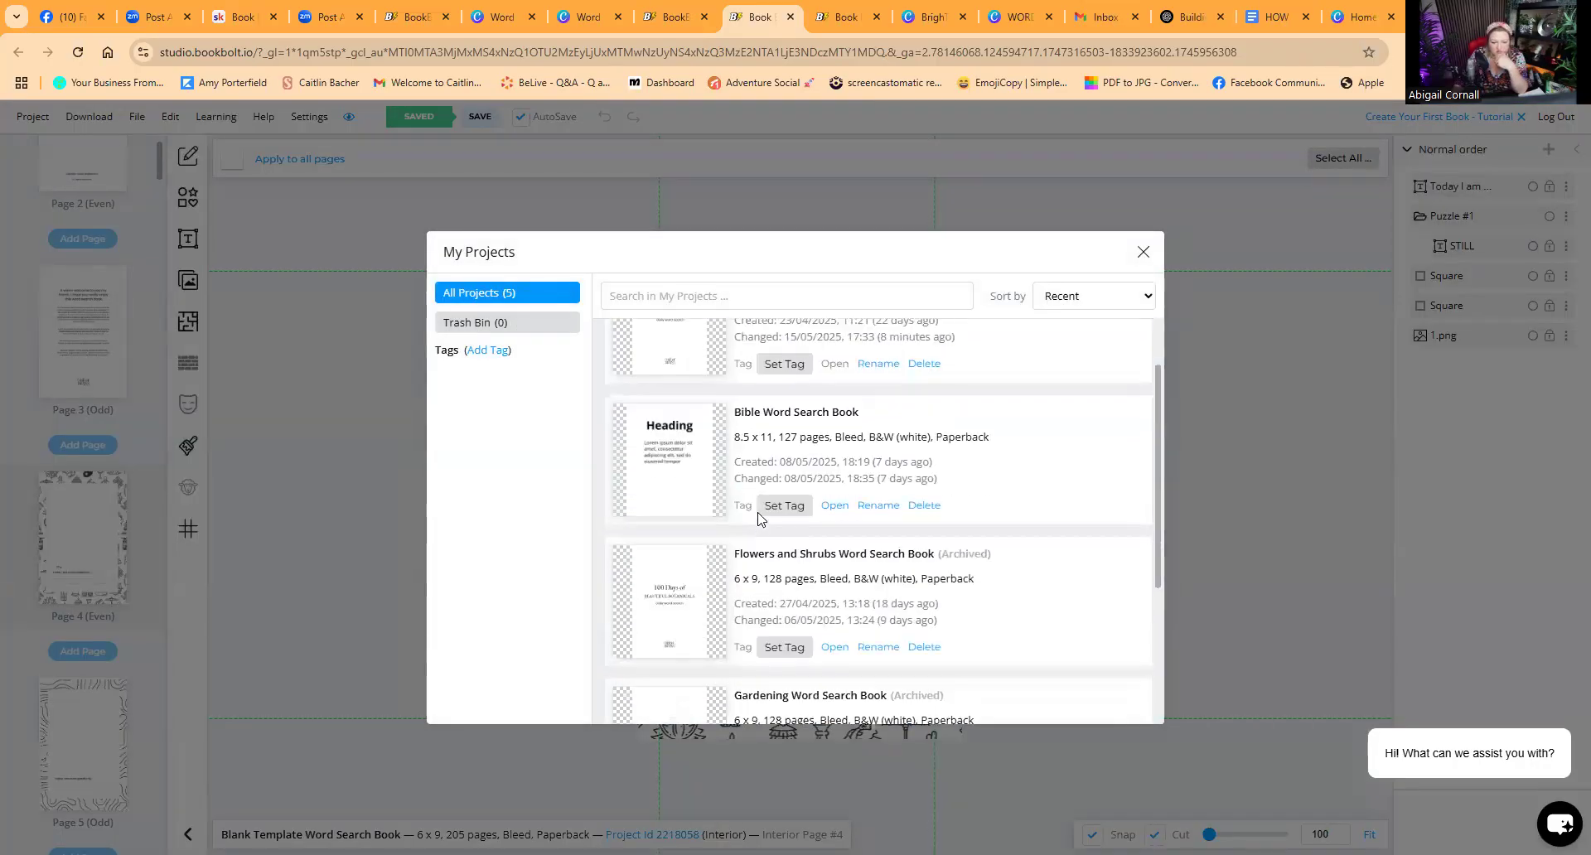
scroll(760, 519, "down", 1)
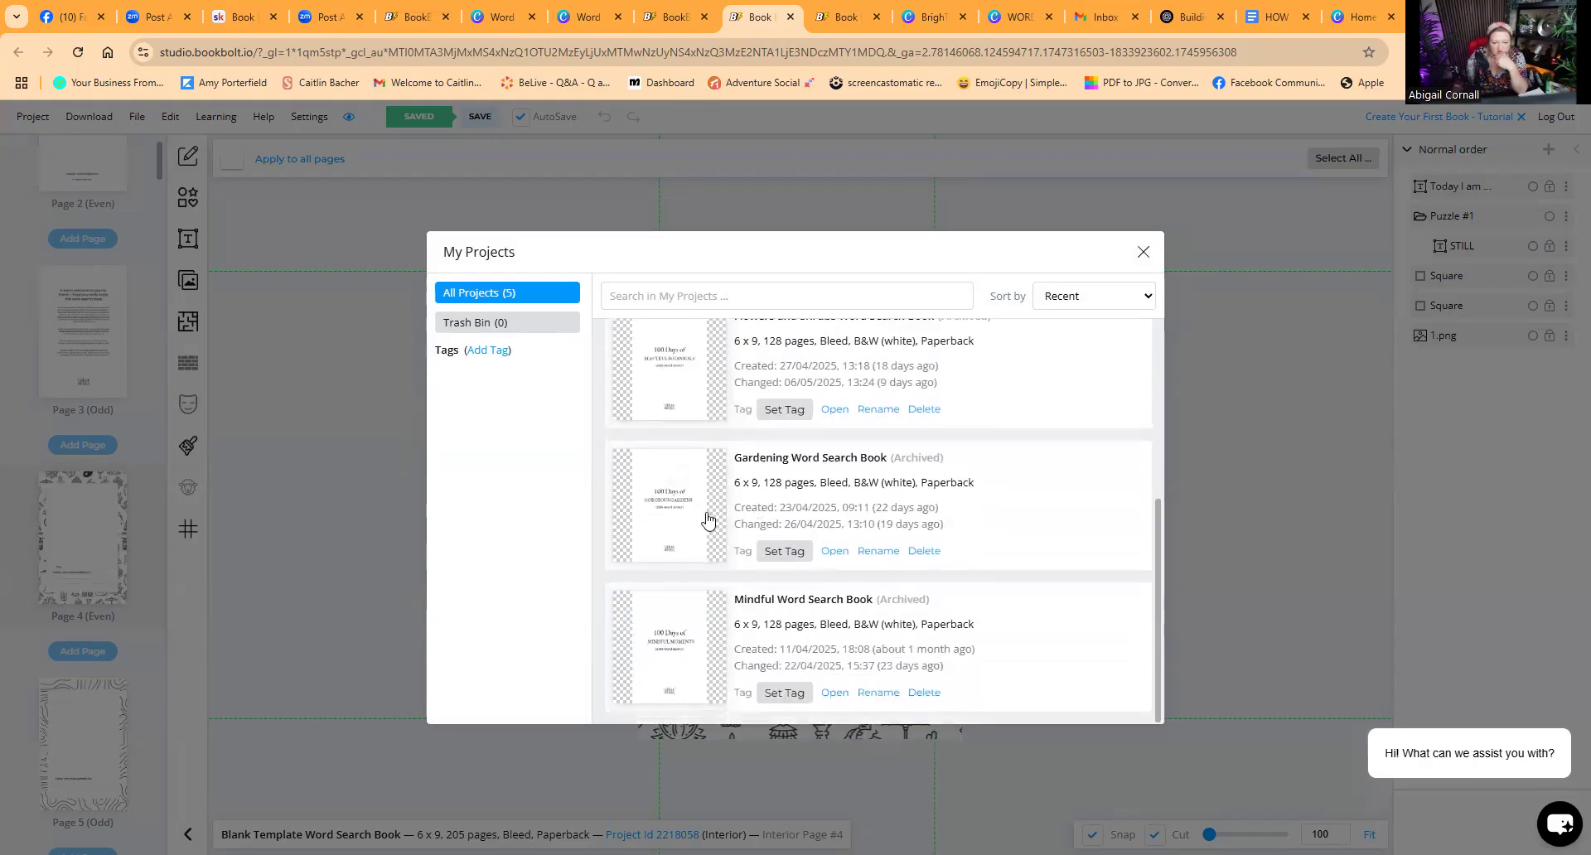
left_click(835, 550)
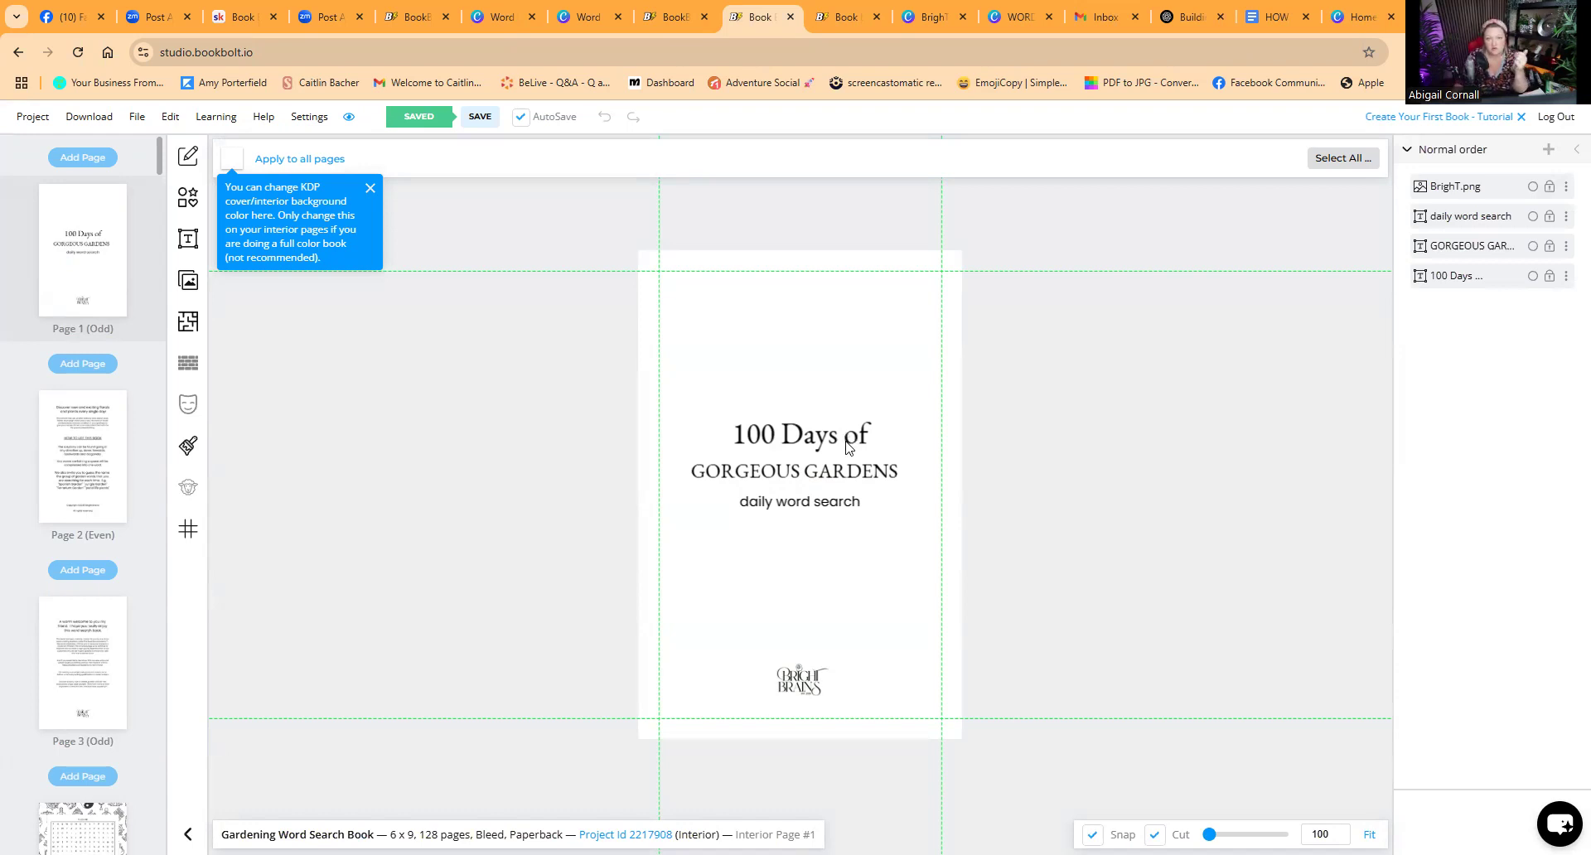
Step: Browse the gardening book's puzzle pages and select the puzzle grid on page 13
scroll(817, 557, "down", 3)
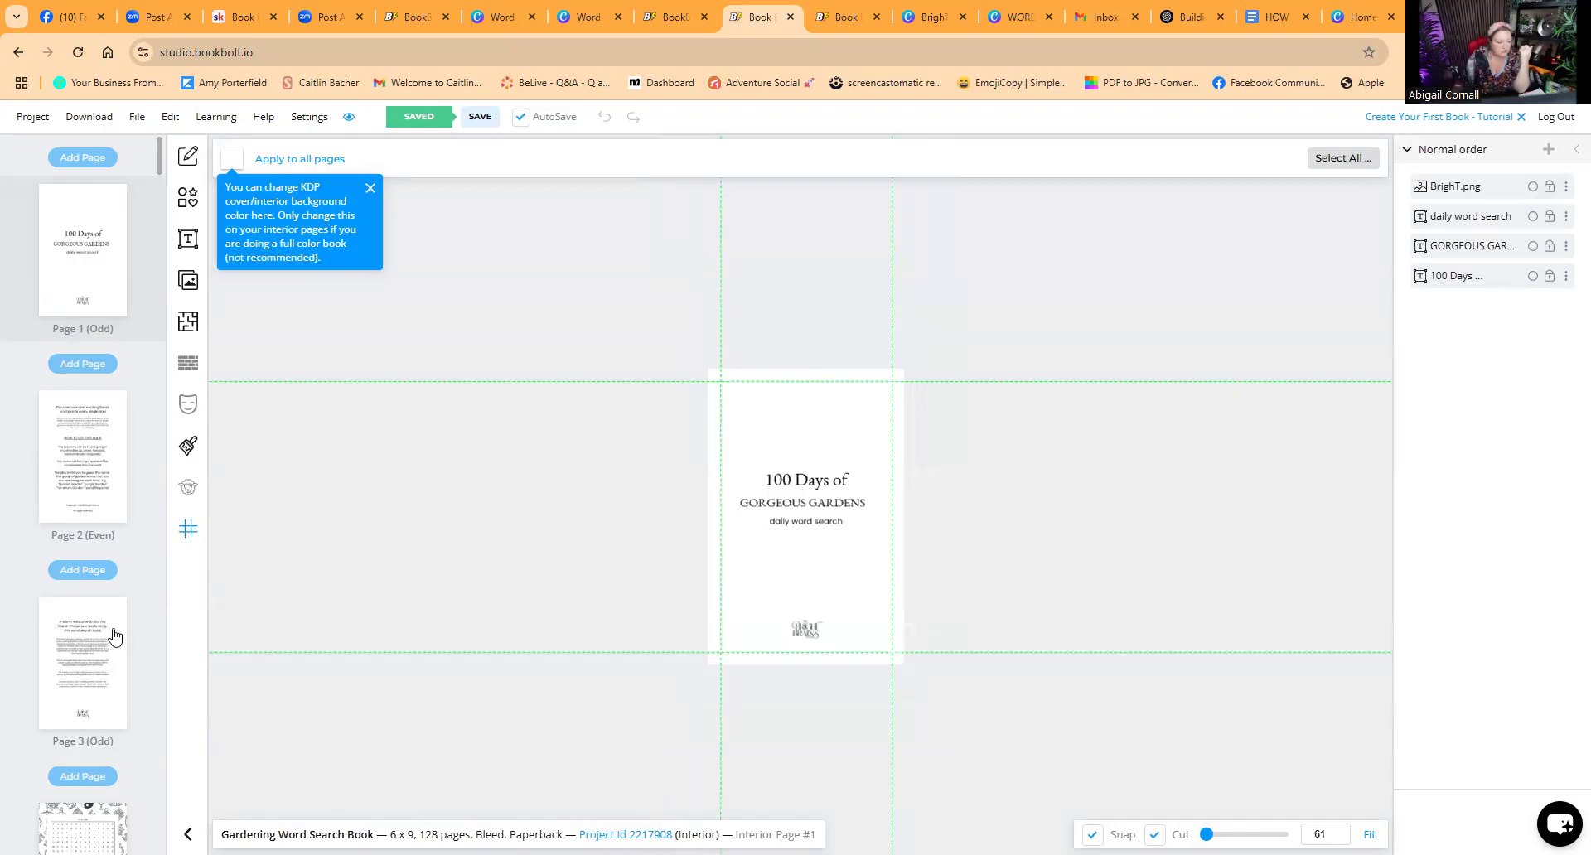
scroll(103, 659, "down", 4)
left_click(84, 755)
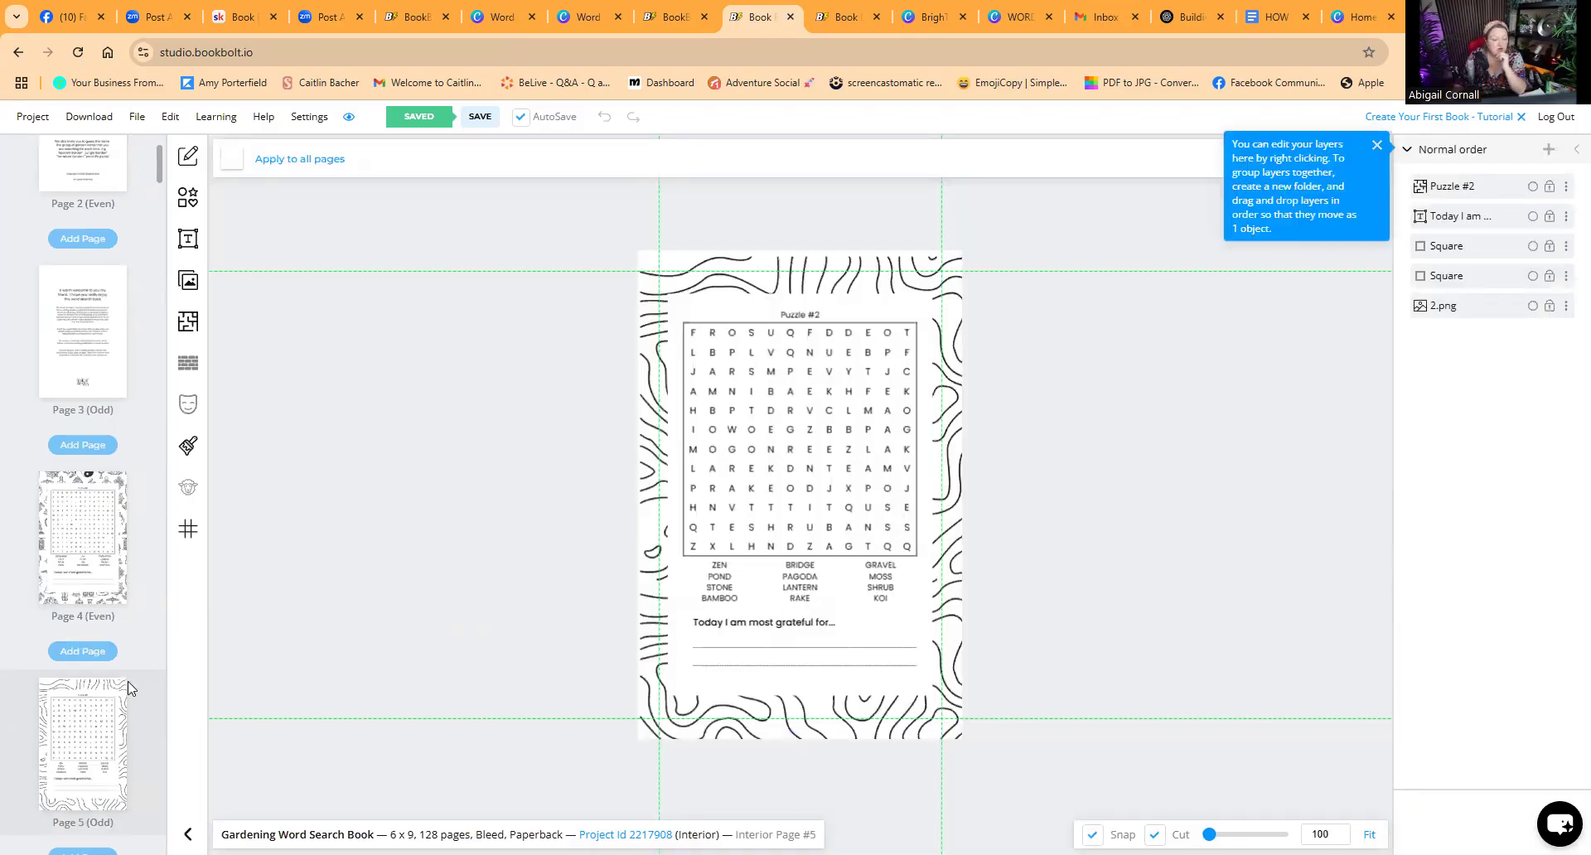
scroll(127, 682, "down", 19)
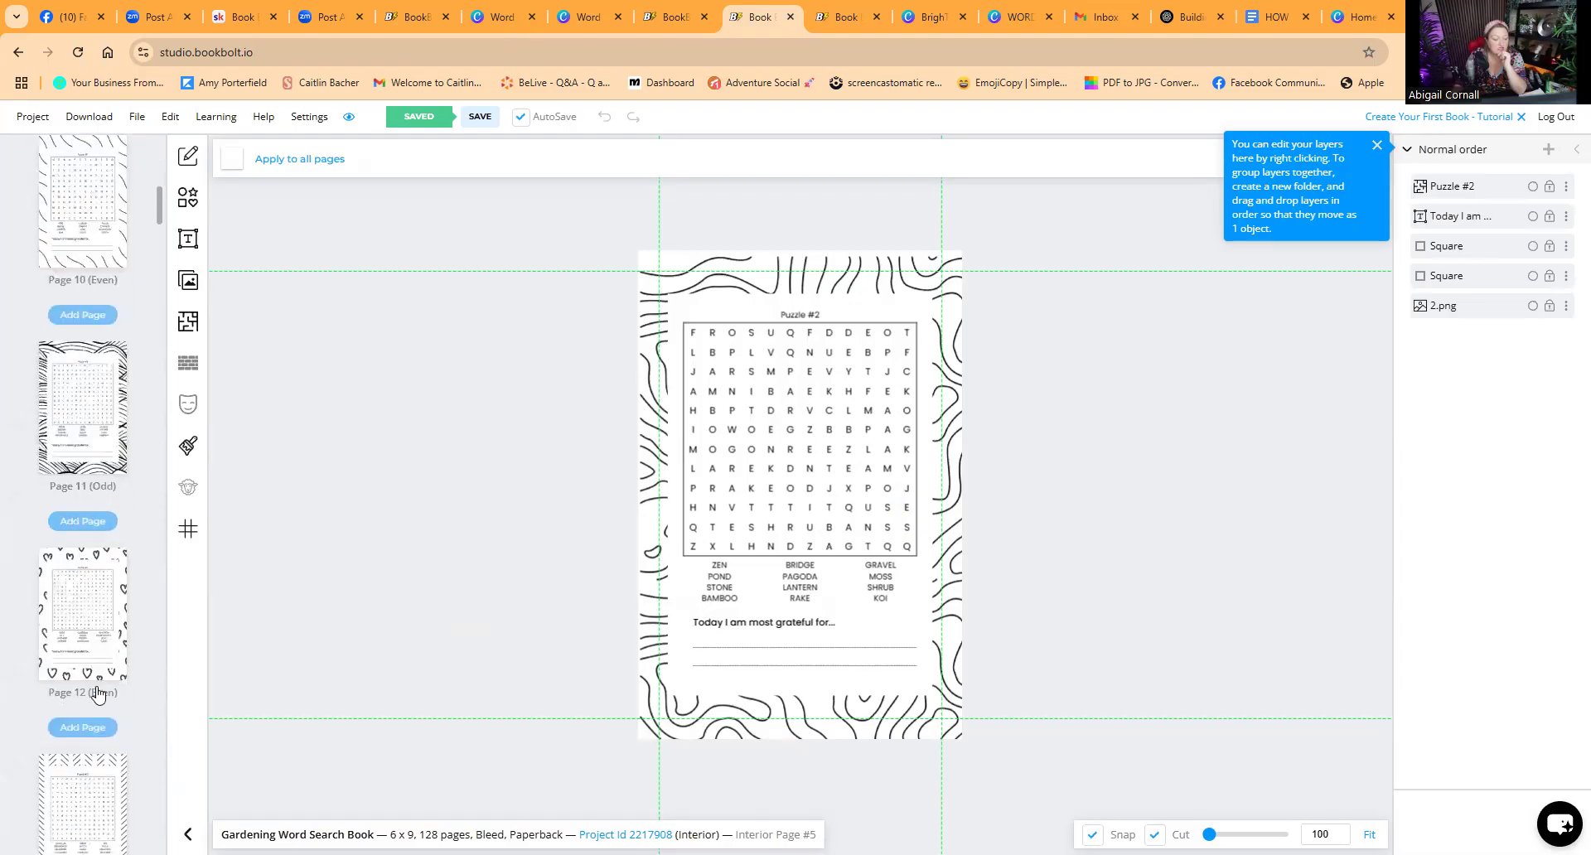
scroll(97, 693, "down", 4)
left_click(75, 479)
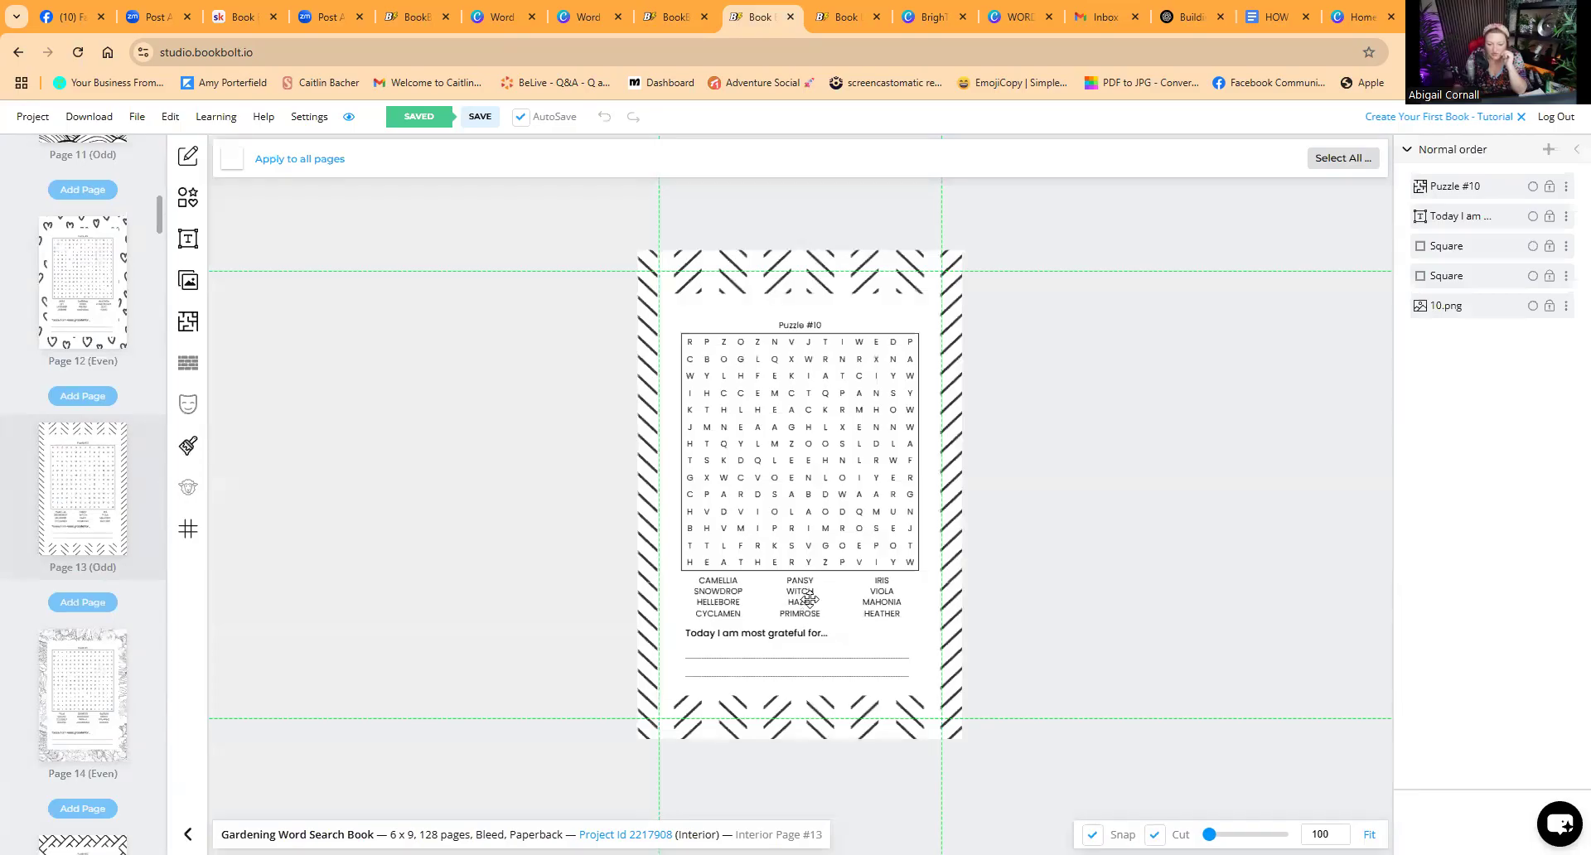
left_click(802, 586)
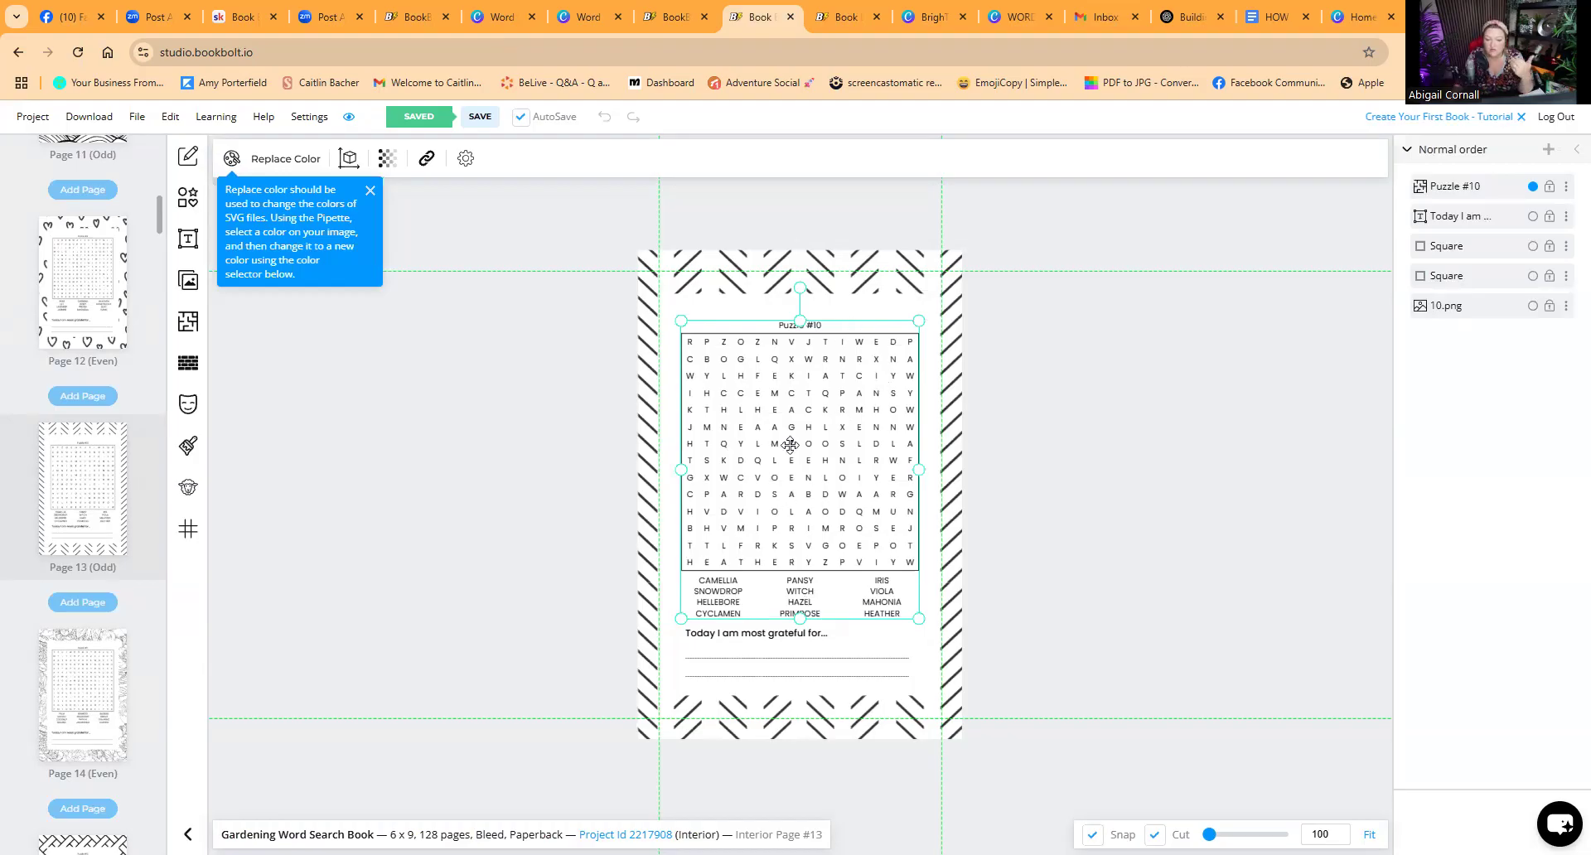
Step: Shrink, move and re-enlarge the page 13 puzzle block so it fills the frame width again
left_click(1036, 416)
left_click(813, 446)
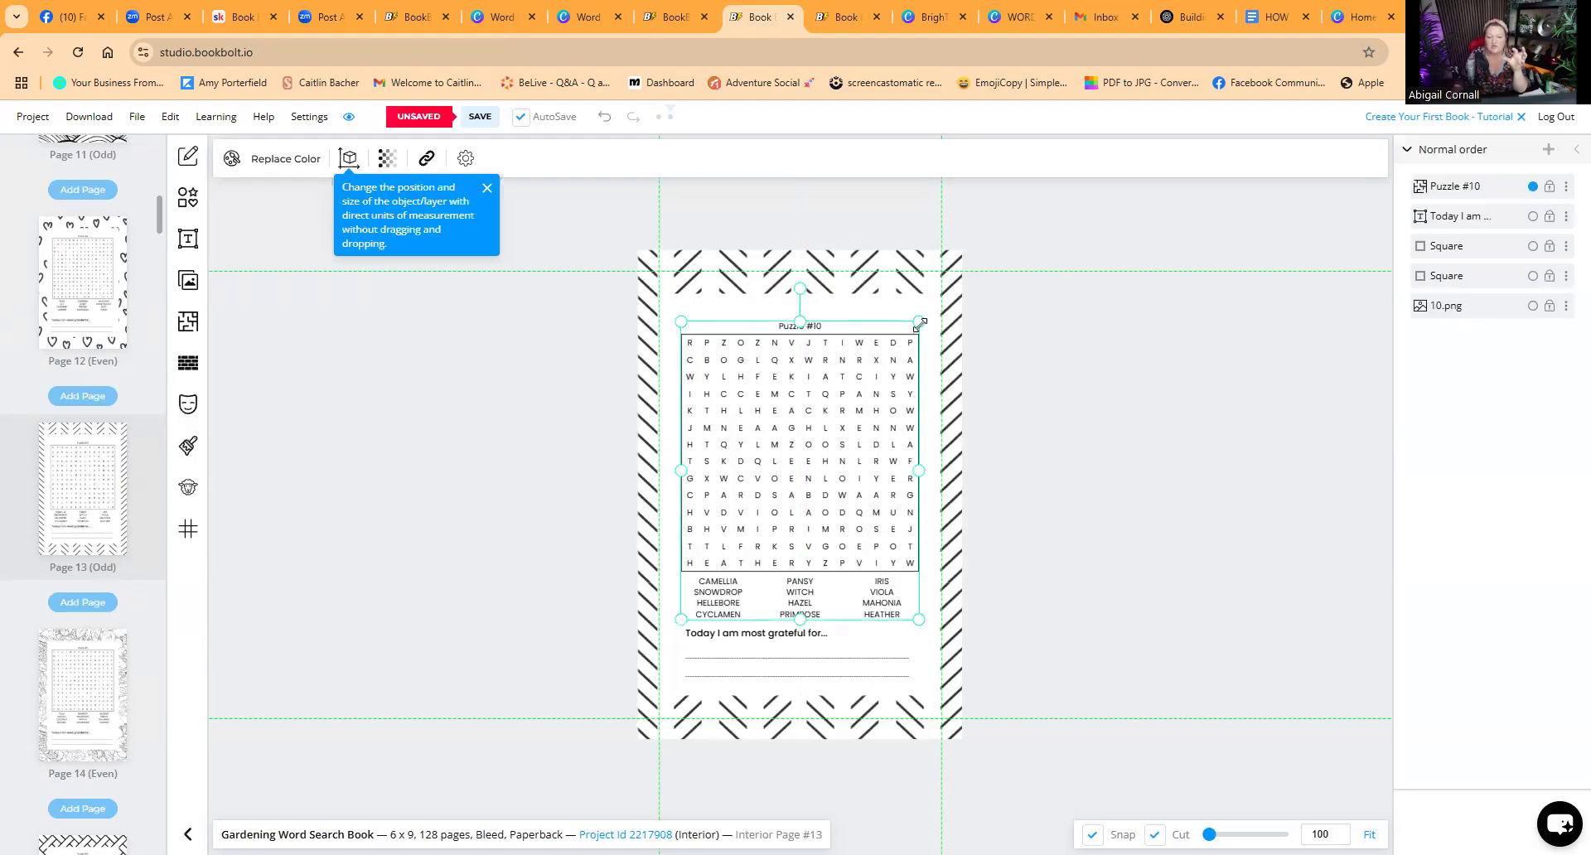
left_click_drag(920, 322, 818, 421)
left_click_drag(768, 490, 811, 482)
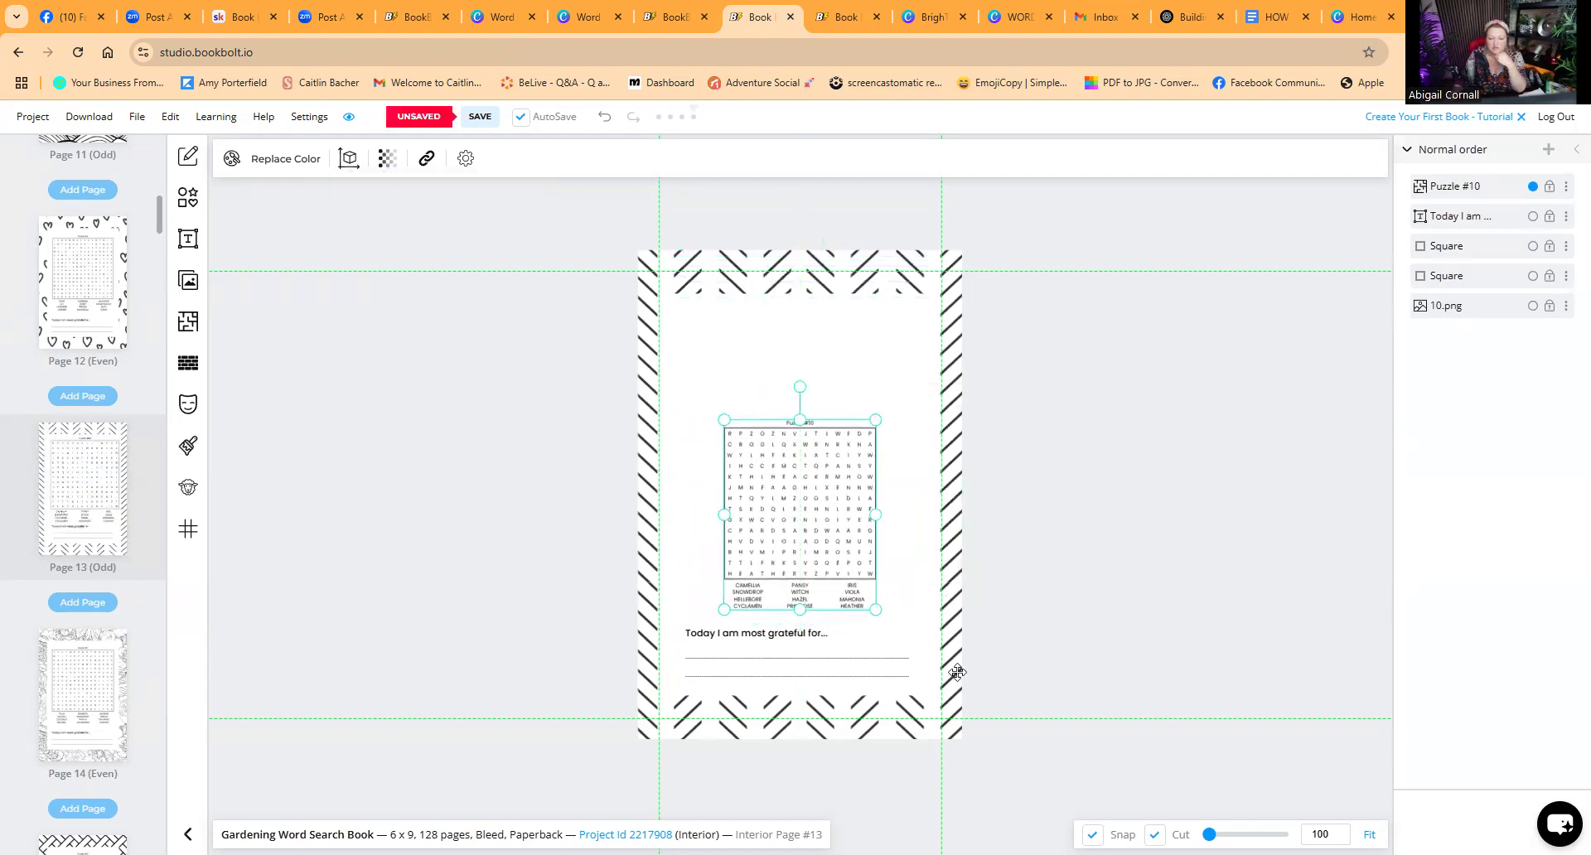
left_click_drag(808, 537, 771, 551)
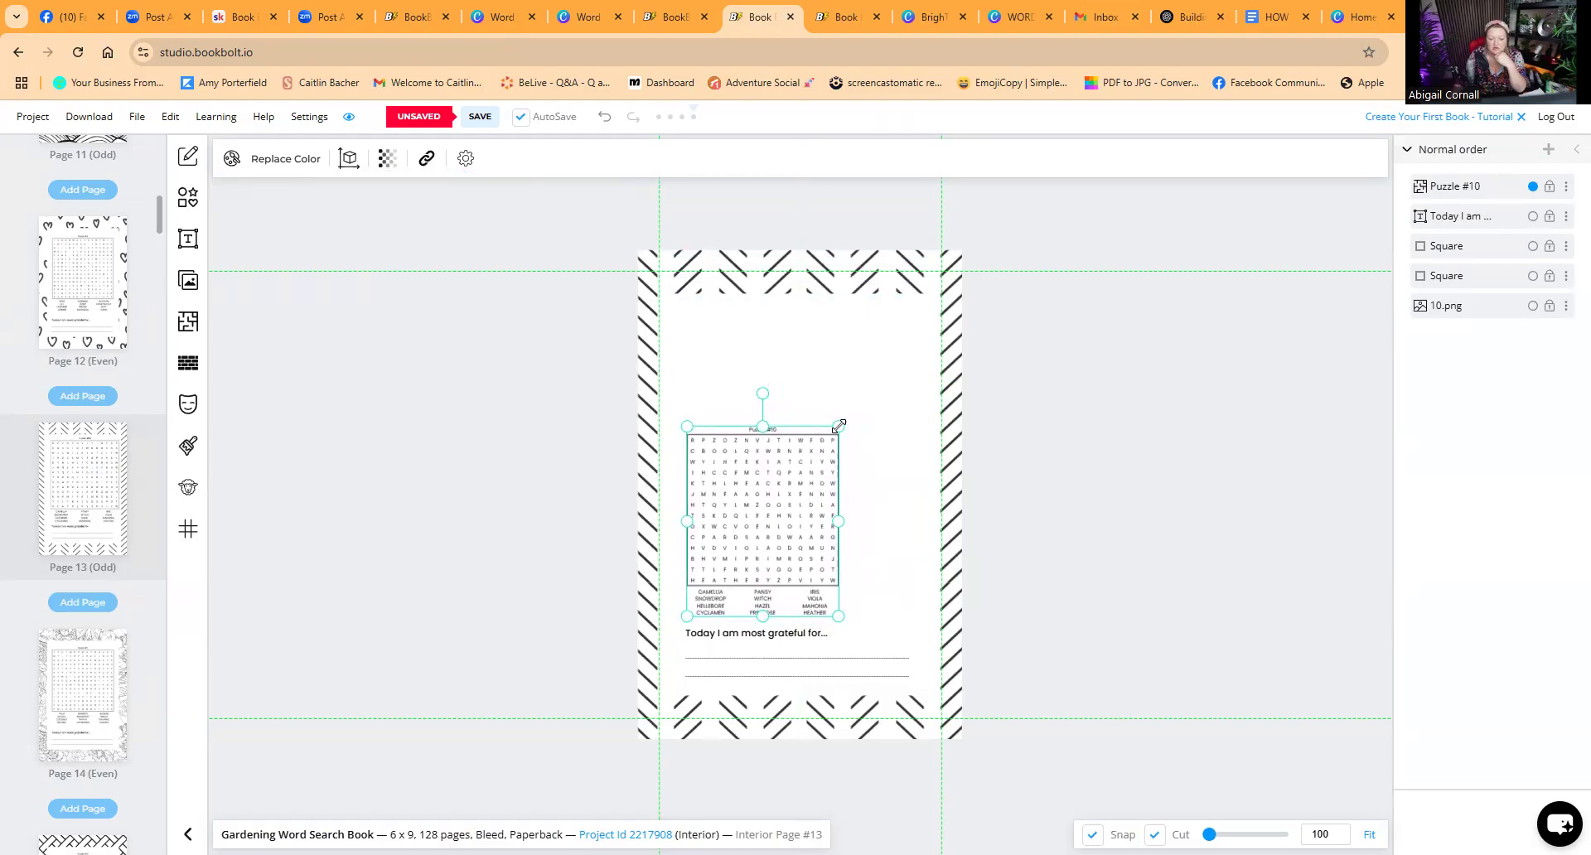
left_click_drag(839, 426, 938, 342)
left_click_drag(686, 324, 681, 316)
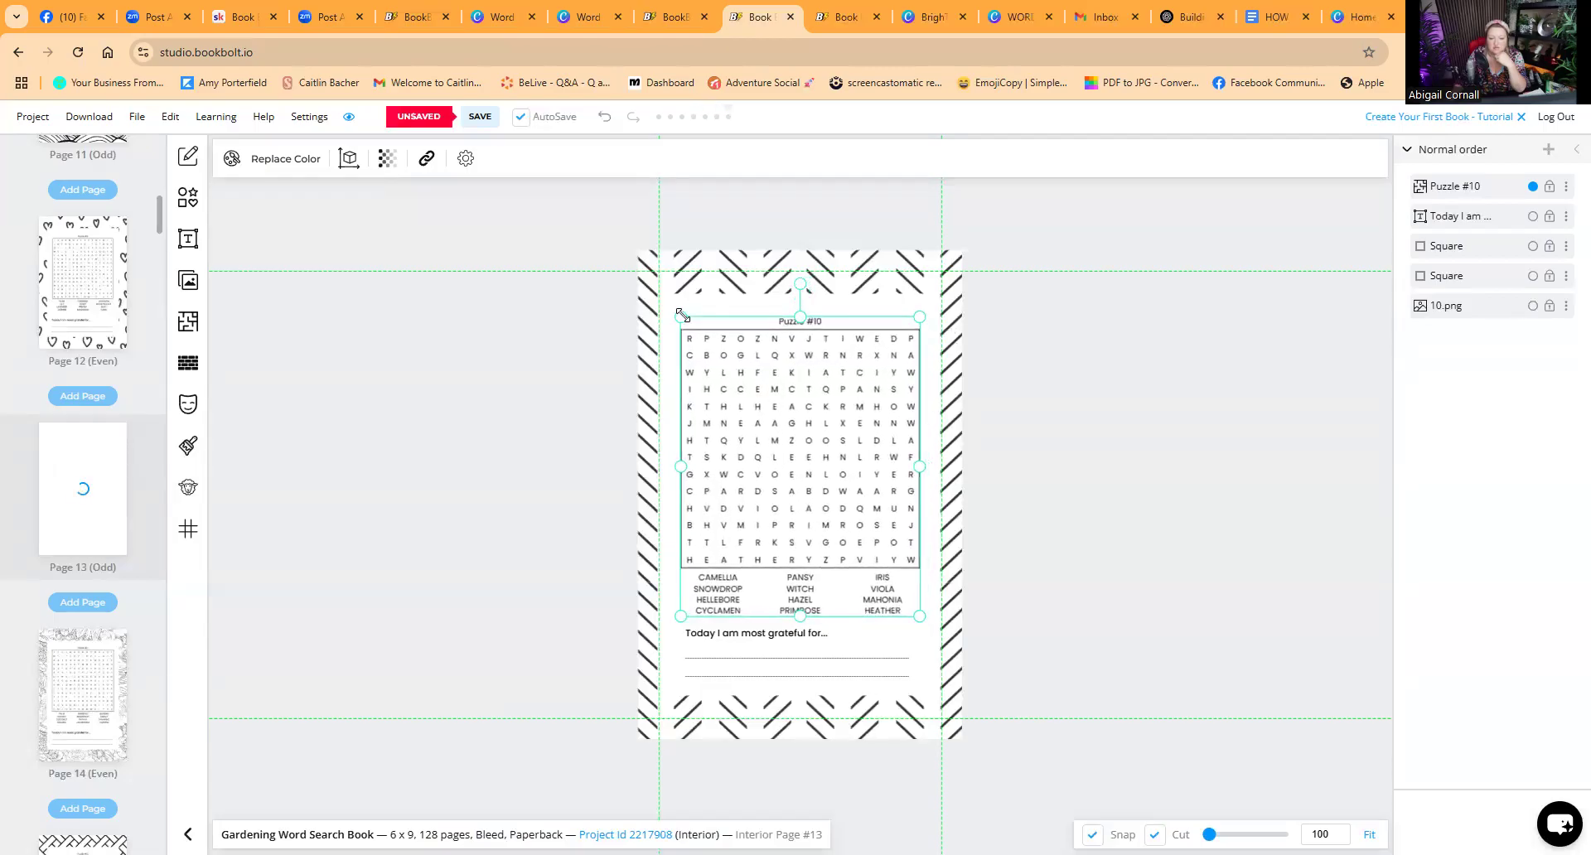
Step: Edit the page 13 puzzle's contents and change its title to GARDEN THEME
right_click(820, 332)
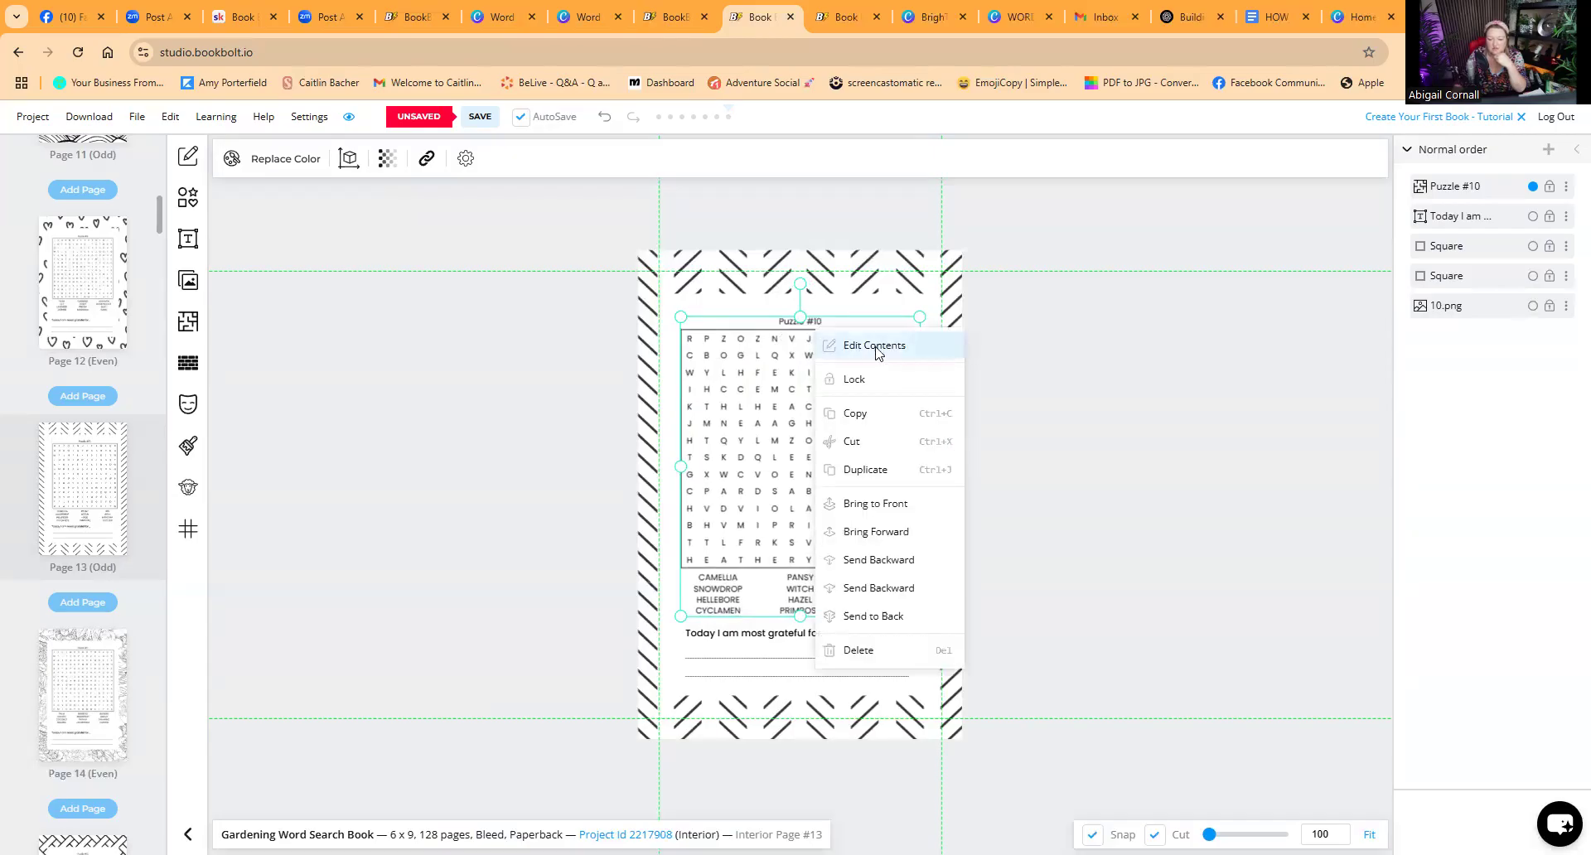
left_click(876, 348)
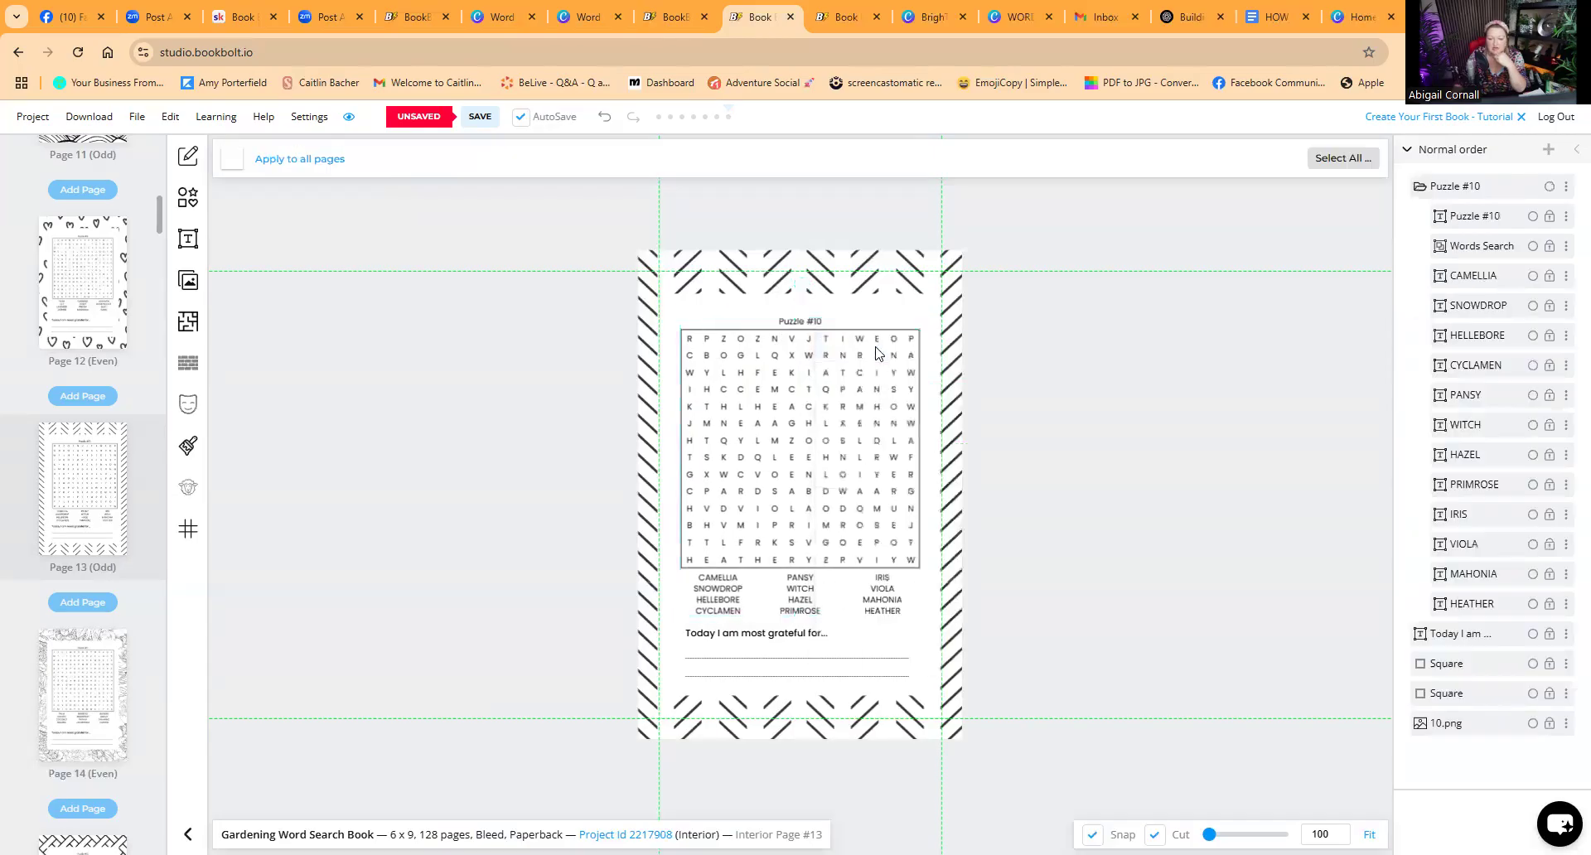
left_click(812, 321)
double_click(825, 323)
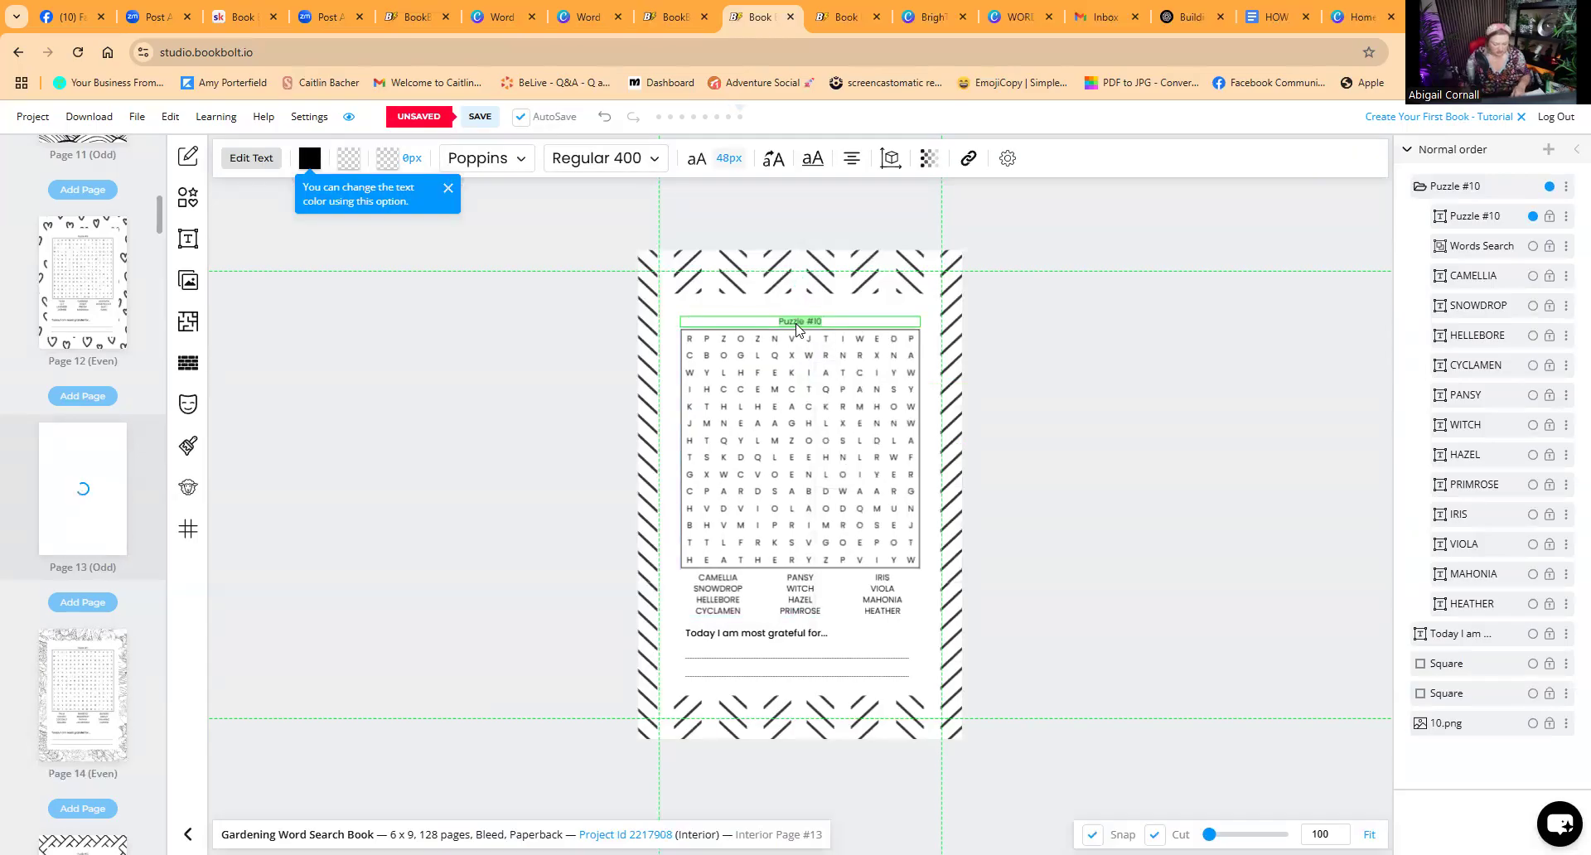
type("GARDEN")
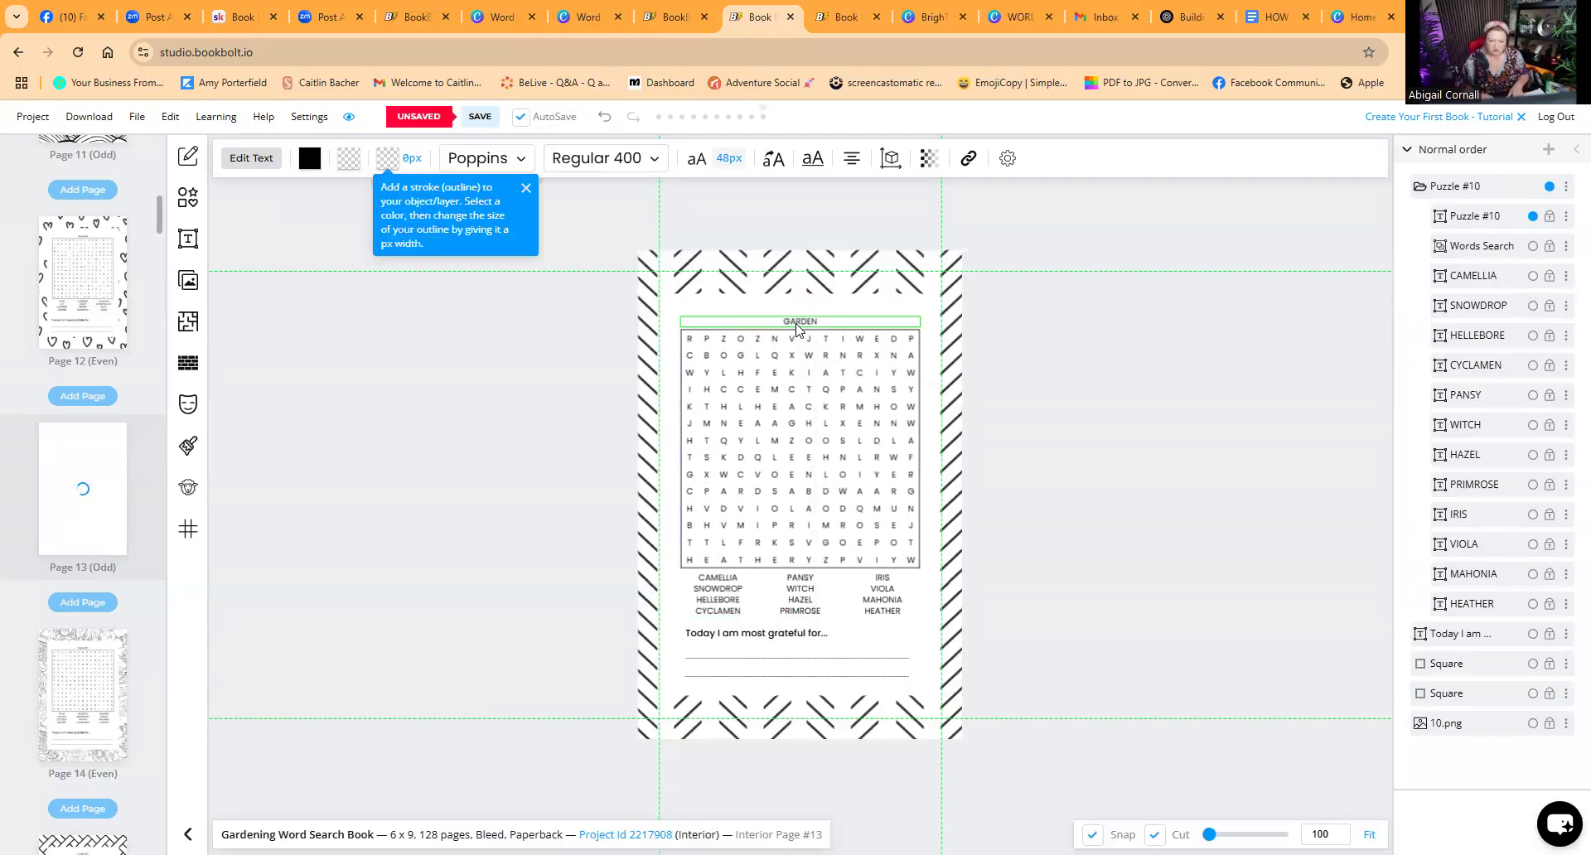
type(" THEME")
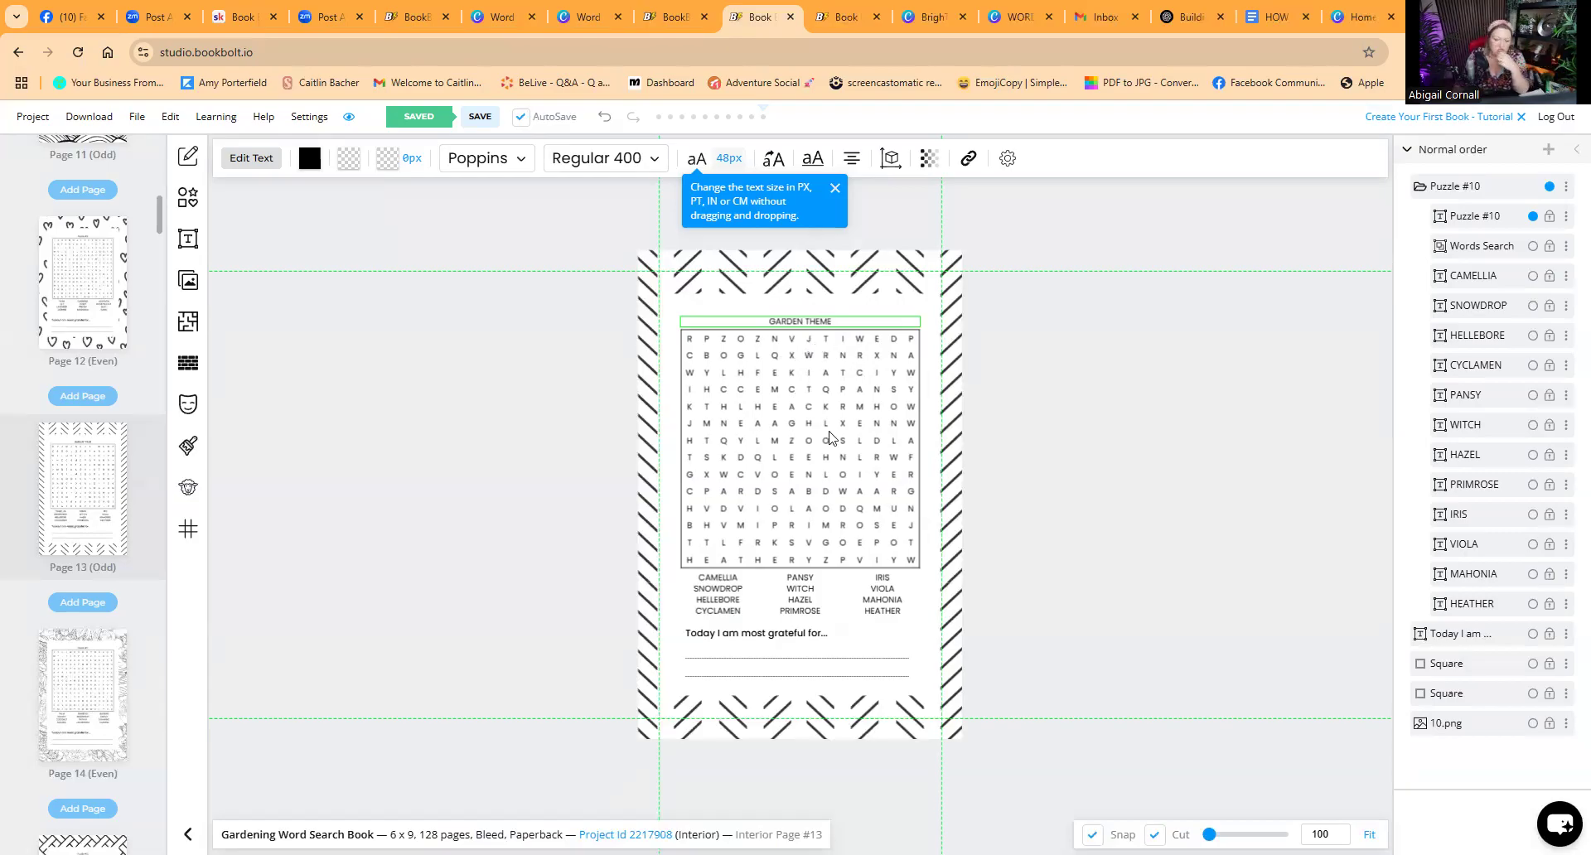
left_click(780, 259)
Step: Select the background squares and the gratitude text box on the page in turn
left_click(703, 321)
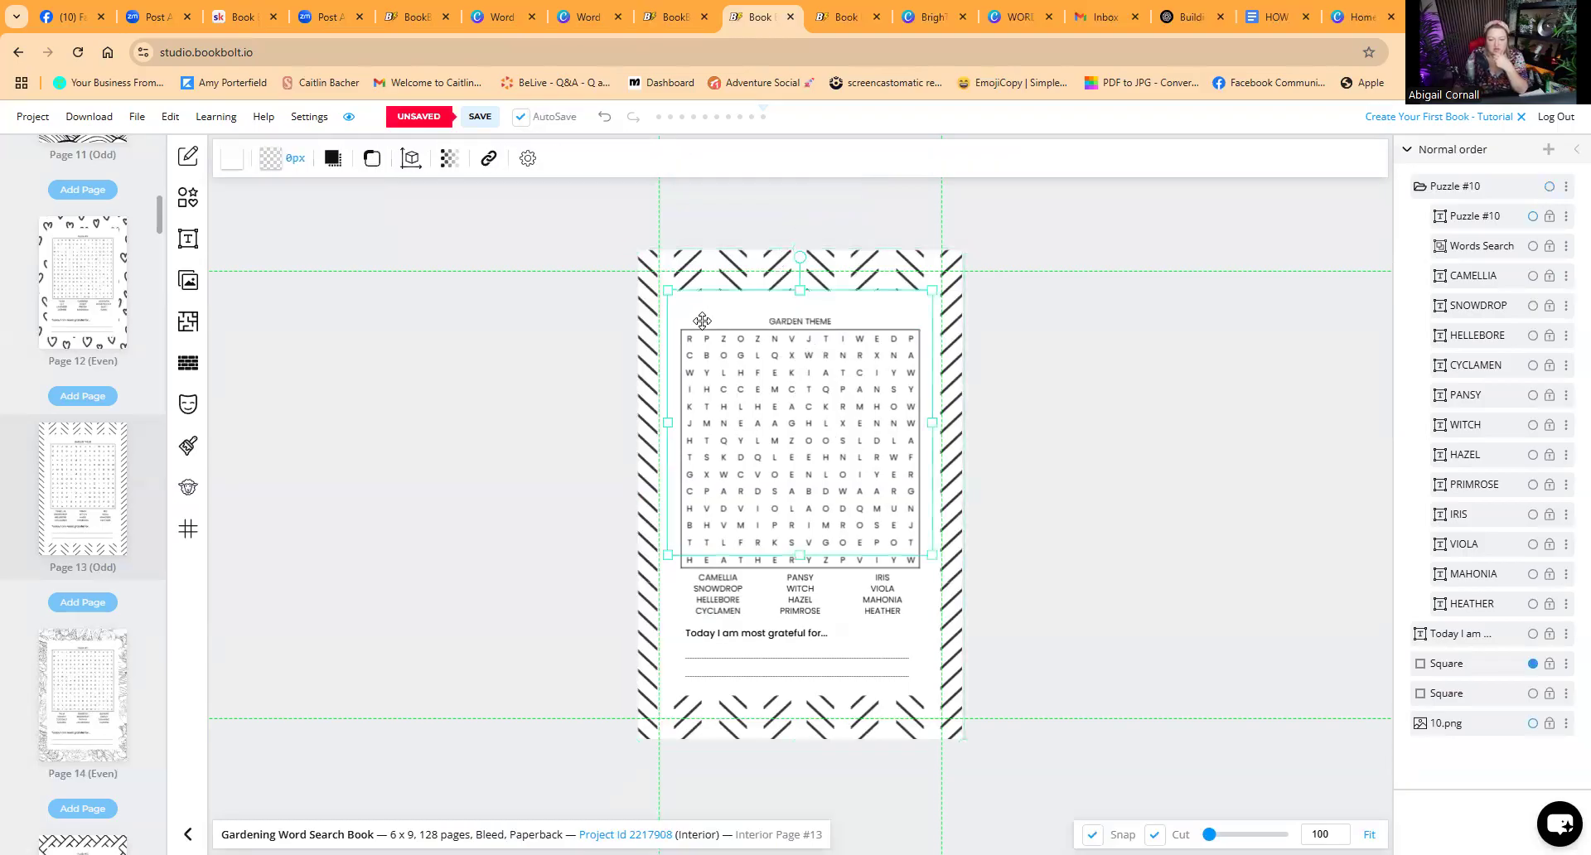
left_click(685, 612)
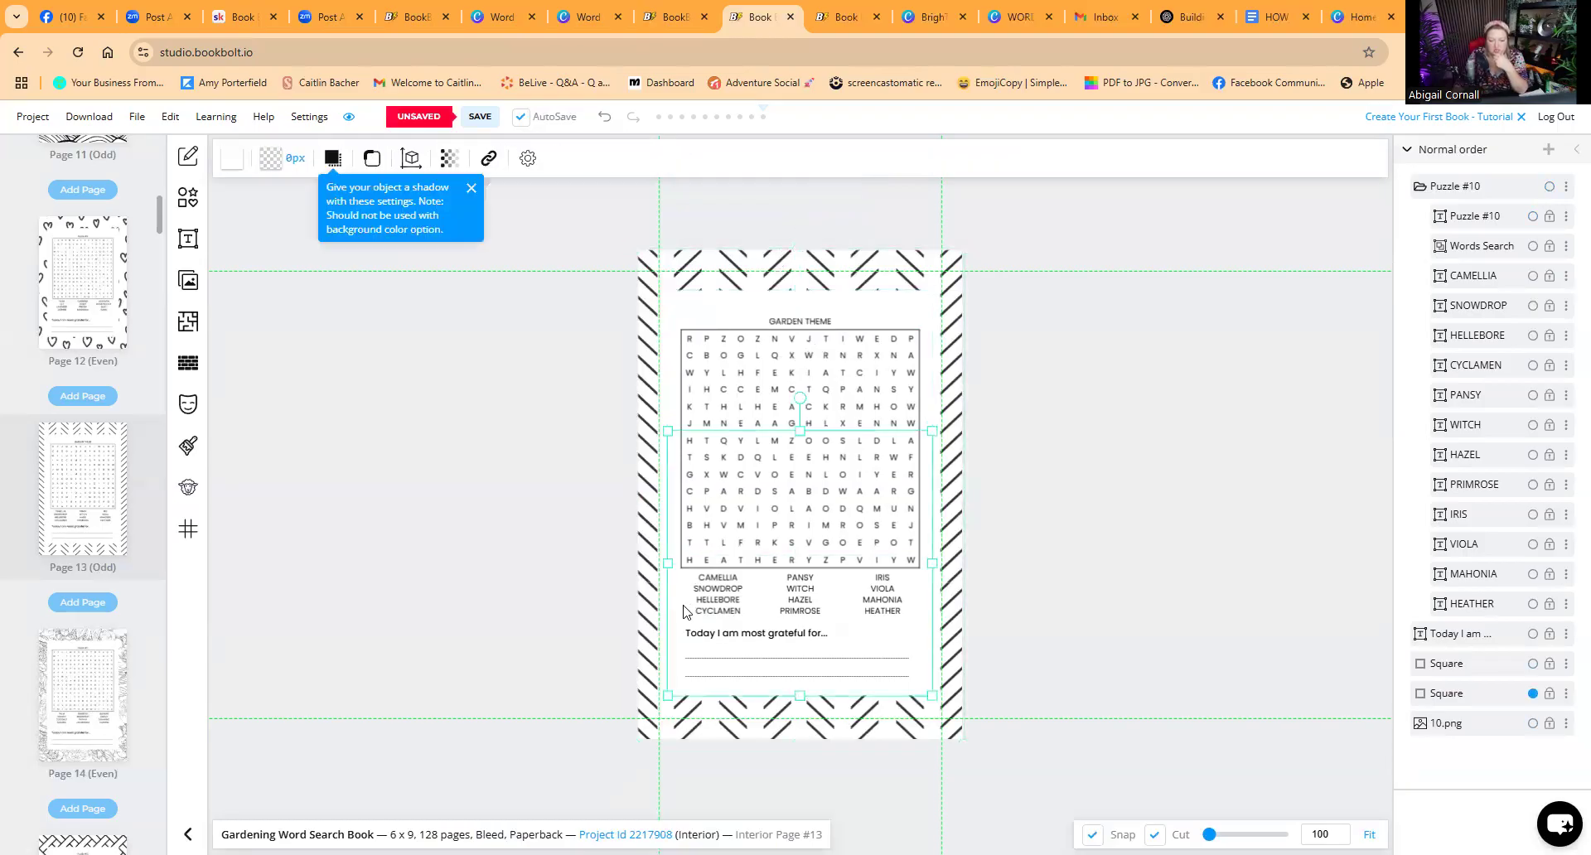
left_click(693, 312)
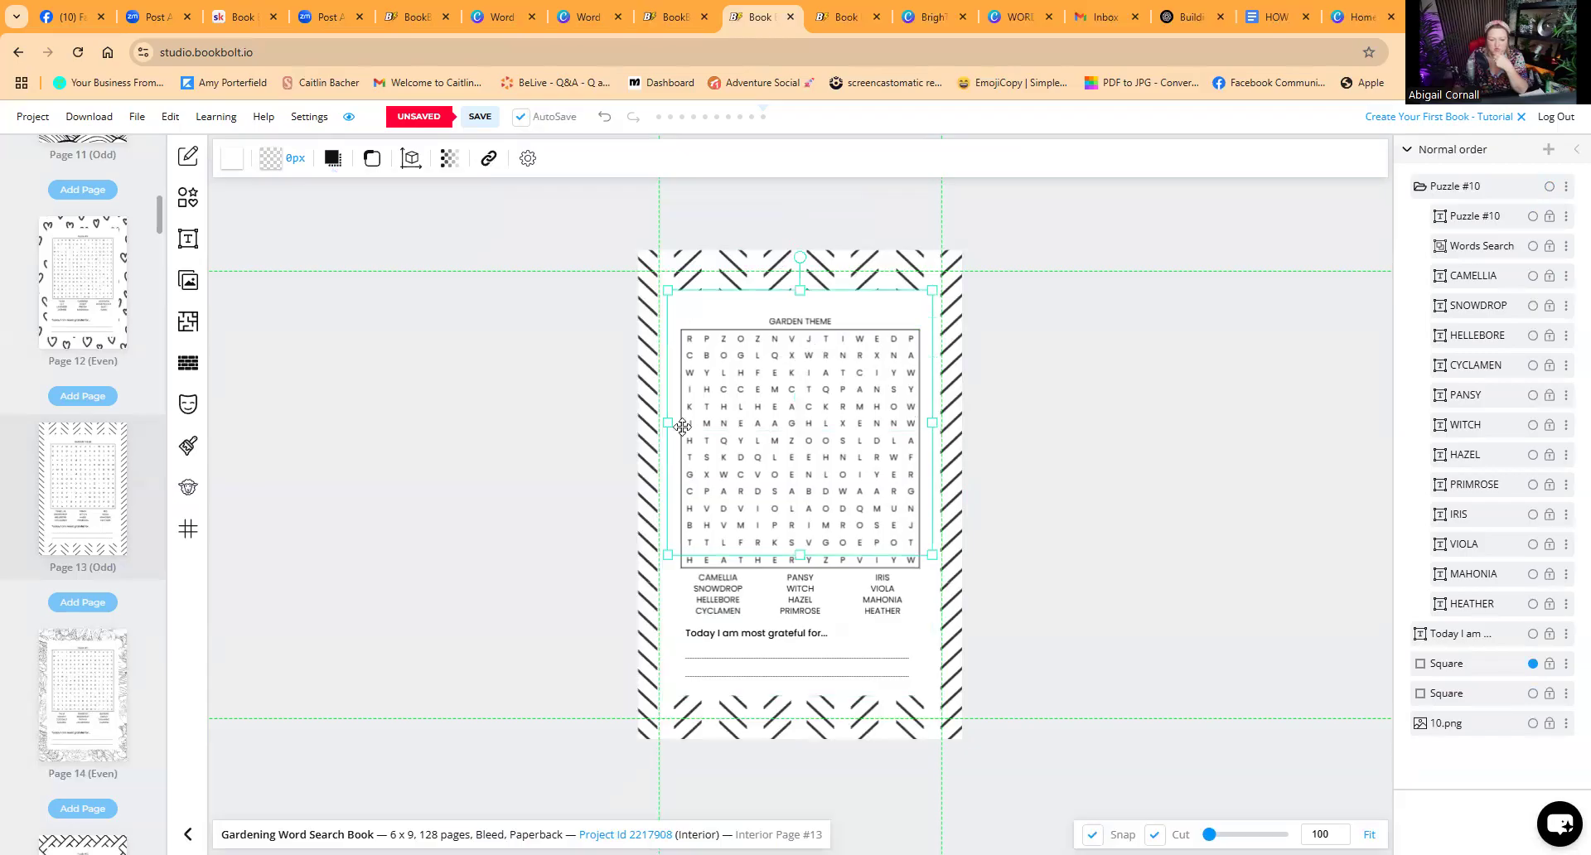
left_click(687, 606)
left_click(750, 665)
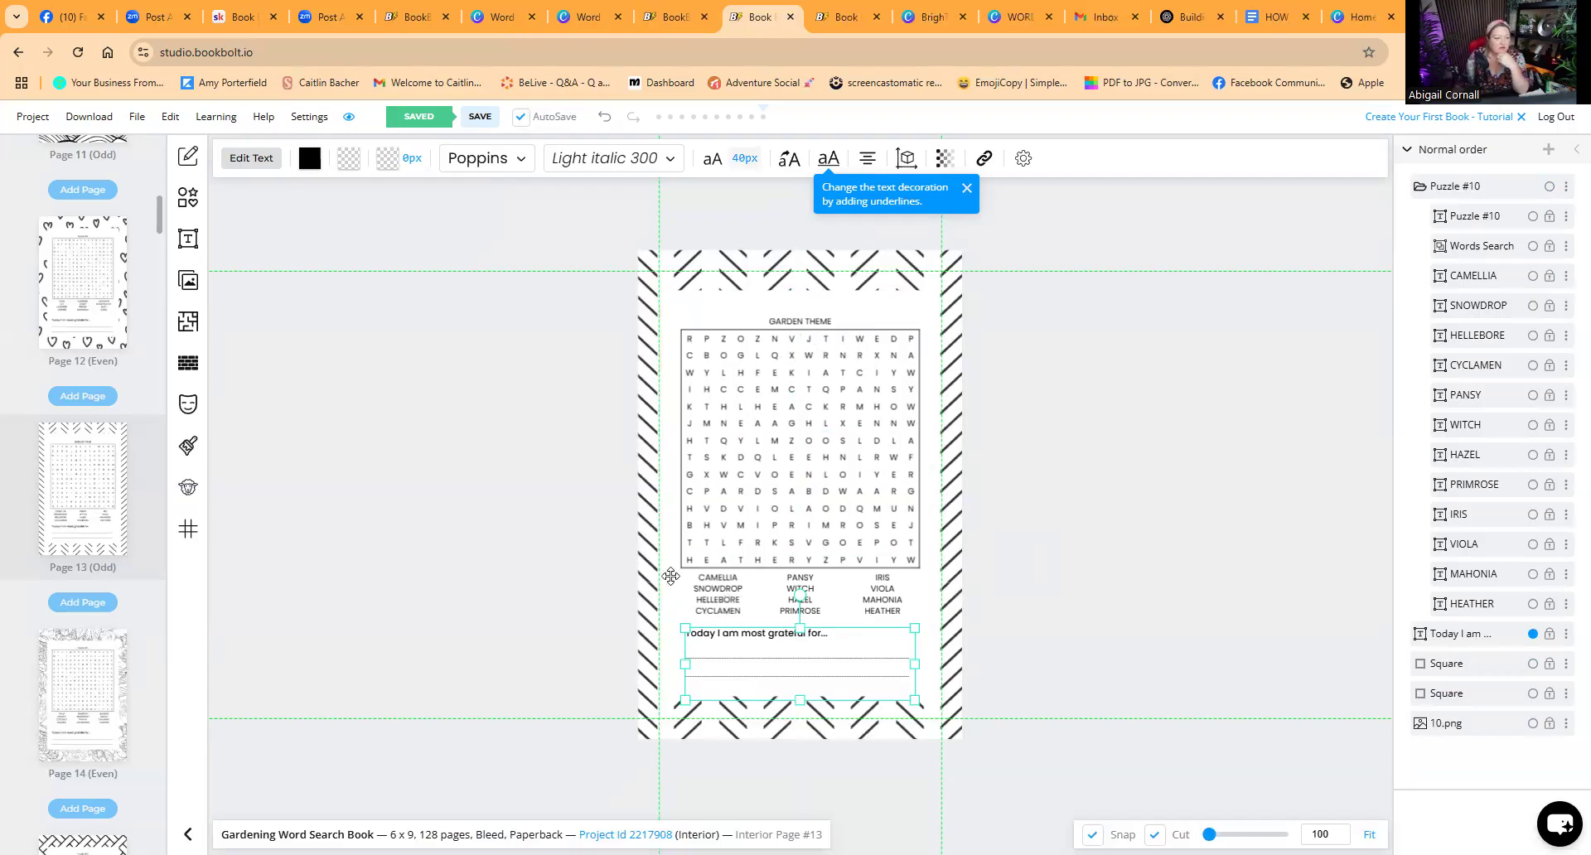
Step: Browse the page thumbnails down to the solution pages at the end of the book and back
scroll(115, 628, "down", 6)
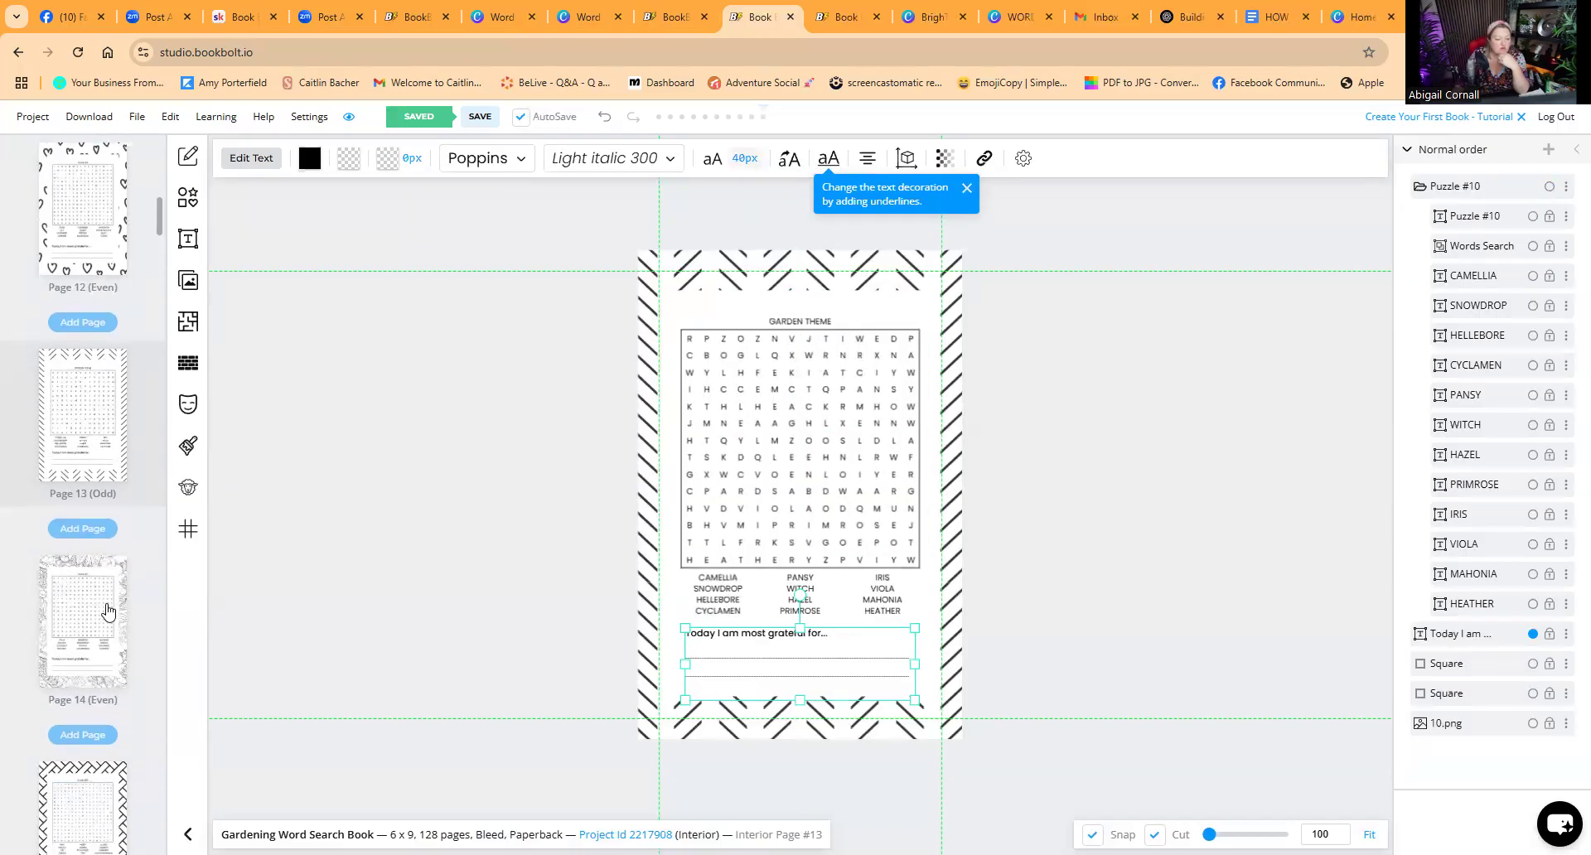
scroll(106, 611, "down", 8)
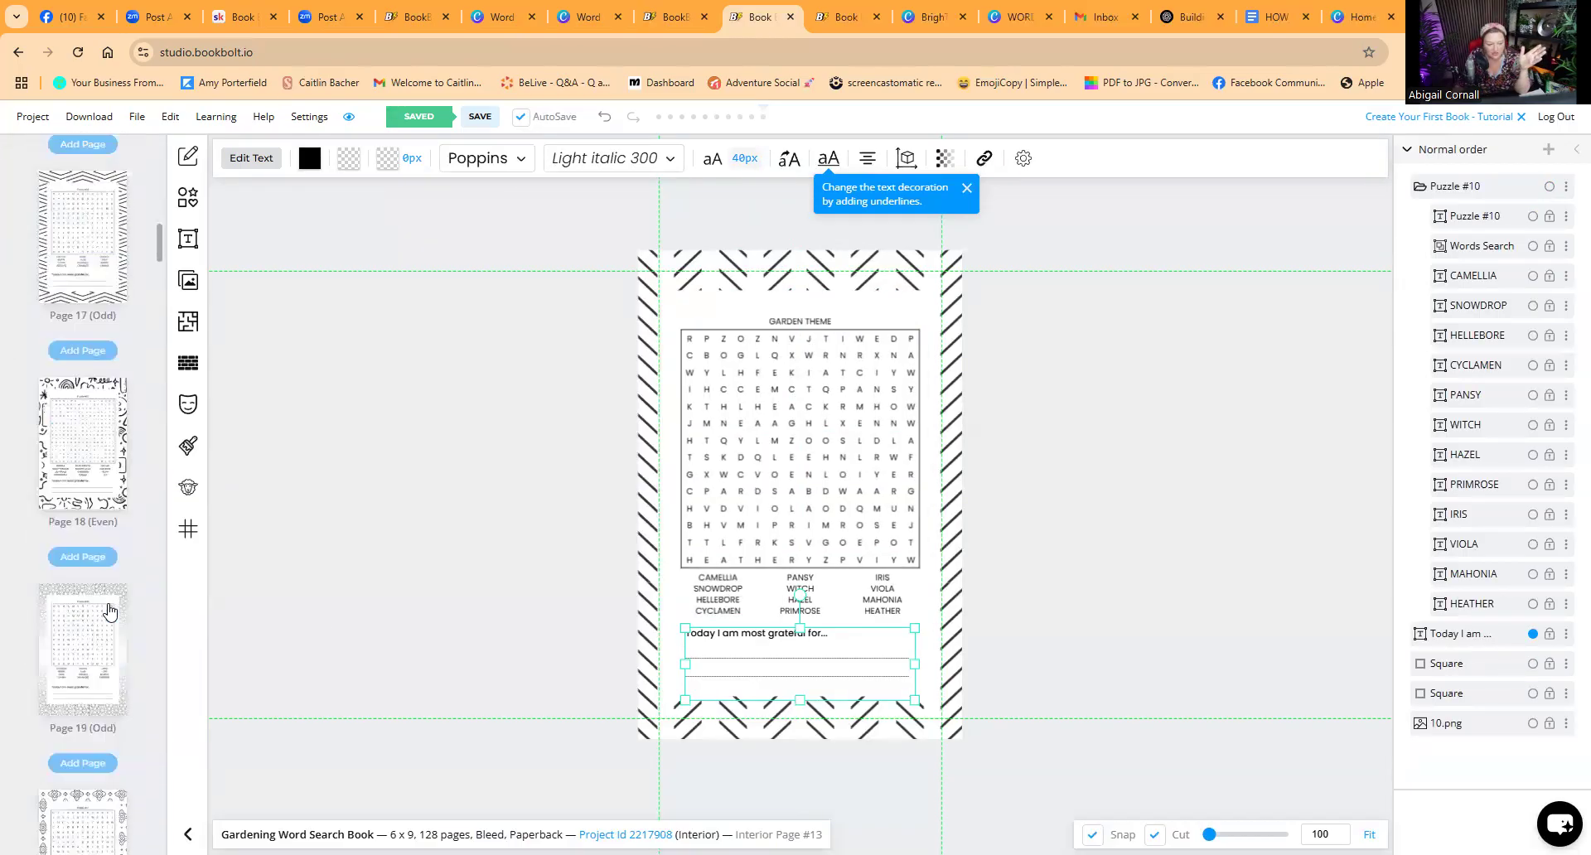
scroll(114, 612, "down", 10)
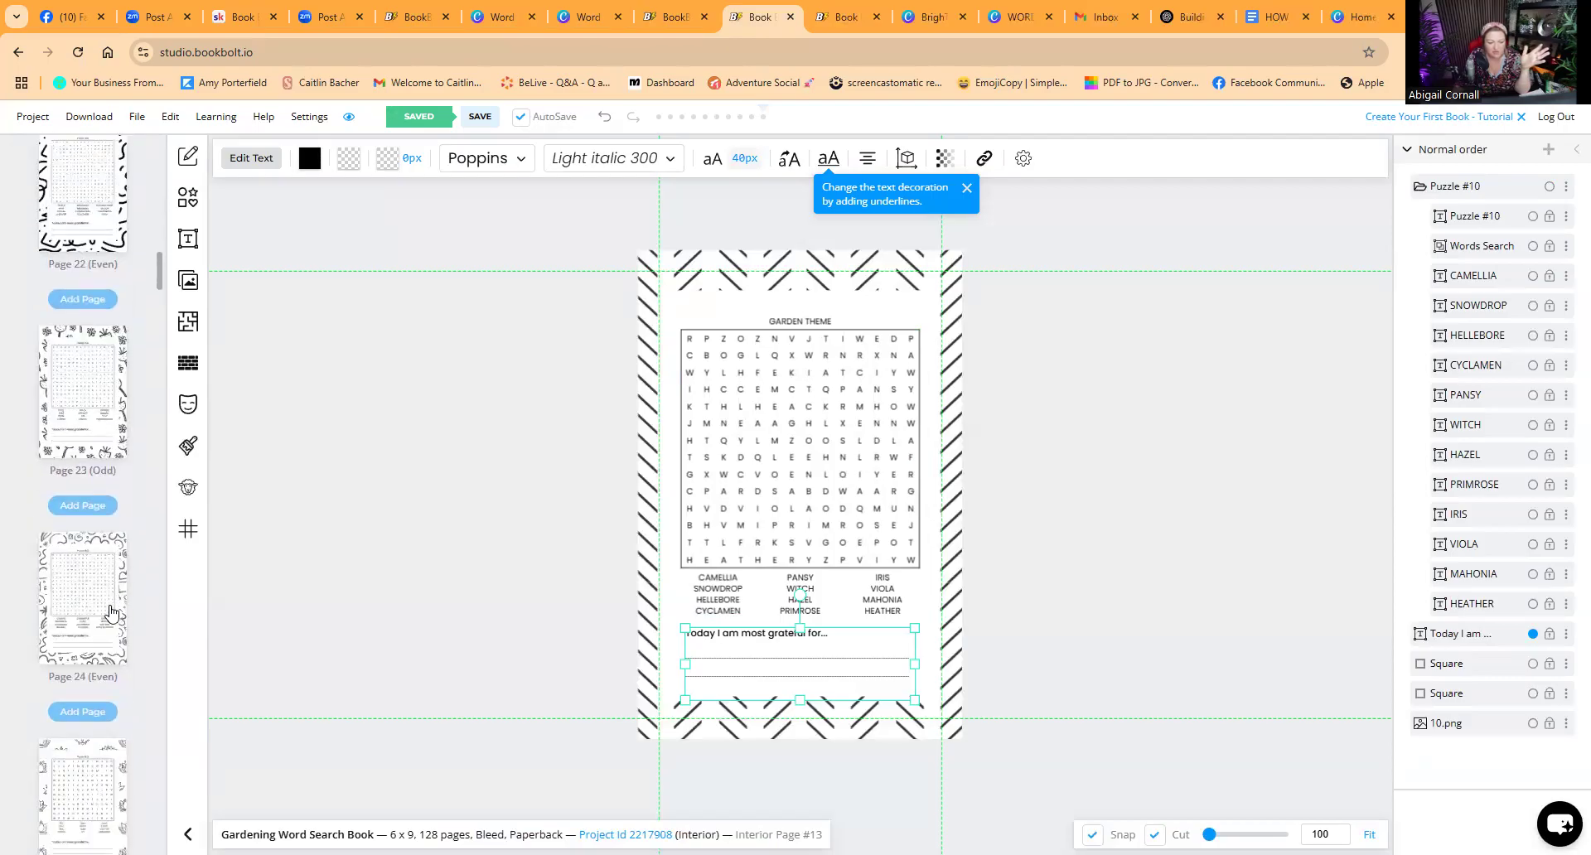
scroll(108, 615, "down", 9)
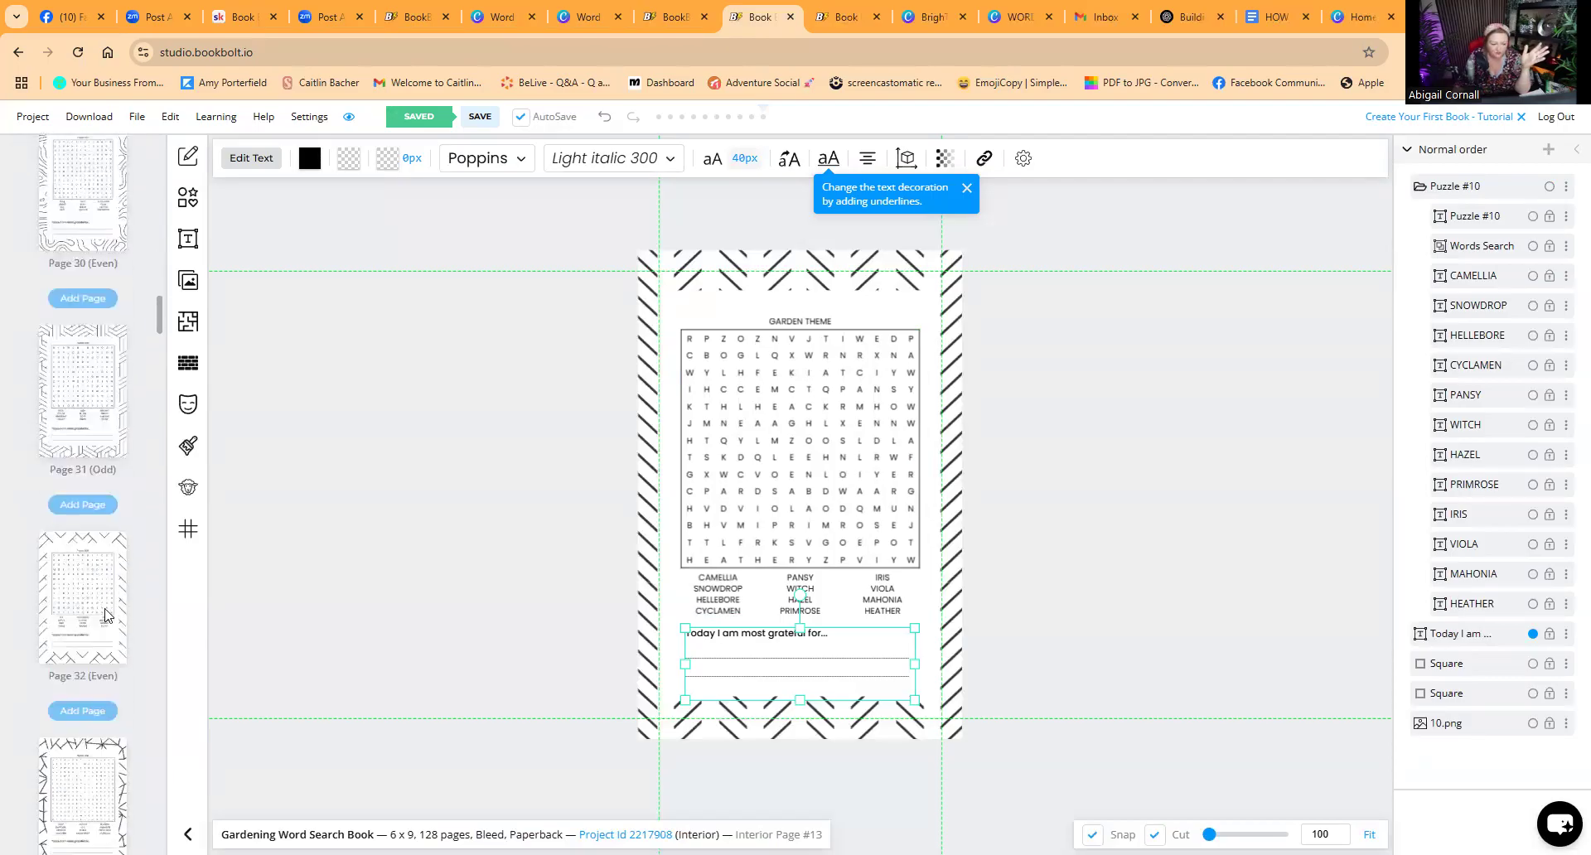
left_click_drag(163, 342, 157, 826)
scroll(141, 699, "down", 15)
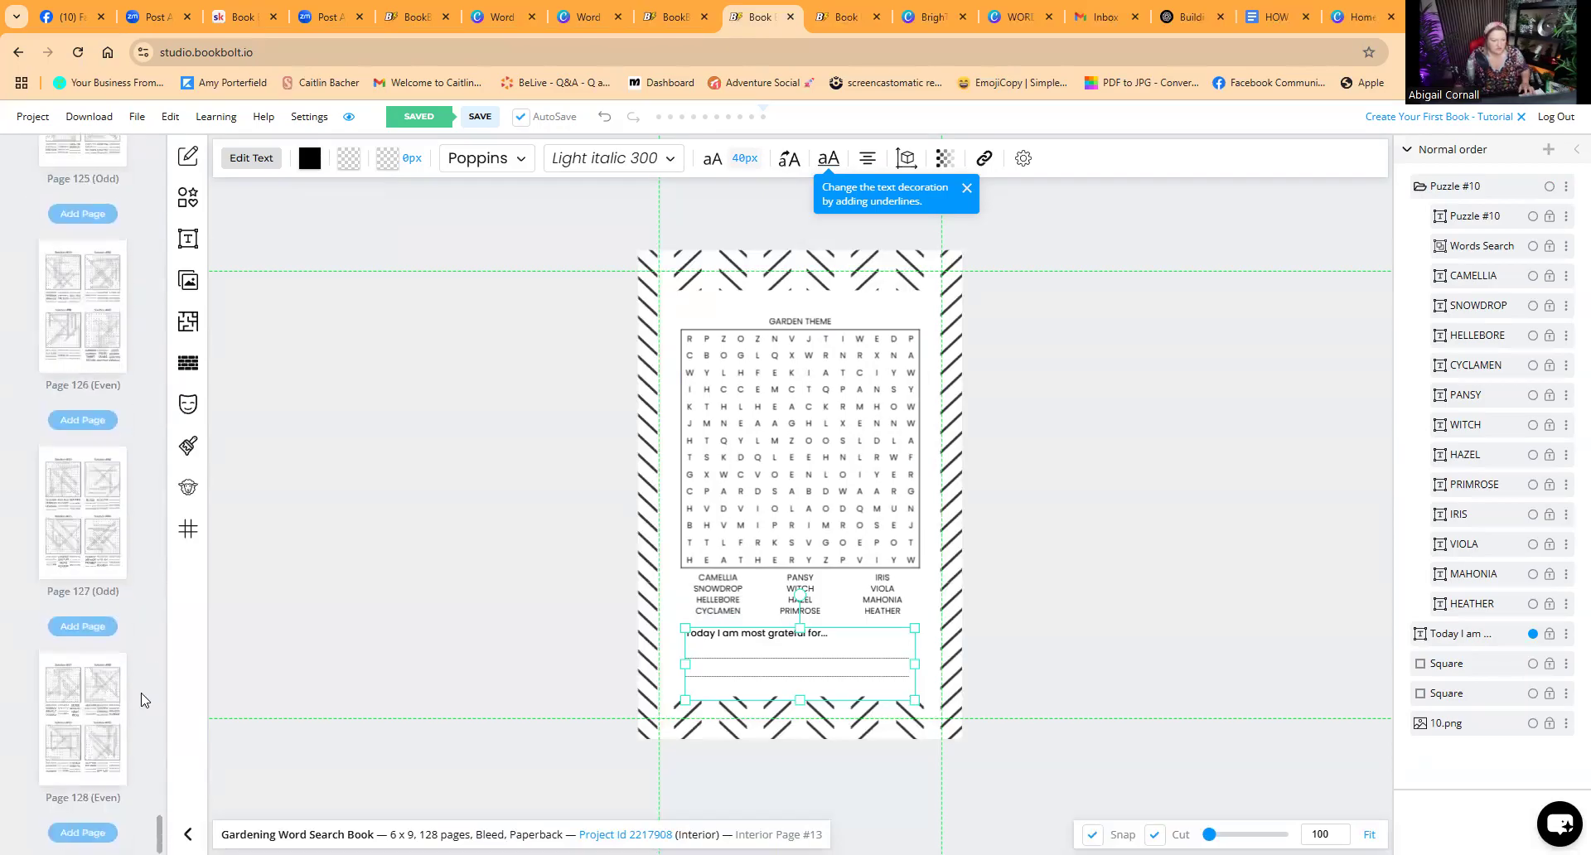
left_click(69, 335)
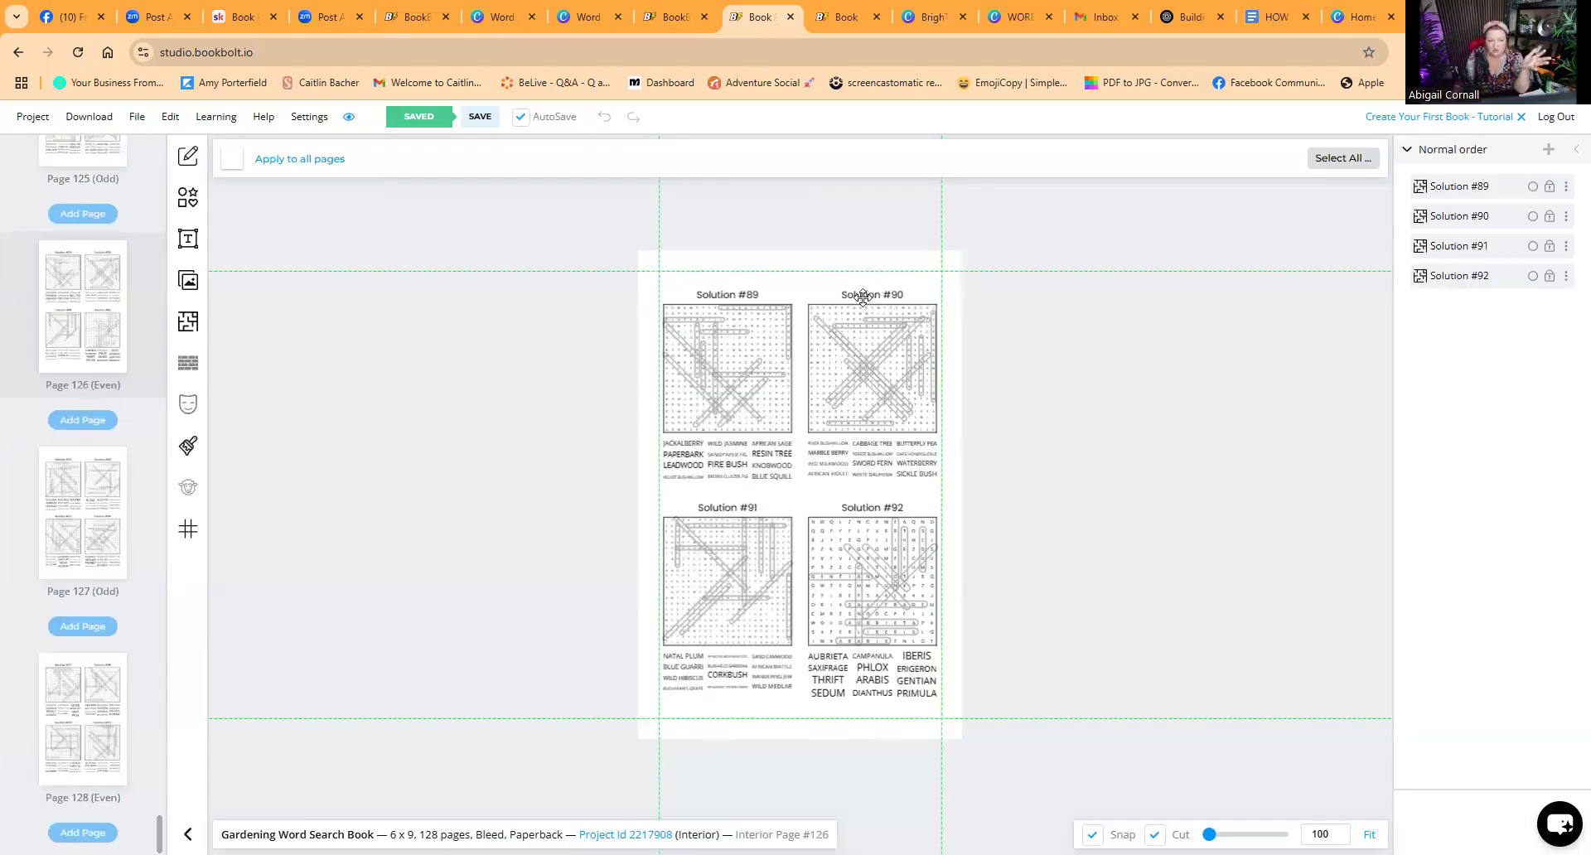
scroll(87, 439, "up", 8)
left_click_drag(156, 809, 156, 470)
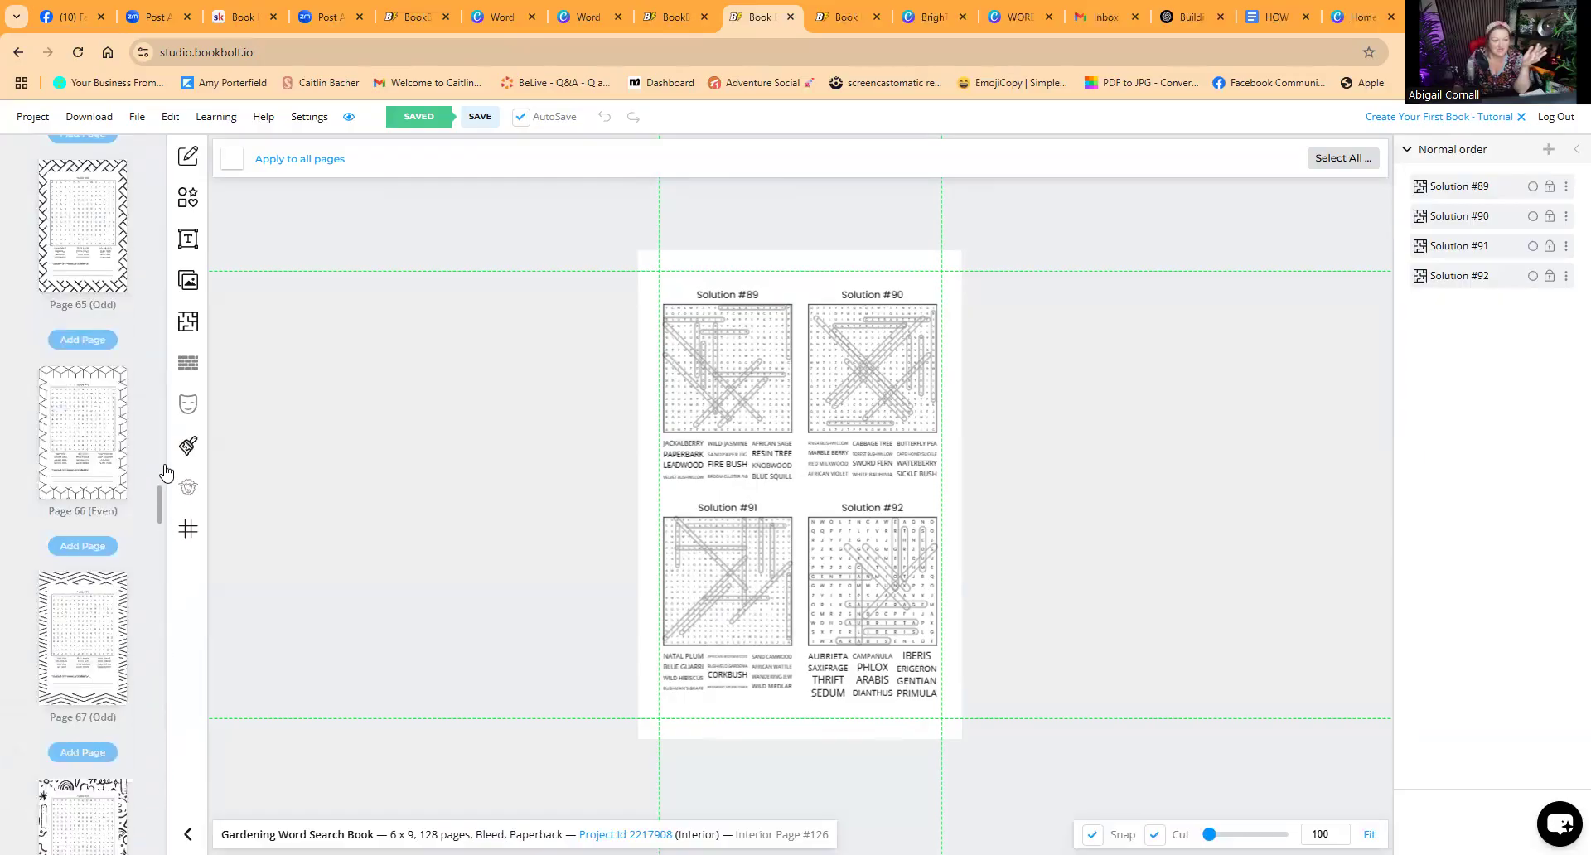
Step: Open page 61 and edit its puzzle title to read 58. BRITISH TREES
left_click(90, 405)
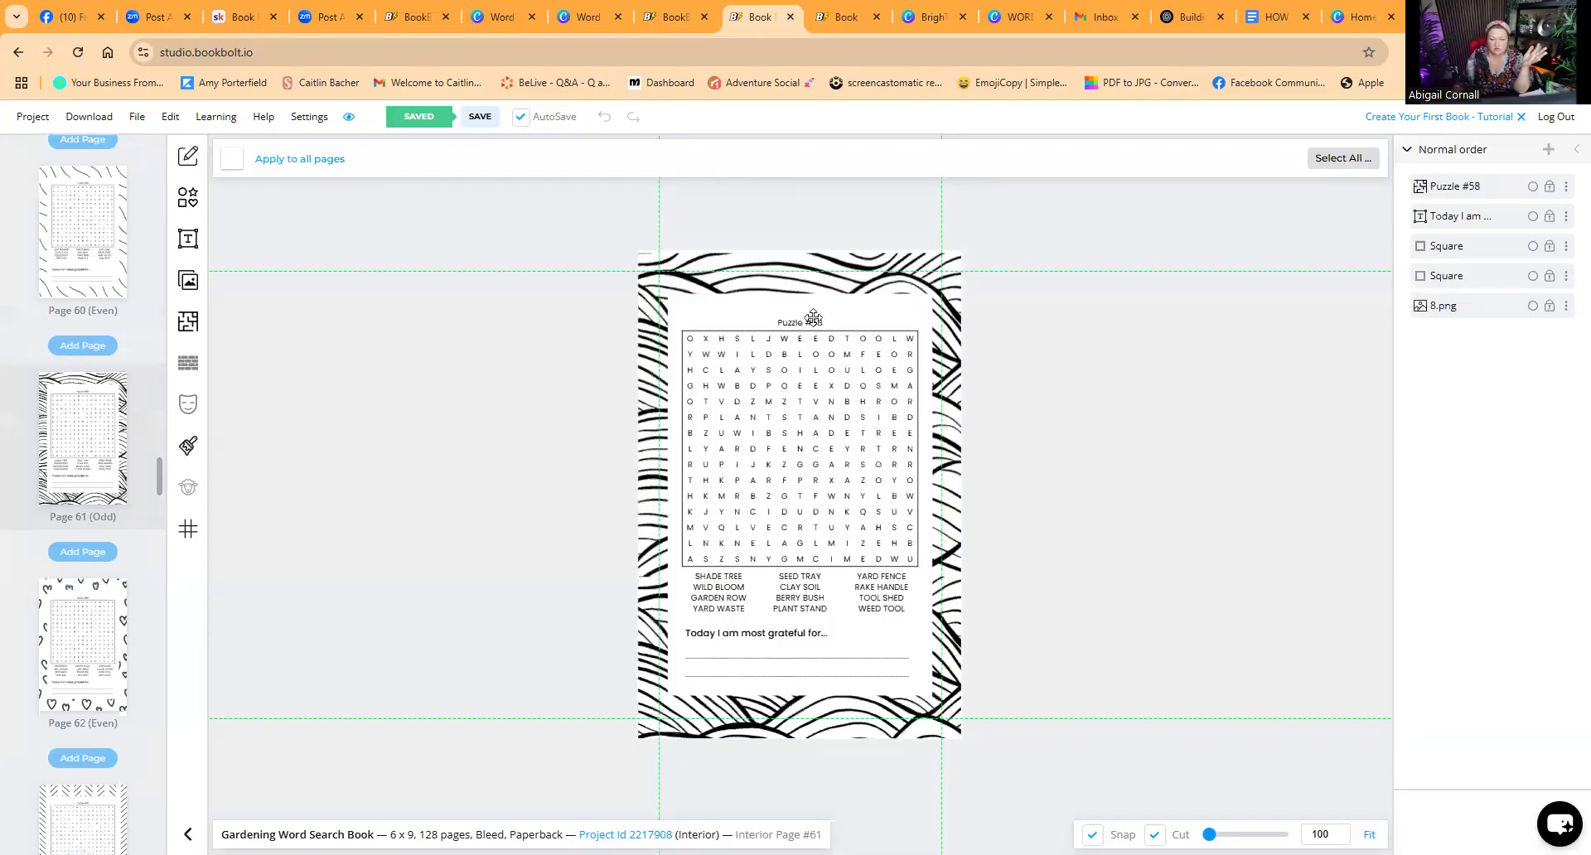
left_click(832, 322)
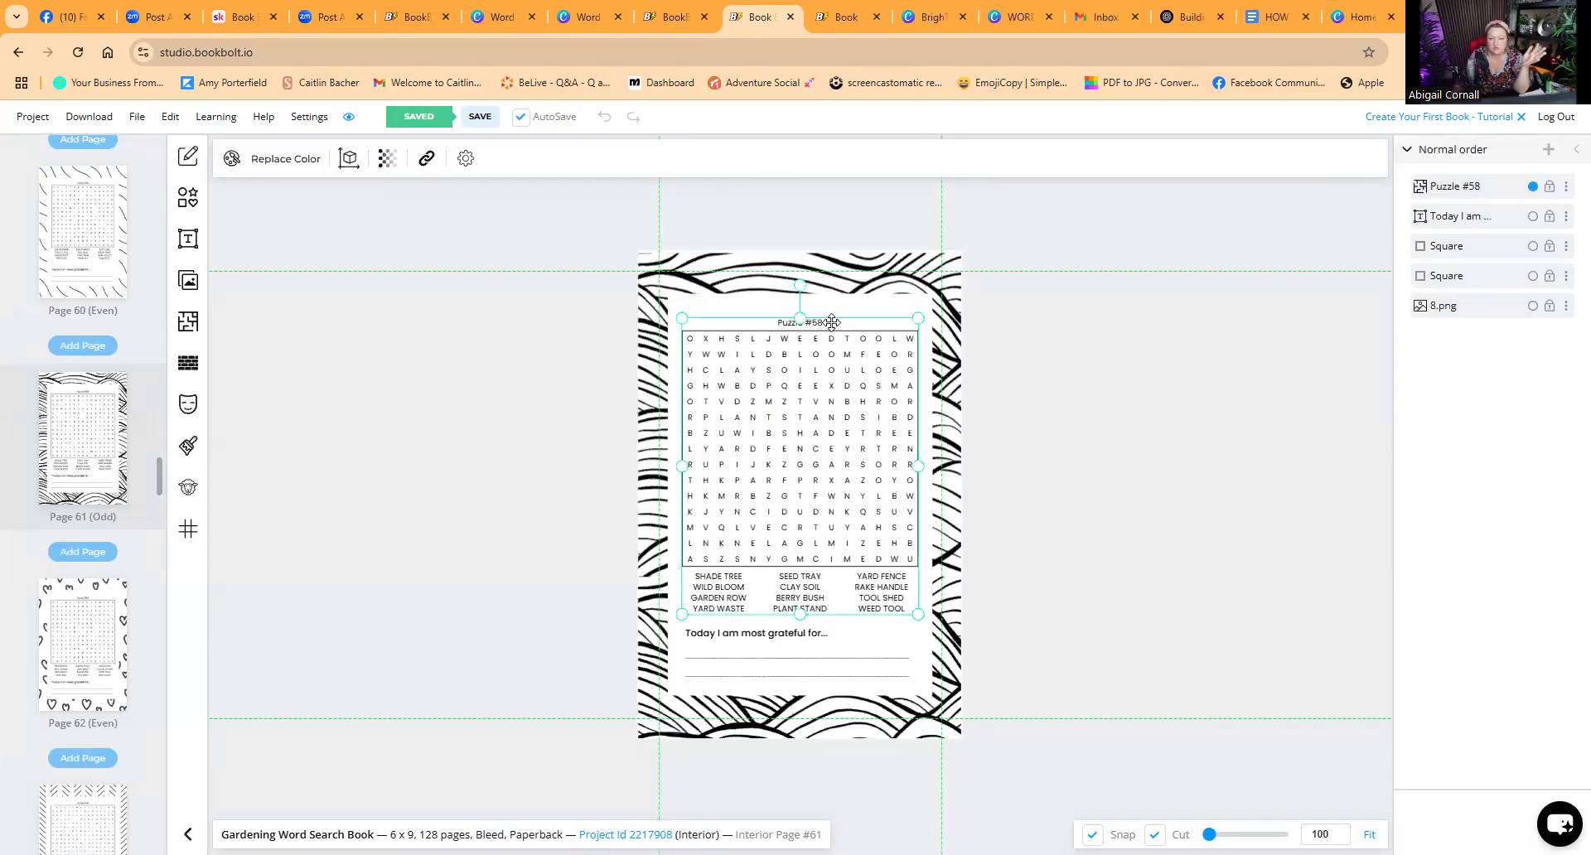
right_click(830, 325)
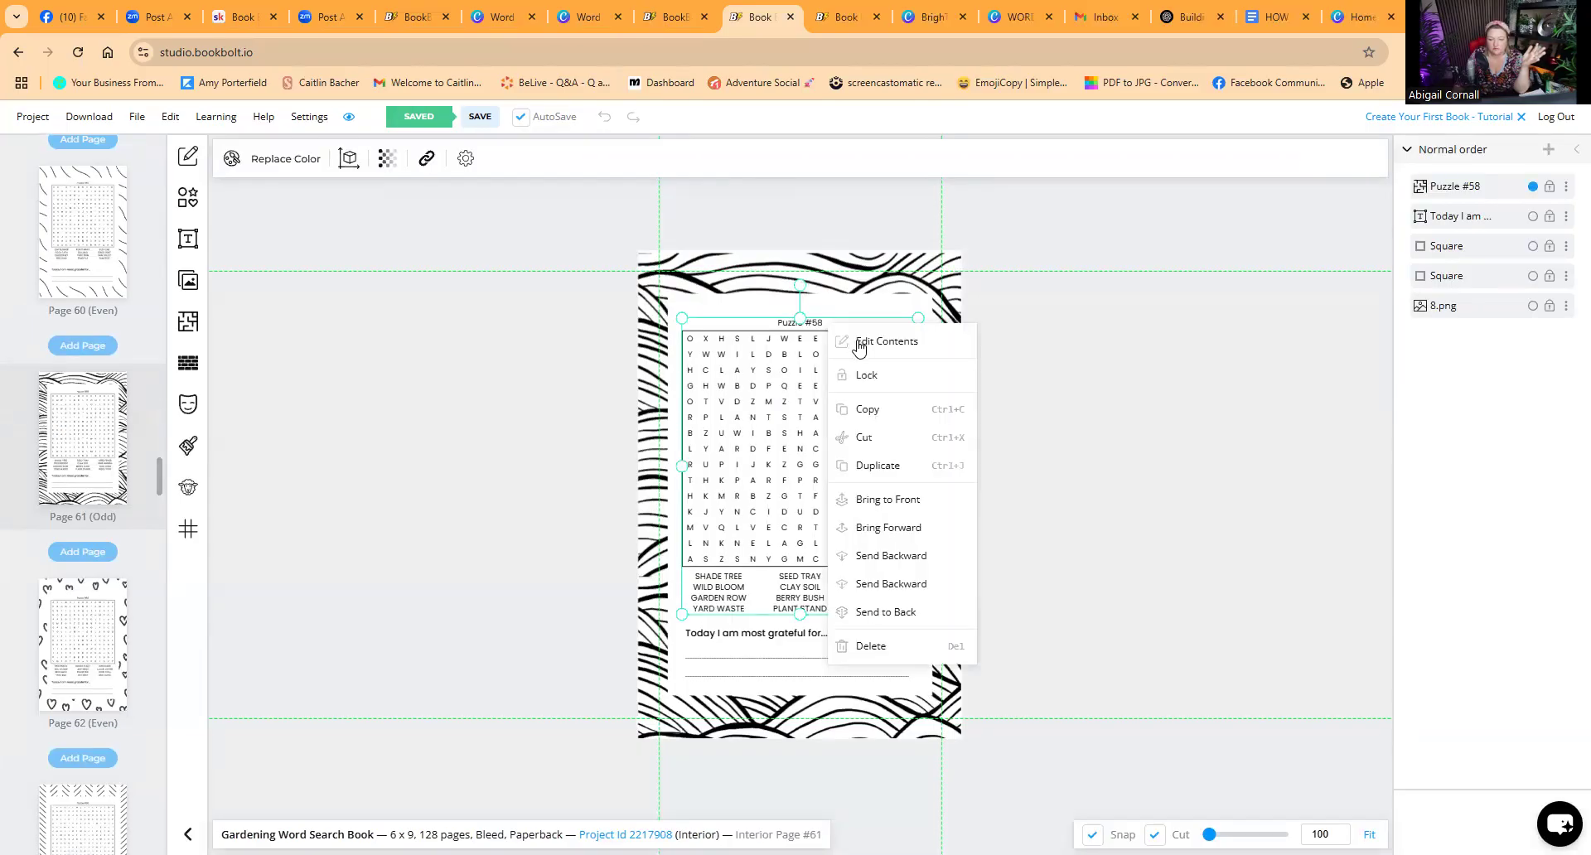
double_click(814, 322)
left_click_drag(827, 322, 773, 321)
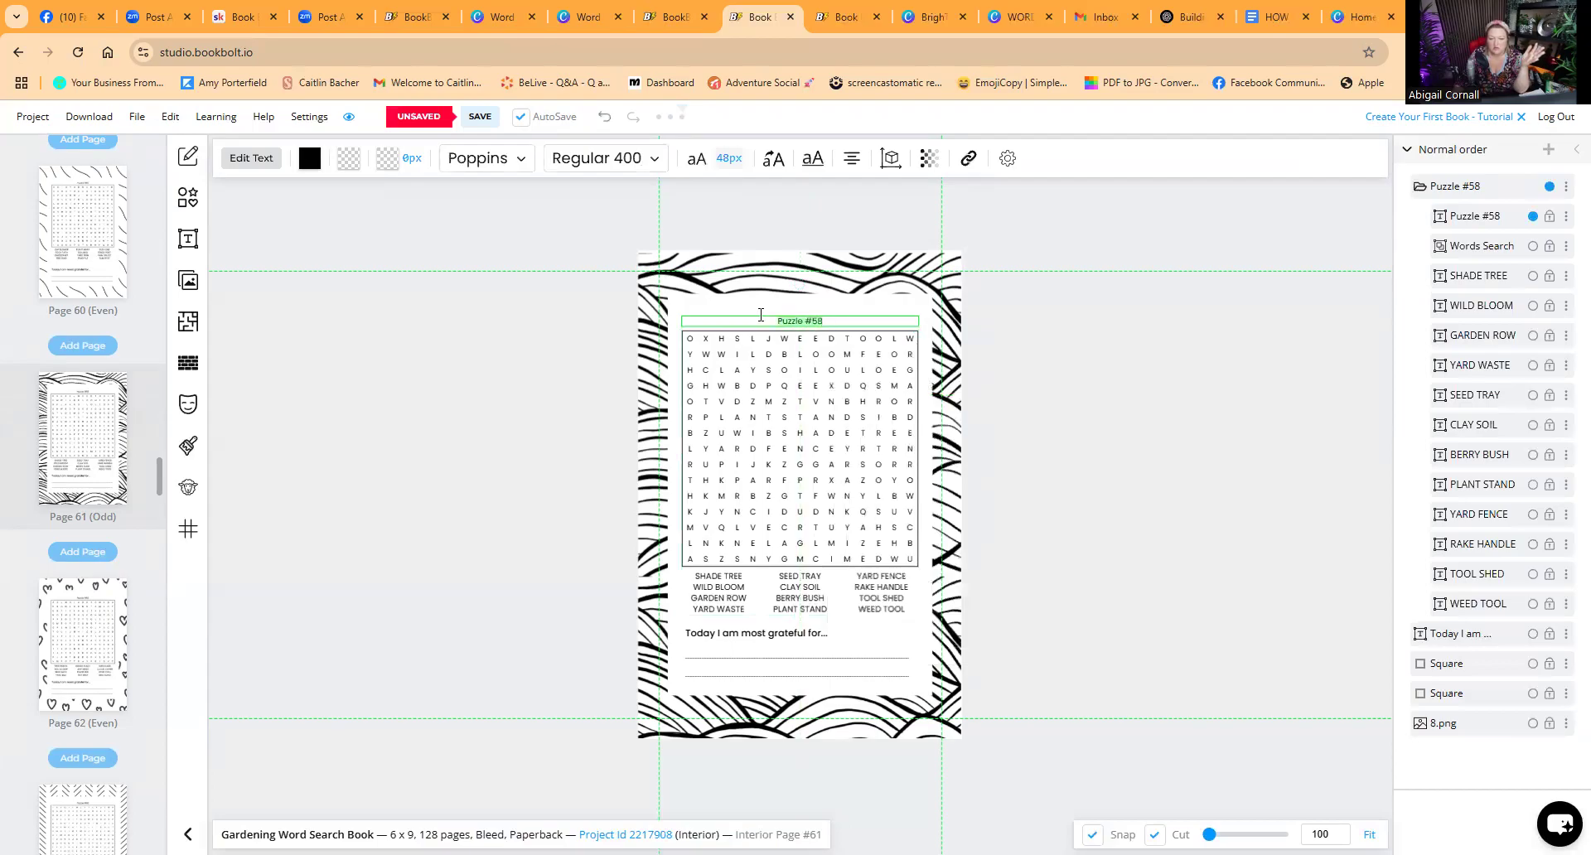
type("58")
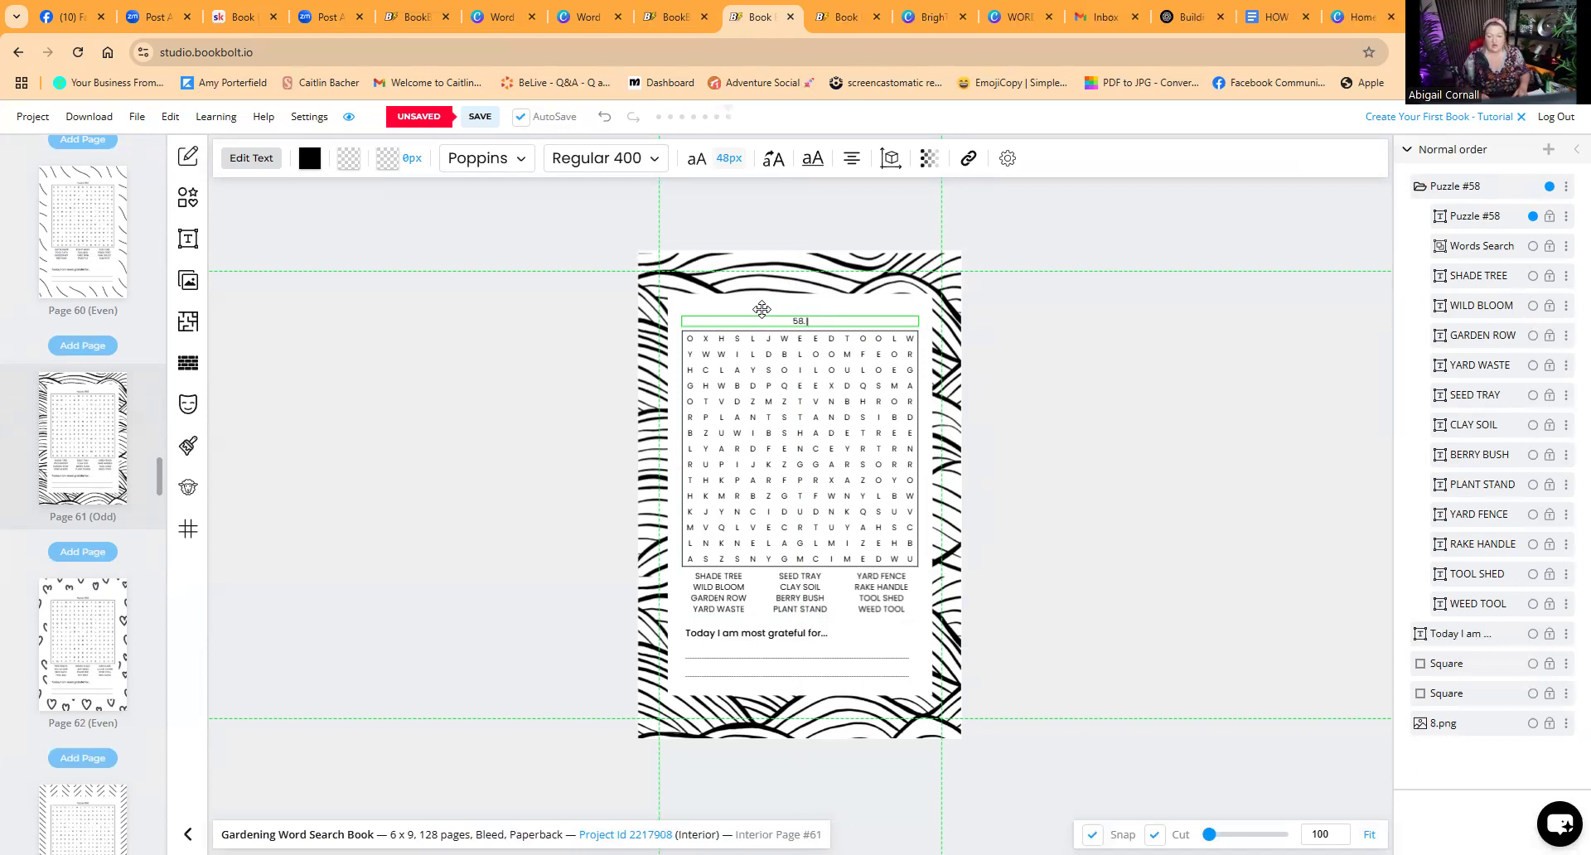
type(". TR")
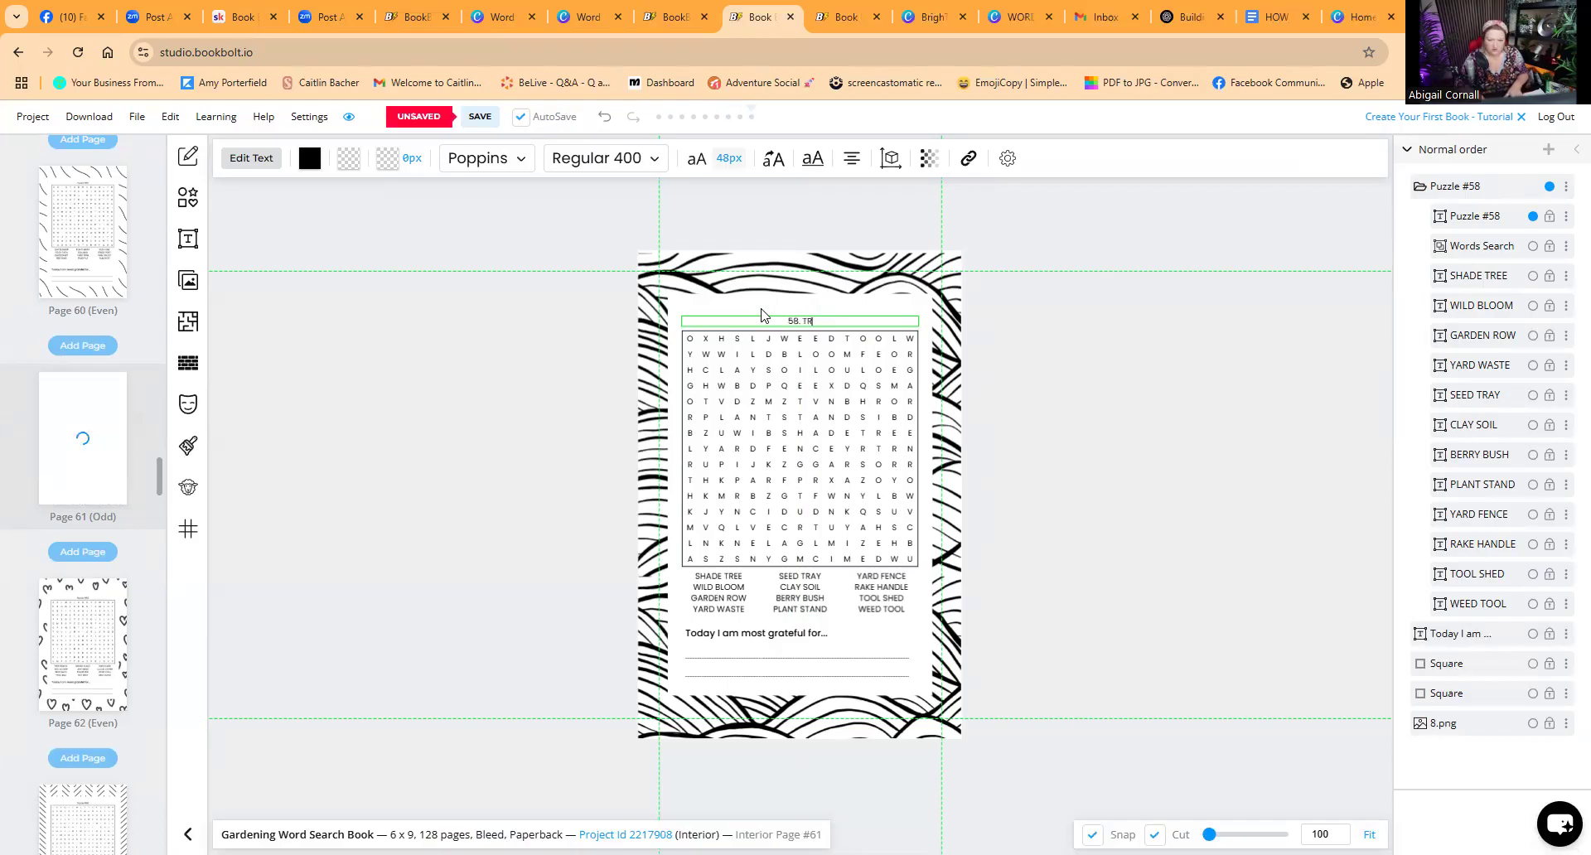
key("BackSpace")
key("BackSpace")
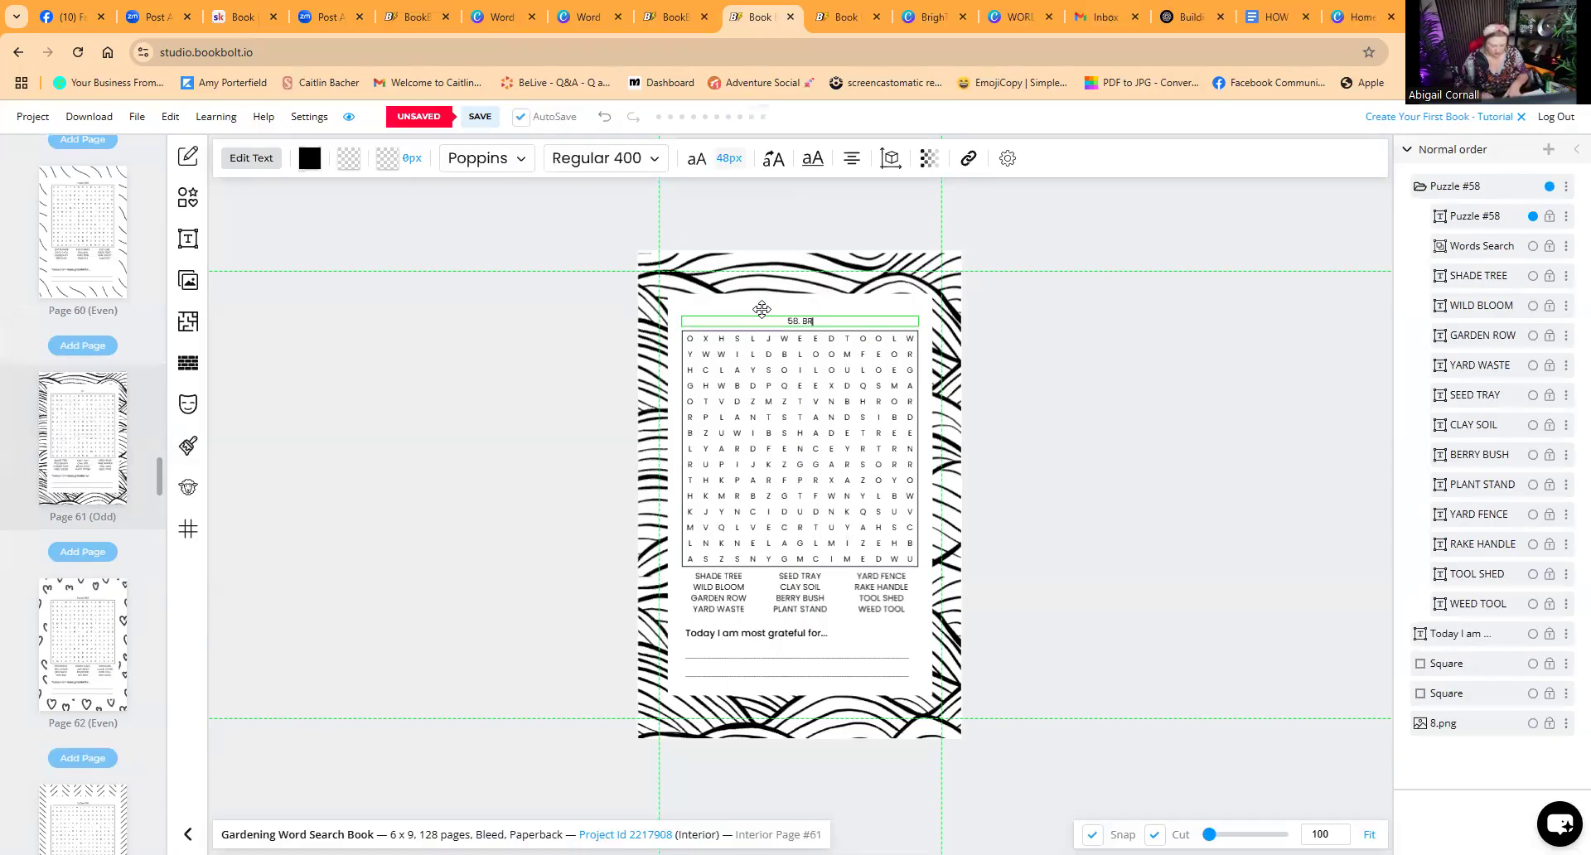
type("BRITISH TREES")
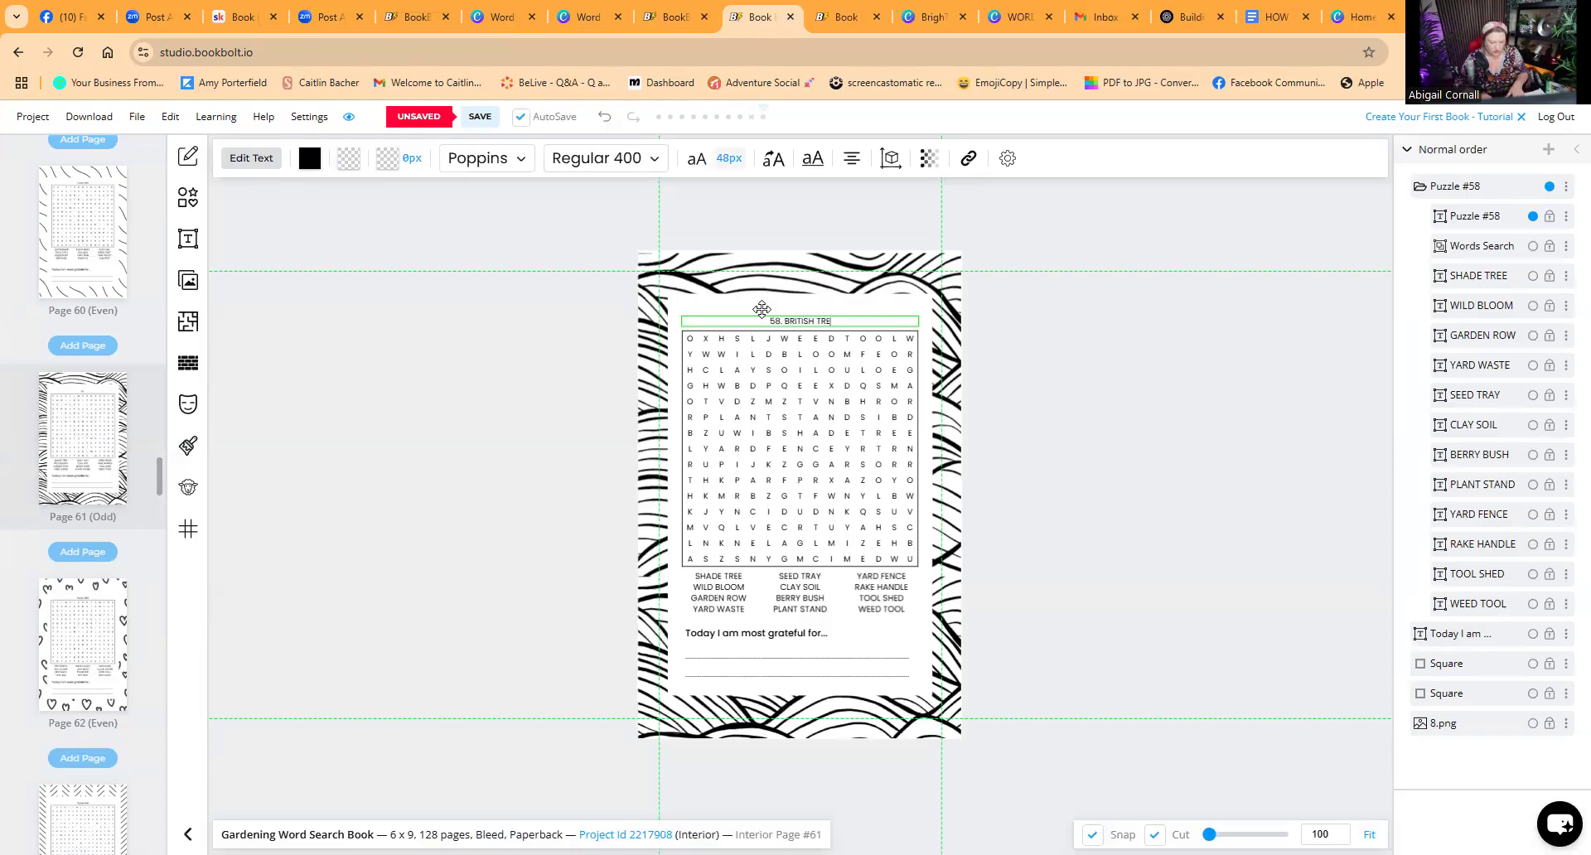
key("BackSpace")
key("BackSpace")
type("ES")
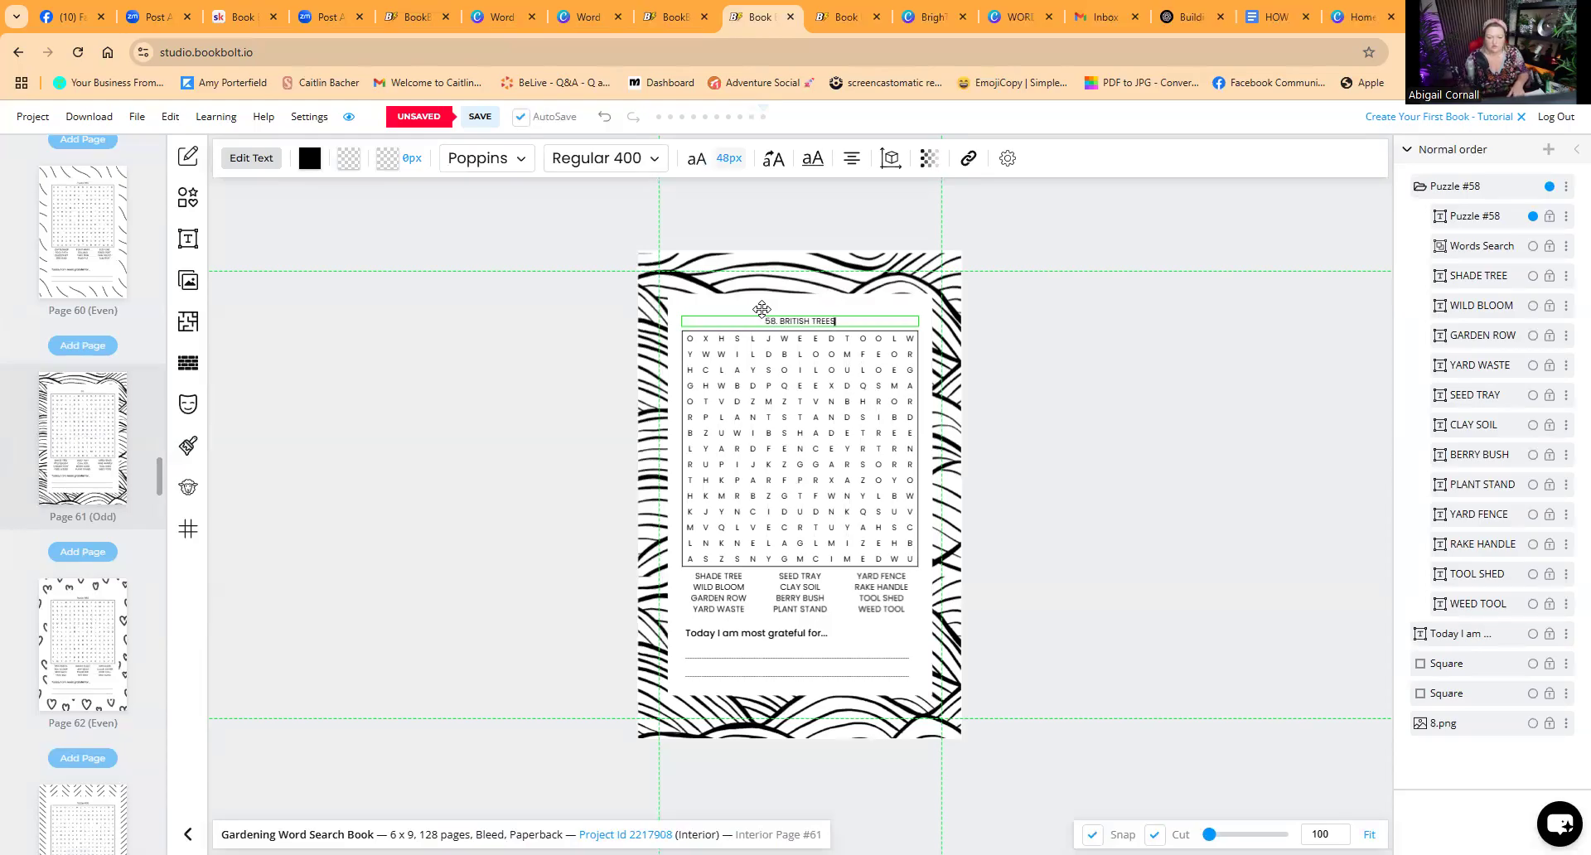
left_click(880, 402)
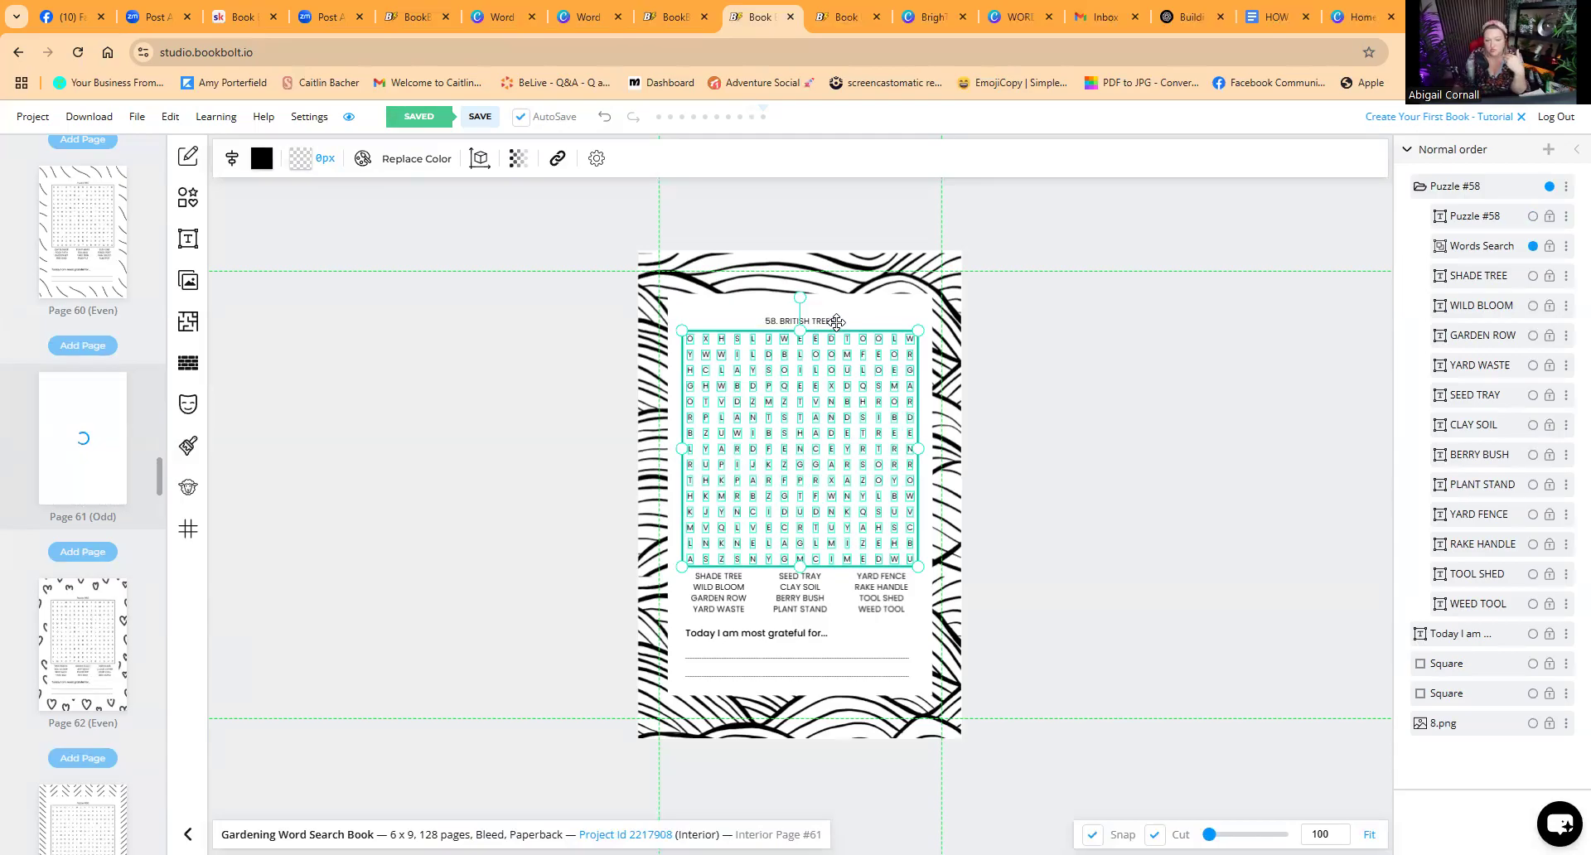
Step: Undo the recent title edits several times
left_click(790, 320)
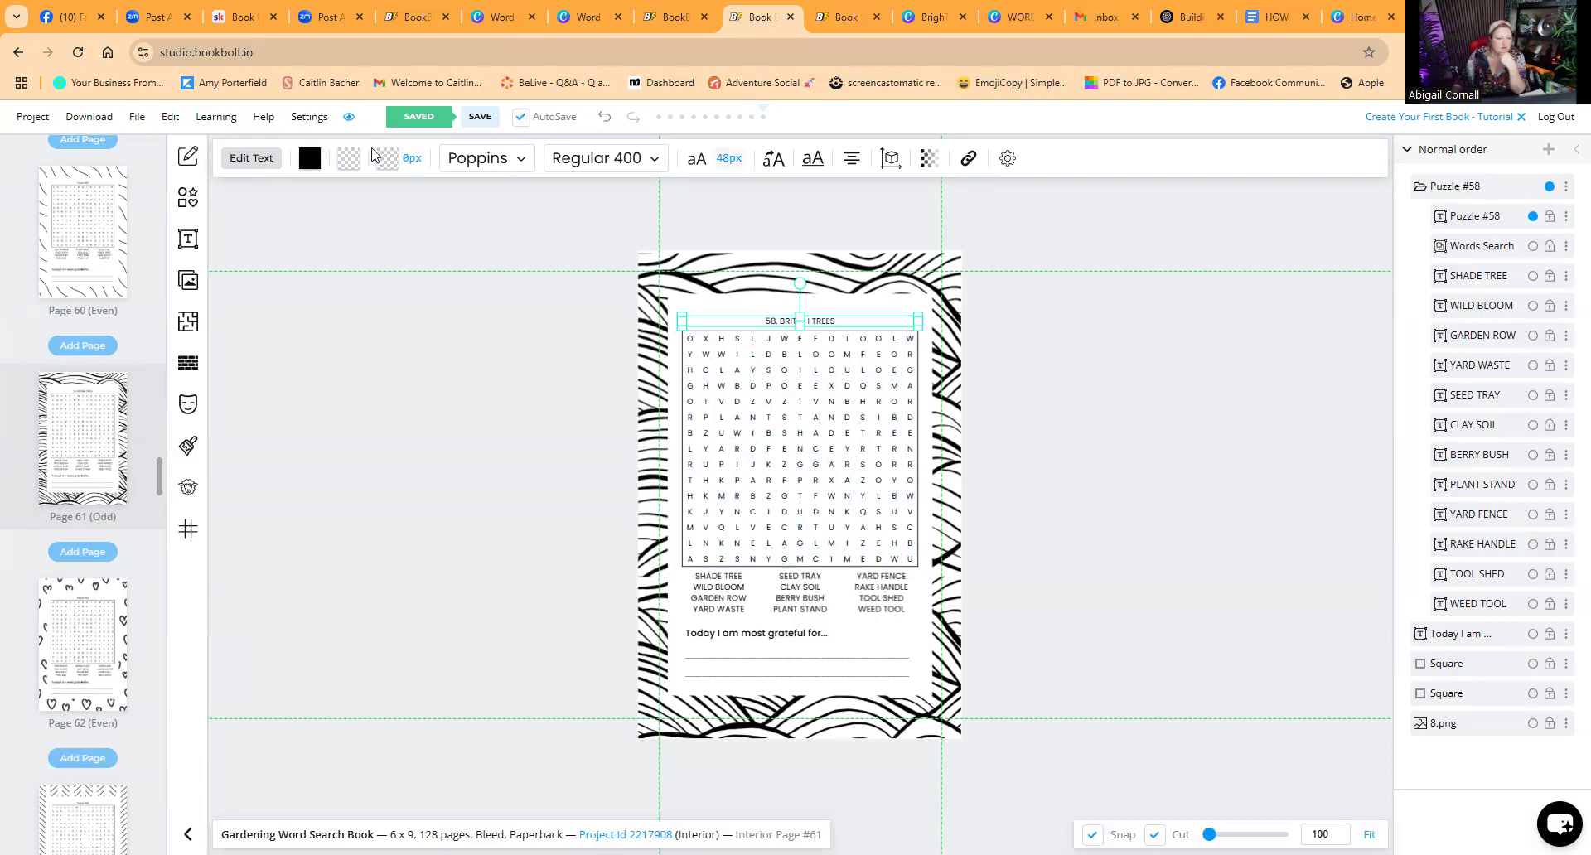
left_click(607, 117)
left_click(610, 121)
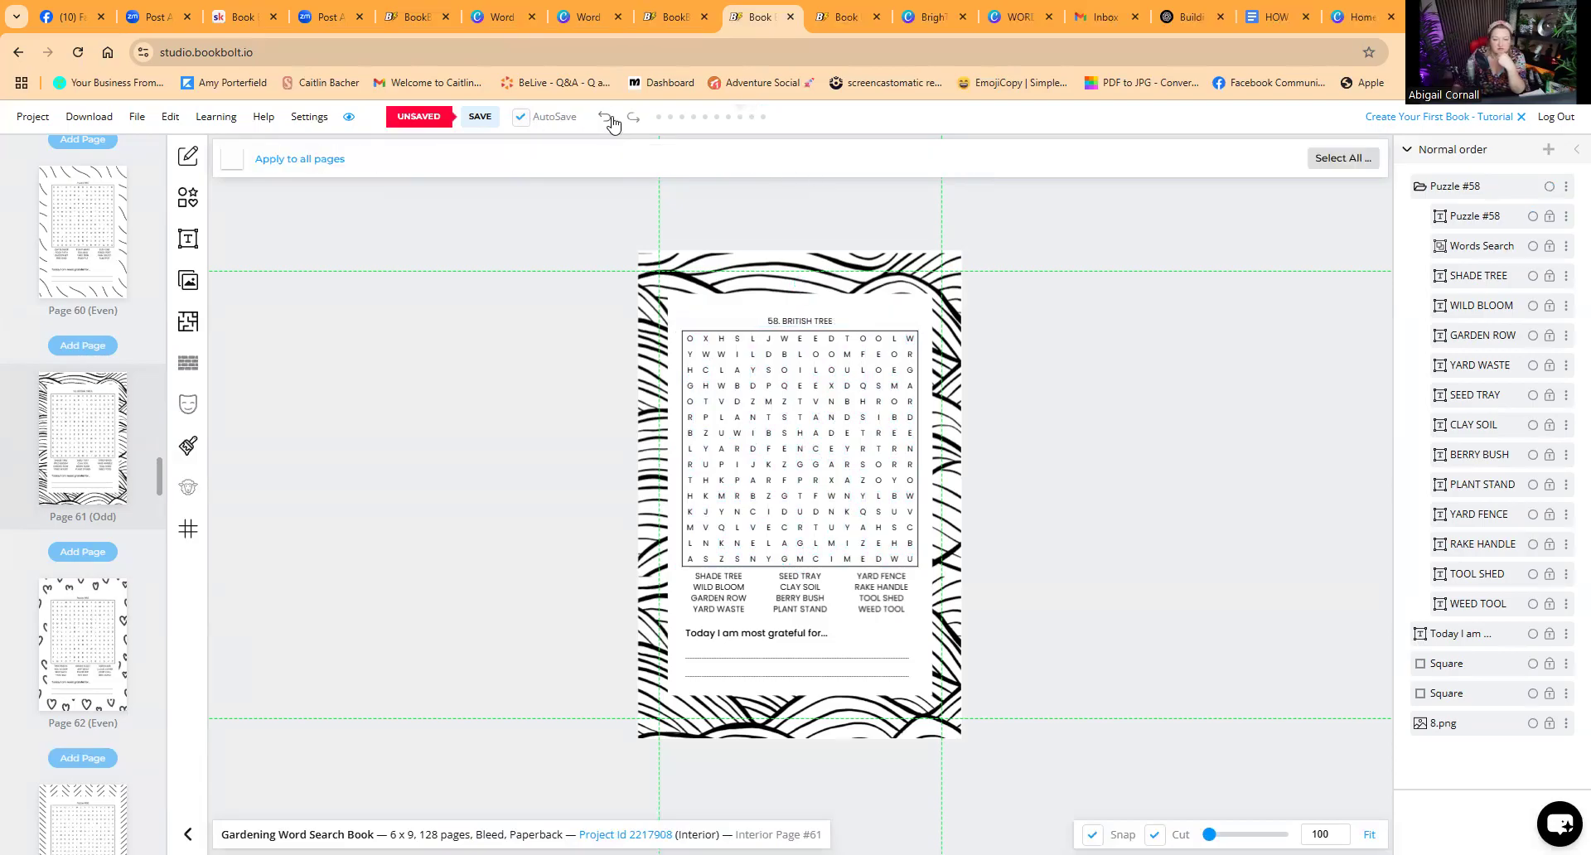
left_click(606, 120)
left_click(606, 117)
left_click(606, 118)
left_click(606, 118)
left_click(606, 117)
left_click(606, 118)
left_click(604, 116)
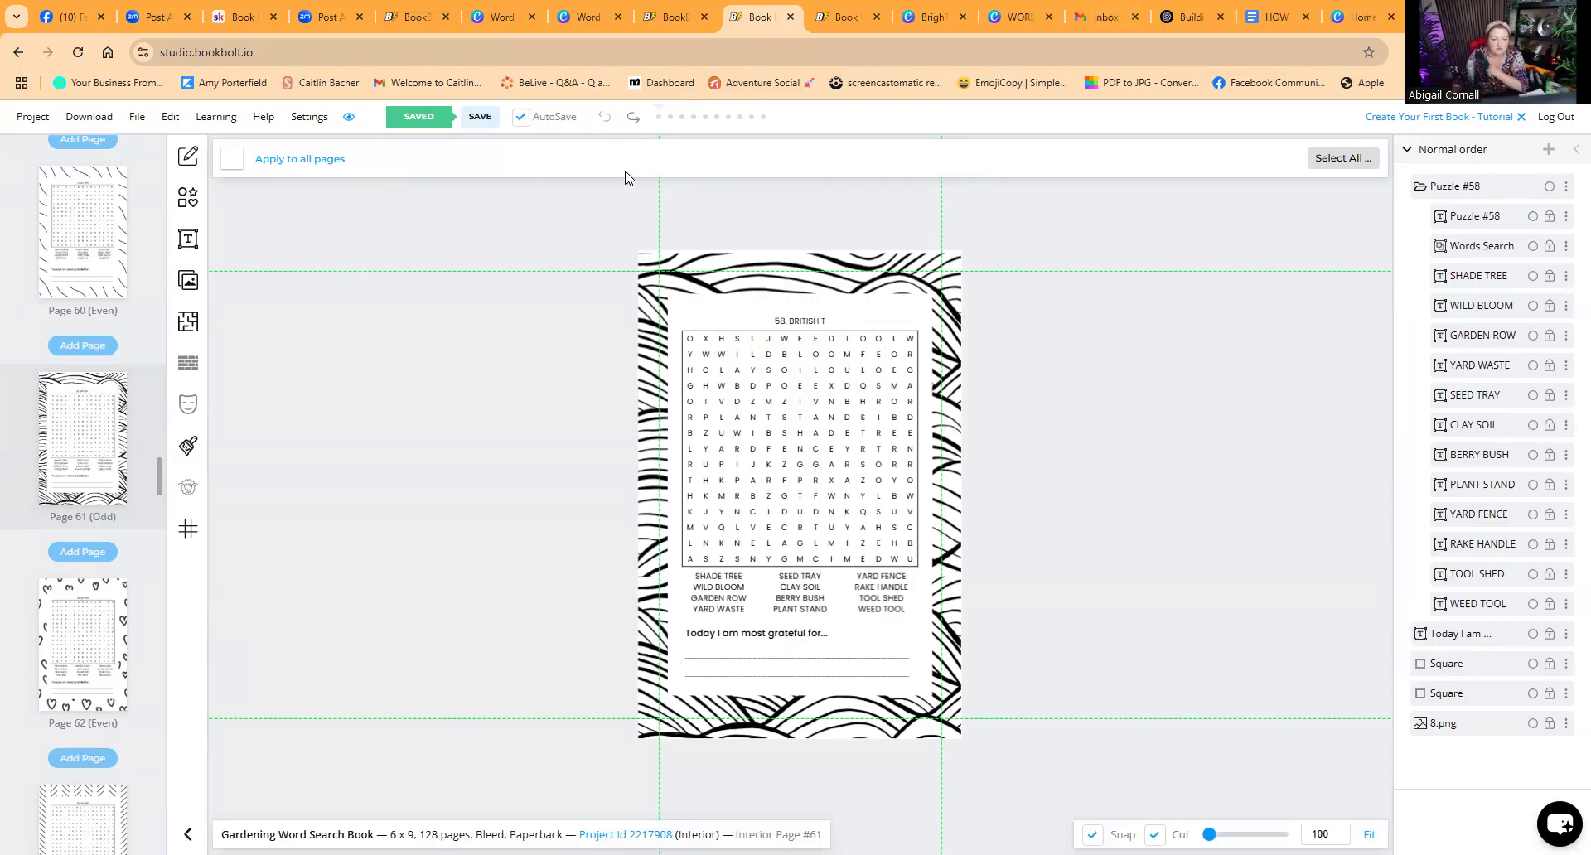
Step: Replace the puzzle title on page 61 with #58
left_click(807, 321)
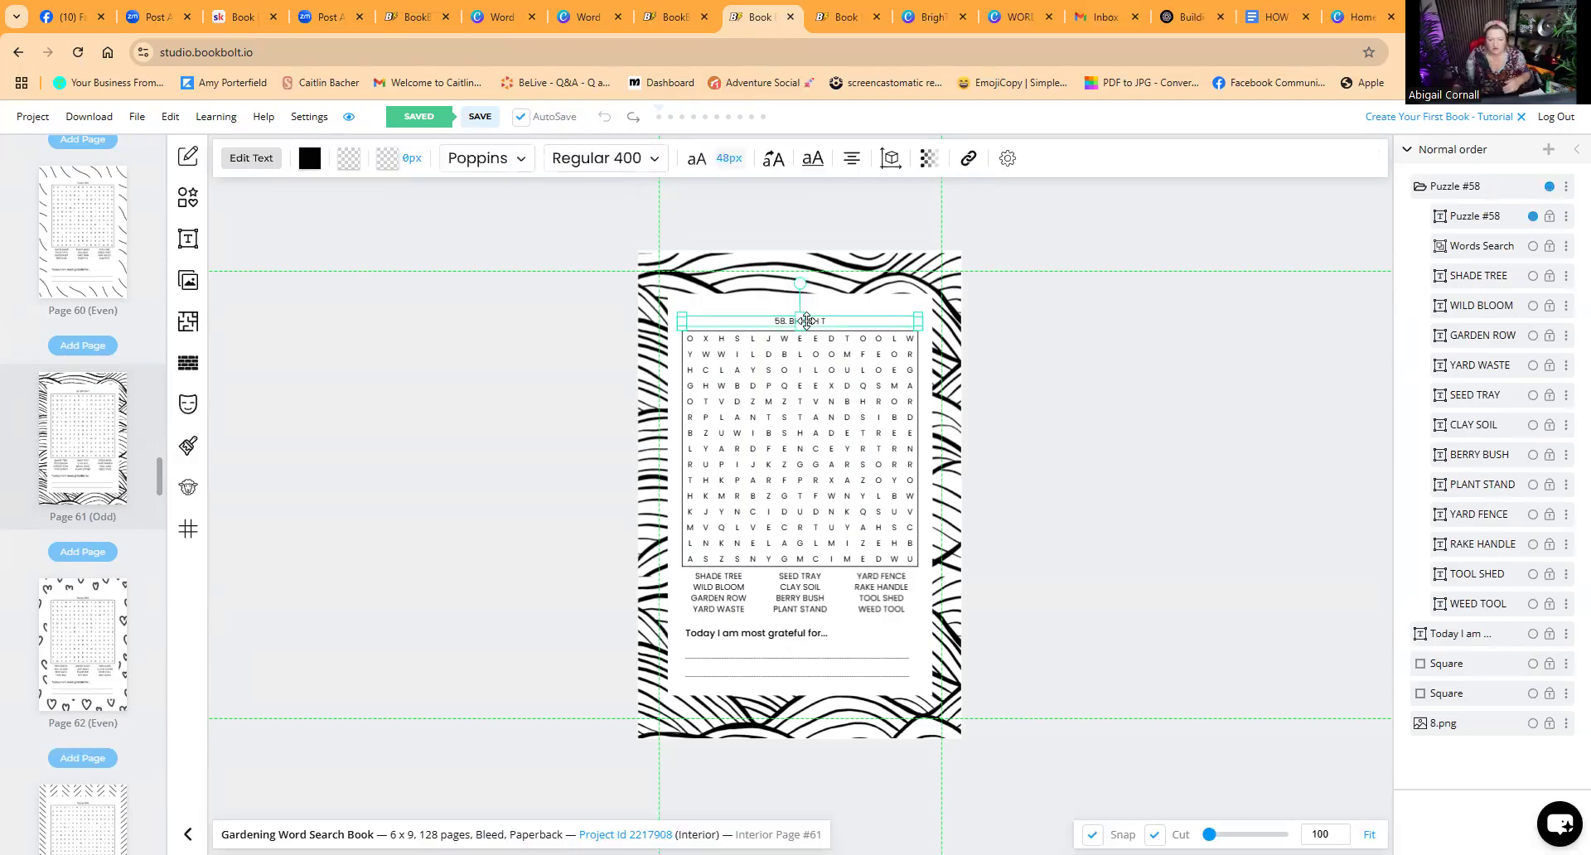
double_click(829, 324)
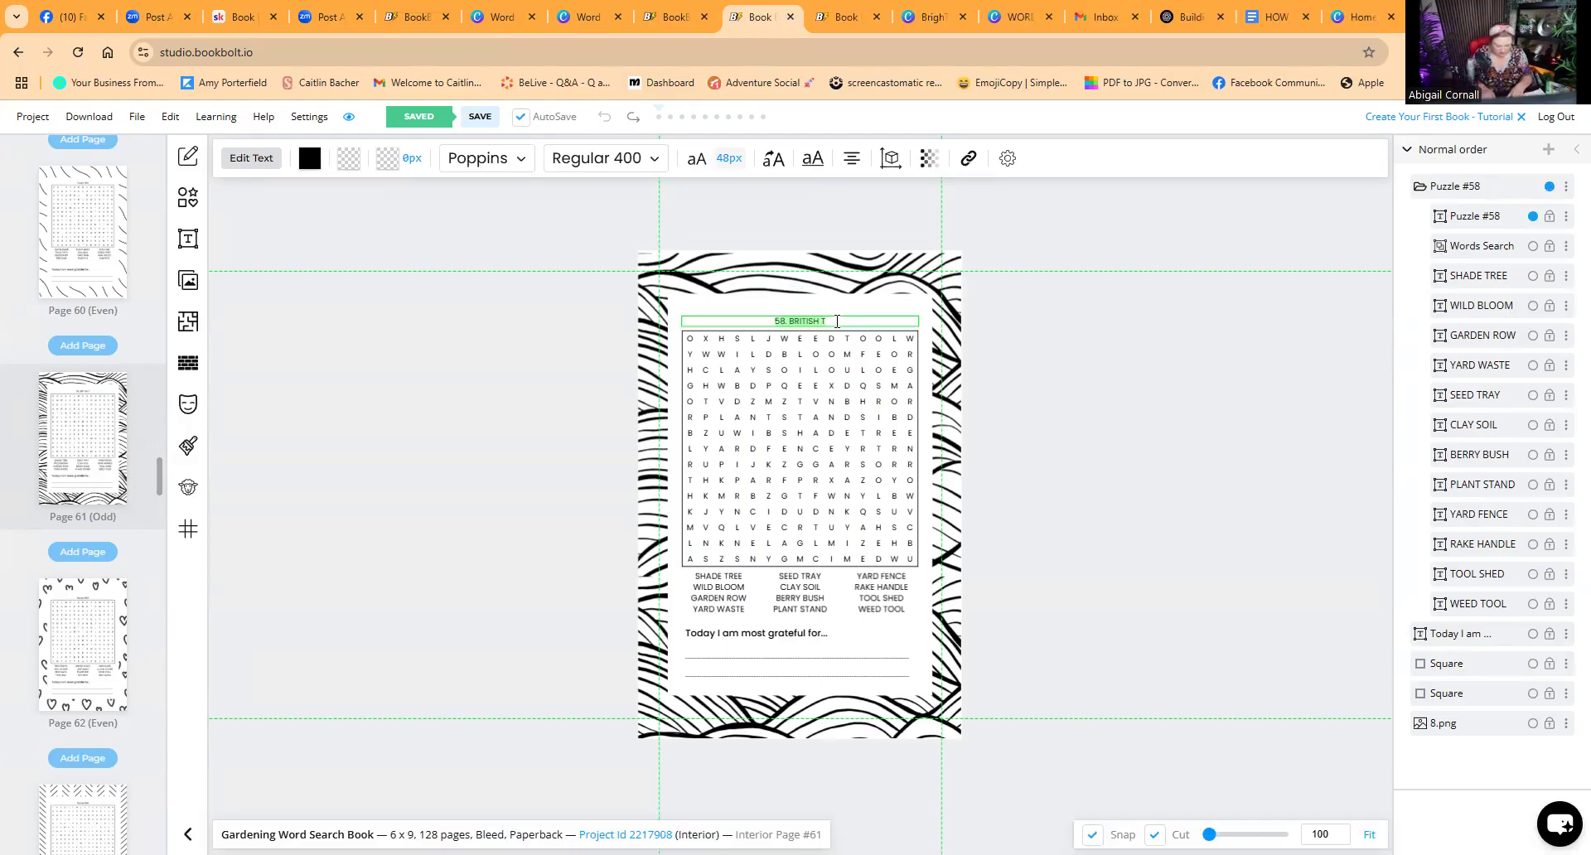
type("#58")
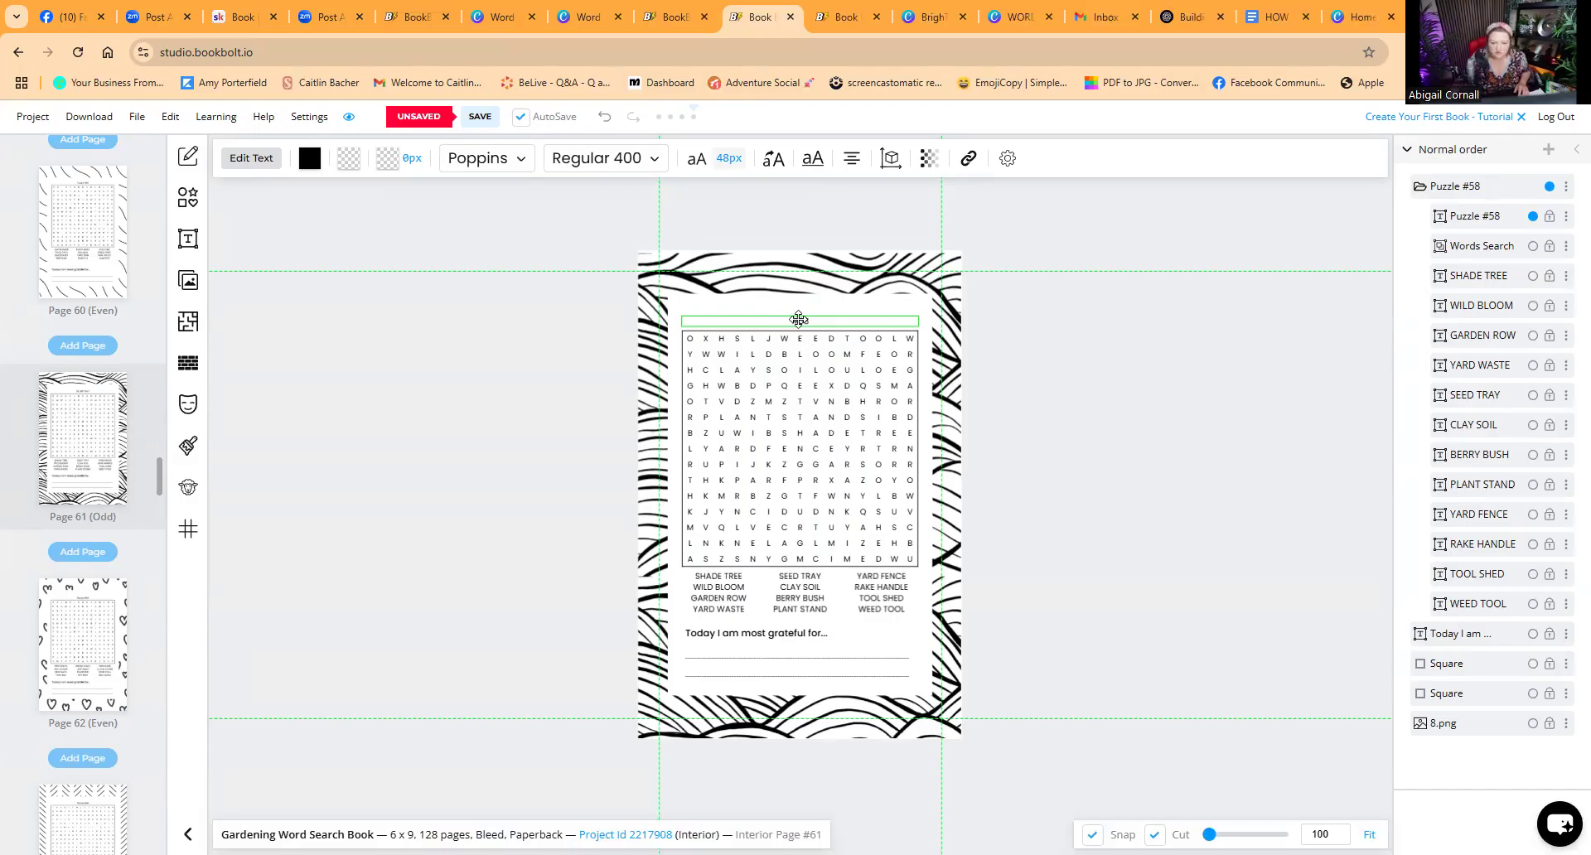
Step: Compare with page 62's title style, then change page 61's title to read PUZZLE #58, staying on the page
left_click(91, 613)
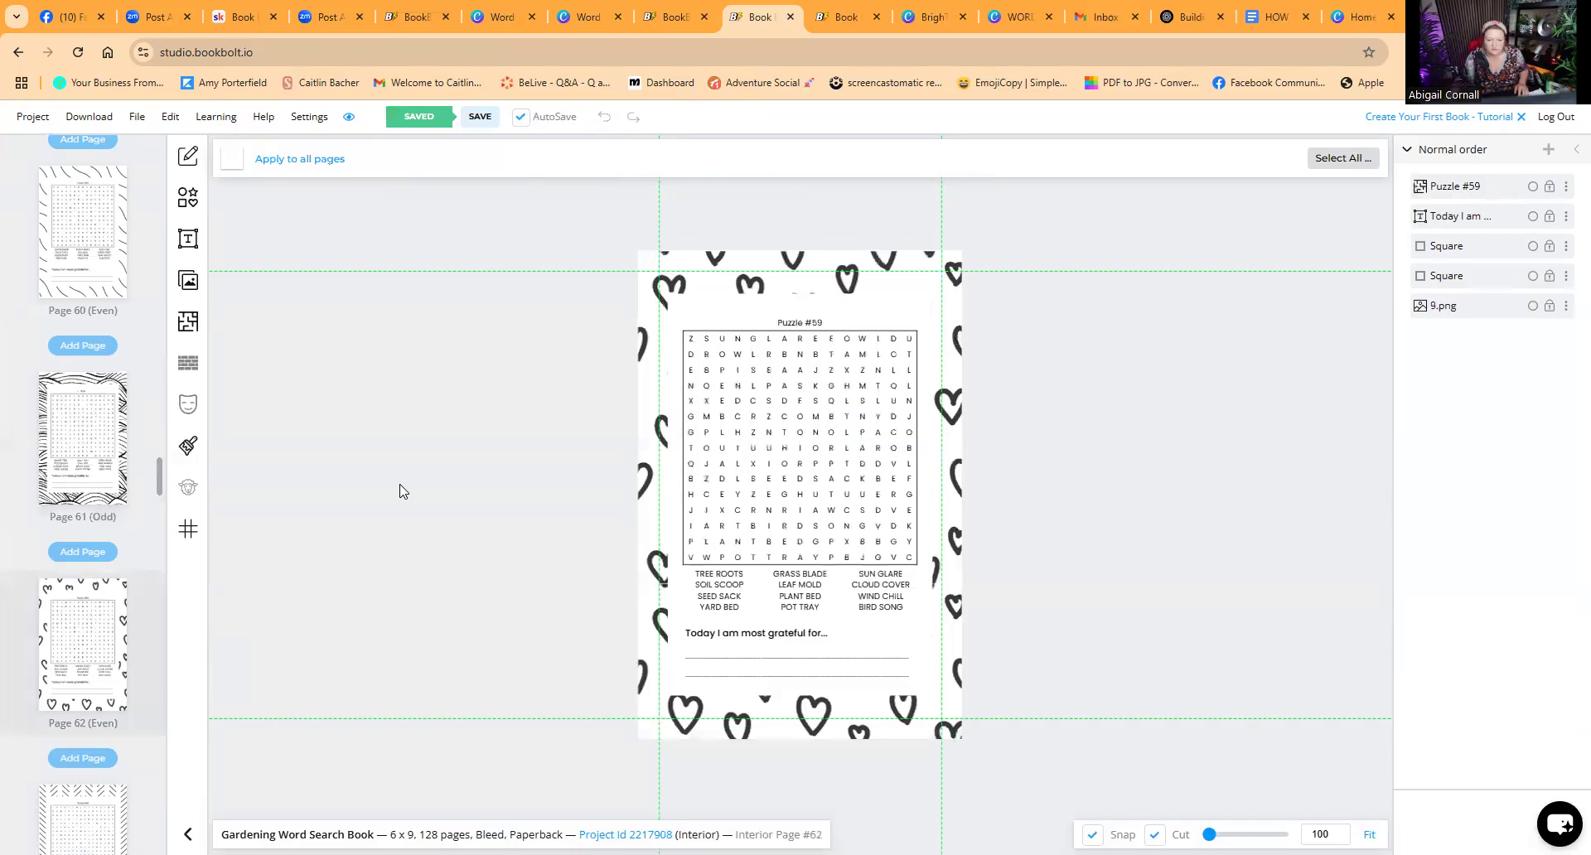
left_click(102, 422)
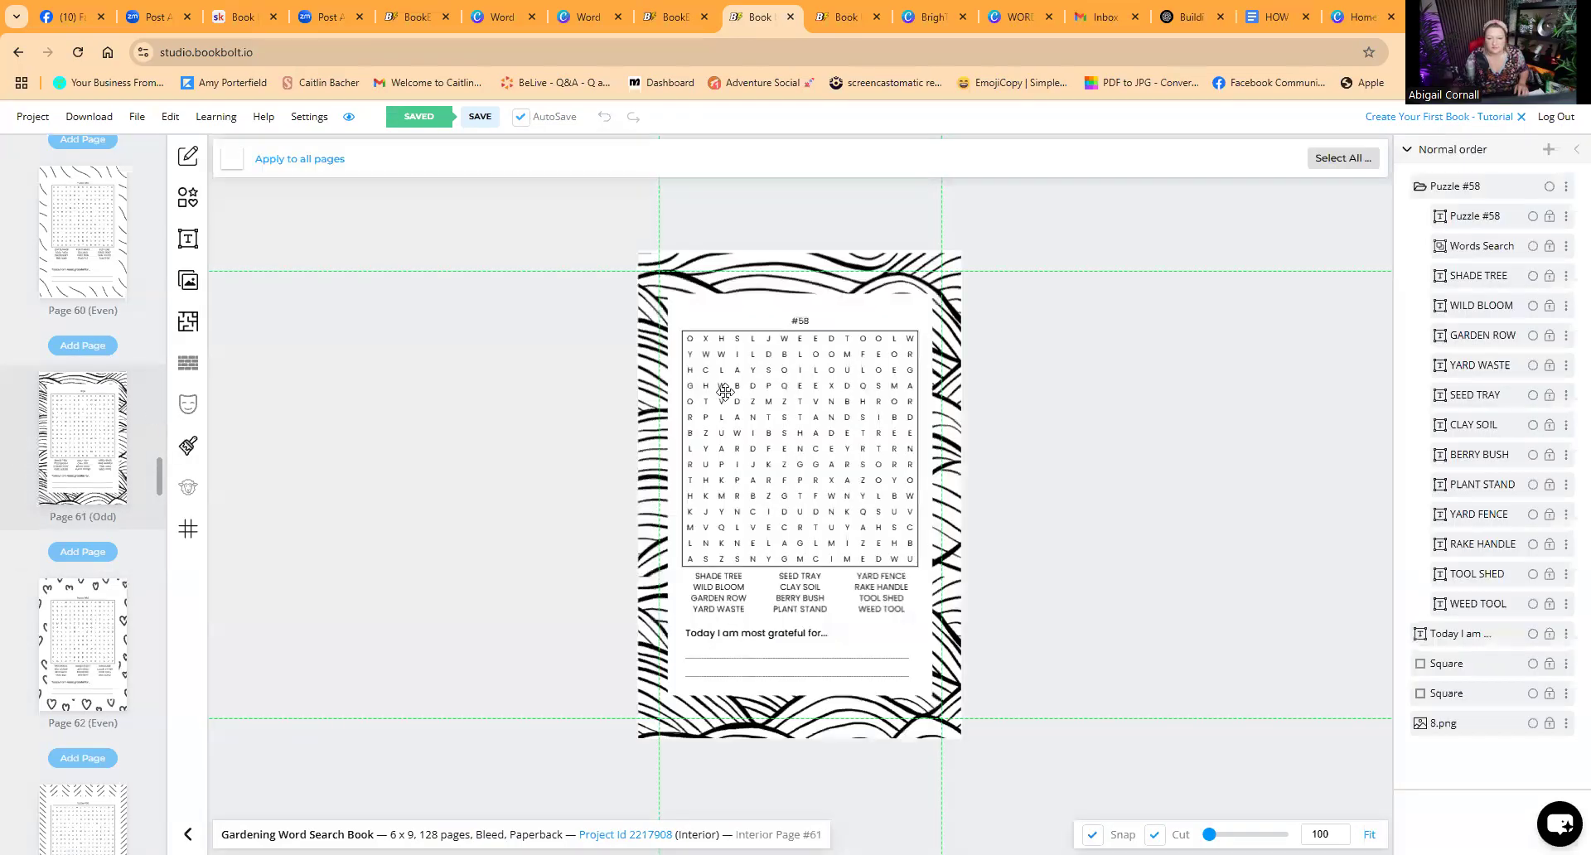
left_click(797, 321)
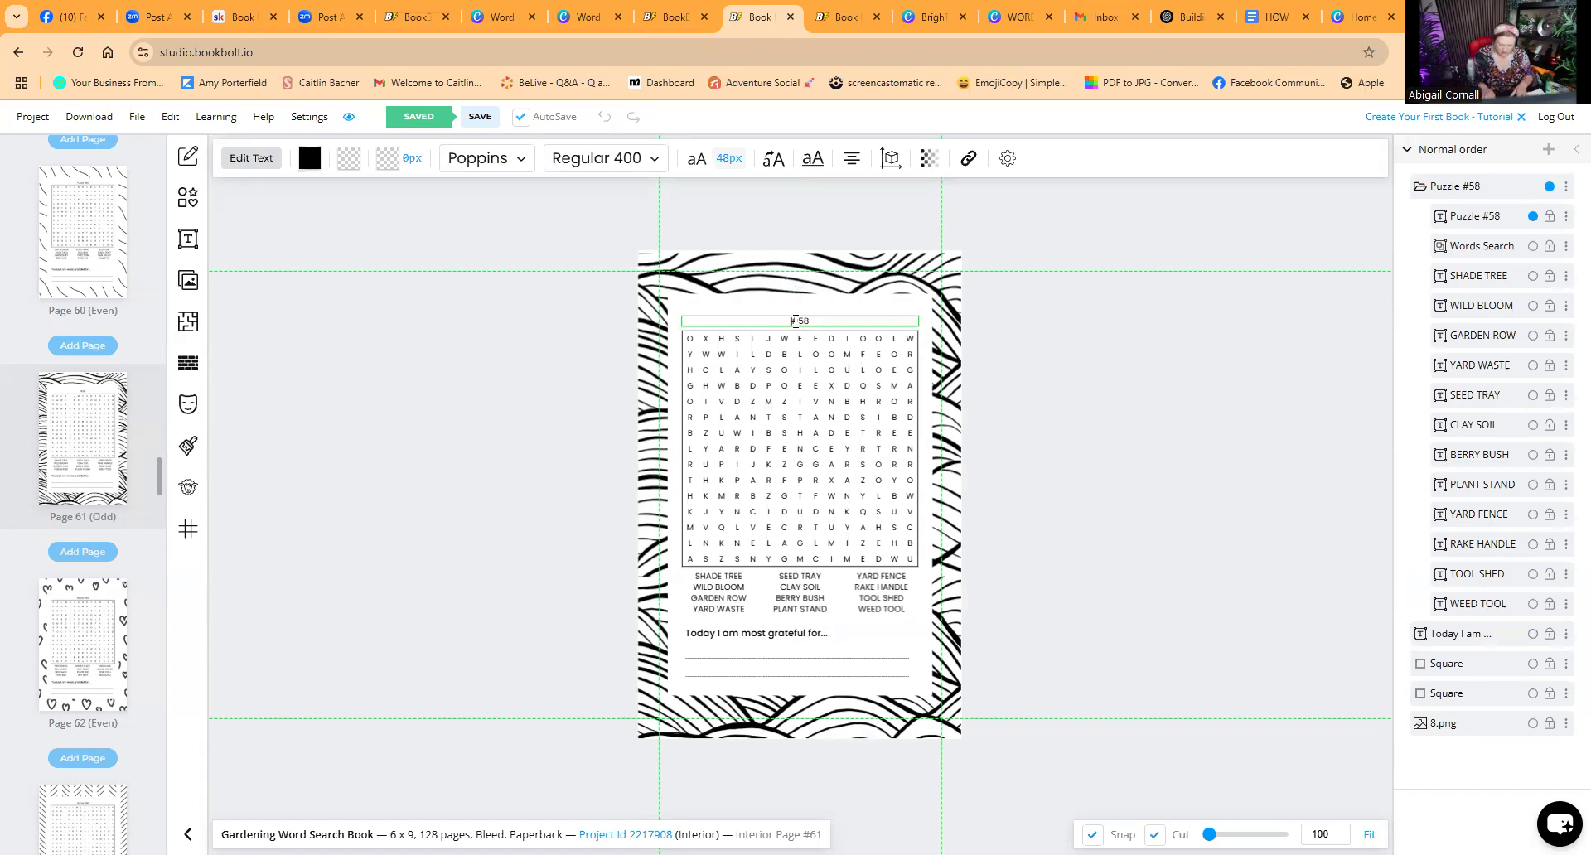
type("PUZZLE")
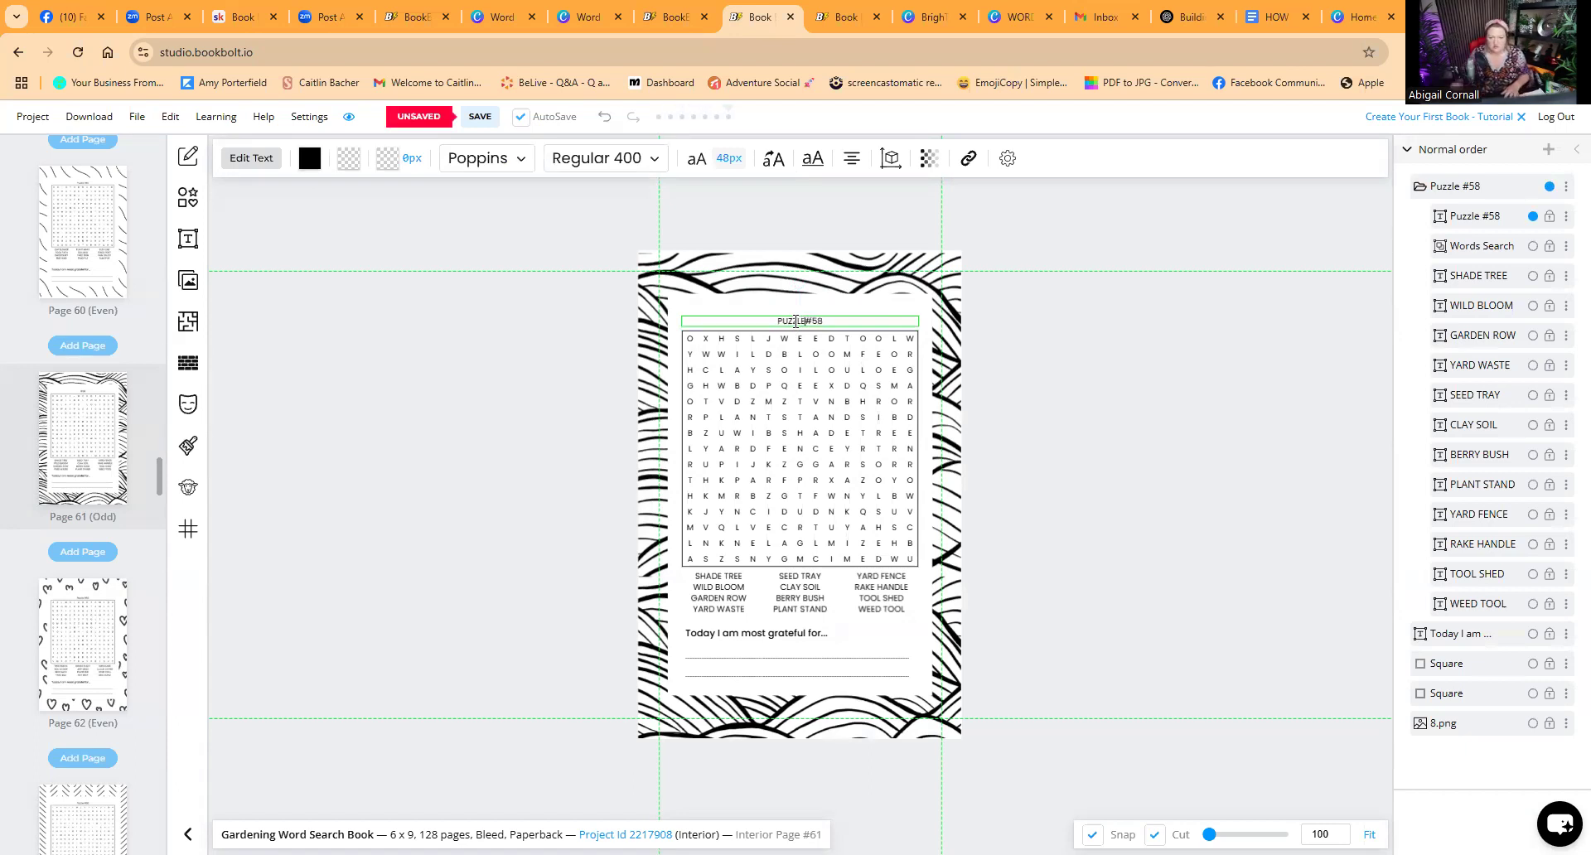
left_click(87, 273)
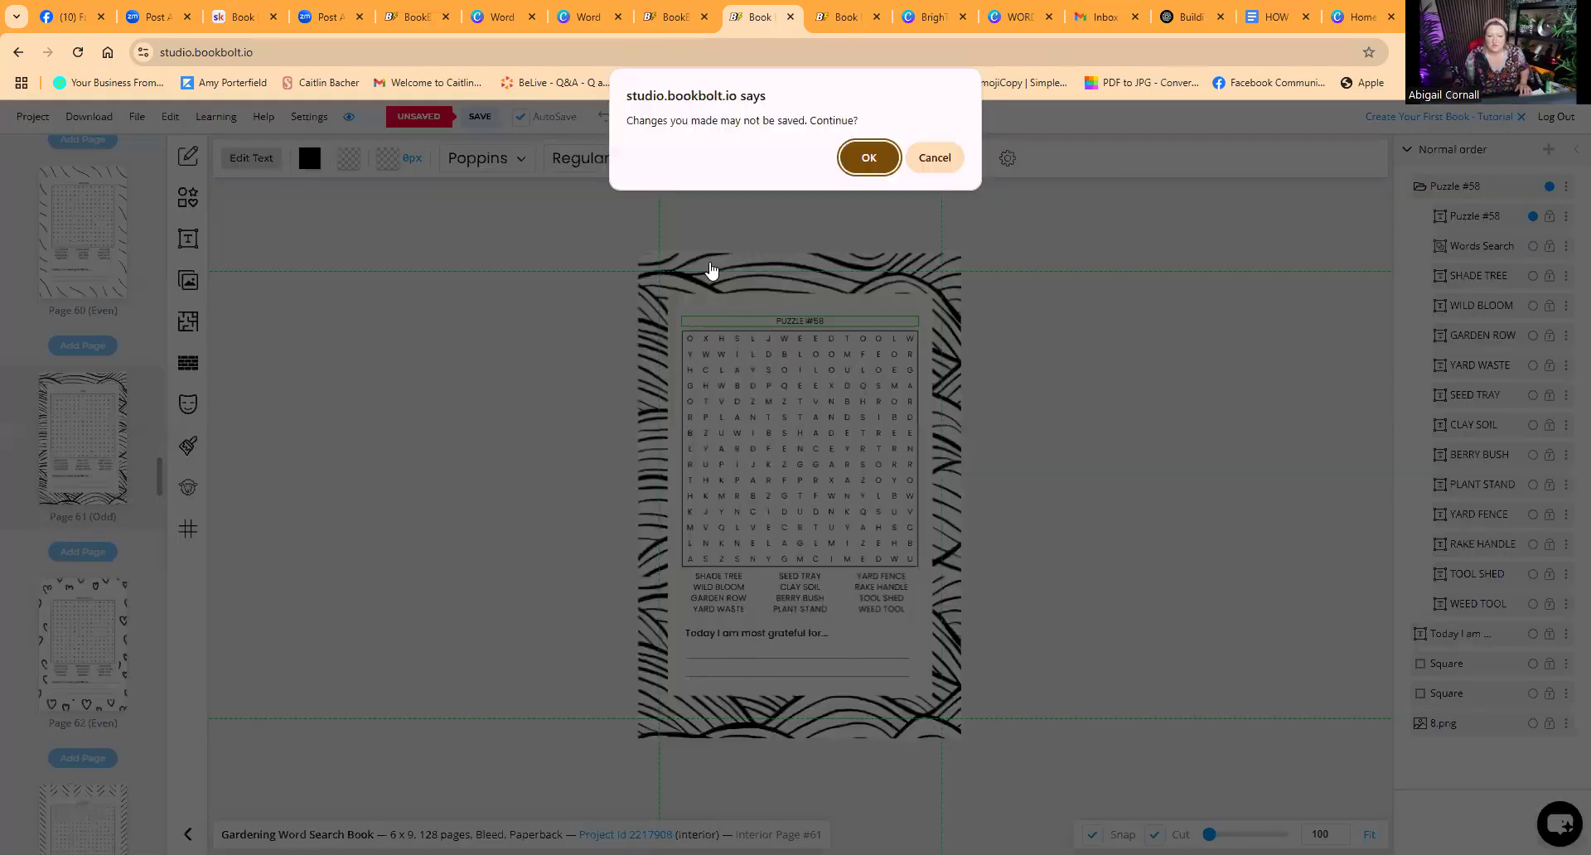
left_click(932, 161)
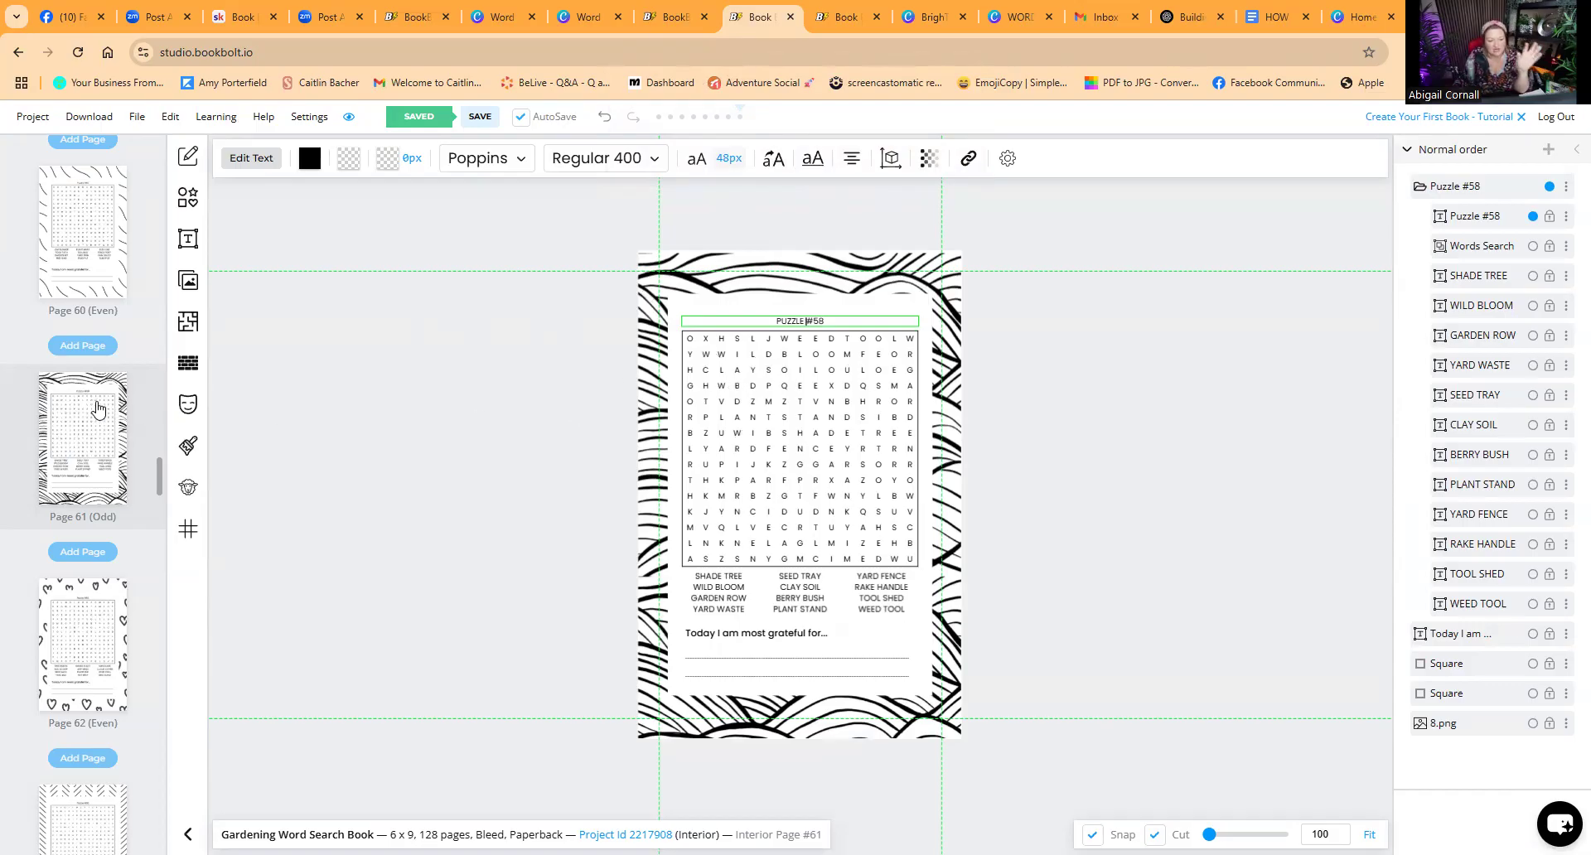
scroll(96, 479, "down", 8)
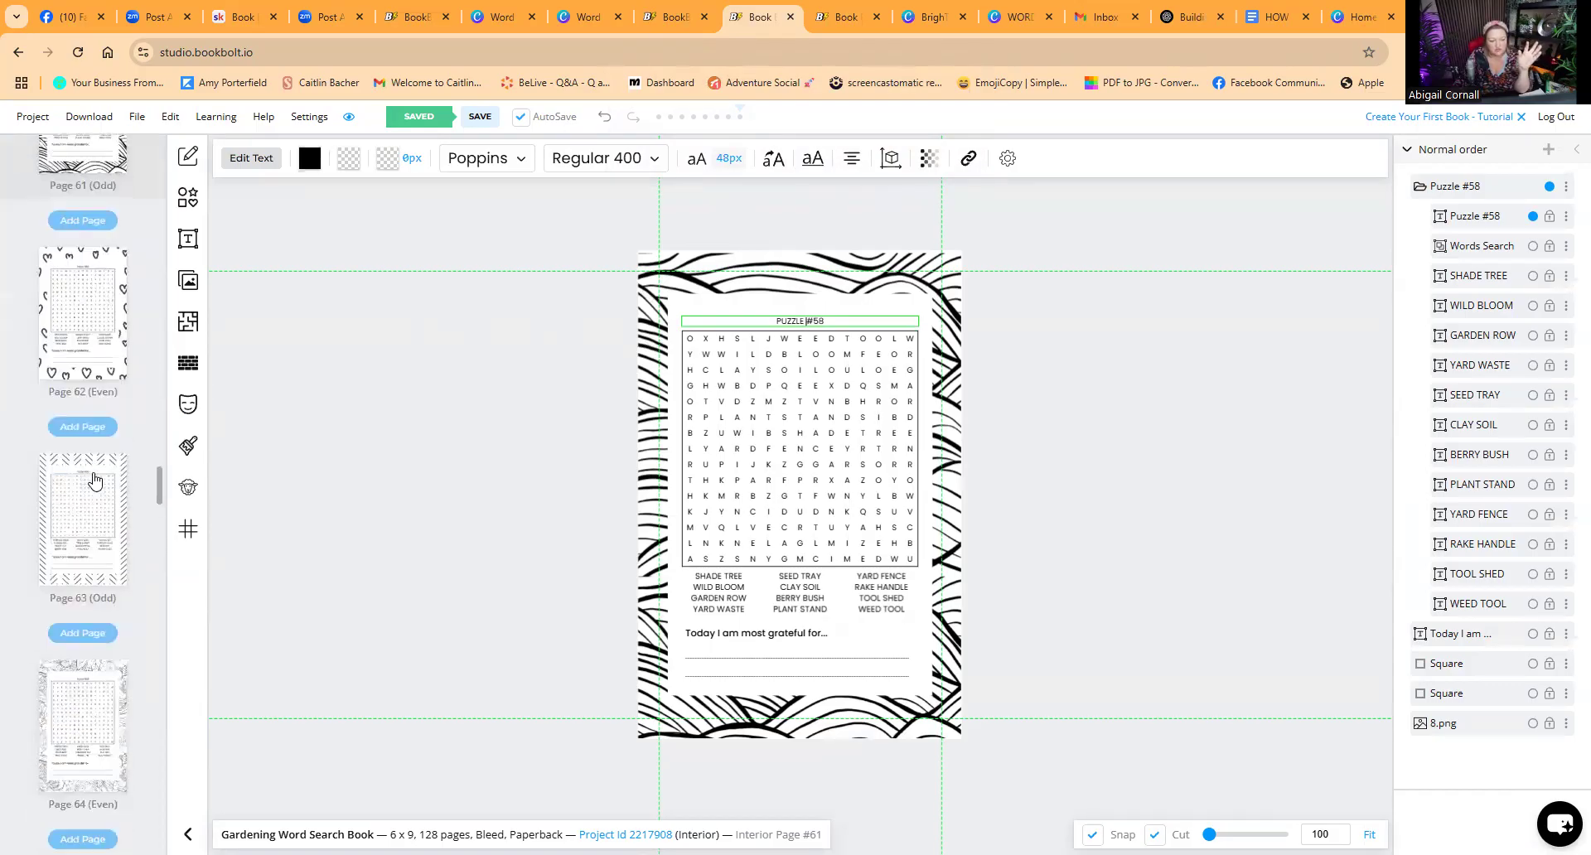
left_click_drag(159, 497, 159, 837)
left_click(77, 750)
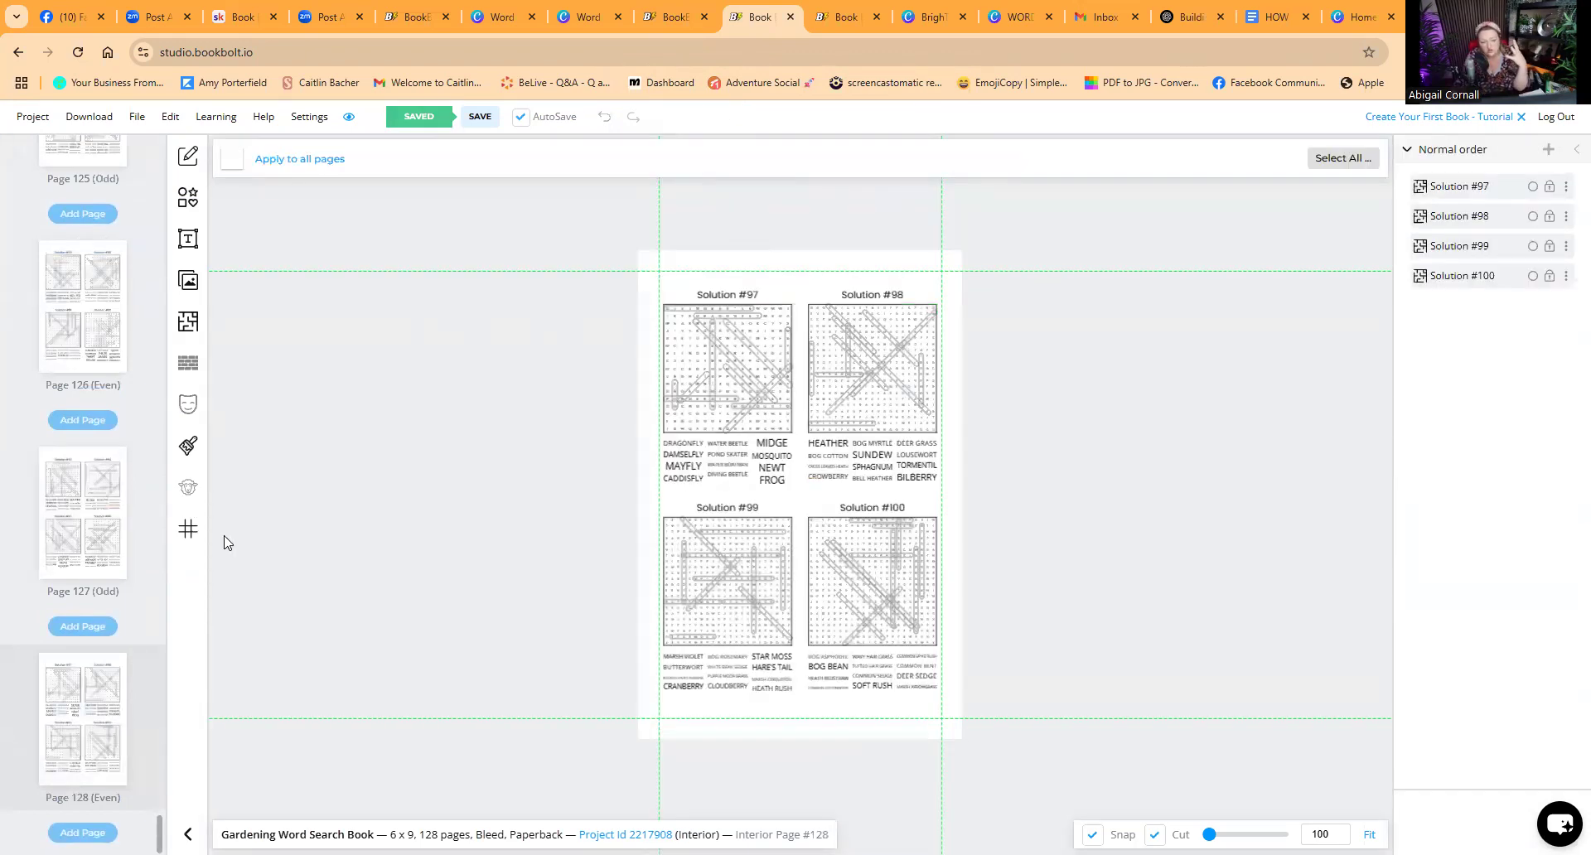
right_click(77, 717)
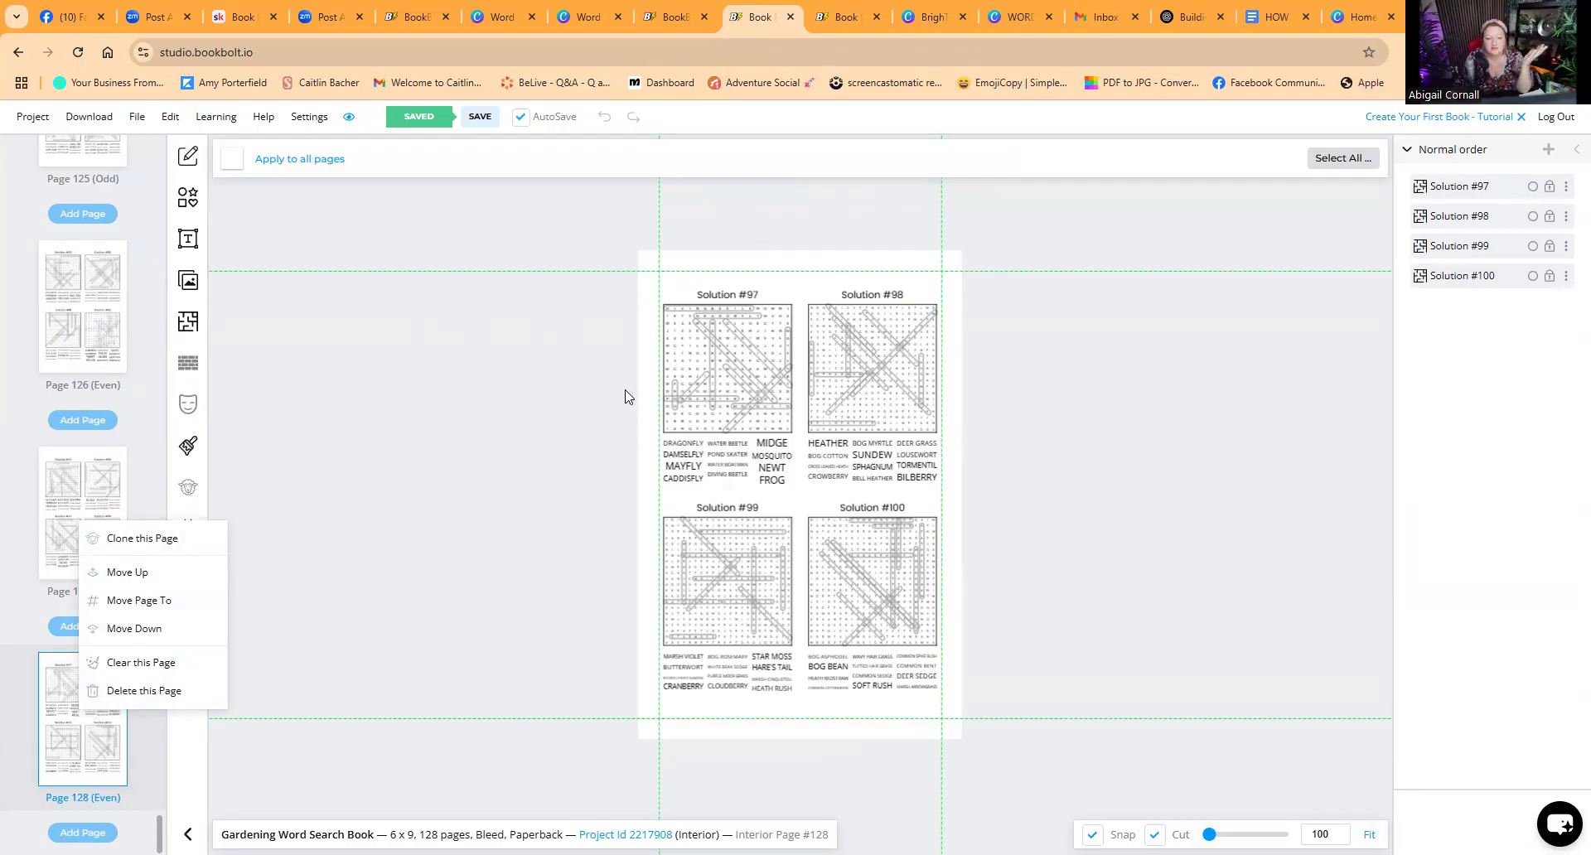
left_click(487, 359)
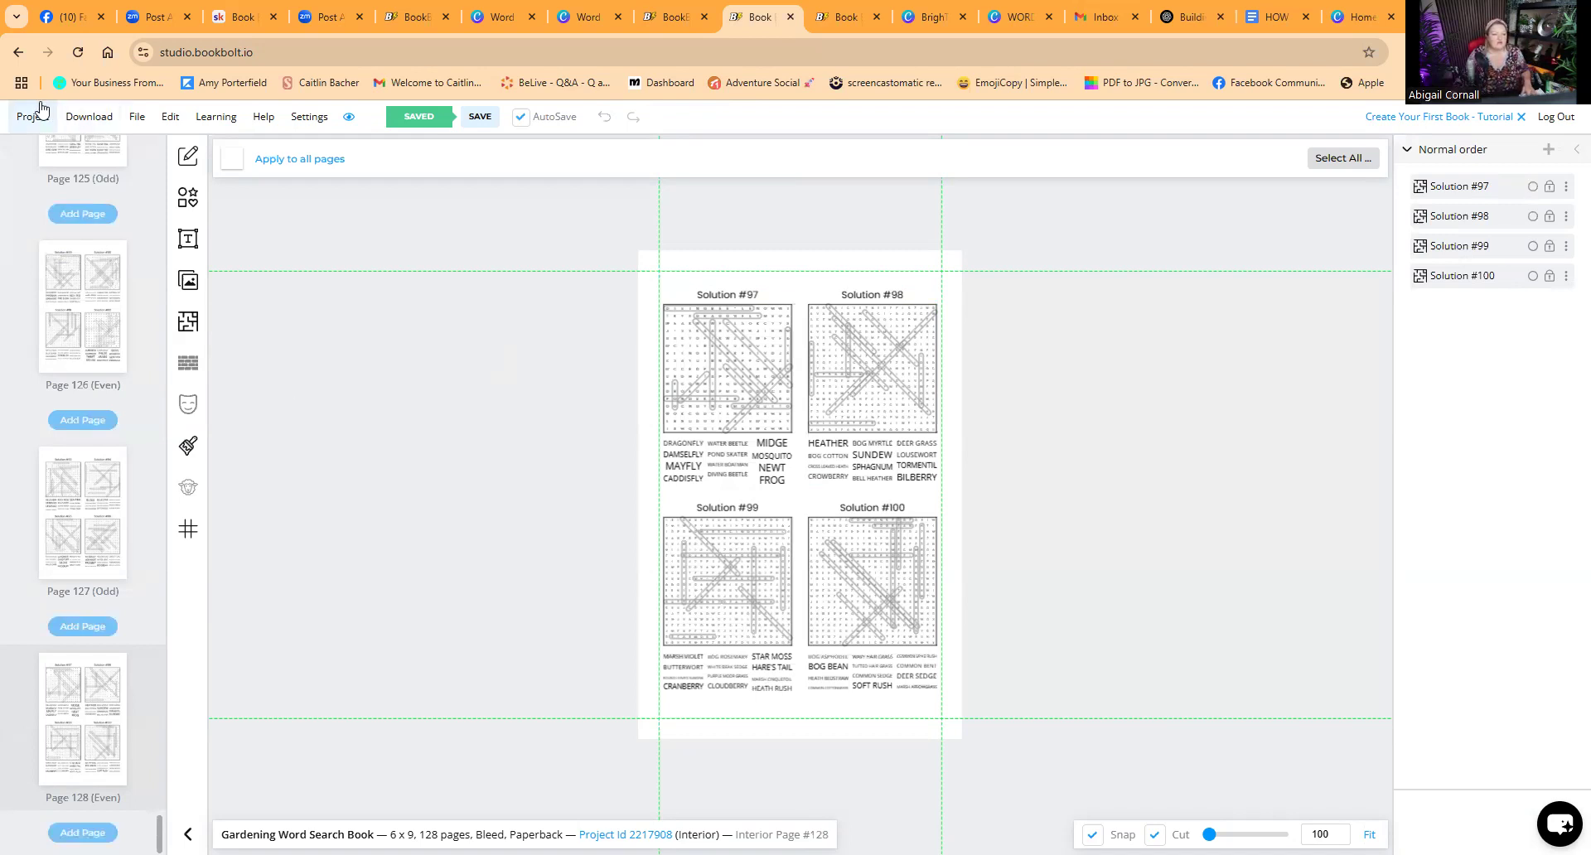
left_click(90, 123)
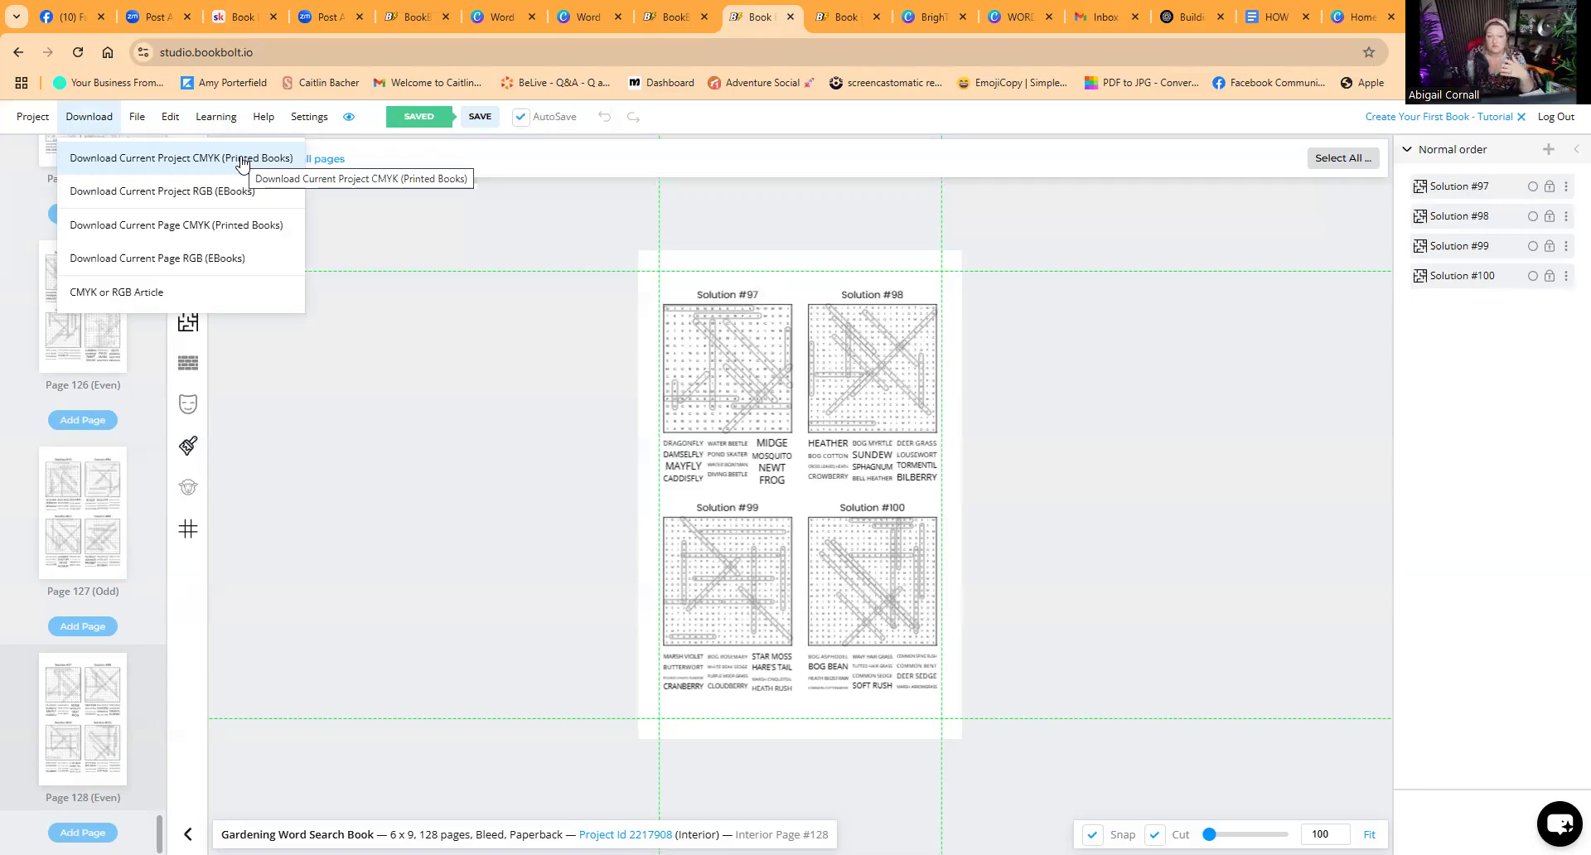
Step: Switch to Canva and look through the open designs: word search backgrounds, the cover template and the book
left_click(590, 20)
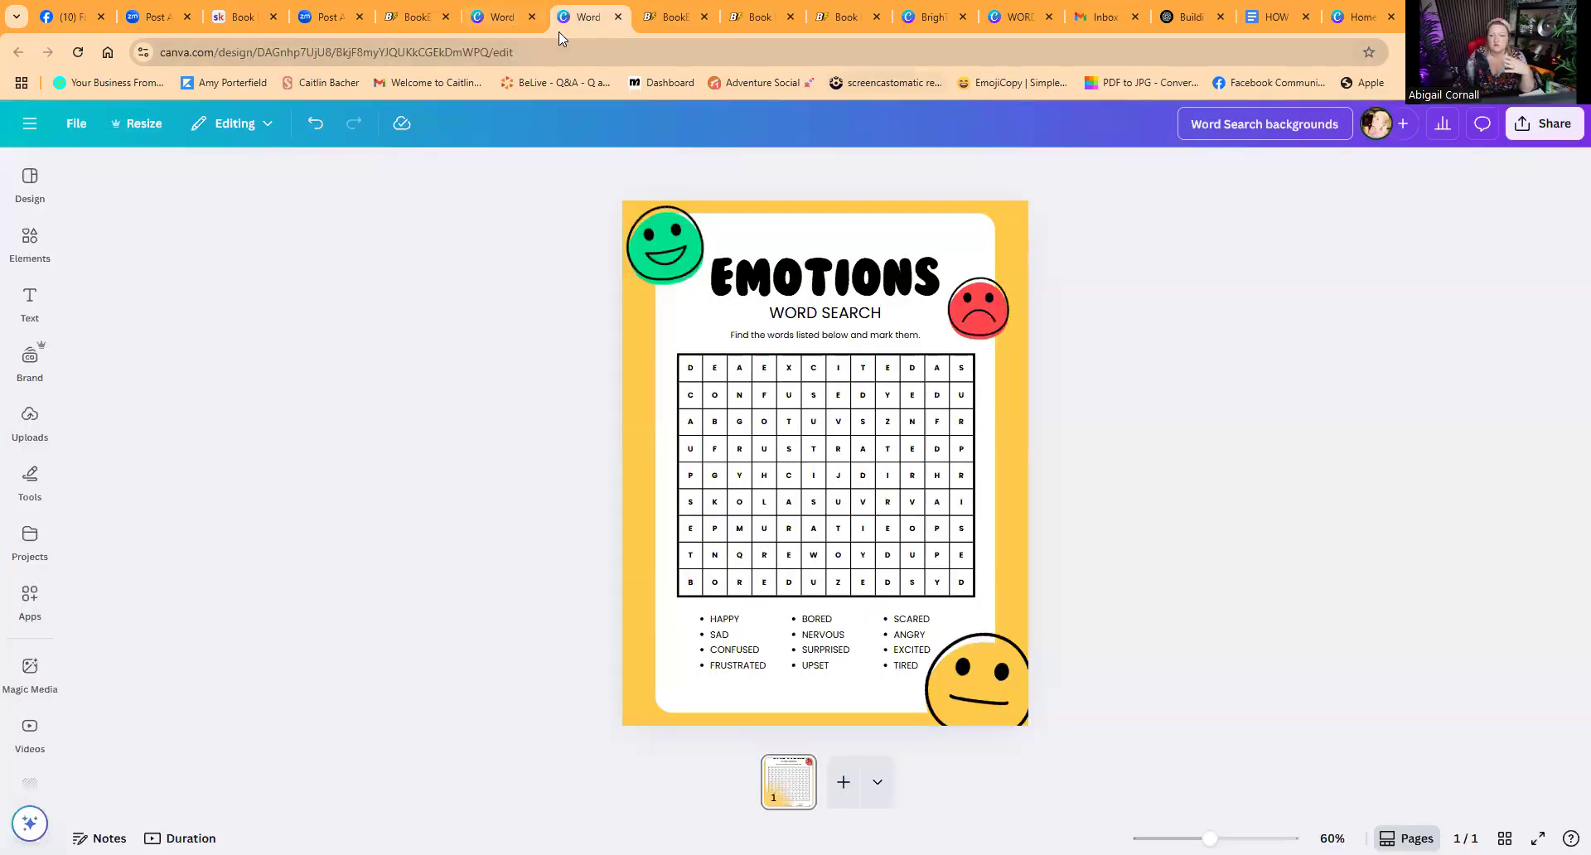
left_click(1002, 18)
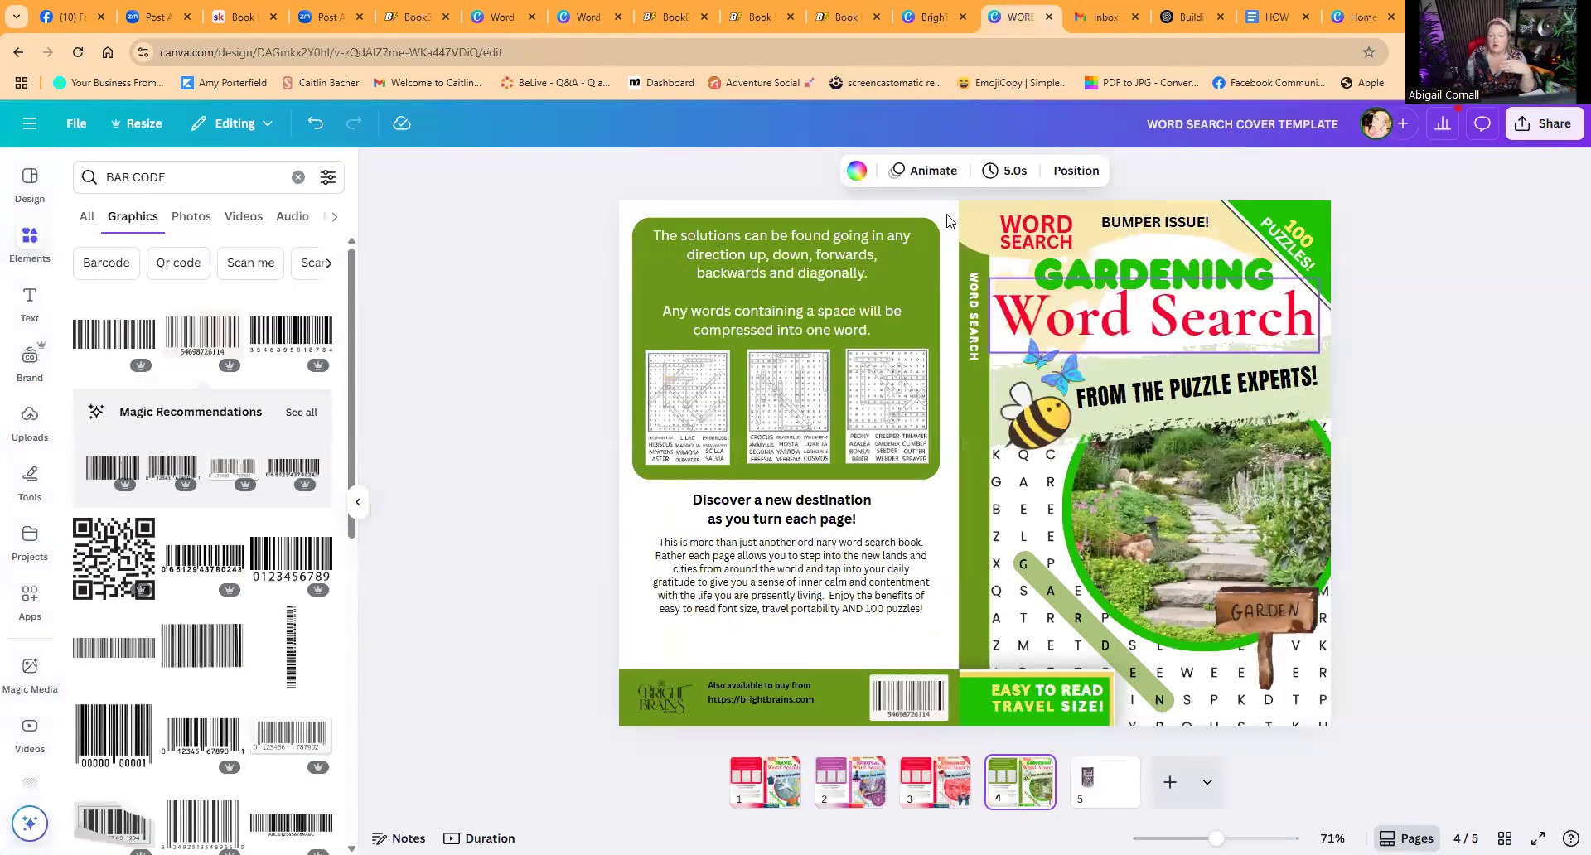
left_click(1036, 328)
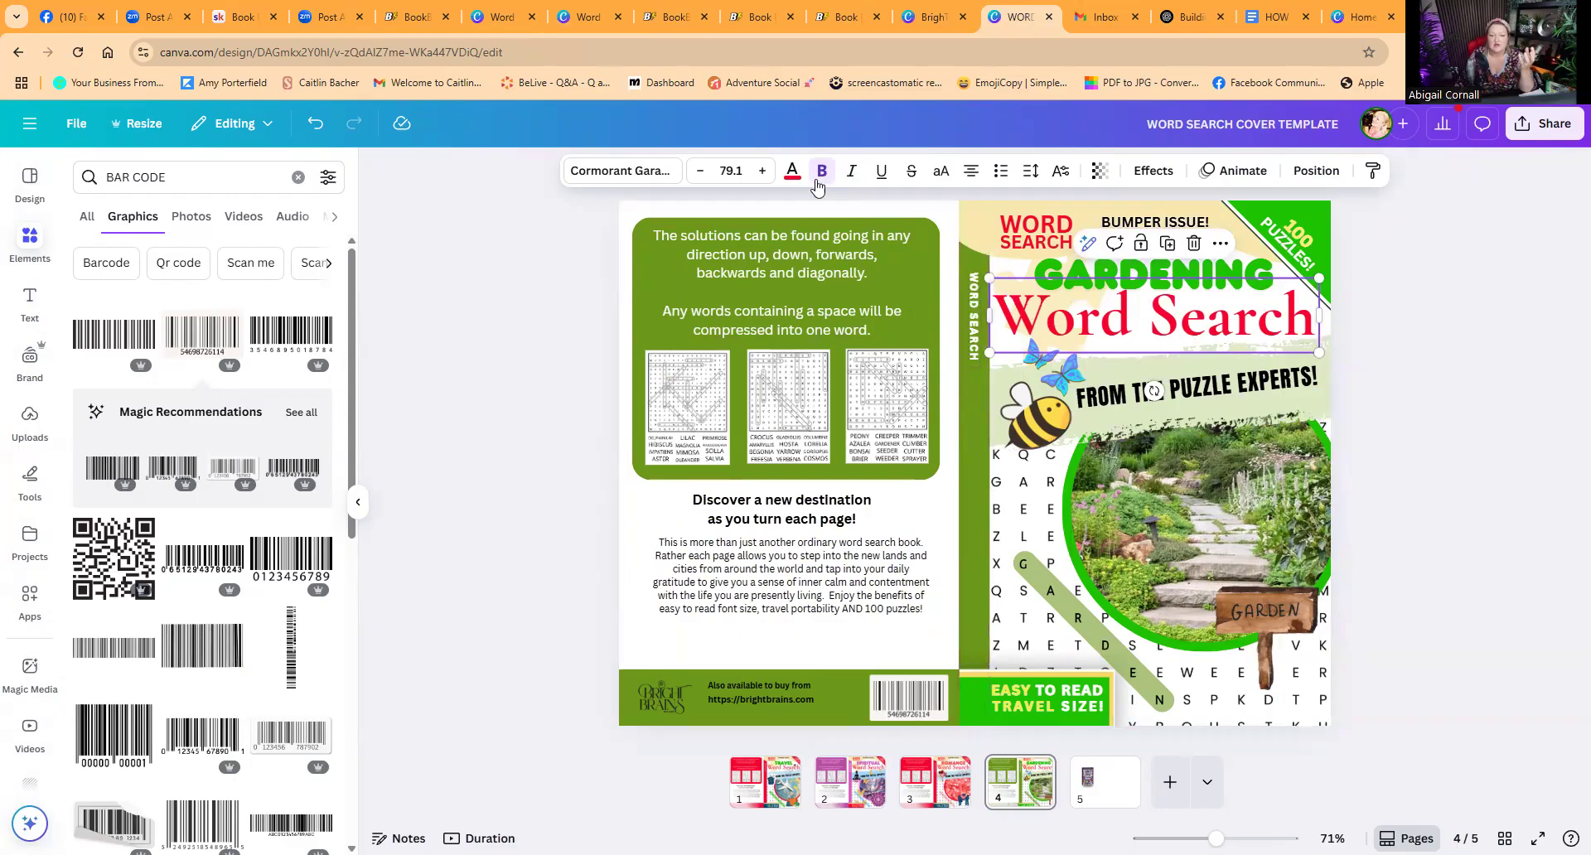
left_click(502, 19)
left_click(584, 18)
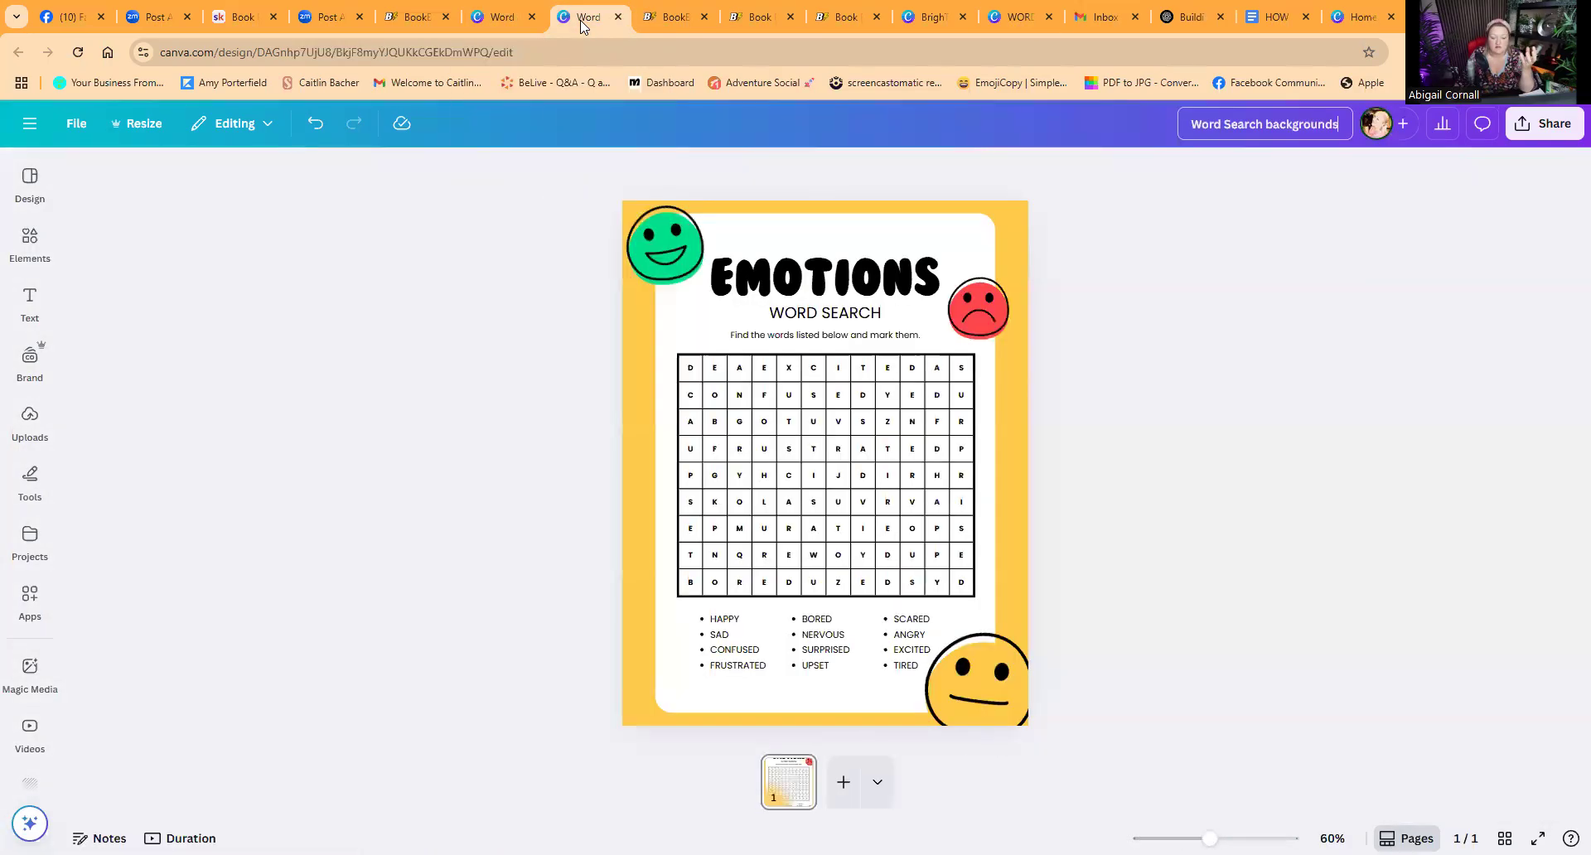
left_click(502, 18)
left_click(730, 788)
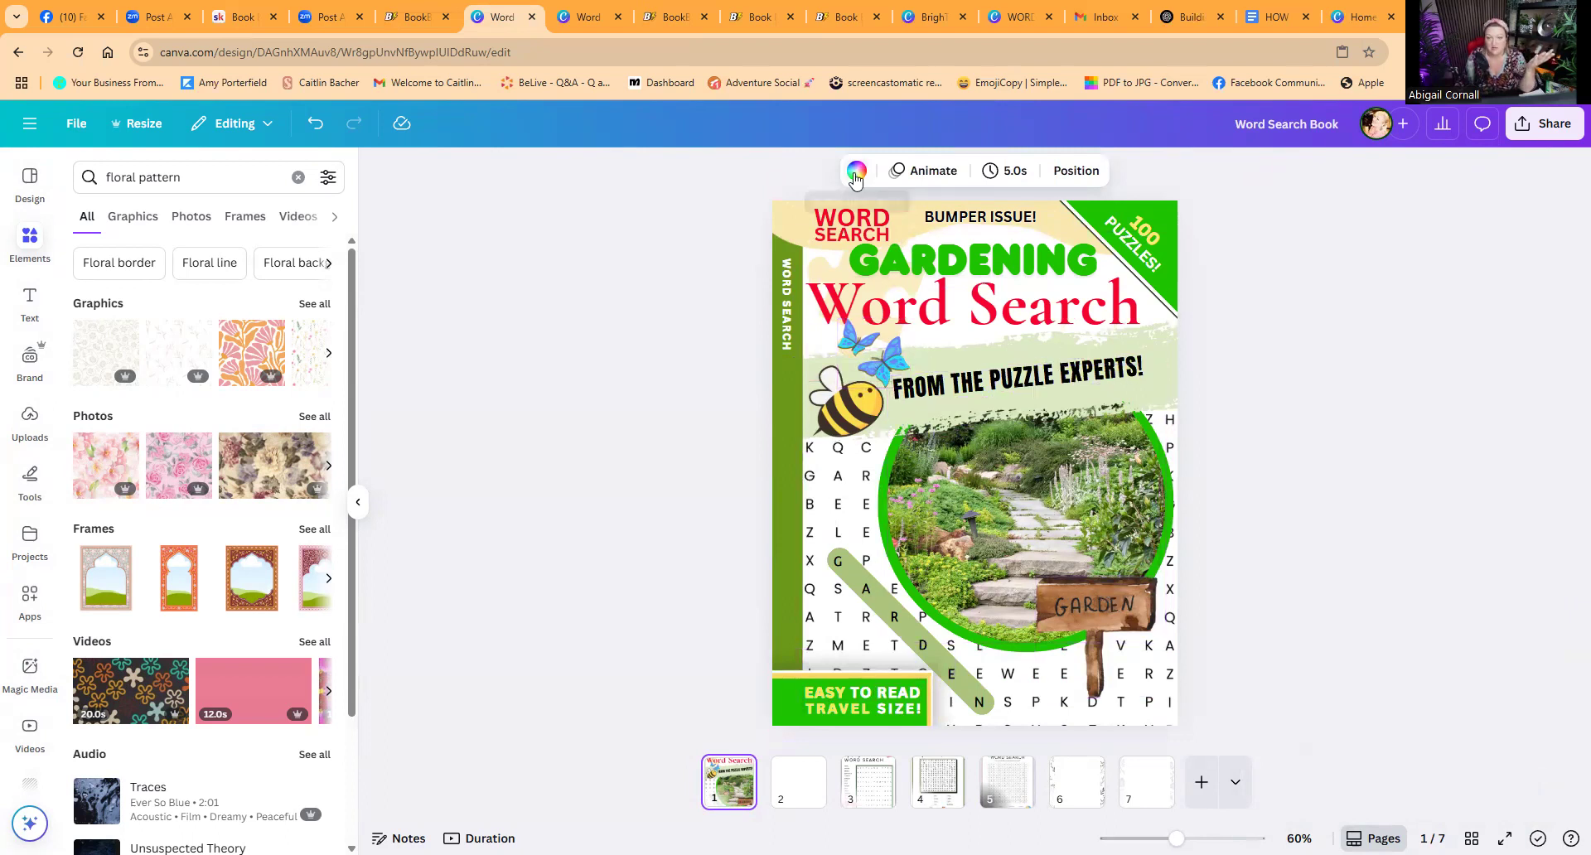
left_click(1008, 20)
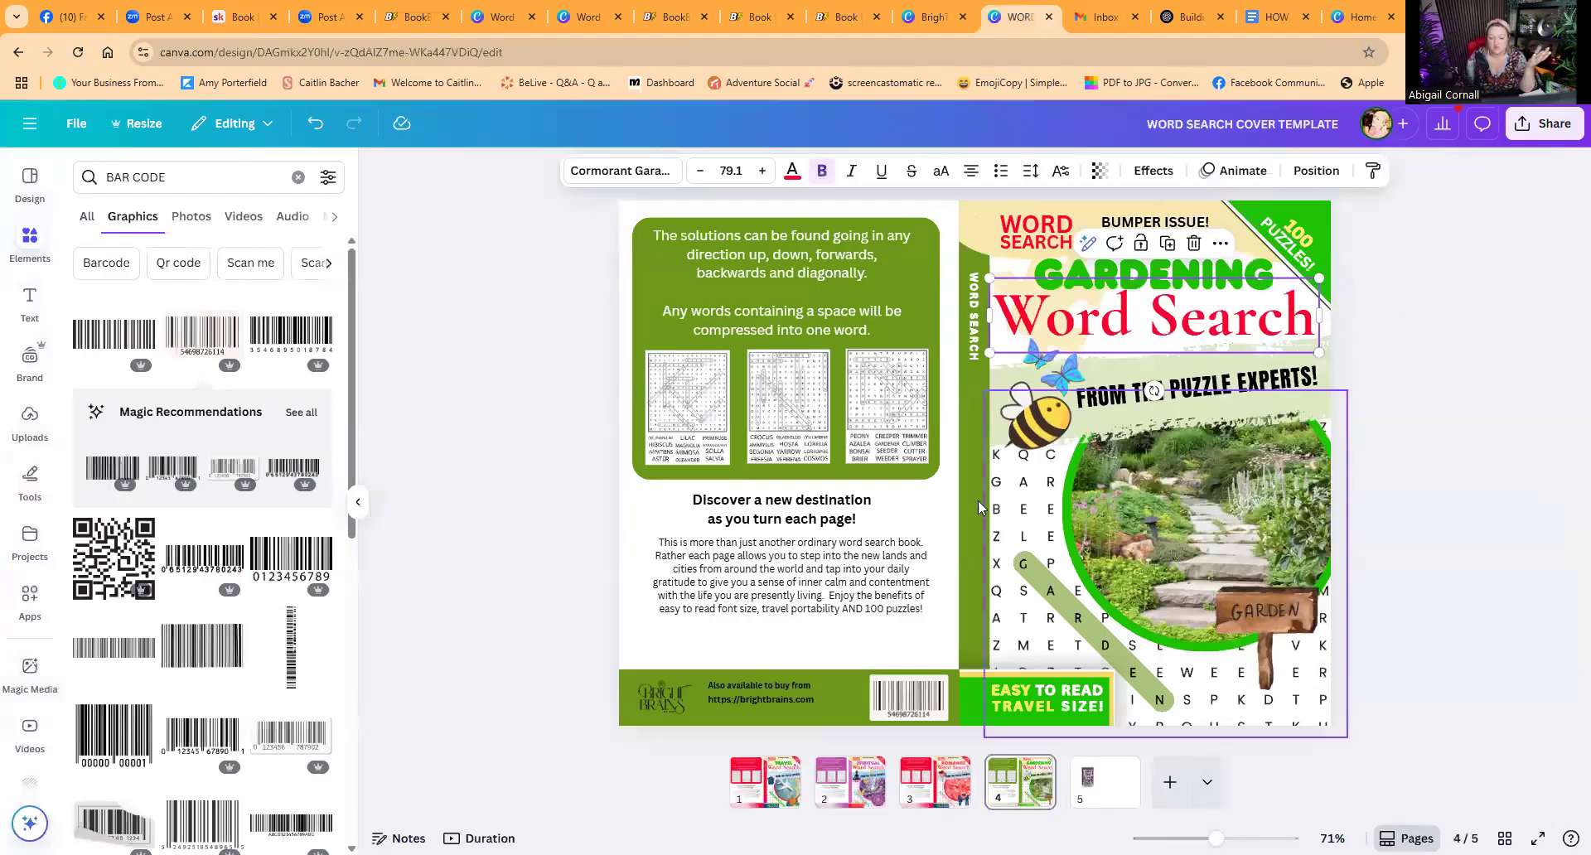